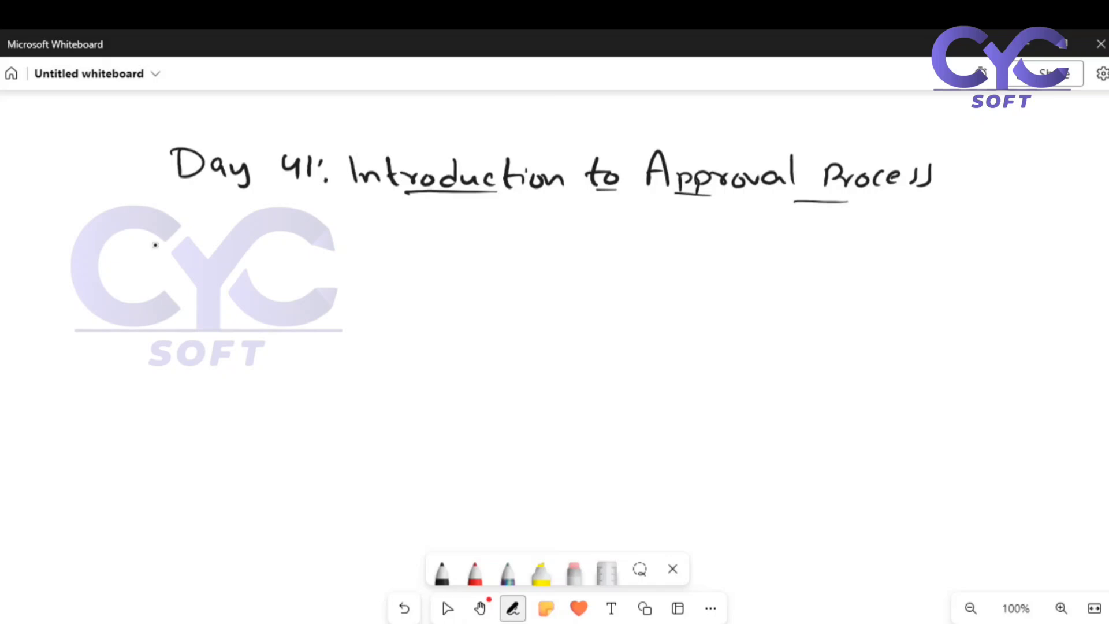
# Handwrite the start of the flow, "candidate → Interview R1", below the whiteboard heading.
pyautogui.moveTo(120, 295)
pyautogui.mouseDown()
pyautogui.moveTo(153, 311)
pyautogui.moveTo(197, 296)
pyautogui.moveTo(265, 312)
pyautogui.moveTo(283, 301)
pyautogui.moveTo(498, 293)
pyautogui.mouseUp()
pyautogui.moveTo(404, 313); pyautogui.dragTo(440, 332)
pyautogui.click(447, 608)
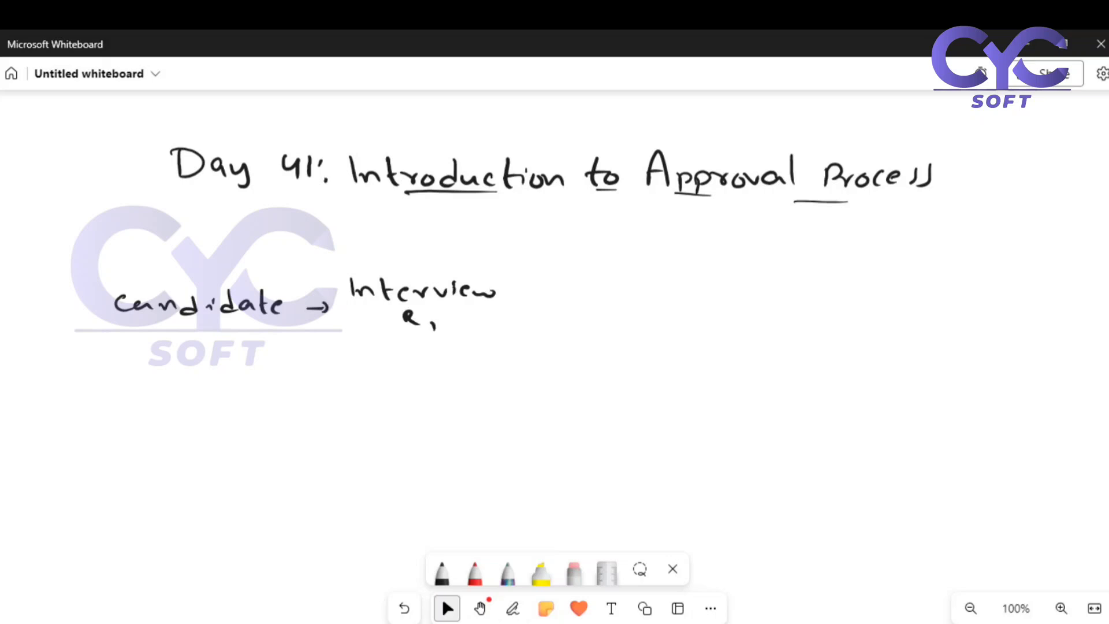
# Extend the handwritten flow from the interview with an arrow to "Approved for R1".
pyautogui.click(512, 608)
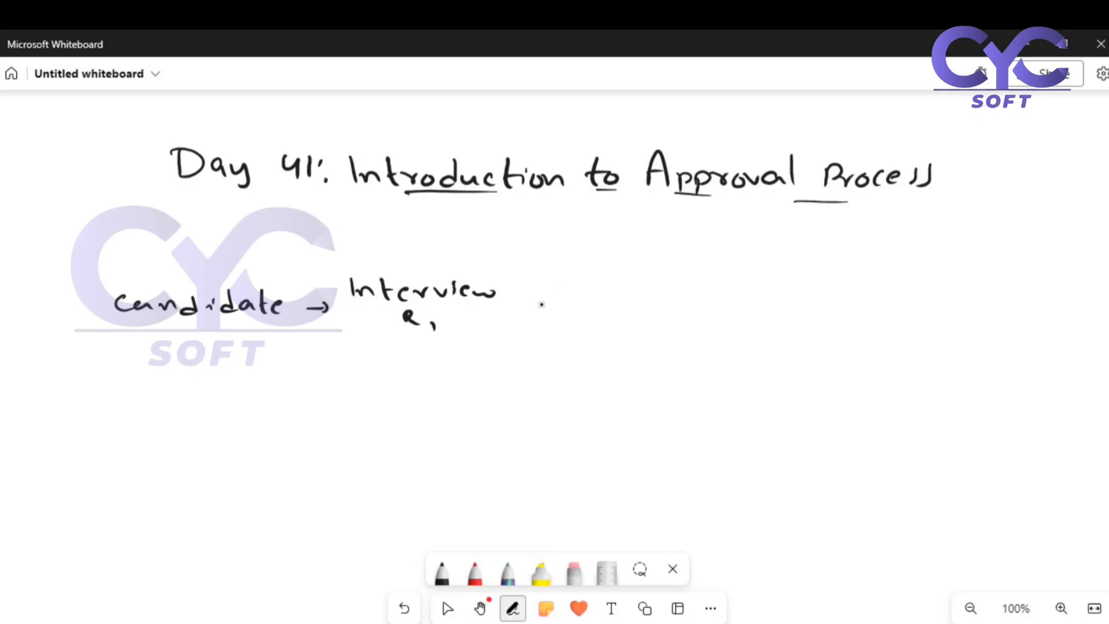
pyautogui.moveTo(515, 308)
pyautogui.mouseDown()
pyautogui.moveTo(549, 307)
pyautogui.moveTo(538, 317)
pyautogui.moveTo(593, 309)
pyautogui.moveTo(589, 299)
pyautogui.moveTo(676, 297)
pyautogui.moveTo(702, 314)
pyautogui.mouseUp()
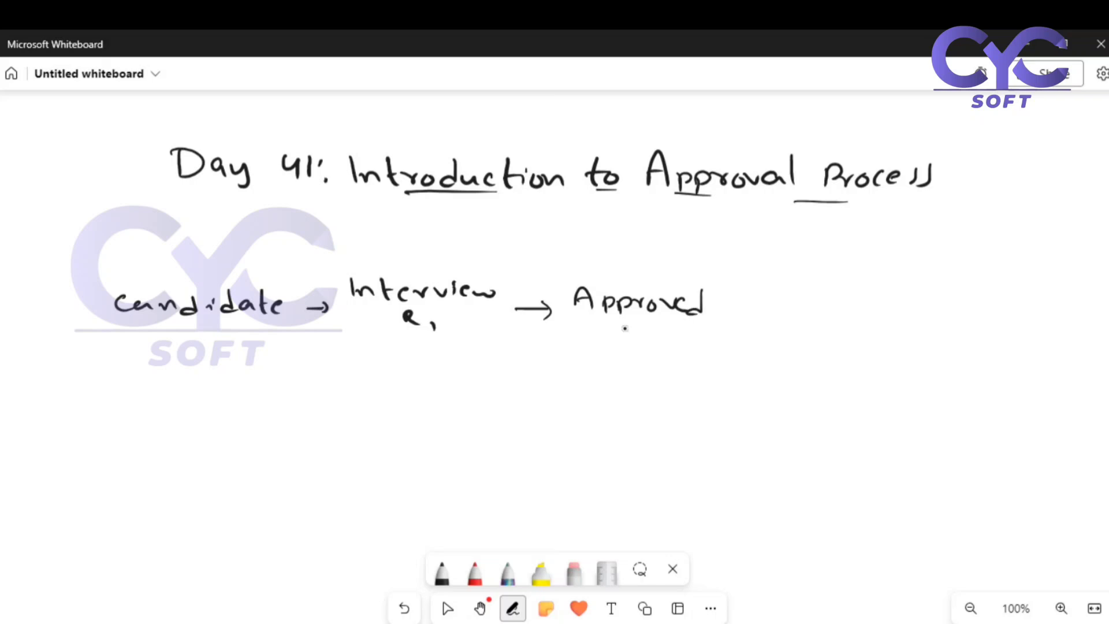
pyautogui.moveTo(611, 326)
pyautogui.mouseDown()
pyautogui.moveTo(594, 350)
pyautogui.moveTo(604, 338)
pyautogui.mouseUp()
pyautogui.moveTo(612, 339); pyautogui.dragTo(683, 350)
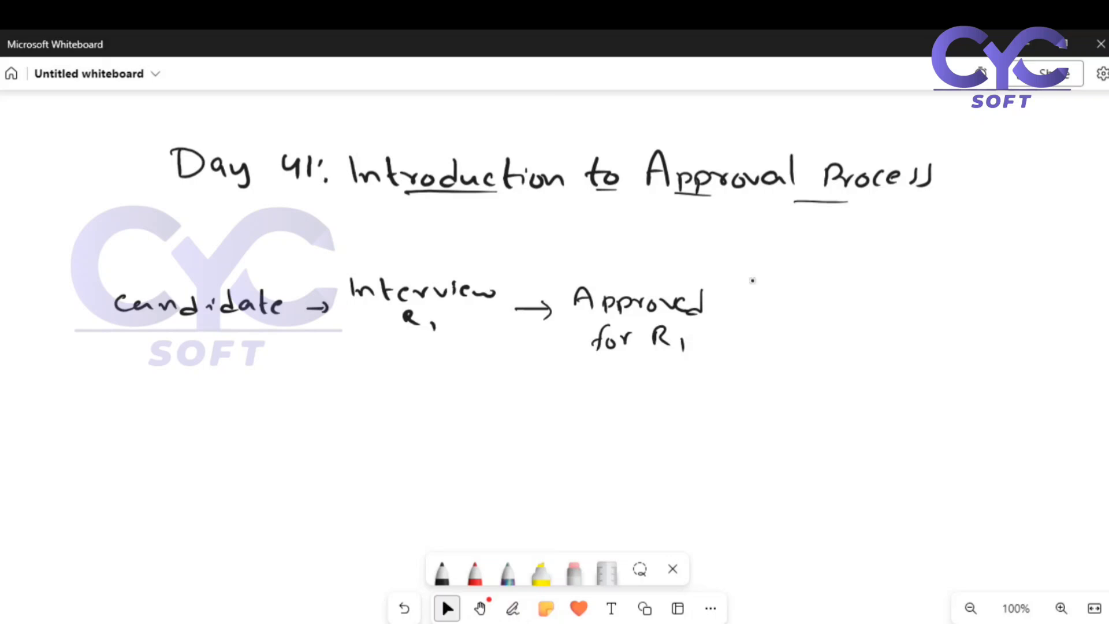
# Draw an arrow from "Approved for R1" and handwrite that an offer letter is provided.
pyautogui.moveTo(733, 309); pyautogui.dragTo(890, 319)
pyautogui.moveTo(892, 305)
pyautogui.mouseDown()
pyautogui.moveTo(911, 321)
pyautogui.moveTo(959, 322)
pyautogui.moveTo(999, 305)
pyautogui.mouseUp()
pyautogui.moveTo(993, 326)
pyautogui.mouseDown()
pyautogui.moveTo(1013, 305)
pyautogui.moveTo(1032, 324)
pyautogui.mouseUp()
pyautogui.moveTo(1031, 308)
pyautogui.mouseDown()
pyautogui.moveTo(1032, 324)
pyautogui.moveTo(1057, 319)
pyautogui.mouseUp()
pyautogui.moveTo(1056, 324)
pyautogui.mouseDown()
pyautogui.moveTo(1086, 317)
pyautogui.moveTo(1092, 332)
pyautogui.mouseUp()
# Draw a downward arrow below "Approved for R1" and handwrite "Rejected" beneath it.
pyautogui.moveTo(640, 357); pyautogui.dragTo(641, 384)
pyautogui.moveTo(633, 373); pyautogui.dragTo(651, 373)
pyautogui.moveTo(634, 394); pyautogui.dragTo(681, 418)
pyautogui.moveTo(676, 392); pyautogui.dragTo(701, 414)
pyautogui.moveTo(720, 405)
pyautogui.mouseDown()
pyautogui.moveTo(717, 416)
pyautogui.moveTo(748, 415)
pyautogui.mouseUp()
pyautogui.moveTo(768, 396); pyautogui.dragTo(777, 414)
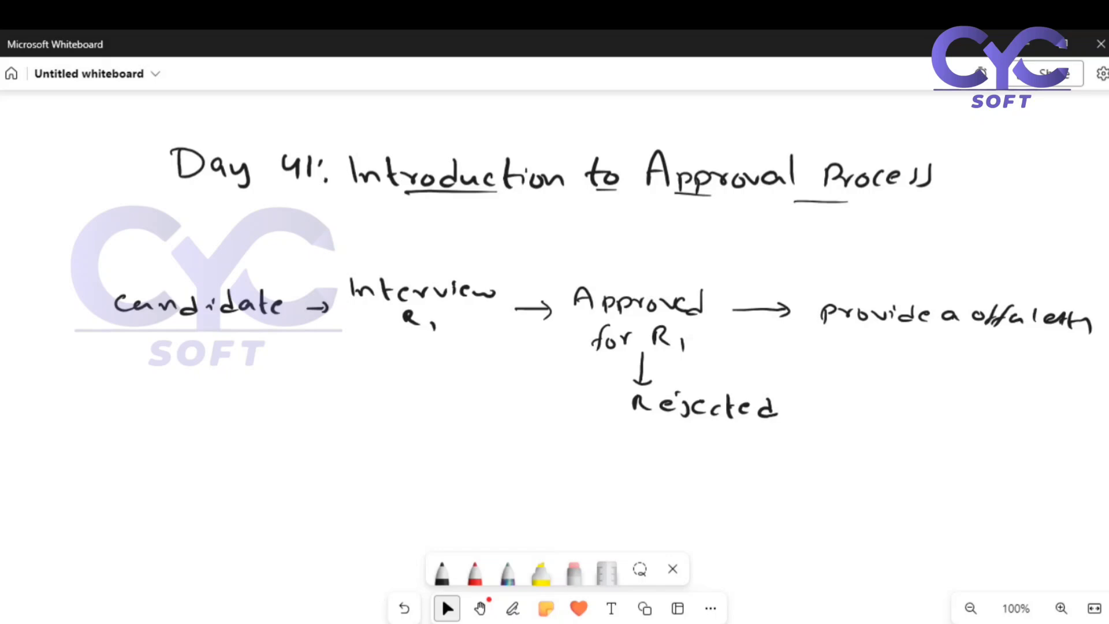
# Label the arrow to the offer letter "Yes" and the arrow to "Rejected" "No".
pyautogui.moveTo(740, 276); pyautogui.dragTo(748, 283)
pyautogui.moveTo(754, 279)
pyautogui.mouseDown()
pyautogui.moveTo(743, 293)
pyautogui.moveTo(771, 288)
pyautogui.mouseUp()
pyautogui.moveTo(785, 278); pyautogui.dragTo(778, 292)
pyautogui.moveTo(660, 380); pyautogui.dragTo(673, 366)
pyautogui.moveTo(683, 371); pyautogui.dragTo(684, 370)
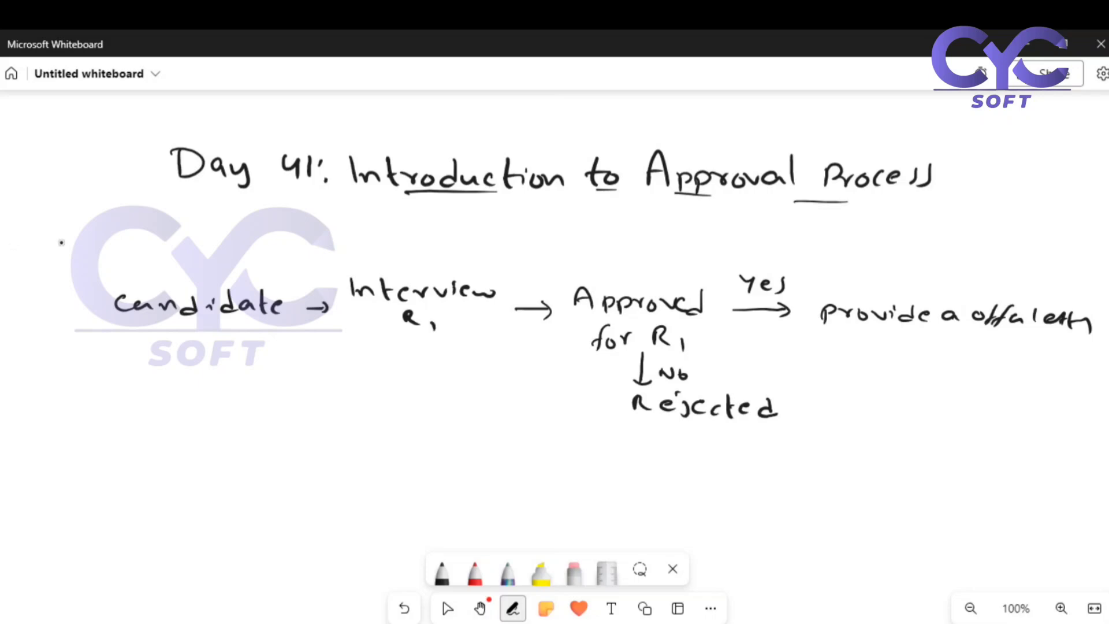
# Handwrite the bullet "- Email template" under the candidate flow.
pyautogui.moveTo(133, 384); pyautogui.dragTo(155, 384)
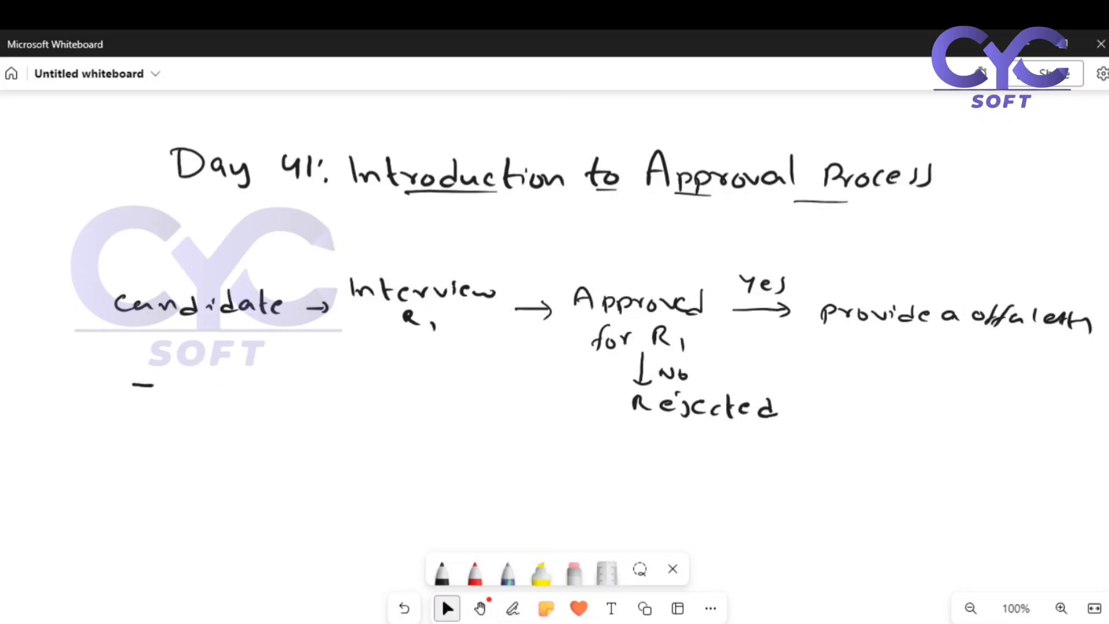
pyautogui.moveTo(183, 368)
pyautogui.mouseDown()
pyautogui.moveTo(181, 393)
pyautogui.moveTo(242, 395)
pyautogui.mouseUp()
pyautogui.click(241, 378)
pyautogui.moveTo(256, 373)
pyautogui.mouseDown()
pyautogui.moveTo(258, 396)
pyautogui.moveTo(300, 396)
pyautogui.mouseUp()
pyautogui.moveTo(291, 382); pyautogui.dragTo(364, 400)
pyautogui.moveTo(364, 386); pyautogui.dragTo(388, 394)
pyautogui.moveTo(404, 382)
pyautogui.mouseDown()
pyautogui.moveTo(395, 388)
pyautogui.moveTo(409, 395)
pyautogui.mouseUp()
pyautogui.moveTo(422, 366); pyautogui.dragTo(433, 393)
pyautogui.moveTo(420, 382); pyautogui.dragTo(434, 380)
pyautogui.moveTo(442, 385)
pyautogui.mouseDown()
pyautogui.moveTo(450, 381)
pyautogui.moveTo(450, 392)
pyautogui.mouseUp()
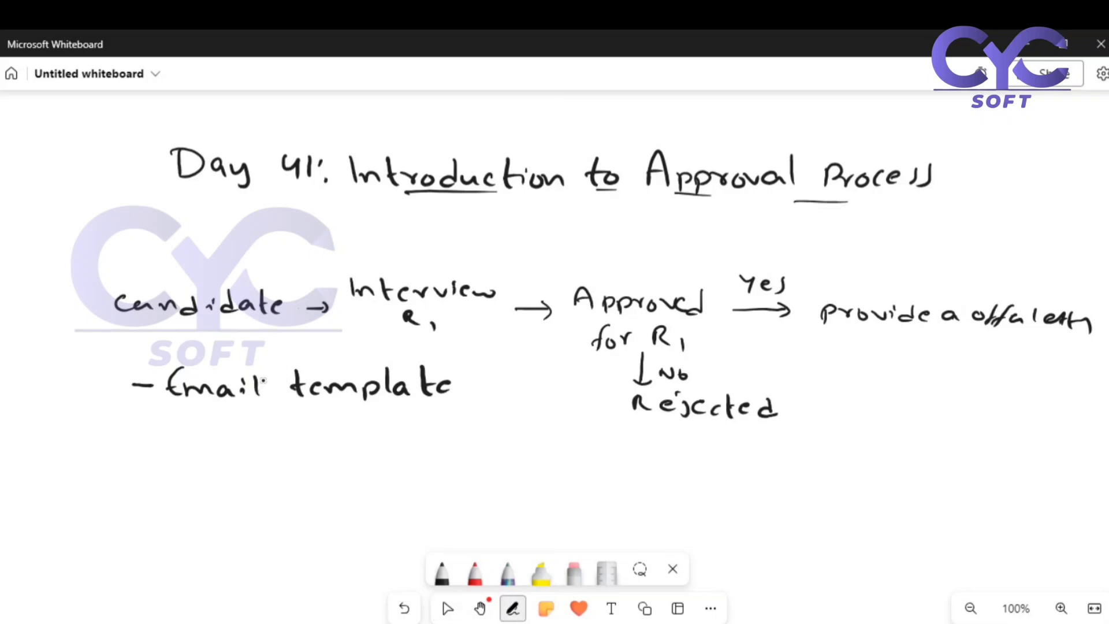
# Handwrite the indented sub-bullet "- Approval assigned" below "Email template".
pyautogui.moveTo(230, 424); pyautogui.dragTo(248, 424)
pyautogui.moveTo(268, 435); pyautogui.dragTo(285, 428)
pyautogui.moveTo(299, 426)
pyautogui.mouseDown()
pyautogui.moveTo(300, 445)
pyautogui.moveTo(311, 433)
pyautogui.mouseUp()
pyautogui.moveTo(315, 442)
pyautogui.mouseDown()
pyautogui.moveTo(324, 426)
pyautogui.moveTo(317, 446)
pyautogui.mouseUp()
pyautogui.moveTo(318, 428)
pyautogui.mouseDown()
pyautogui.moveTo(415, 436)
pyautogui.moveTo(423, 424)
pyautogui.moveTo(504, 433)
pyautogui.moveTo(500, 442)
pyautogui.moveTo(526, 453)
pyautogui.moveTo(593, 447)
pyautogui.mouseUp()
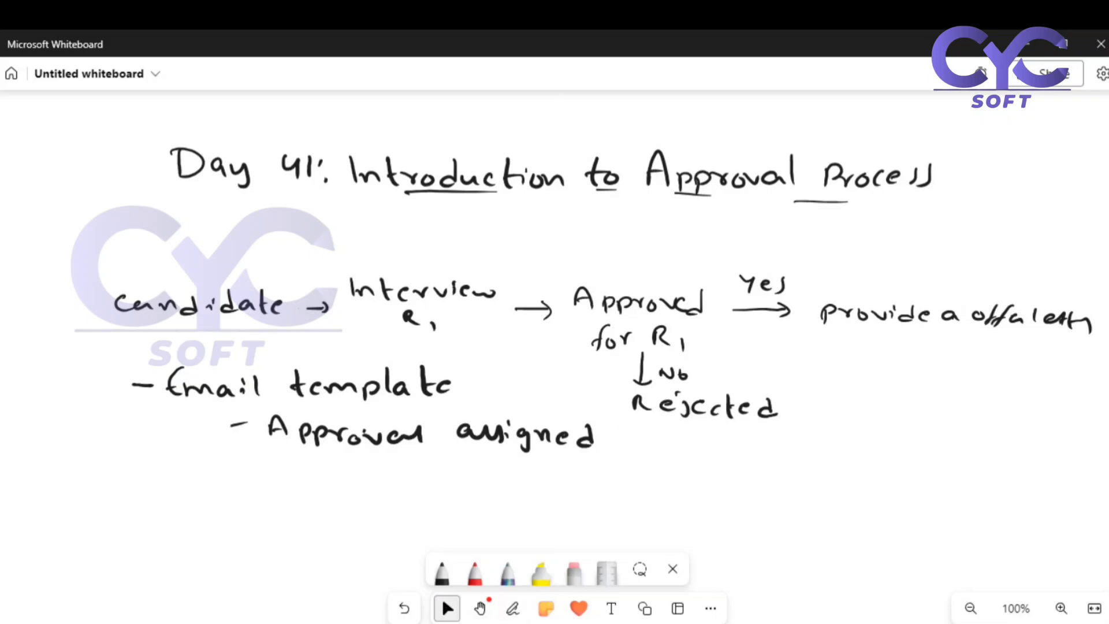
# Handwrite the sub-bullets "- Approved" and "- Rejected" below "Approval assigned".
pyautogui.moveTo(240, 470)
pyautogui.mouseDown()
pyautogui.moveTo(321, 489)
pyautogui.moveTo(318, 481)
pyautogui.mouseUp()
pyautogui.moveTo(332, 479)
pyautogui.mouseDown()
pyautogui.moveTo(335, 497)
pyautogui.moveTo(427, 483)
pyautogui.moveTo(426, 495)
pyautogui.mouseUp()
pyautogui.moveTo(453, 473); pyautogui.dragTo(454, 496)
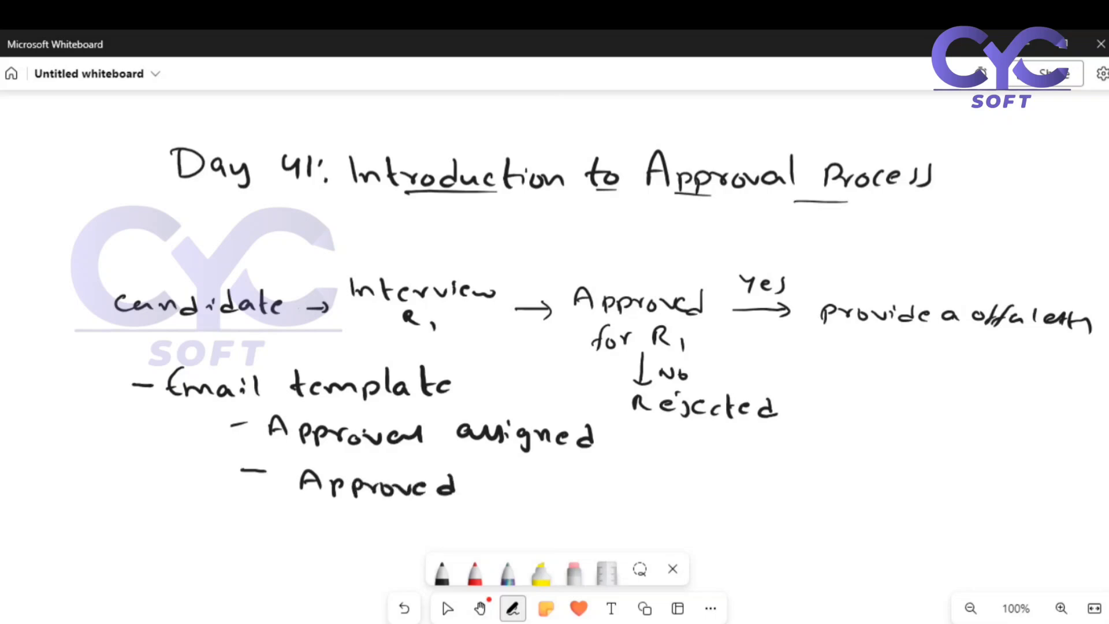
pyautogui.moveTo(259, 520); pyautogui.dragTo(276, 521)
pyautogui.moveTo(301, 517)
pyautogui.mouseDown()
pyautogui.moveTo(305, 533)
pyautogui.moveTo(321, 531)
pyautogui.mouseUp()
pyautogui.moveTo(326, 527); pyautogui.dragTo(341, 532)
pyautogui.moveTo(353, 520)
pyautogui.mouseDown()
pyautogui.moveTo(358, 539)
pyautogui.moveTo(352, 514)
pyautogui.moveTo(376, 531)
pyautogui.mouseUp()
pyautogui.moveTo(396, 521)
pyautogui.mouseDown()
pyautogui.moveTo(388, 533)
pyautogui.moveTo(409, 535)
pyautogui.mouseUp()
pyautogui.moveTo(404, 520); pyautogui.dragTo(435, 526)
pyautogui.moveTo(452, 516)
pyautogui.mouseDown()
pyautogui.moveTo(456, 530)
pyautogui.moveTo(443, 530)
pyautogui.mouseUp()
pyautogui.click(447, 608)
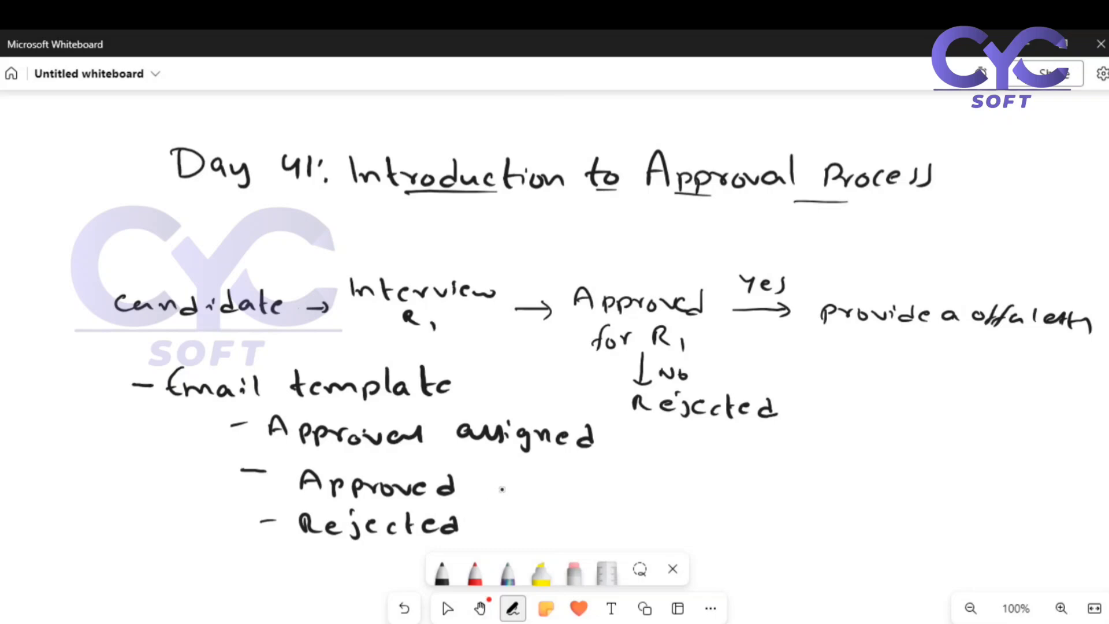
# Draw a slanted mark beside each of the "Approved" and "Rejected" sub-bullets.
pyautogui.moveTo(502, 490); pyautogui.dragTo(537, 476)
pyautogui.moveTo(508, 527); pyautogui.dragTo(567, 496)
pyautogui.click(447, 608)
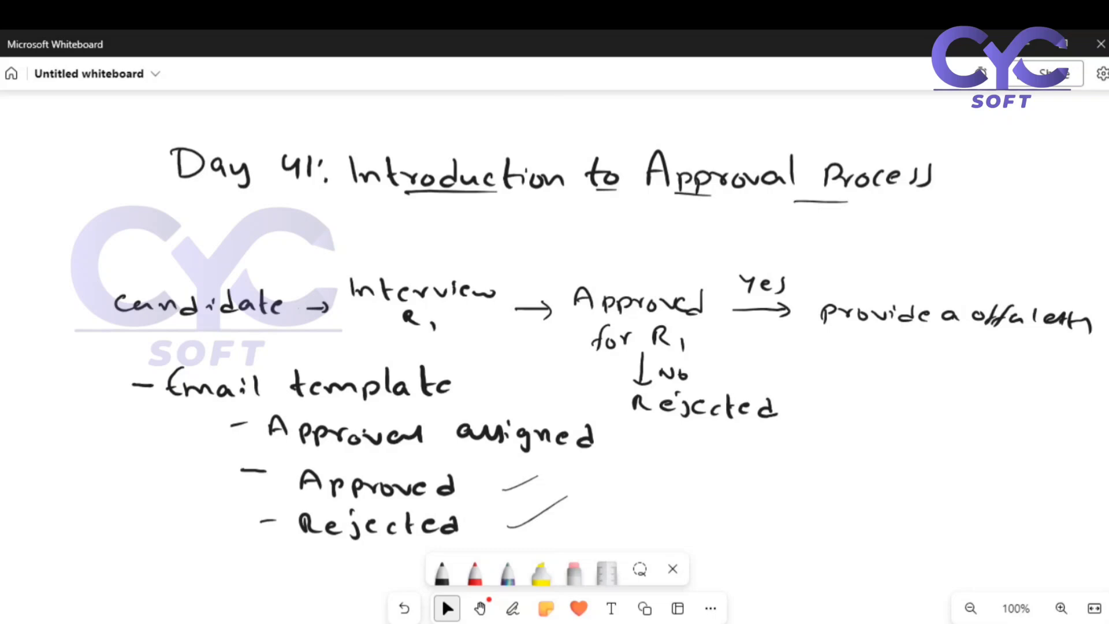
# Switch to Salesforce in the browser, find Opportunities through the App Launcher, and open its list.
pyautogui.click(532, 560)
pyautogui.click(717, 44)
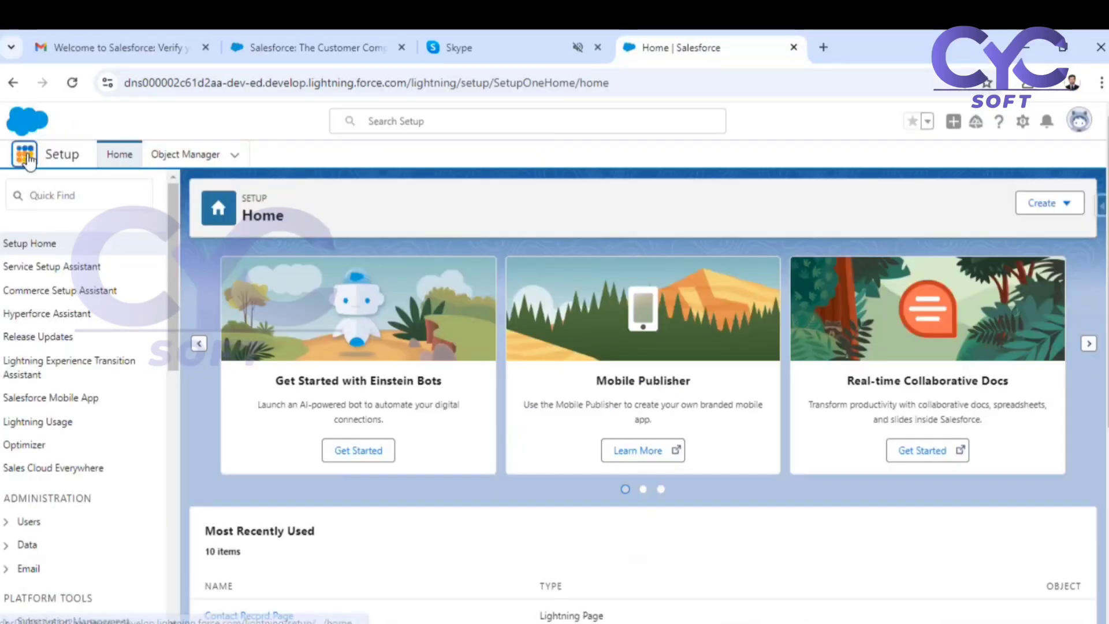
pyautogui.click(24, 154)
pyautogui.write('opp')
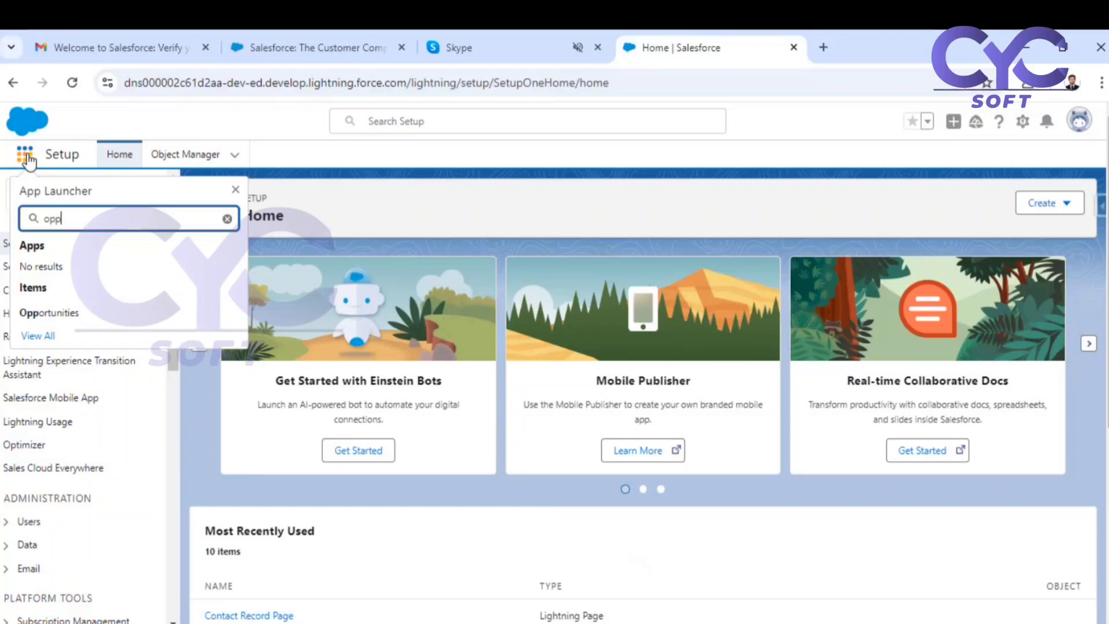
pyautogui.click(75, 319)
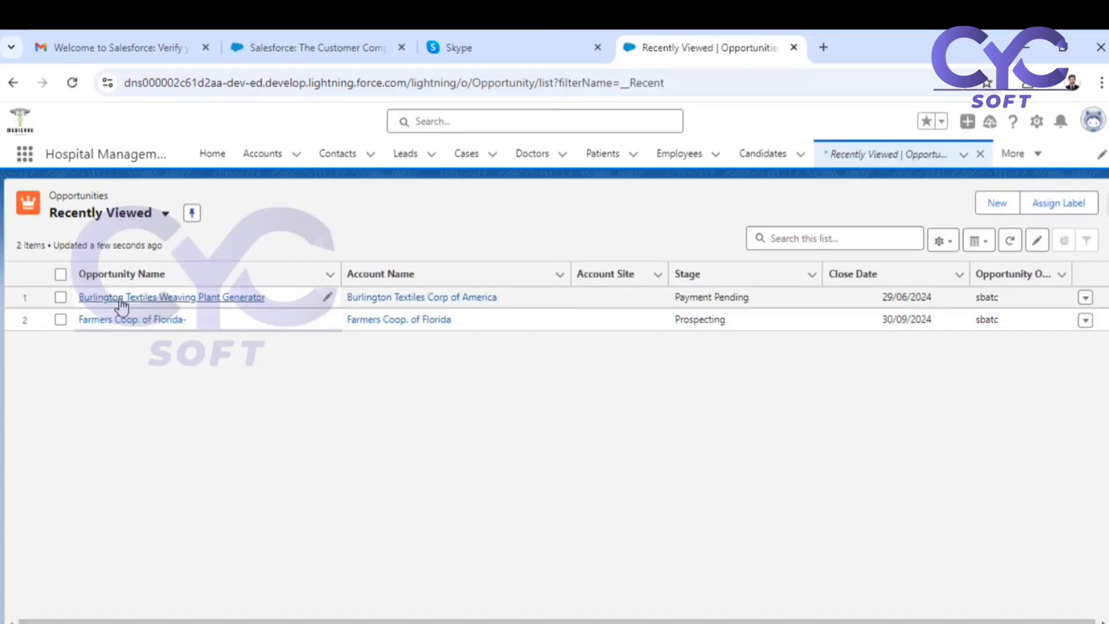
# Open the Burlington Textiles Weaving Plant Generator opportunity and examine its detail fields, including the amount.
pyautogui.click(123, 298)
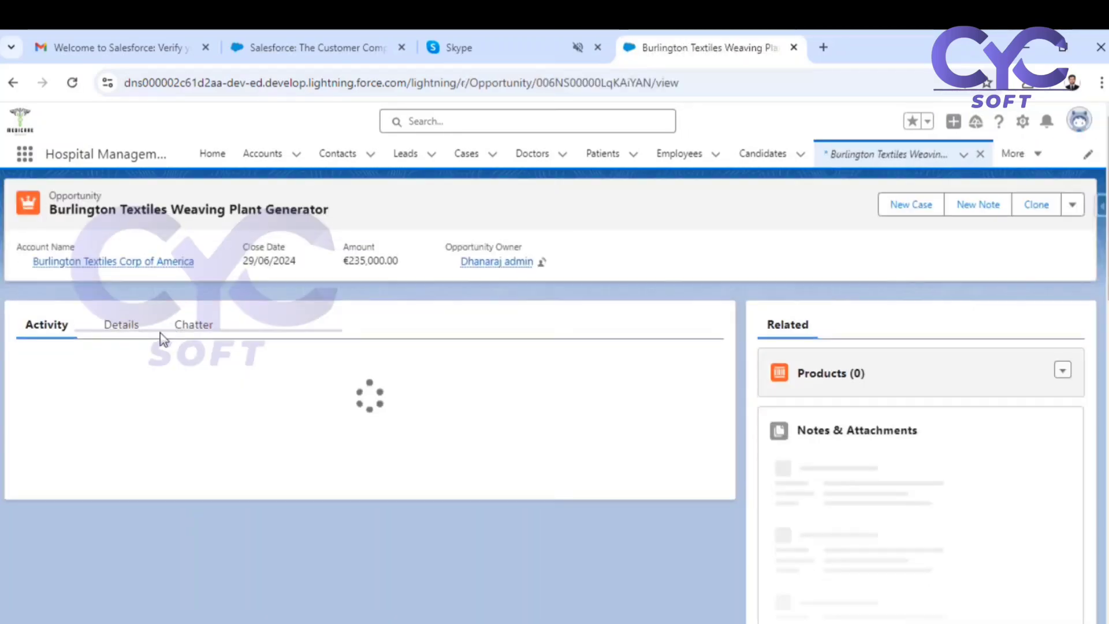
pyautogui.click(121, 366)
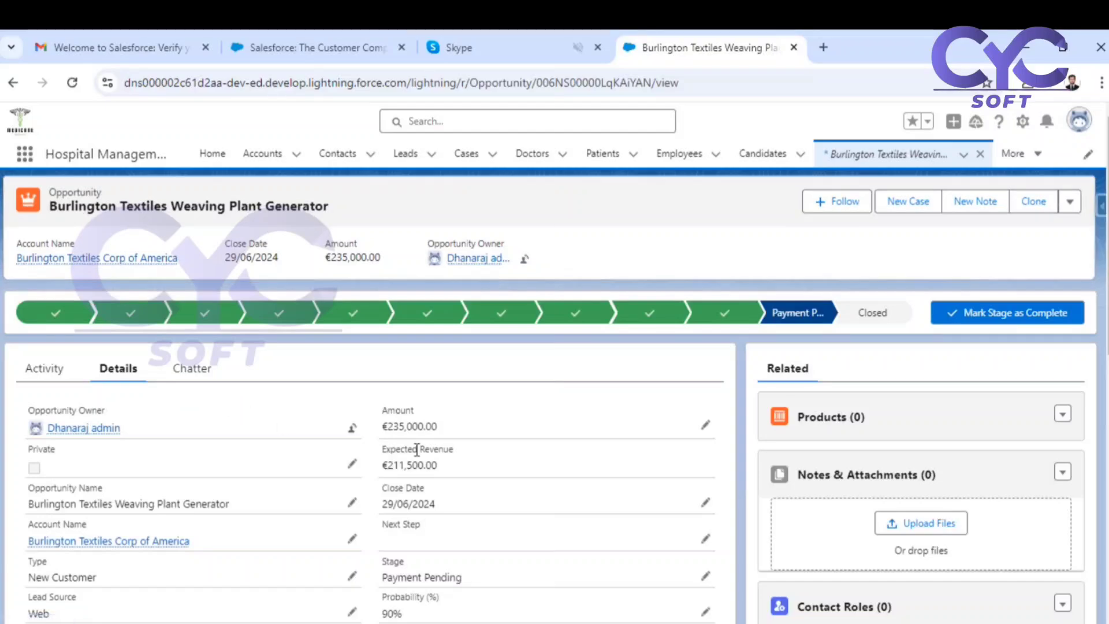
pyautogui.scroll(-4, 404, 451)
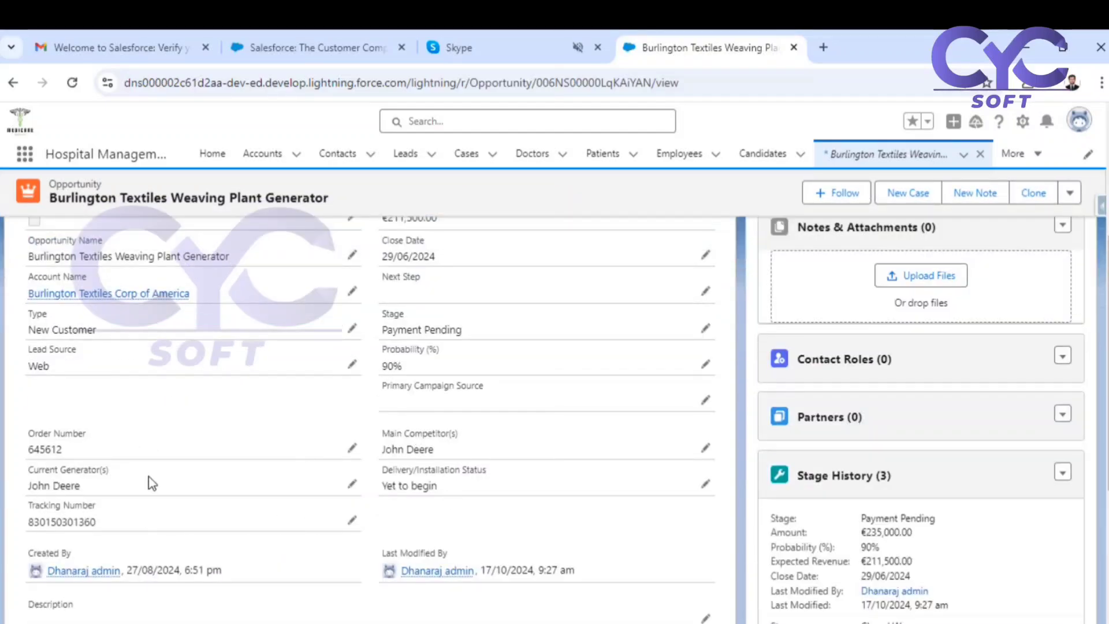
pyautogui.scroll(3, 152, 479)
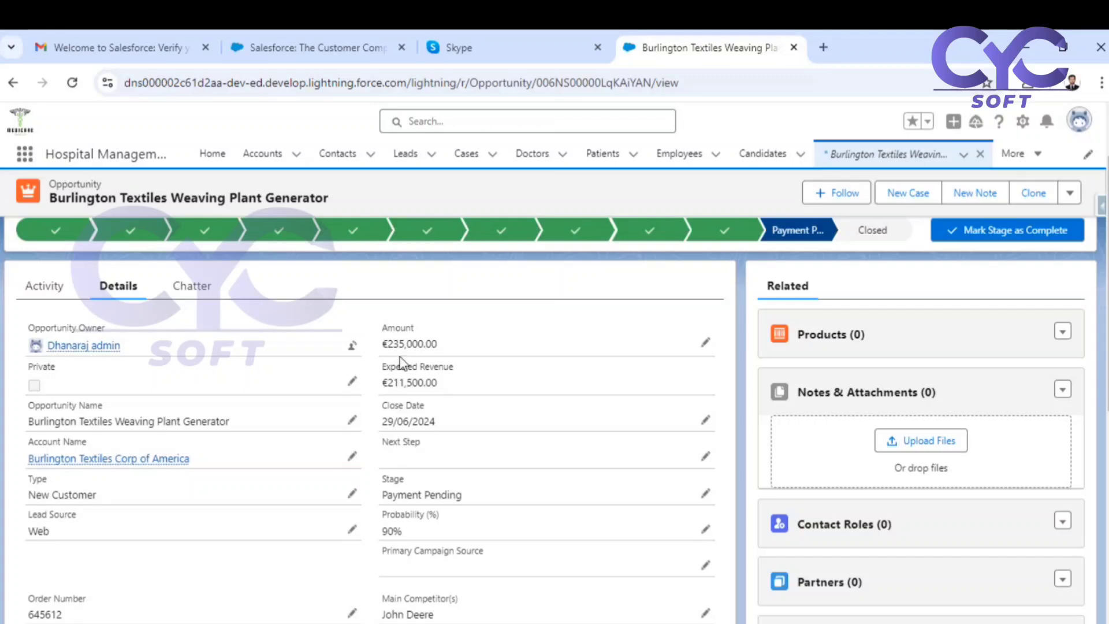
pyautogui.moveTo(387, 347); pyautogui.dragTo(446, 351)
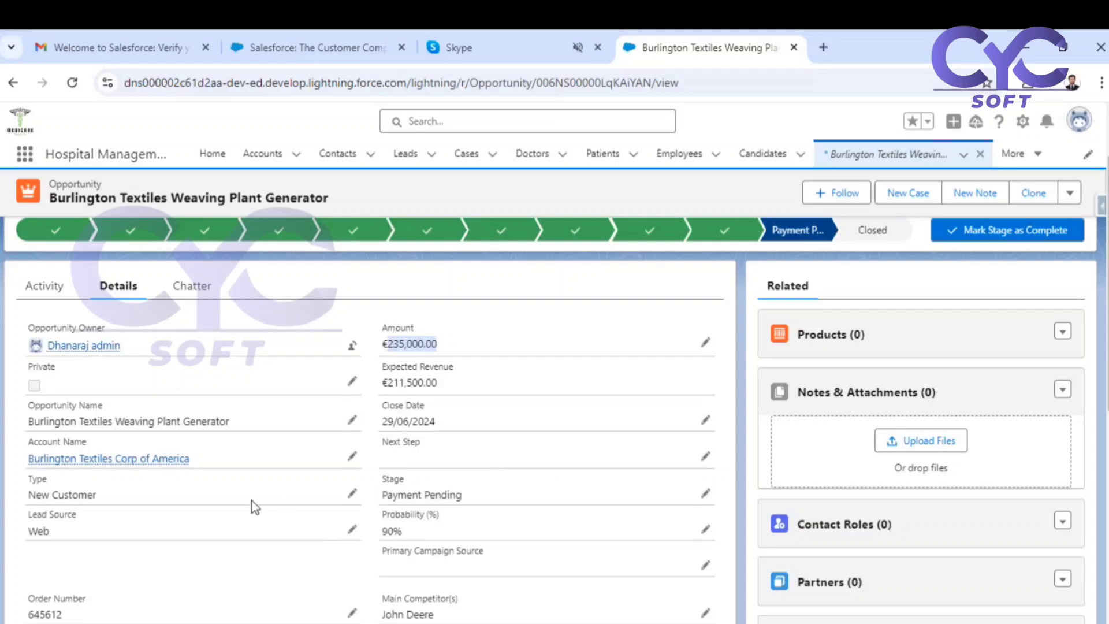
pyautogui.scroll(-4, 250, 505)
pyautogui.scroll(-3, 191, 500)
pyautogui.scroll(7, 271, 487)
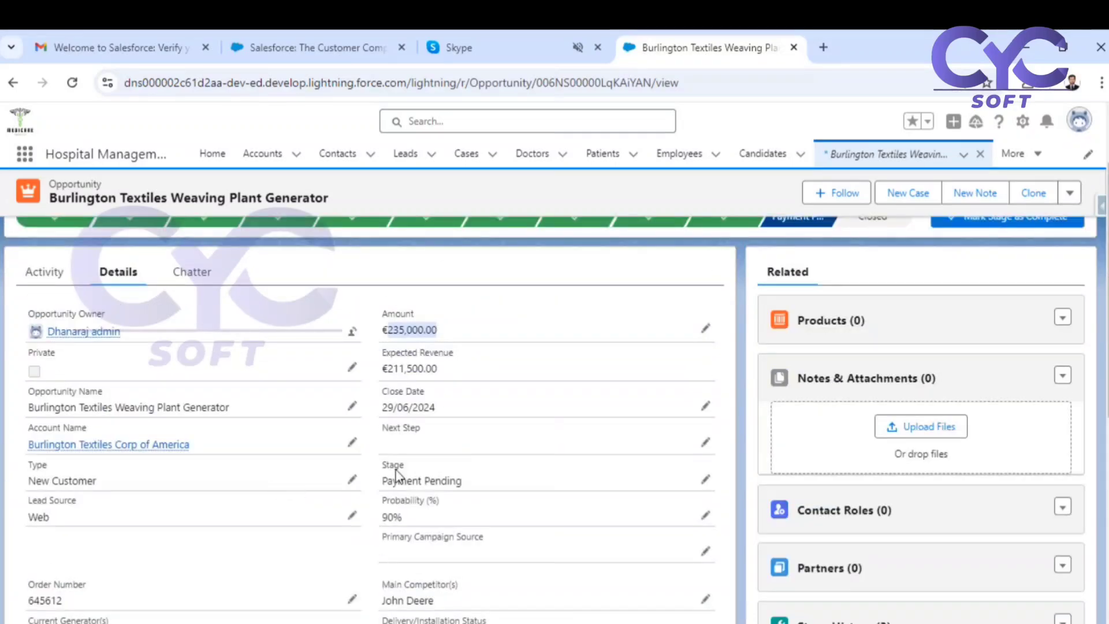
# Open the Opportunity object in setup and show its Fields & Relationships.
pyautogui.click(1023, 122)
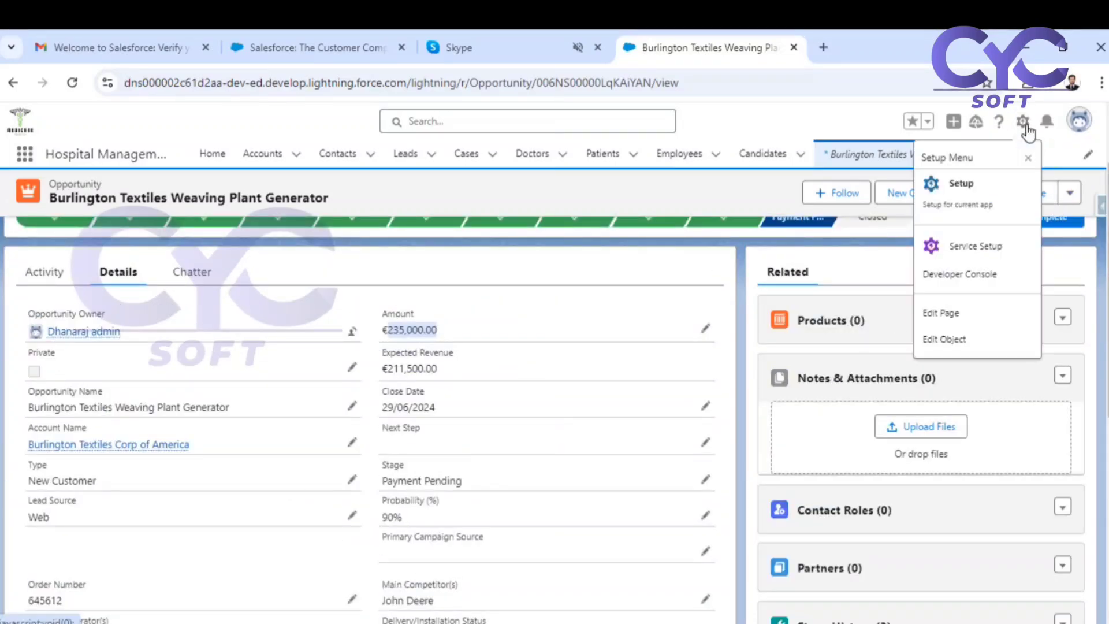
pyautogui.click(938, 339)
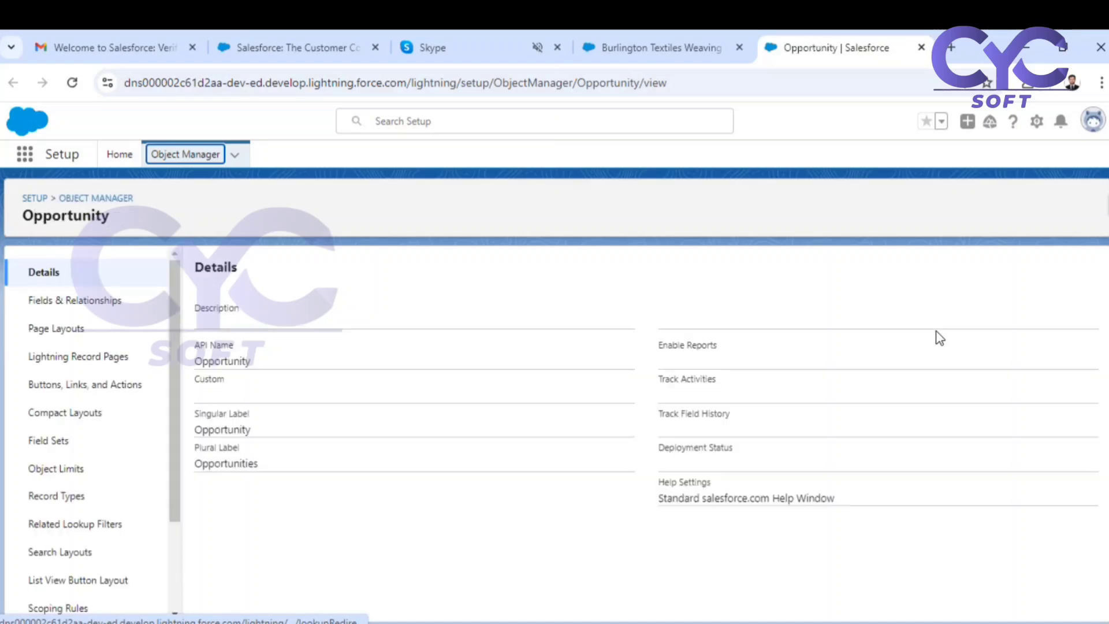
pyautogui.click(111, 301)
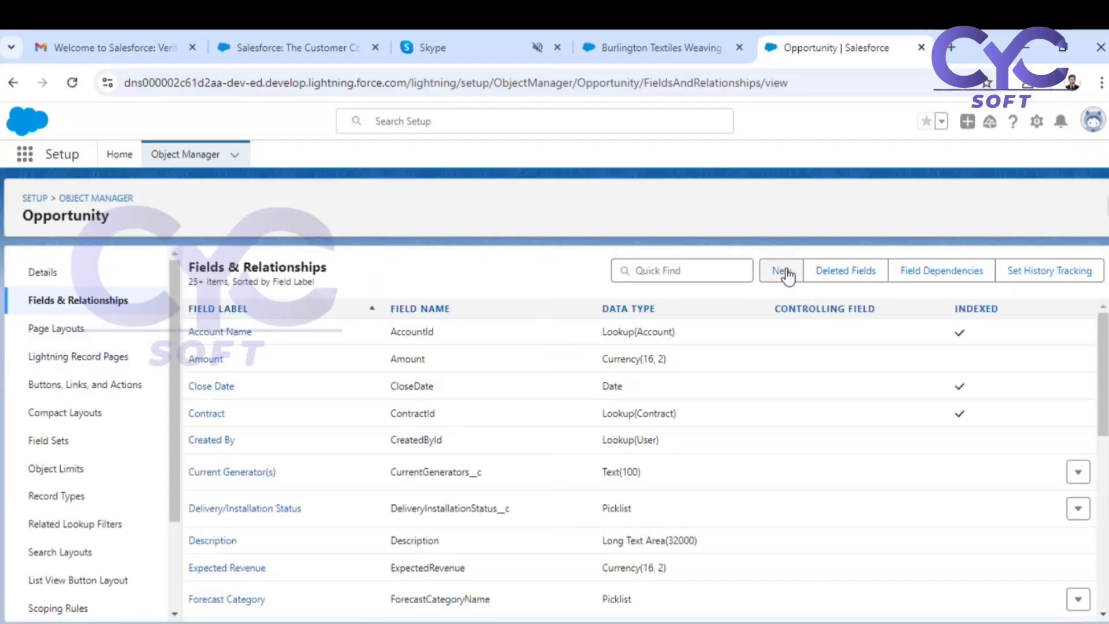
# Start a new custom field on Opportunity with the Percent data type and continue to its details.
pyautogui.click(787, 273)
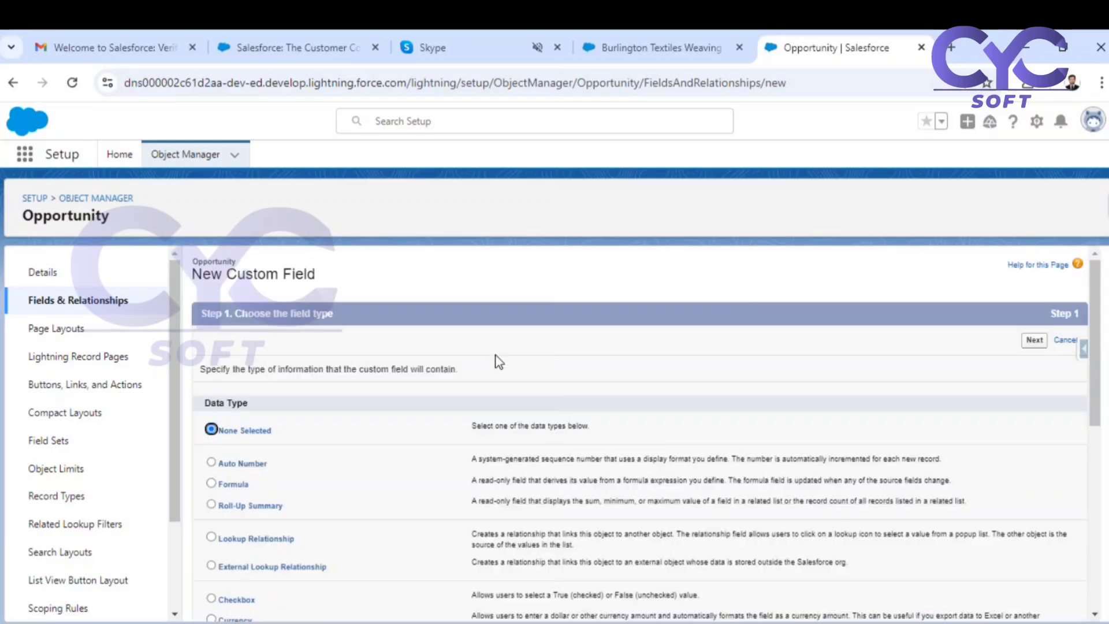
pyautogui.scroll(-5, 306, 441)
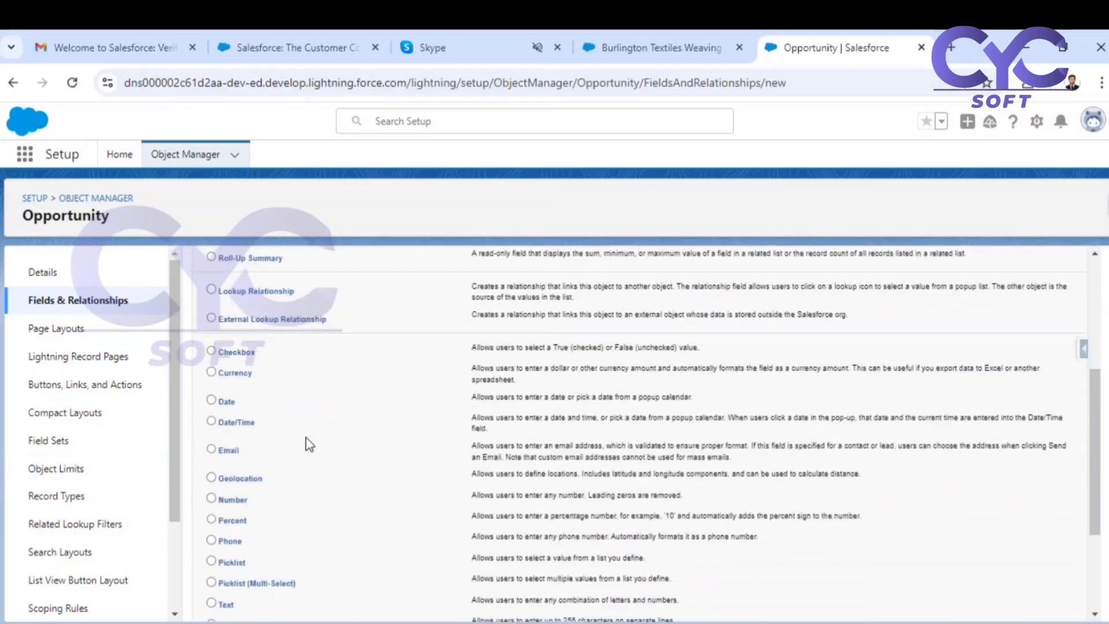
pyautogui.scroll(-3, 306, 447)
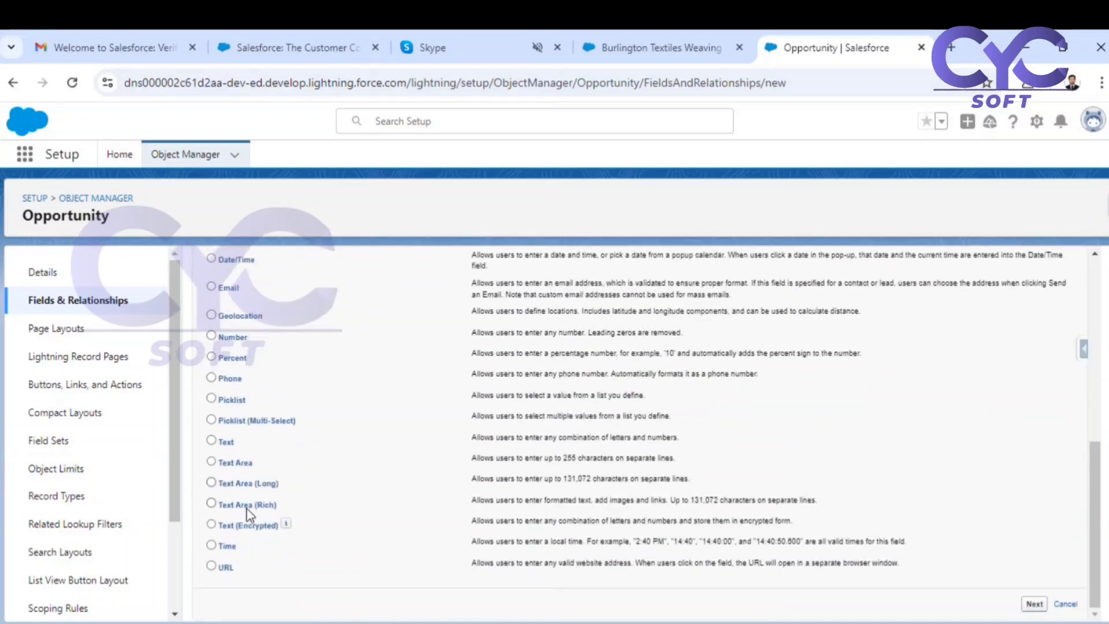
pyautogui.scroll(2, 257, 543)
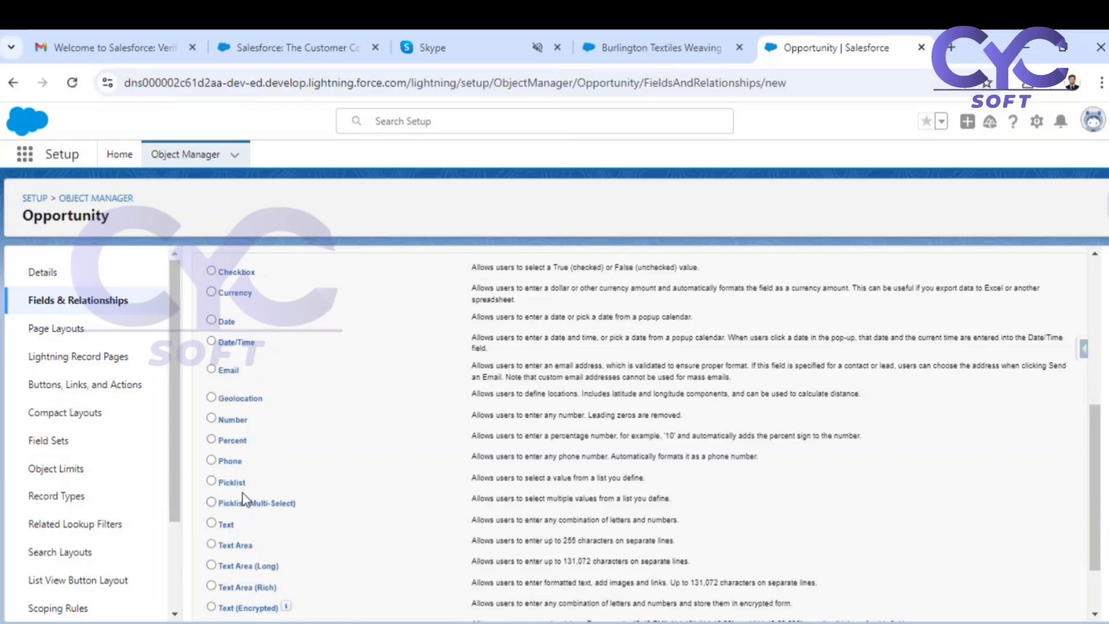
pyautogui.click(211, 439)
pyautogui.scroll(5, 317, 456)
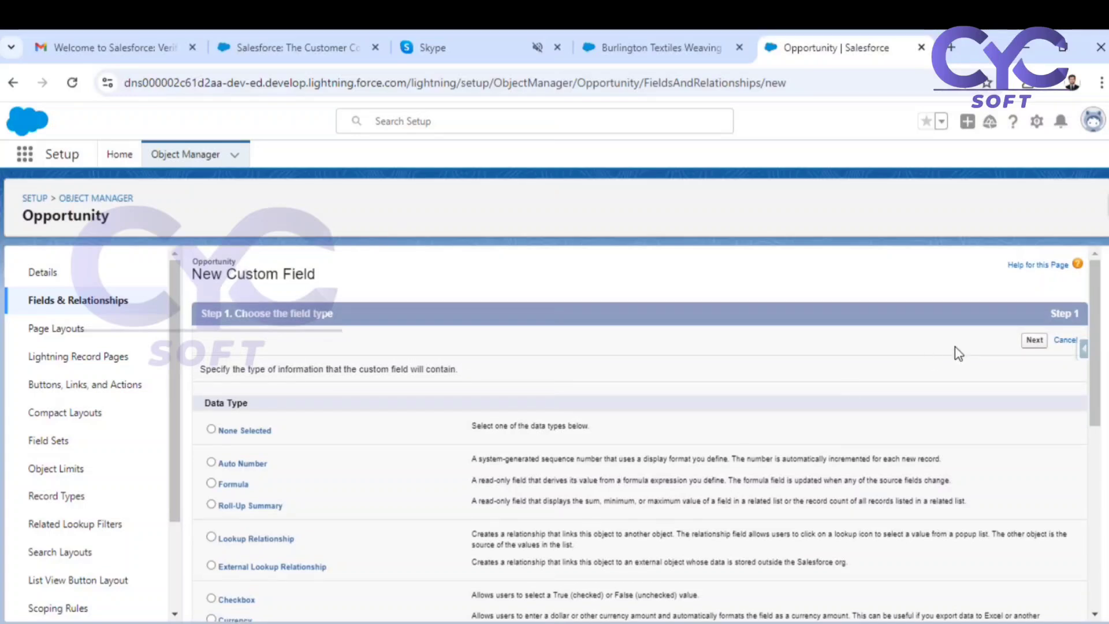
pyautogui.click(1029, 339)
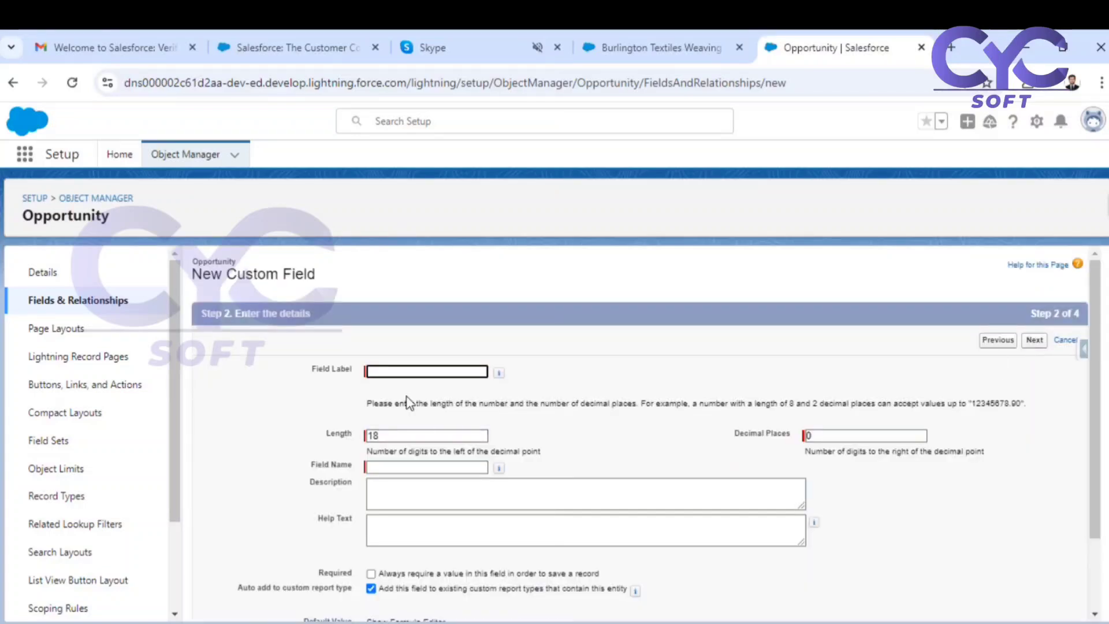
# Label the percent field Discount%, set its length to 3, and continue to field-level security.
pyautogui.click(417, 370)
pyautogui.write('Discoun')
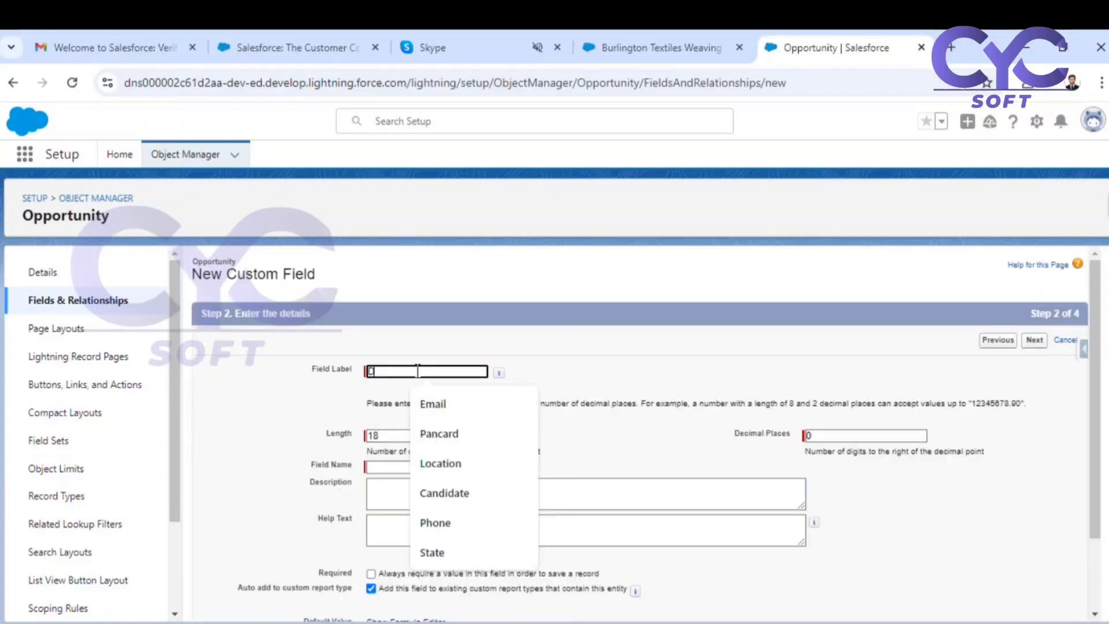
pyautogui.write('t%')
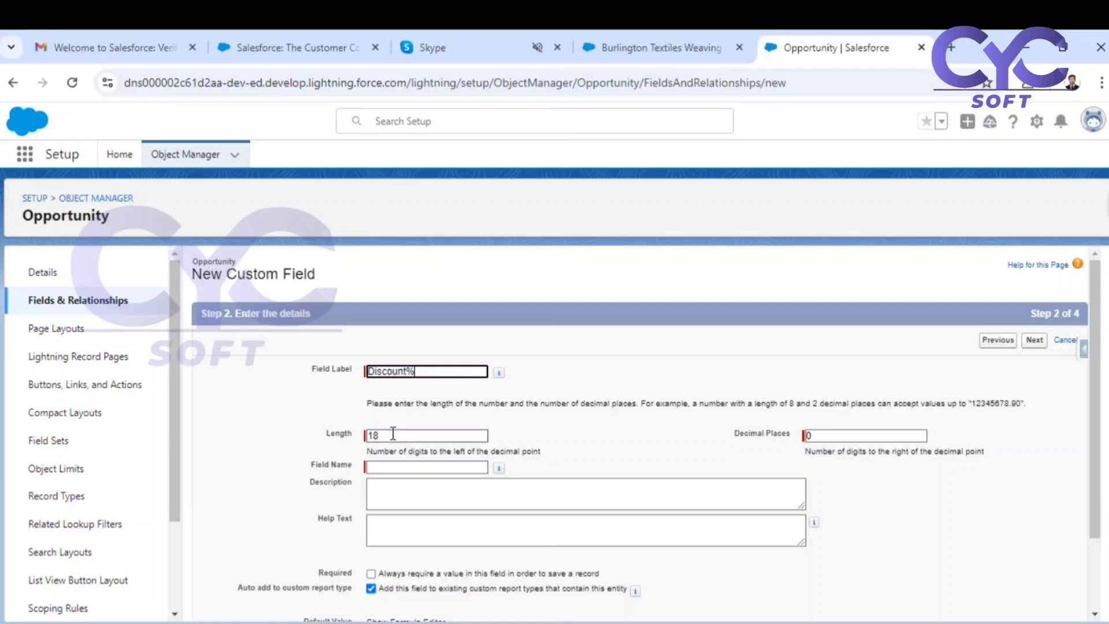
pyautogui.moveTo(392, 435); pyautogui.dragTo(361, 441)
pyautogui.write('3')
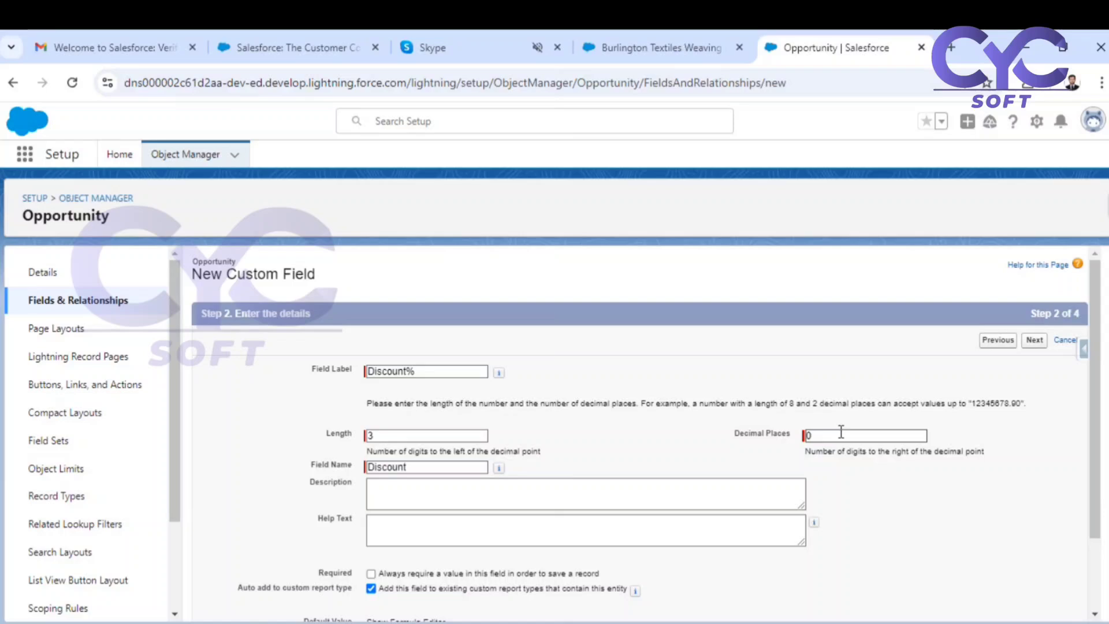
pyautogui.scroll(-2, 757, 430)
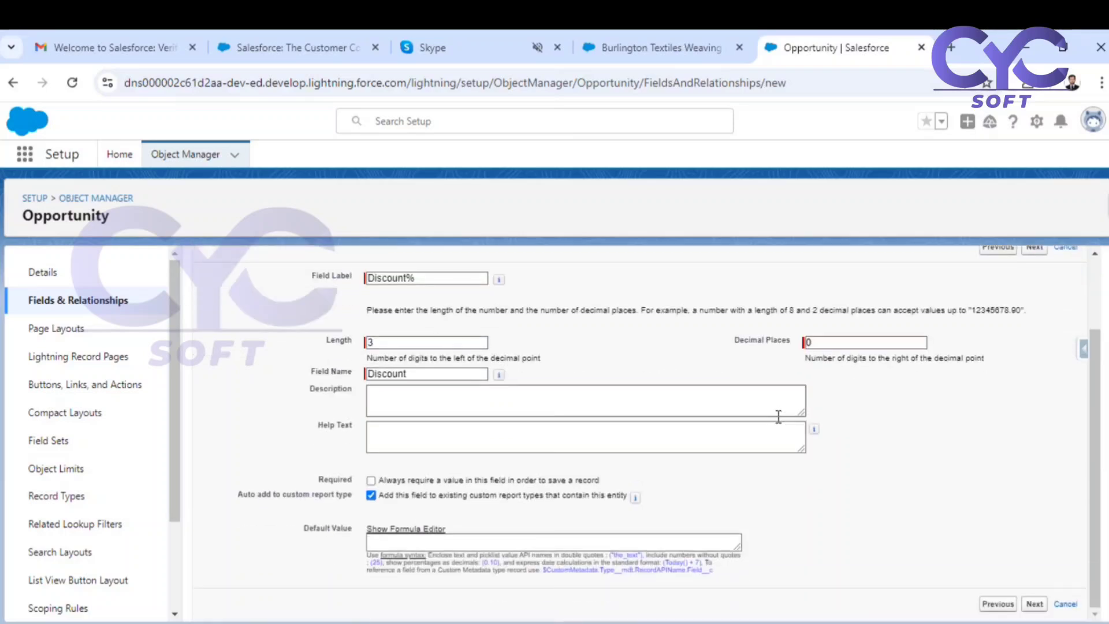
pyautogui.scroll(2, 779, 416)
pyautogui.click(1034, 340)
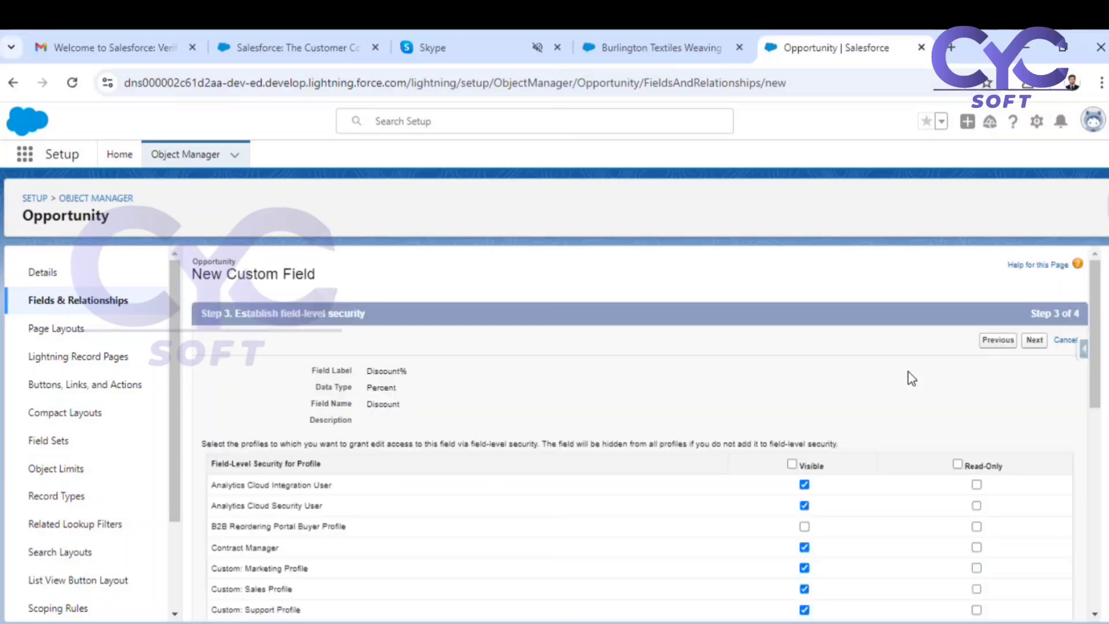
# Make the Discount% field visible to all profiles, save it, and begin another custom field on Opportunity.
pyautogui.click(792, 463)
pyautogui.click(1034, 340)
pyautogui.click(1004, 341)
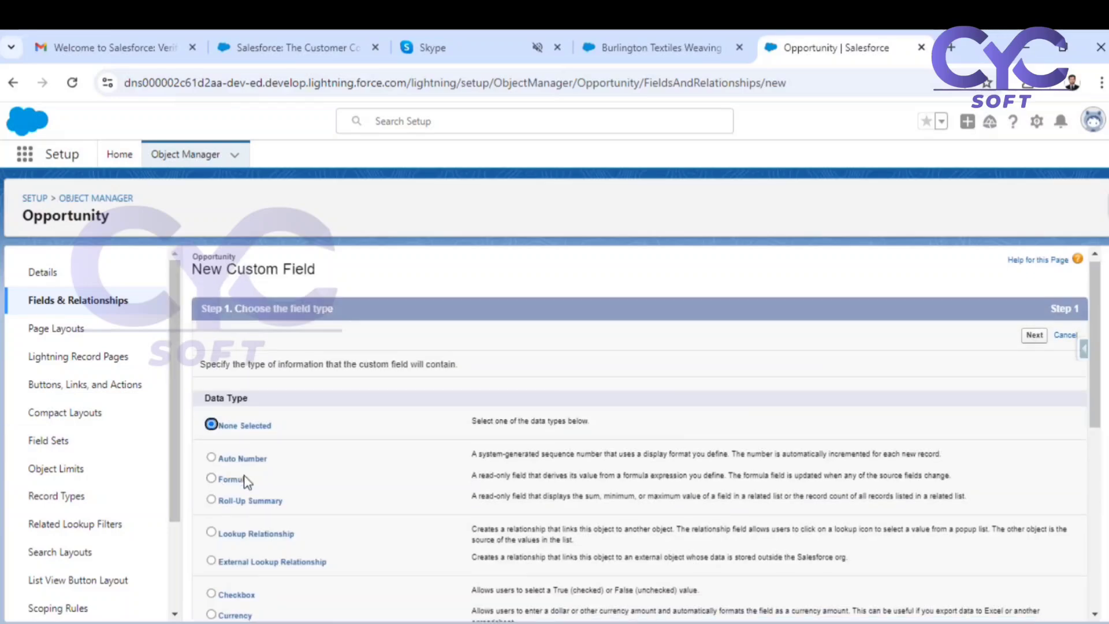
# Choose Picklist as the new field's data type and continue to its details.
pyautogui.scroll(-4, 237, 497)
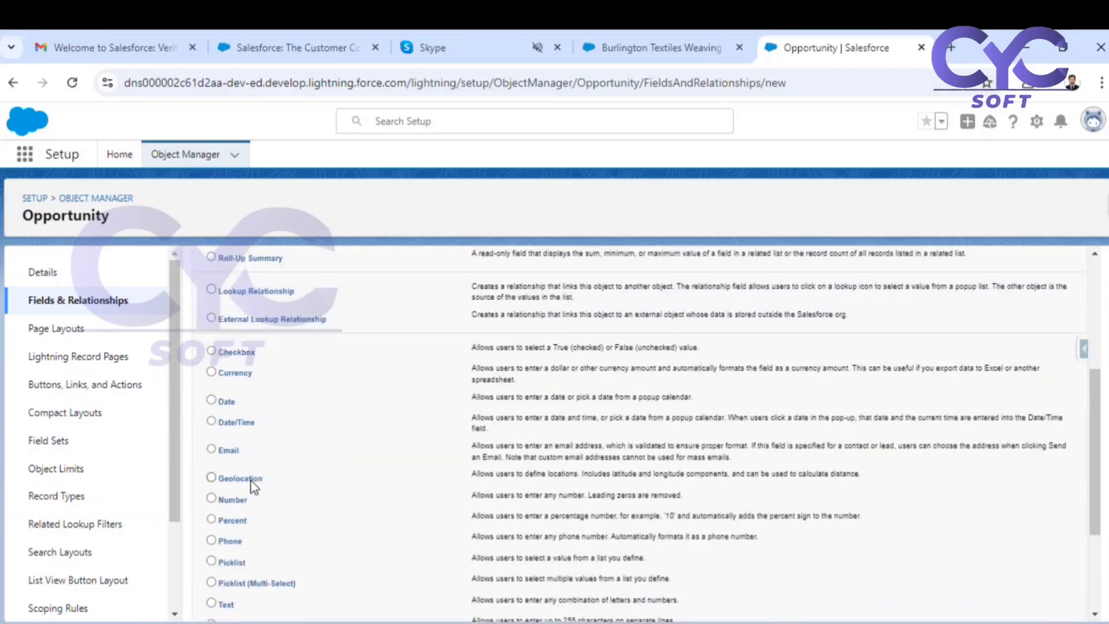
pyautogui.click(229, 562)
pyautogui.scroll(4, 1031, 342)
pyautogui.click(1031, 342)
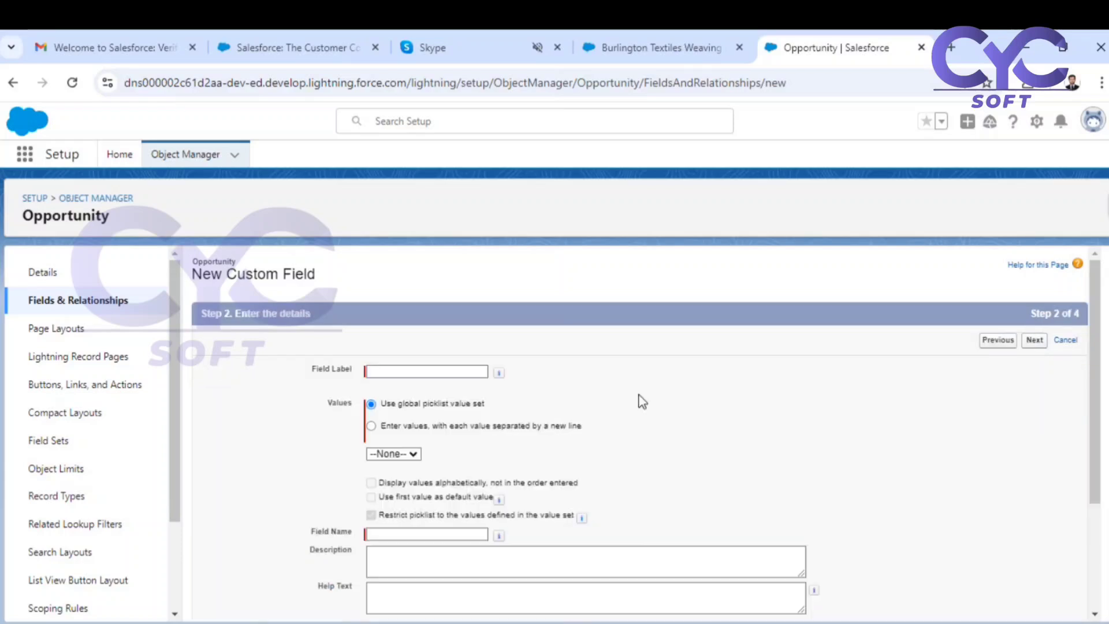
# Label the picklist field Discount Status and choose to enter its values one per line.
pyautogui.click(411, 370)
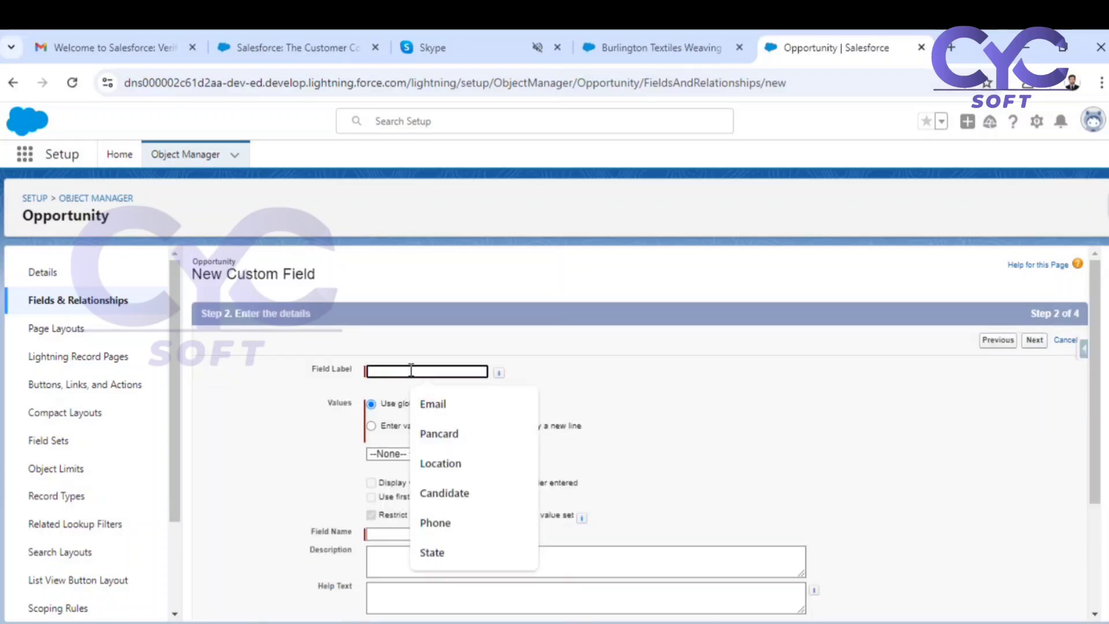
pyautogui.write('Discoun')
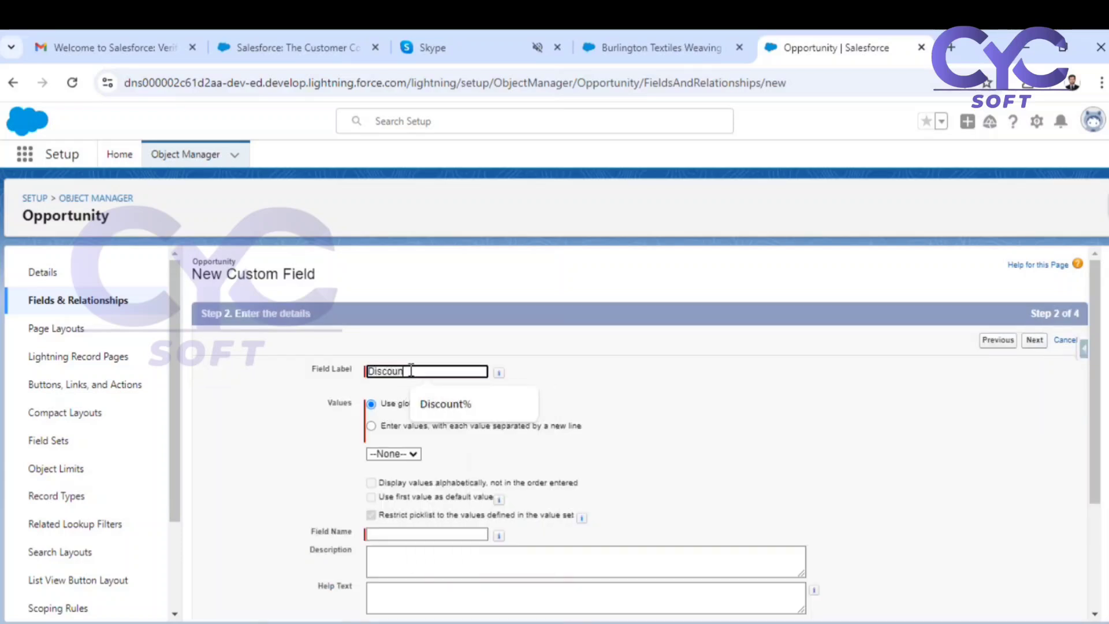
pyautogui.write('t Status')
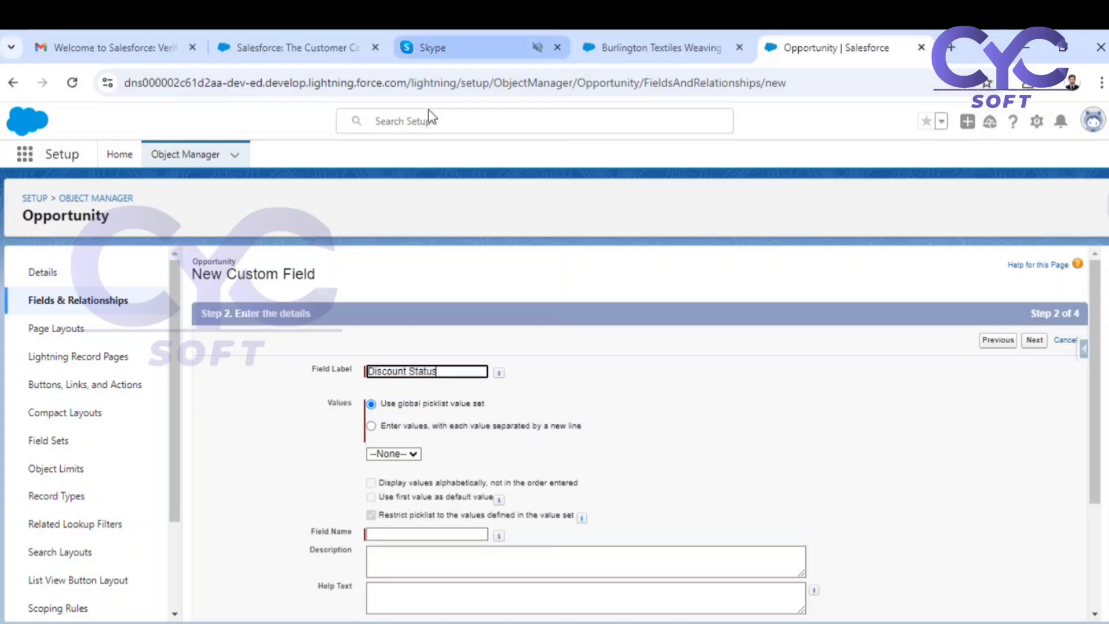
pyautogui.click(371, 426)
pyautogui.click(371, 426)
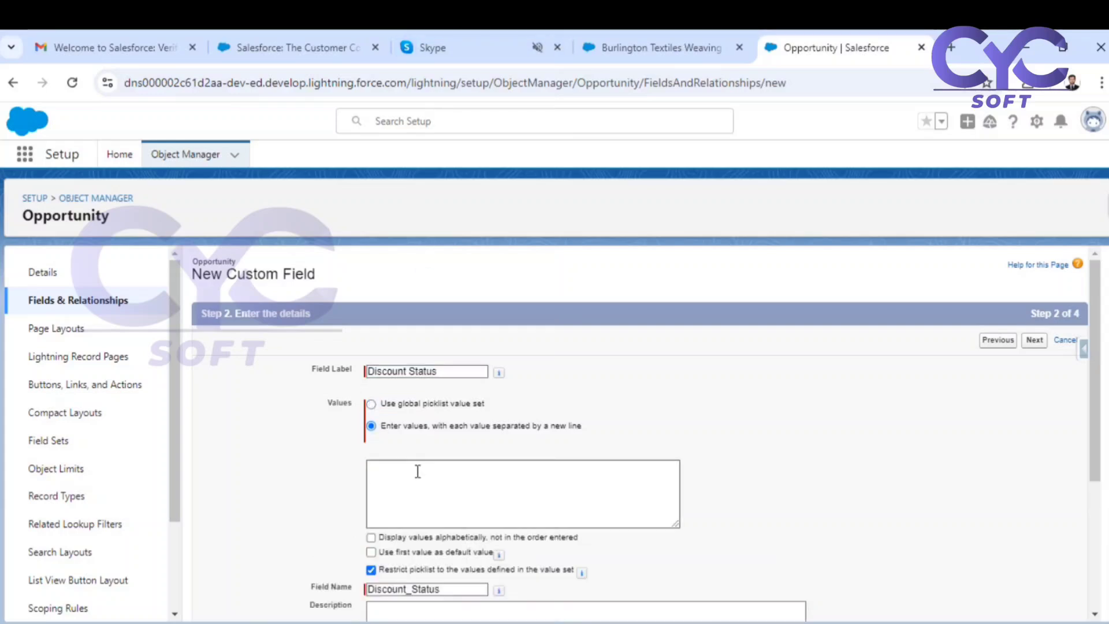
# Add the picklist values Submitted for Approval and Manager Approval pending on separate lines.
pyautogui.click(416, 470)
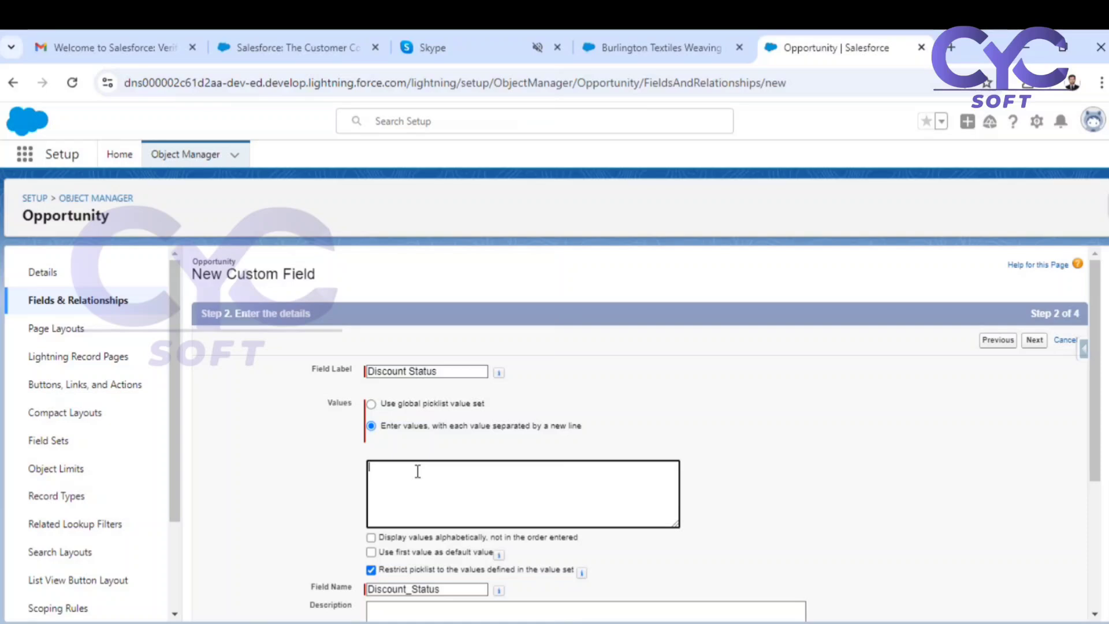
pyautogui.write('Submitted for Approval')
pyautogui.press('Return')
pyautogui.write('Manager Approval pending ')
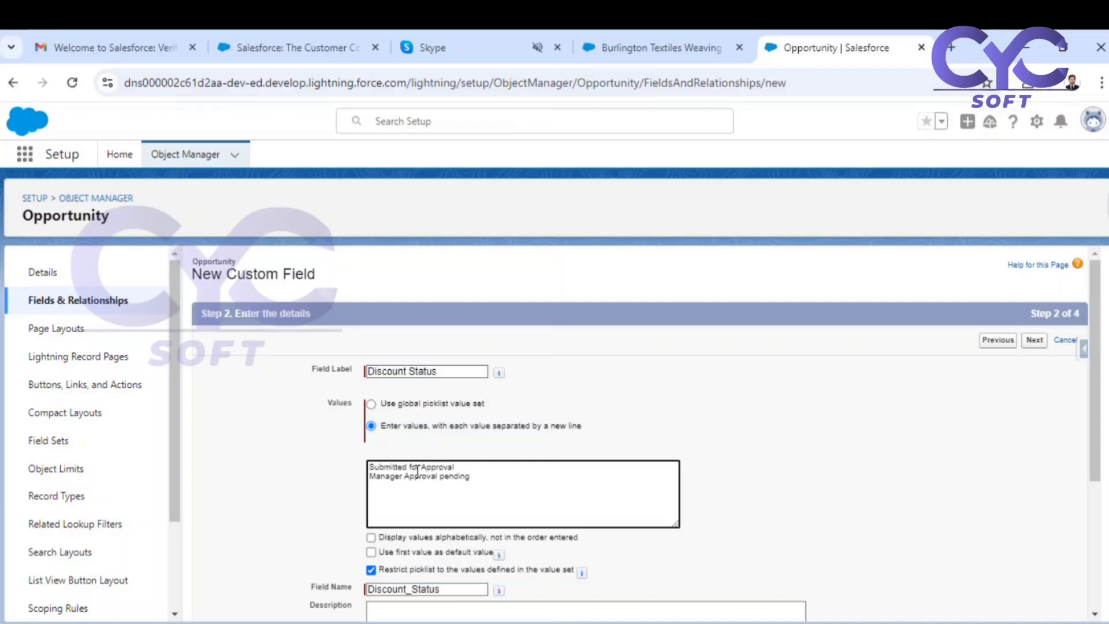
pyautogui.write('Manager Approved')
# Add the picklist values Manager Approved, Approved, Rejected and Recalled below the existing ones.
pyautogui.press('Return')
pyautogui.write('Sub')
pyautogui.press('BackSpace')
pyautogui.press('BackSpace')
pyautogui.press('BackSpace')
pyautogui.write('Approved ')
pyautogui.write('Rejected ')
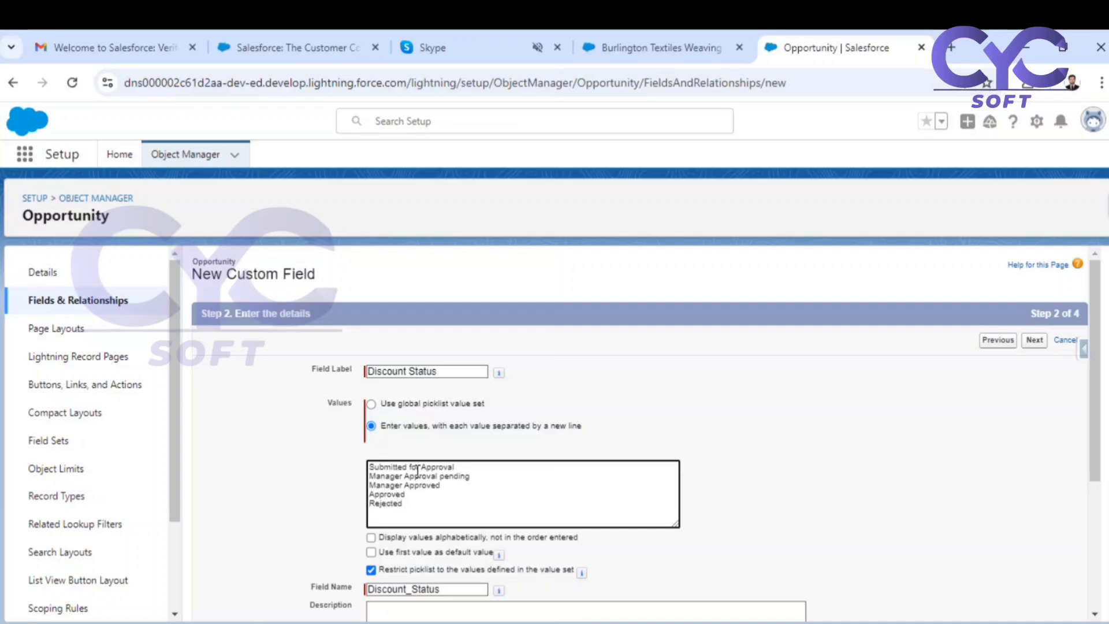
pyautogui.write('Recalled')
pyautogui.press('Return')
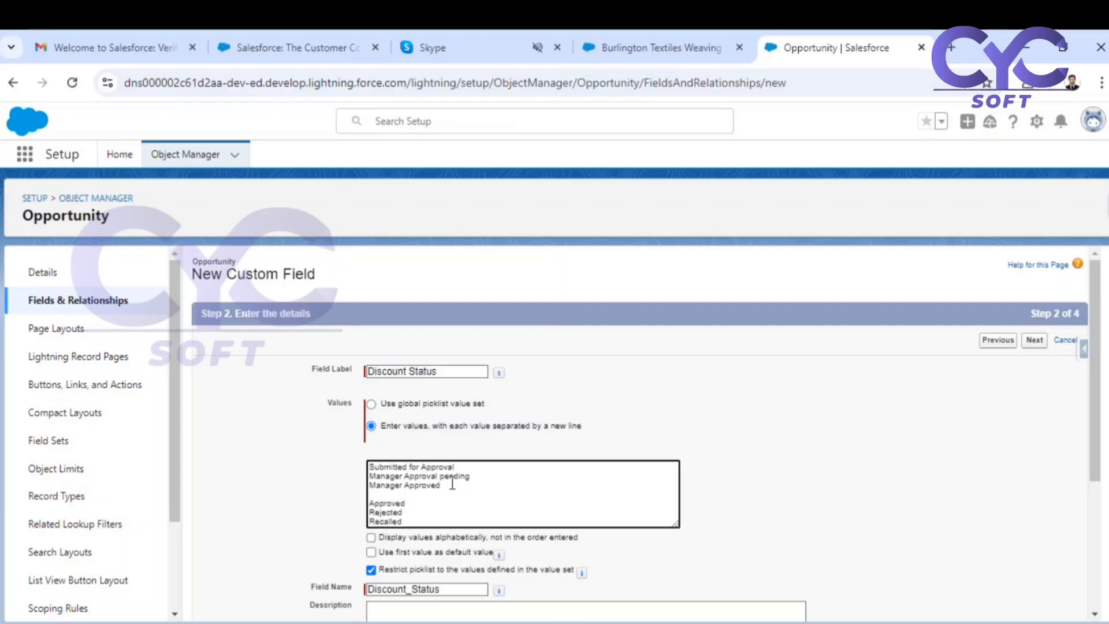
# Insert the values Sr.Manager Approval Pending and Sr.Manager Approved between Manager Approved and Approved.
pyautogui.write('Sr.Manager Approval Pending')
pyautogui.press('Return')
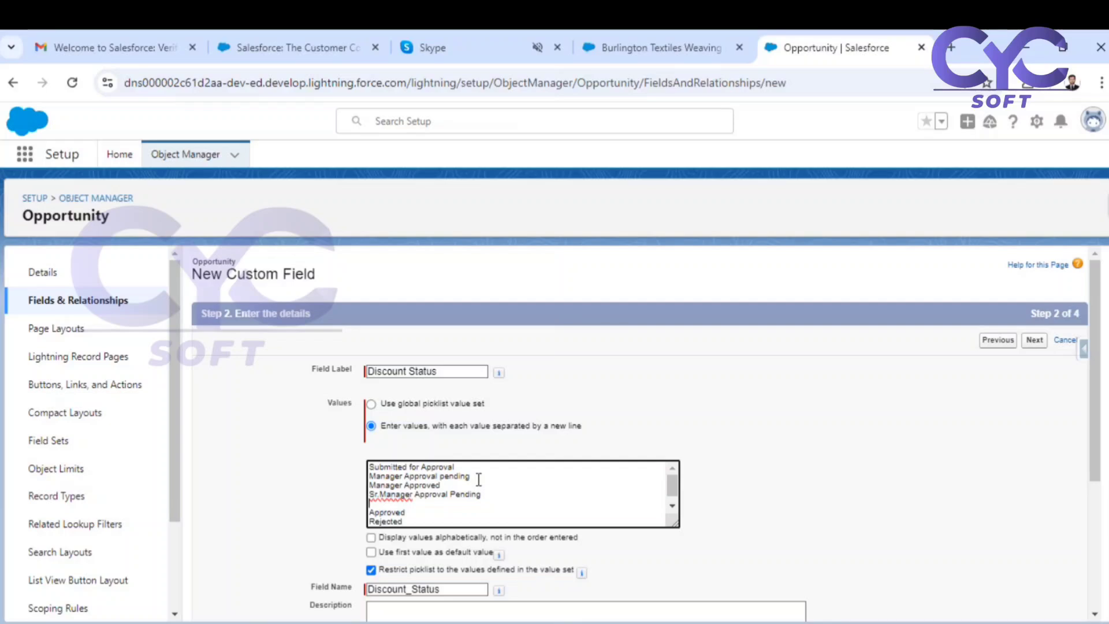
pyautogui.write('Sr.Manager Approved')
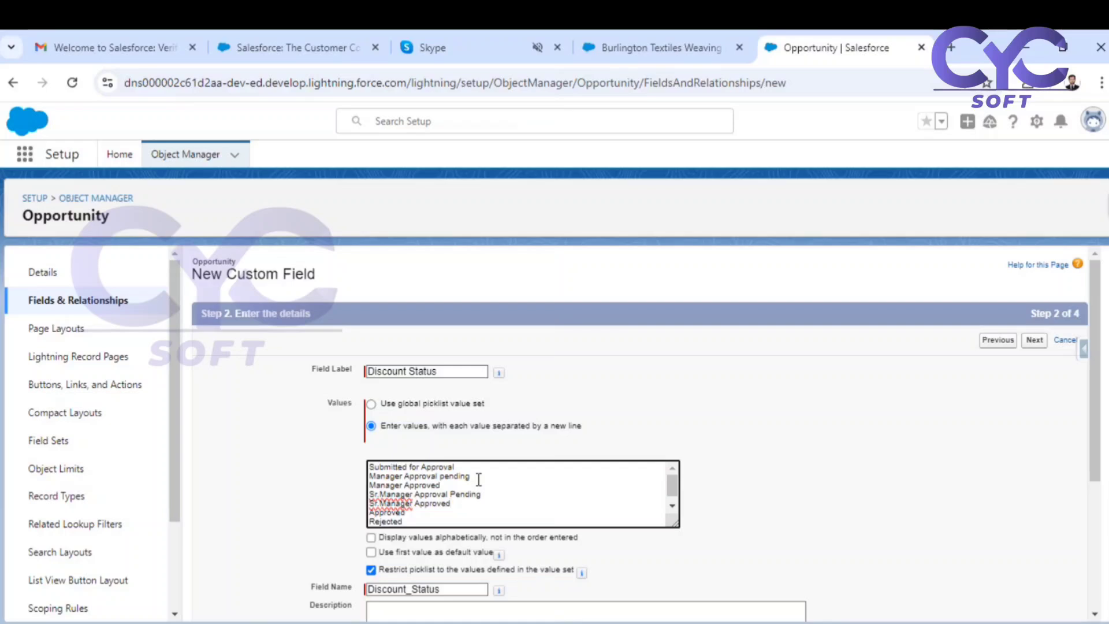
# Insert the values VP Approval pending and VP Approved after Sr.Manager Approved.
pyautogui.press('Return')
pyautogui.write('VP Approval pending')
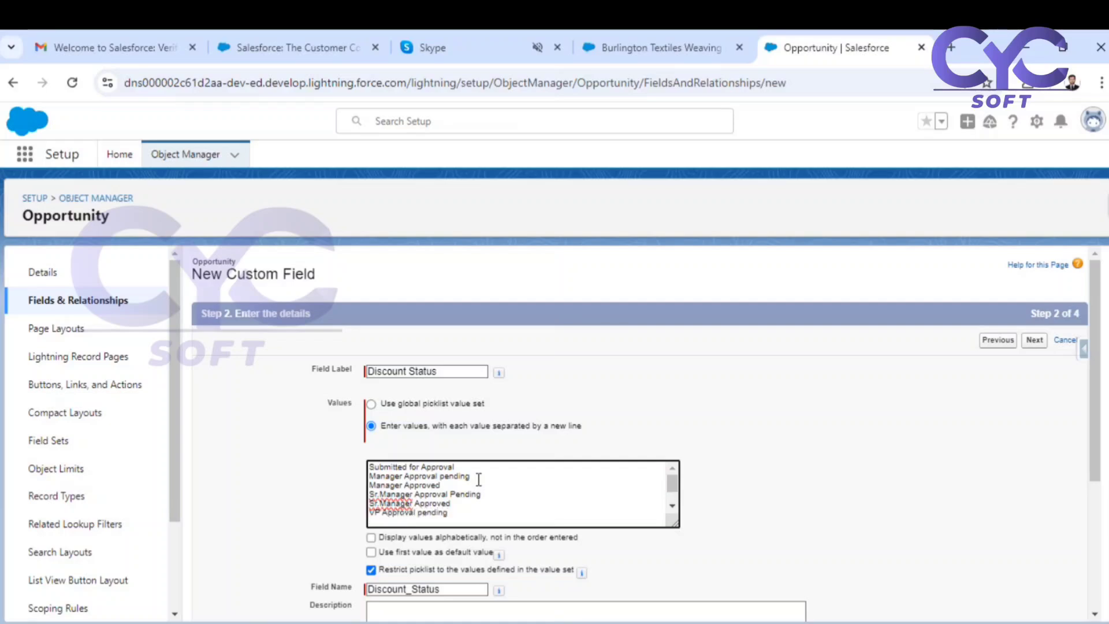
pyautogui.press('Return')
pyautogui.write('VP Approved')
pyautogui.press('Return')
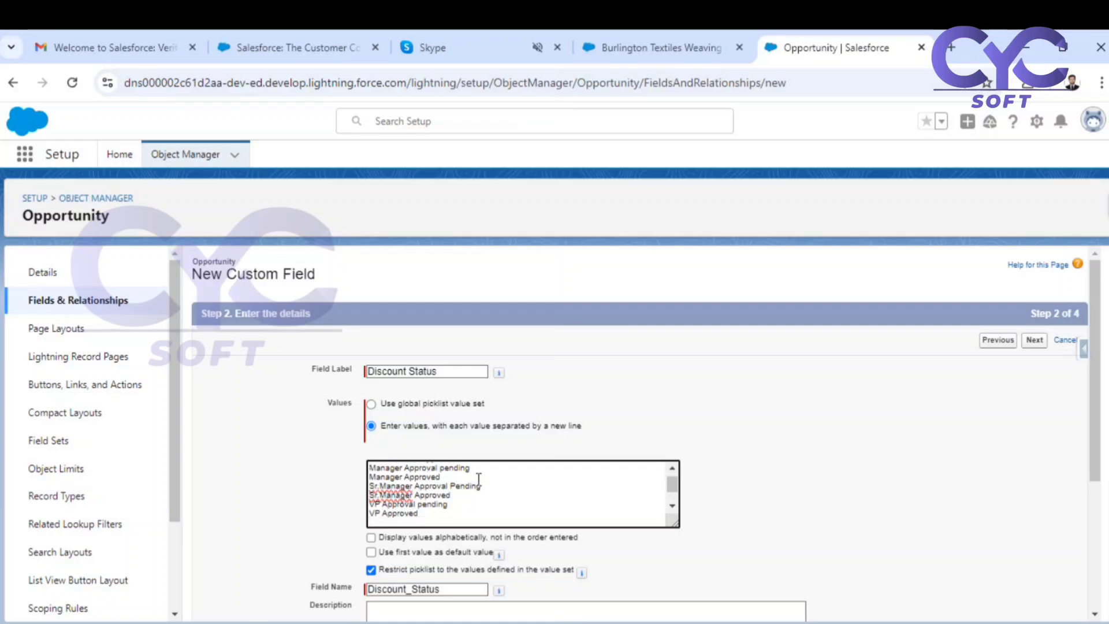
# Insert the values CEO Approval Pending and CEO Approved after VP Approved.
pyautogui.write('CEO Approval Pending')
pyautogui.press('Return')
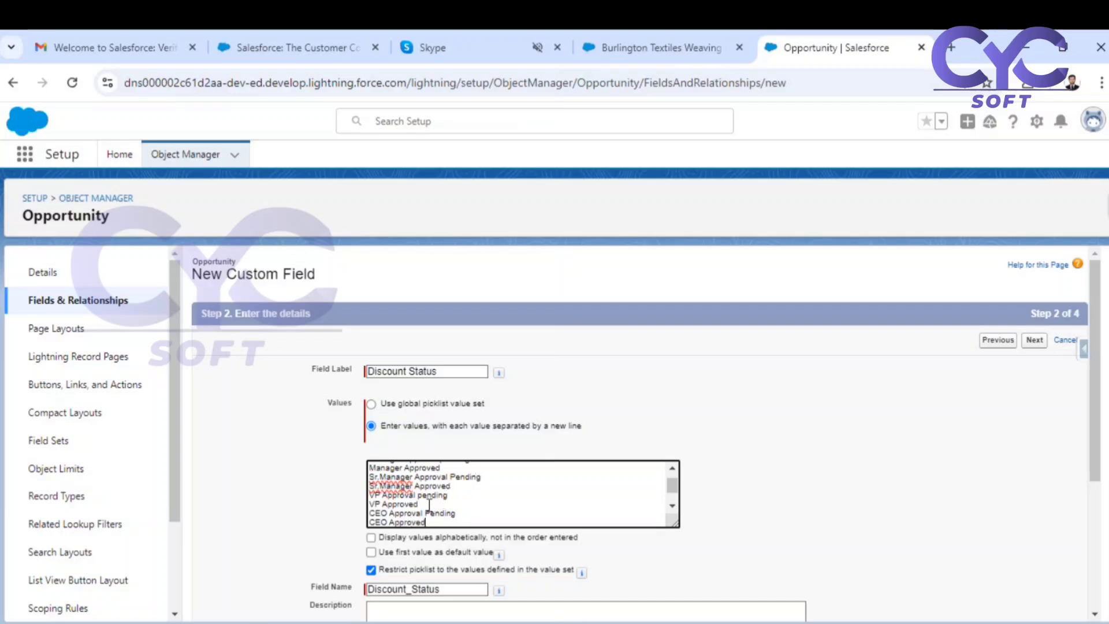
# Insert the values SVP Approval Pending and SVP Approved between VP Approved and CEO Approval Pending.
pyautogui.press('Return')
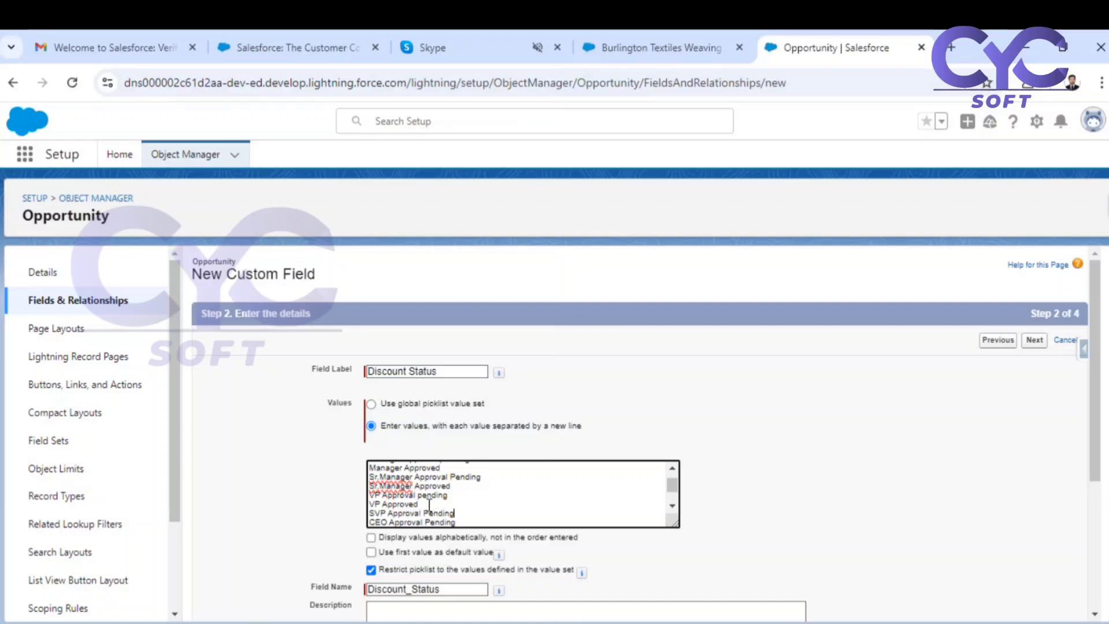
pyautogui.press('Return')
pyautogui.scroll(-2, 429, 506)
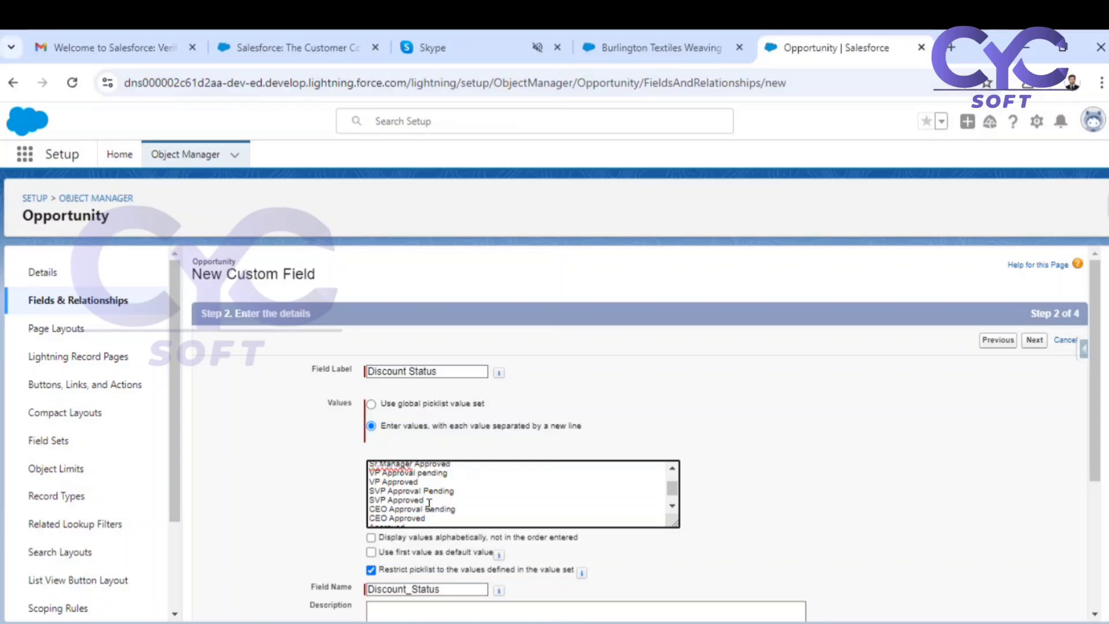
# Continue to field-level security, make Discount Status visible to all profiles, and save the field.
pyautogui.scroll(-2, 429, 504)
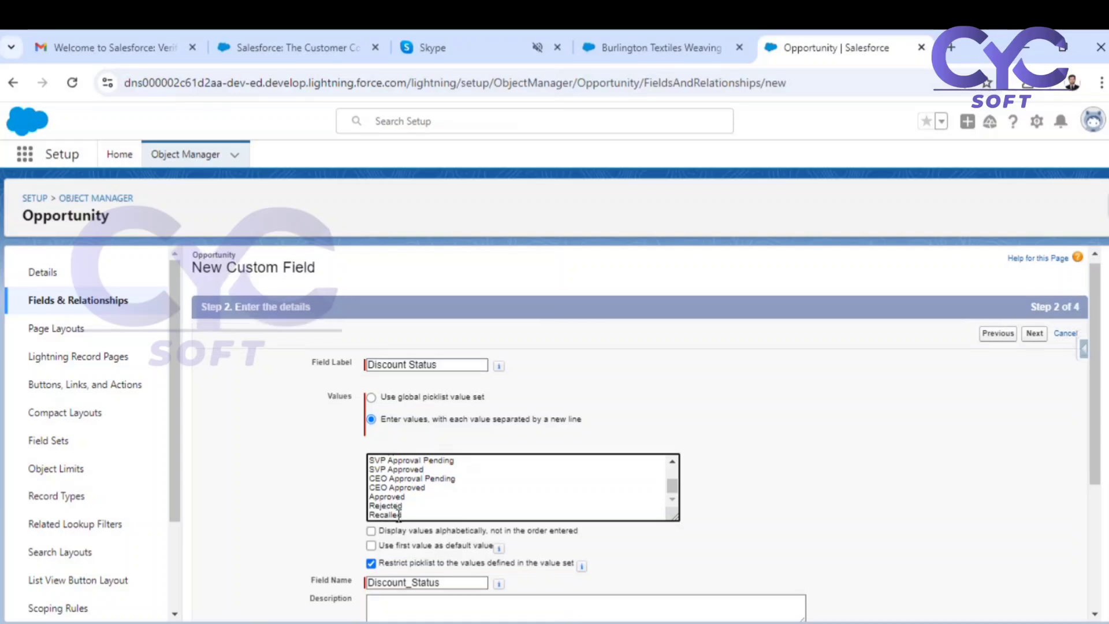
pyautogui.scroll(-2, 710, 391)
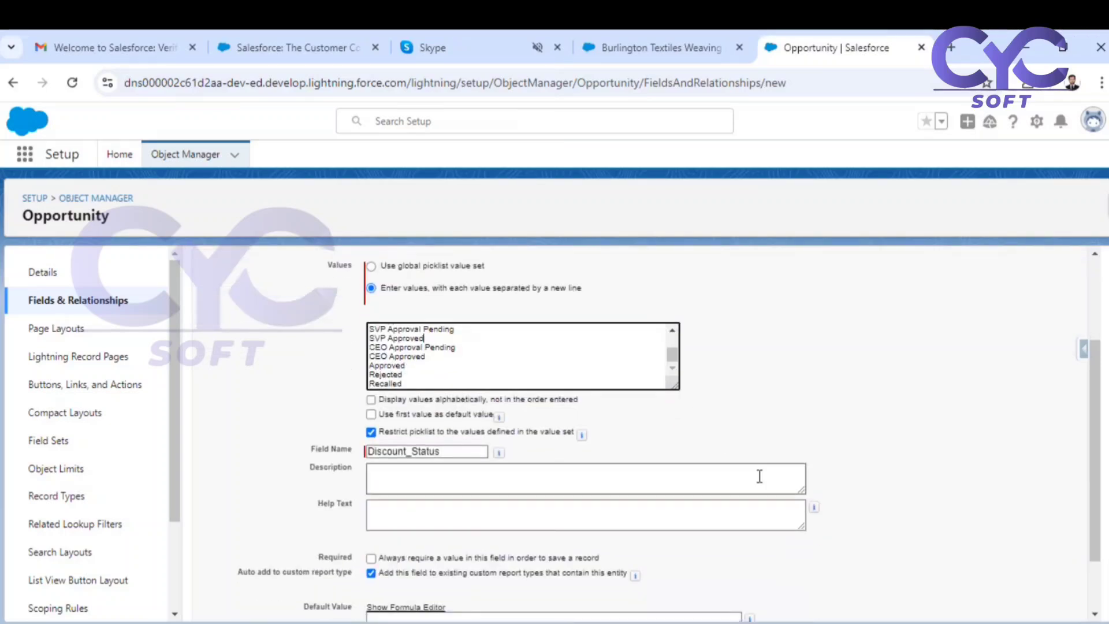
pyautogui.scroll(2, 866, 370)
pyautogui.click(1034, 341)
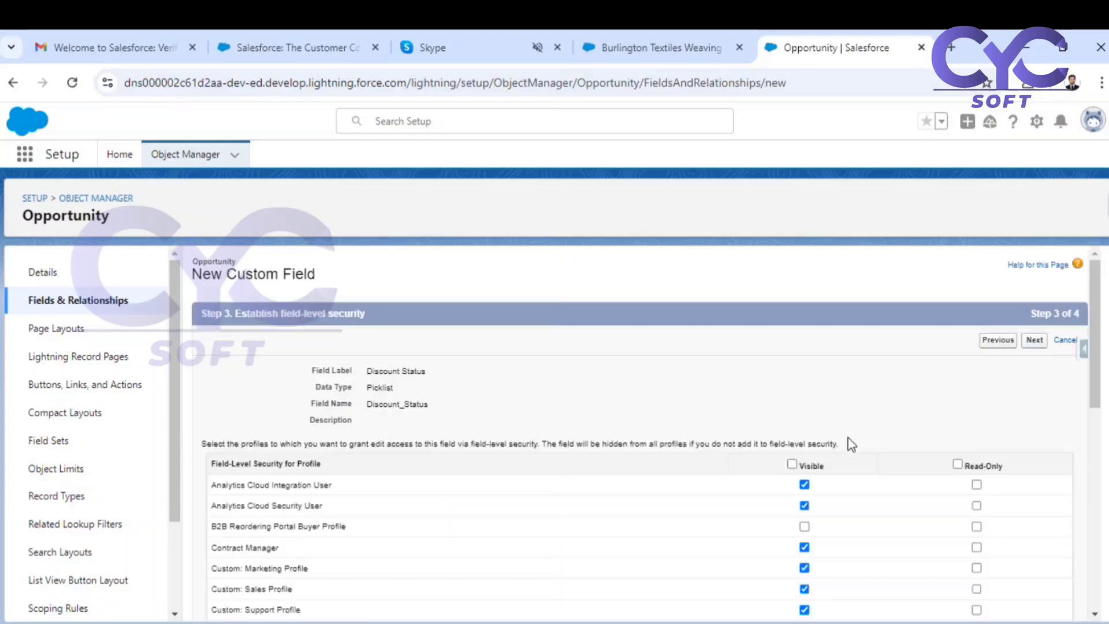
pyautogui.click(791, 464)
pyautogui.click(1034, 340)
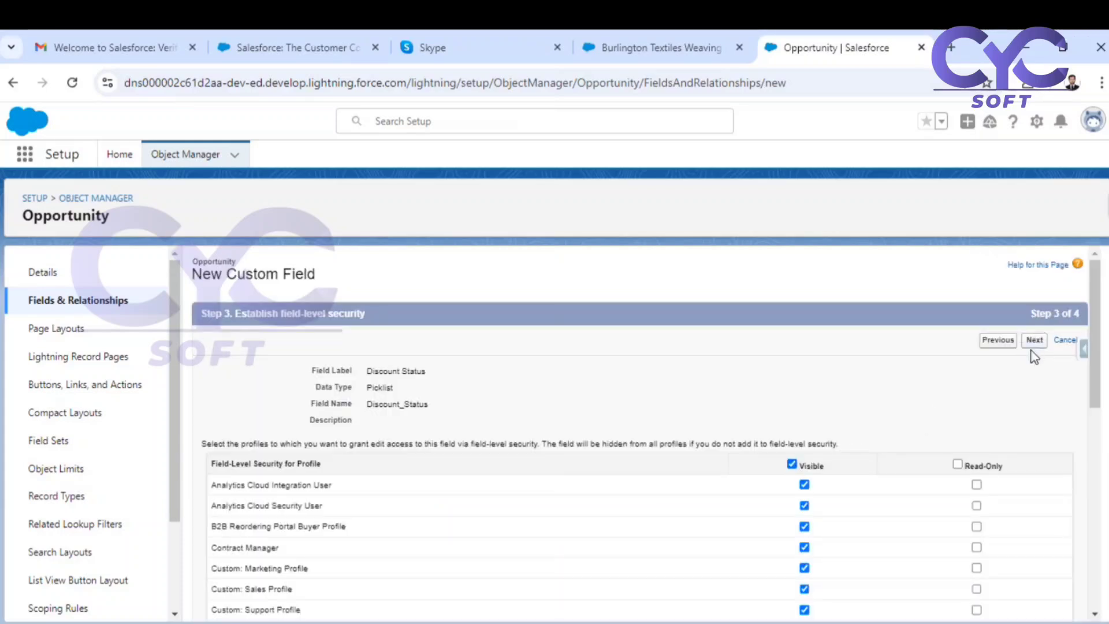
pyautogui.click(1031, 342)
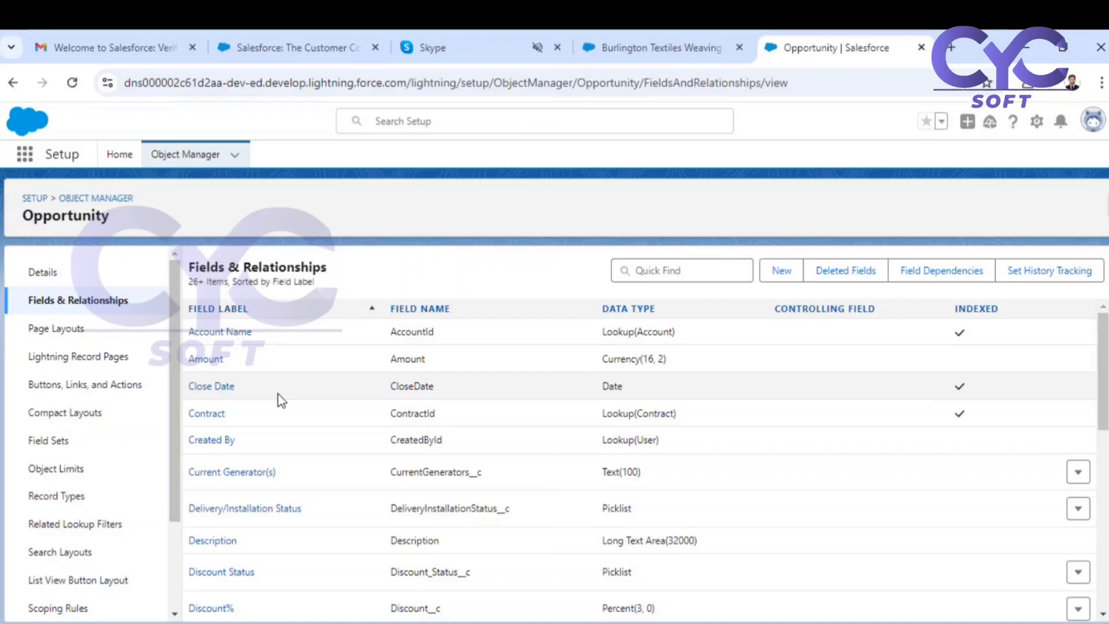
# Open Setup Home in a new browser tab and find the Approval Processes page by searching for "Approva".
pyautogui.click(1036, 122)
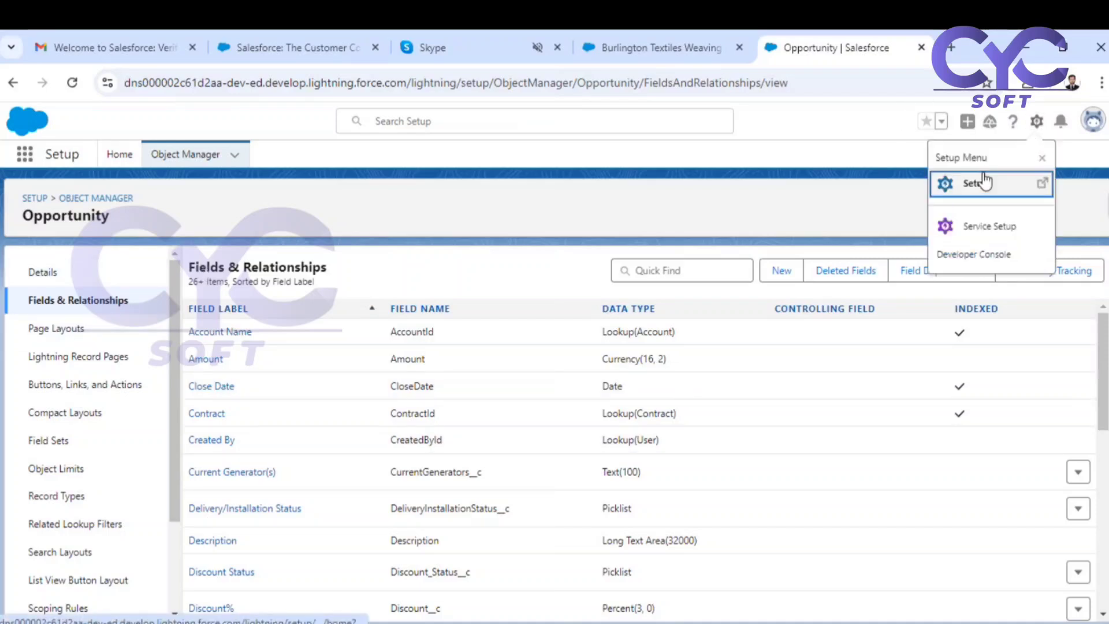
pyautogui.click(976, 183)
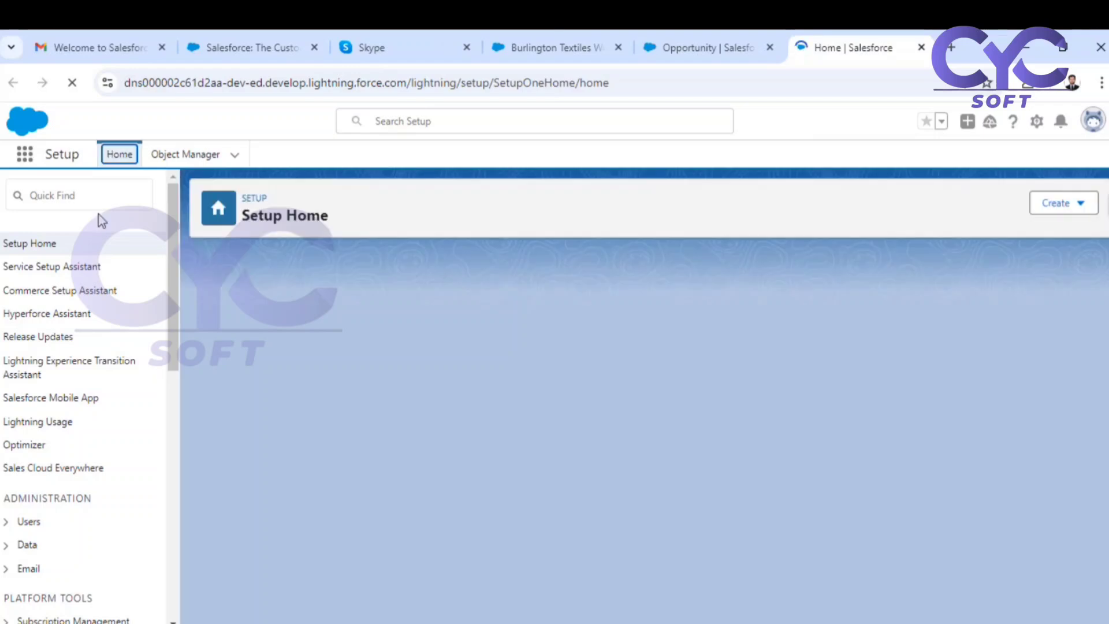
pyautogui.click(82, 198)
pyautogui.write('Approva')
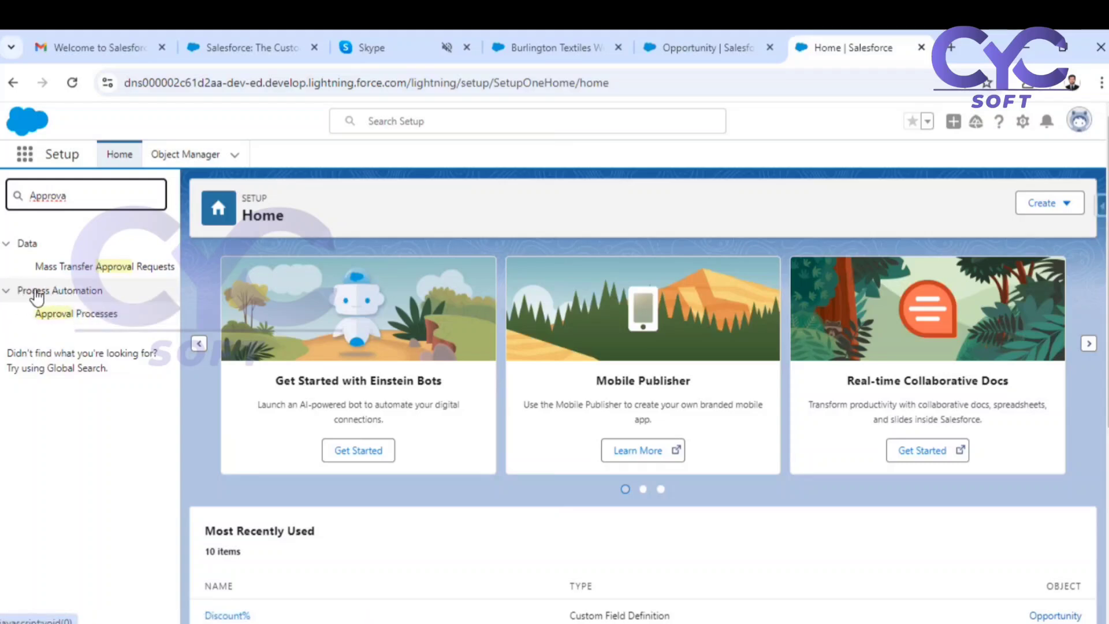
pyautogui.click(75, 316)
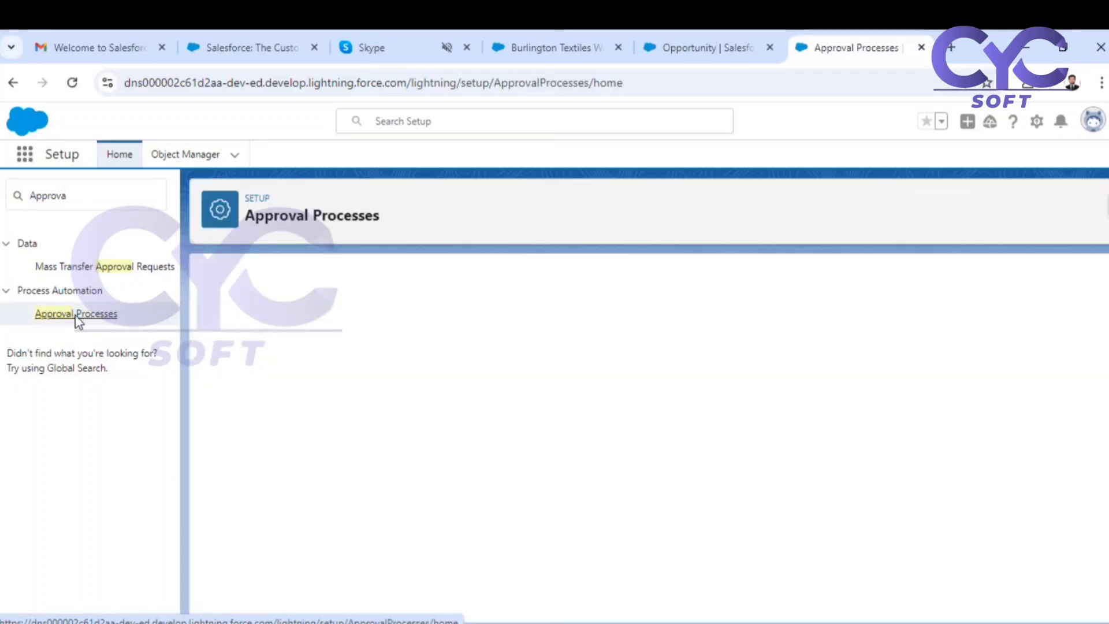
# Set the object whose approval processes are managed to Opportunity.
pyautogui.moveTo(469, 414); pyautogui.dragTo(676, 425)
pyautogui.click(690, 413)
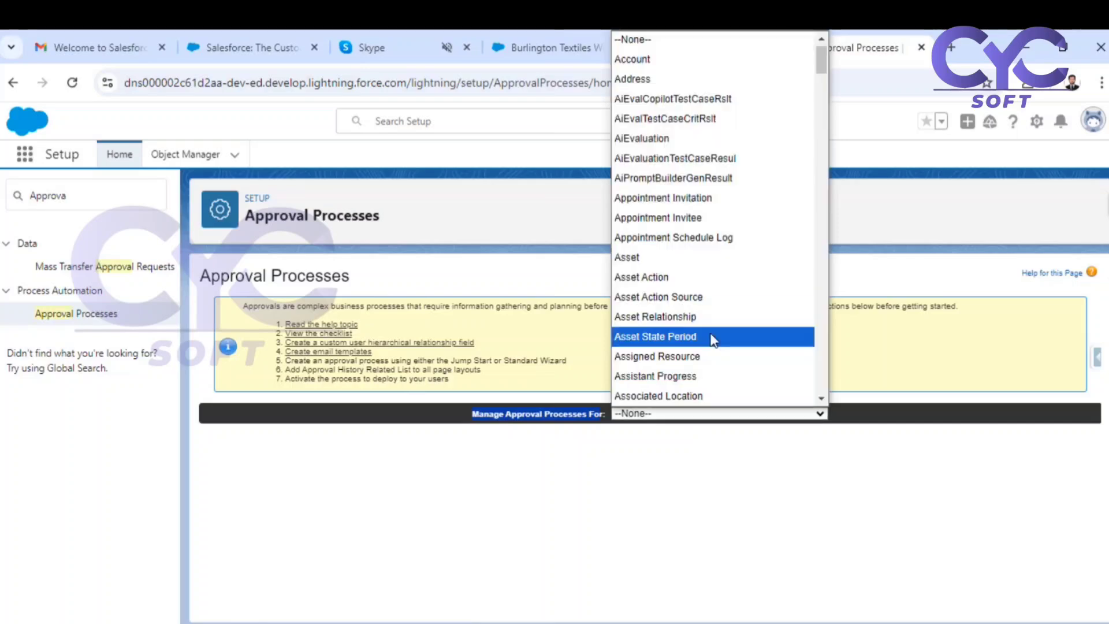
pyautogui.write('opp')
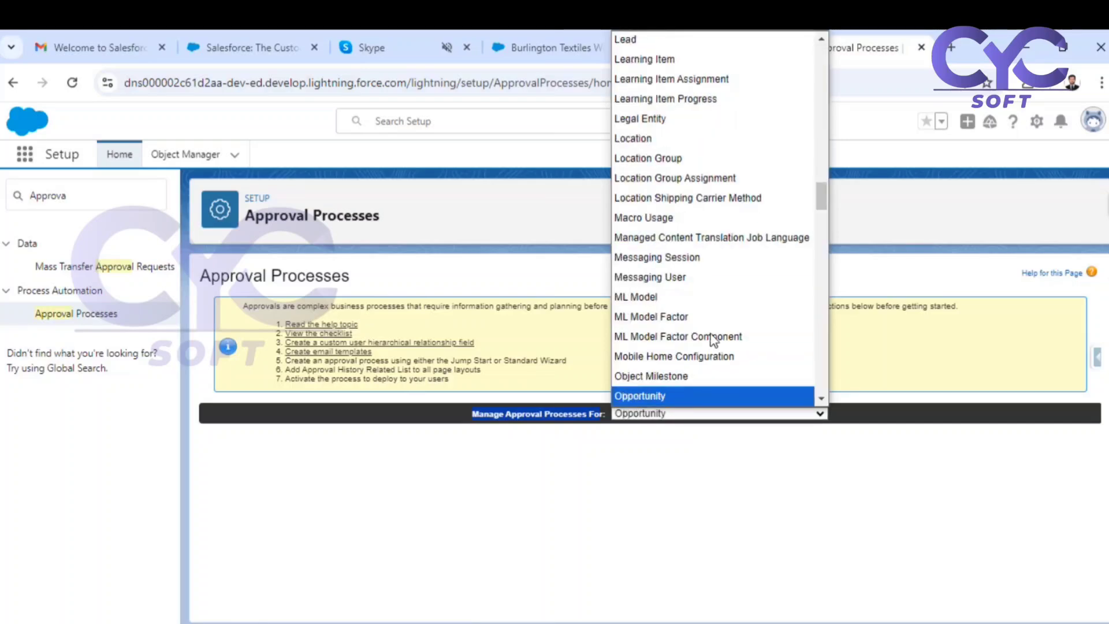
pyautogui.click(670, 397)
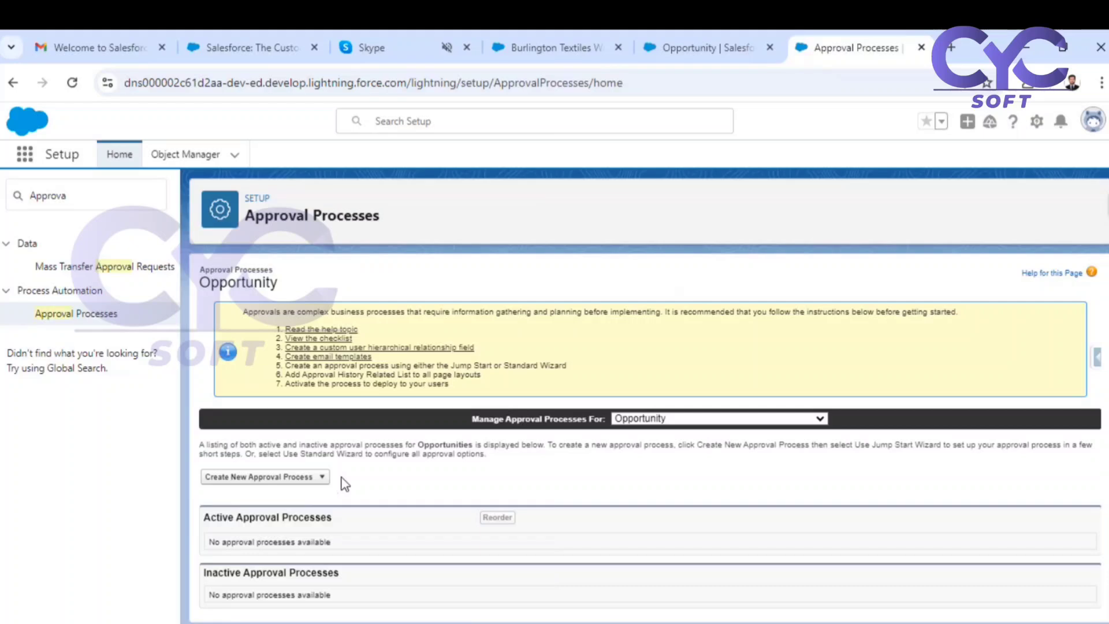
# Open the Jump Start Wizard for a new Opportunity approval process, examine its entry criteria and approver options, and cancel it.
pyautogui.click(321, 478)
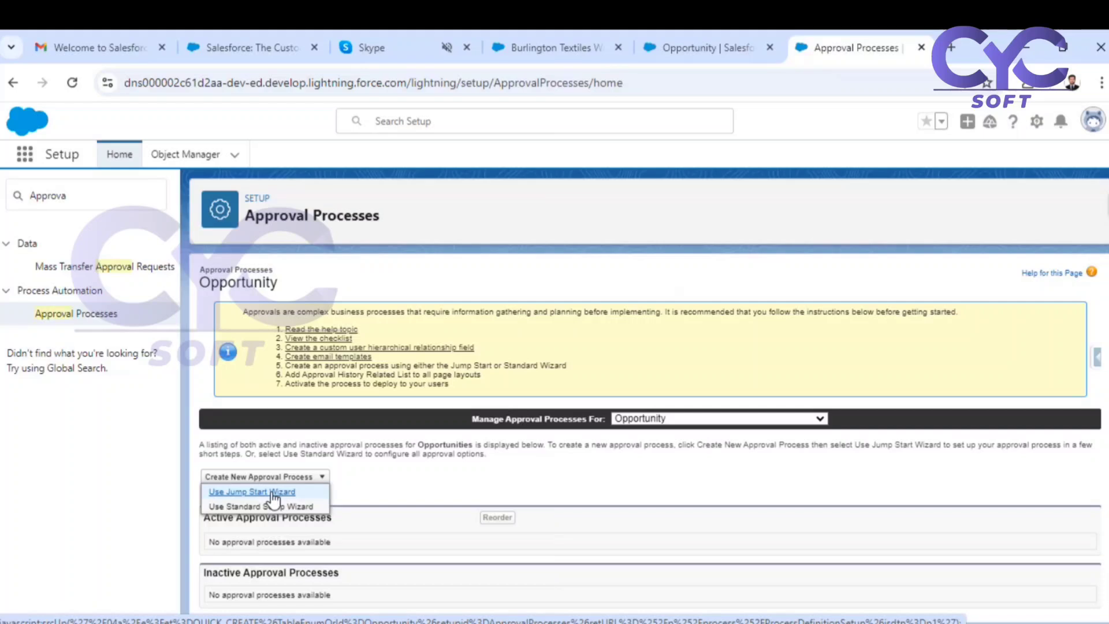
pyautogui.click(253, 492)
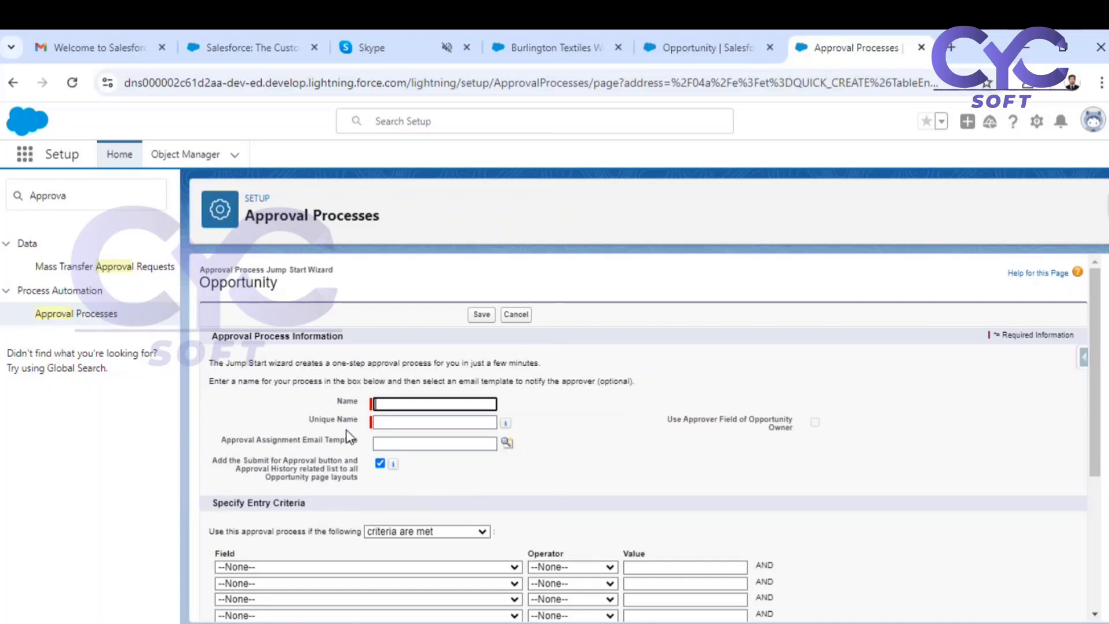
pyautogui.scroll(-4, 349, 437)
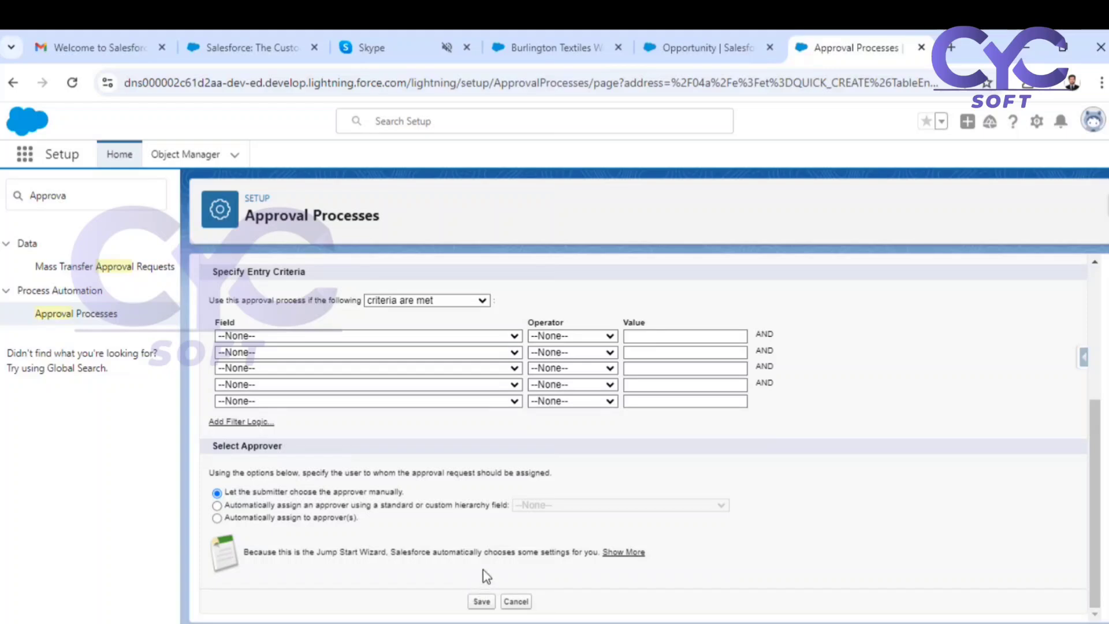
pyautogui.scroll(4, 483, 569)
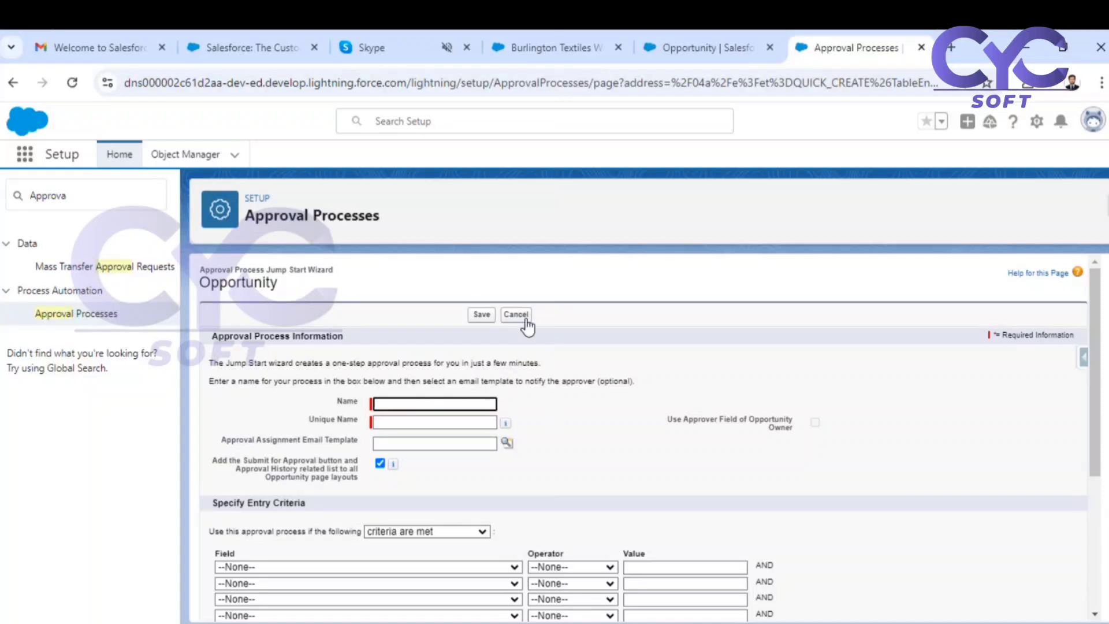
pyautogui.click(526, 319)
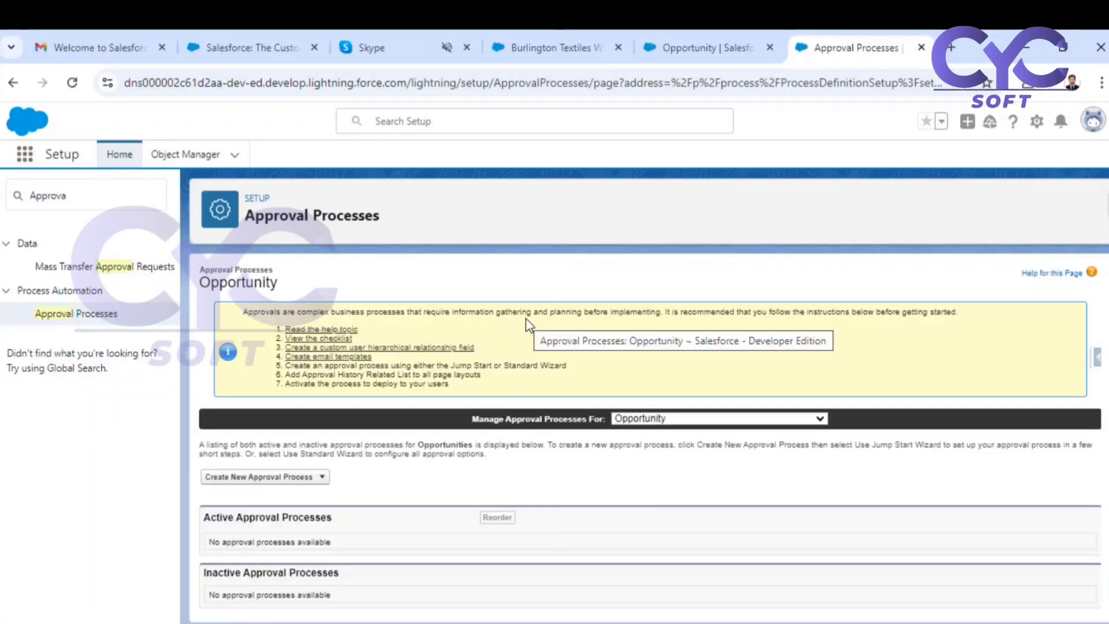
# Open the Standard Setup Wizard for a new Opportunity approval process, examine its name and description step, and cancel it.
pyautogui.click(305, 478)
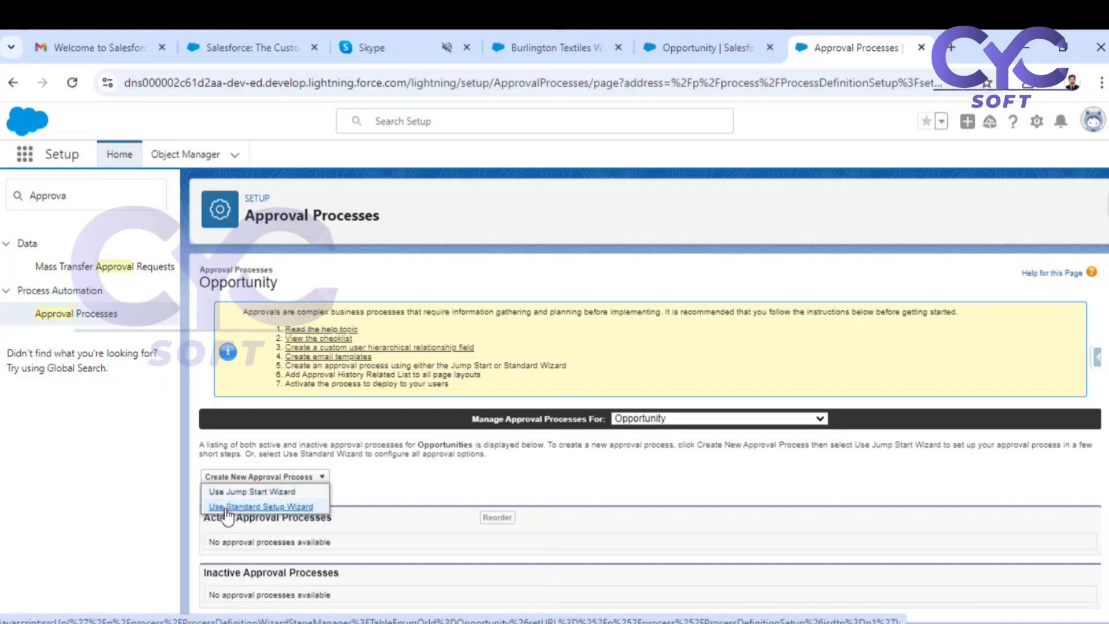
pyautogui.click(269, 509)
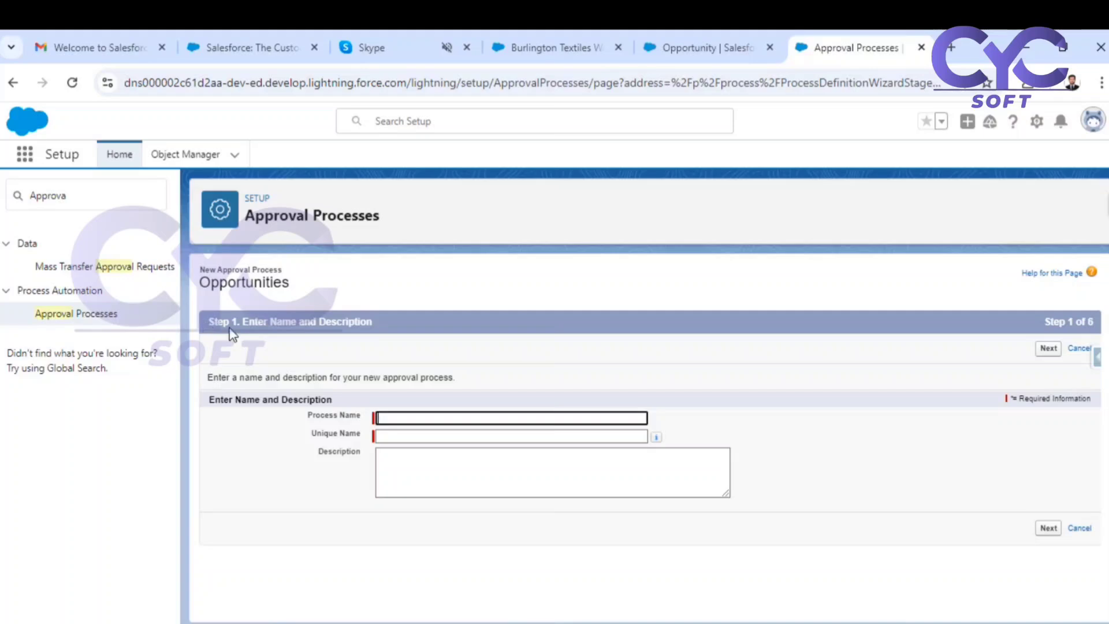
pyautogui.moveTo(1095, 321); pyautogui.dragTo(1090, 321)
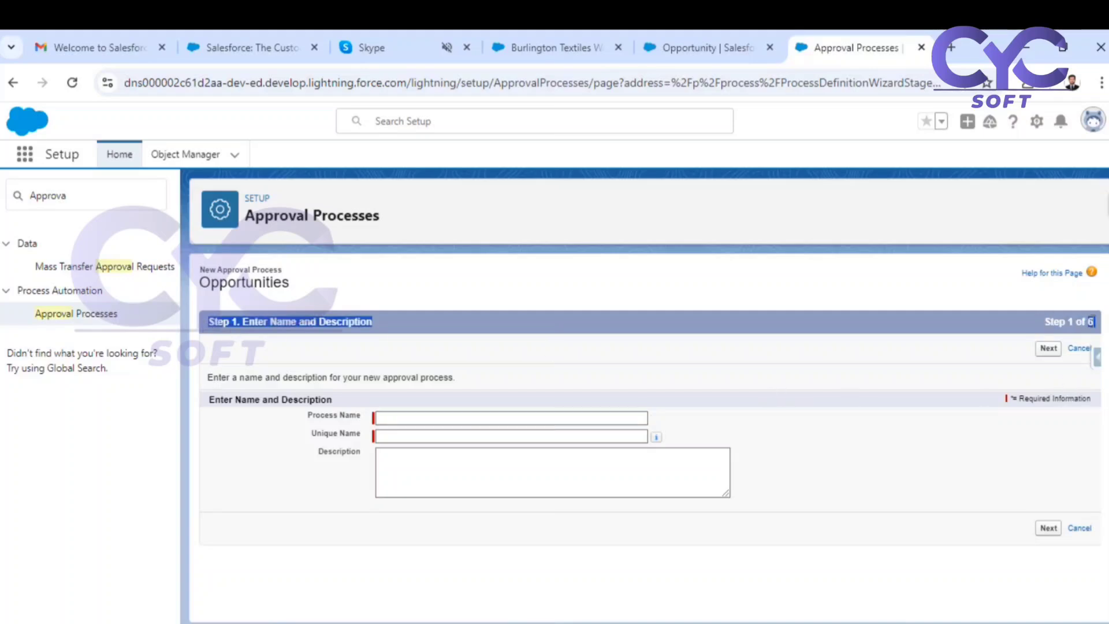
pyautogui.click(1092, 320)
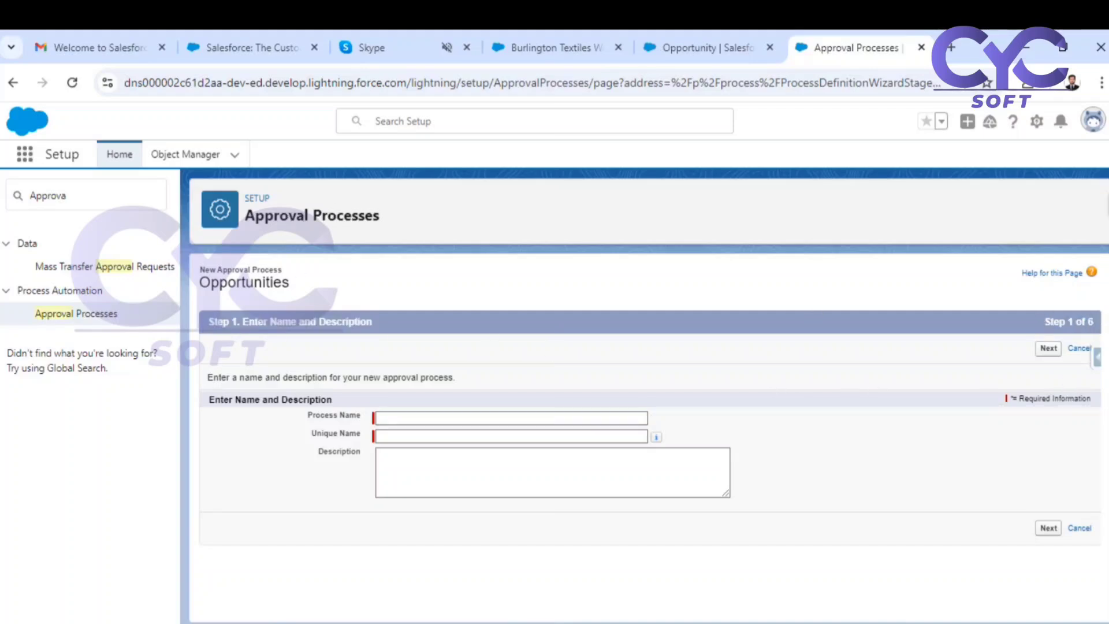
pyautogui.click(1079, 527)
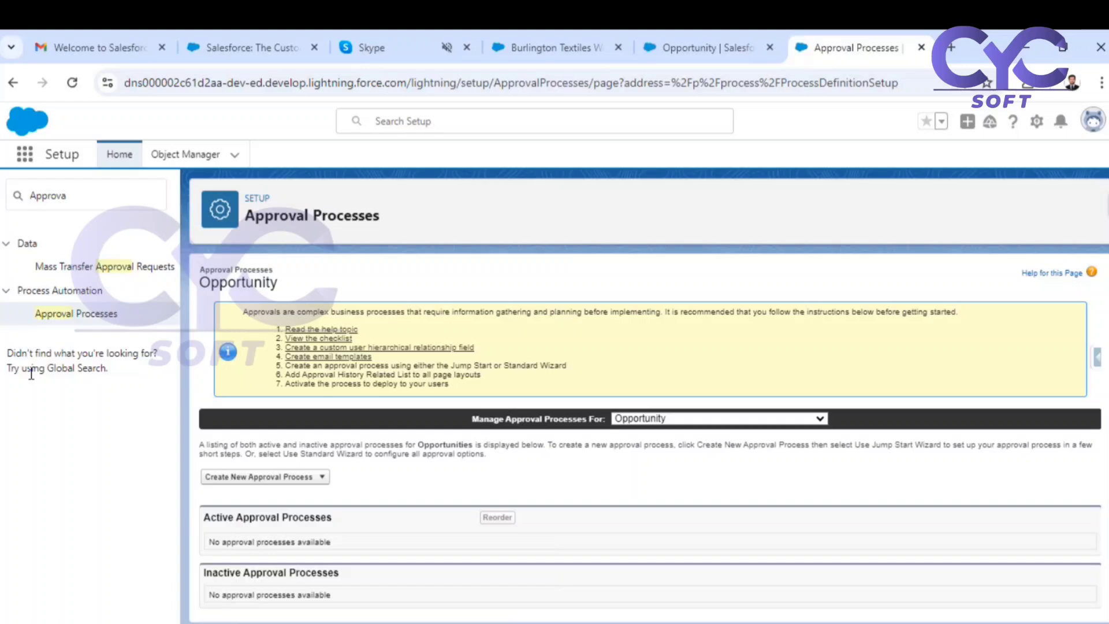
# Open the Jump Start Wizard again and examine the approval assignment email template and Submit for Approval button settings.
pyautogui.click(277, 477)
pyautogui.click(254, 490)
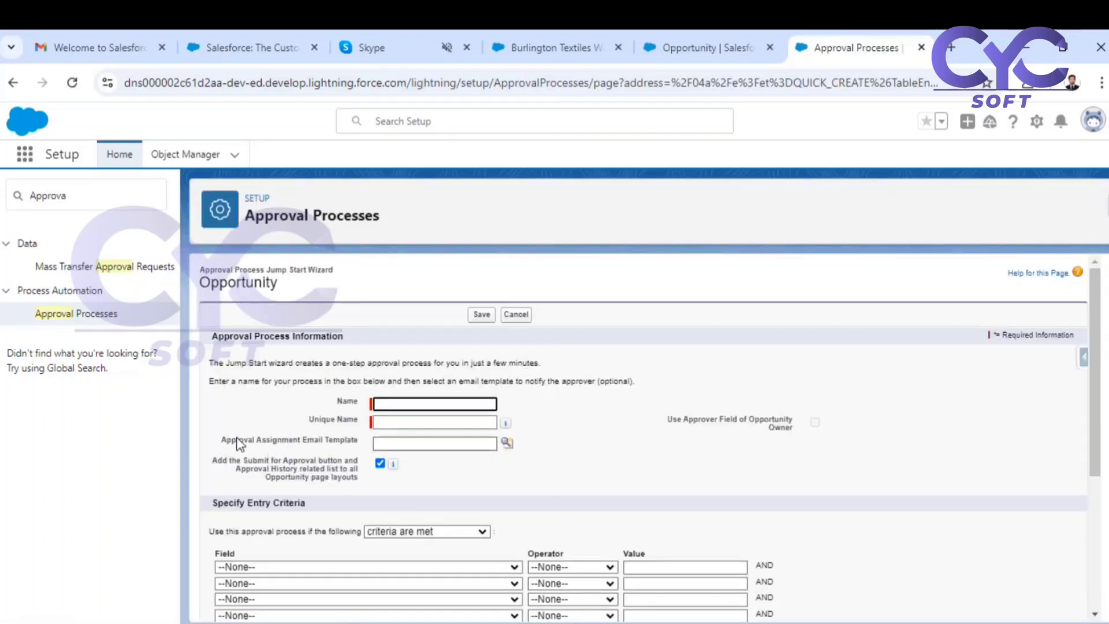
pyautogui.moveTo(236, 440); pyautogui.dragTo(325, 440)
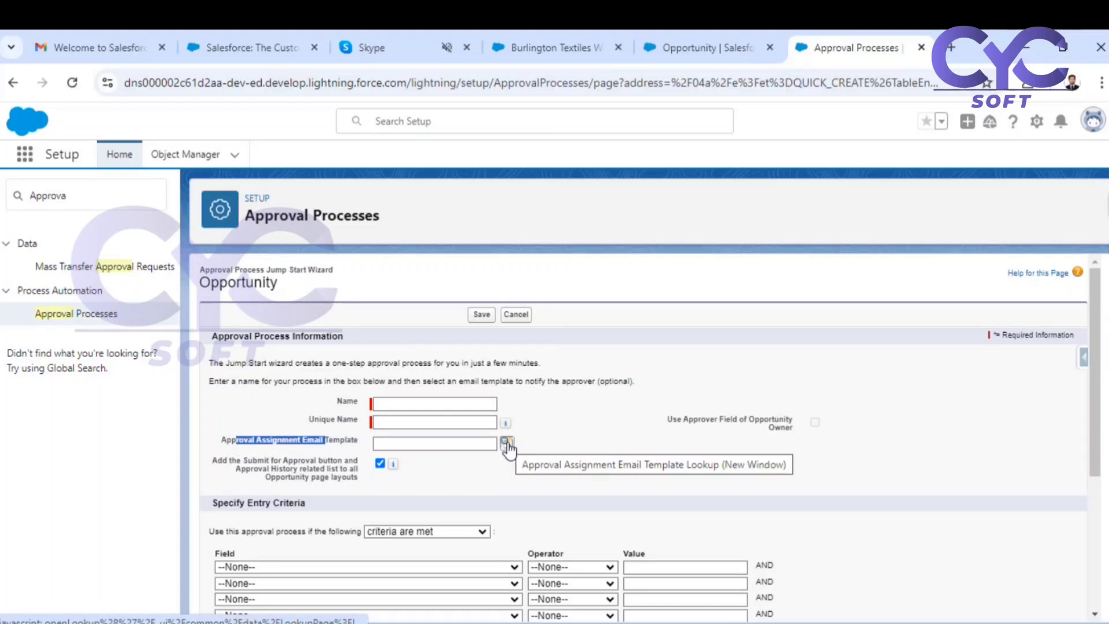
pyautogui.click(234, 464)
pyautogui.moveTo(230, 460); pyautogui.dragTo(329, 464)
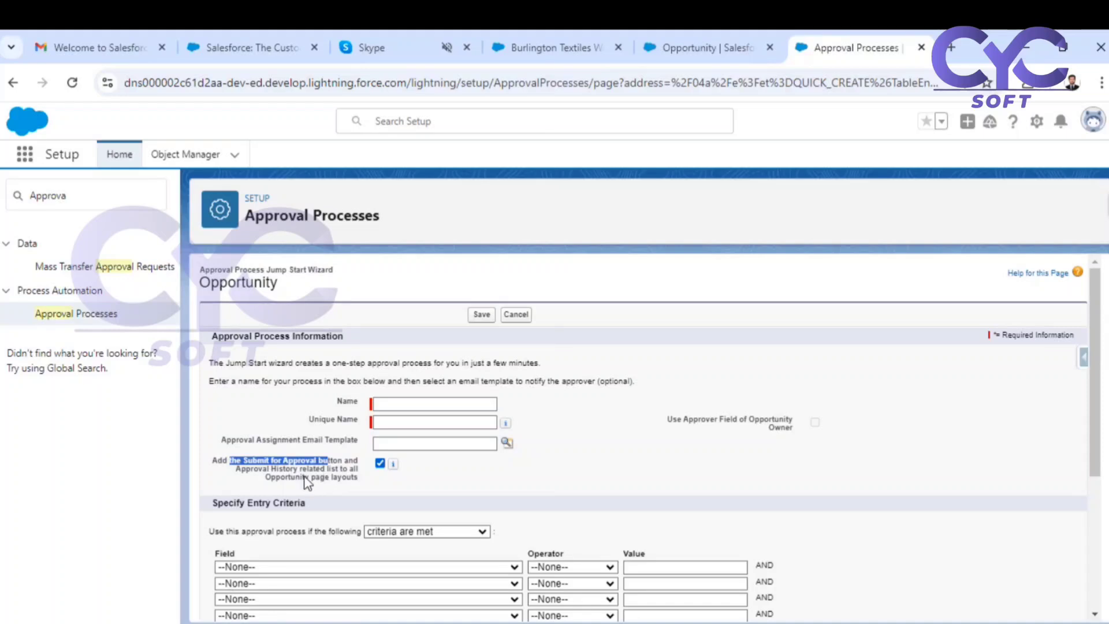
pyautogui.click(225, 440)
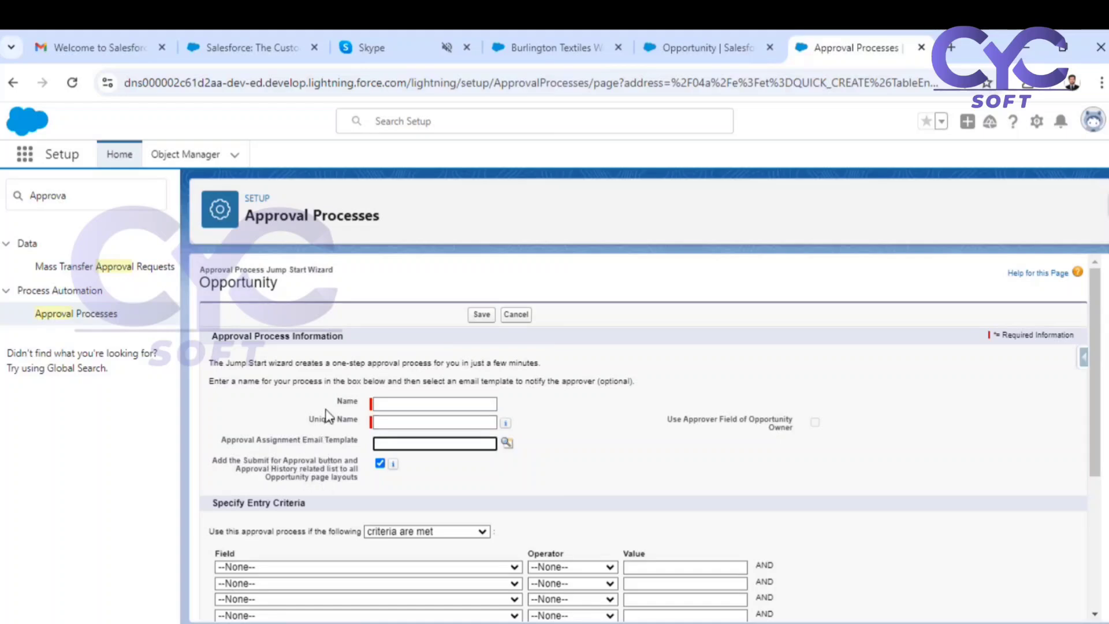
# Review the Jump Start Wizard's entry criteria and approver selection options, and cancel the wizard.
pyautogui.scroll(-3, 460, 411)
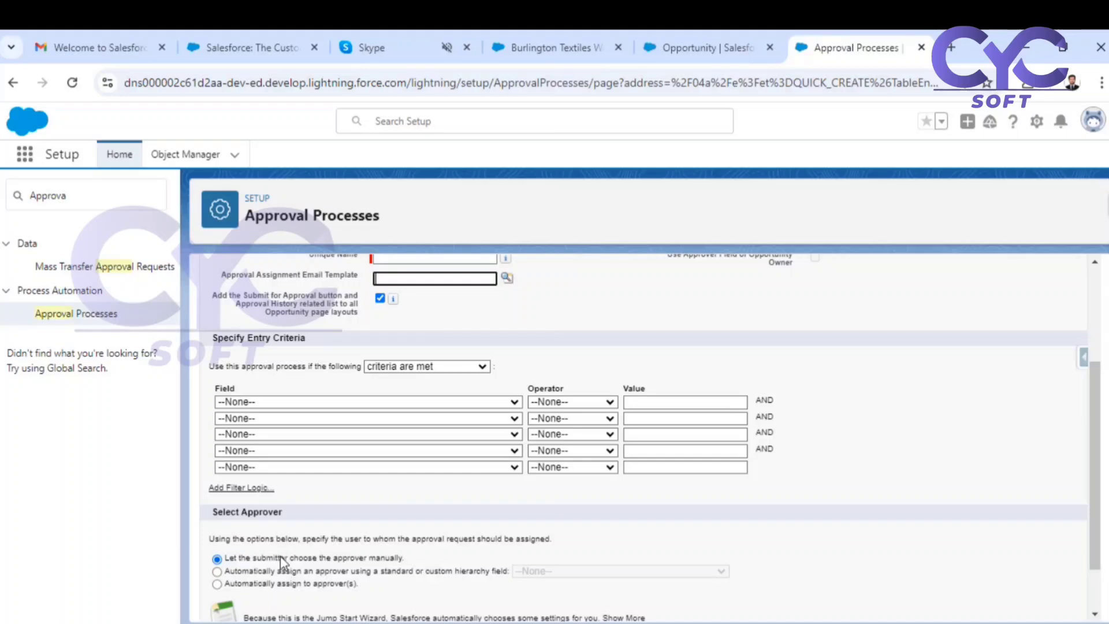
pyautogui.scroll(-1, 279, 556)
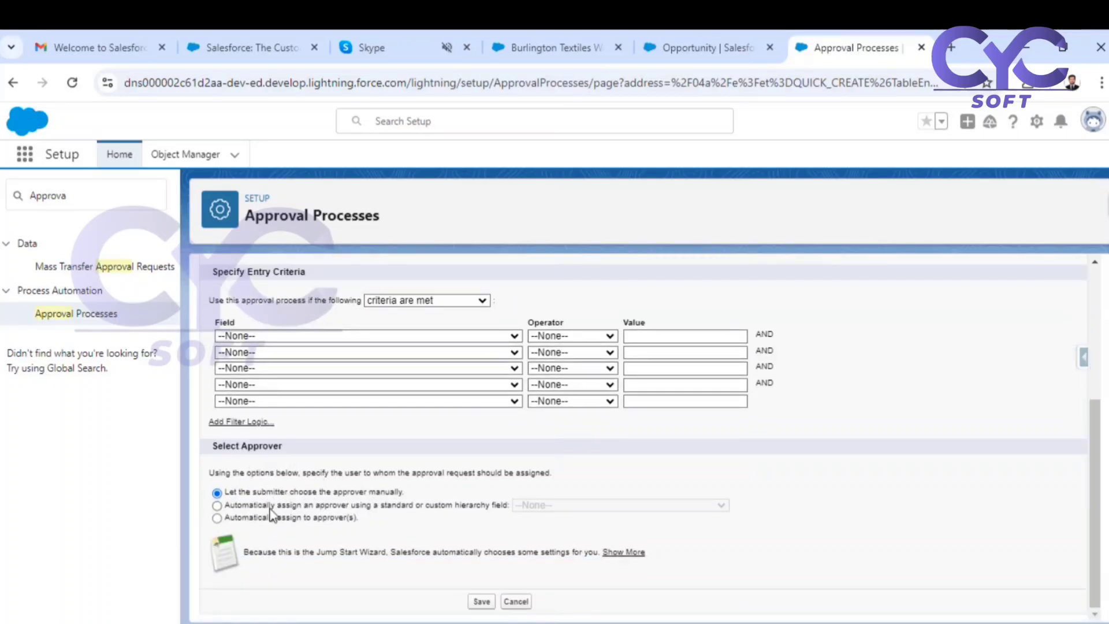
pyautogui.scroll(4, 296, 506)
pyautogui.moveTo(297, 408); pyautogui.dragTo(419, 523)
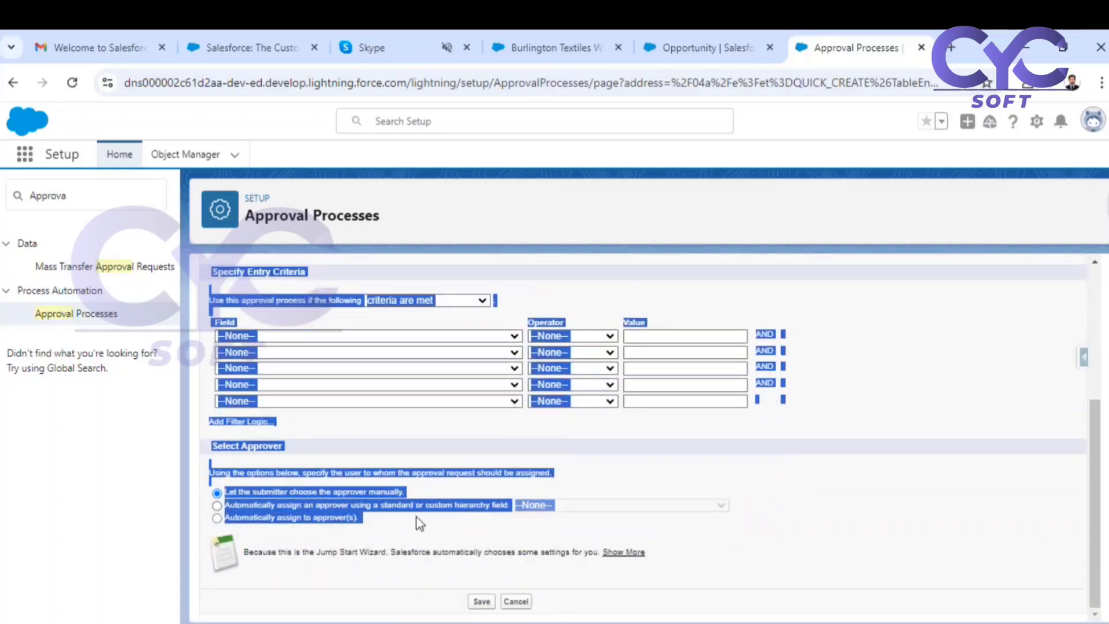
pyautogui.click(460, 528)
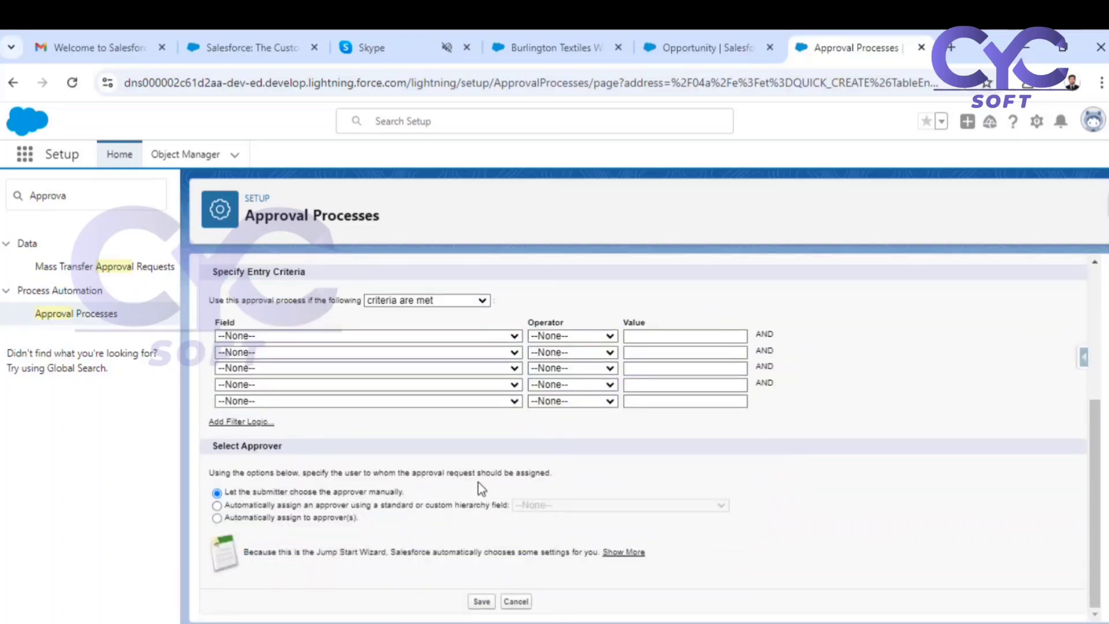
pyautogui.scroll(4, 478, 485)
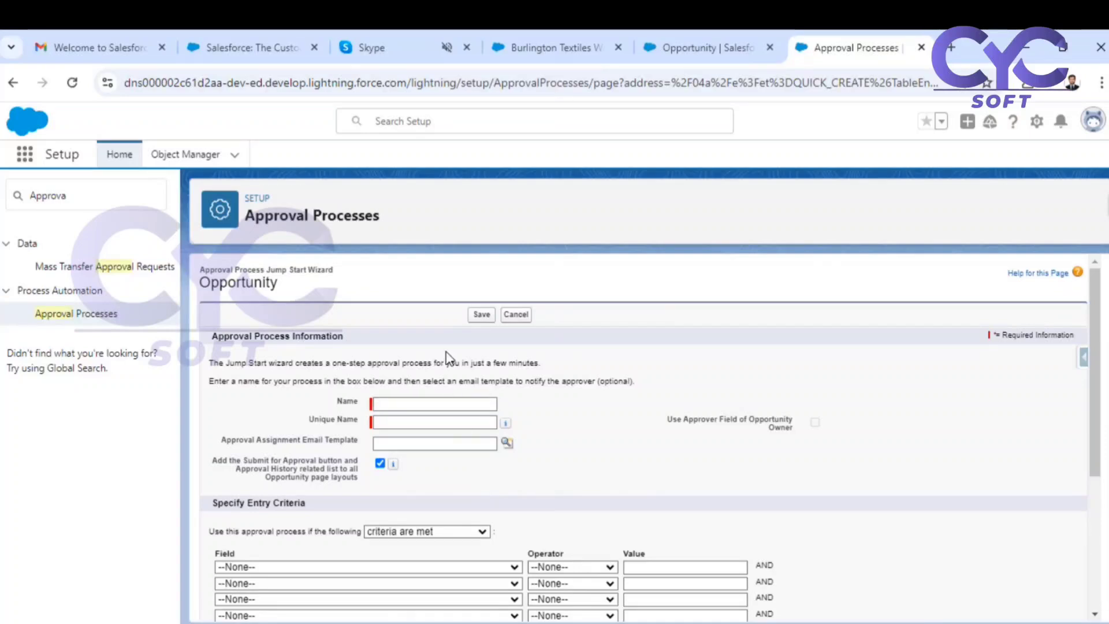
pyautogui.scroll(-4, 483, 442)
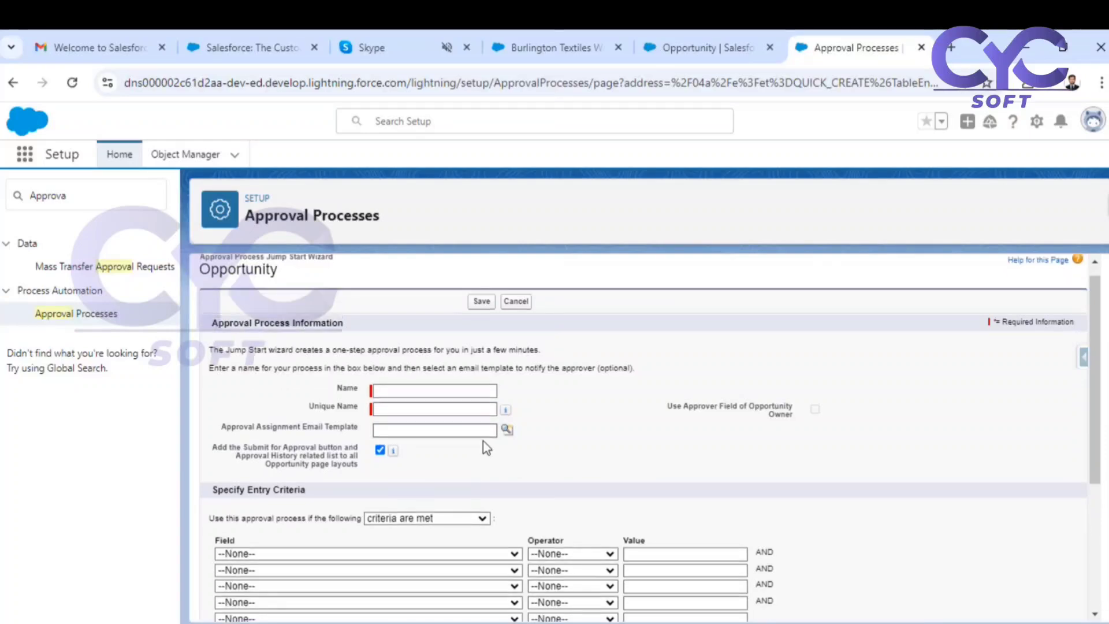
pyautogui.scroll(4, 478, 488)
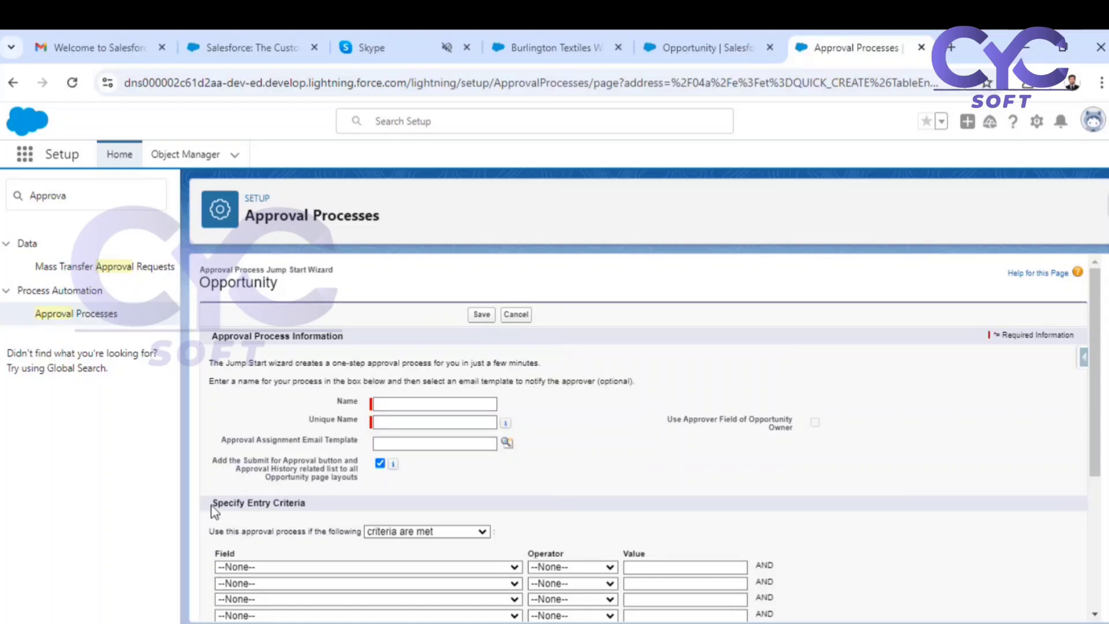
pyautogui.click(513, 317)
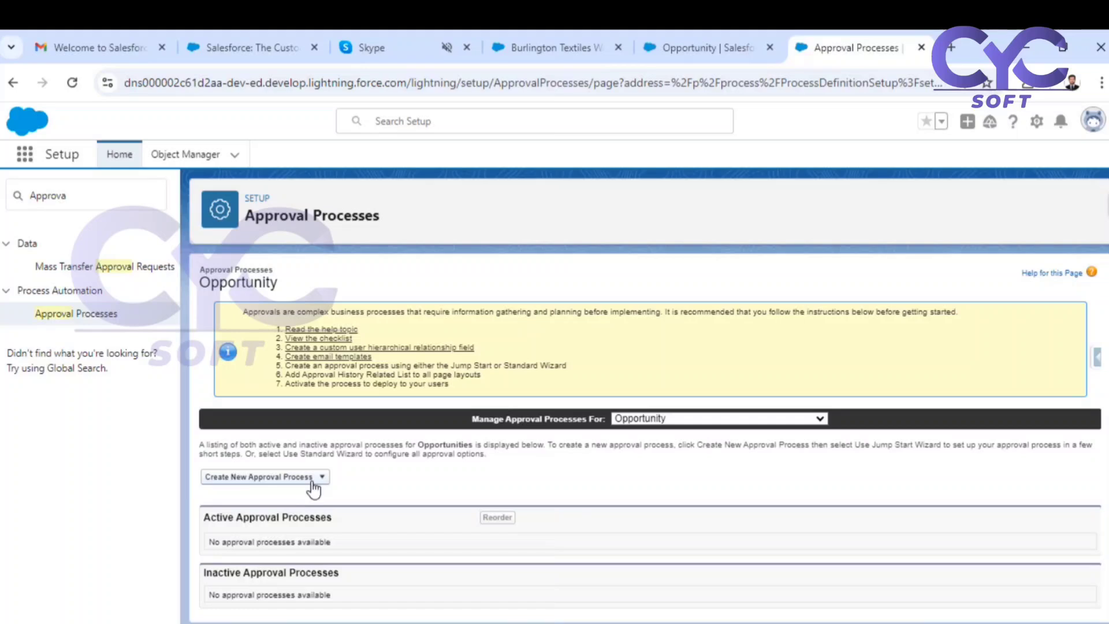
# Leave the approval process setup and open the Email Templates page by searching the apps and items for "email".
pyautogui.click(313, 488)
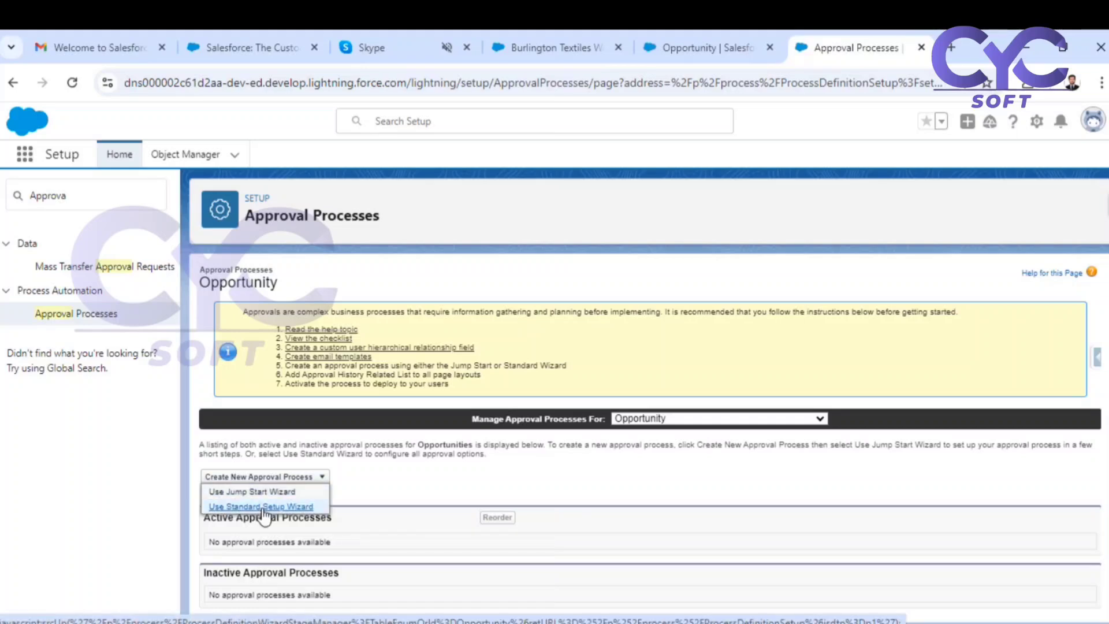
pyautogui.click(26, 154)
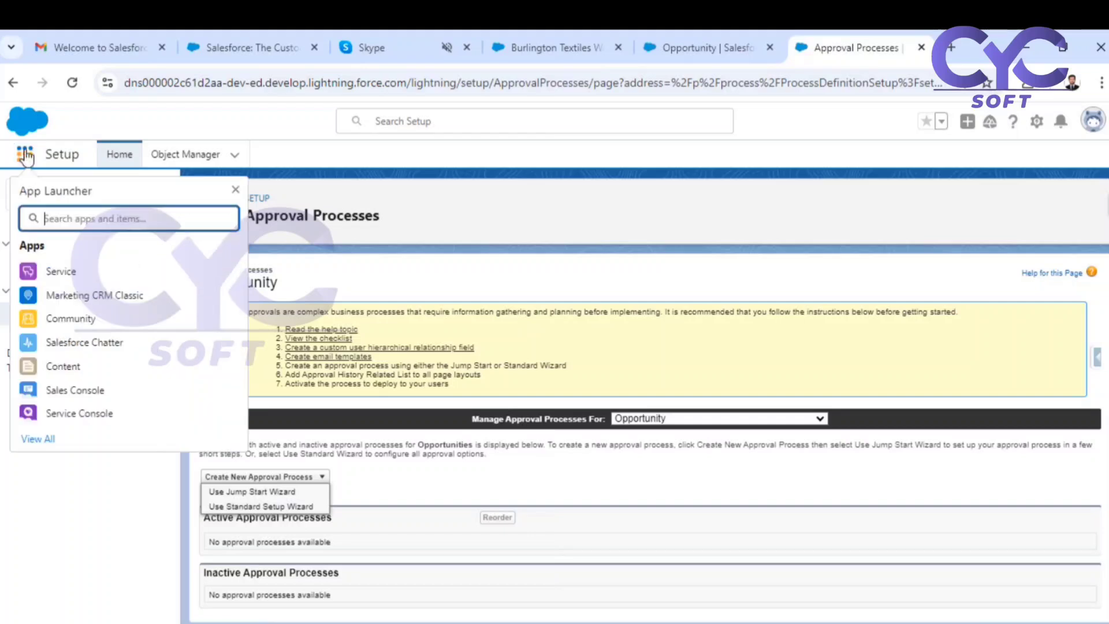
pyautogui.write('email')
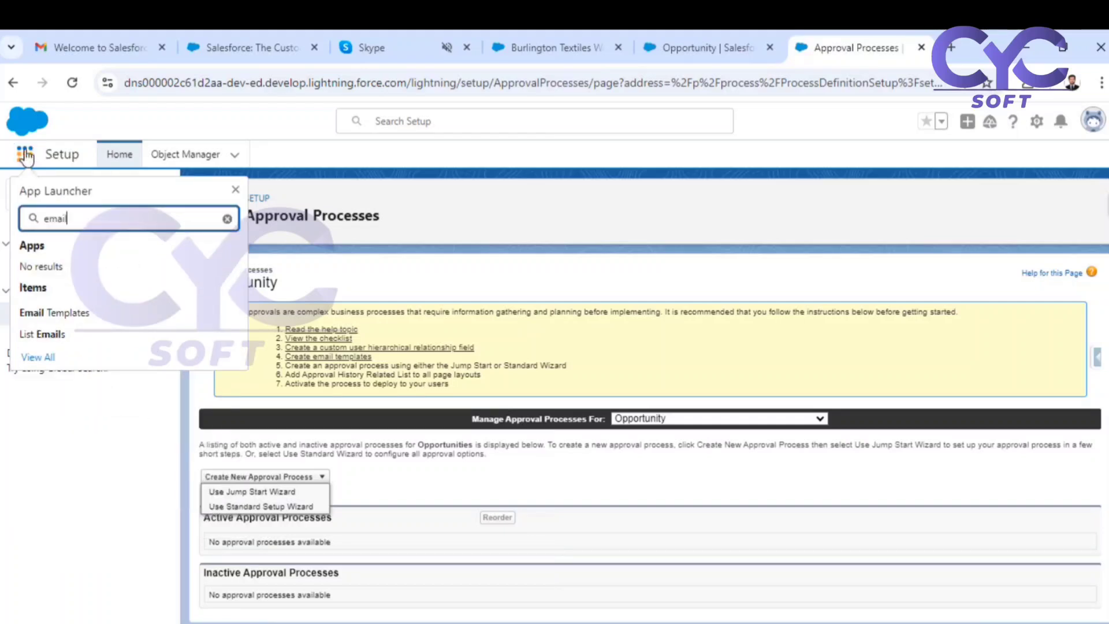
pyautogui.click(67, 324)
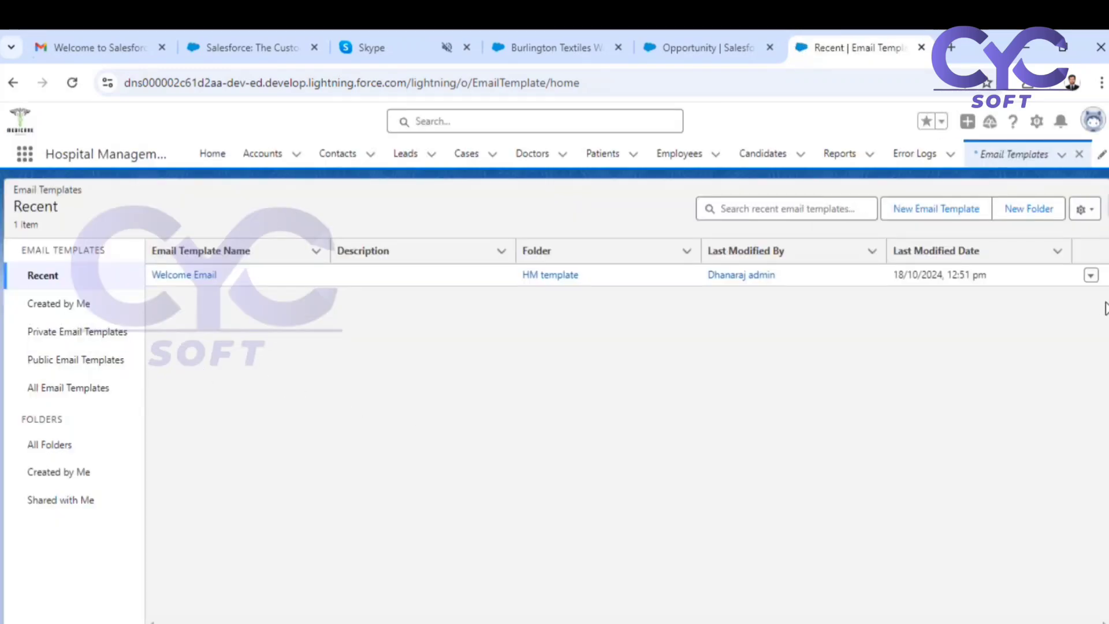
# Start a new email template folder and enter "Opp discount Approval folder" as its label.
pyautogui.click(1048, 209)
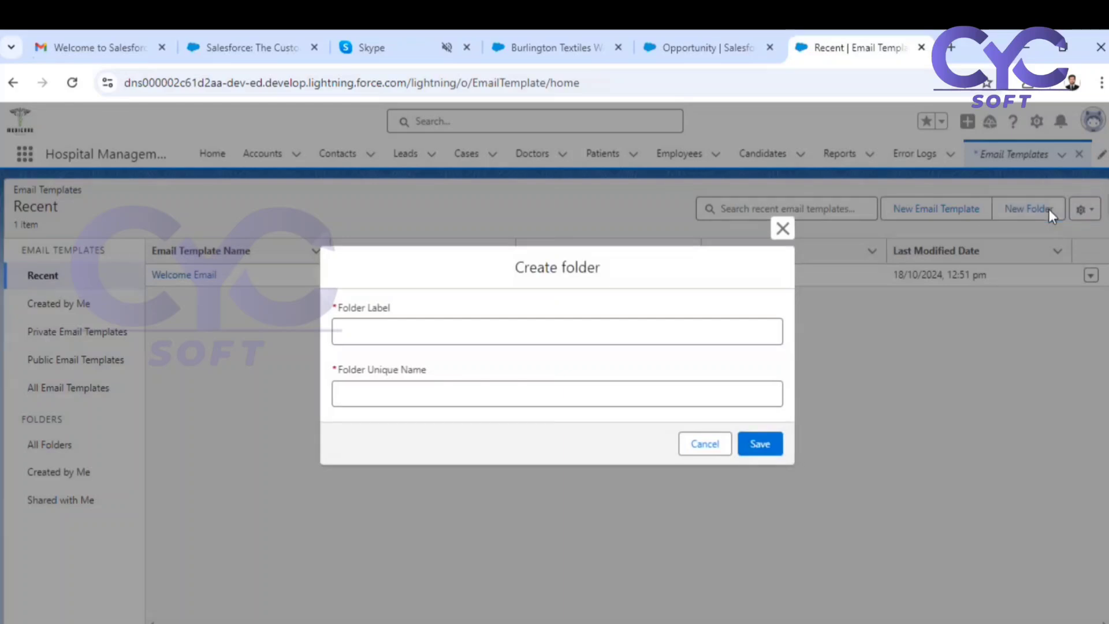
pyautogui.click(517, 328)
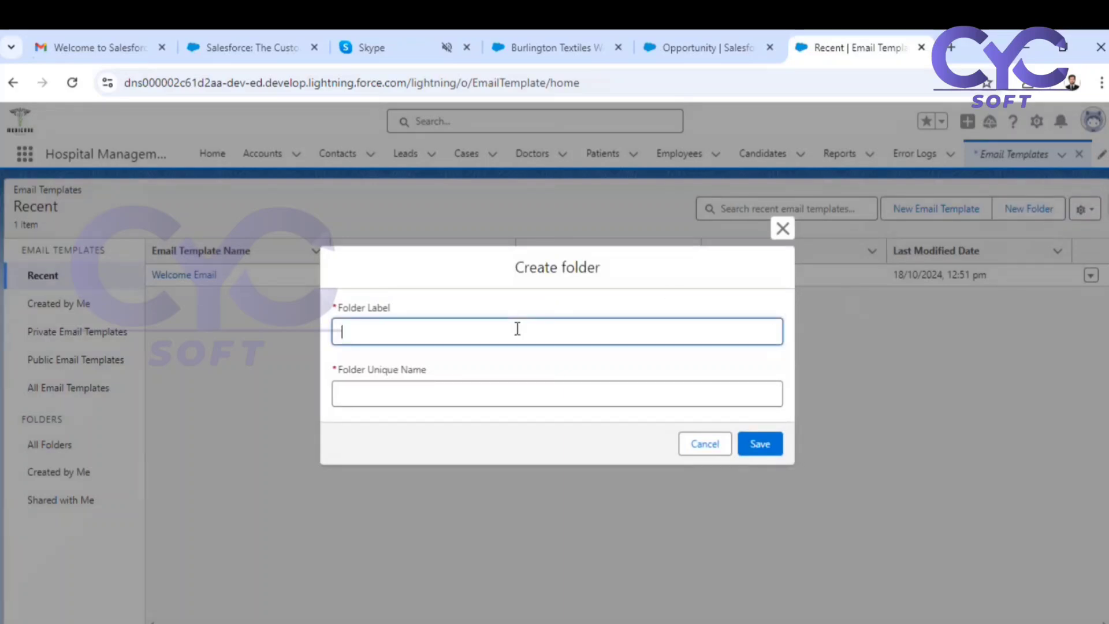
pyautogui.write('Opp discount Approval')
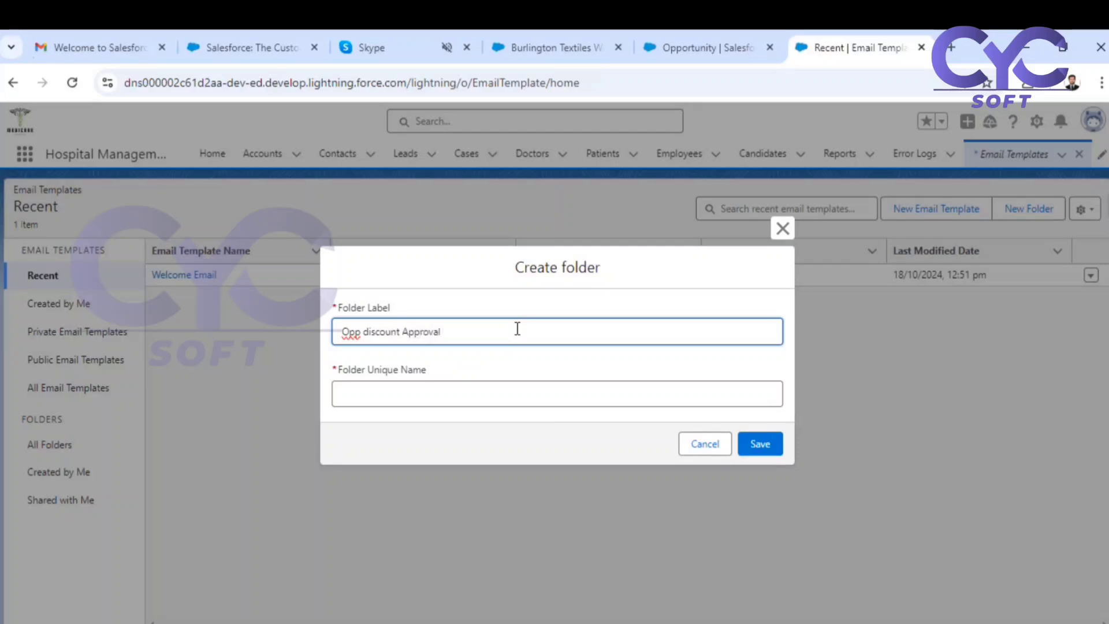
pyautogui.write(' folder')
# Correct the folder label to "Opportunity Discount Approval folder" and save the folder with the unique name OpportunityDiscountApprovalfolder.
pyautogui.click(363, 333)
pyautogui.press('BackSpace')
pyautogui.write('Dortunity')
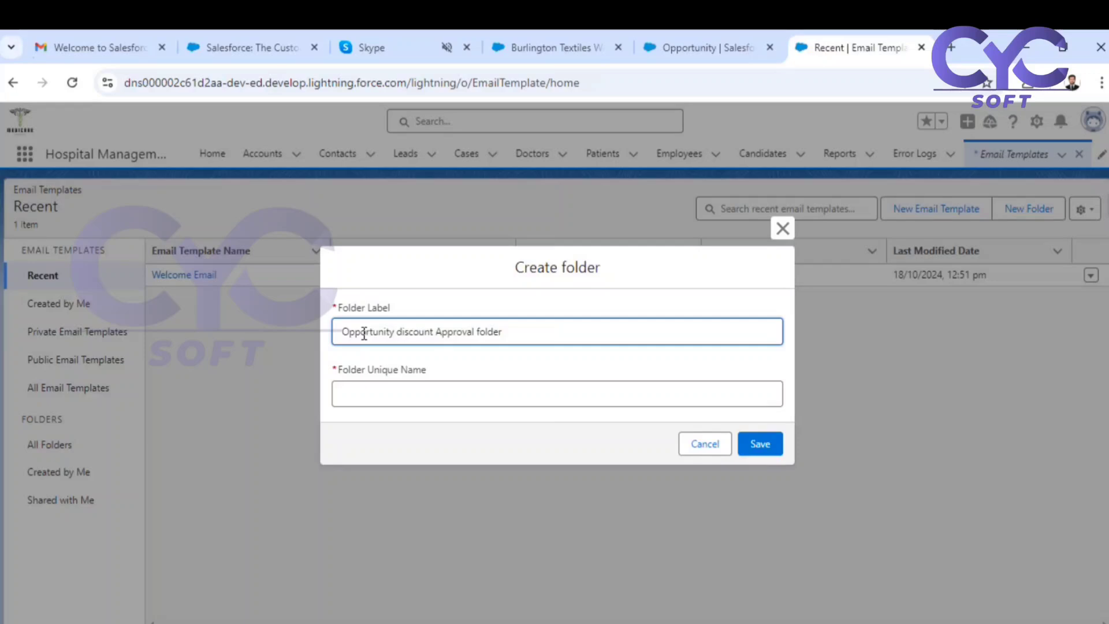
pyautogui.click(403, 329)
pyautogui.press('BackSpace')
pyautogui.write('D')
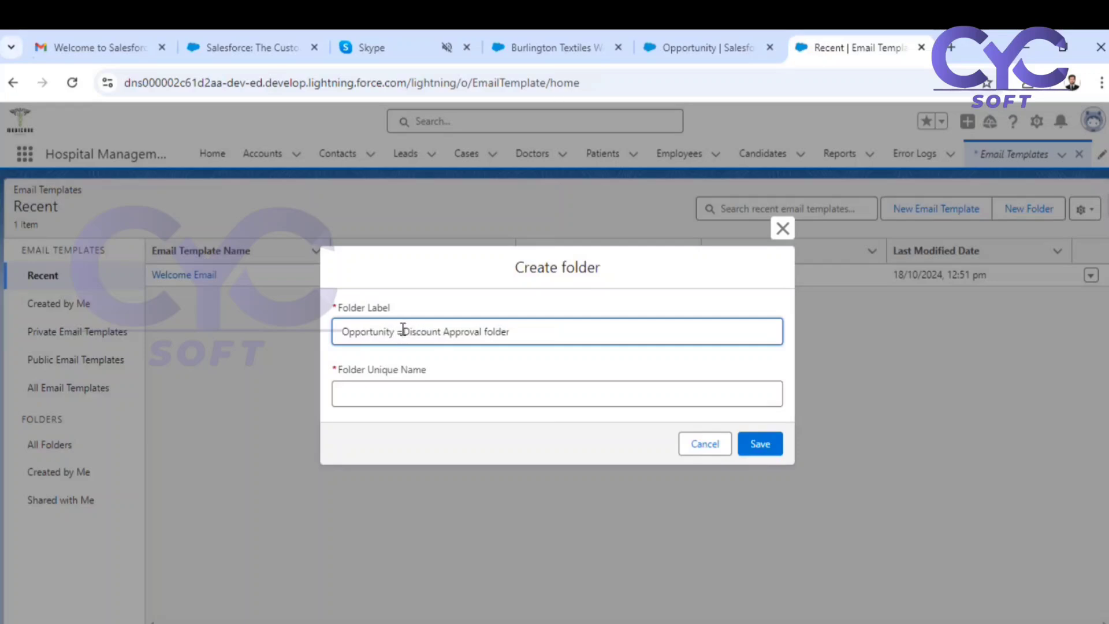
pyautogui.press('BackSpace')
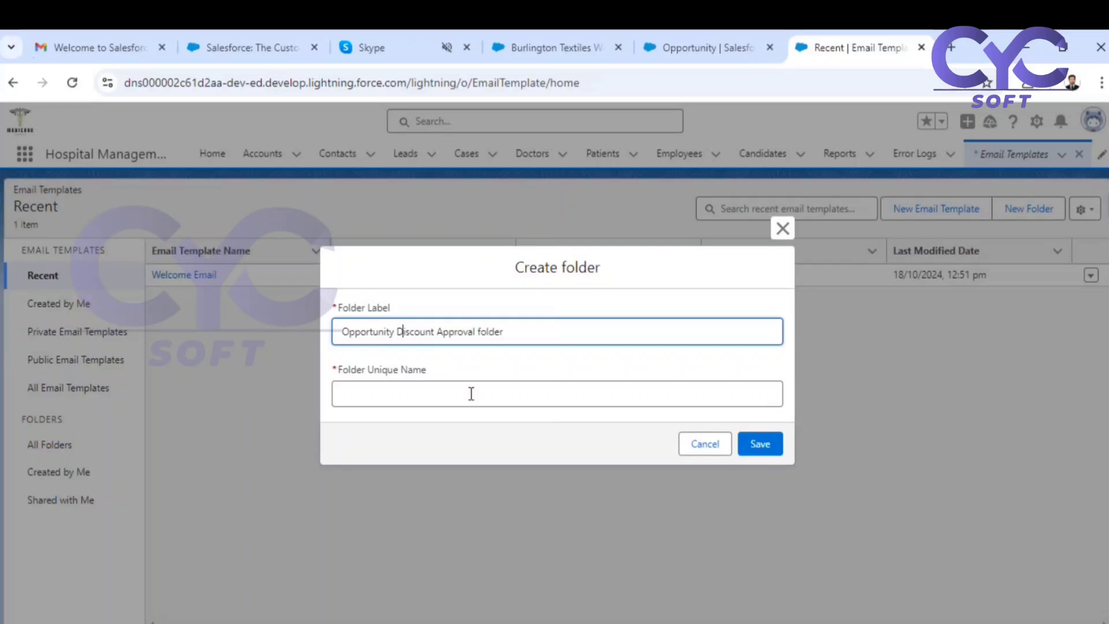
pyautogui.click(761, 449)
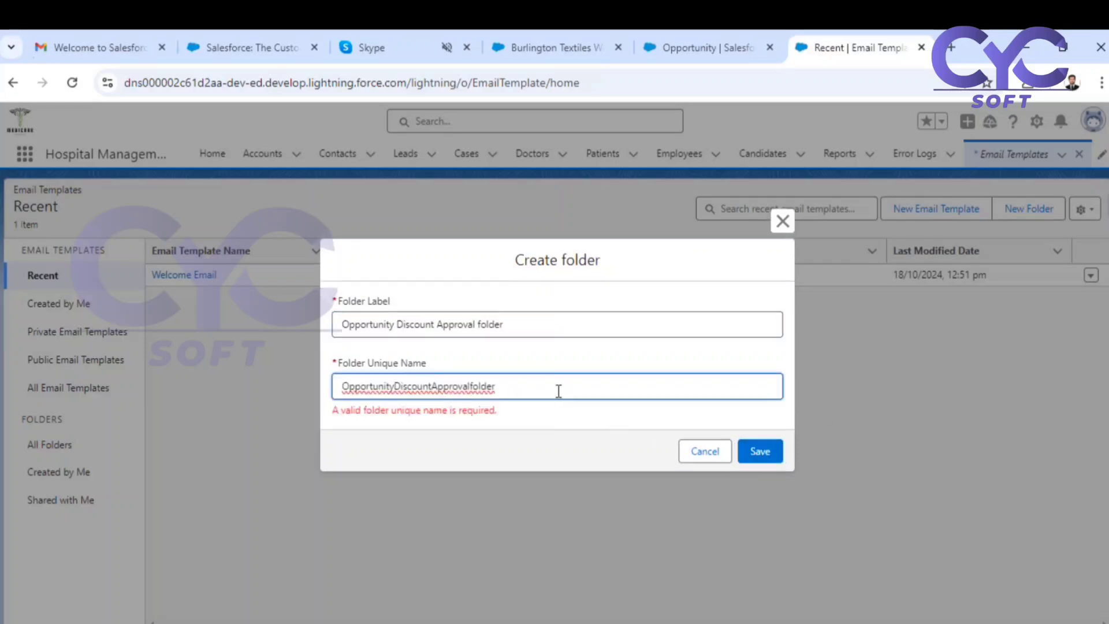
pyautogui.click(755, 450)
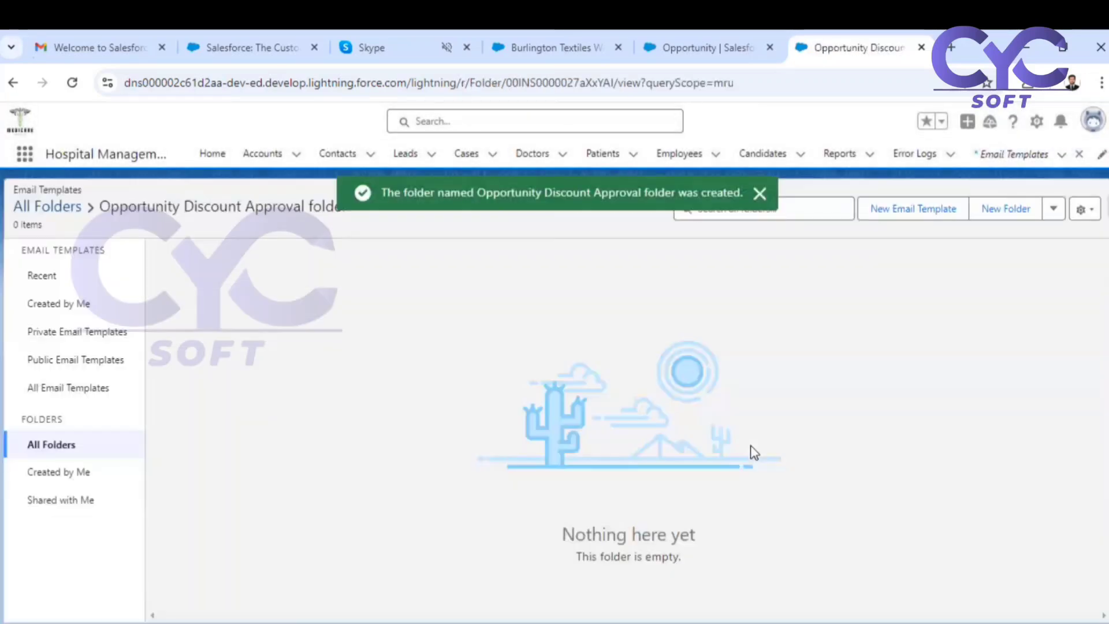
# Start a new email template, check the whiteboard's list of required templates, and name the template "Opportunity Approval Assigned".
pyautogui.click(917, 211)
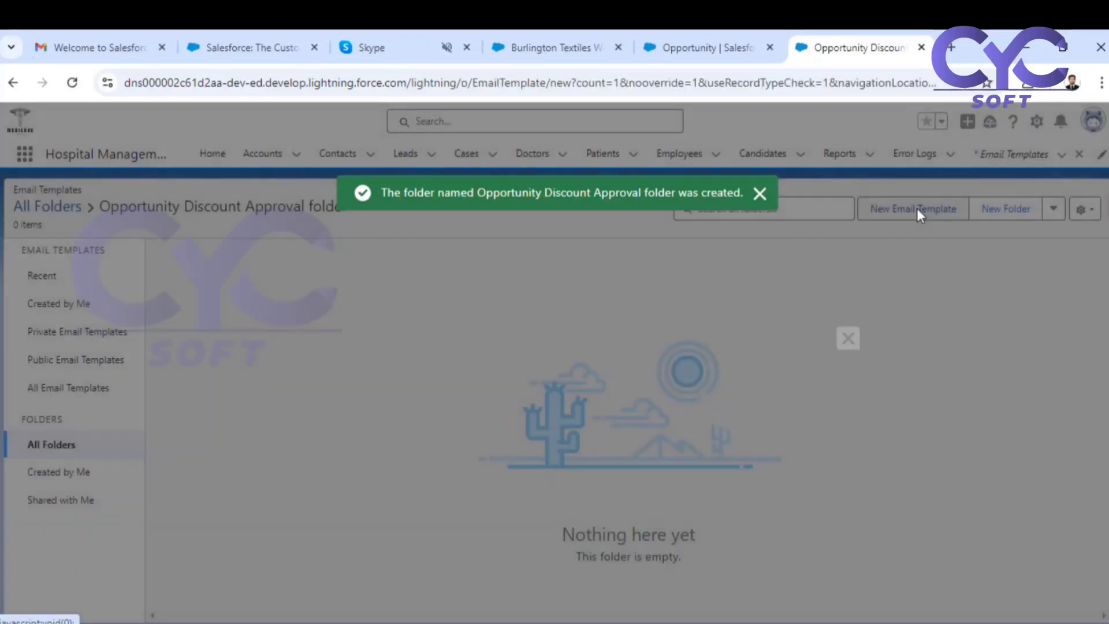
pyautogui.hotkey('alt', 'Tab')
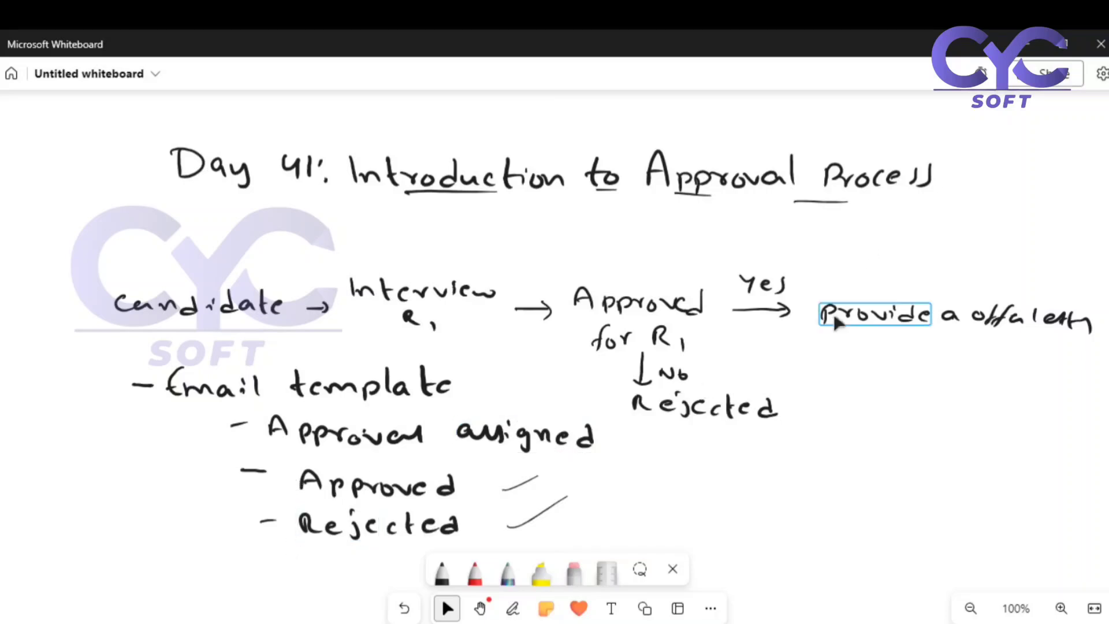
pyautogui.hotkey('alt', 'Tab')
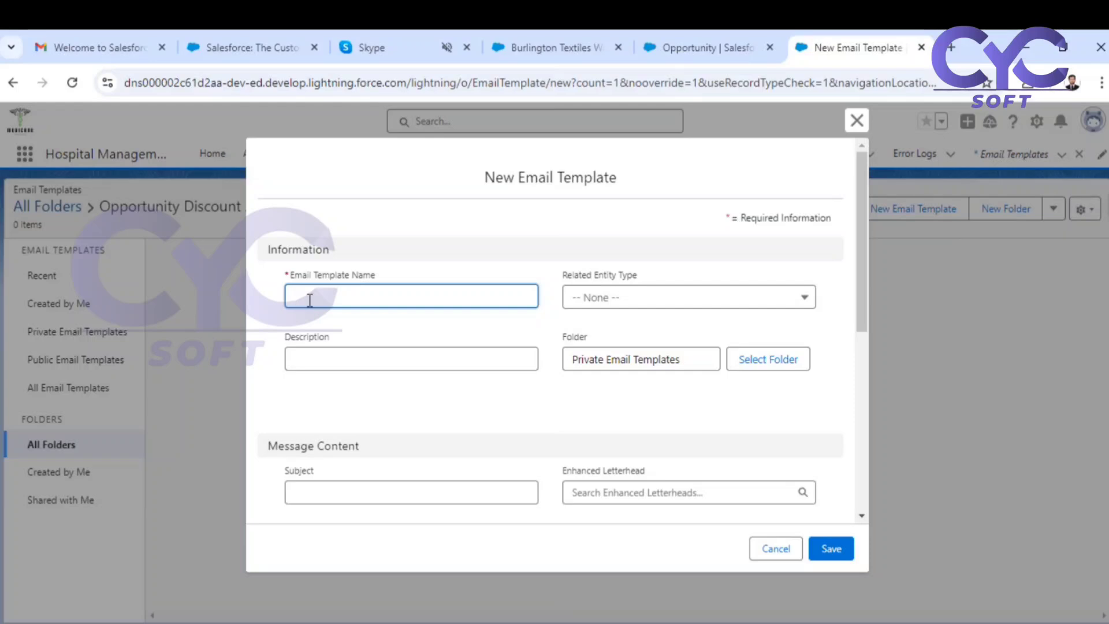
pyautogui.write('Opportunity Approval Assigned')
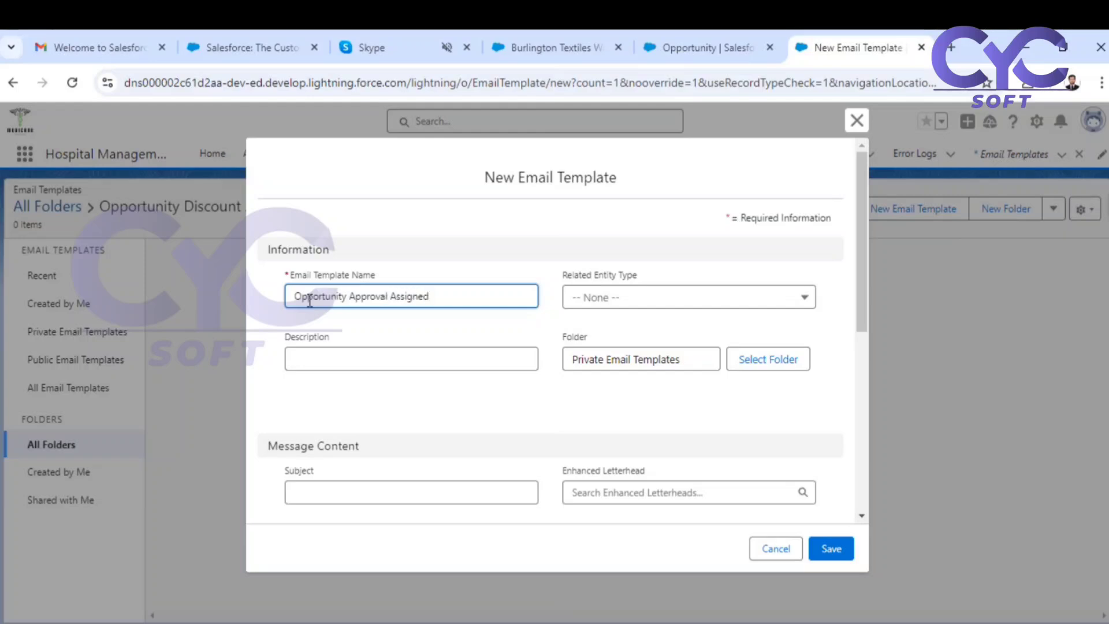
# Set the new email template's related entity type to Opportunity.
pyautogui.click(580, 309)
pyautogui.scroll(-8, 606, 378)
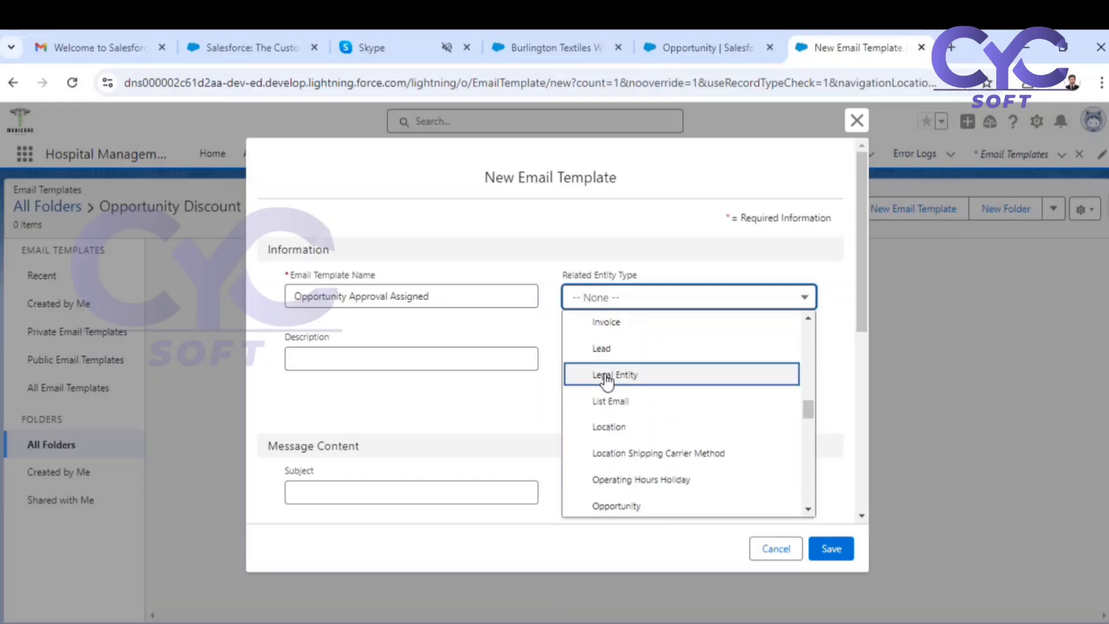
pyautogui.click(606, 505)
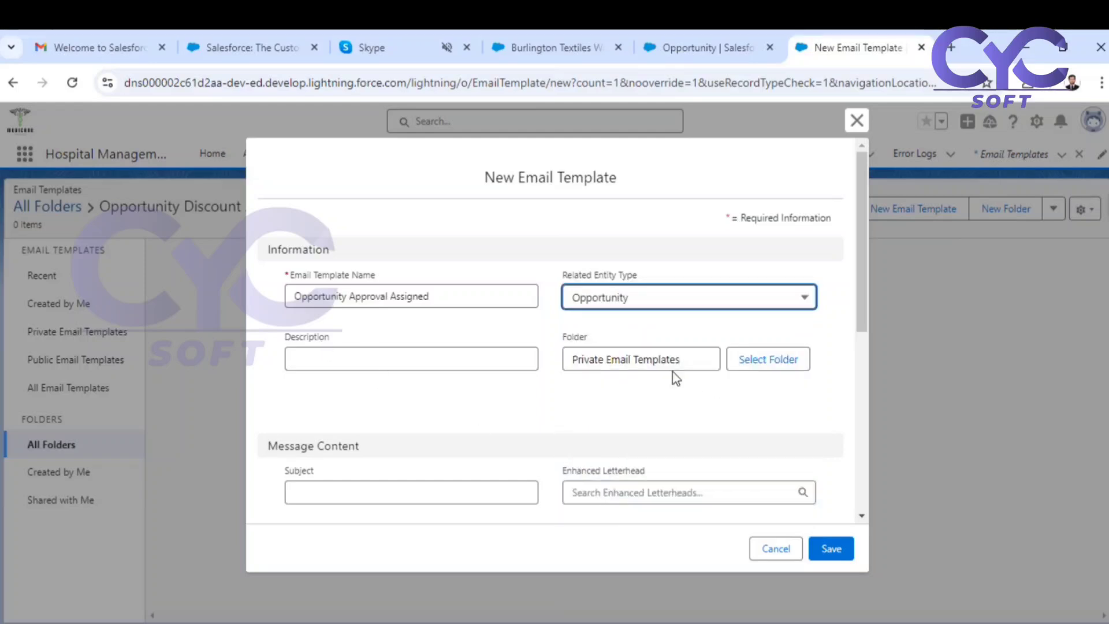
# Store the new email template in the Opportunity Discount Approval folder.
pyautogui.click(750, 360)
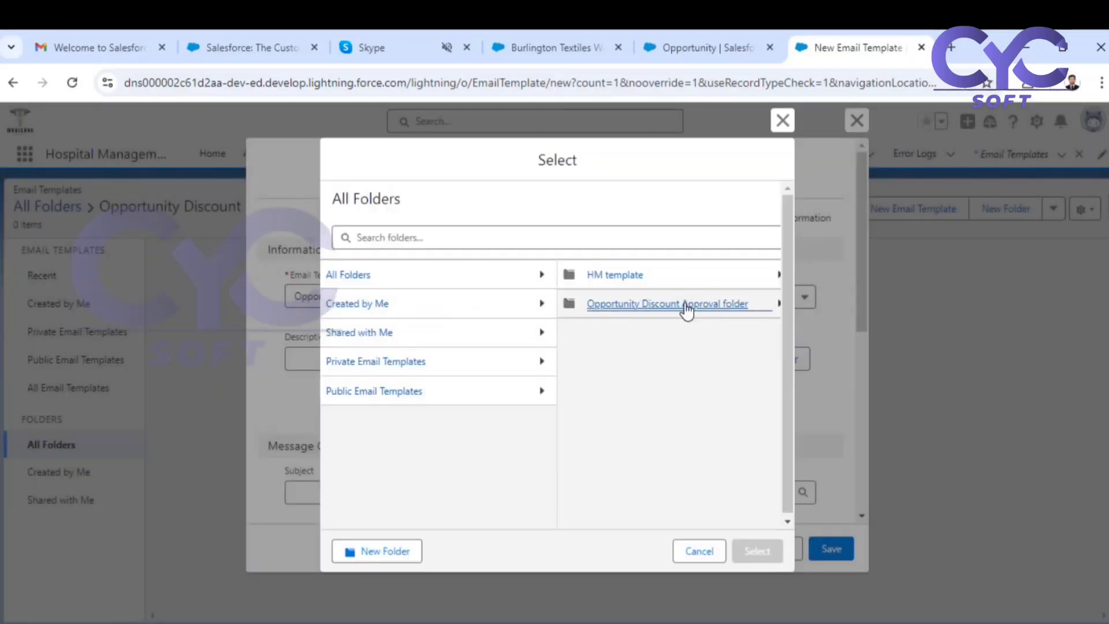
pyautogui.click(684, 303)
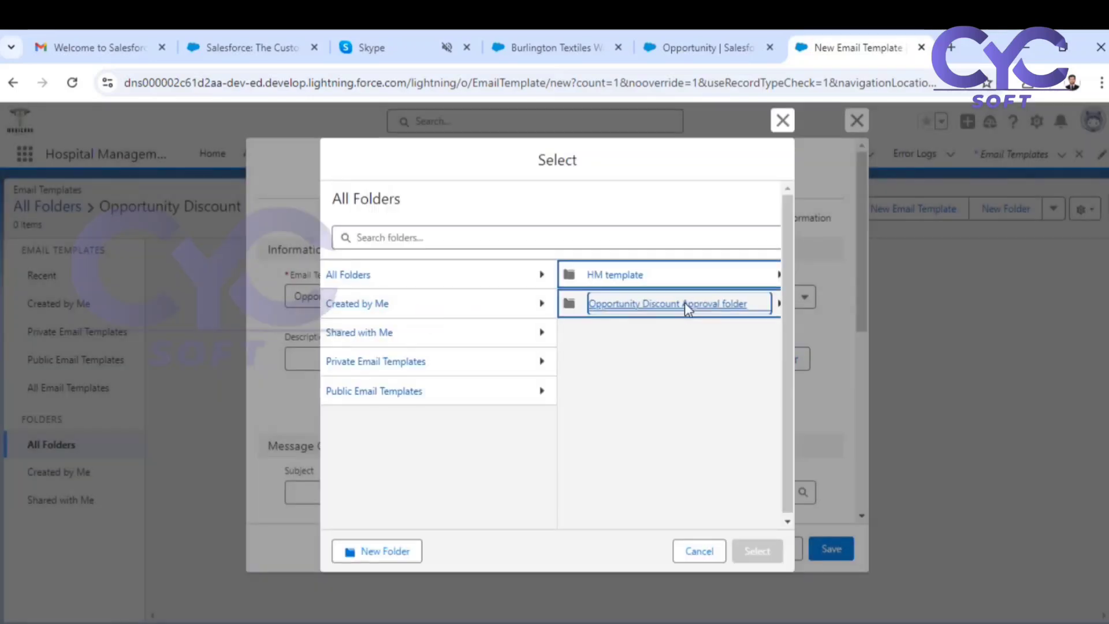
pyautogui.click(725, 552)
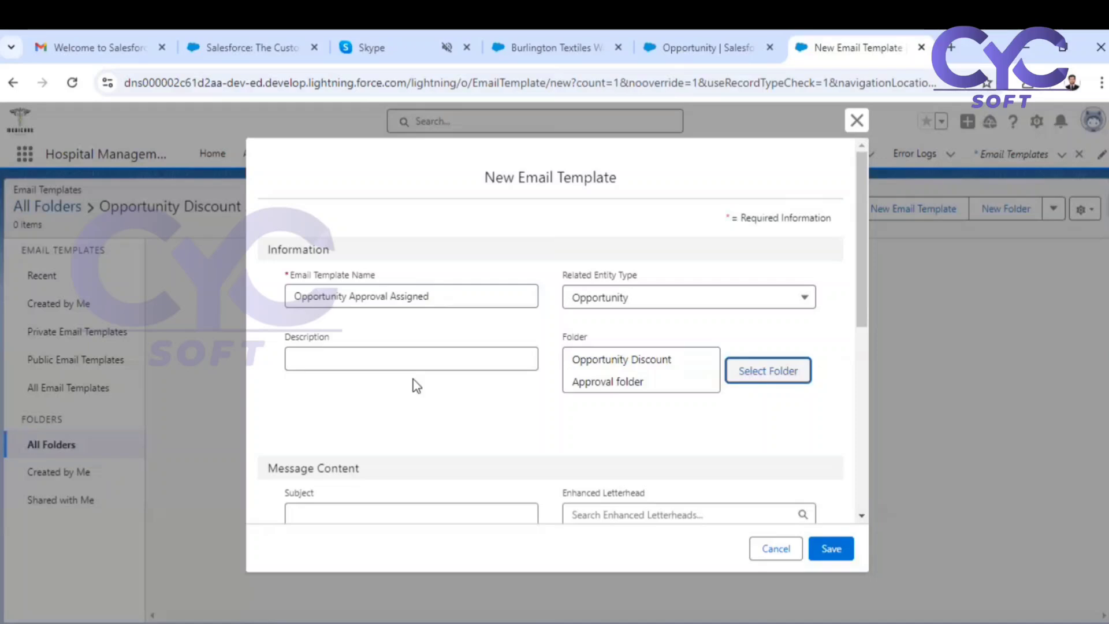
# Enter the subject "An Opportunity has been assigned for Discount Approval" and save the new email template.
pyautogui.scroll(-3, 416, 385)
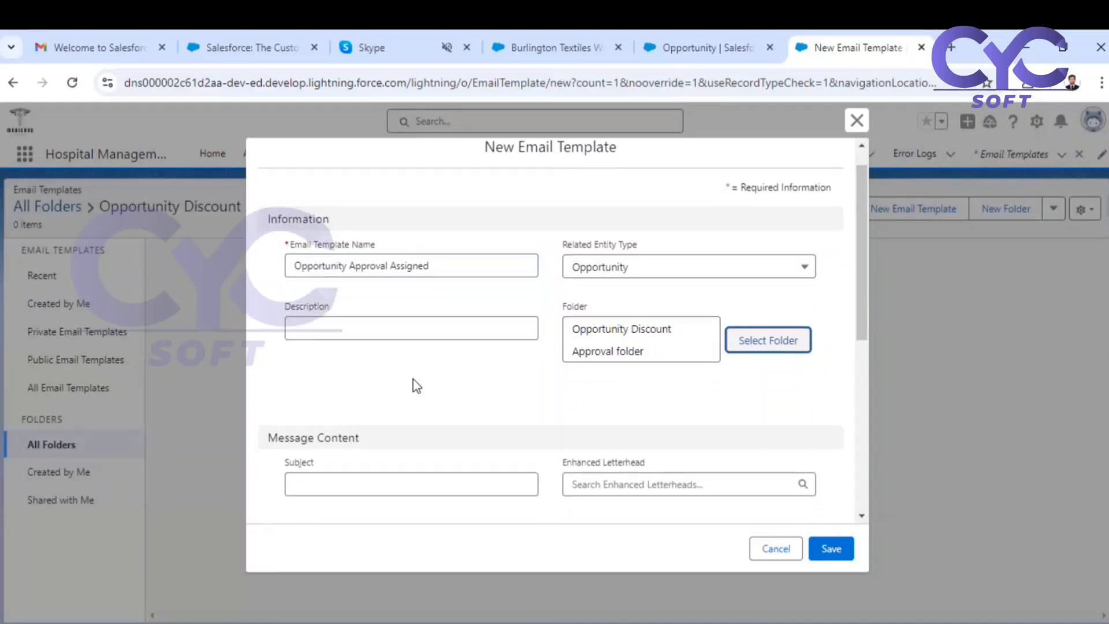
pyautogui.click(364, 378)
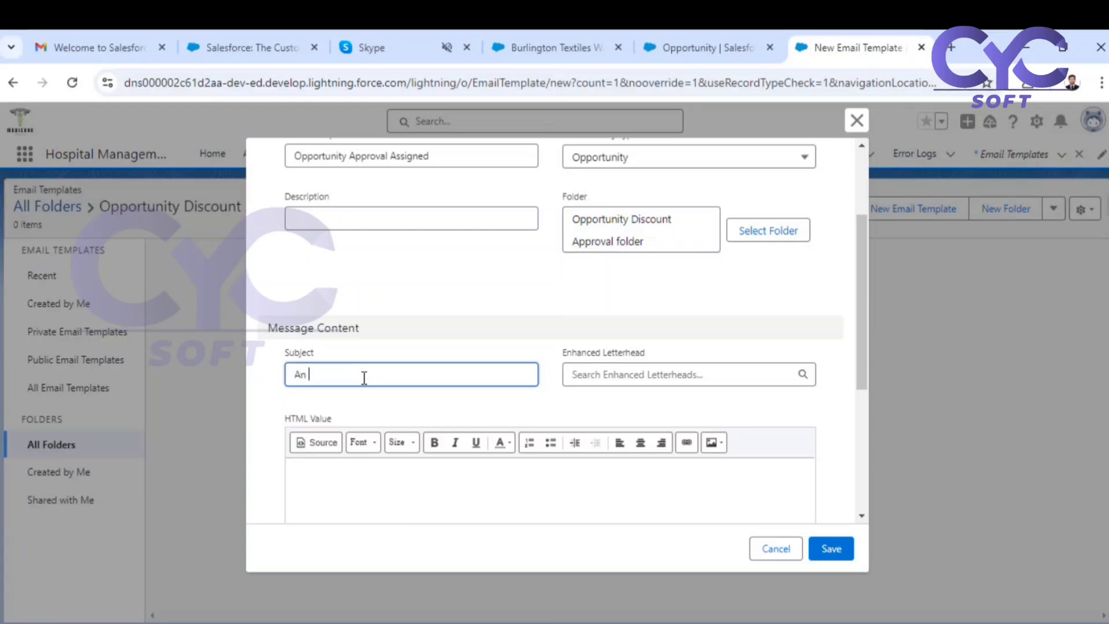
pyautogui.write('An Opportunity has been assigne')
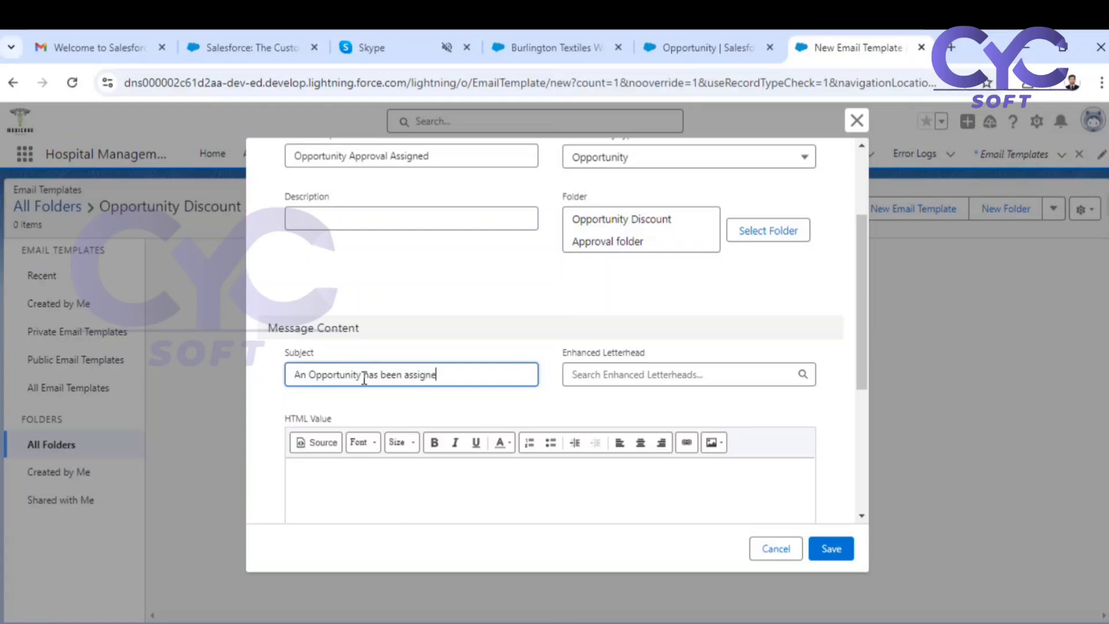
pyautogui.write('d for Discount Approval')
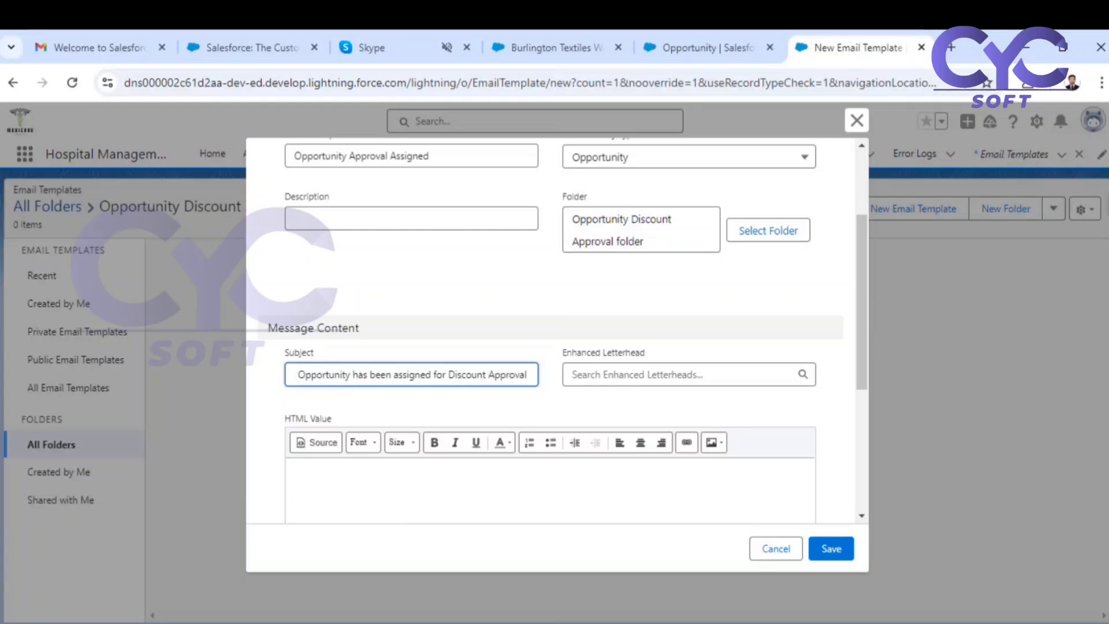
pyautogui.click(830, 549)
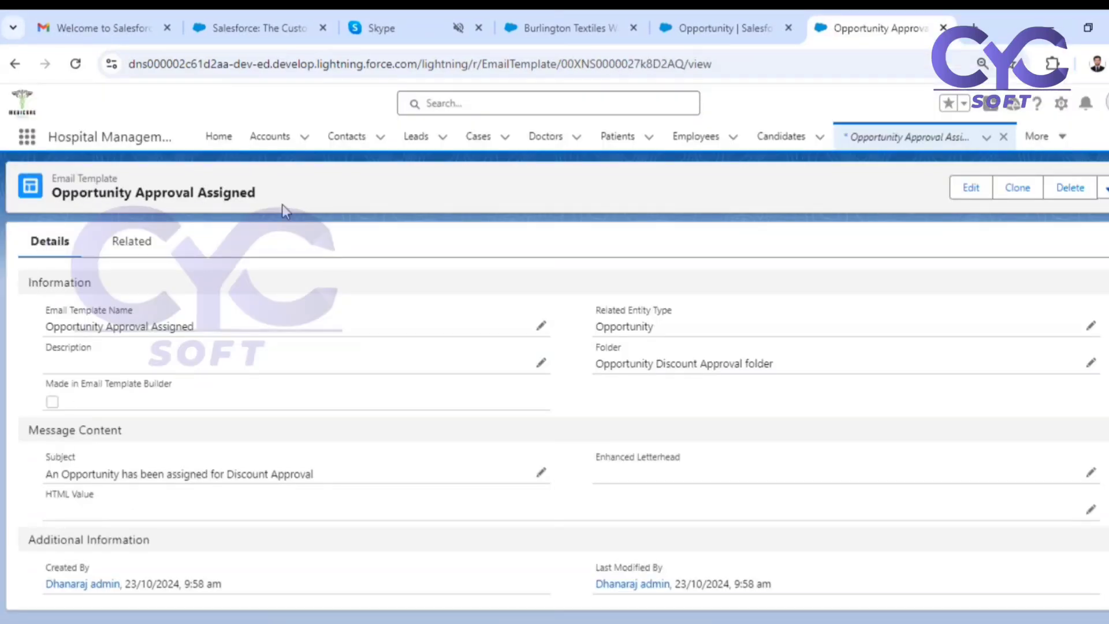
# Open the Opportunity Approval Assigned template for editing and begin its HTML body with "Hi," and, on a new line, "An Opportunity".
pyautogui.click(969, 191)
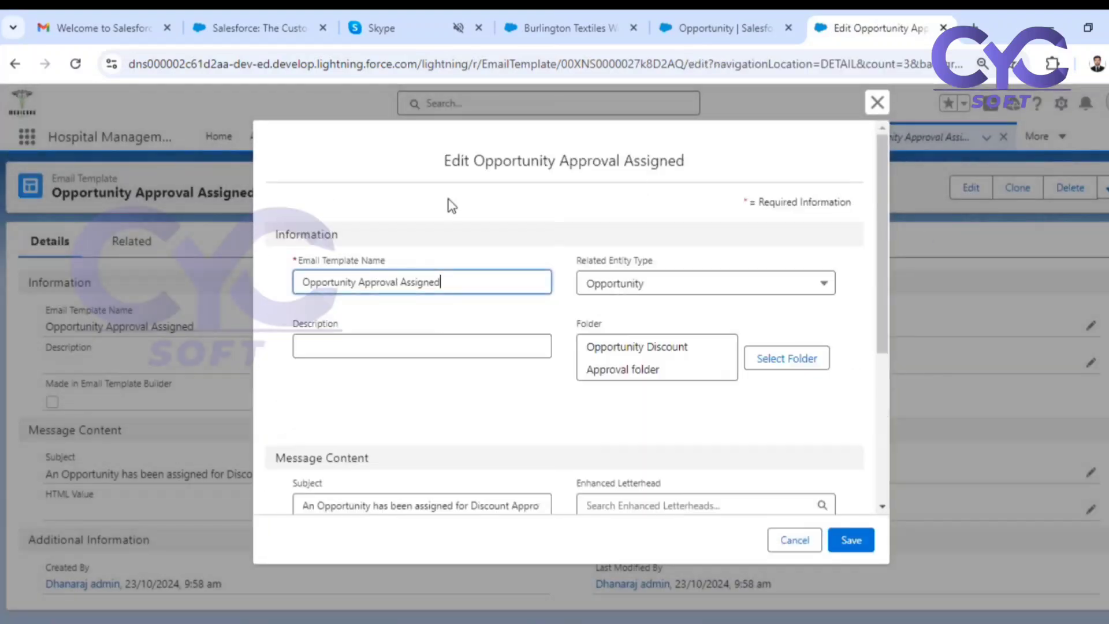
pyautogui.scroll(-4, 566, 362)
pyautogui.scroll(-3, 566, 362)
pyautogui.click(331, 210)
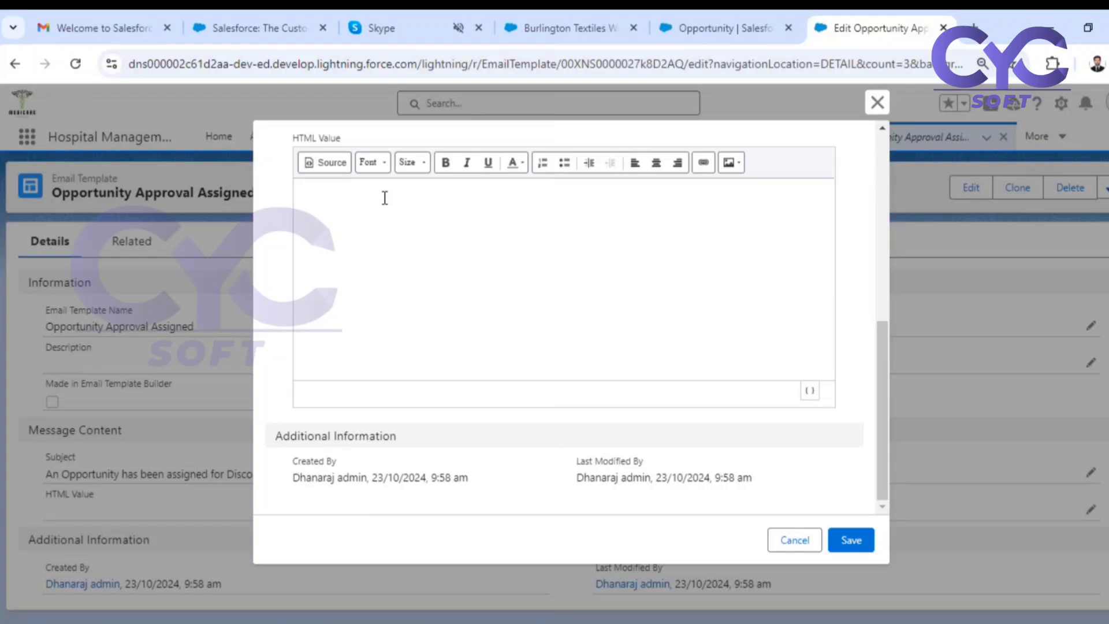
pyautogui.write('Hi, ')
pyautogui.write('An Opport')
pyautogui.write('unity')
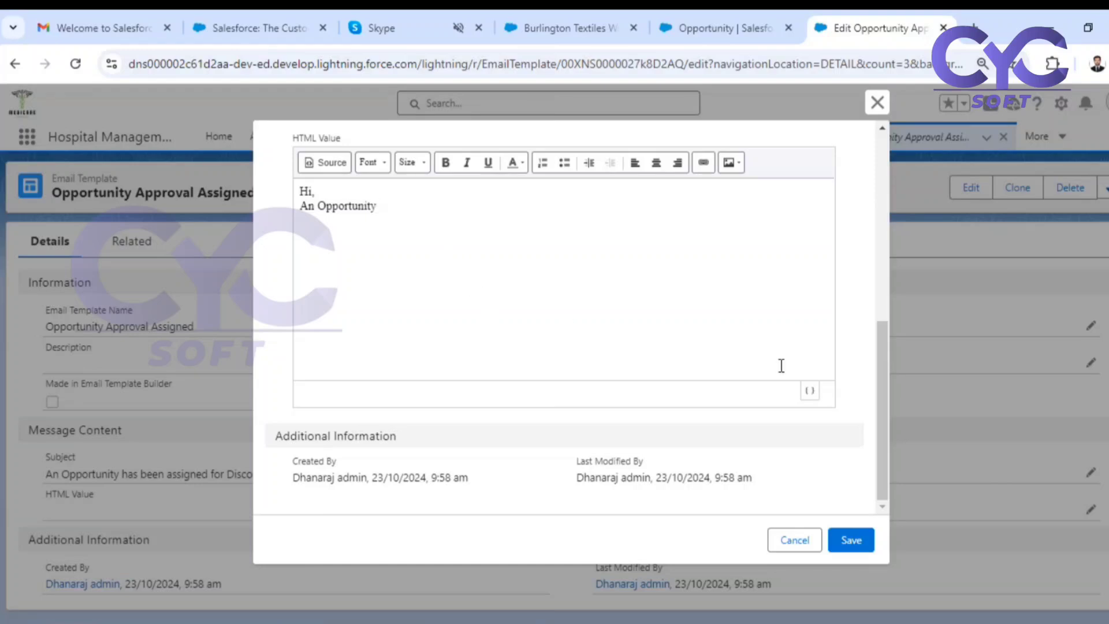
# Insert the Opportunity Name merge field after "An Opportunity" in the HTML body.
pyautogui.click(811, 392)
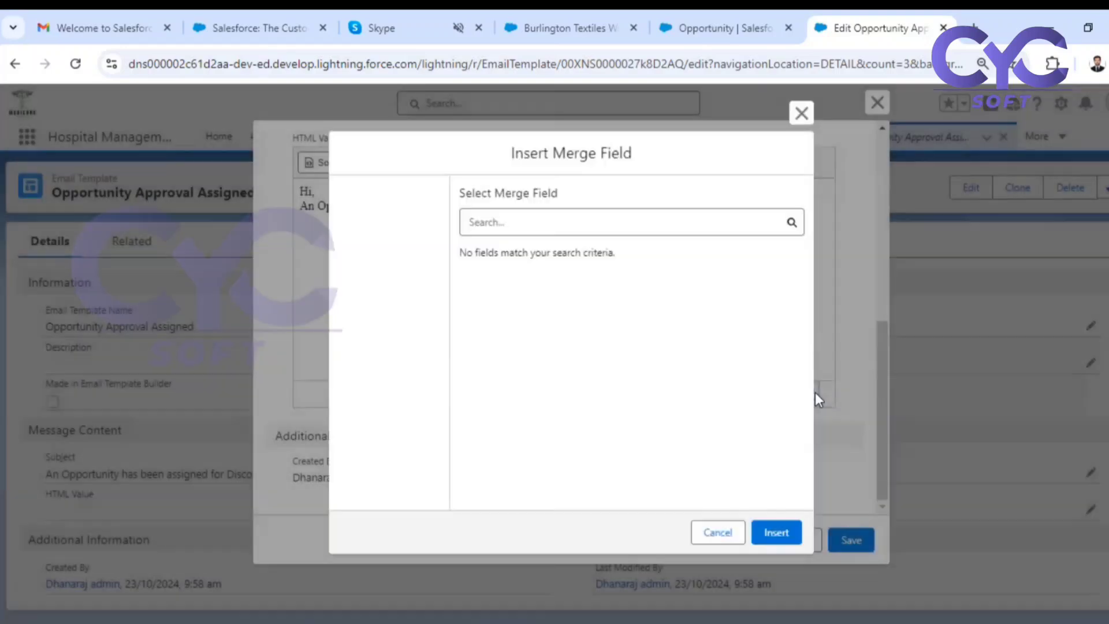
pyautogui.click(363, 281)
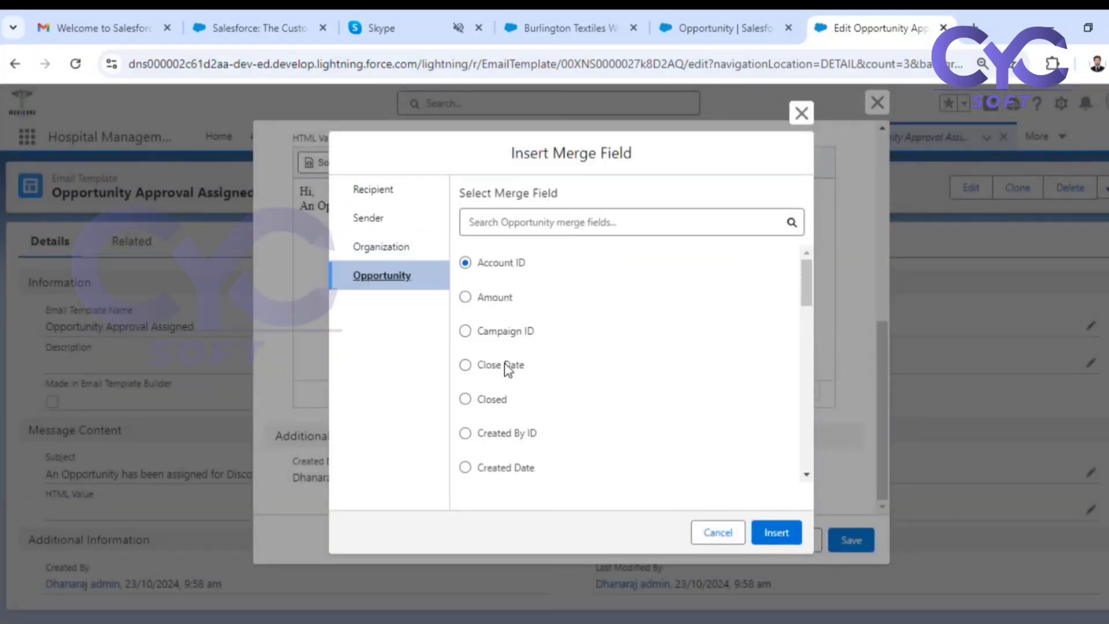
pyautogui.click(569, 213)
pyautogui.write('nam')
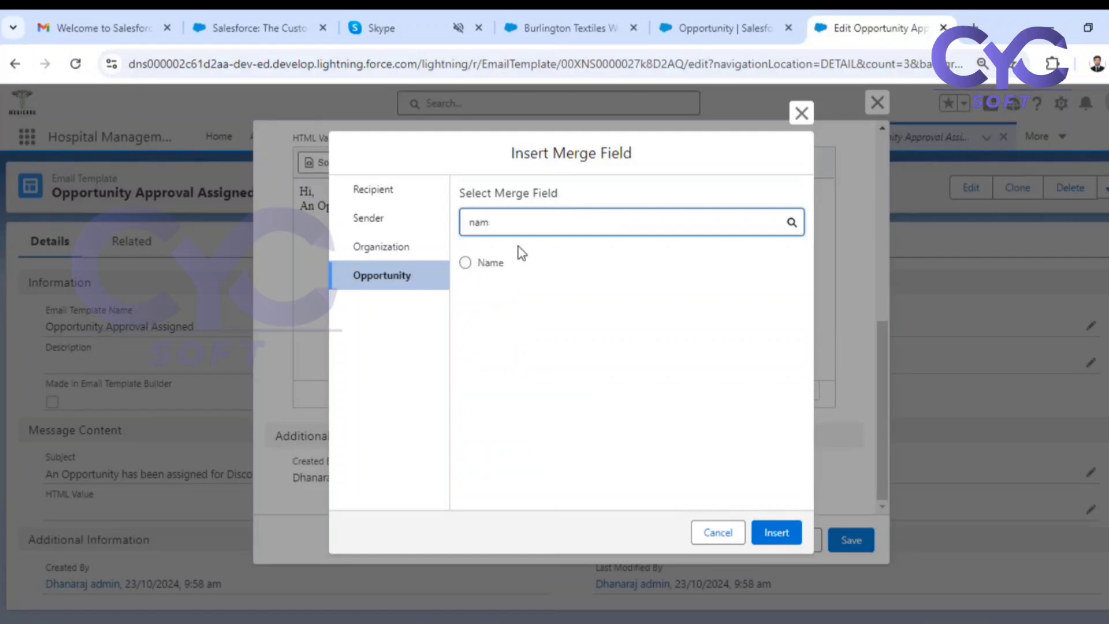
pyautogui.click(466, 262)
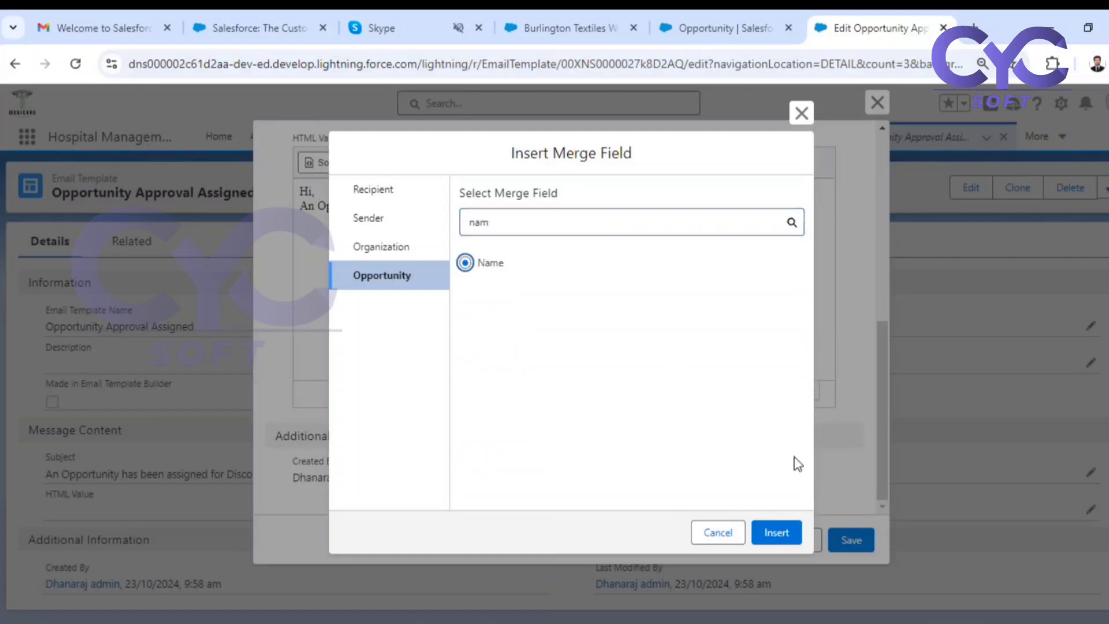
pyautogui.click(777, 532)
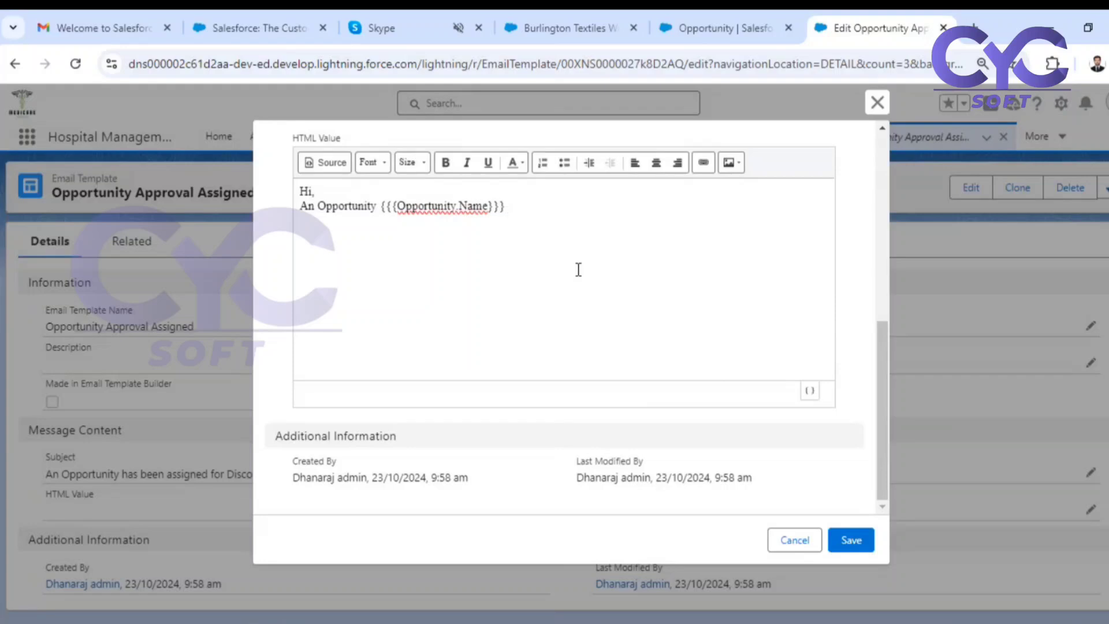
# Complete the body sentence after the merge field with "has been assigned for approval" and leave a blank line below.
pyautogui.write('has been assigned')
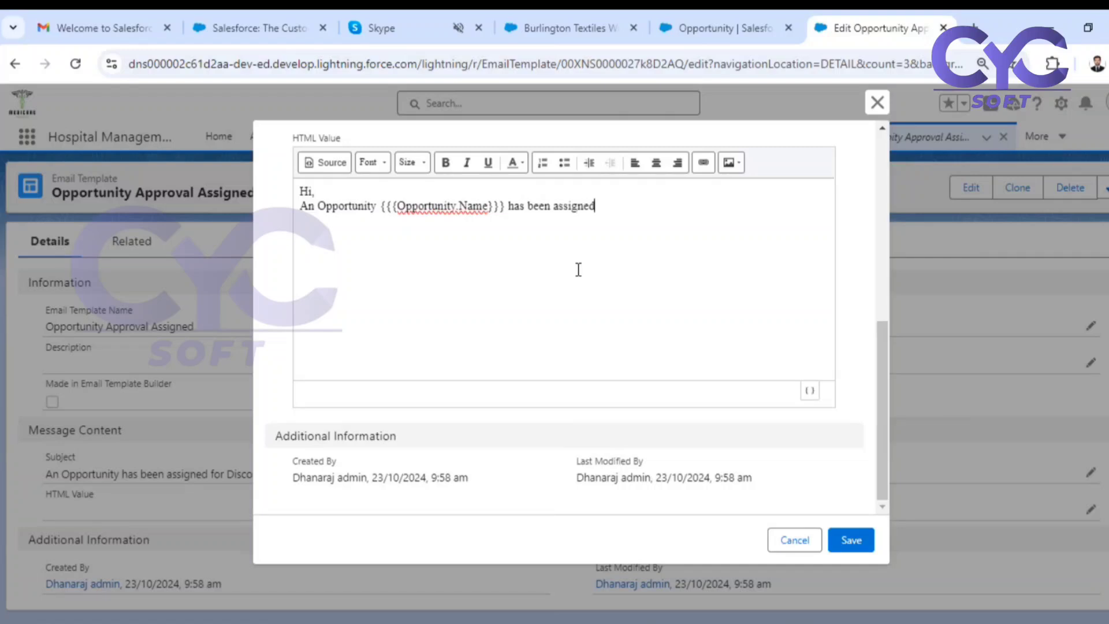
pyautogui.write(' for approval')
pyautogui.press('Return')
pyautogui.press('Return')
# Add the line "Here are more details about opportunity" below the opening sentence.
pyautogui.write('Herea r==')
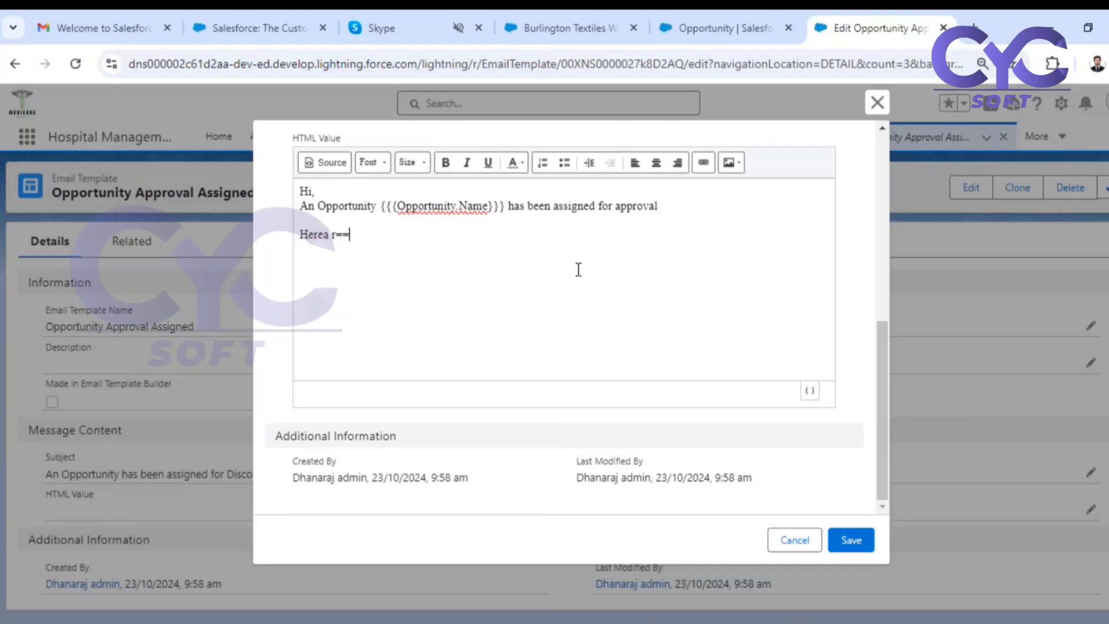
pyautogui.press('BackSpace')
pyautogui.press('BackSpace')
pyautogui.press('BackSpace')
pyautogui.press('BackSpace')
pyautogui.press('BackSpace')
pyautogui.write('are more details ab')
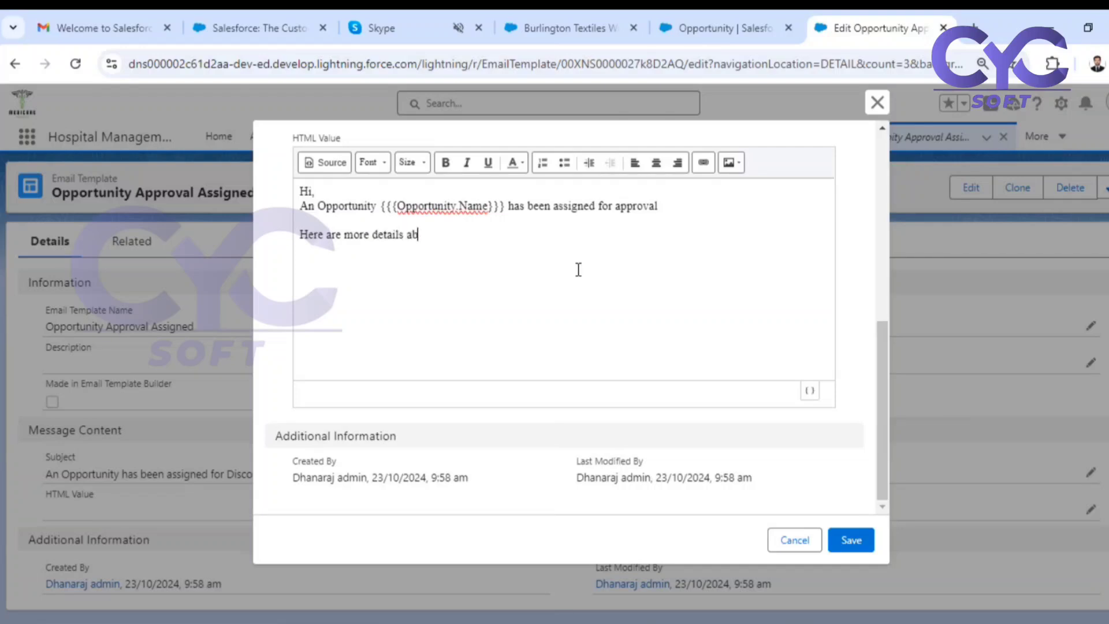
pyautogui.write('out opportunity  ')
pyautogui.write('Name')
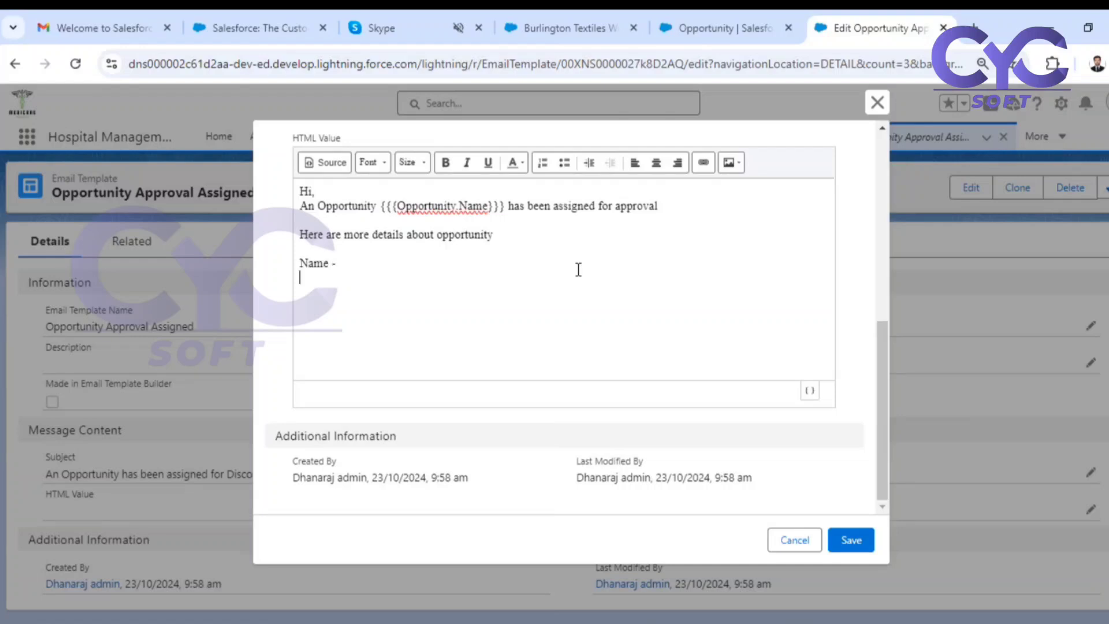
pyautogui.write(' -')
# List the detail labels "Name -", "Amount -", "Closedate -", "Stage -" and "Discount -" on separate lines in the body.
pyautogui.press('Return')
pyautogui.write('Amount')
pyautogui.write('losedat')
pyautogui.write('e')
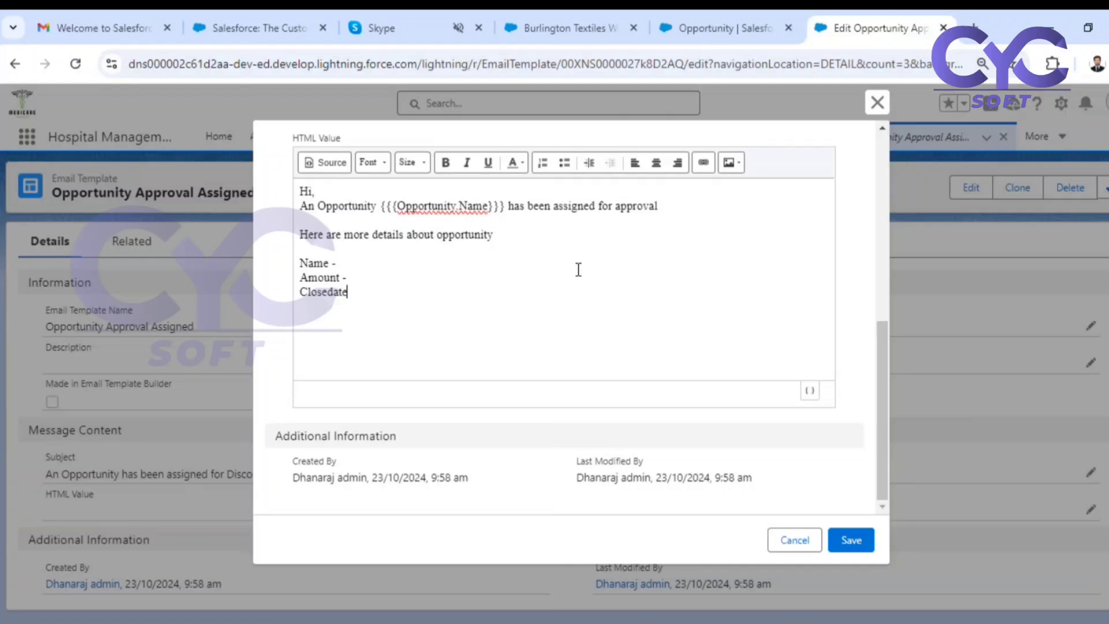
pyautogui.write(' -')
pyautogui.press('Return')
pyautogui.write('Stage -')
pyautogui.press('Return')
pyautogui.write('Disco')
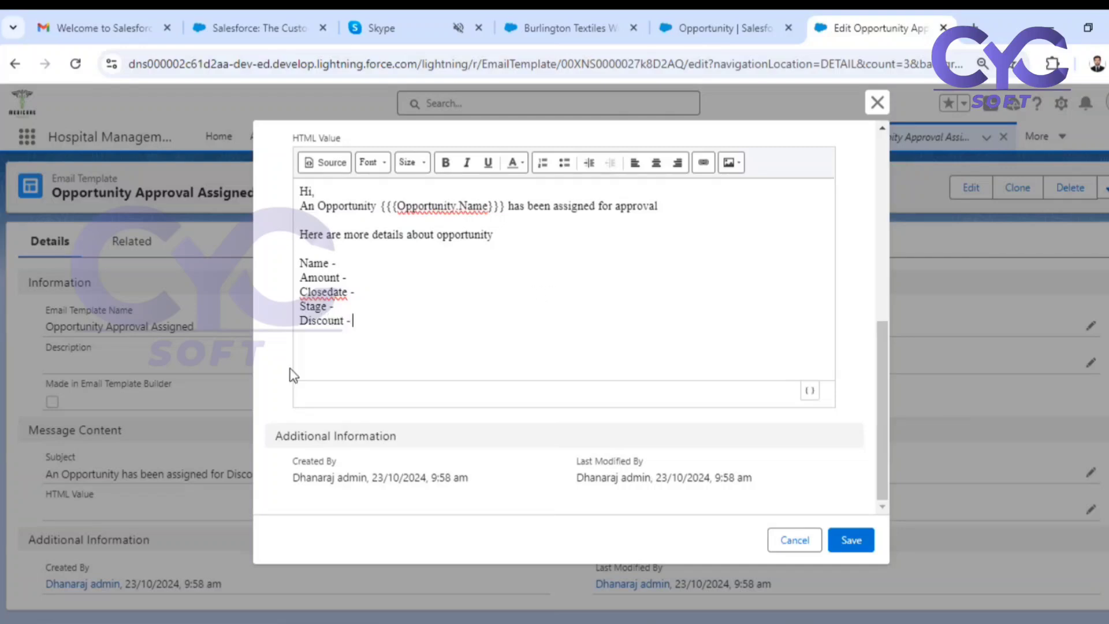
# Make the five detail labels from Name to Discount bold.
pyautogui.moveTo(354, 320); pyautogui.dragTo(299, 266)
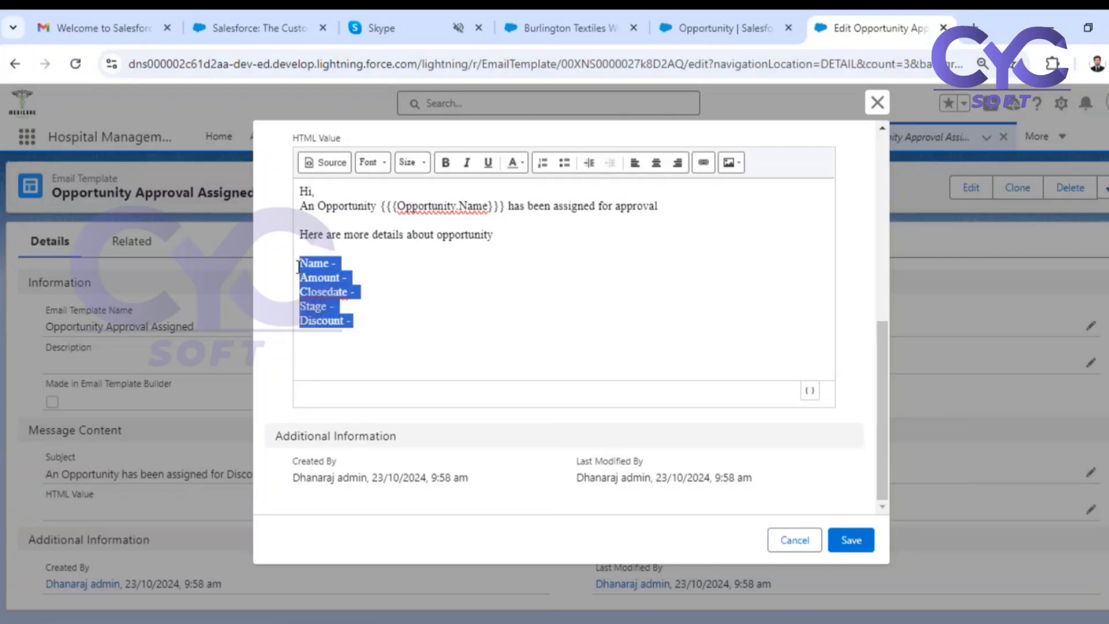
pyautogui.hotkey('ctrl', 'b')
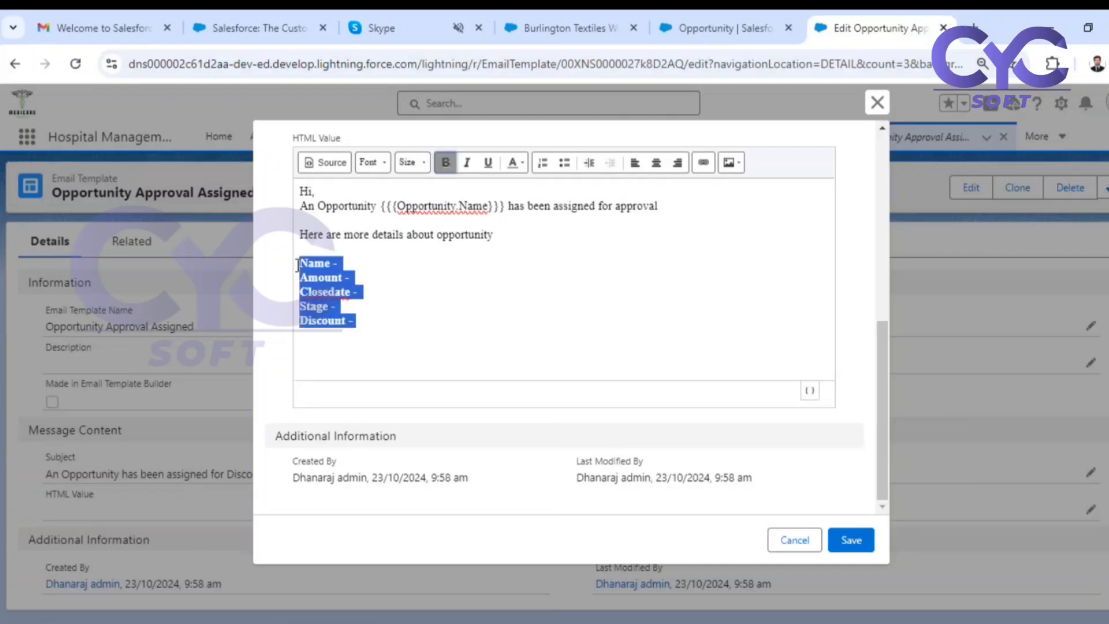
pyautogui.click(379, 254)
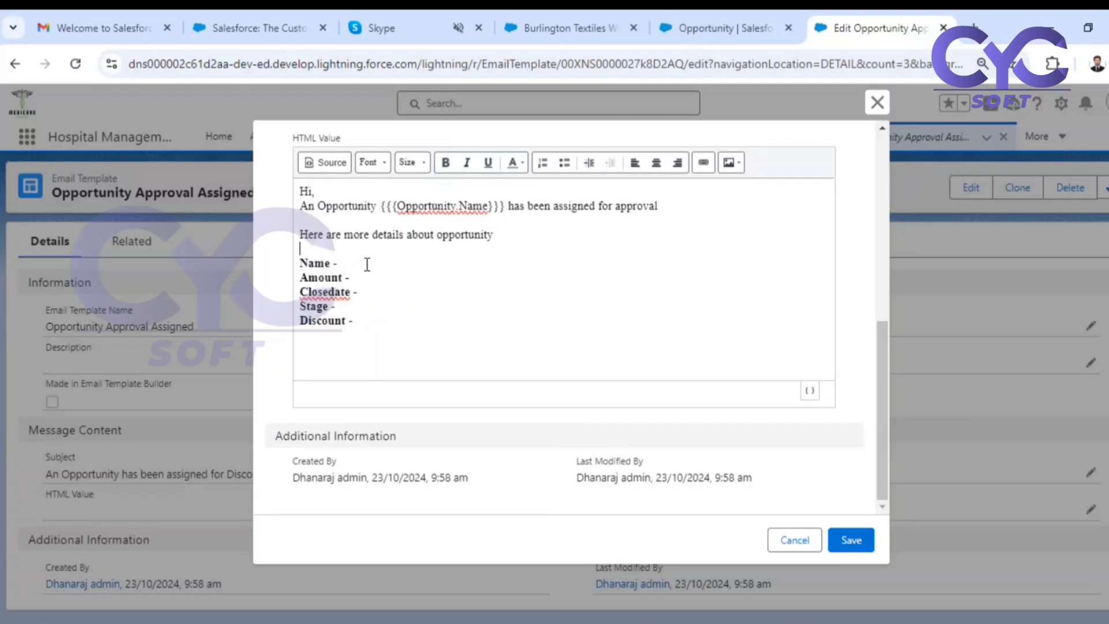
# Copy the {{{Opportunity.Name}}} merge field from the opening sentence to the end of the Name line.
pyautogui.click(367, 264)
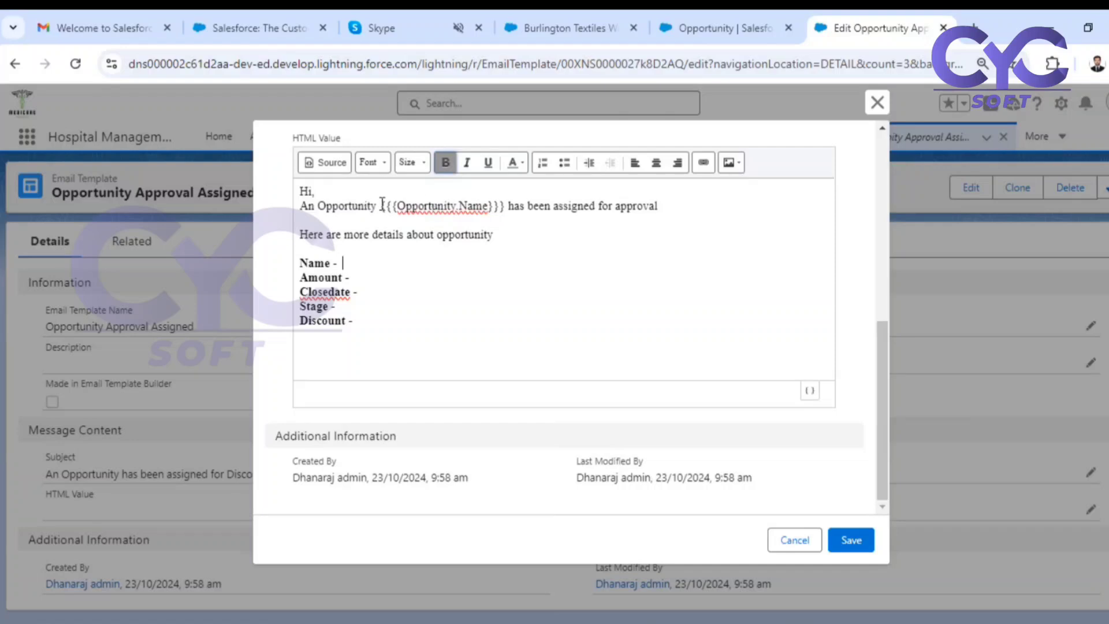
pyautogui.moveTo(379, 203); pyautogui.dragTo(504, 198)
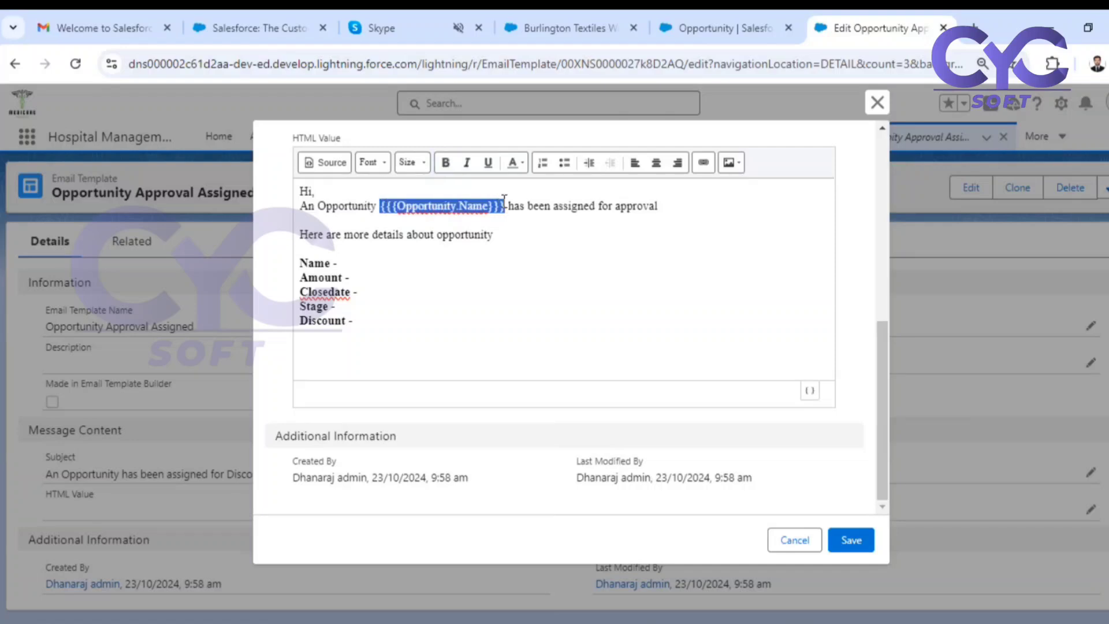
pyautogui.hotkey('ctrl', 'c')
pyautogui.click(402, 267)
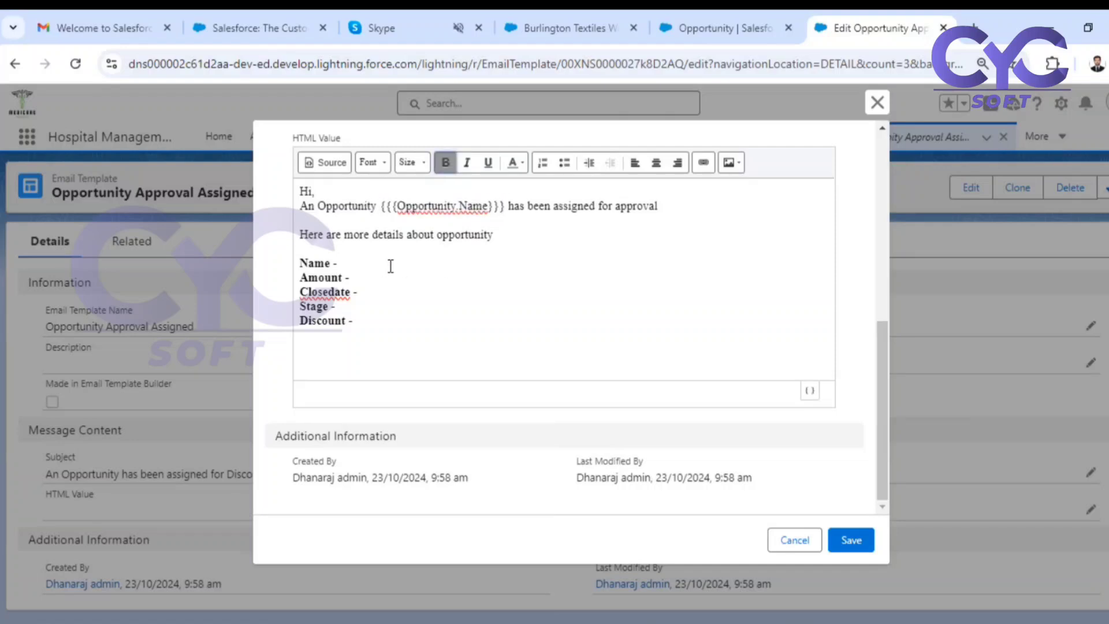
pyautogui.hotkey('ctrl', 'v')
# Insert the Opportunity Amount merge field after the Amount label and remove the bold formatting from the field.
pyautogui.click(386, 279)
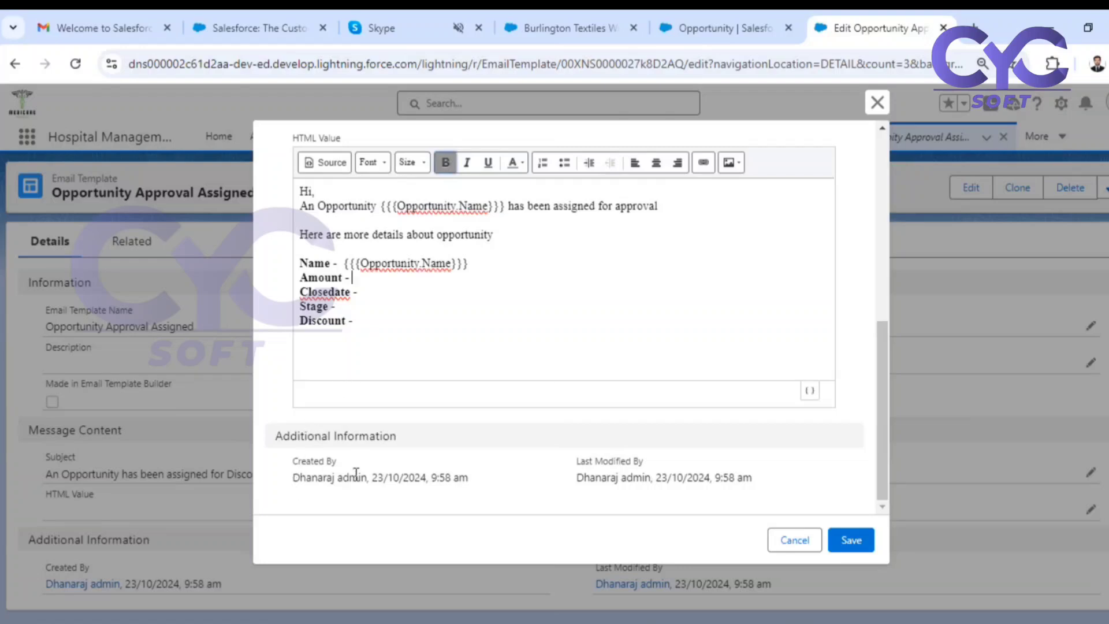
pyautogui.click(809, 391)
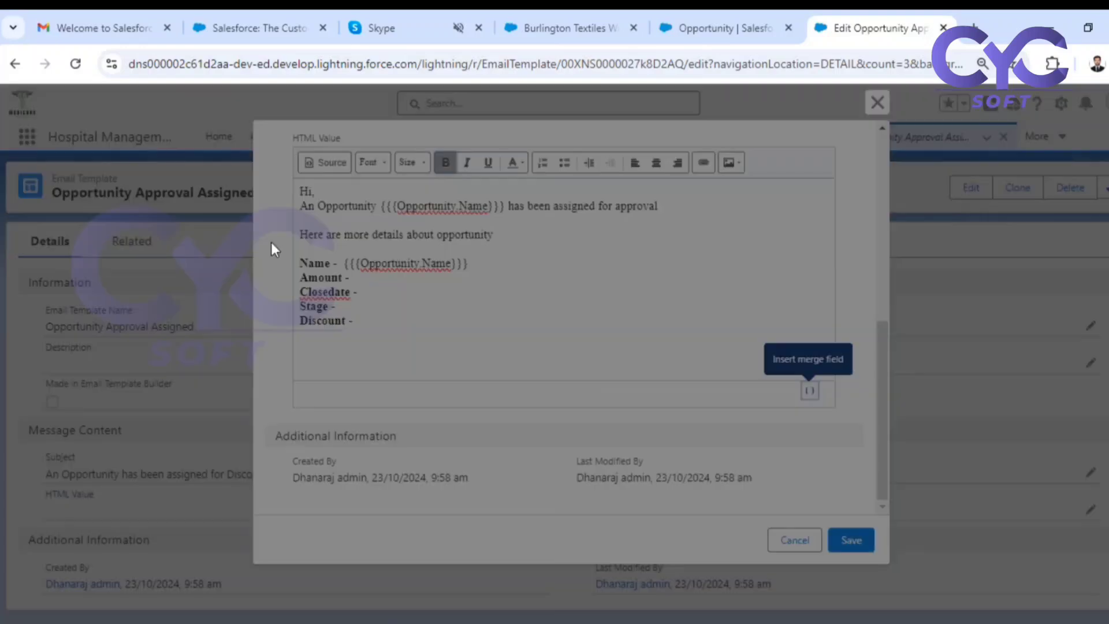
pyautogui.click(382, 275)
pyautogui.click(523, 224)
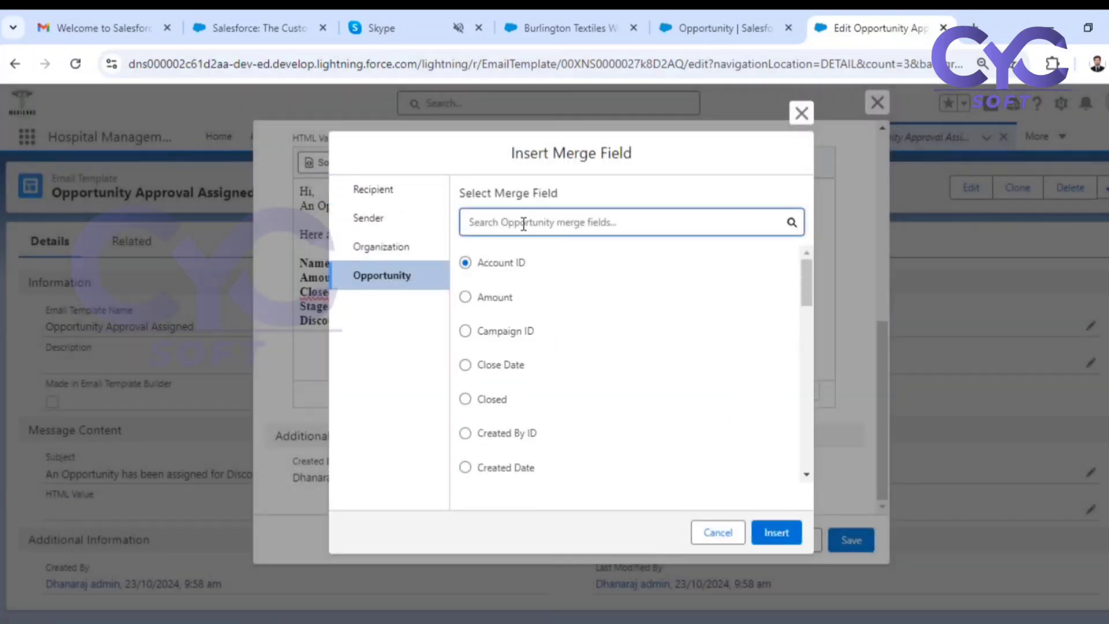
pyautogui.click(472, 297)
pyautogui.click(778, 532)
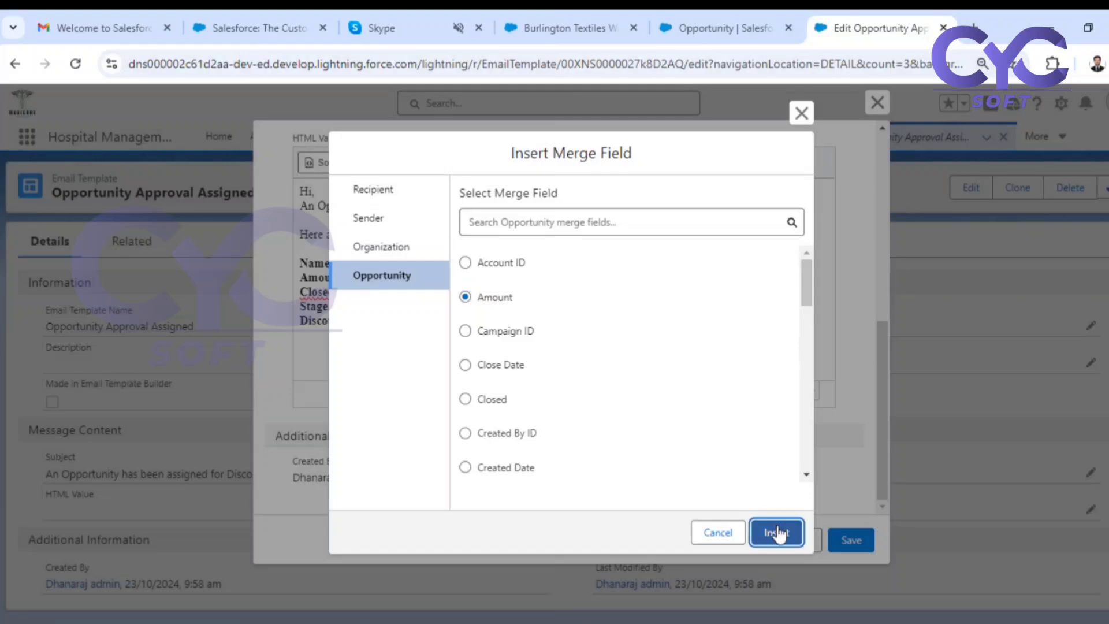
pyautogui.moveTo(507, 279); pyautogui.dragTo(356, 281)
pyautogui.hotkey('ctrl', 'b')
# Insert the Opportunity Close Date merge field after the Closedate label, with bold turned off.
pyautogui.click(373, 294)
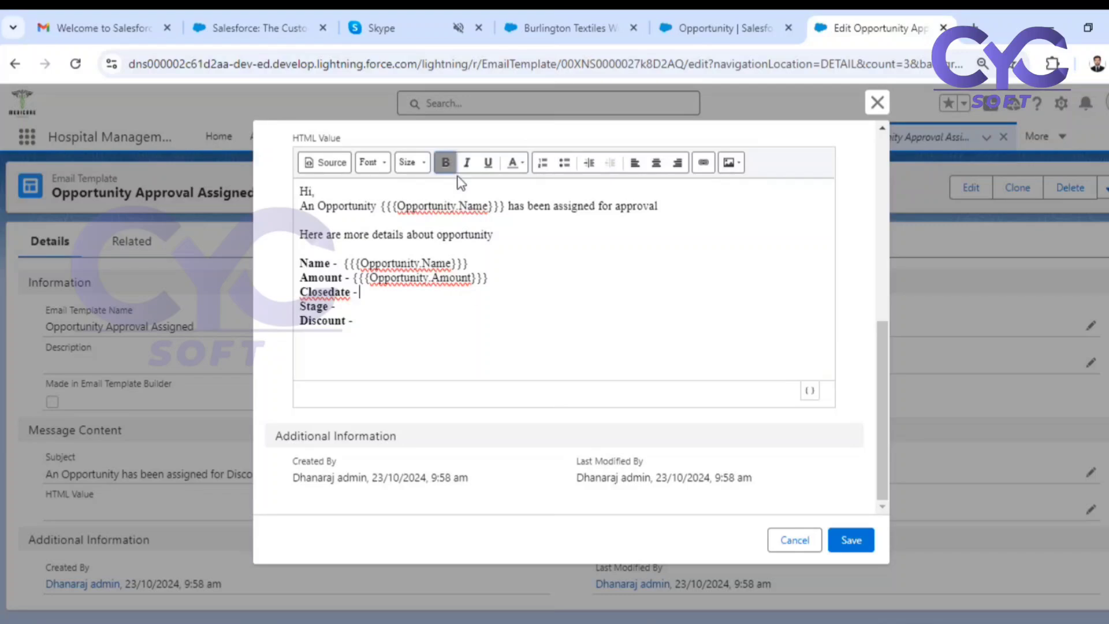
pyautogui.click(446, 163)
pyautogui.click(808, 391)
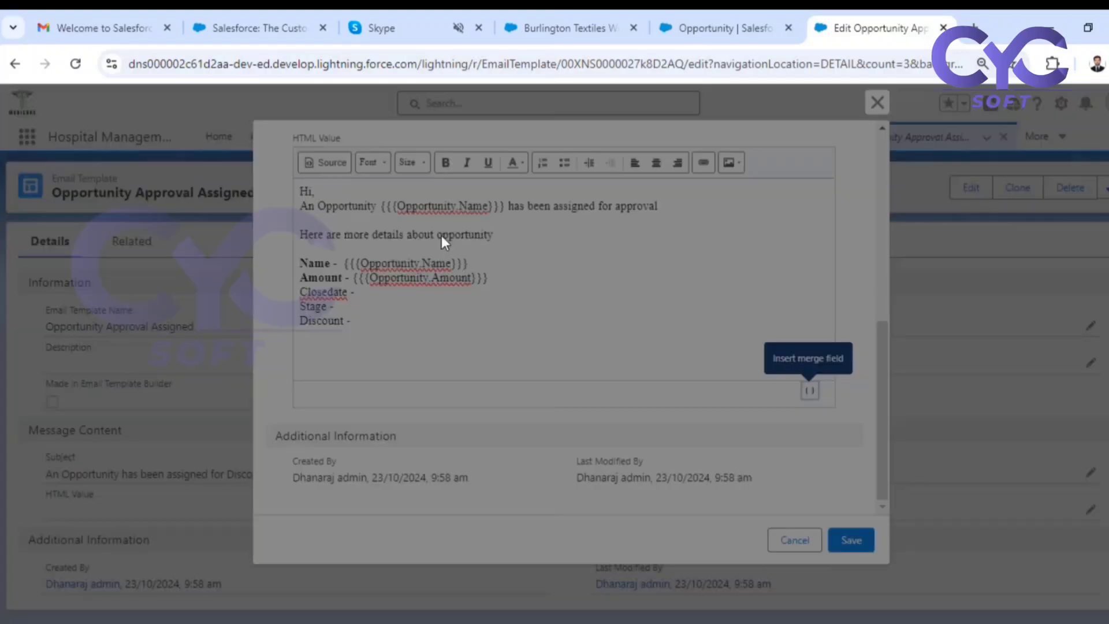
pyautogui.click(374, 281)
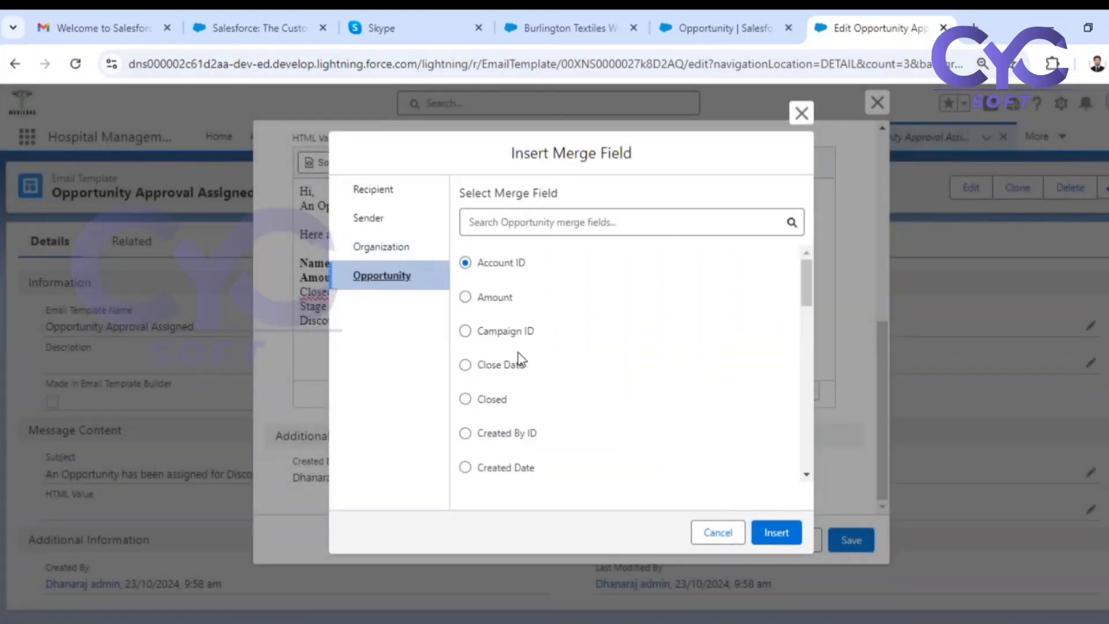
pyautogui.click(465, 365)
pyautogui.click(776, 532)
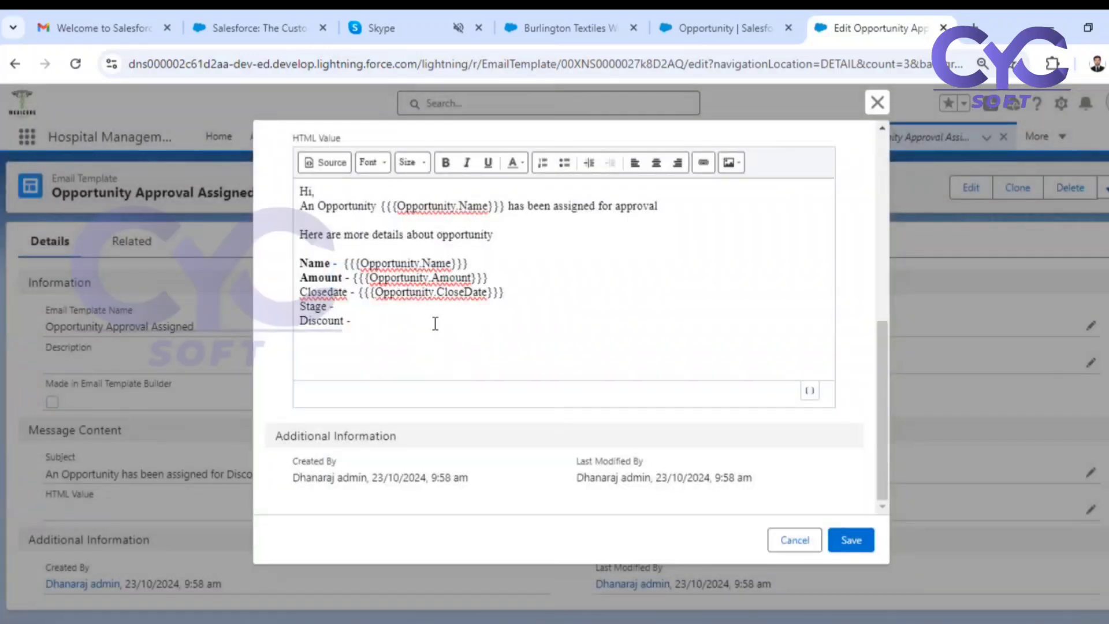
# Make the Closedate, Stage and Discount labels bold, leaving the Close Date merge field in regular weight.
pyautogui.moveTo(299, 291); pyautogui.dragTo(358, 296)
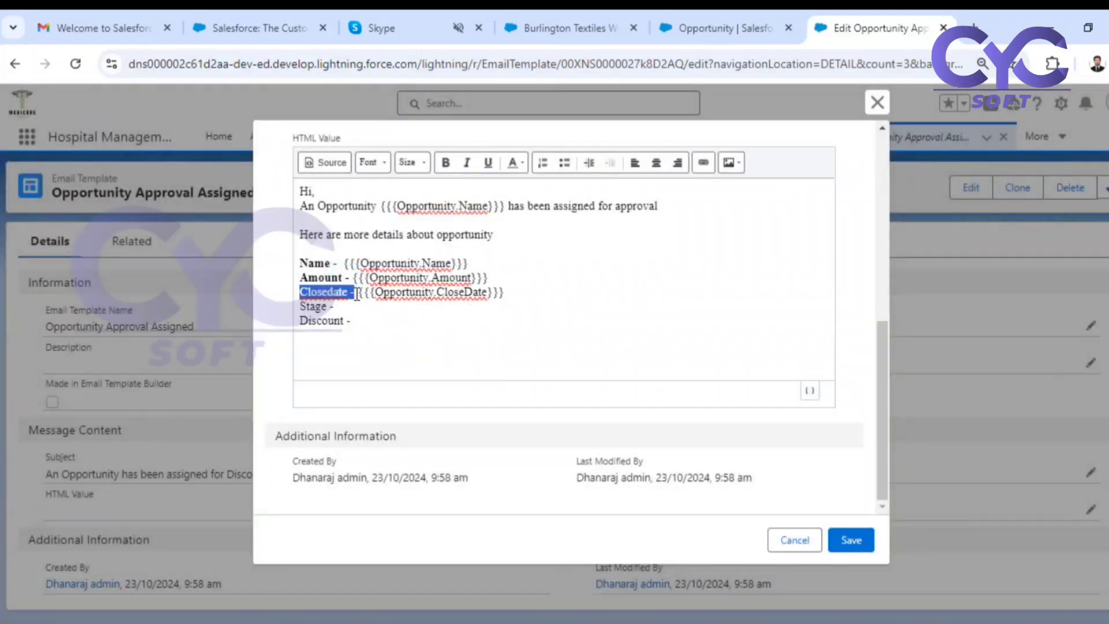
pyautogui.hotkey('ctrl', 'b')
pyautogui.click(354, 307)
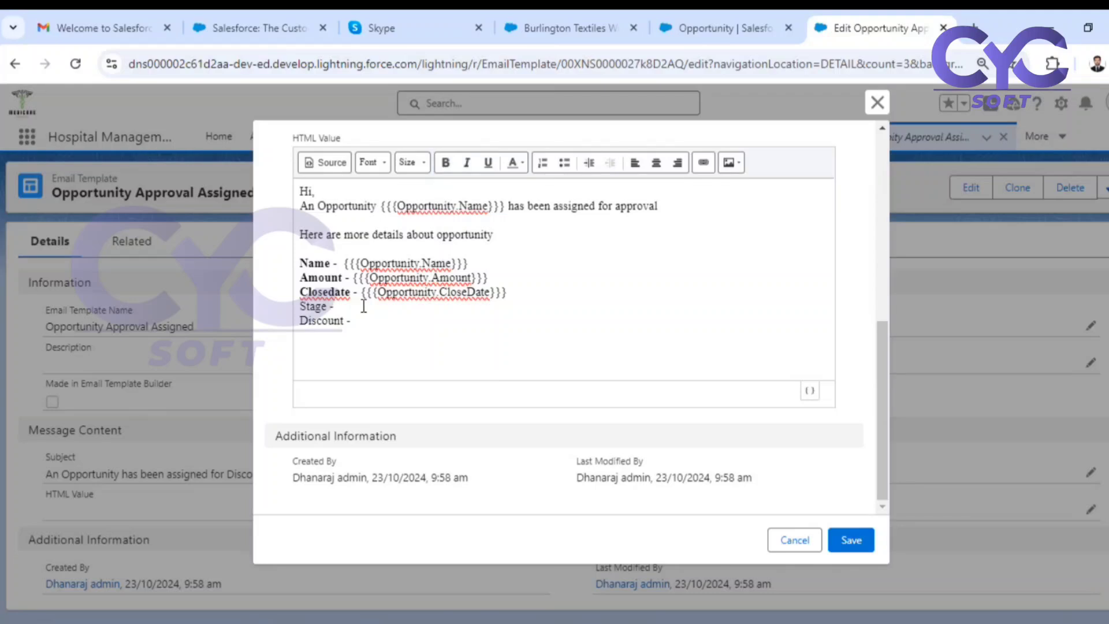
pyautogui.moveTo(352, 321); pyautogui.dragTo(299, 306)
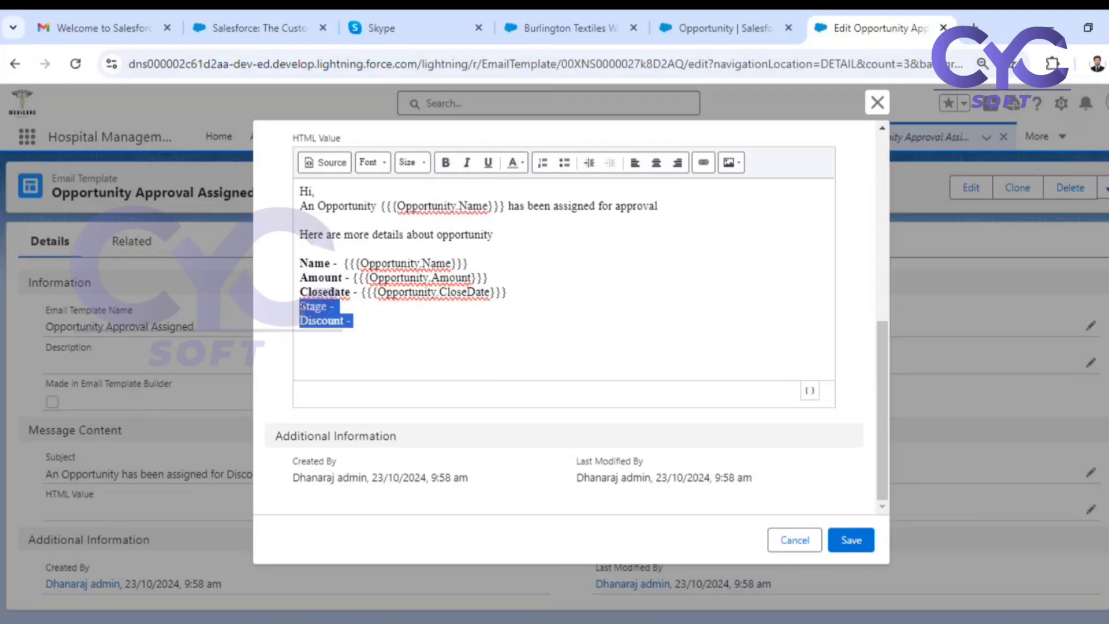
pyautogui.hotkey('ctrl', 'b')
# Insert the Opportunity Stage merge field after the Stage label and remove the bold formatting from the field.
pyautogui.click(376, 308)
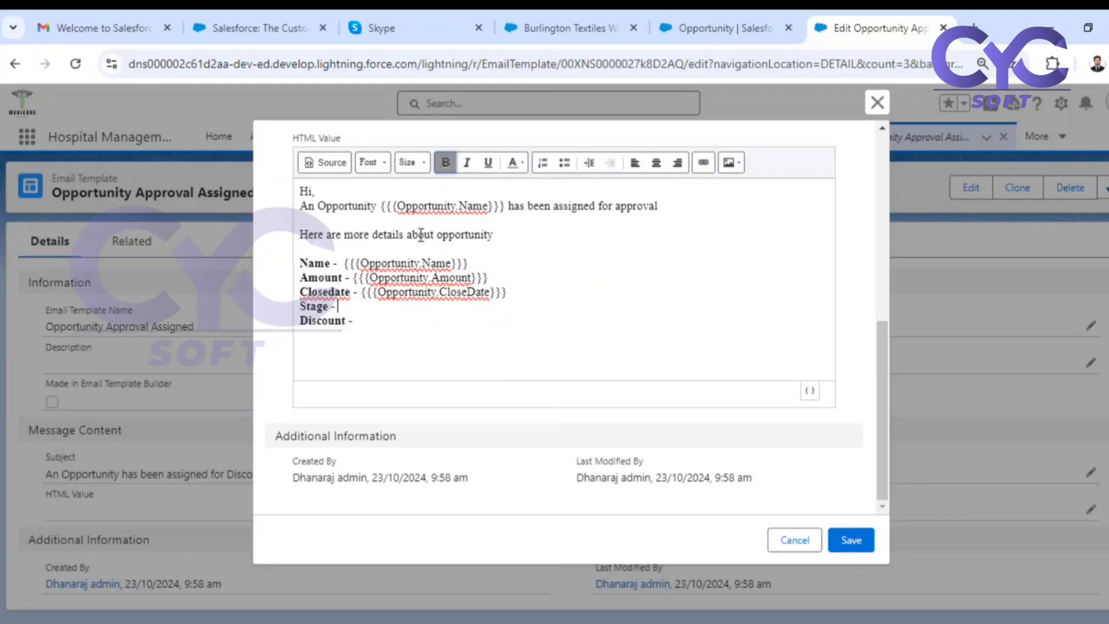
pyautogui.click(812, 391)
pyautogui.click(404, 274)
pyautogui.click(506, 220)
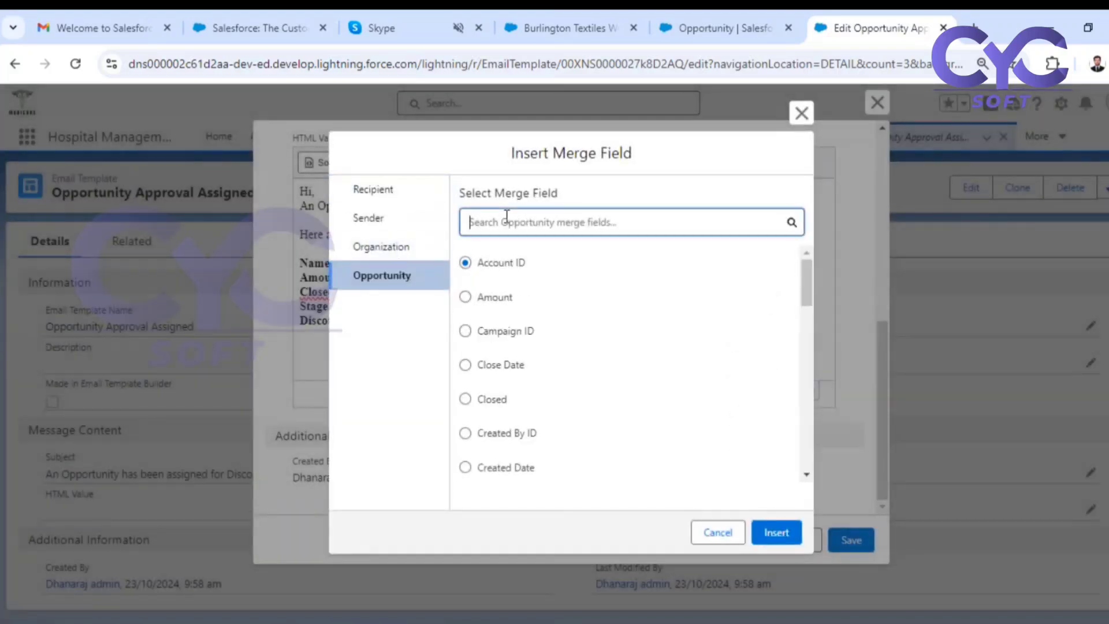
pyautogui.write('sta')
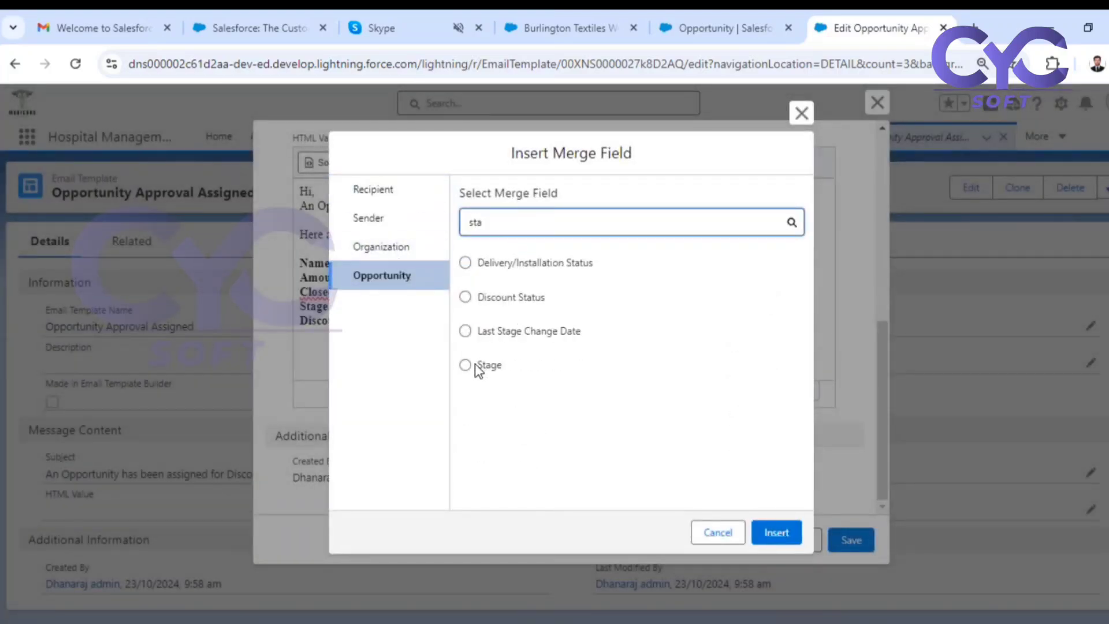
pyautogui.click(473, 365)
pyautogui.click(774, 531)
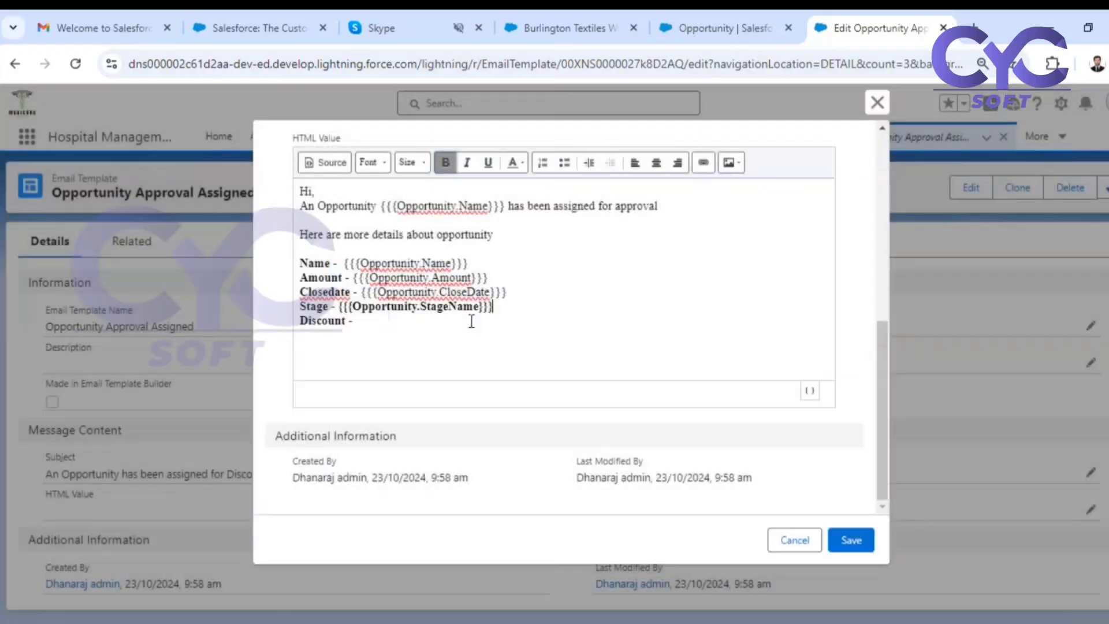
pyautogui.moveTo(493, 306); pyautogui.dragTo(339, 308)
pyautogui.hotkey('ctrl', 'b')
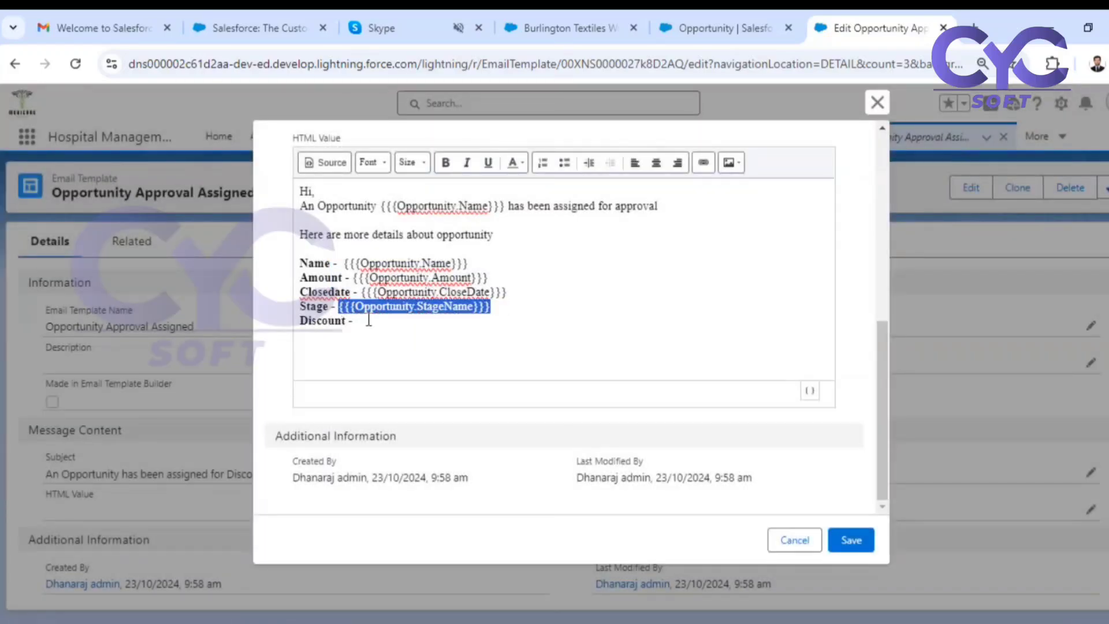
# Insert the Opportunity Discount% merge field after the Discount label and remove the bold formatting from the field.
pyautogui.click(369, 319)
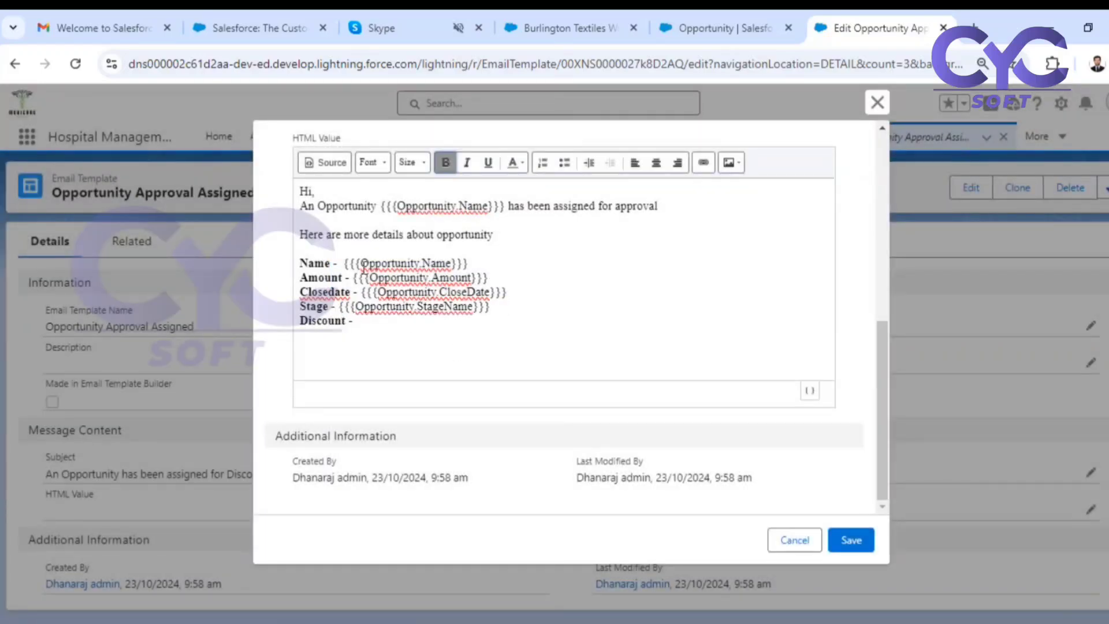
pyautogui.click(810, 392)
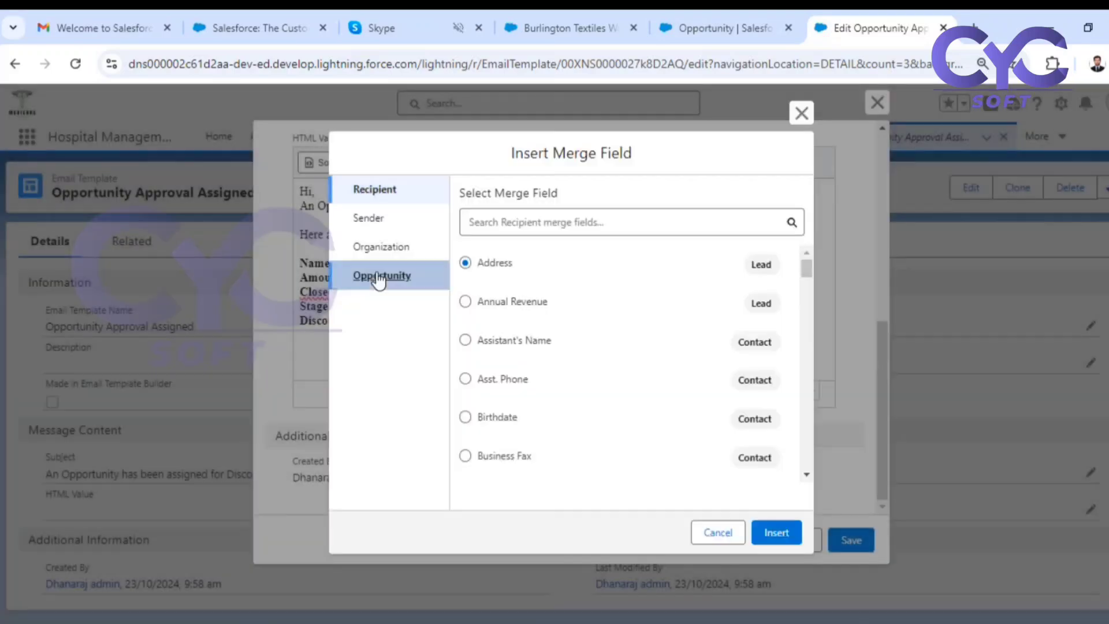
pyautogui.click(382, 275)
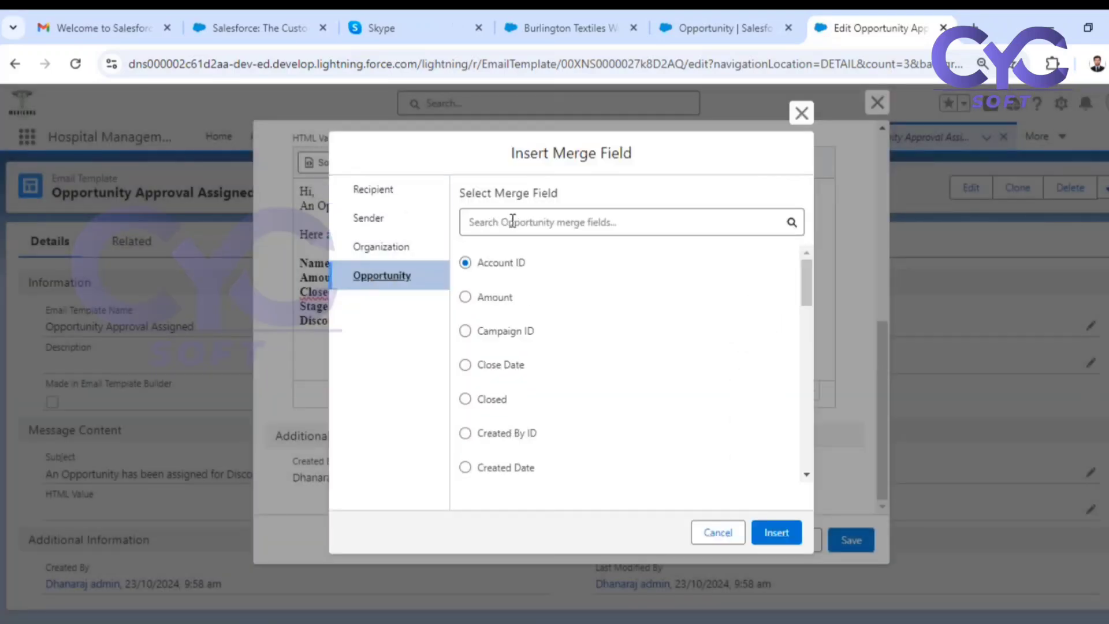
pyautogui.click(542, 220)
pyautogui.write('dis')
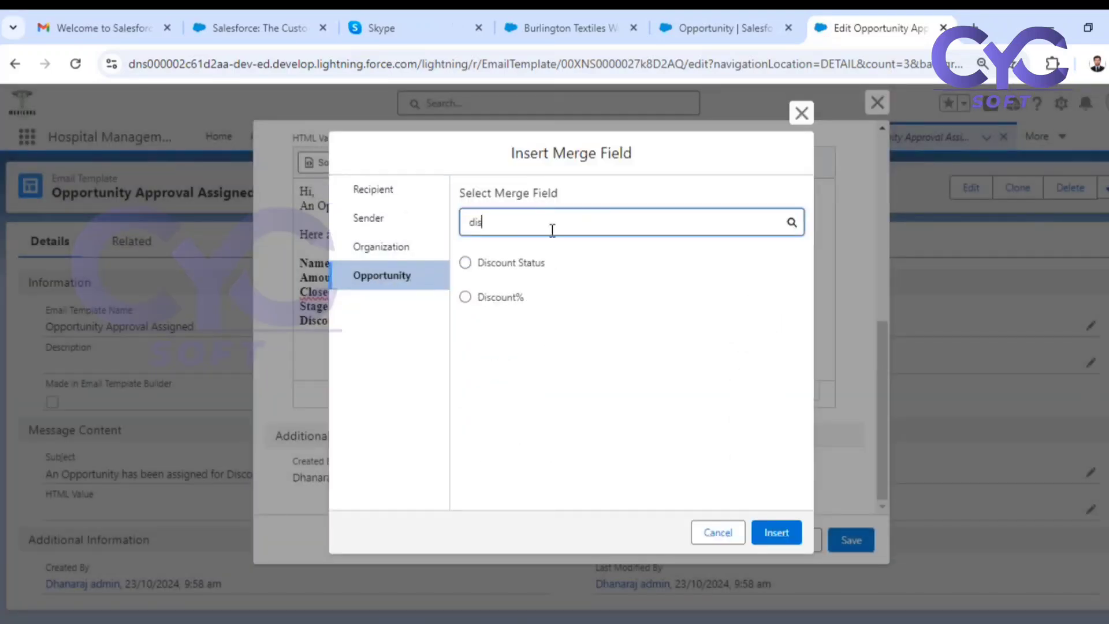
pyautogui.click(466, 297)
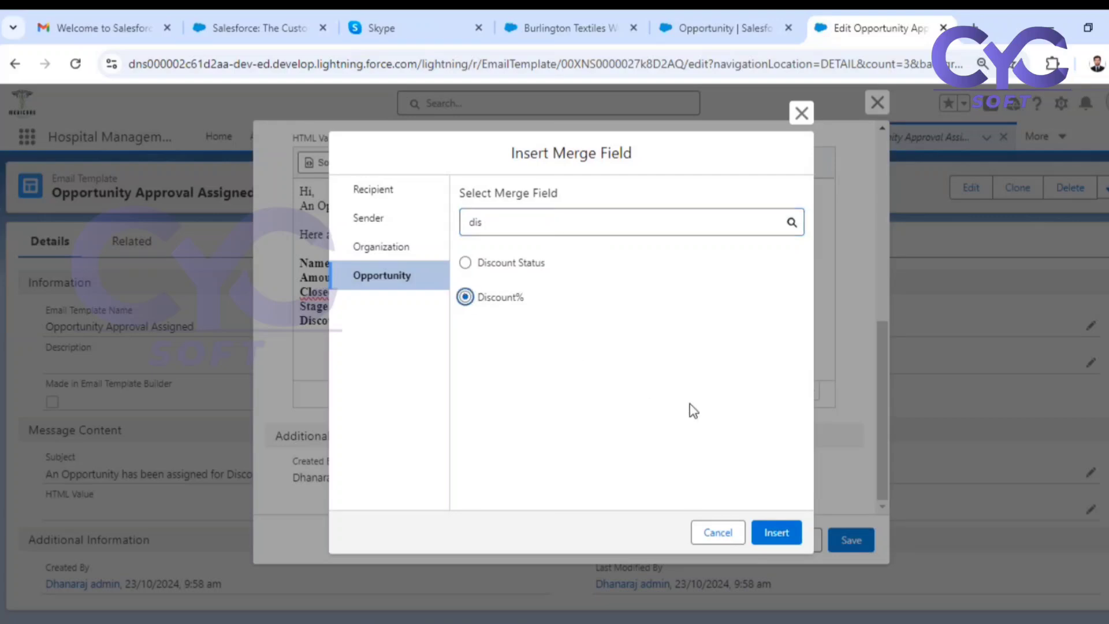
pyautogui.click(775, 531)
pyautogui.moveTo(543, 326); pyautogui.dragTo(354, 323)
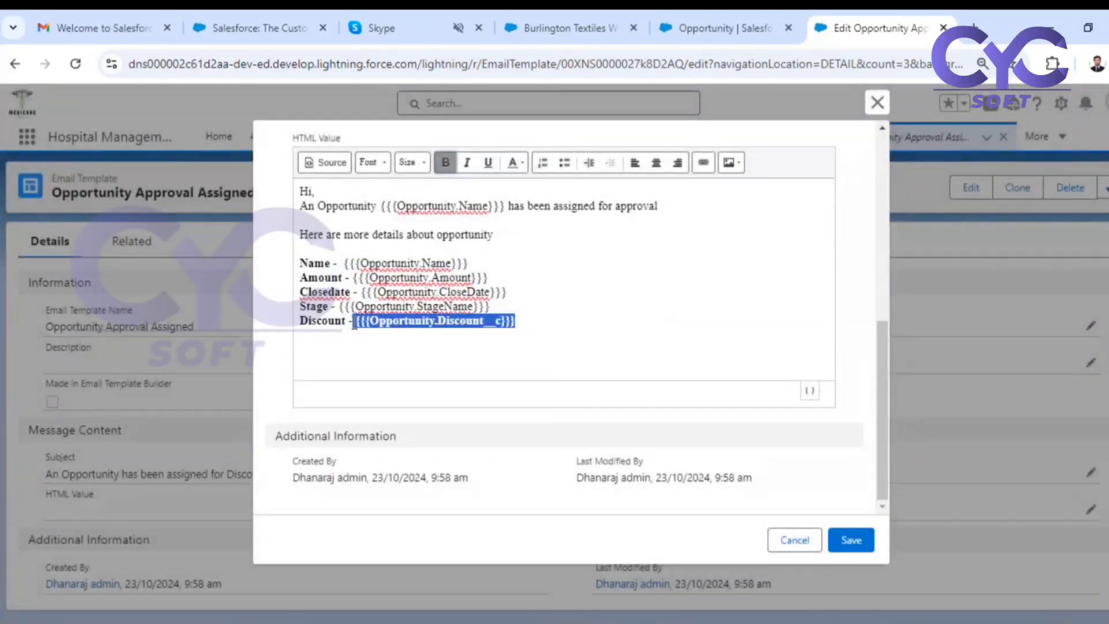
pyautogui.hotkey('ctrl', 'b')
# Below the details, add the line "You can reply APPROVE or REJECT to this email for automatic Approval".
pyautogui.click(529, 327)
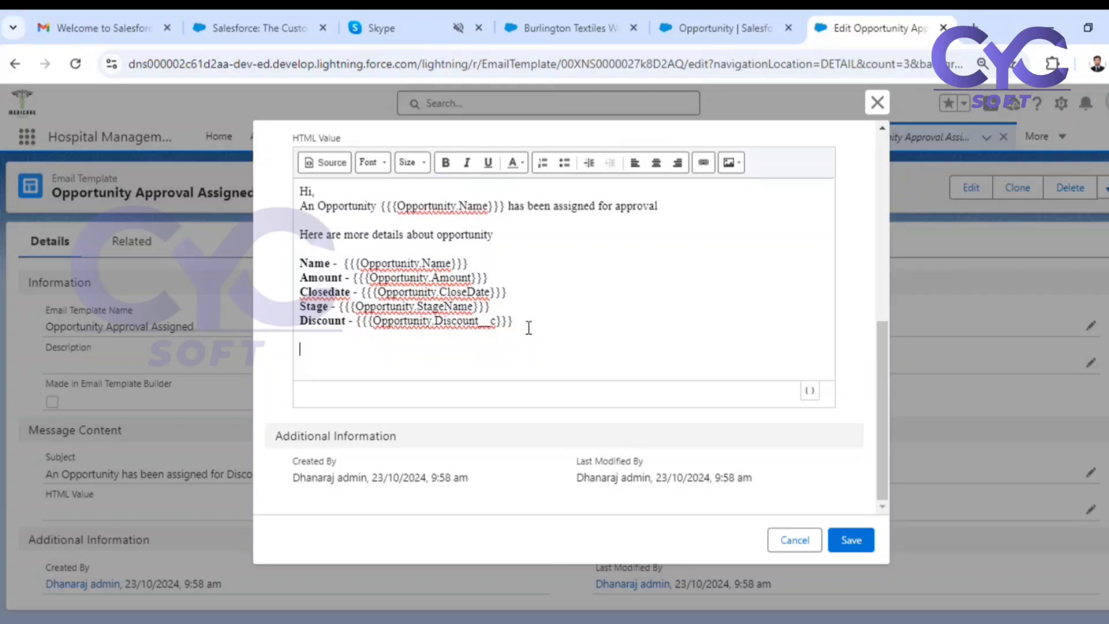
pyautogui.write('You can reply APPROVE')
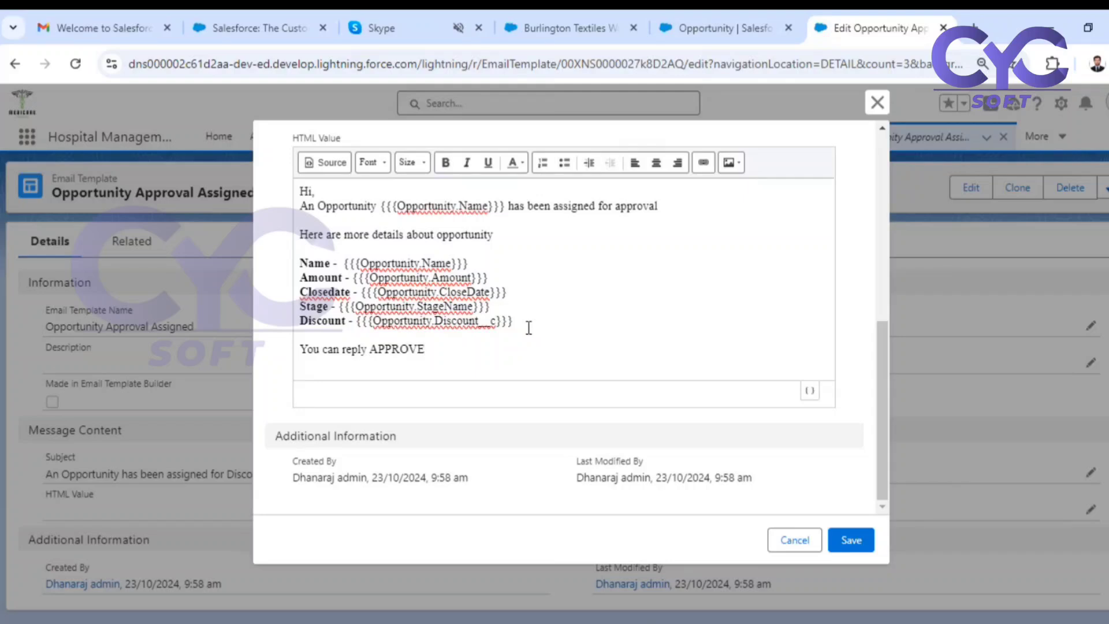
pyautogui.write(' or REJECT')
pyautogui.write('to thi')
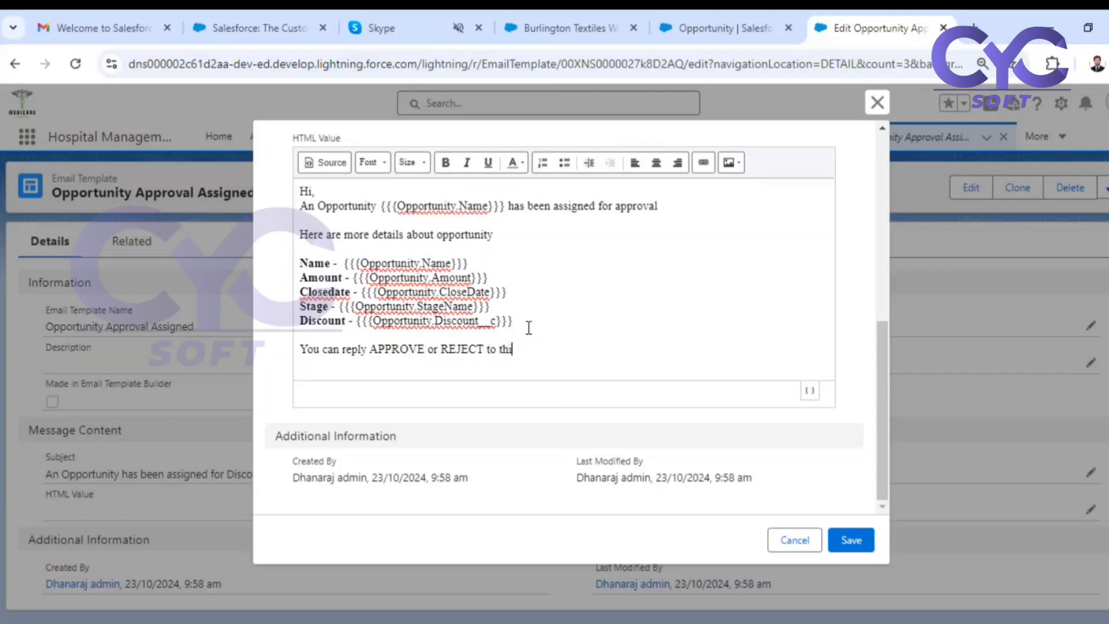
pyautogui.write('s email for automatice Approval')
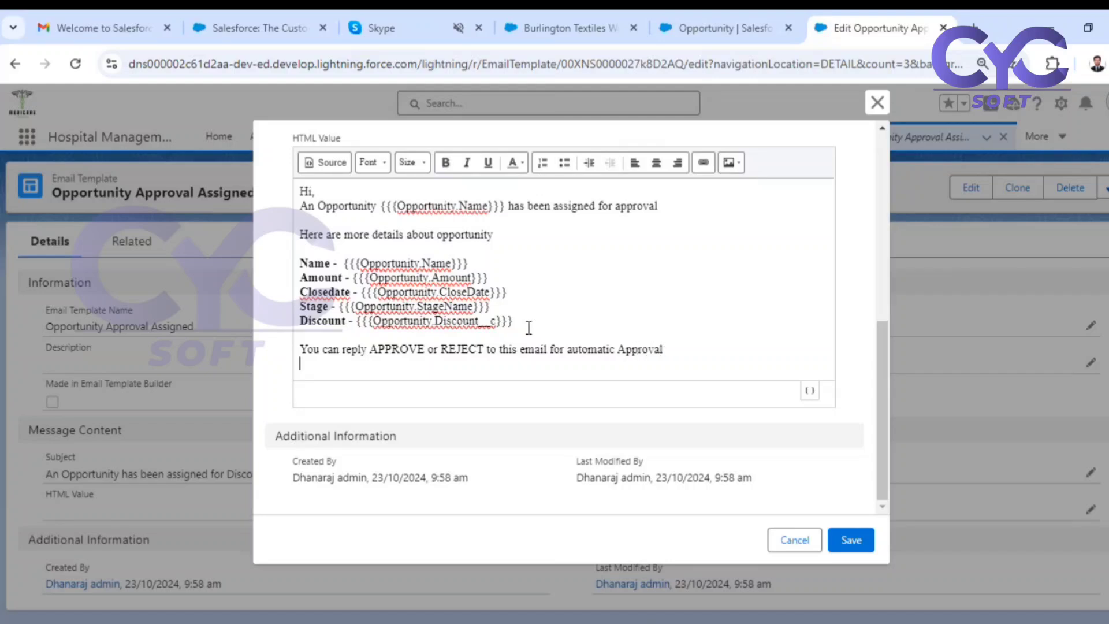
# Sign off the body with "Thanks & Regards" and "Sales Team" on separate lines and save the email template.
pyautogui.press('Return')
pyautogui.write('Thanks ')
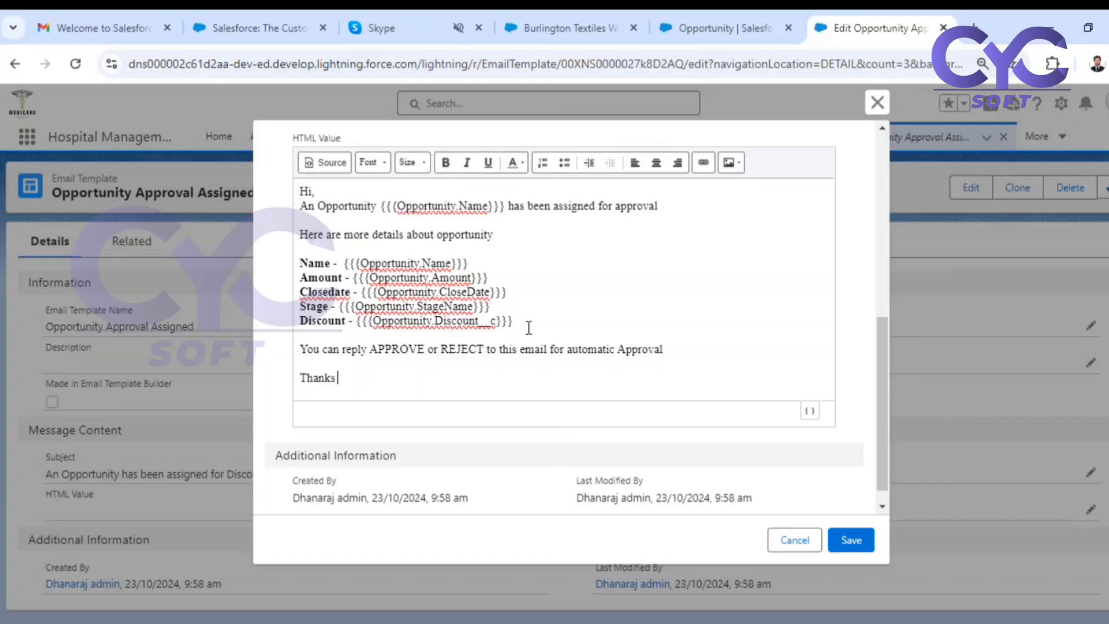
pyautogui.write('& Regards')
pyautogui.press('Return')
pyautogui.write('Sales T')
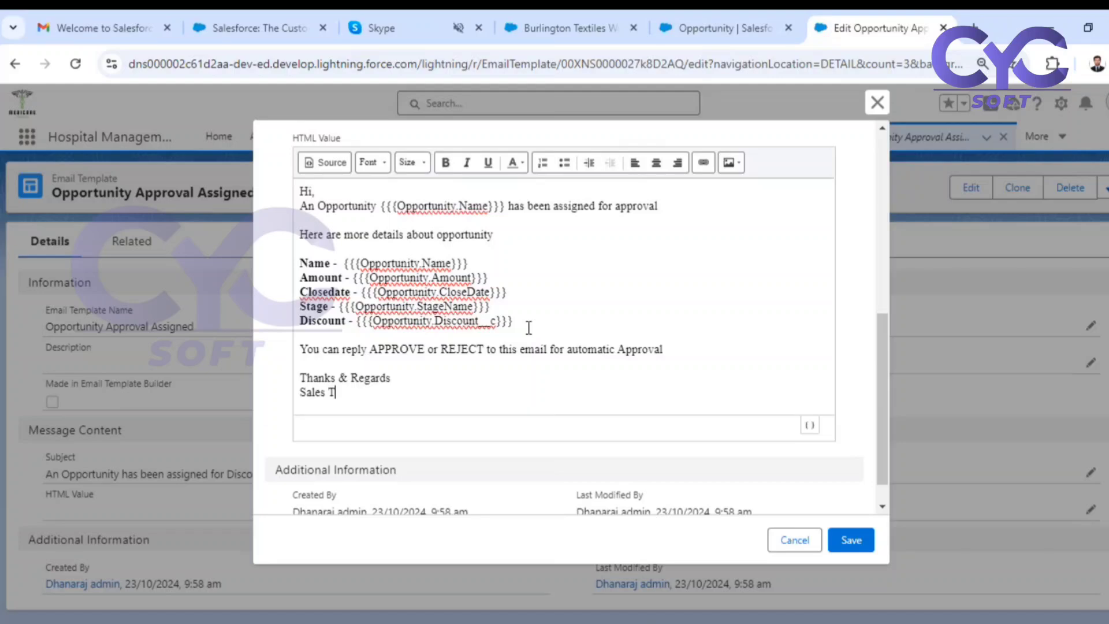
pyautogui.write('eam')
pyautogui.scroll(2, 511, 298)
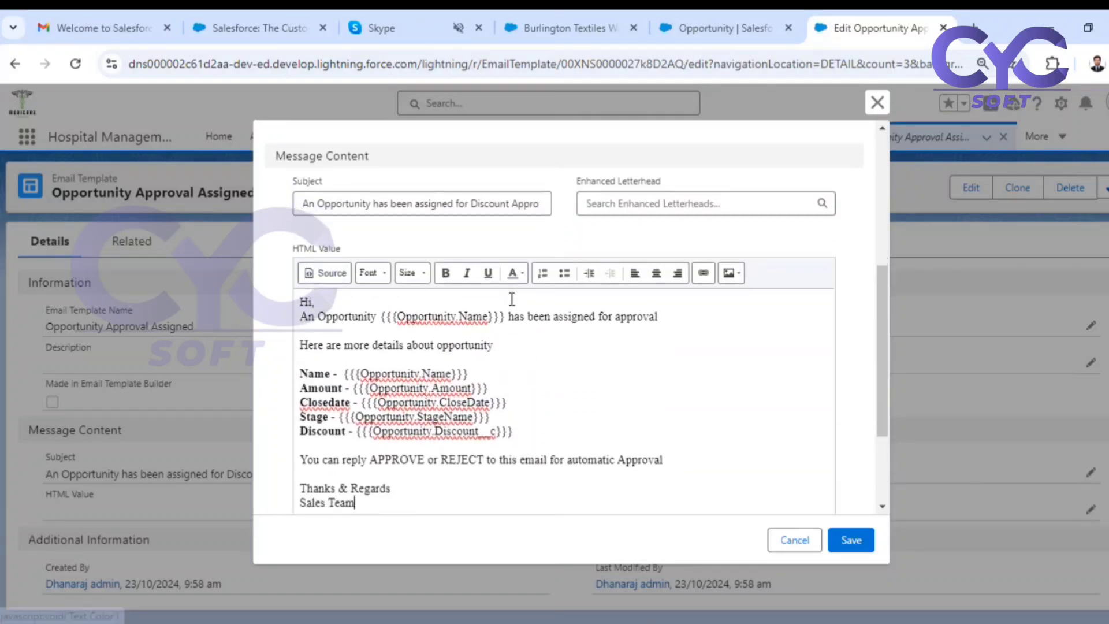
pyautogui.scroll(-1, 512, 298)
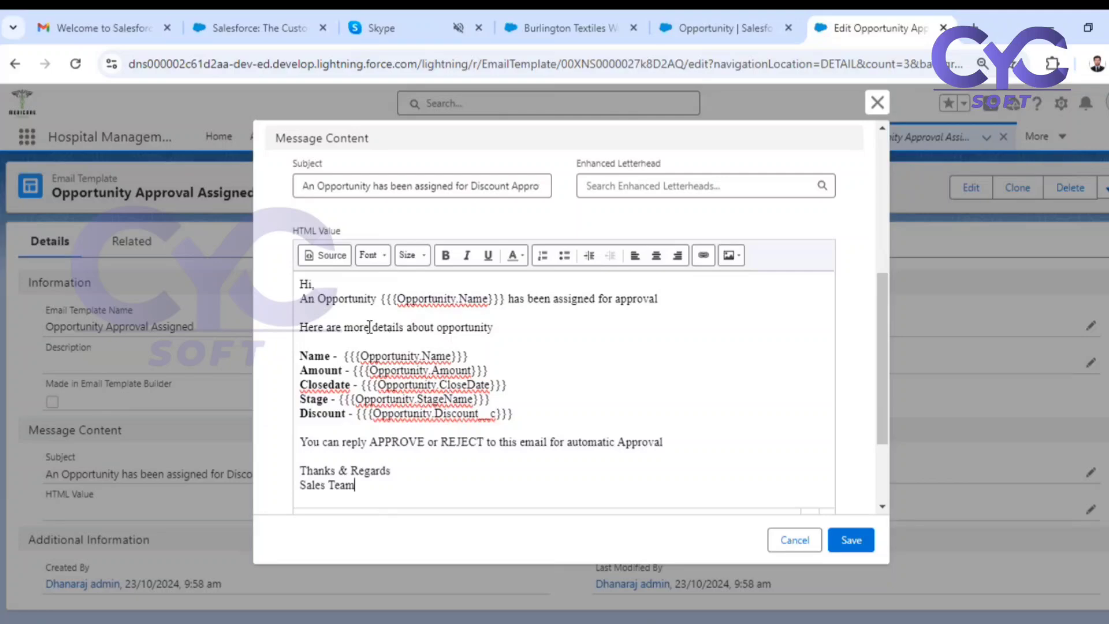
pyautogui.click(858, 549)
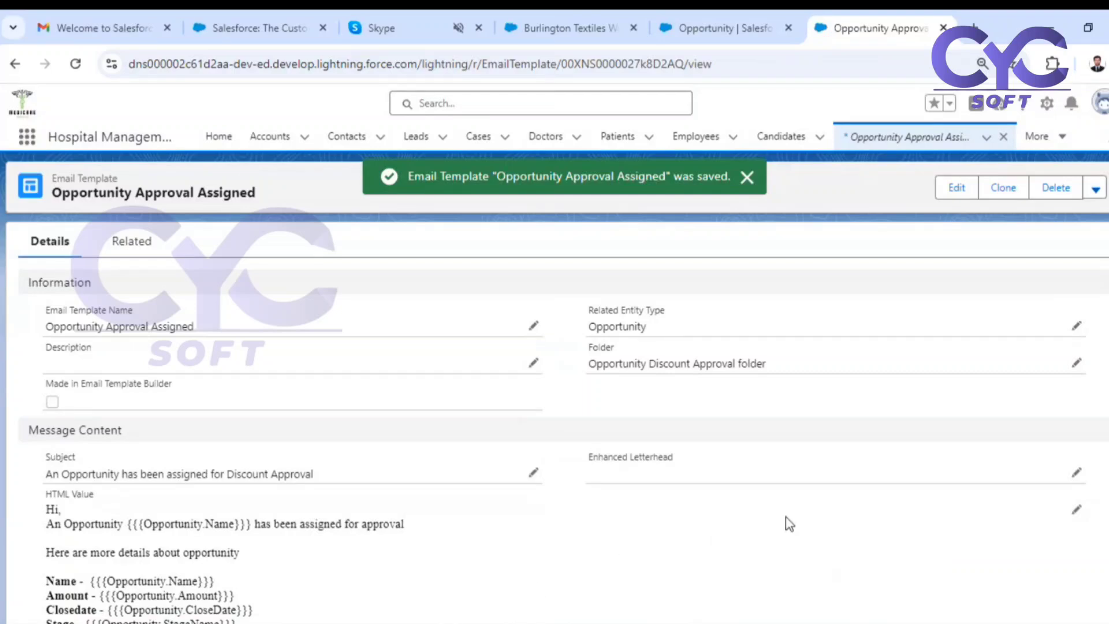
# Clone the Opportunity Approval Assigned template and name the copy "Opportunity Approval Approved".
pyautogui.click(1000, 193)
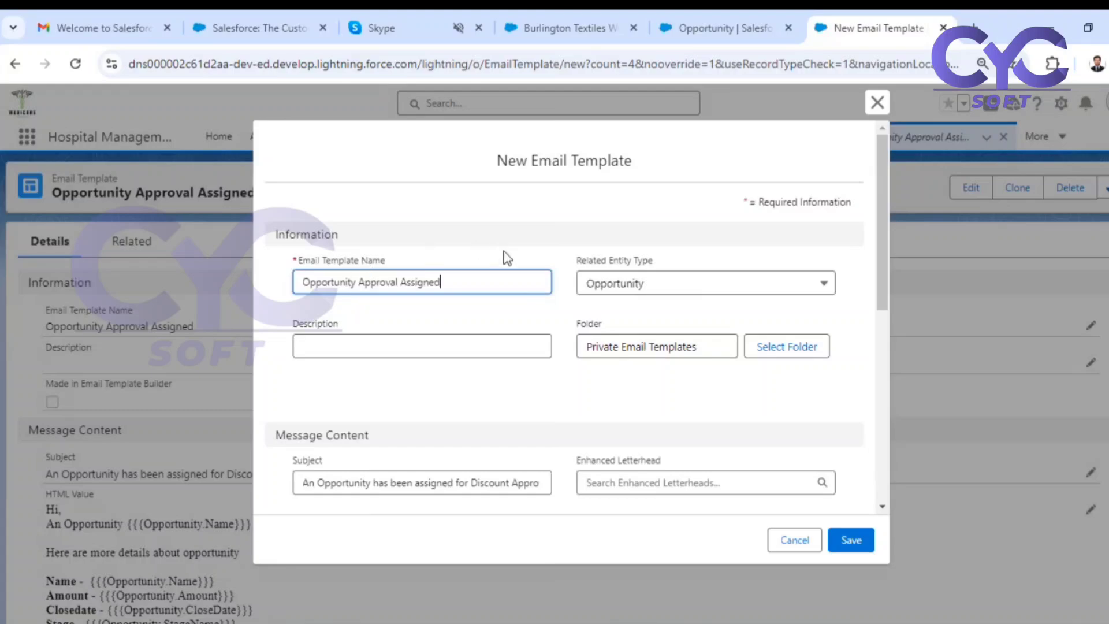
pyautogui.click(878, 102)
pyautogui.click(1011, 187)
pyautogui.doubleClick(435, 283)
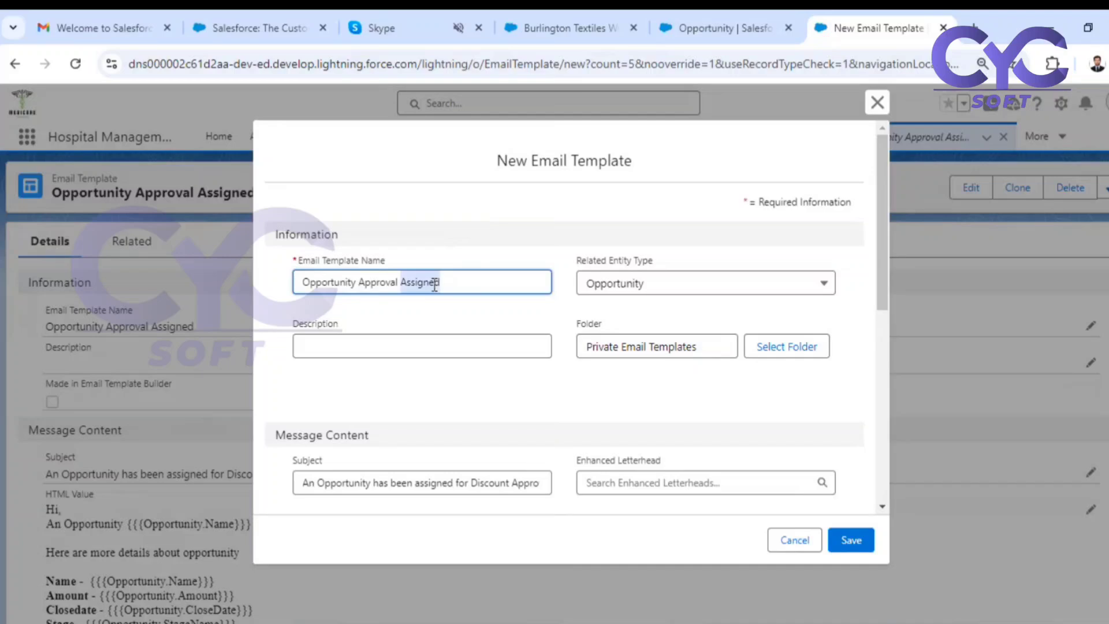
pyautogui.write('Approve')
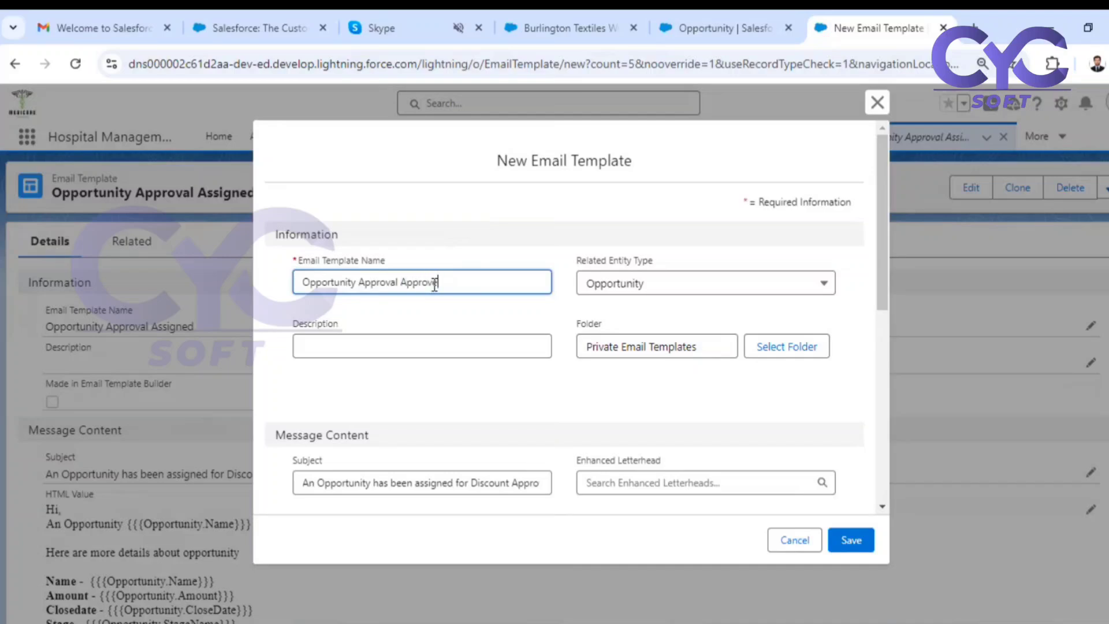
# Store the cloned template in the Opportunity Discount Approval folder.
pyautogui.click(768, 342)
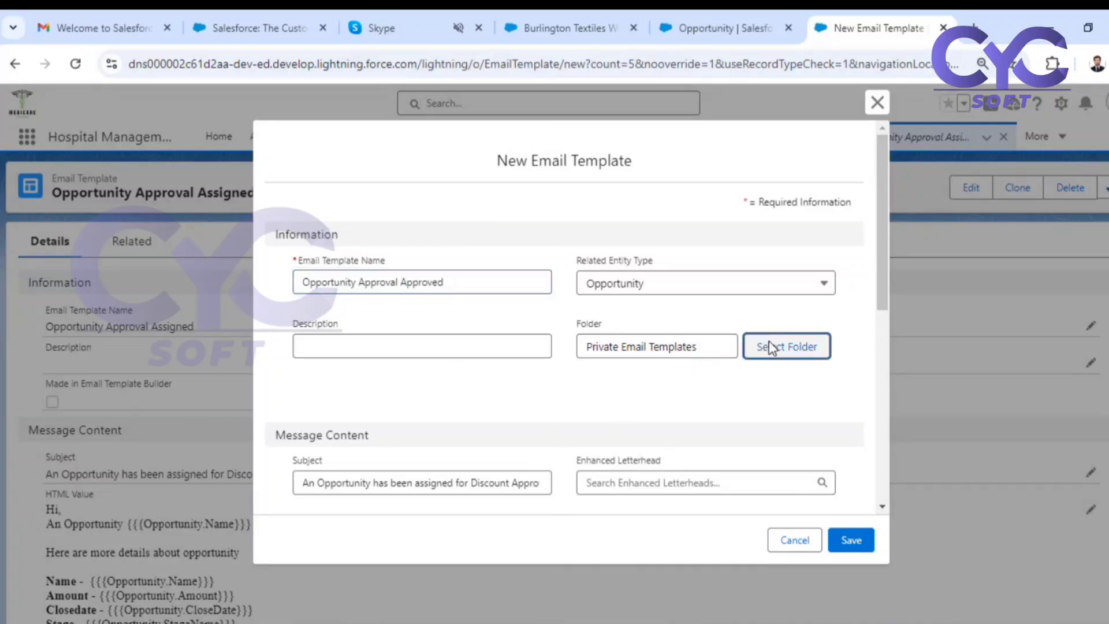
pyautogui.click(671, 290)
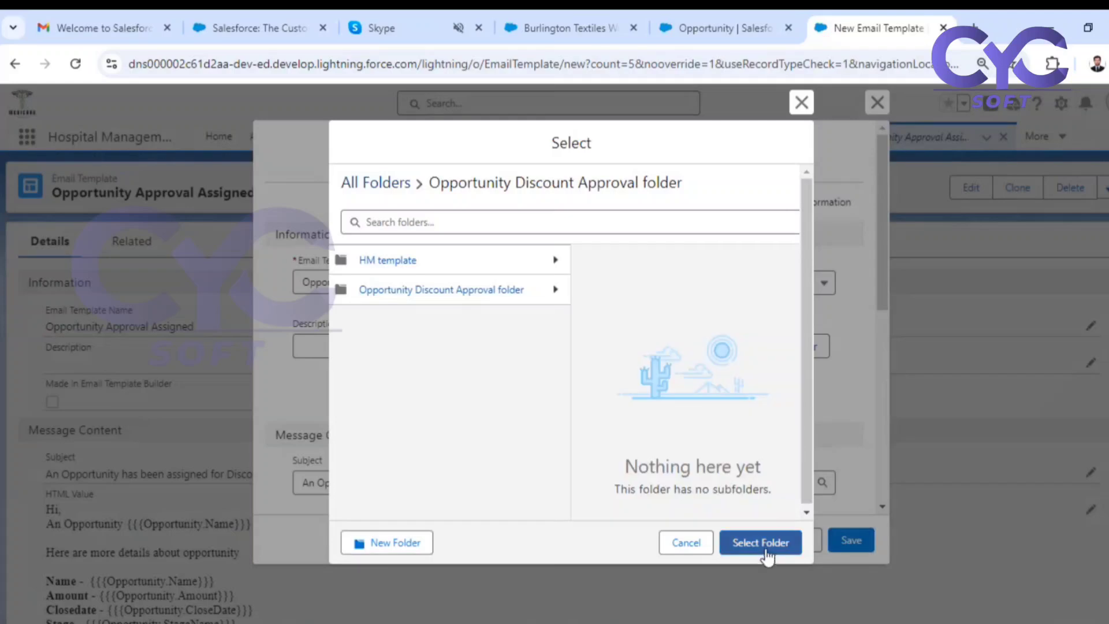
pyautogui.click(768, 542)
# Change the cloned template's subject to "An Opportunity Discount Approval Approved".
pyautogui.scroll(-3, 657, 398)
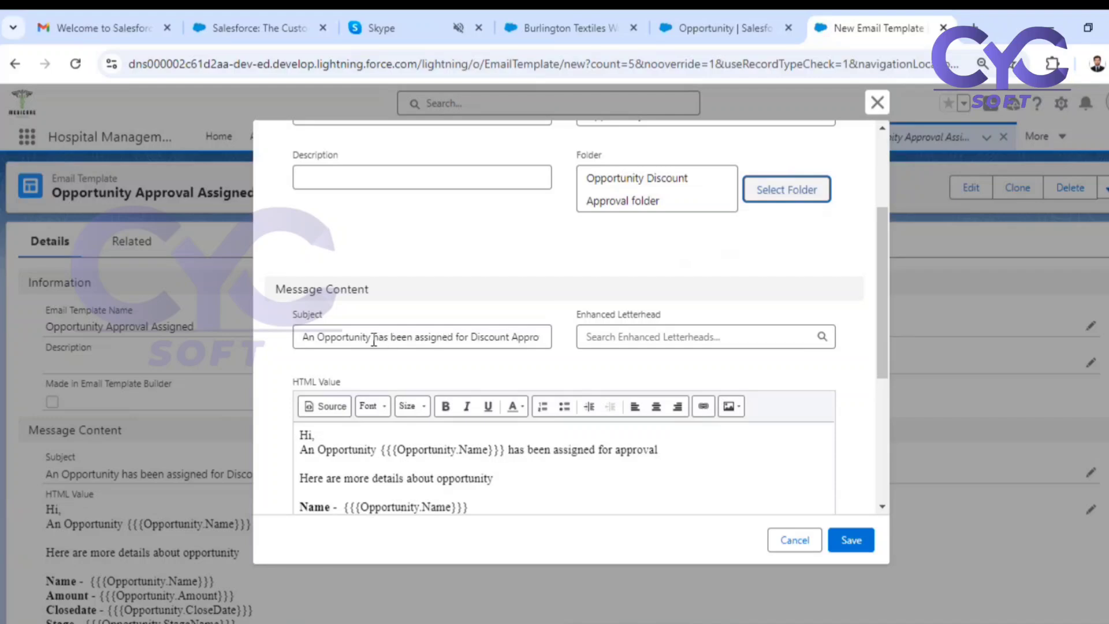
pyautogui.moveTo(373, 339); pyautogui.dragTo(468, 337)
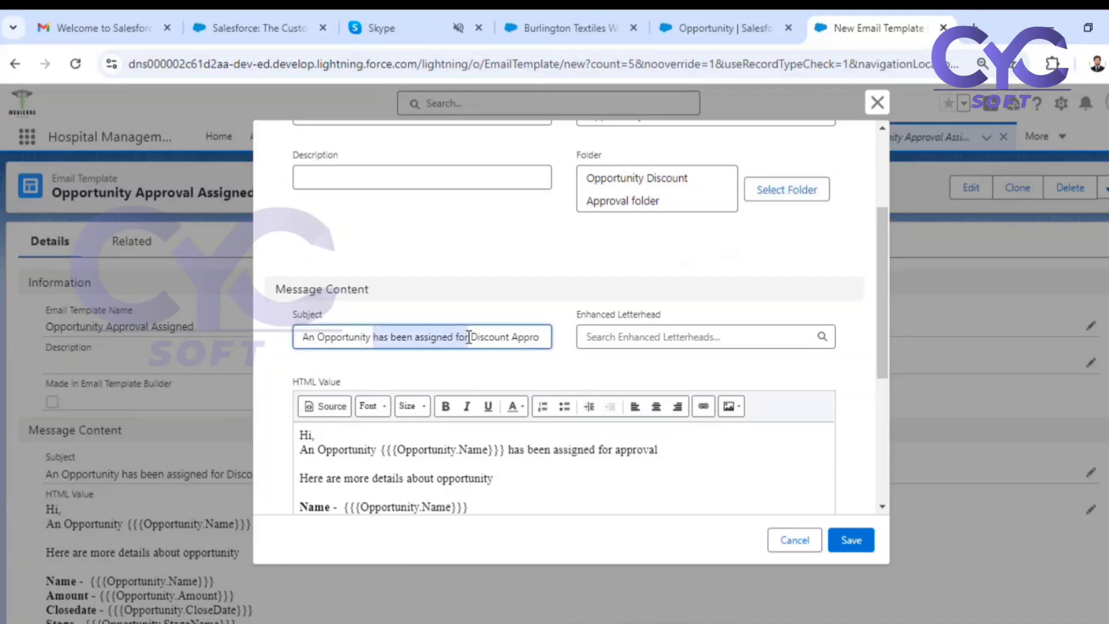
pyautogui.press('BackSpace')
pyautogui.scroll(2, 469, 337)
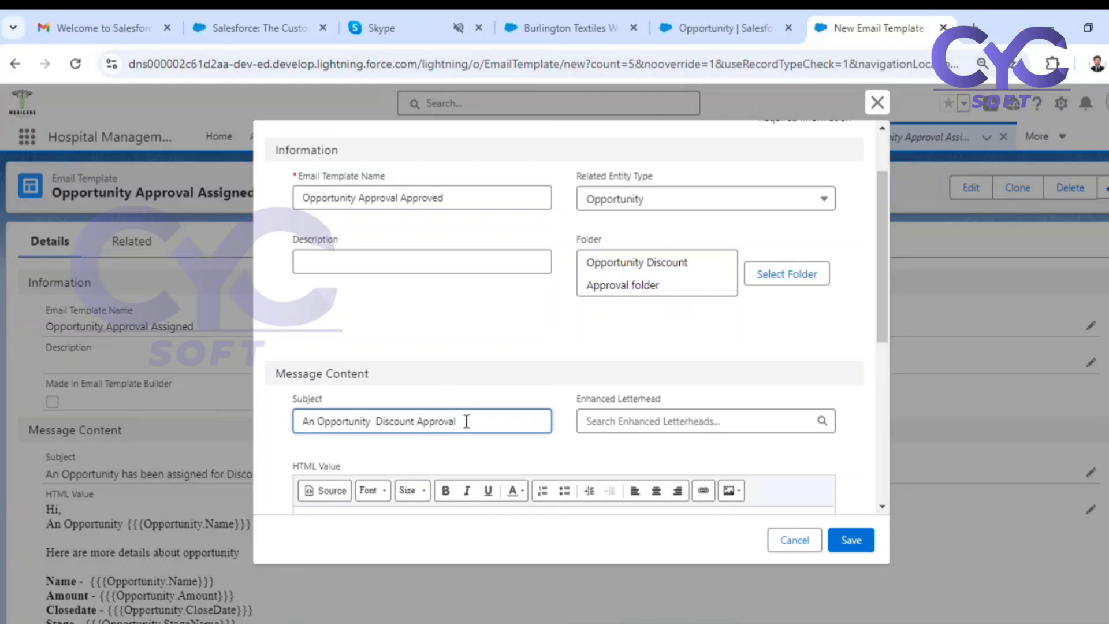
pyautogui.write('Approved')
pyautogui.scroll(-4, 507, 415)
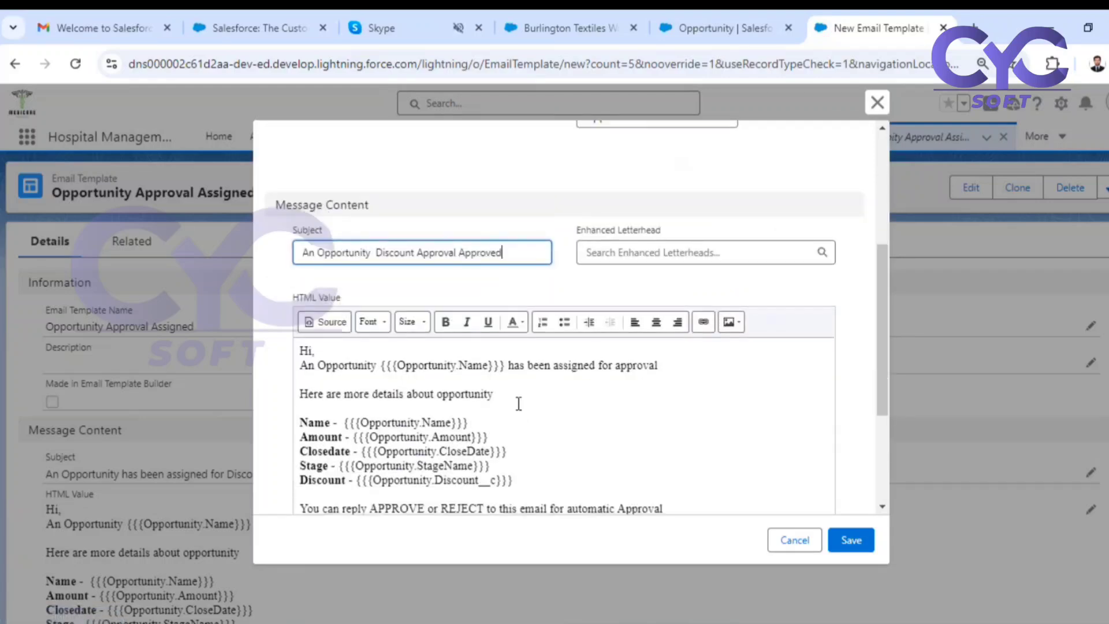
# Add a separate "Congratulations...!!!" line below the "Hi," greeting in the cloned template's body.
pyautogui.click(335, 351)
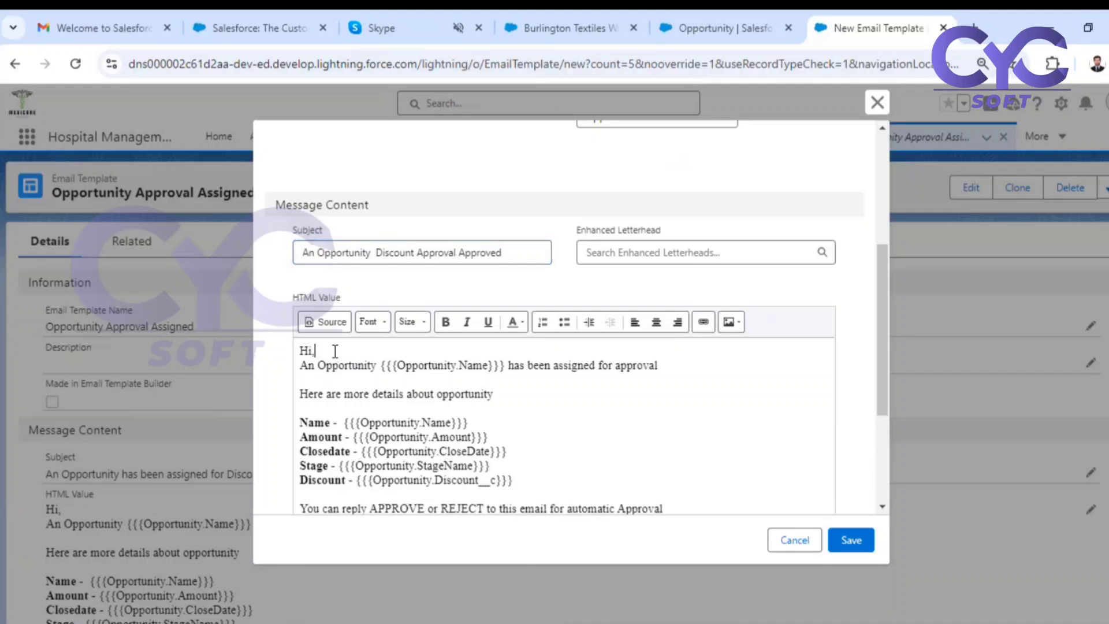
pyautogui.press('Return')
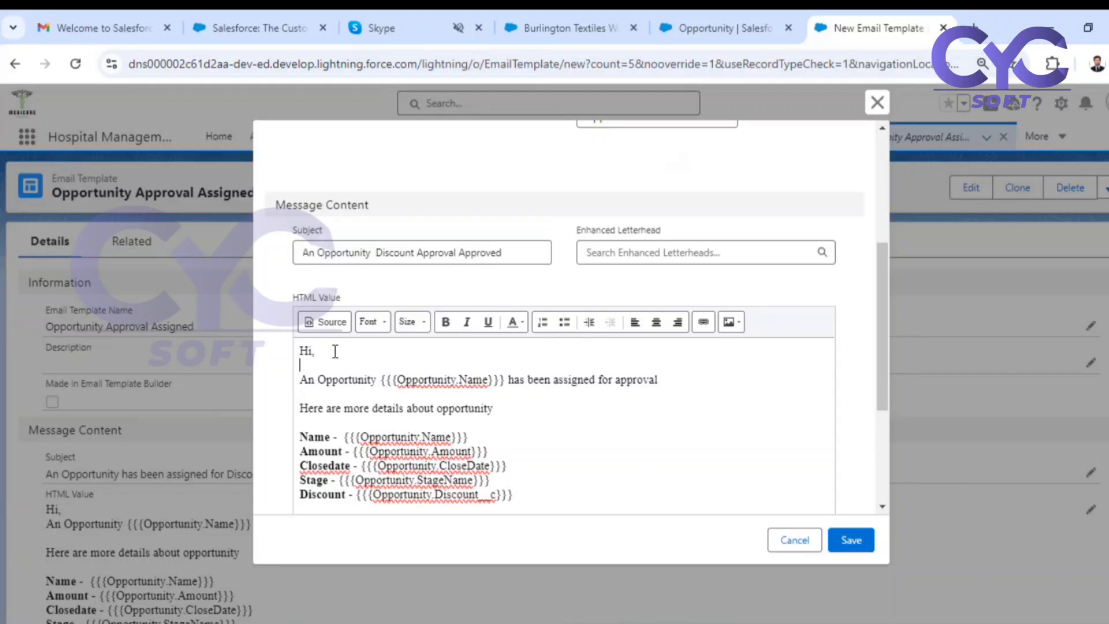
pyautogui.press('Return')
pyautogui.write('Congra')
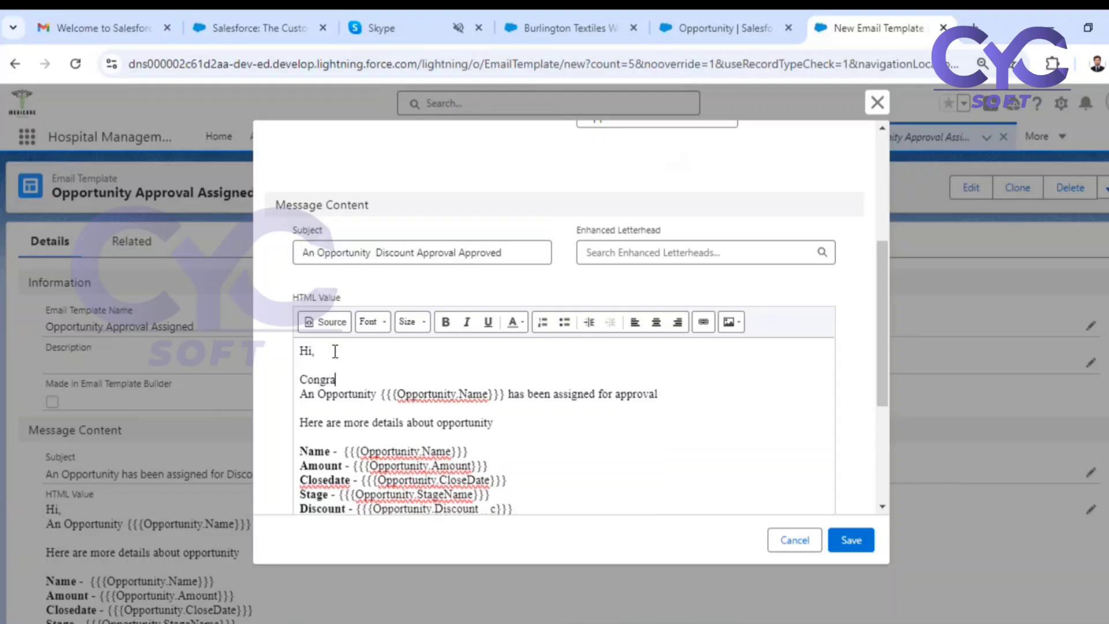
pyautogui.write('tulations...!!!')
pyautogui.press('Return')
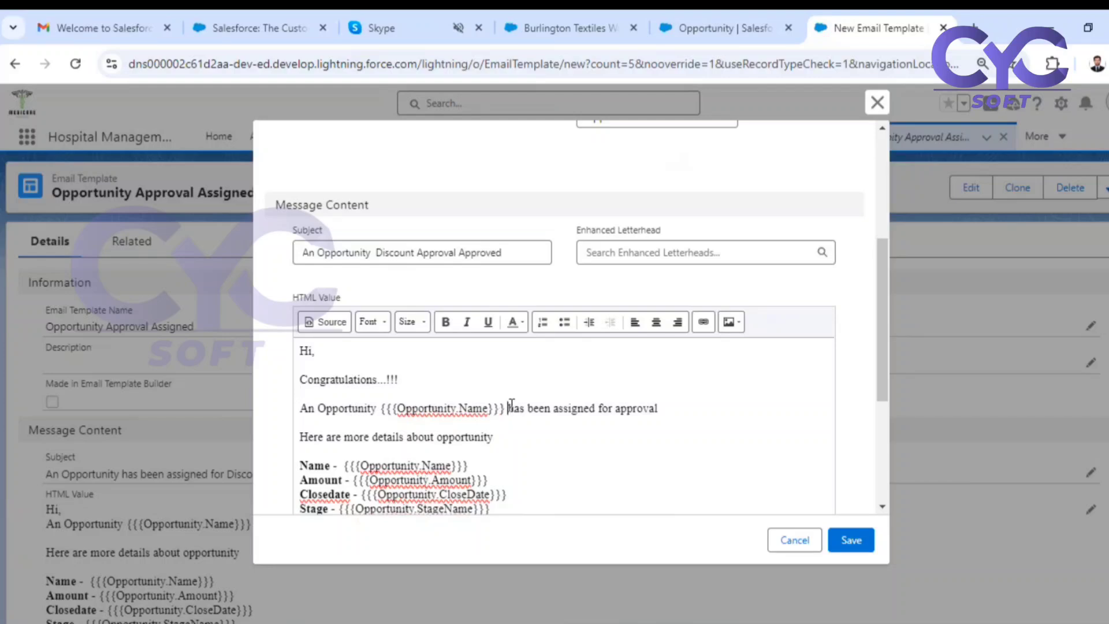
# Reword the sentence after the Opportunity Name merge field to say "discount has been approved".
pyautogui.write('discount')
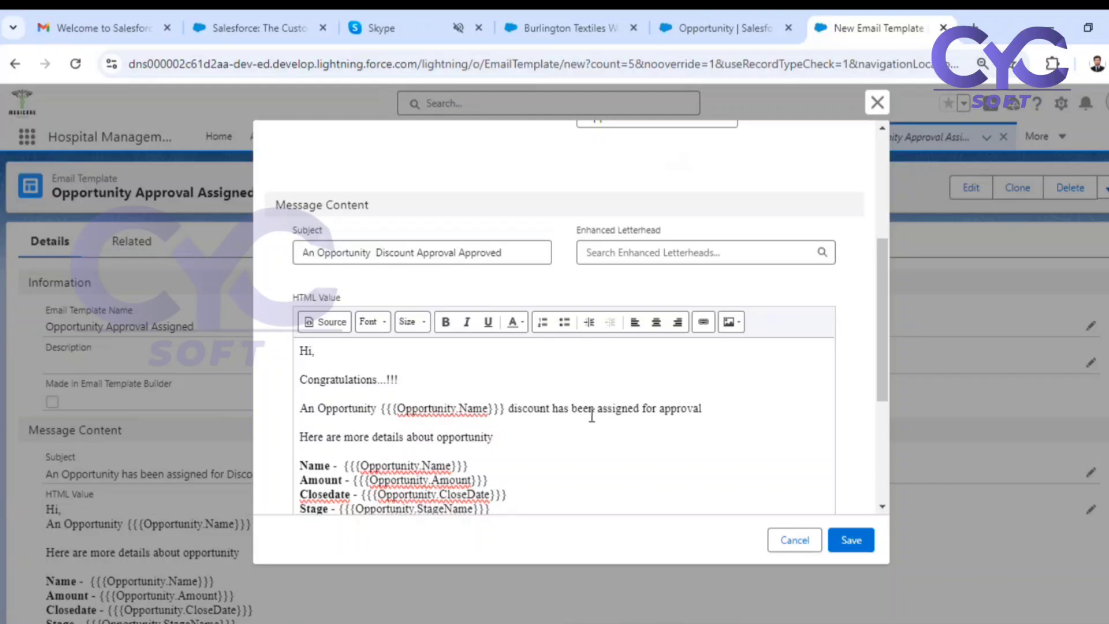
pyautogui.moveTo(597, 407); pyautogui.dragTo(701, 405)
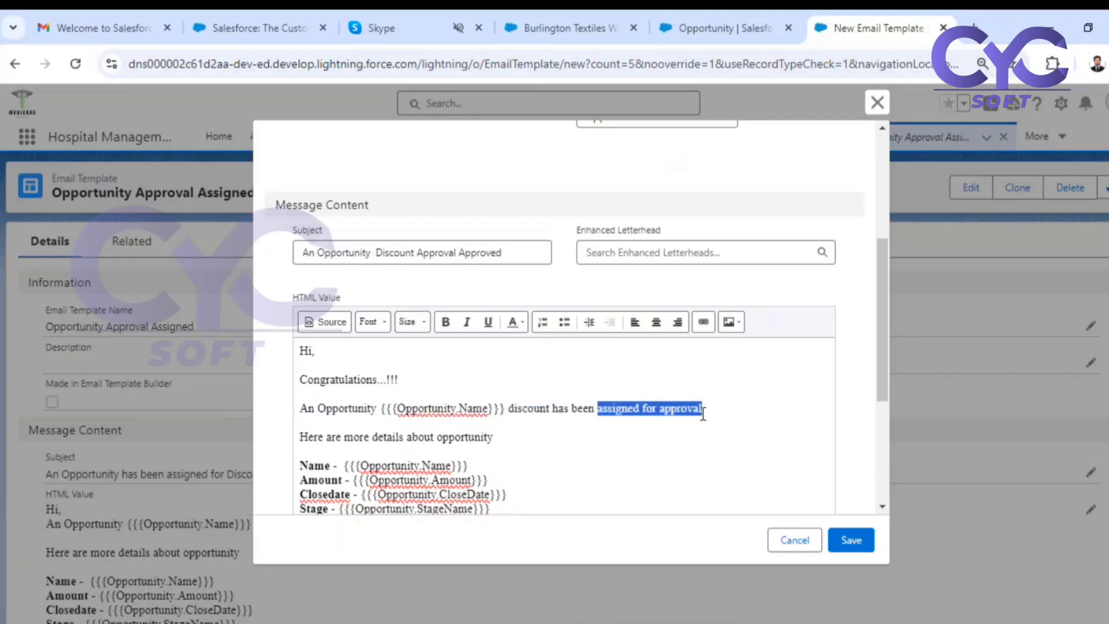
pyautogui.write('approved')
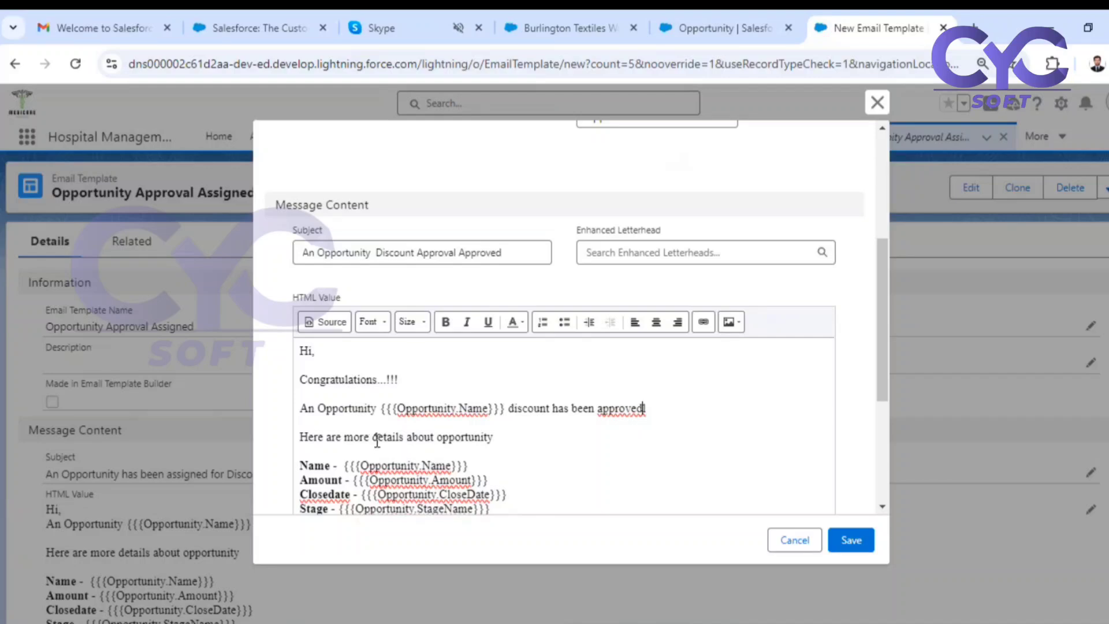
# Delete the line about replying APPROVE or REJECT for automatic approval from the email body.
pyautogui.scroll(-3, 504, 449)
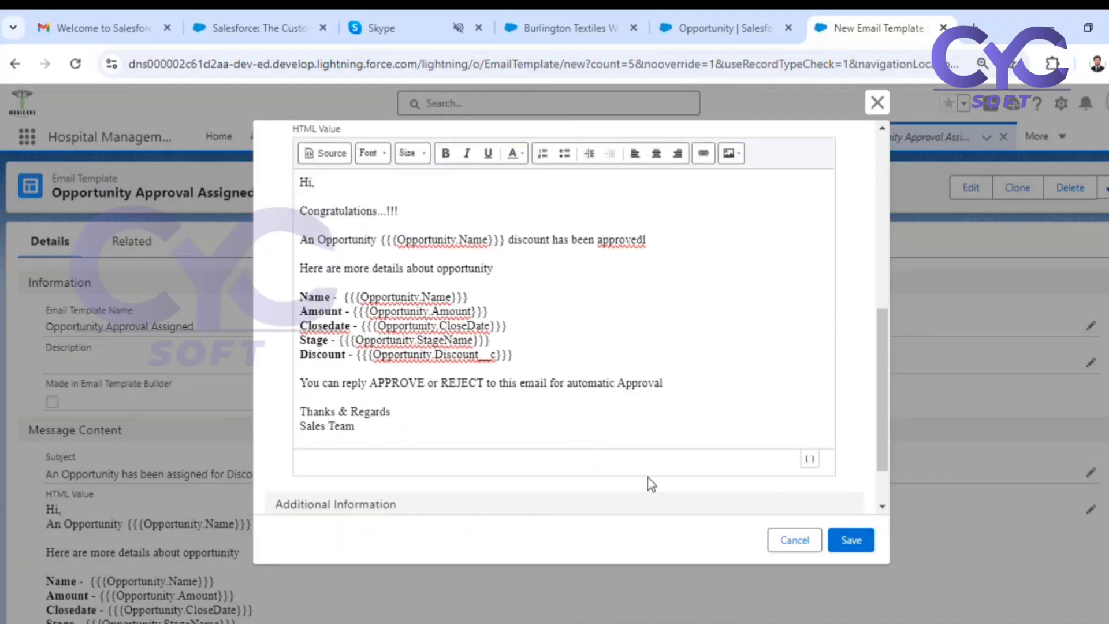
pyautogui.moveTo(681, 384); pyautogui.dragTo(297, 384)
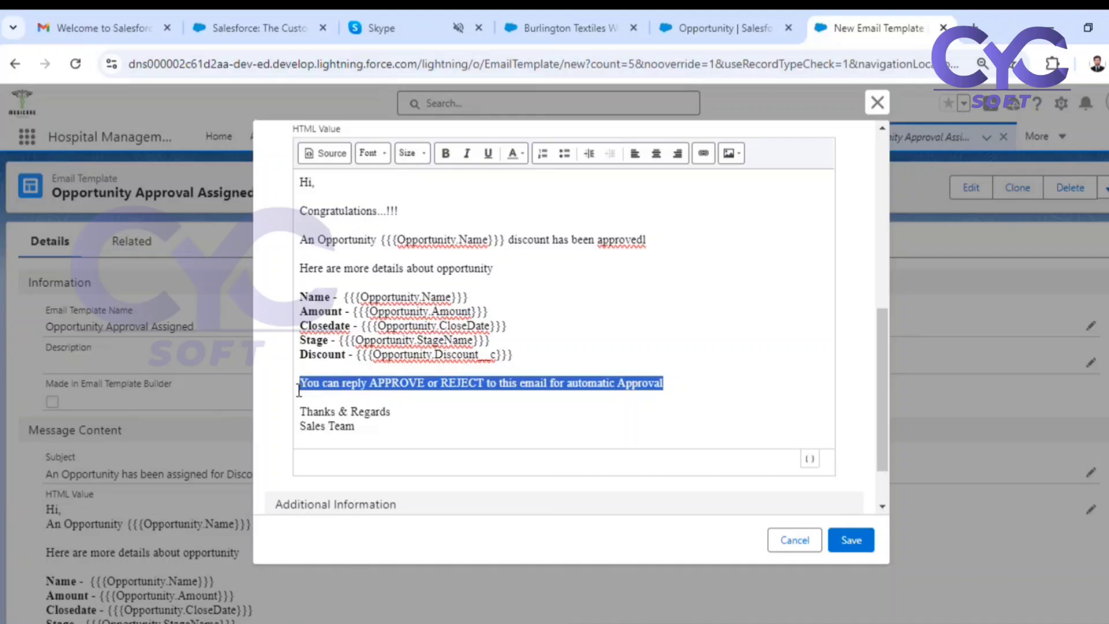
pyautogui.press('BackSpace')
pyautogui.press('BackSpace')
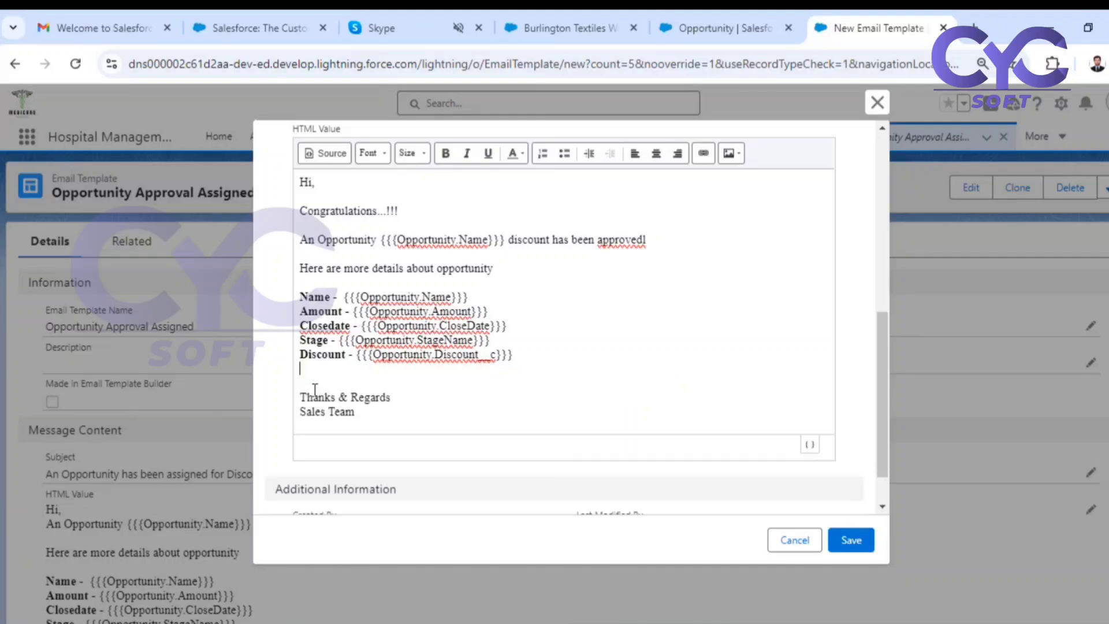
# Insert the Opportunity Owner ID merge field after "Hi" in the greeting, separated by a space.
pyautogui.scroll(1, 402, 348)
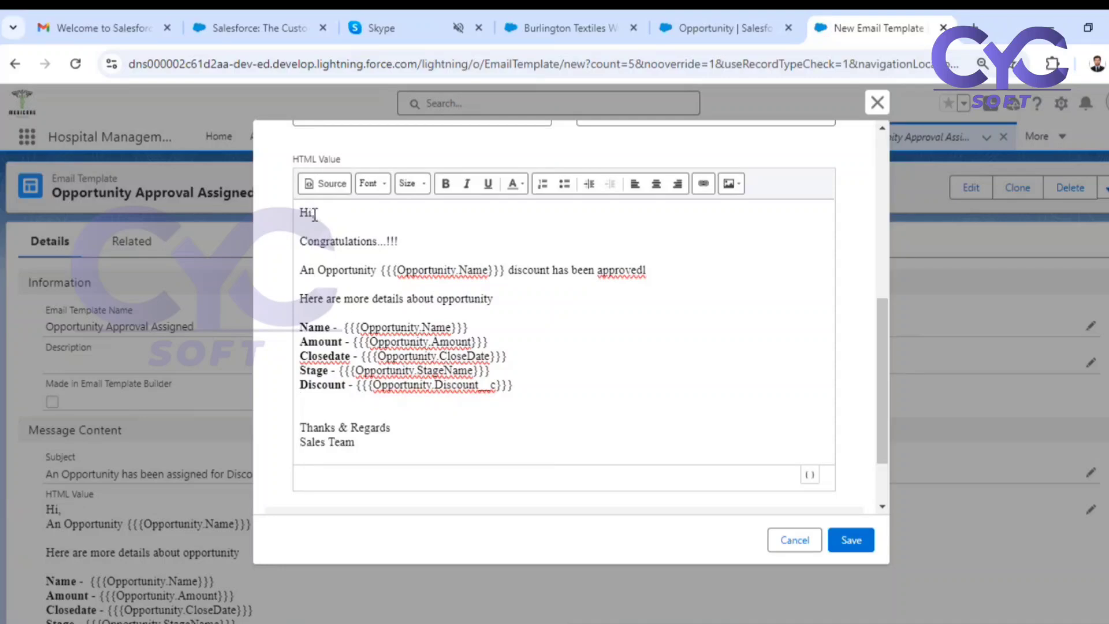
pyautogui.moveTo(310, 213); pyautogui.dragTo(313, 212)
pyautogui.click(810, 475)
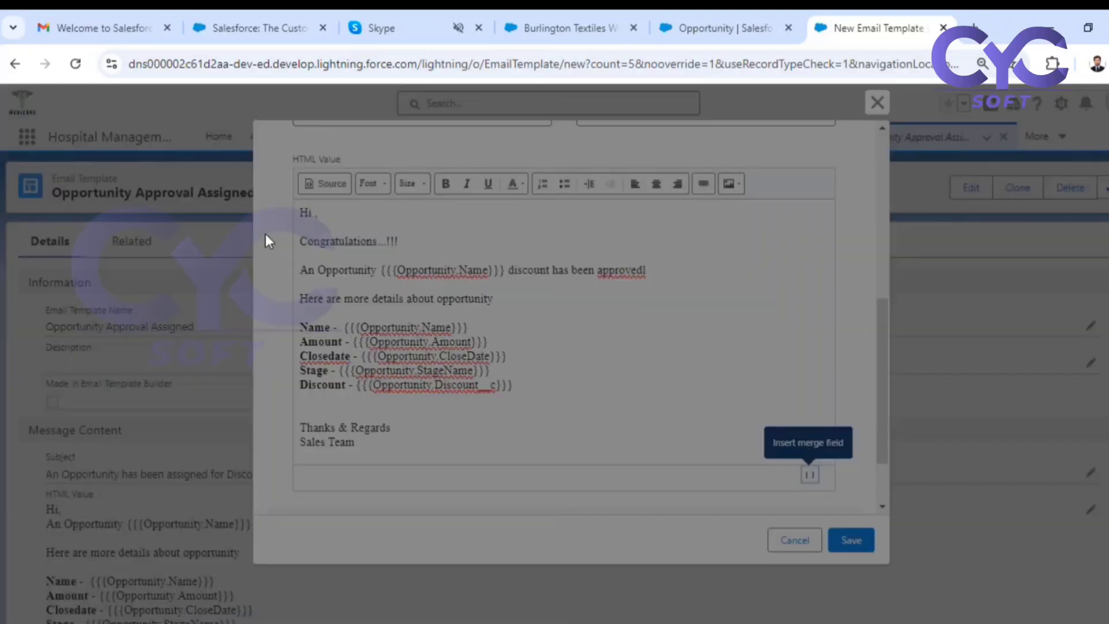
pyautogui.click(374, 276)
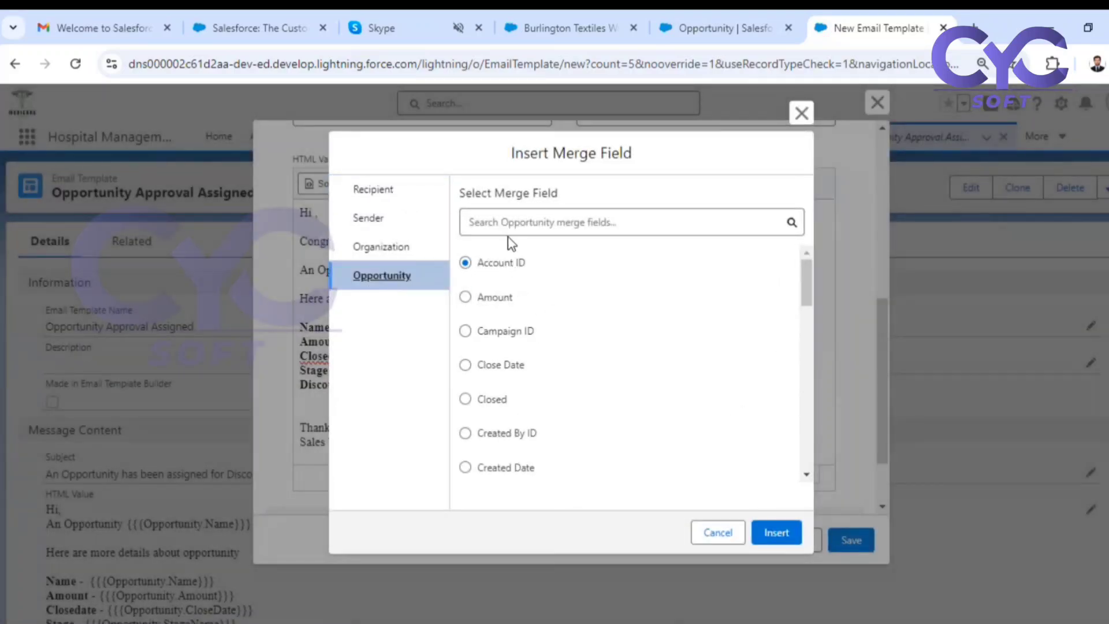
pyautogui.click(539, 213)
pyautogui.write('ow')
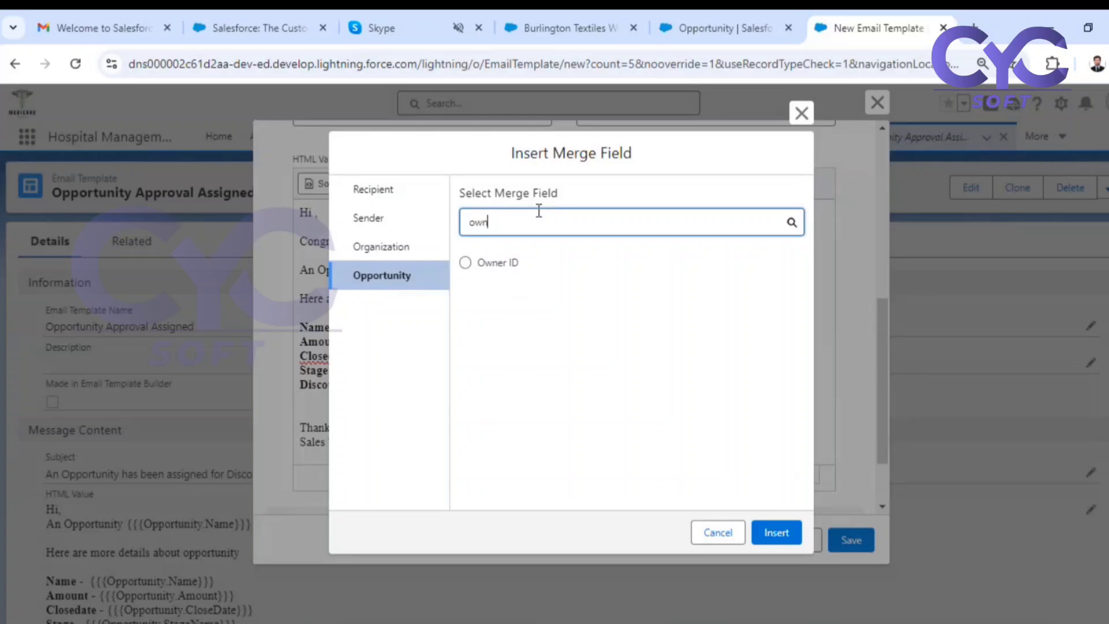
pyautogui.write('n')
pyautogui.click(466, 263)
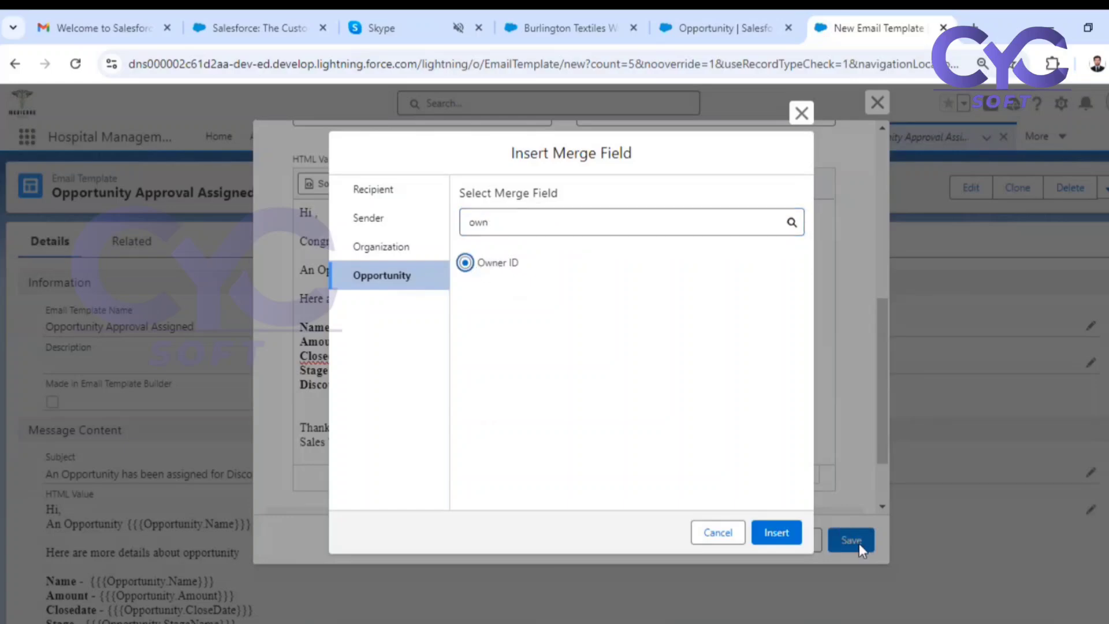
pyautogui.click(787, 534)
# Save the Opportunity Approval Approved email template.
pyautogui.scroll(5, 391, 295)
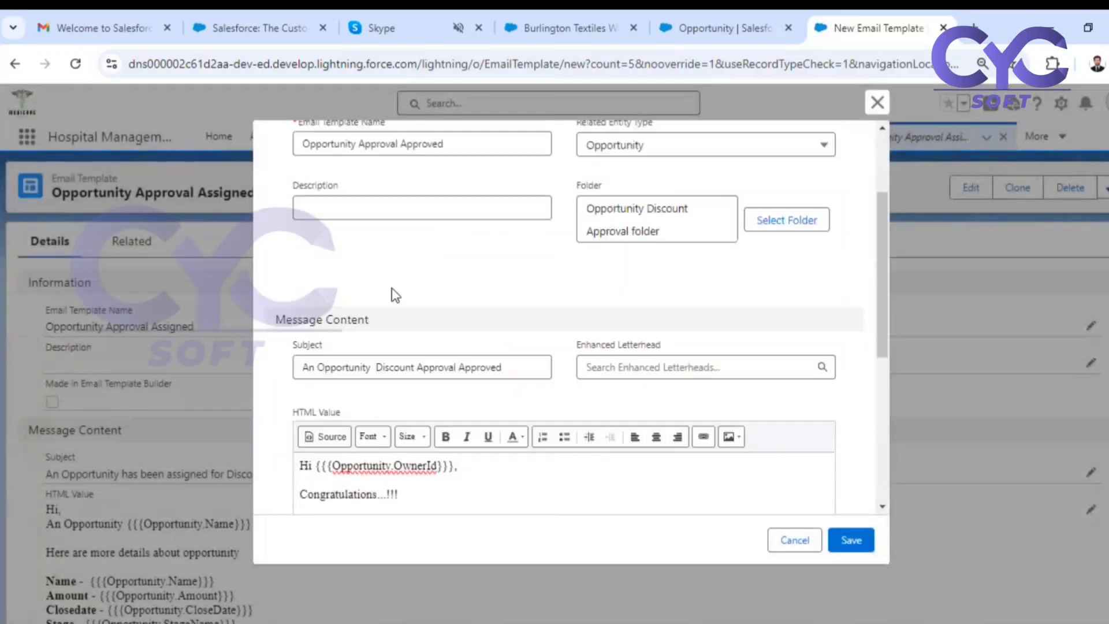
pyautogui.scroll(-5, 396, 314)
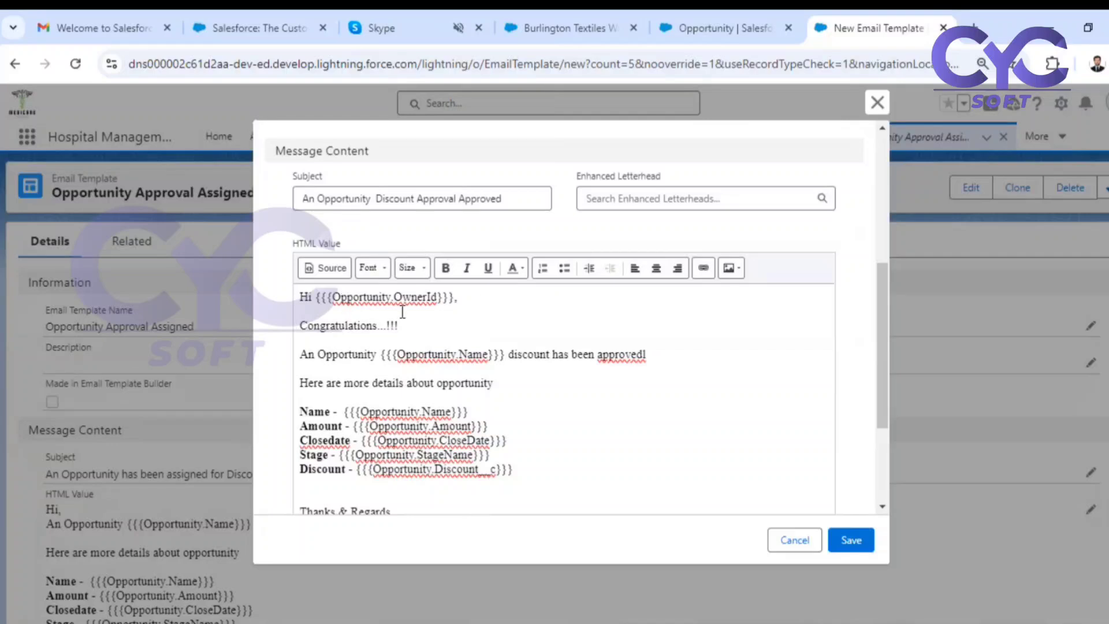
pyautogui.click(457, 297)
pyautogui.write(',')
pyautogui.click(851, 541)
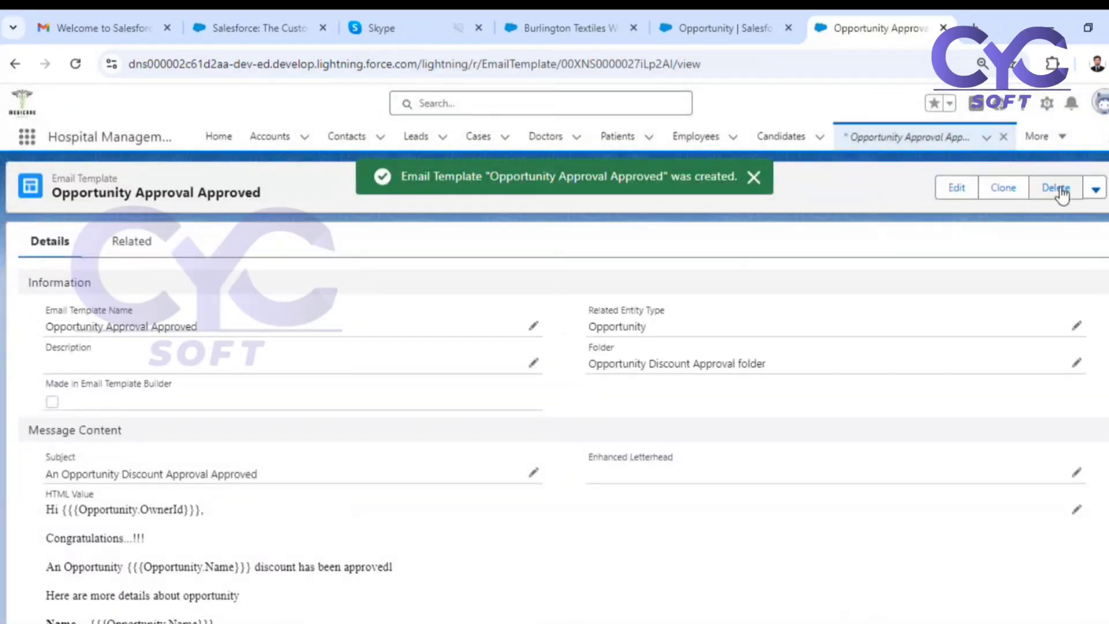
# Clone the Opportunity Approval Approved template and name the copy "Opportunity Approval Rejected".
pyautogui.click(1000, 188)
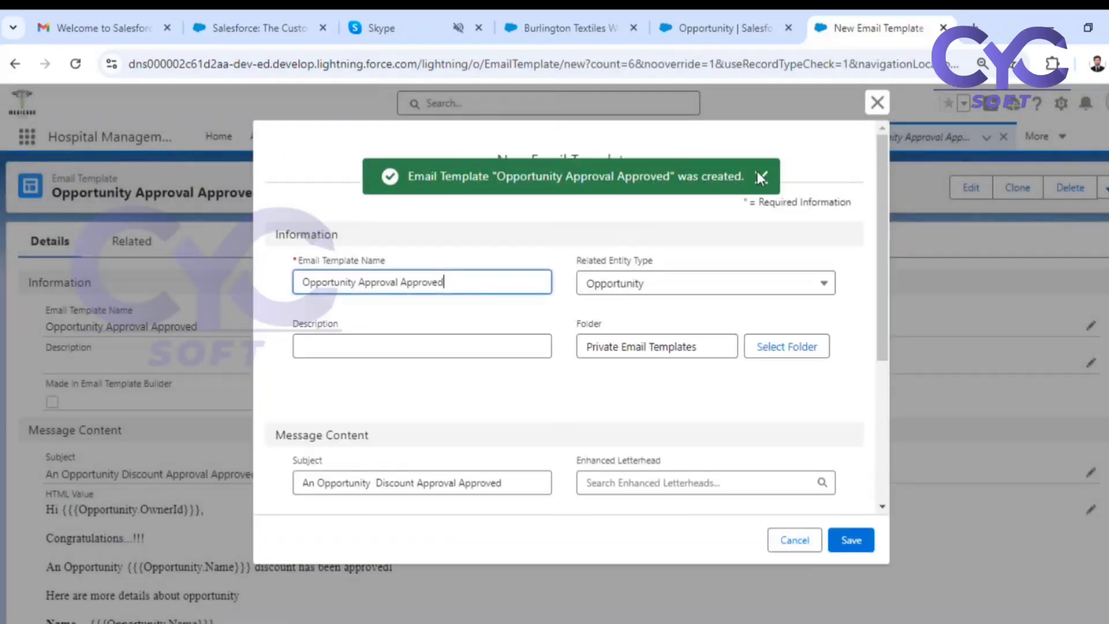
pyautogui.doubleClick(433, 278)
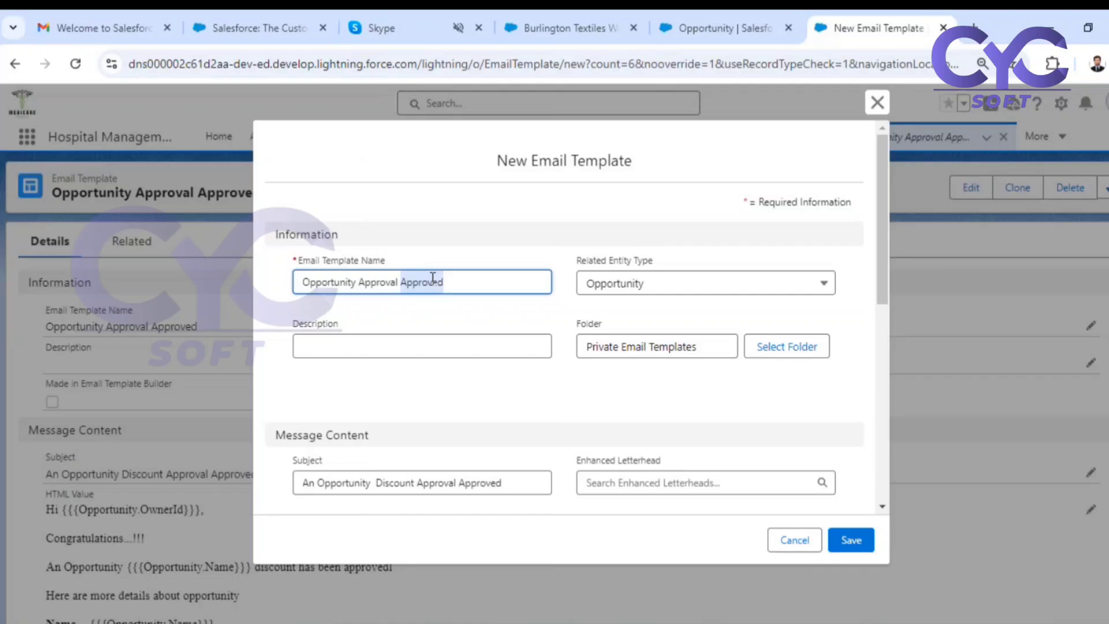
pyautogui.write('Rejection')
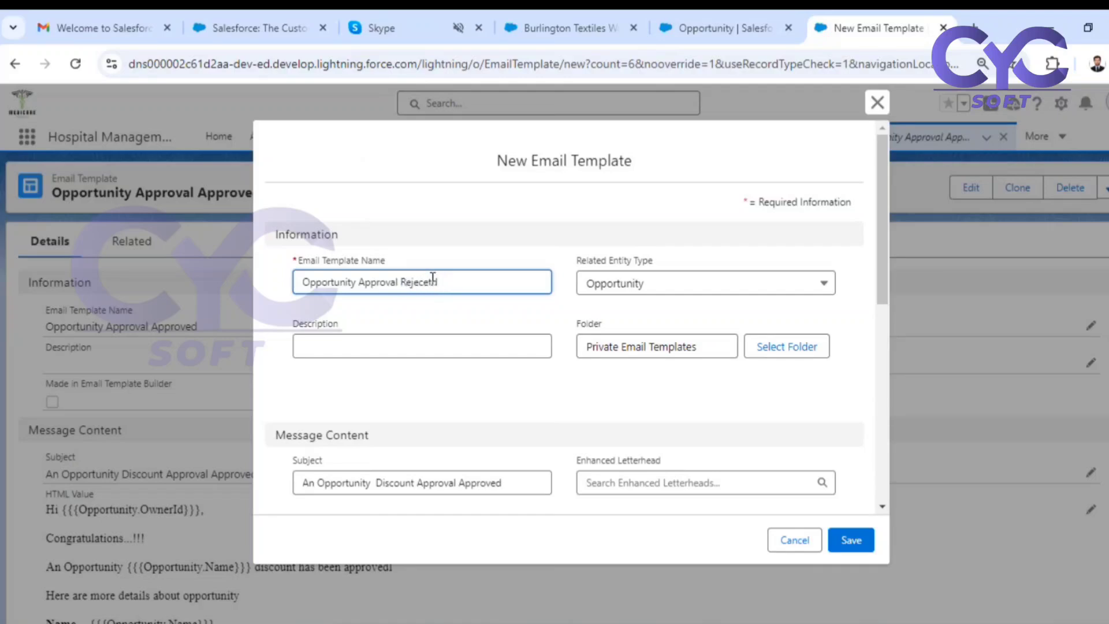
pyautogui.press('BackSpace')
pyautogui.write('ed')
# Store the rejected template in the Opportunity Discount Approval folder.
pyautogui.click(751, 356)
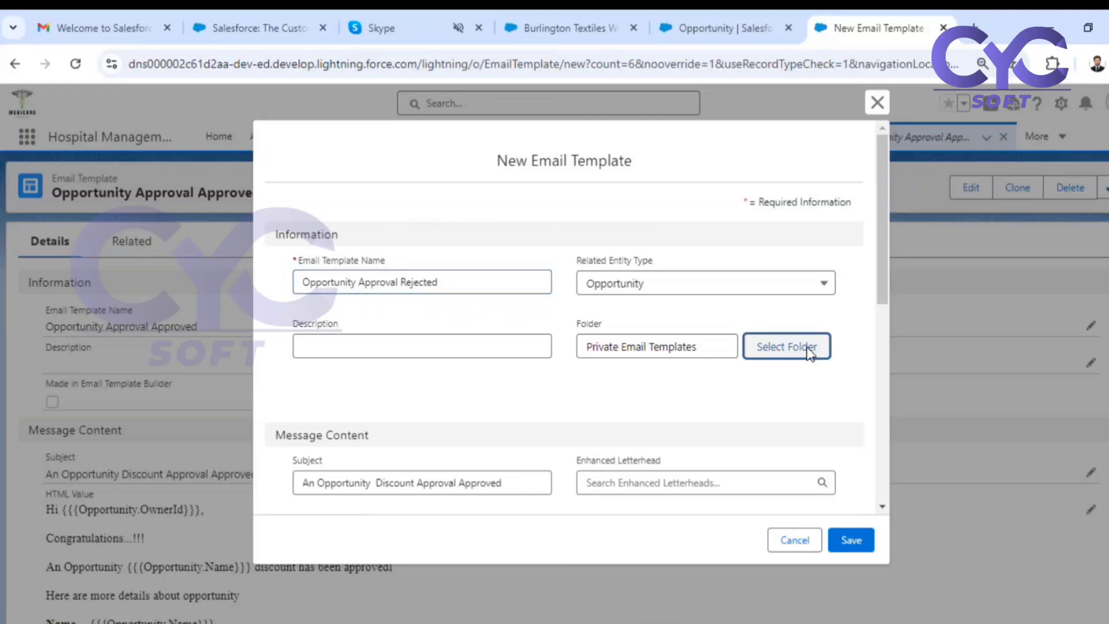
pyautogui.click(690, 289)
pyautogui.click(759, 542)
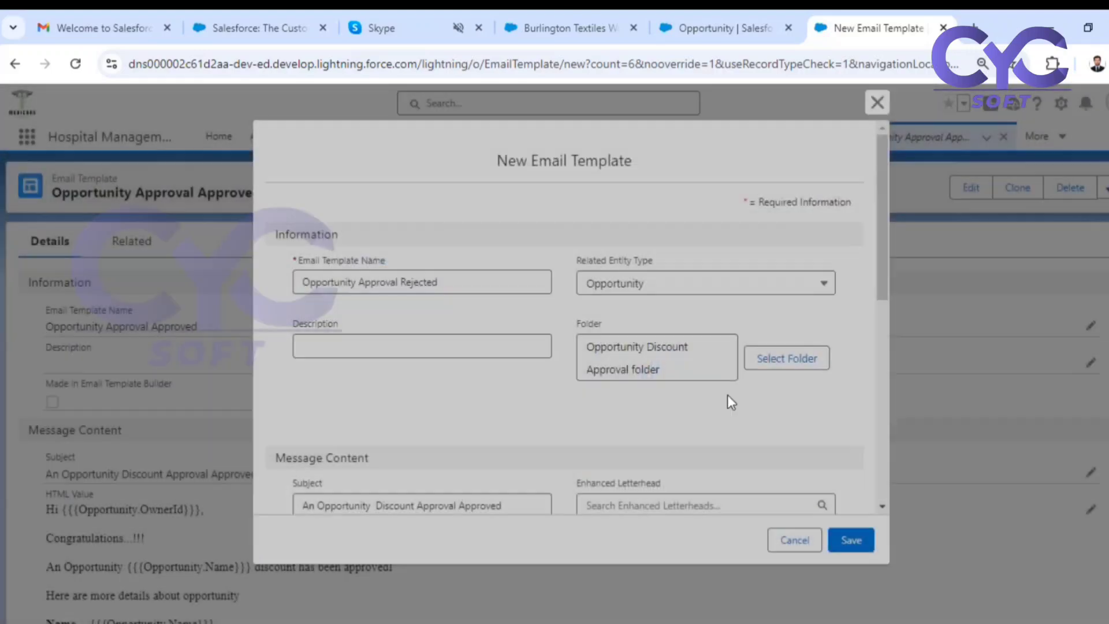
# Change the rejected template's subject to "An Opportunity Discount Approval Rejected".
pyautogui.scroll(-3, 726, 394)
pyautogui.doubleClick(475, 339)
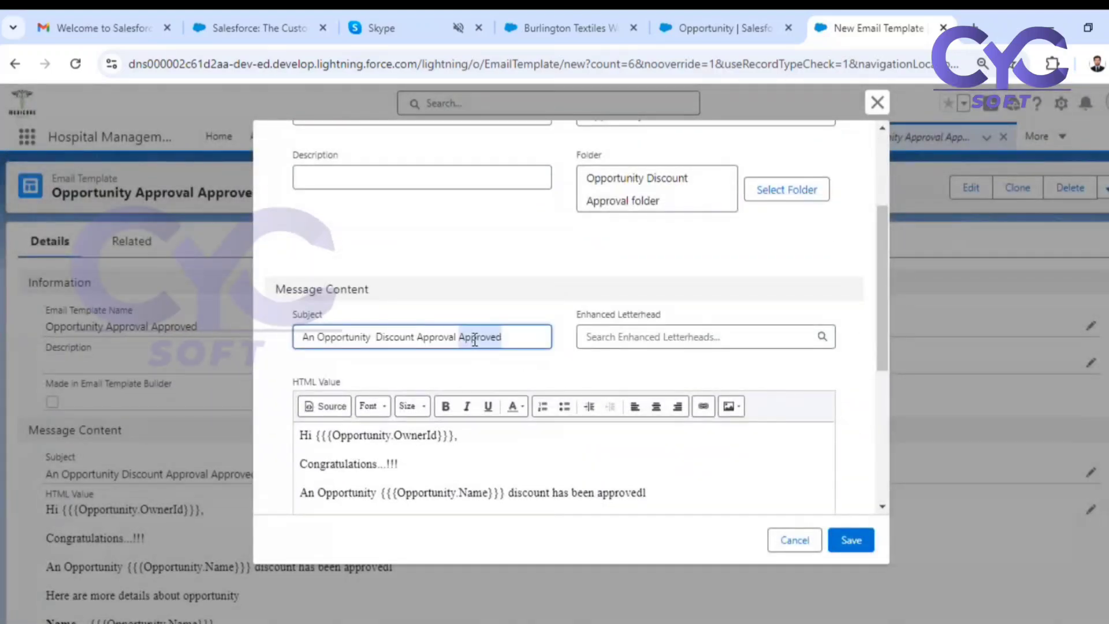
pyautogui.write('Reject')
pyautogui.write('te')
pyautogui.write('d')
# Replace the "Congratulations...!!!" line in the email body with "Unfortunately".
pyautogui.scroll(-3, 344, 329)
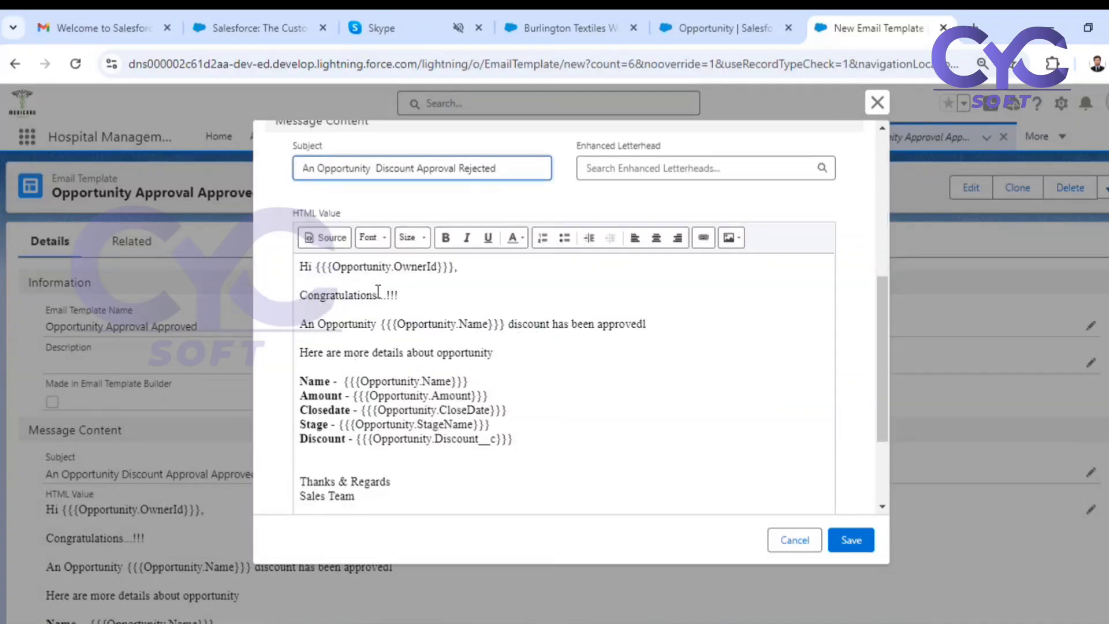
pyautogui.moveTo(400, 295); pyautogui.dragTo(299, 294)
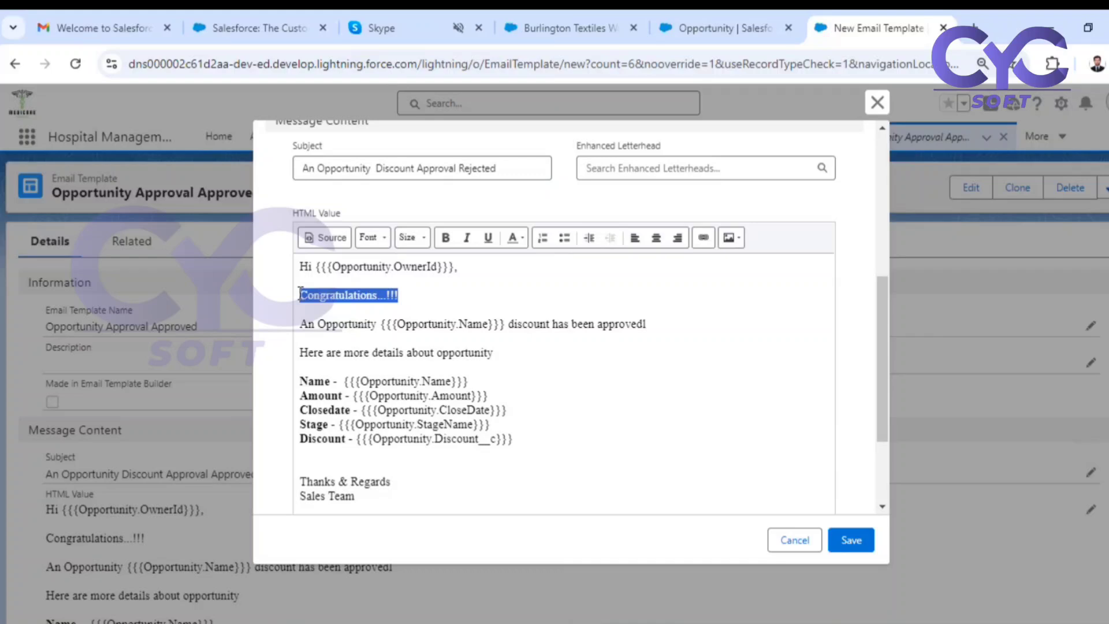
pyautogui.write('Unfort')
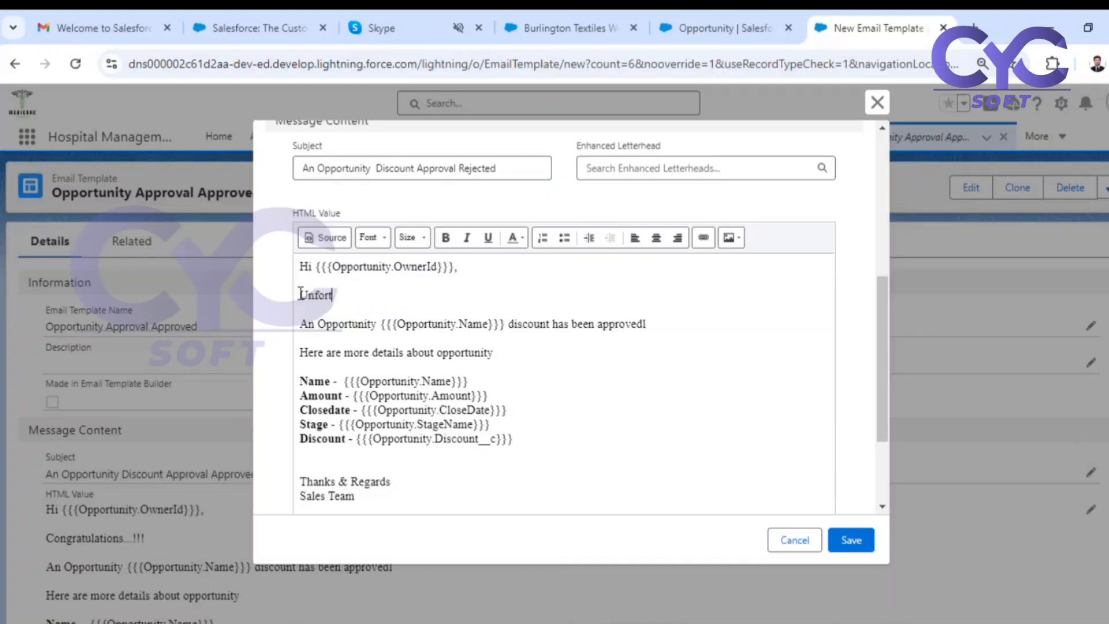
pyautogui.write('unately')
# Reword the end of the body's opening sentence to say the discount has been "rejected".
pyautogui.doubleClick(621, 325)
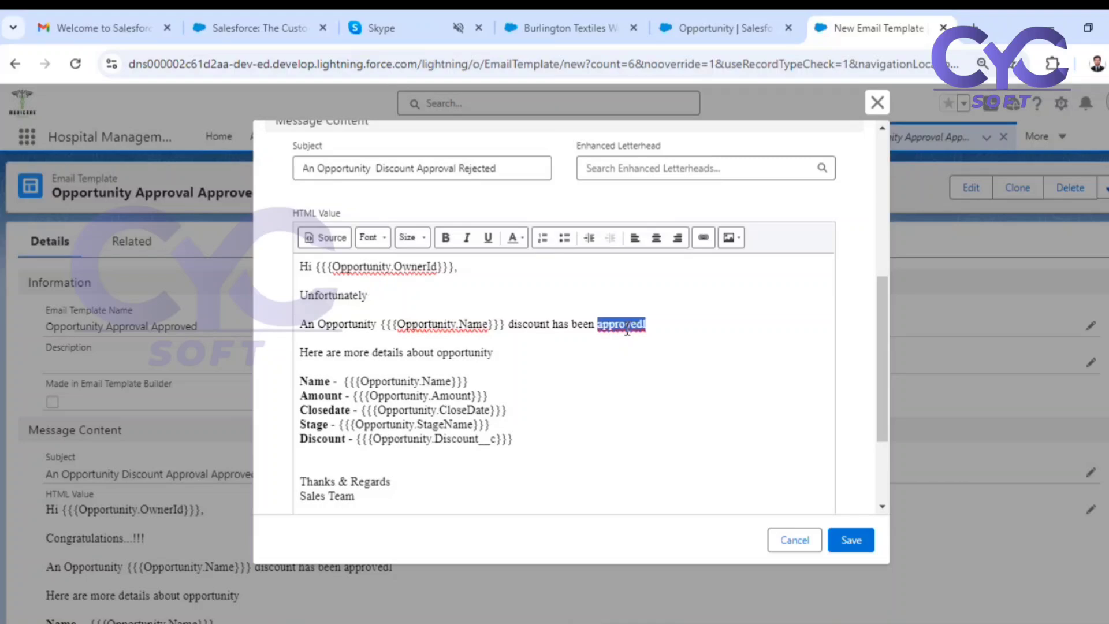
pyautogui.write('rejected')
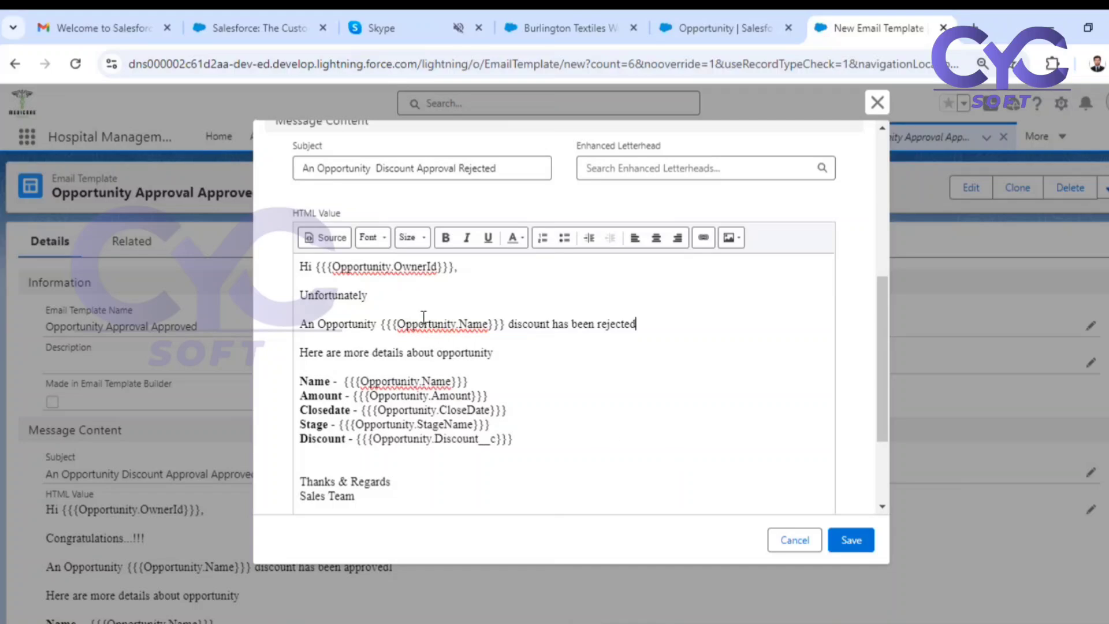
# Add "!!!" after "Unfortunately" and save the rejected email template.
pyautogui.click(406, 297)
pyautogui.write('!!!')
pyautogui.click(852, 546)
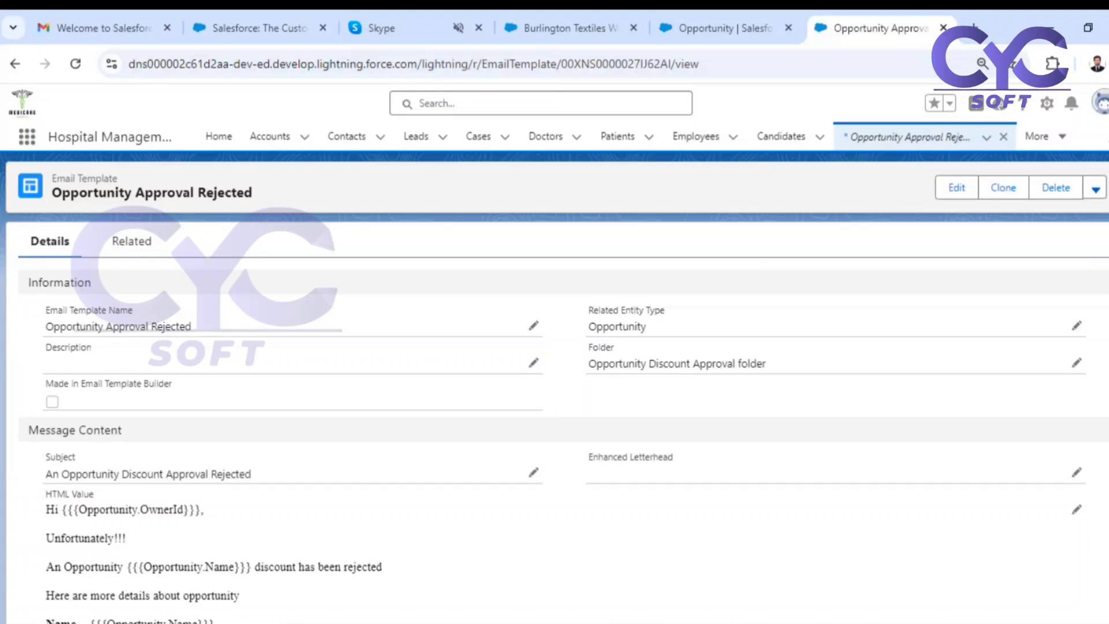
# Open Salesforce Setup and find the Approval Processes page by searching for "Approva".
pyautogui.hotkey('alt', 'Tab')
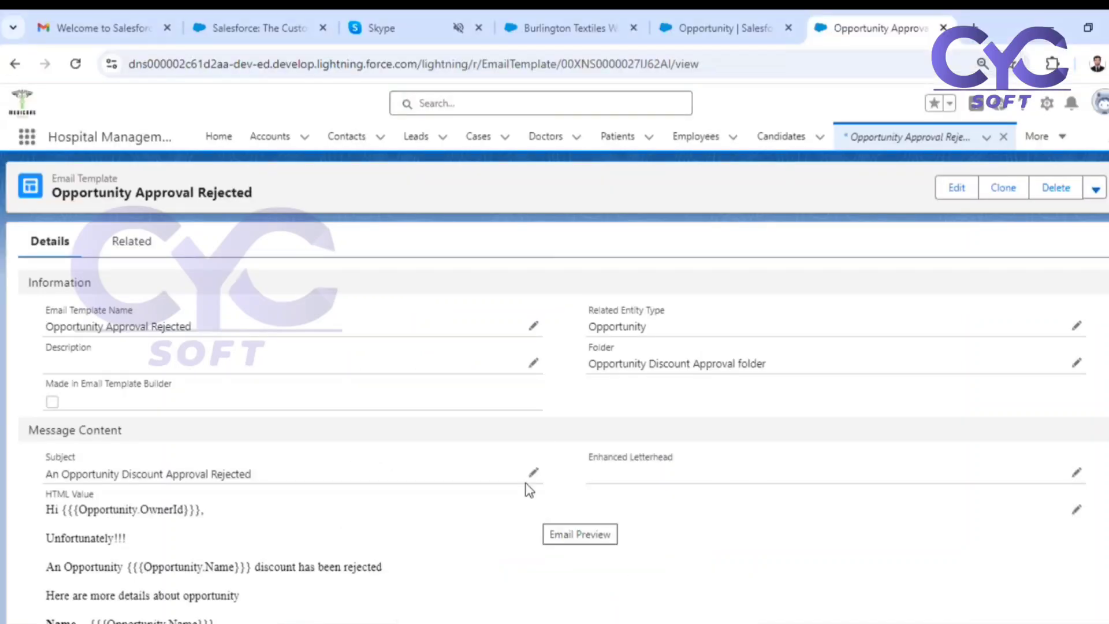
pyautogui.click(1046, 102)
pyautogui.click(1011, 164)
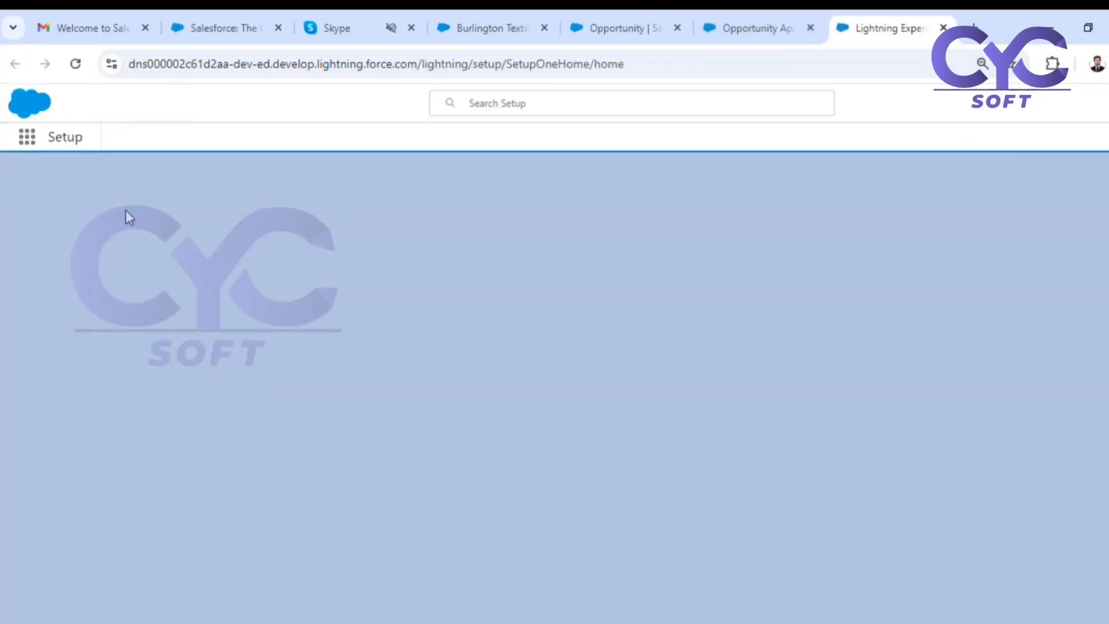
pyautogui.click(66, 175)
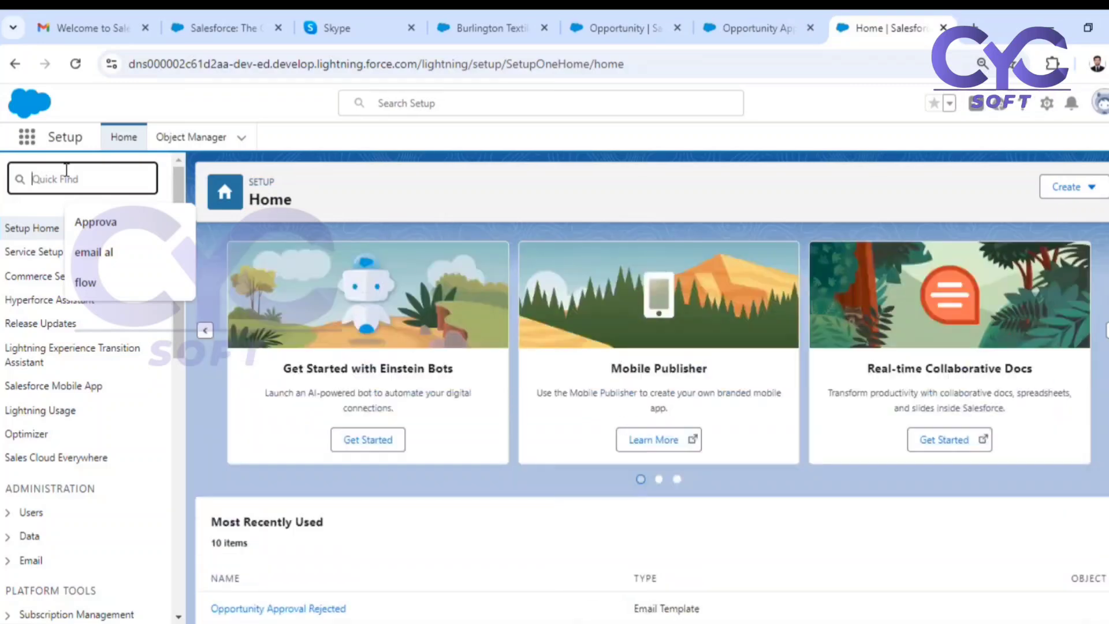
pyautogui.click(81, 221)
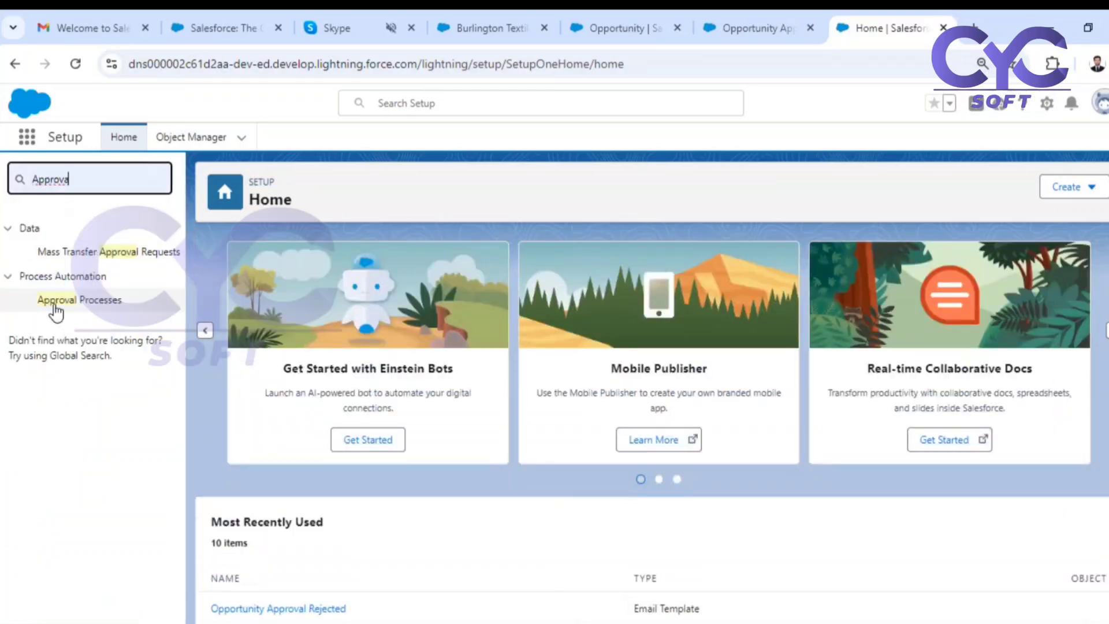
pyautogui.click(56, 311)
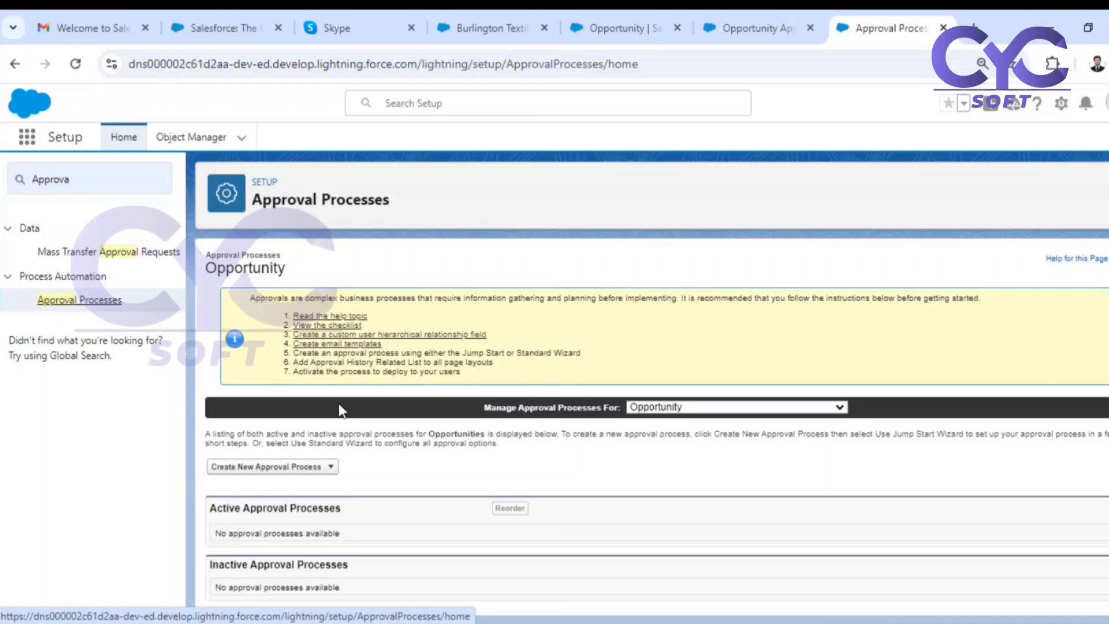
pyautogui.click(316, 466)
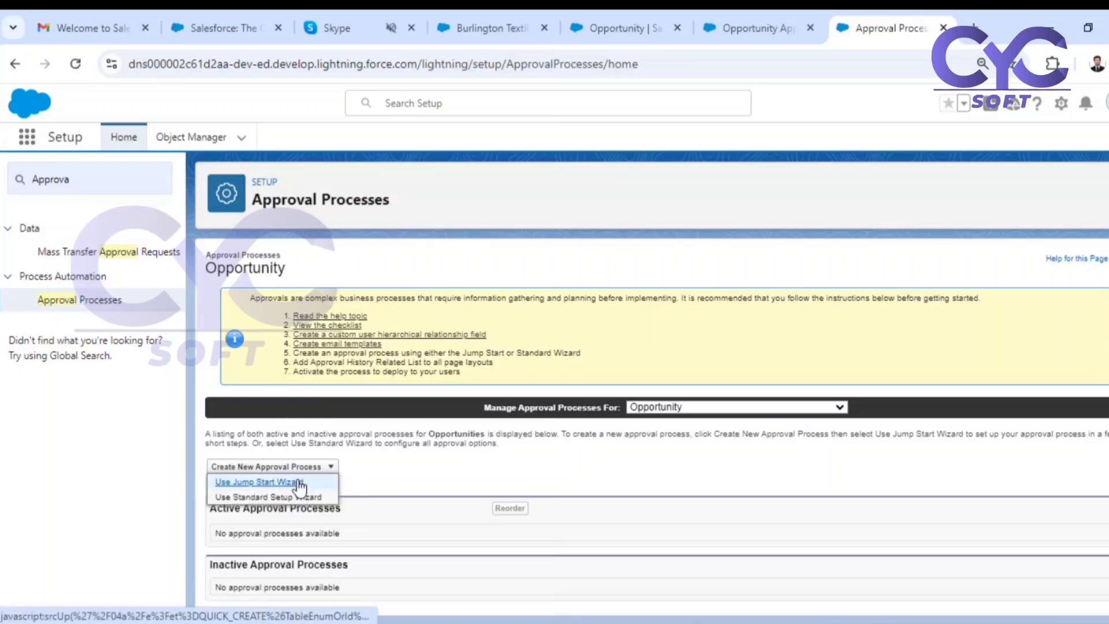
pyautogui.click(301, 482)
pyautogui.scroll(-3, 594, 440)
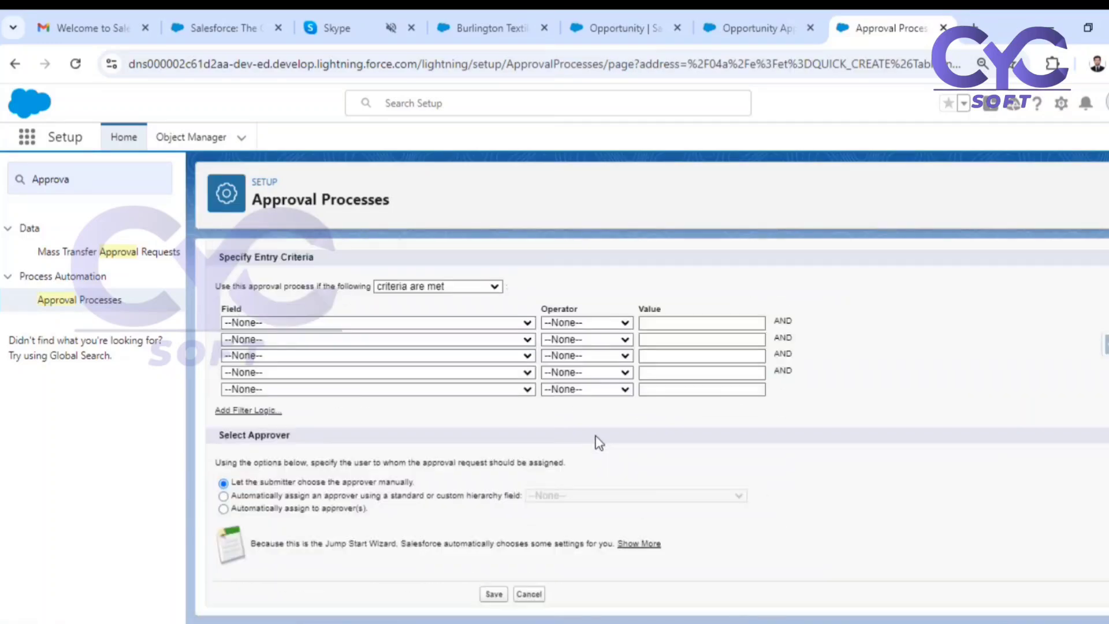
pyautogui.scroll(3, 616, 349)
pyautogui.click(539, 303)
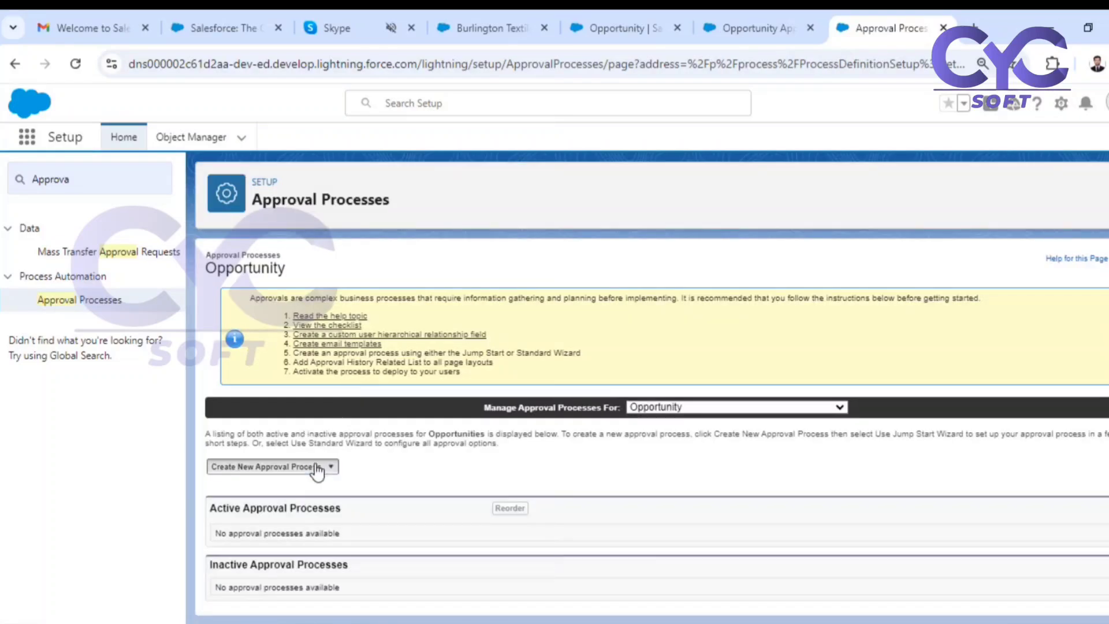
# Start a new Opportunity approval process with the Standard Setup Wizard.
pyautogui.click(317, 471)
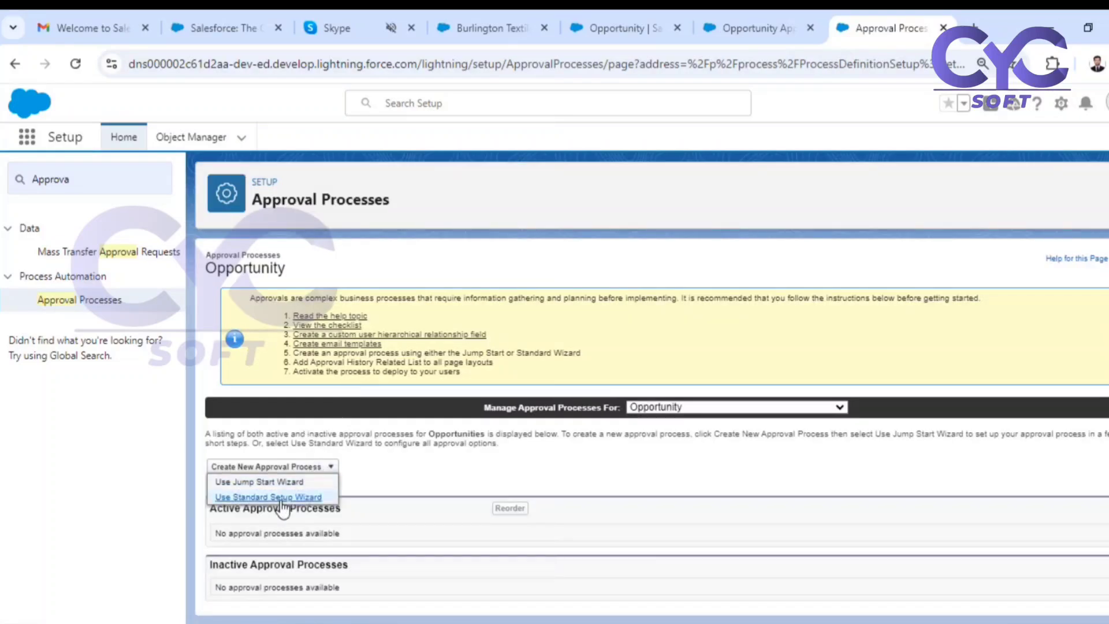
pyautogui.click(289, 497)
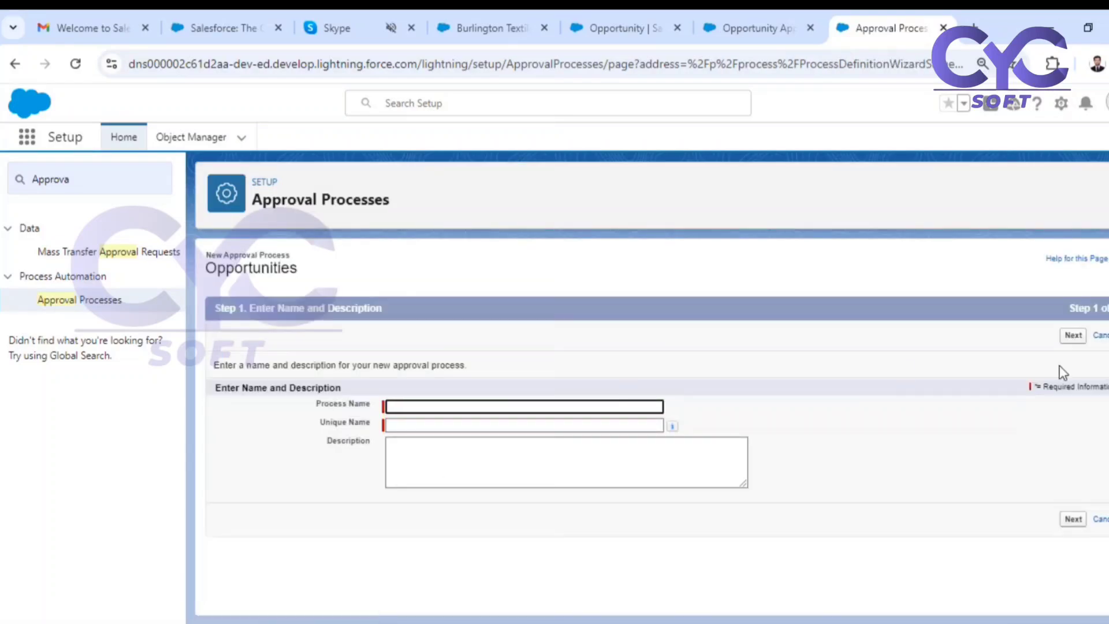
pyautogui.moveTo(1069, 308); pyautogui.dragTo(1108, 308)
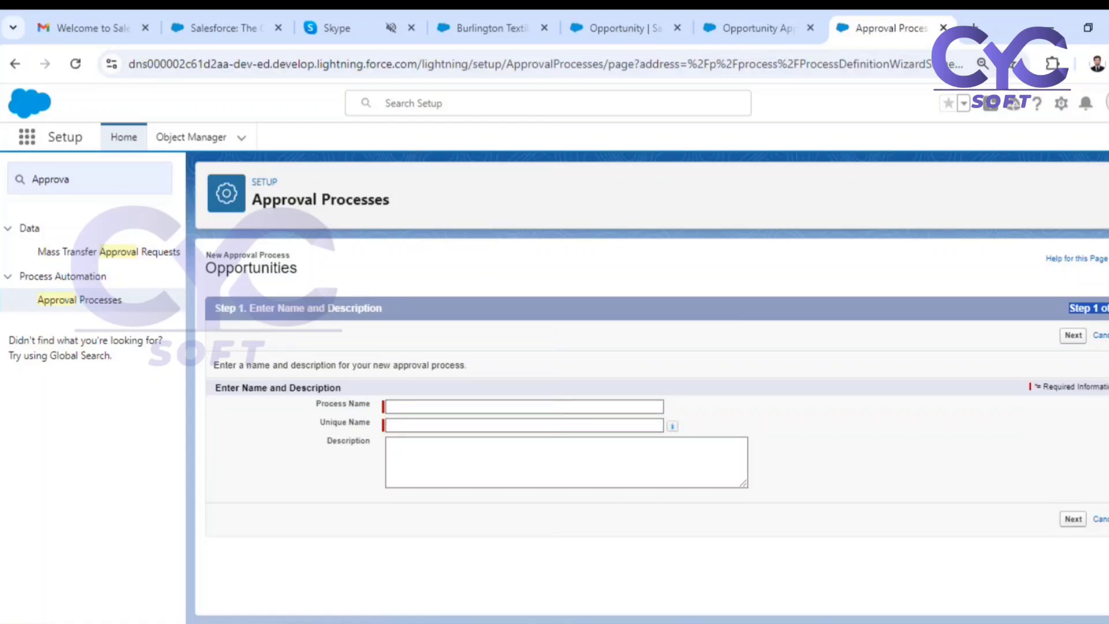
# Name the process "Opportunity Discount Approval Process", with unique name "Opportunity_Discount_Approval_Process", and continue to the entry criteria.
pyautogui.click(482, 408)
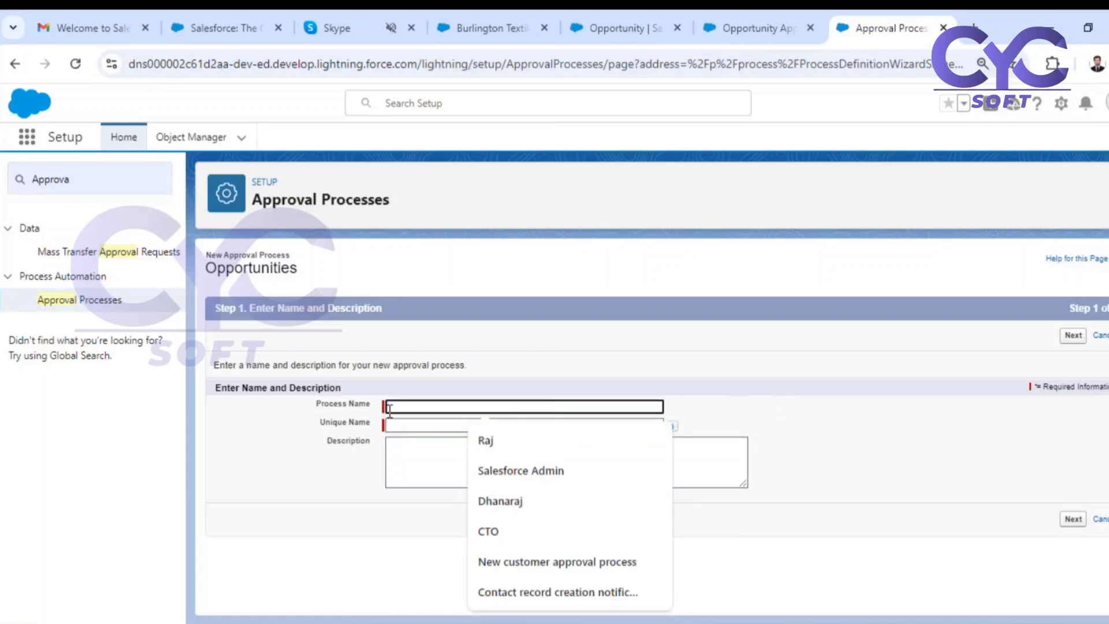
pyautogui.write('Oppor')
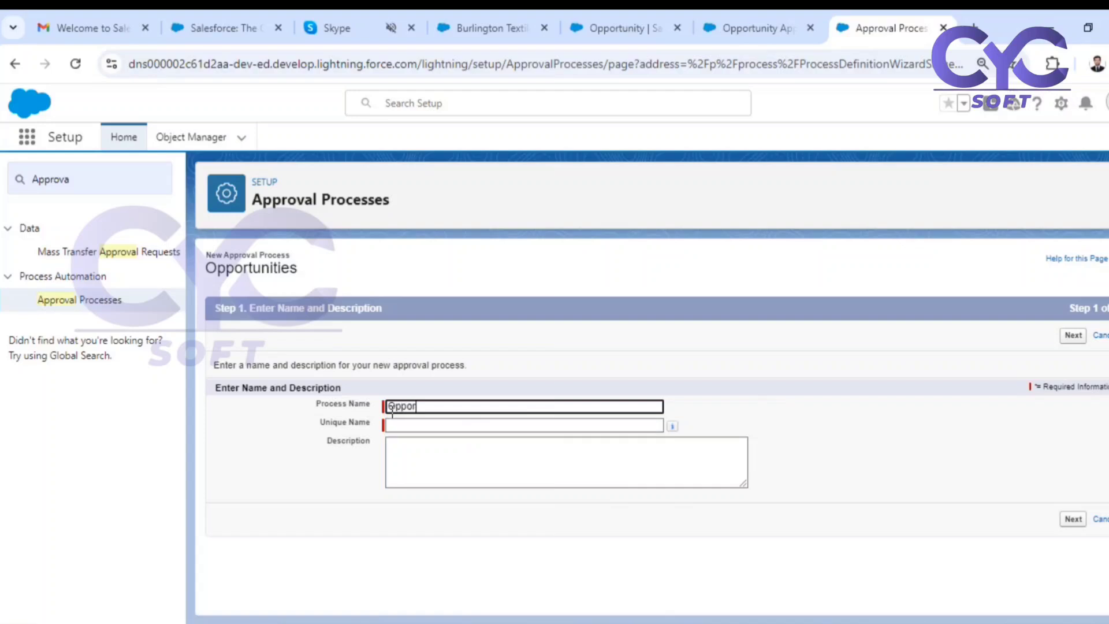
pyautogui.write('tunity Disoc')
pyautogui.write('cou')
pyautogui.write('nt Appr')
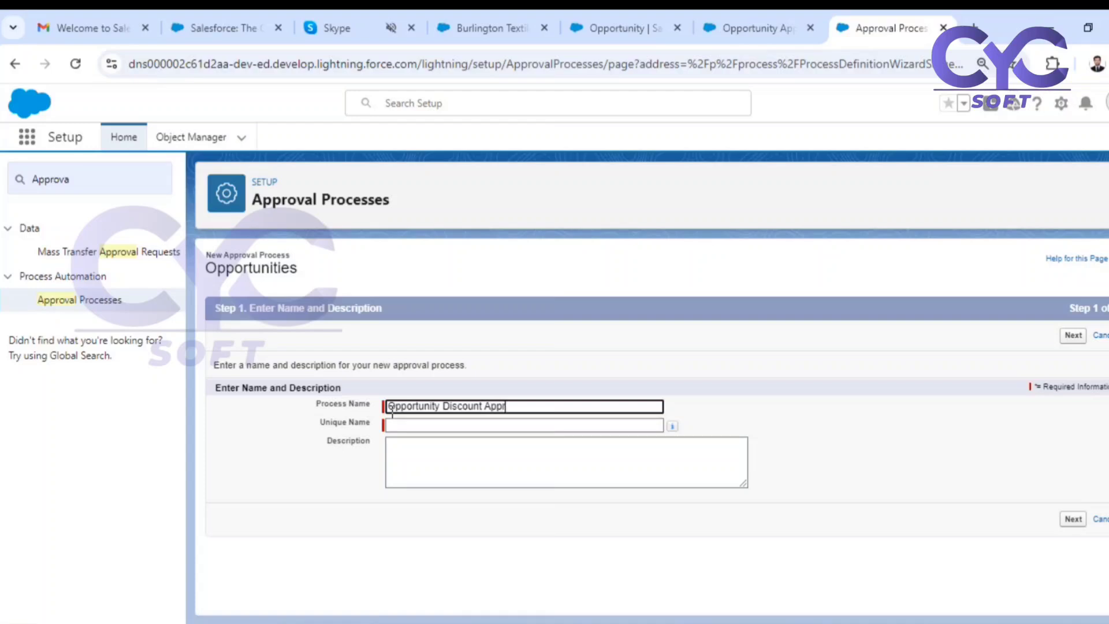
pyautogui.write('al')
pyautogui.press('BackSpace')
pyautogui.press('BackSpace')
pyautogui.press('BackSpace')
pyautogui.write('val Process')
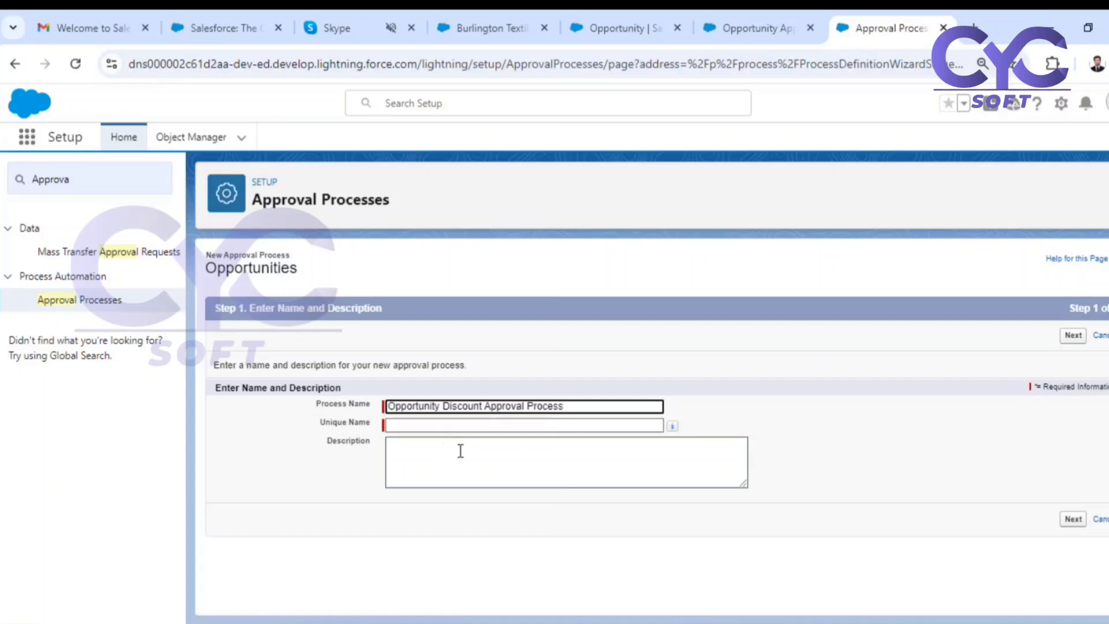
pyautogui.click(827, 502)
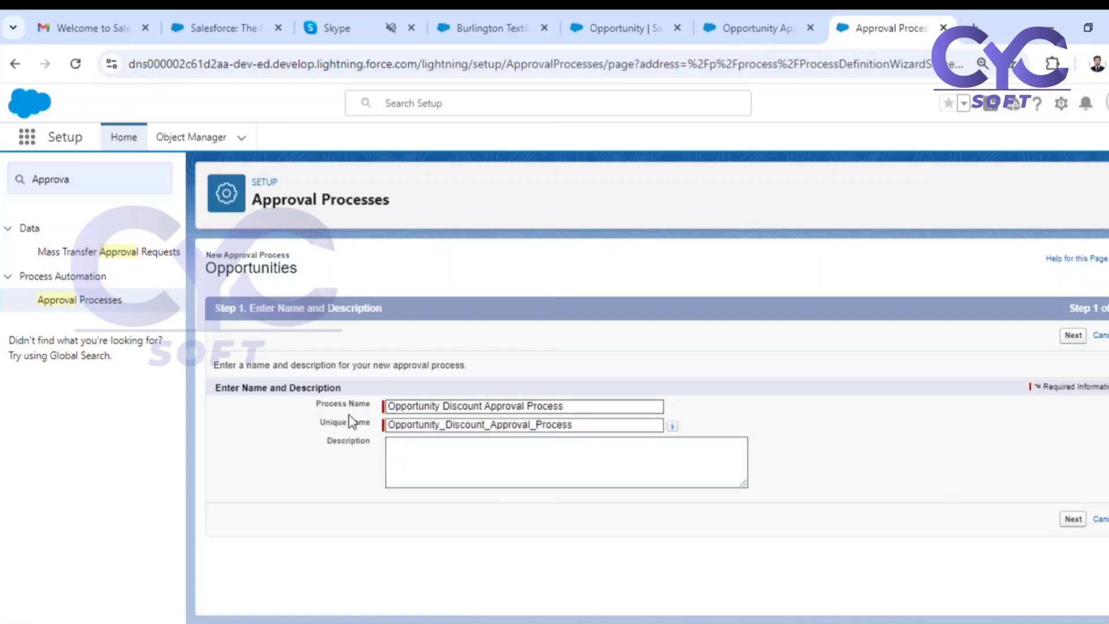
pyautogui.click(1069, 336)
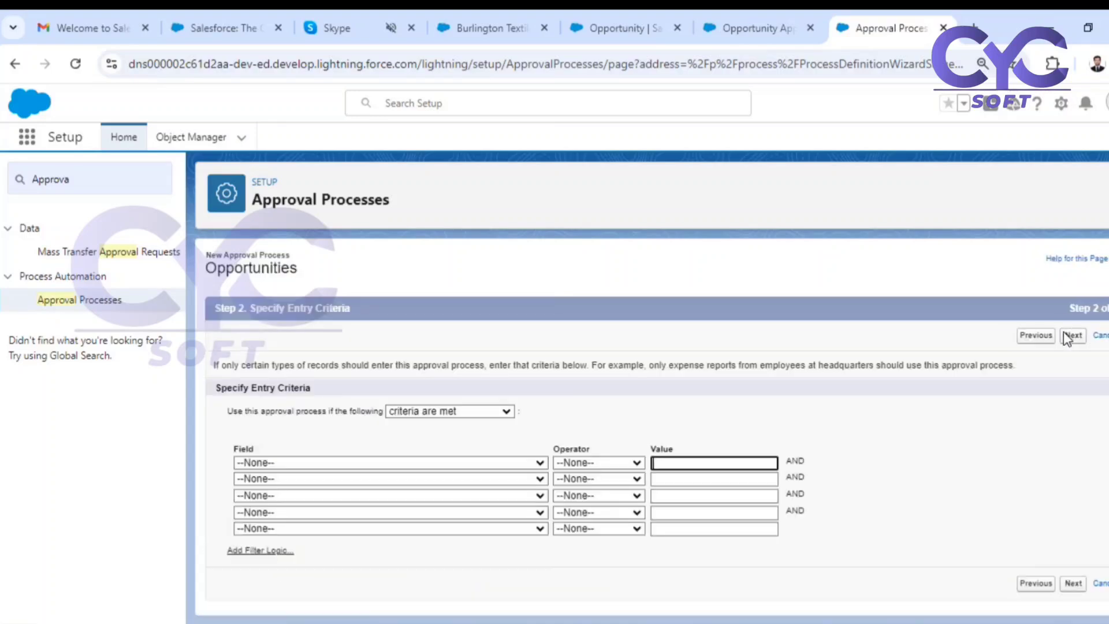
pyautogui.moveTo(231, 388); pyautogui.dragTo(285, 393)
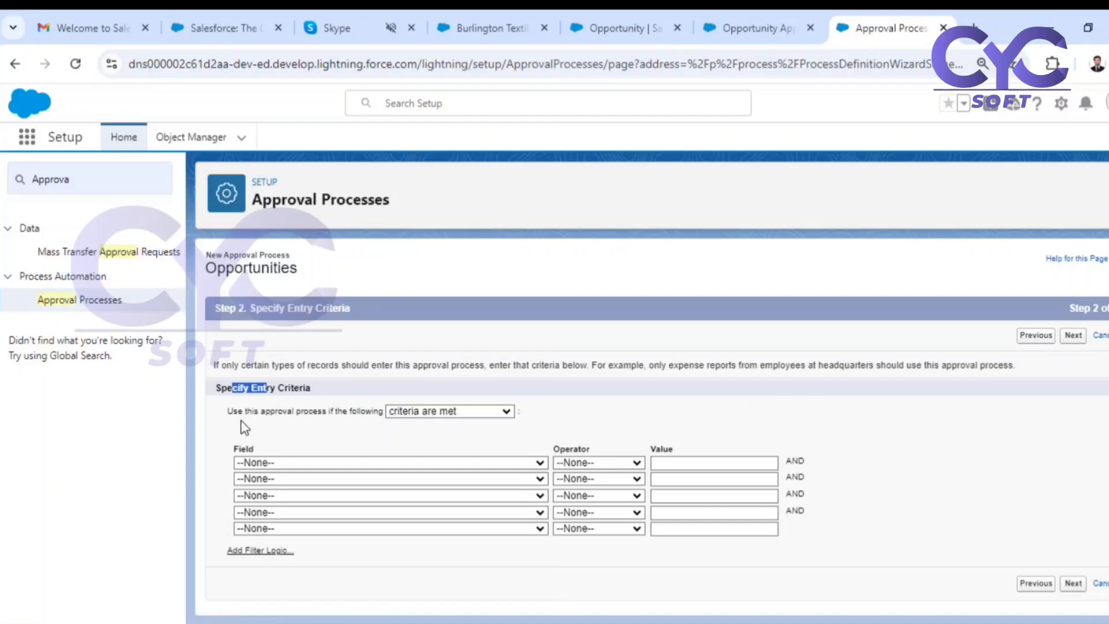
# Set the first entry criterion to Opportunity: Discount% greater than 0.05.
pyautogui.click(337, 465)
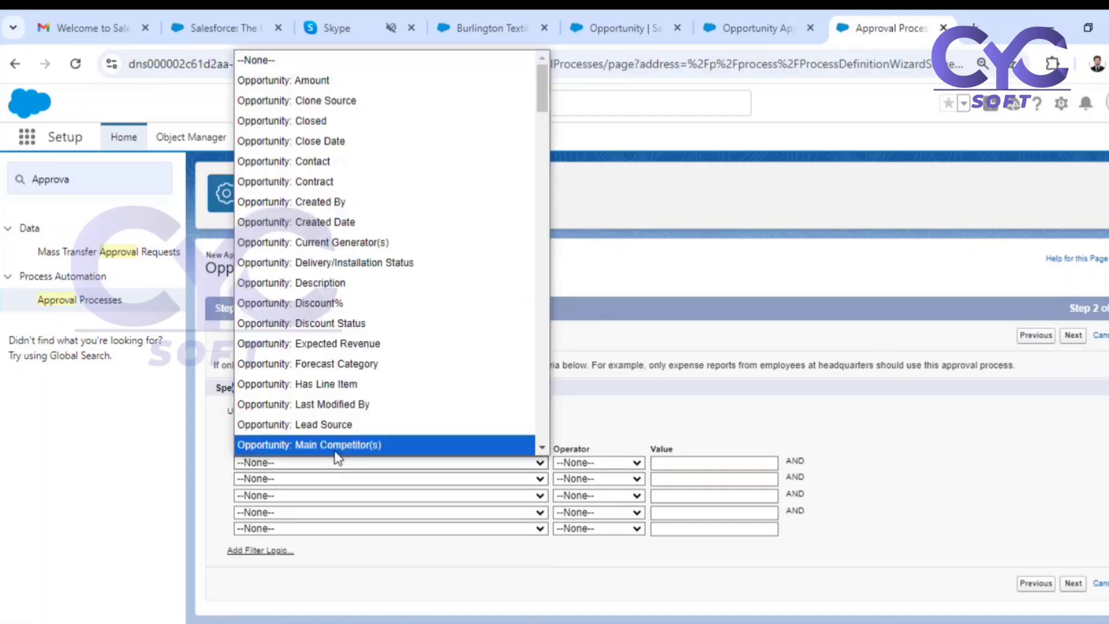
pyautogui.click(338, 301)
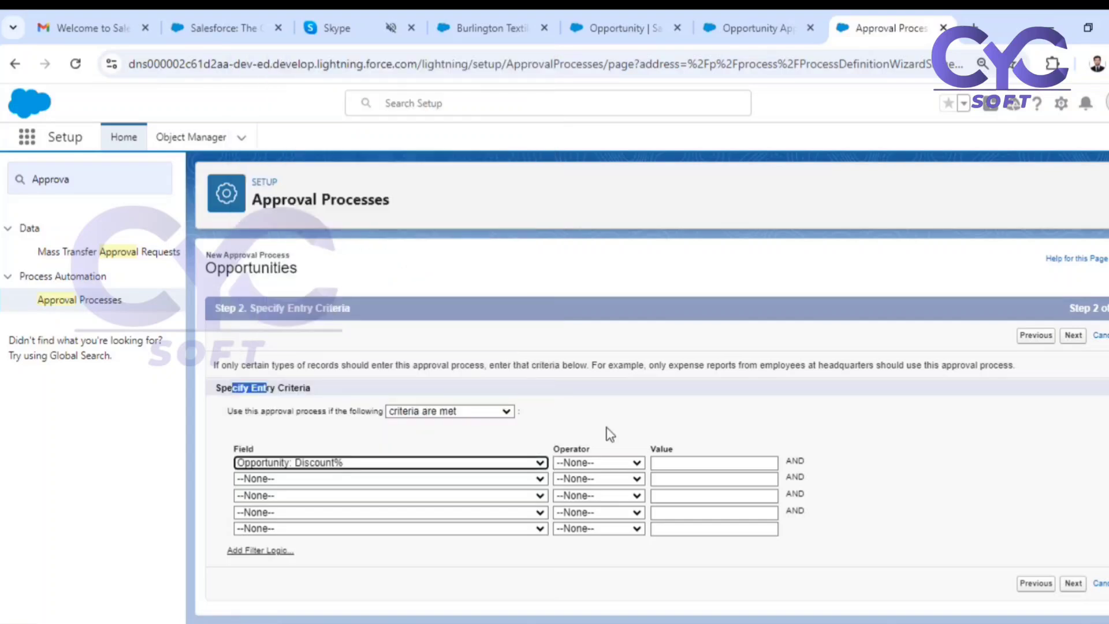
pyautogui.click(614, 465)
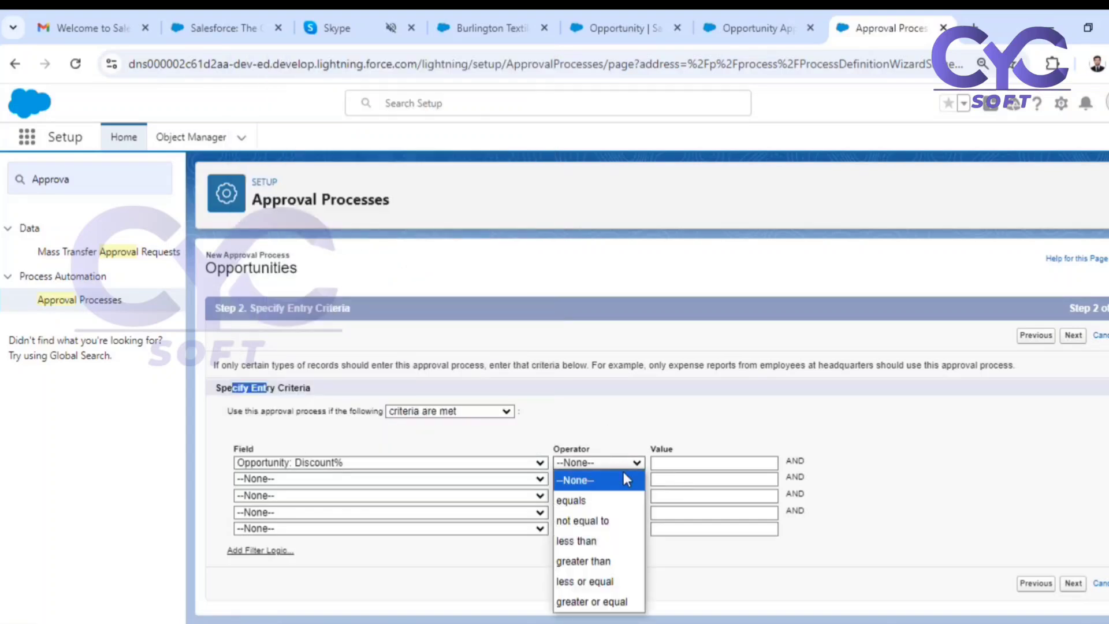
pyautogui.click(600, 561)
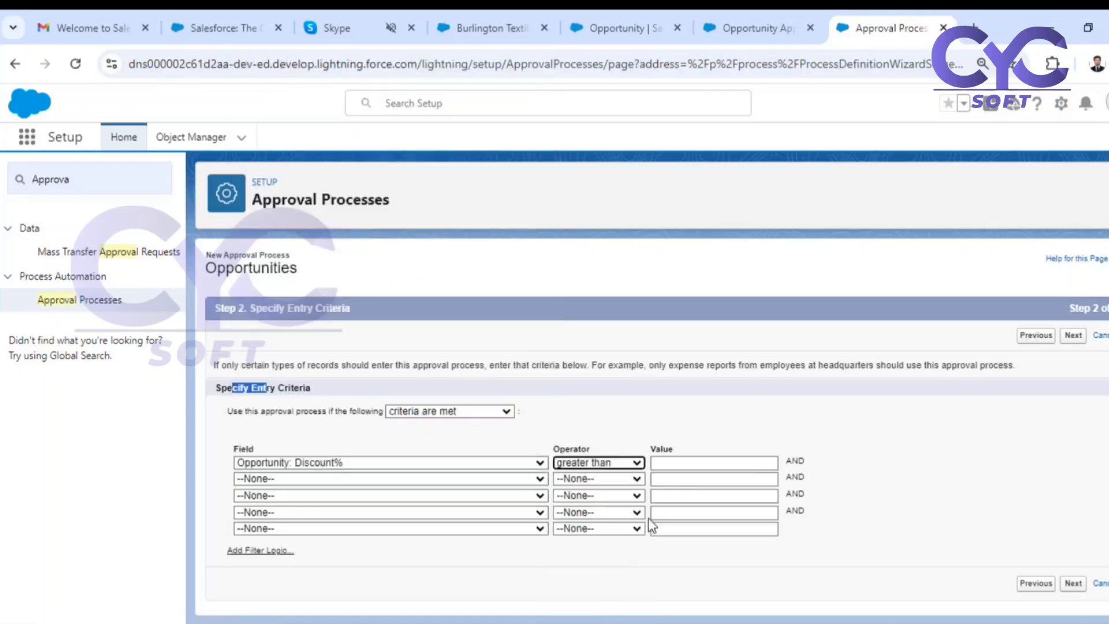
pyautogui.click(694, 462)
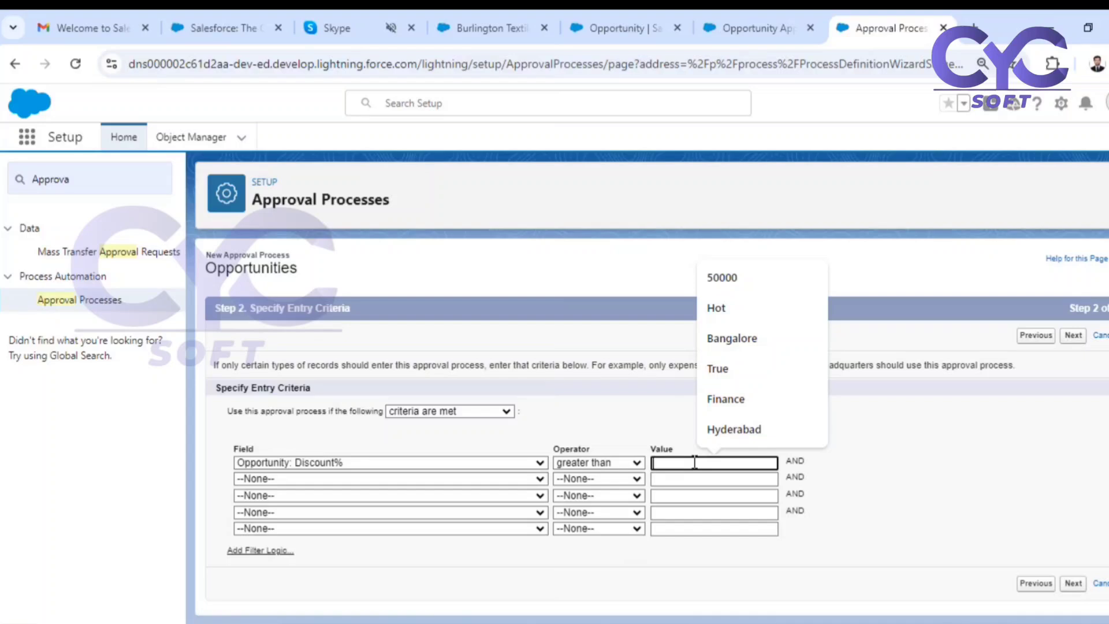
pyautogui.write('0.05')
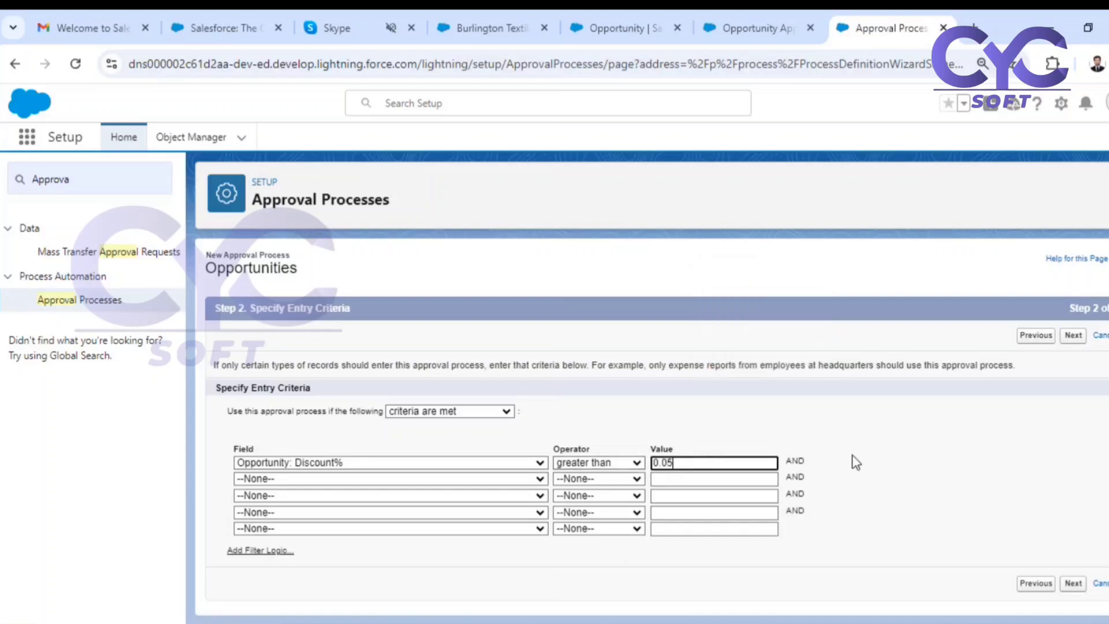
pyautogui.click(921, 466)
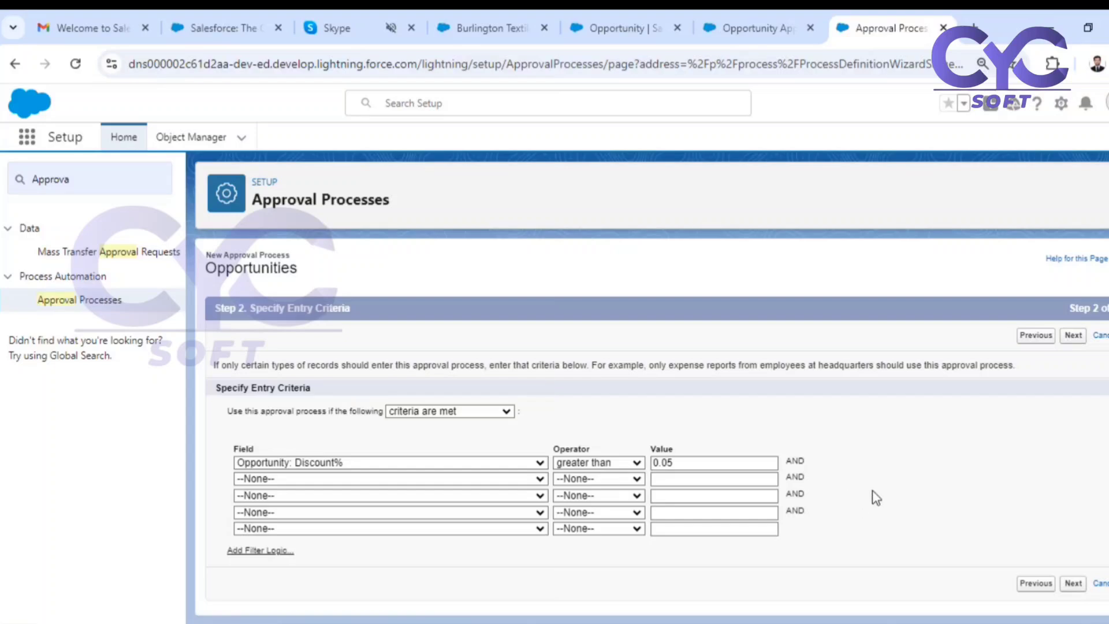
# Add a second entry criterion requiring Opportunity: Amount not equal to a blank value.
pyautogui.click(337, 483)
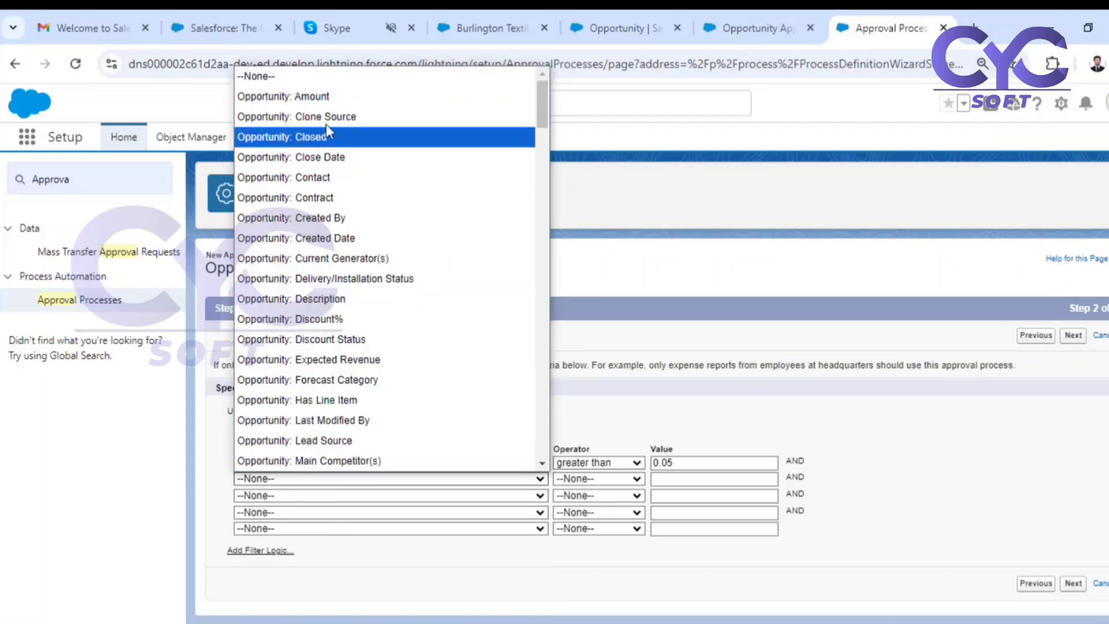
pyautogui.click(333, 99)
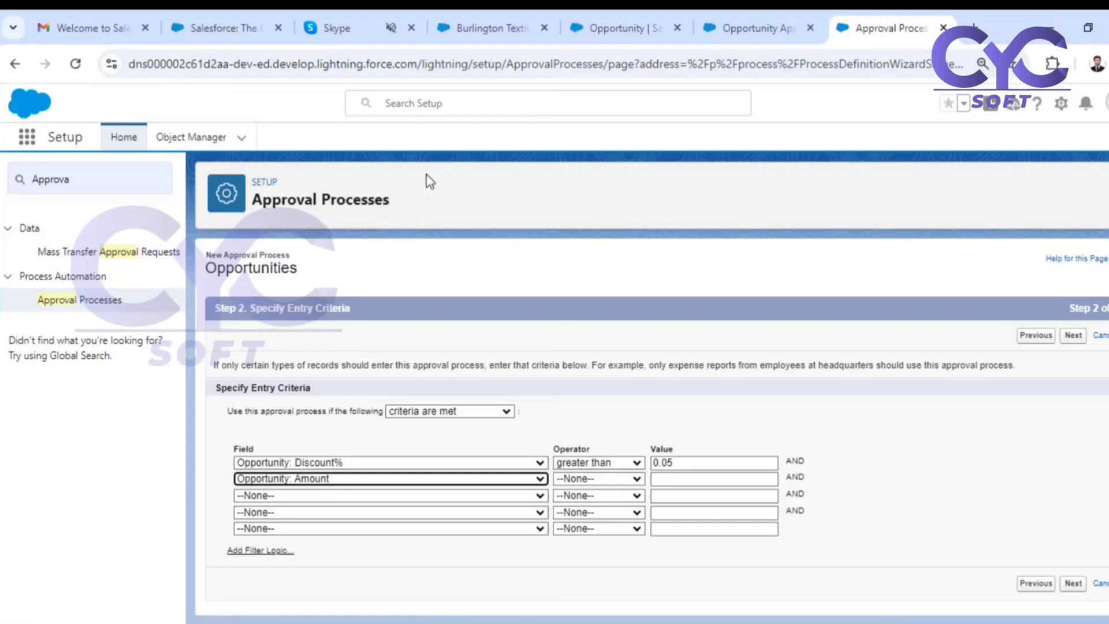
pyautogui.click(577, 477)
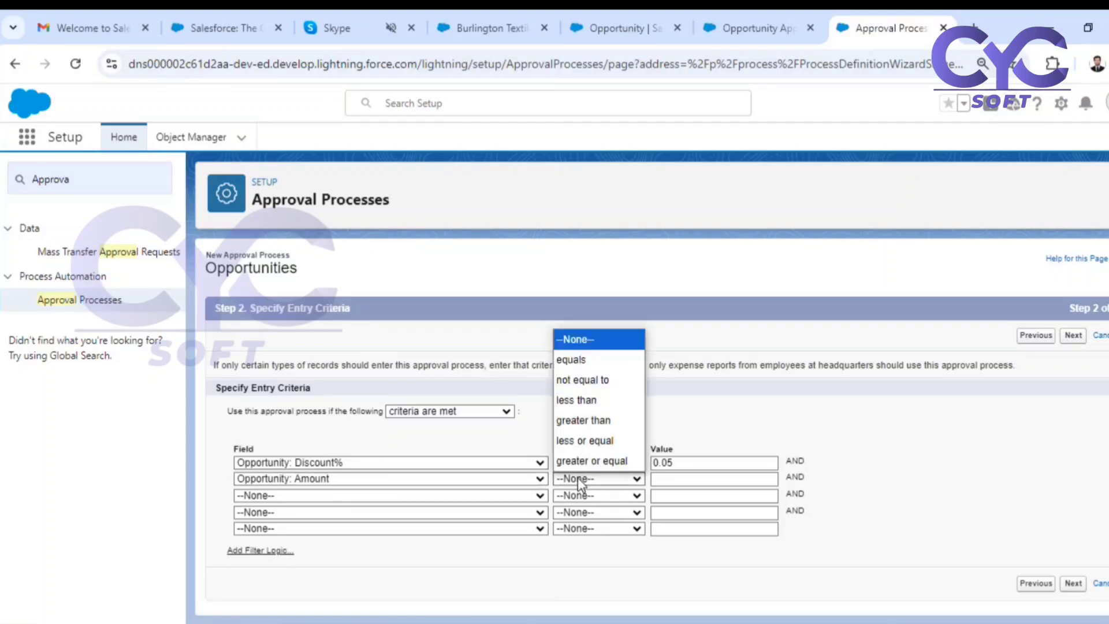
pyautogui.press('Escape')
pyautogui.click(616, 388)
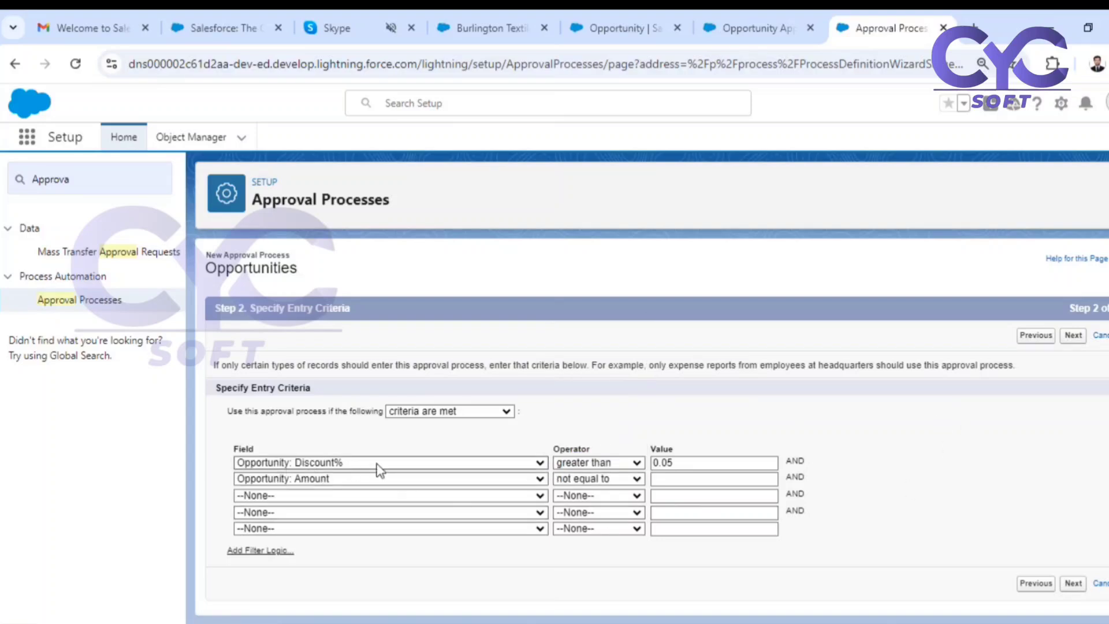
pyautogui.click(673, 469)
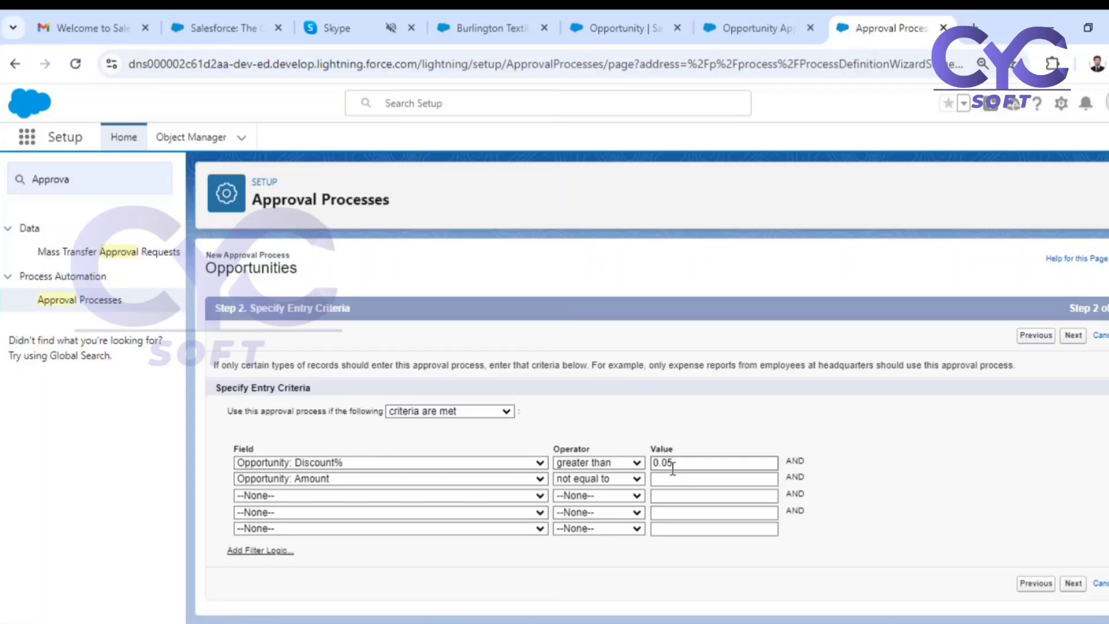
# Add a third entry criterion requiring Opportunity: Discount% not equal to a blank value.
pyautogui.click(277, 494)
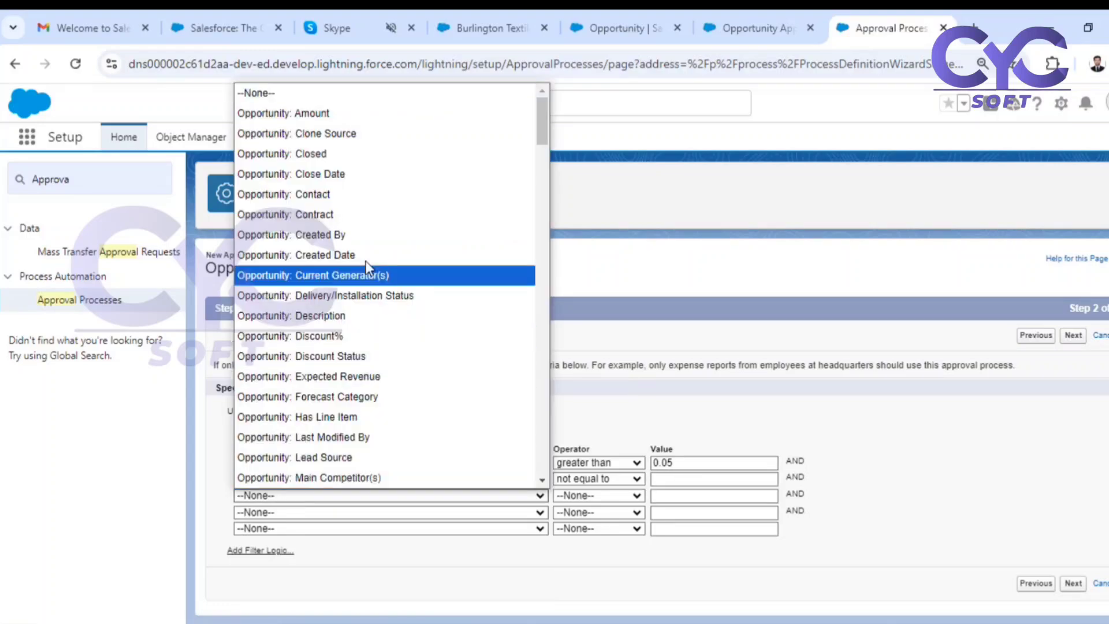
pyautogui.click(353, 337)
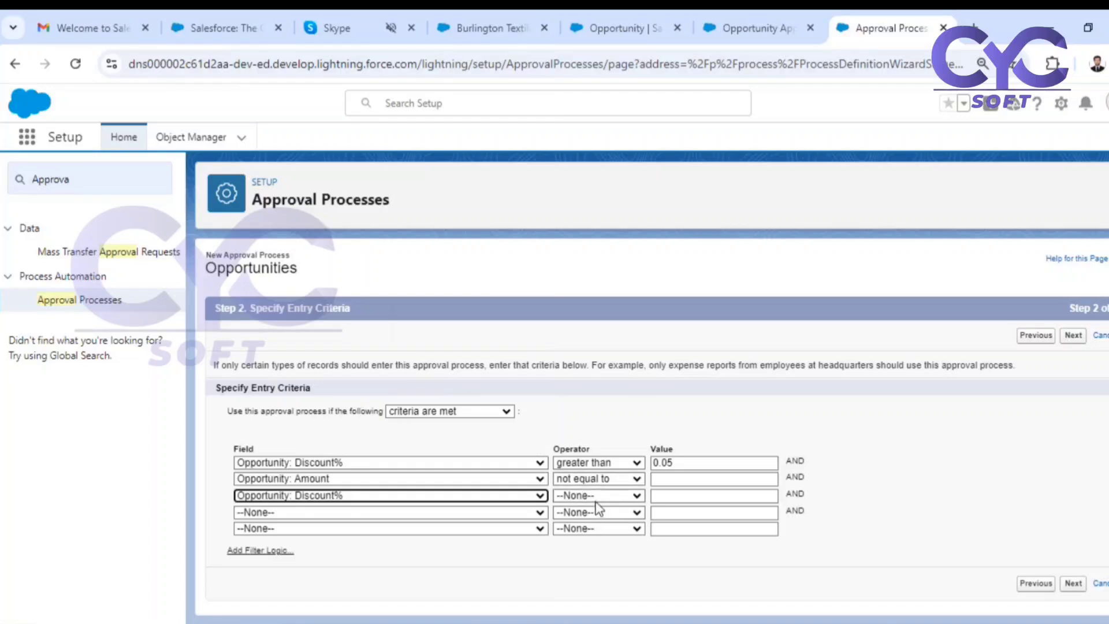
pyautogui.click(597, 499)
pyautogui.click(612, 397)
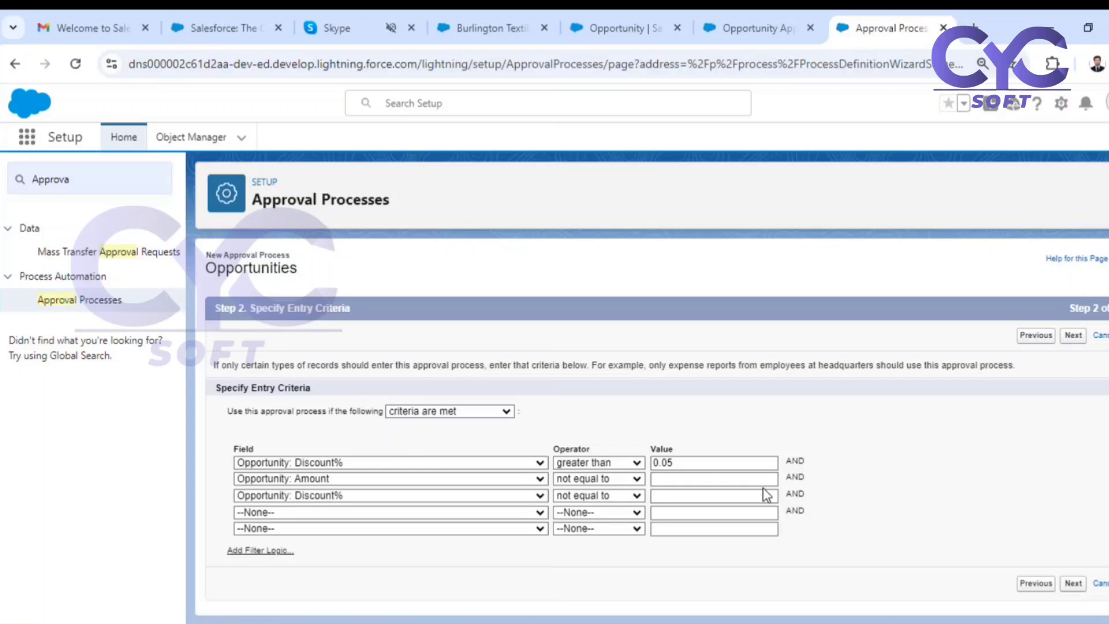
# Add filter logic 1 AND 2 AND 3 to the entry criteria and continue to the approver field and record editability settings.
pyautogui.click(273, 551)
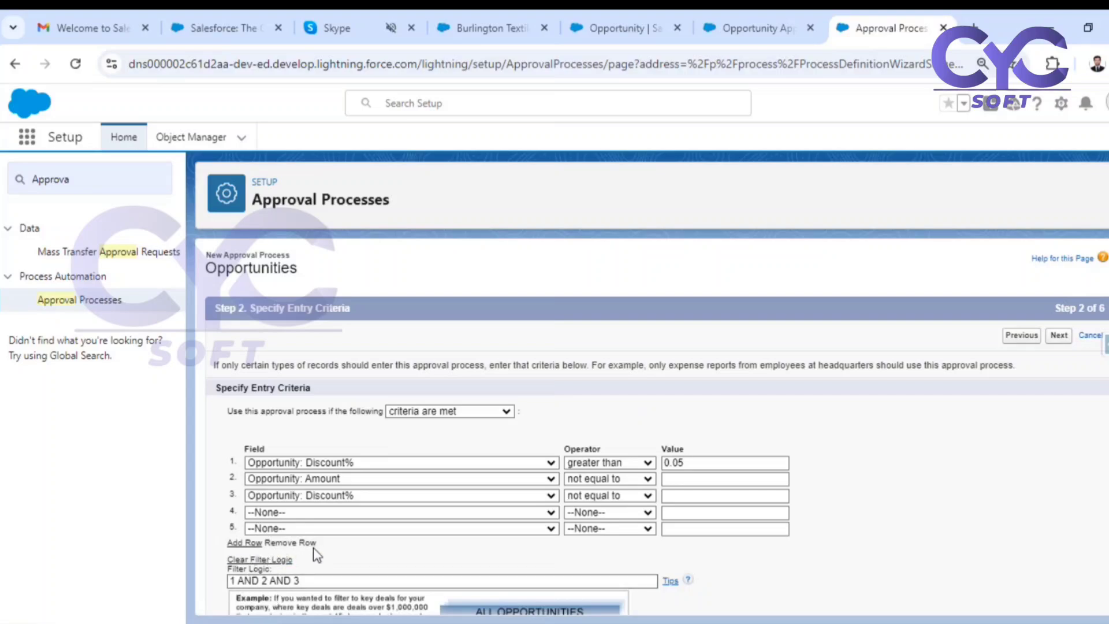
pyautogui.scroll(-3, 312, 545)
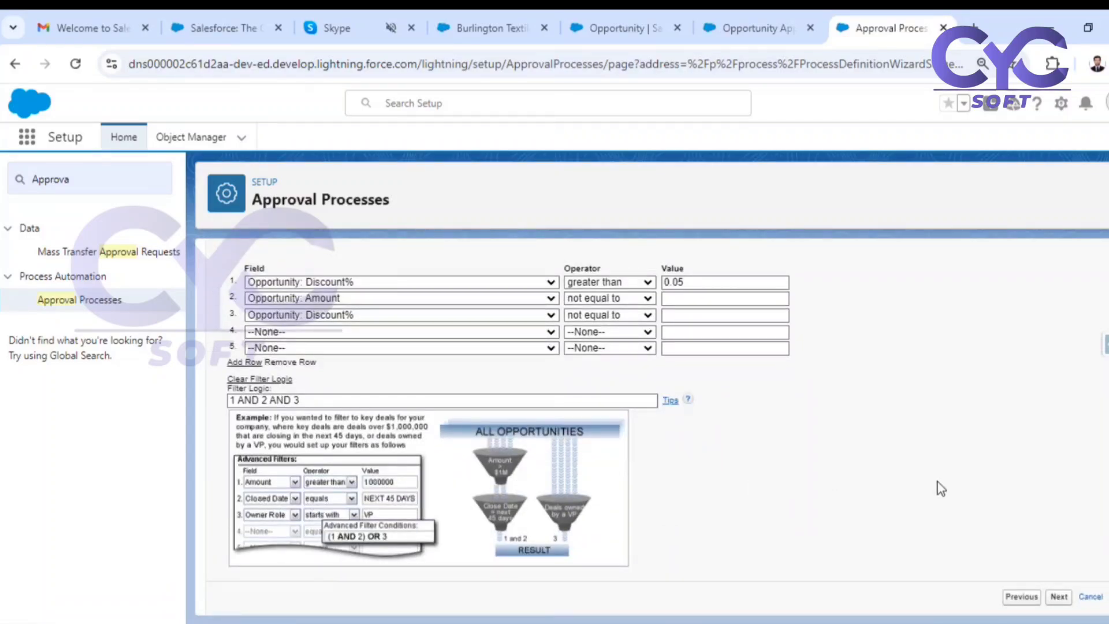
pyautogui.scroll(2, 940, 486)
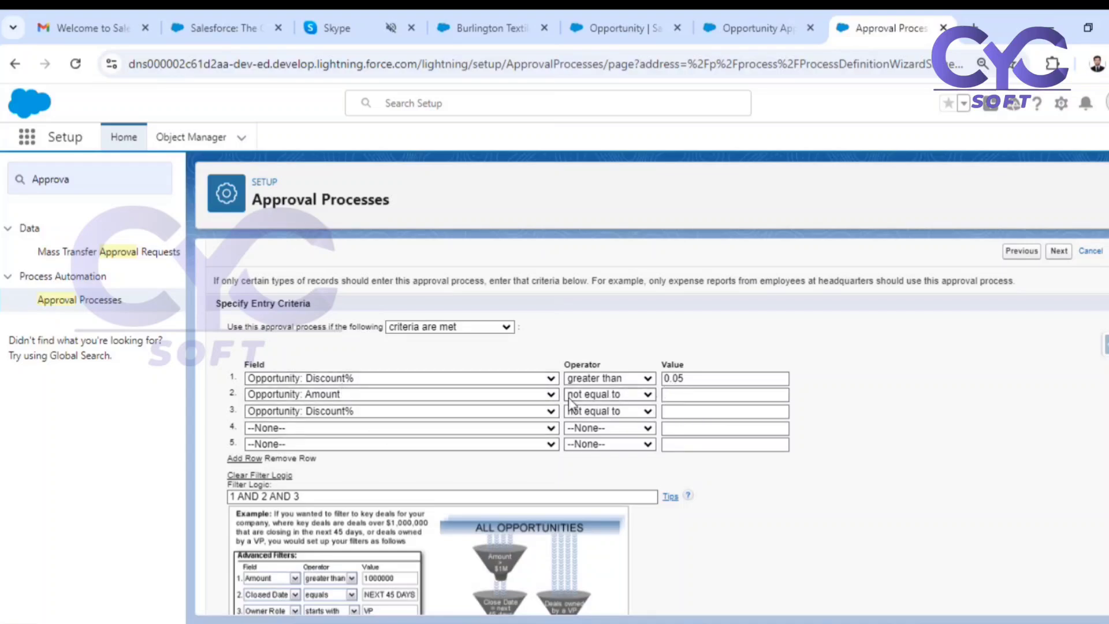
pyautogui.click(1052, 253)
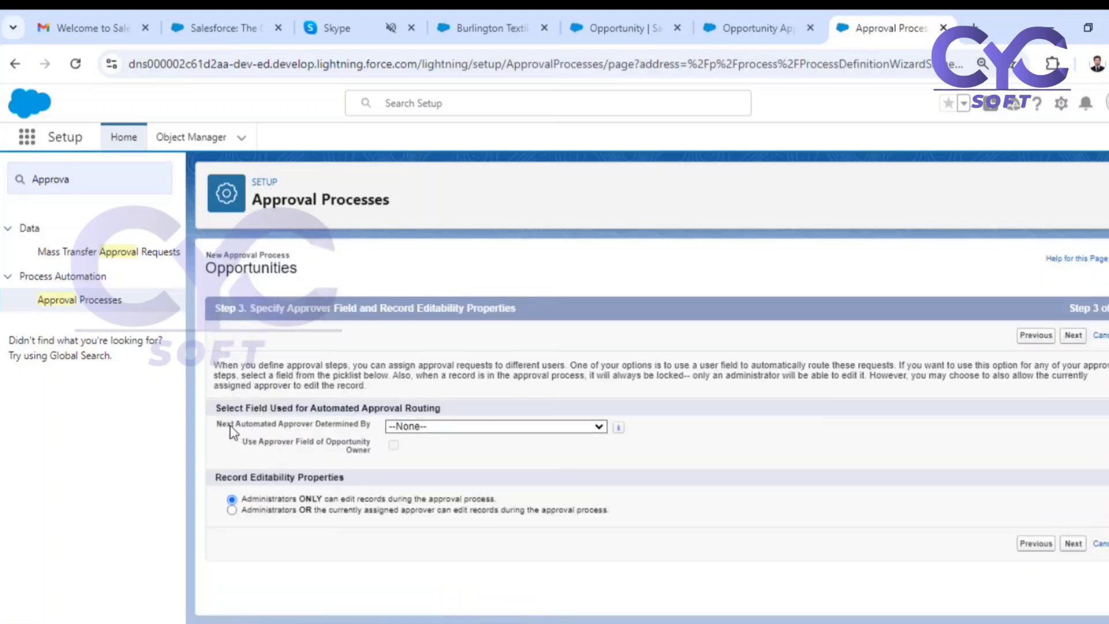
pyautogui.moveTo(230, 427); pyautogui.dragTo(332, 427)
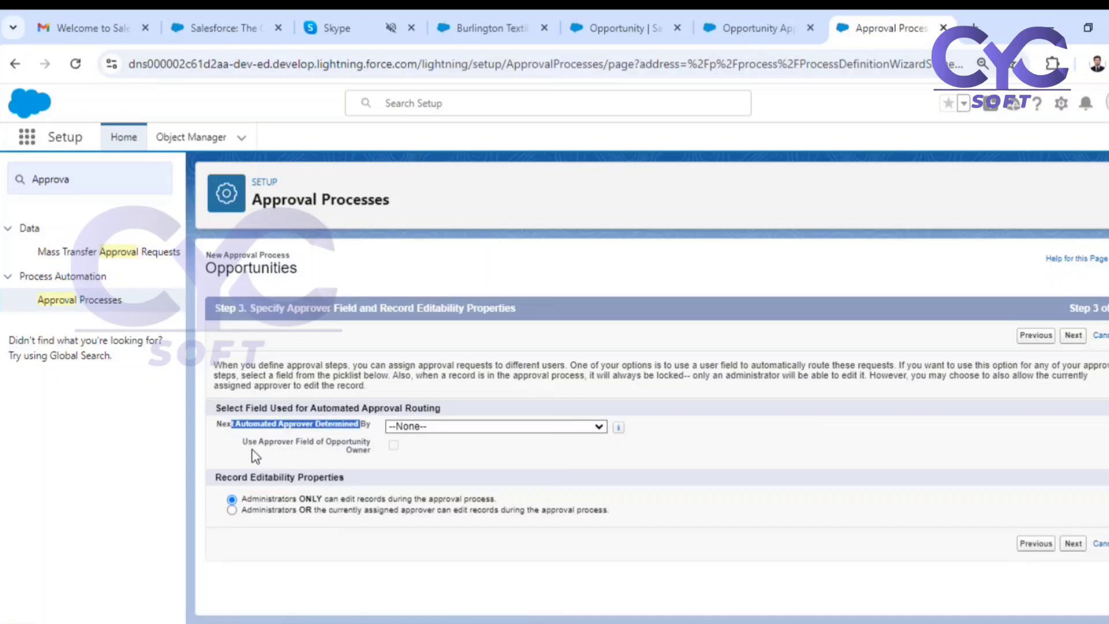
pyautogui.click(486, 427)
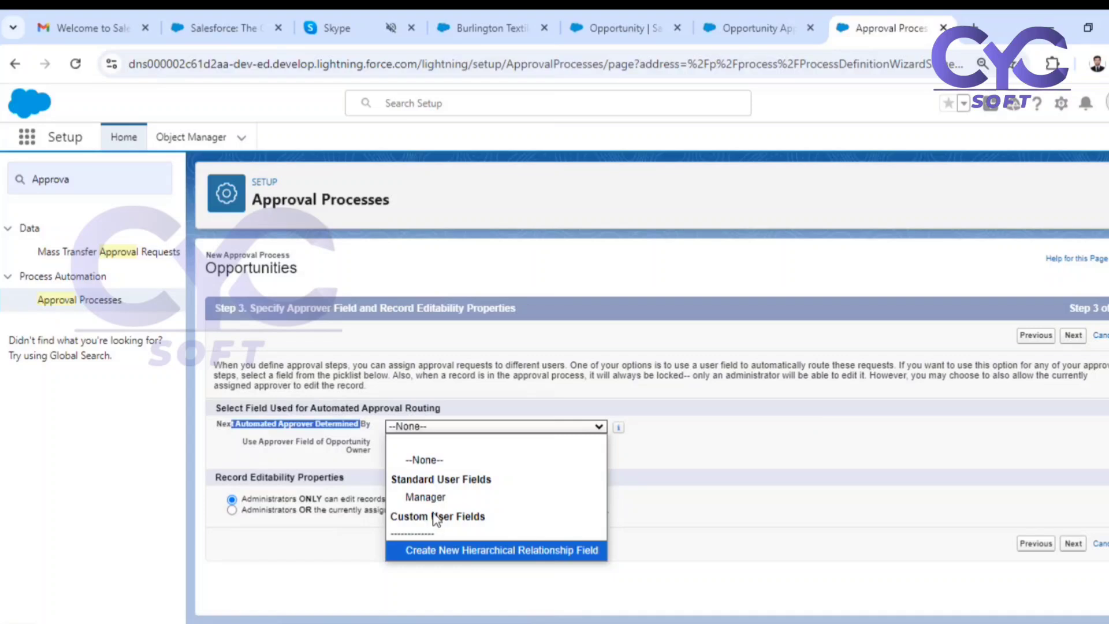
pyautogui.click(746, 526)
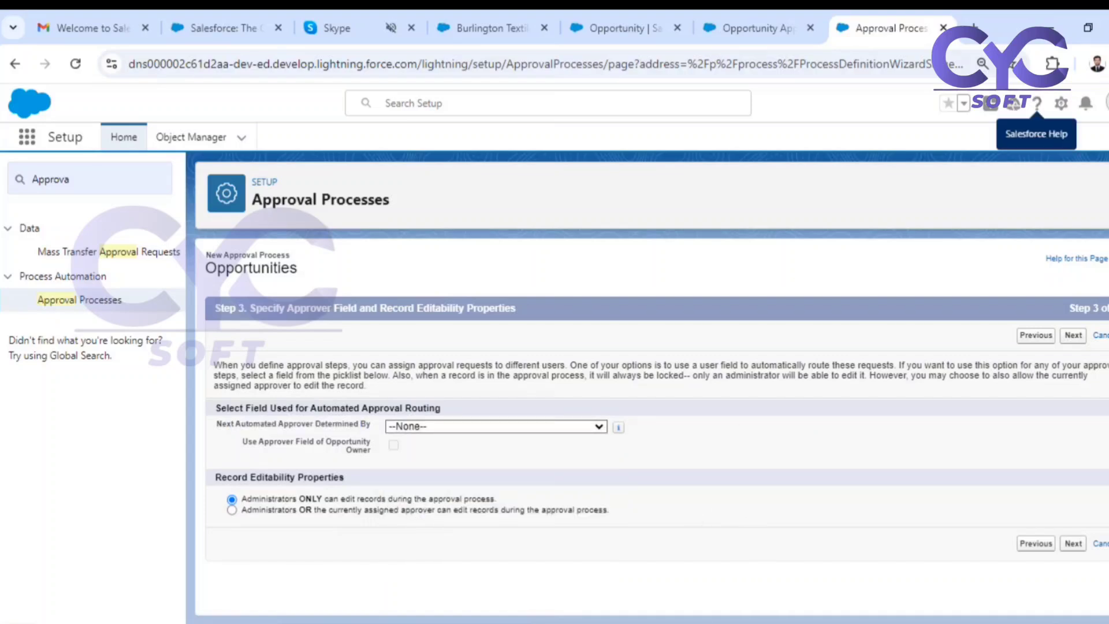
# Open Setup in a separate tab, search for the admin user by name and open that user's record.
pyautogui.click(1061, 103)
pyautogui.click(1000, 168)
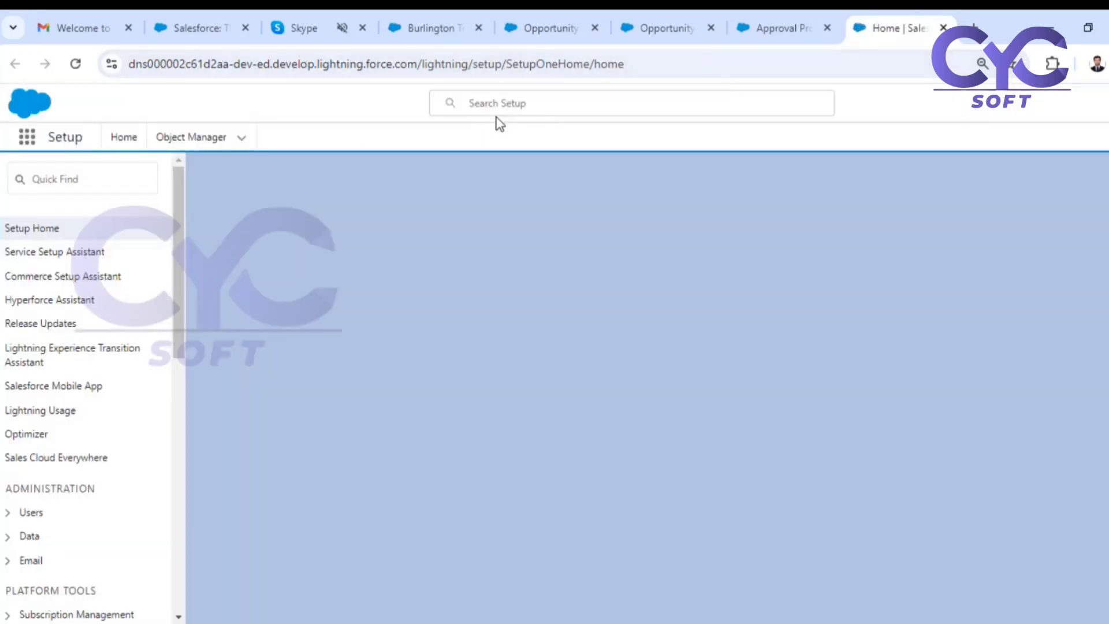
pyautogui.click(508, 103)
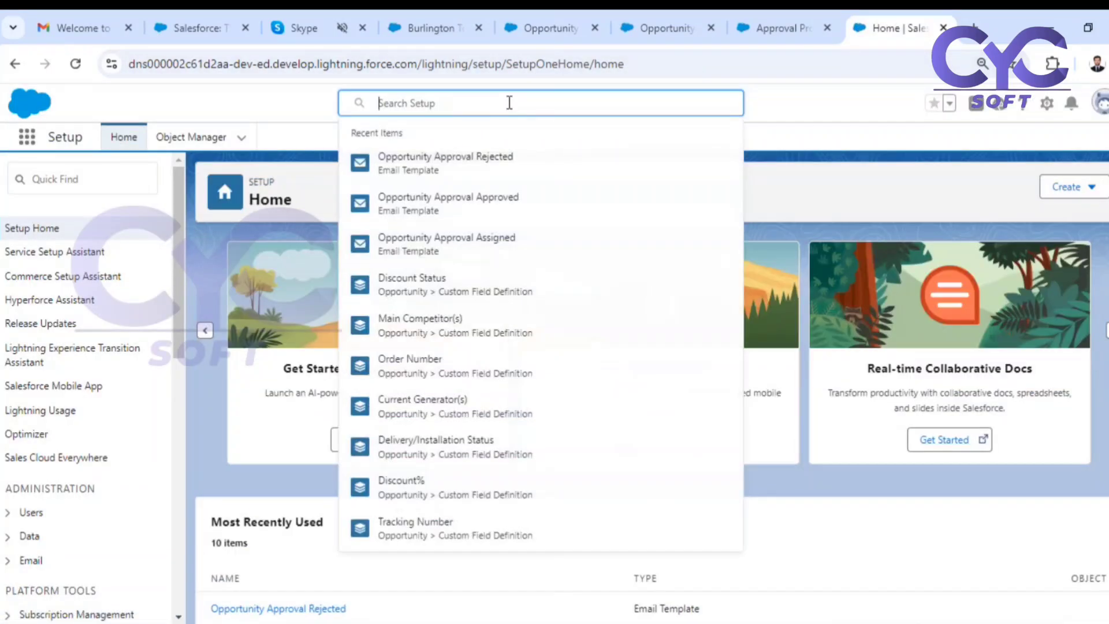
pyautogui.write('dhana')
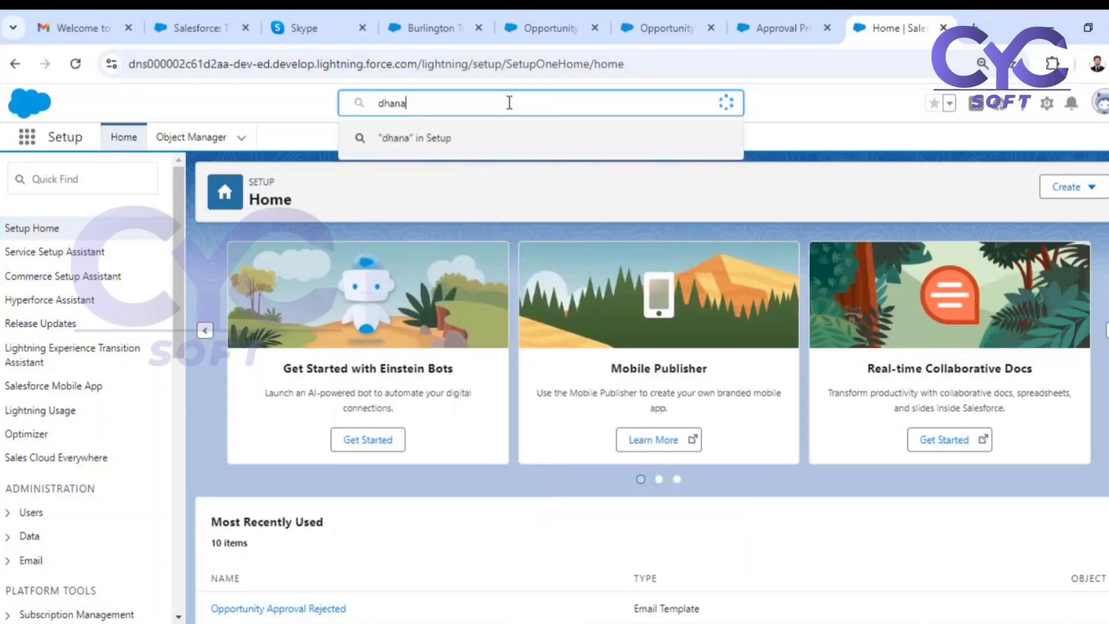
pyautogui.click(449, 179)
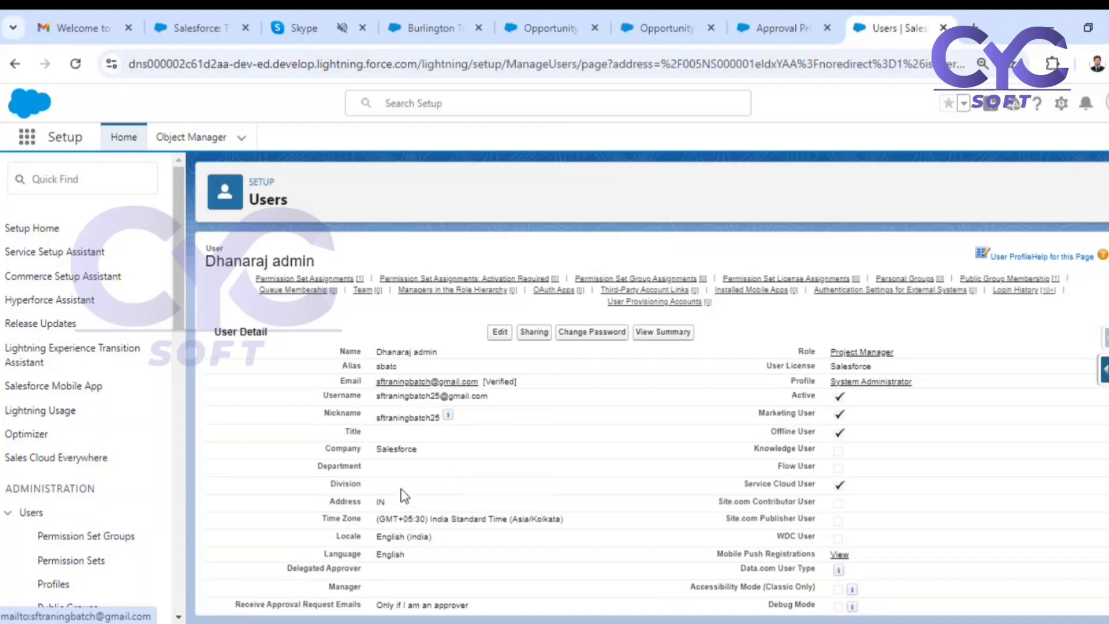
# Edit the admin user, set the Manager in Approver Settings to the Tech Lead user, and save the record.
pyautogui.doubleClick(332, 589)
pyautogui.scroll(-1, 586, 434)
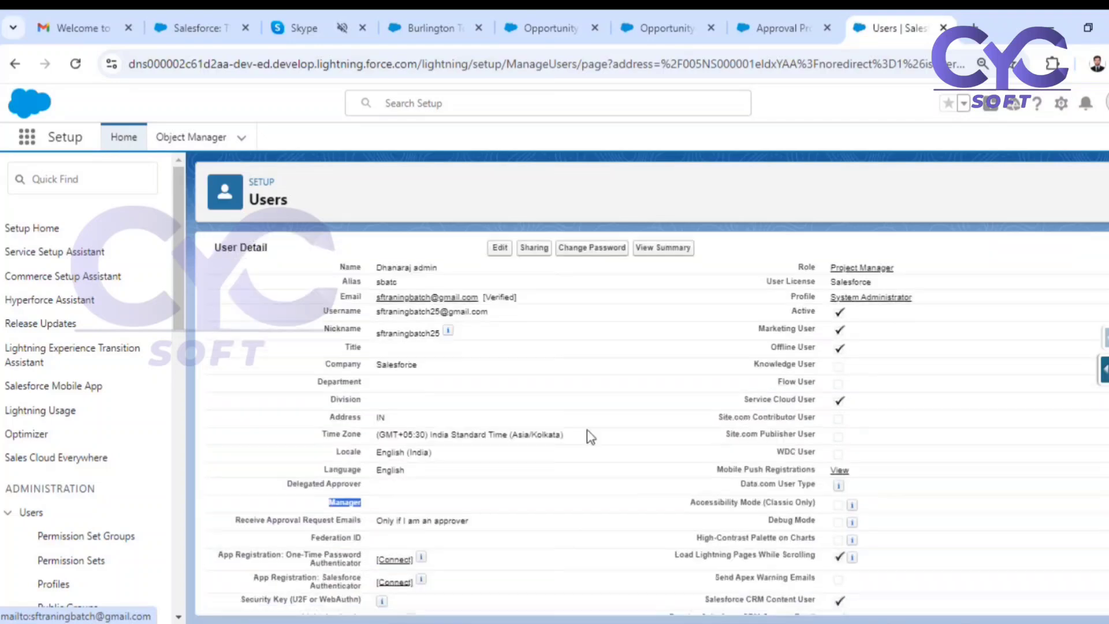
pyautogui.click(500, 249)
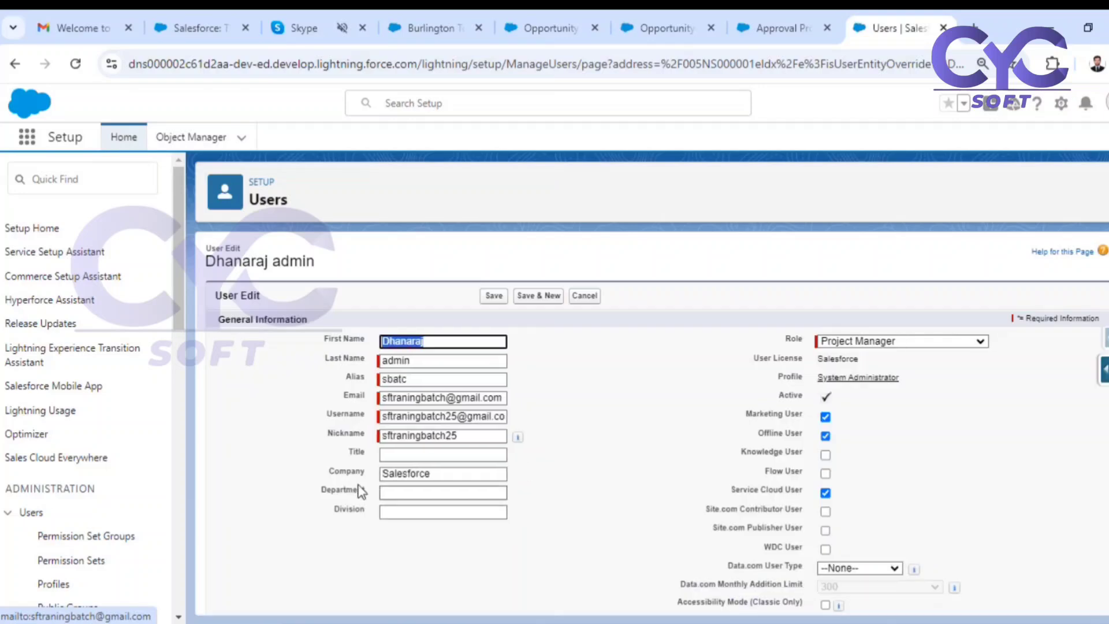
pyautogui.scroll(-15, 574, 478)
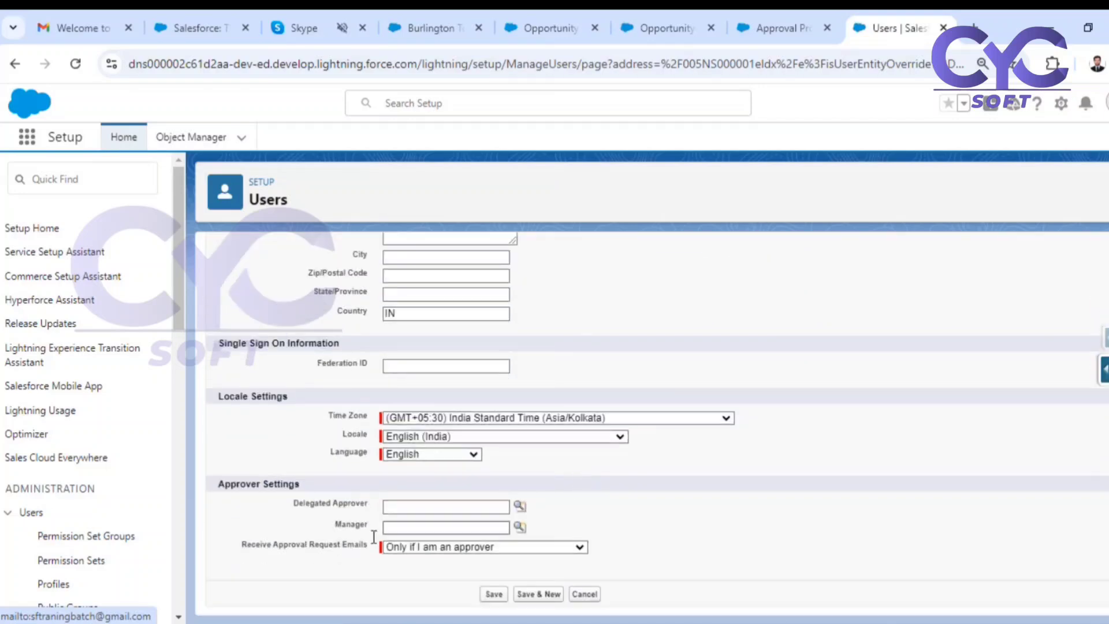
pyautogui.moveTo(250, 546); pyautogui.dragTo(379, 555)
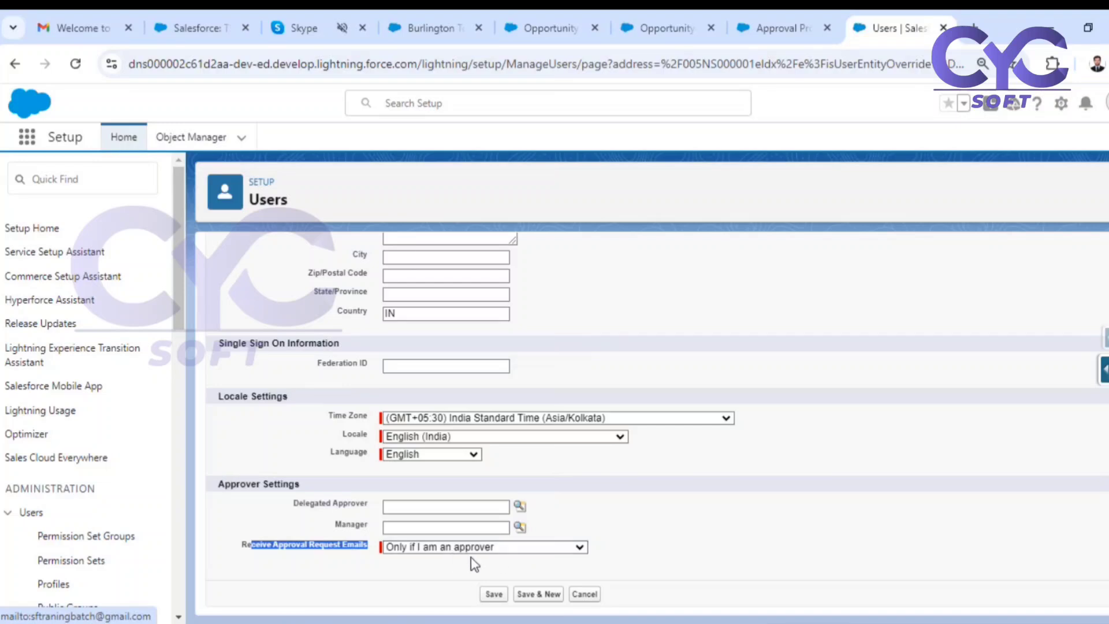
pyautogui.click(519, 527)
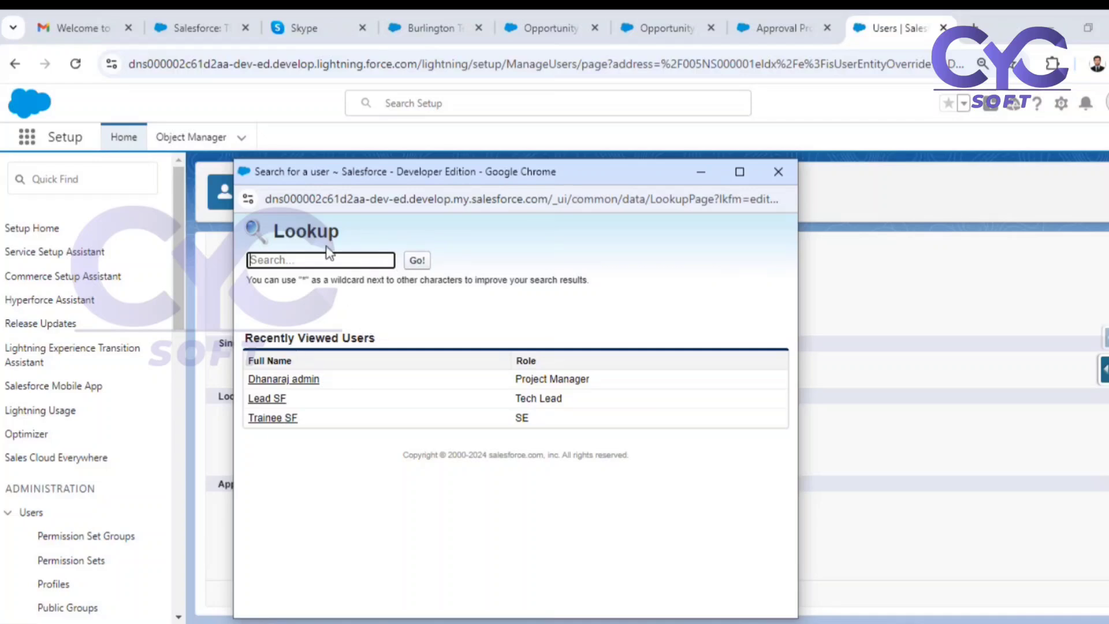
pyautogui.write('int')
pyautogui.click(268, 399)
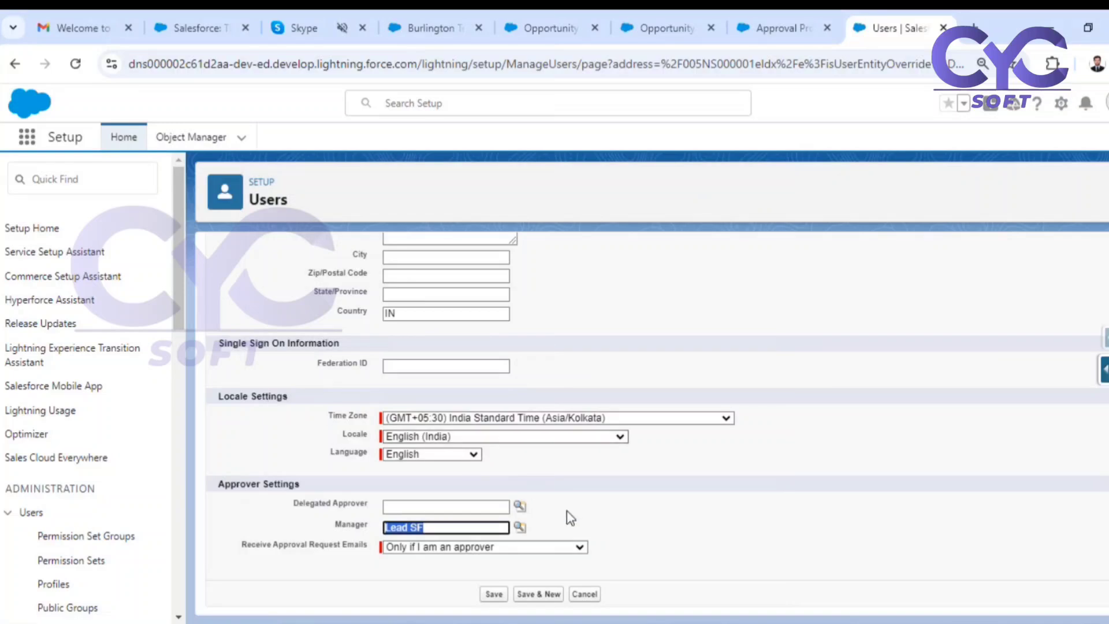
pyautogui.click(493, 594)
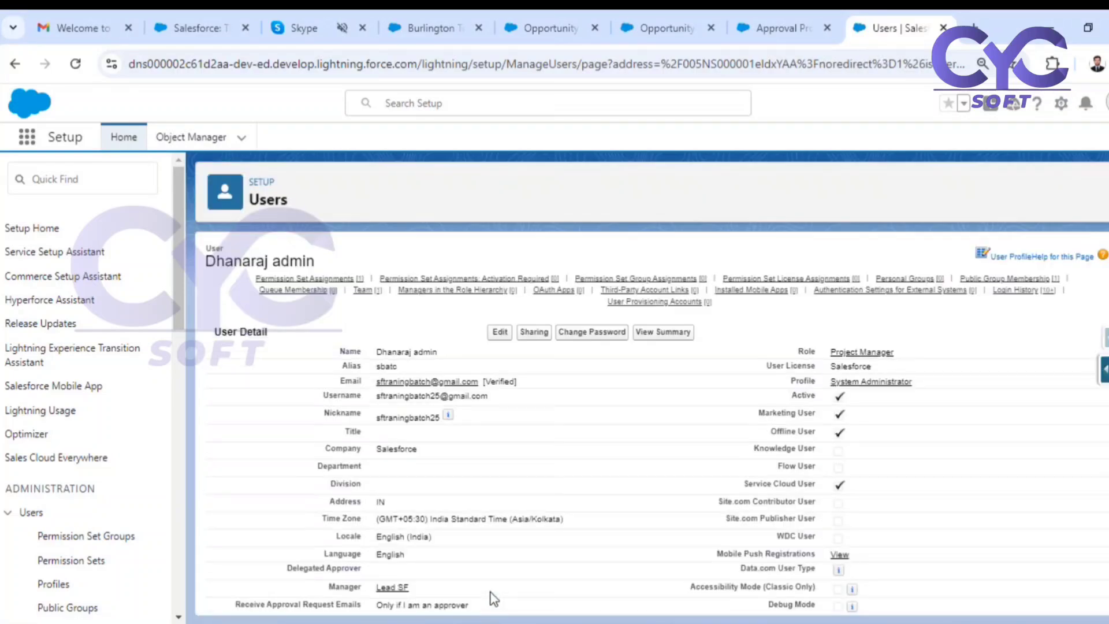
# Search Setup for the trainee user and open that user's record.
pyautogui.click(414, 105)
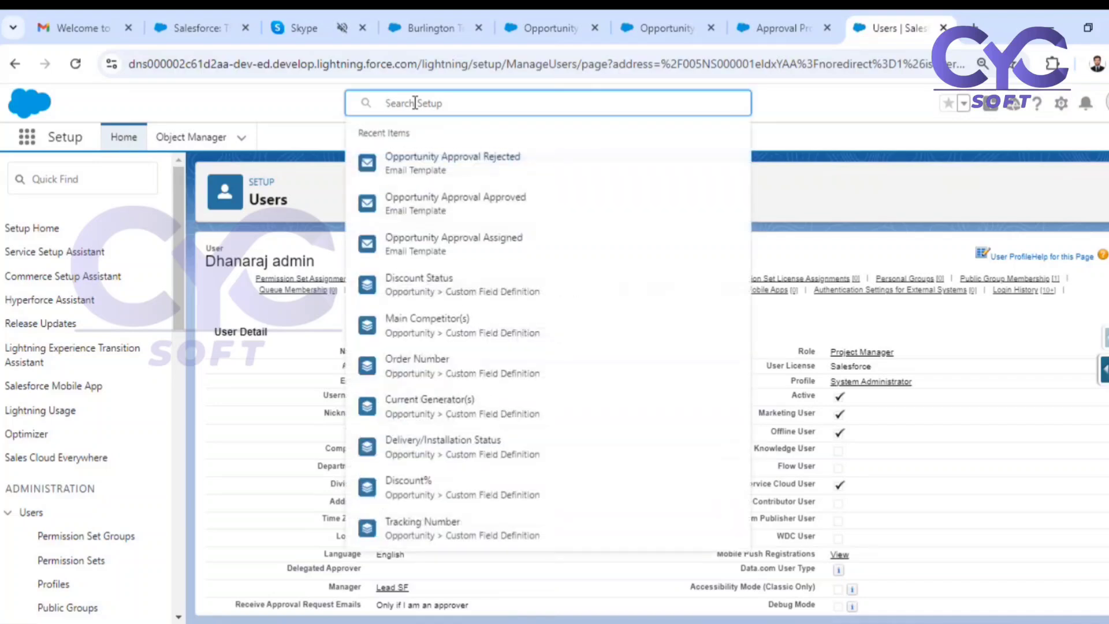
pyautogui.write('train')
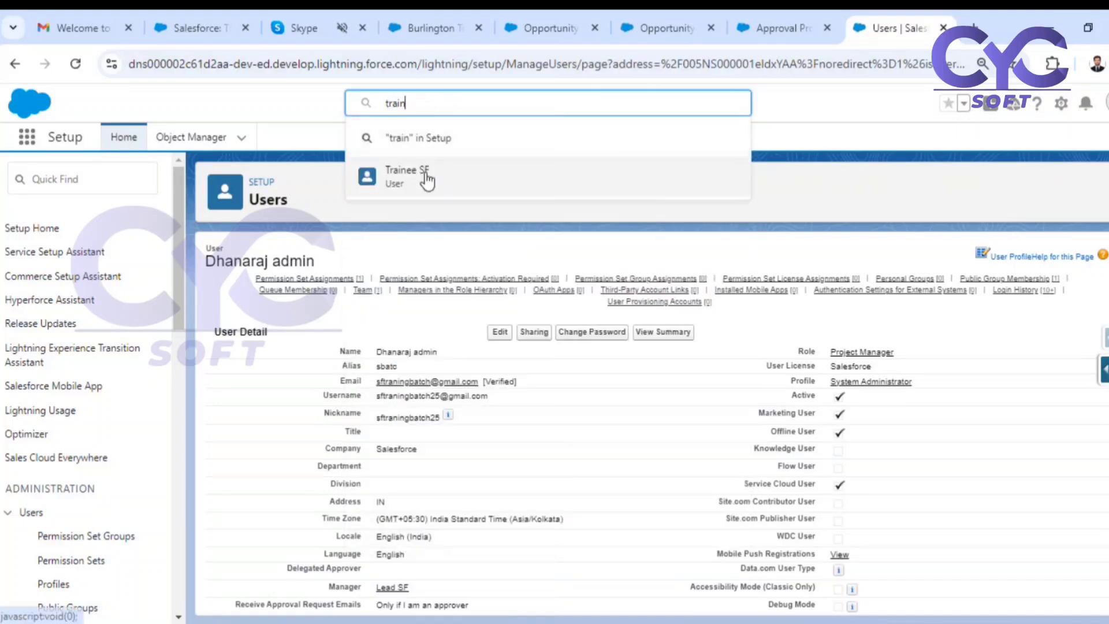
pyautogui.click(425, 172)
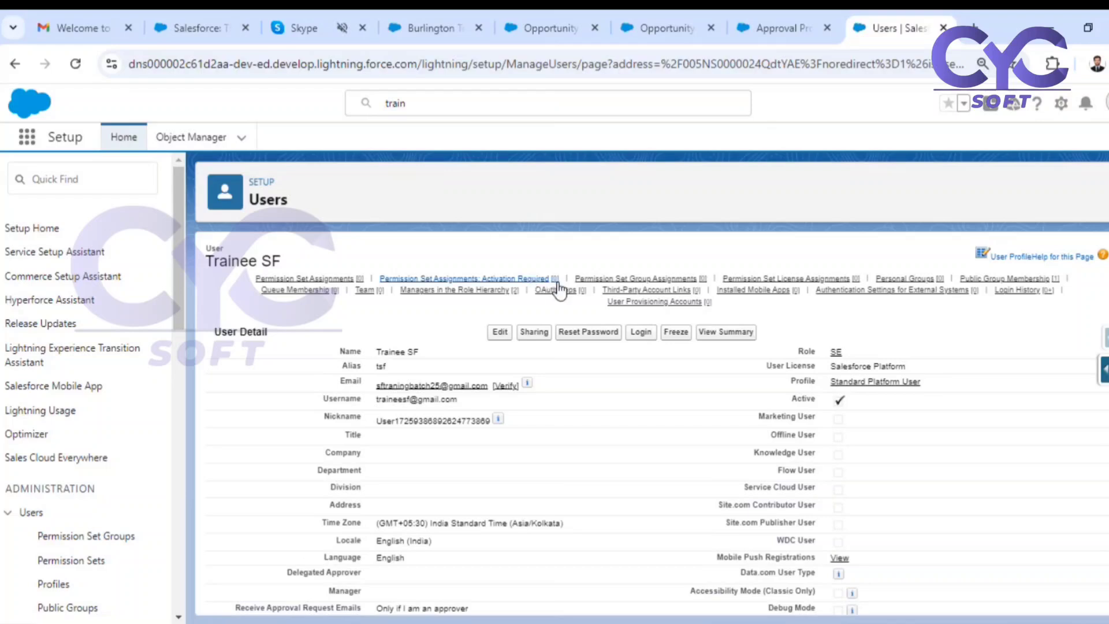
# Edit the trainee user, set the Manager in Approver Settings to the admin user, and save the record.
pyautogui.click(504, 336)
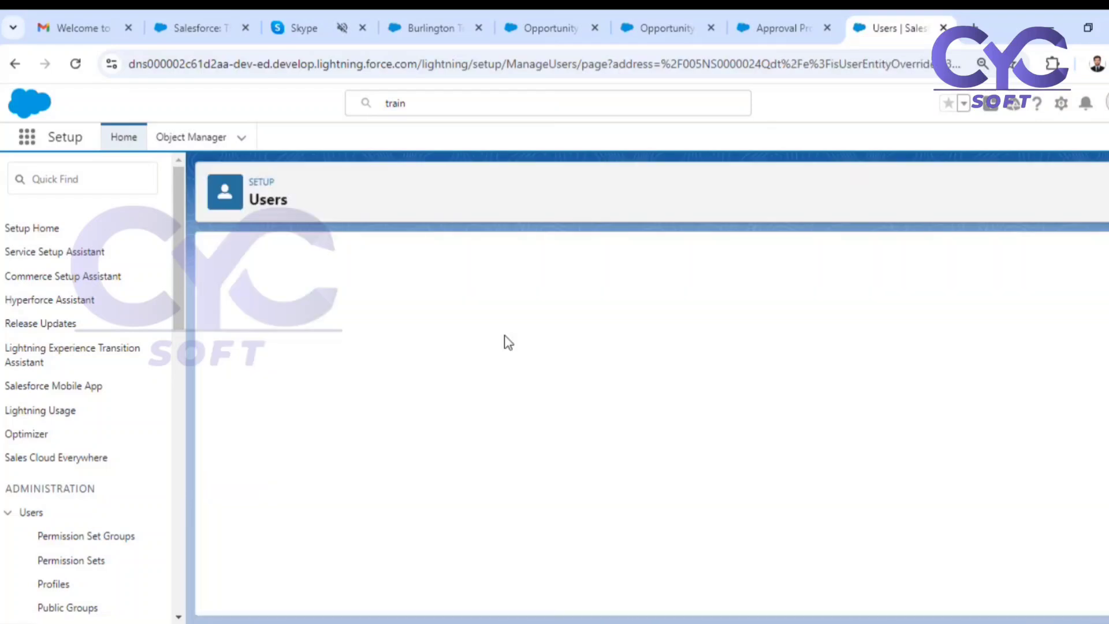
pyautogui.scroll(-10, 486, 411)
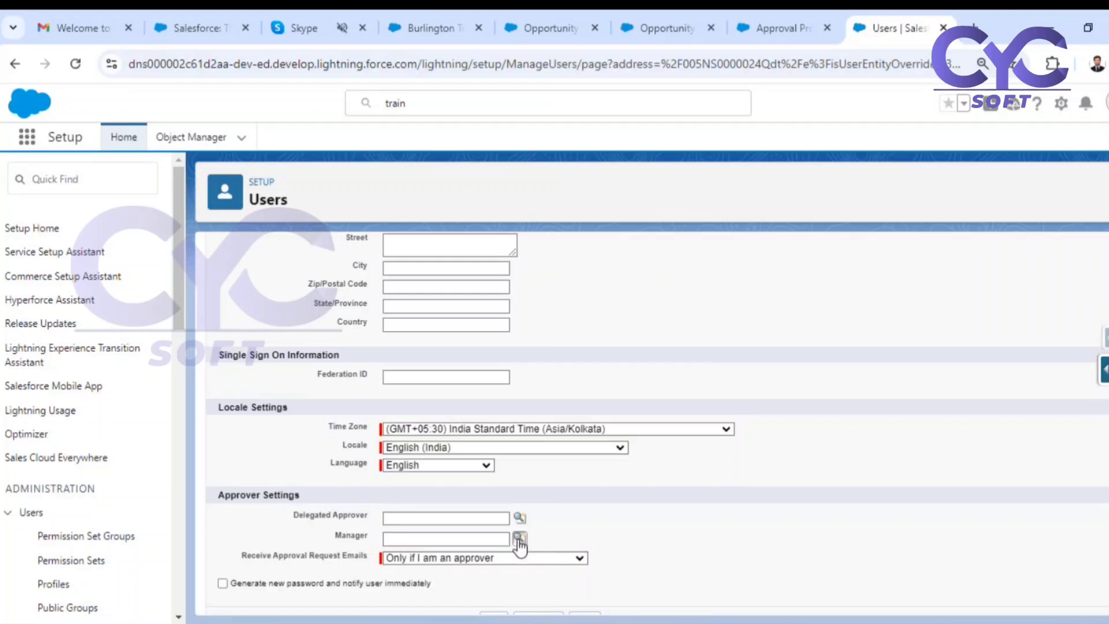
pyautogui.click(519, 538)
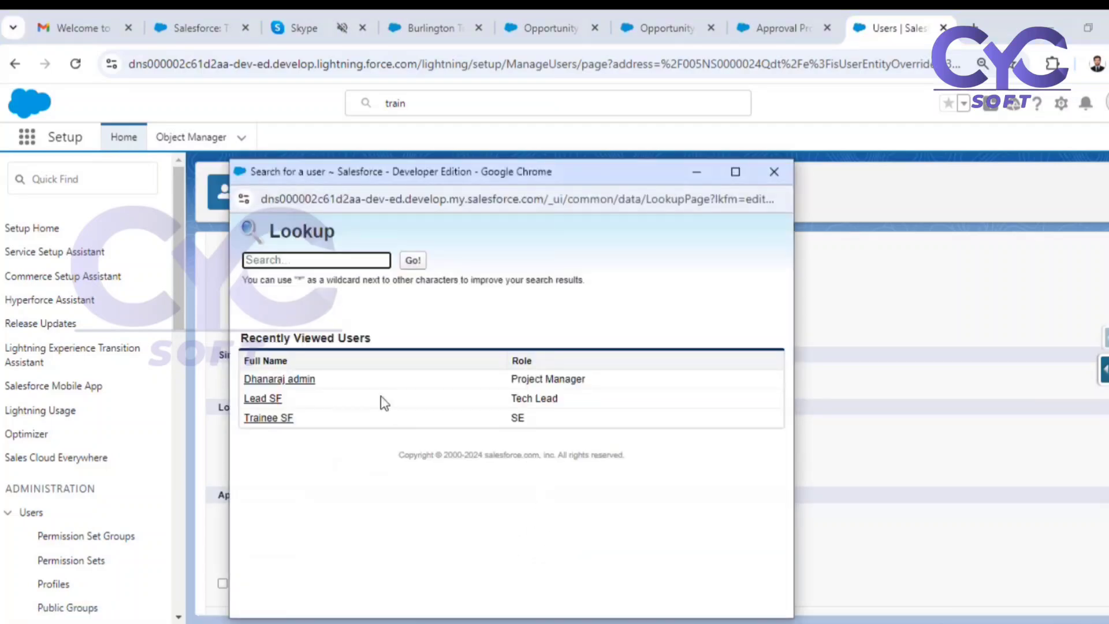
pyautogui.click(310, 379)
pyautogui.scroll(-1, 578, 520)
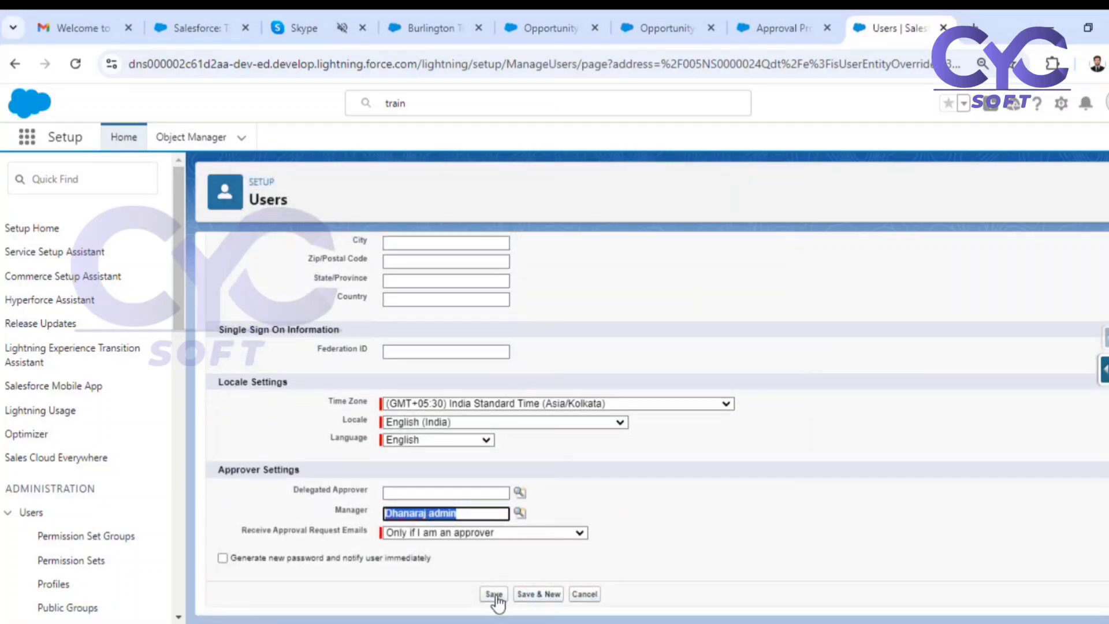
pyautogui.click(494, 595)
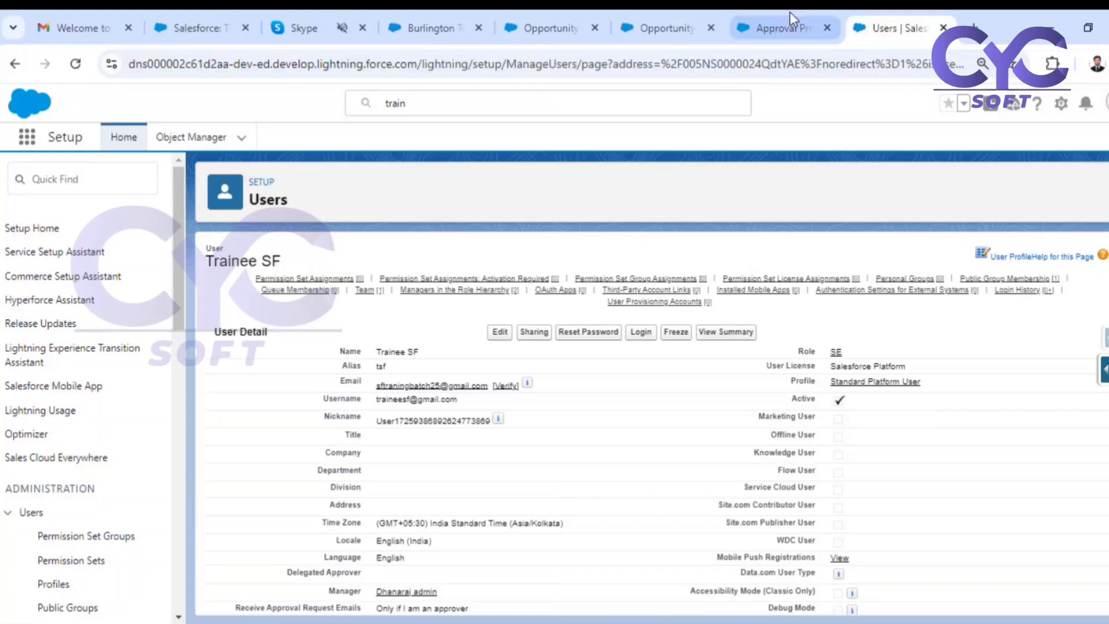
# Return to the approval process wizard and set Next Automated Approver Determined By to Manager.
pyautogui.click(753, 30)
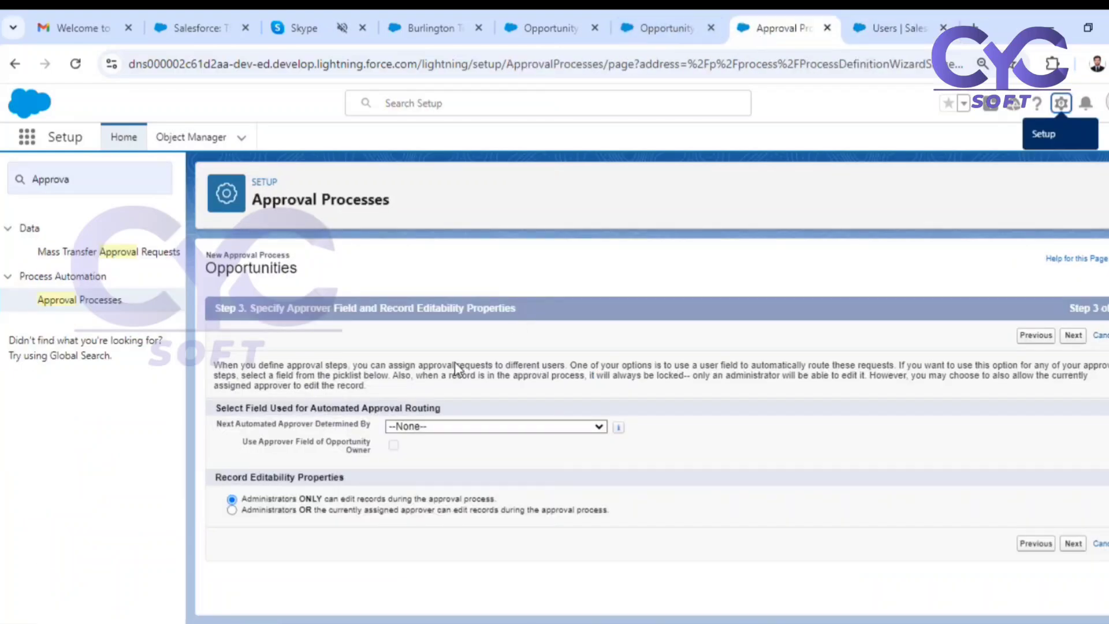
pyautogui.moveTo(235, 425); pyautogui.dragTo(342, 425)
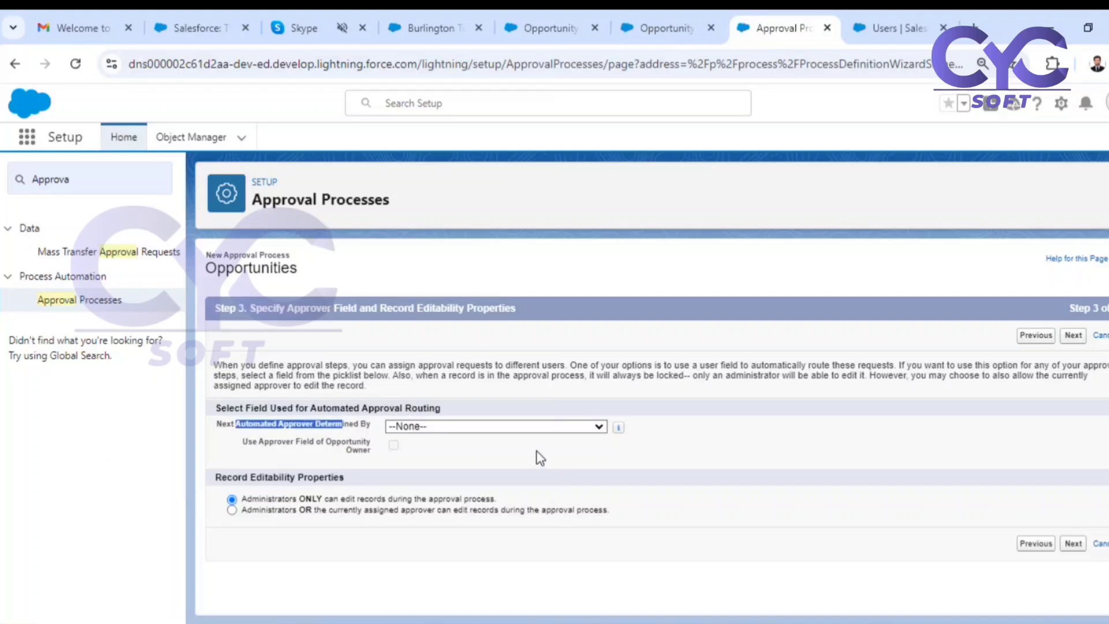
pyautogui.click(543, 429)
pyautogui.click(425, 497)
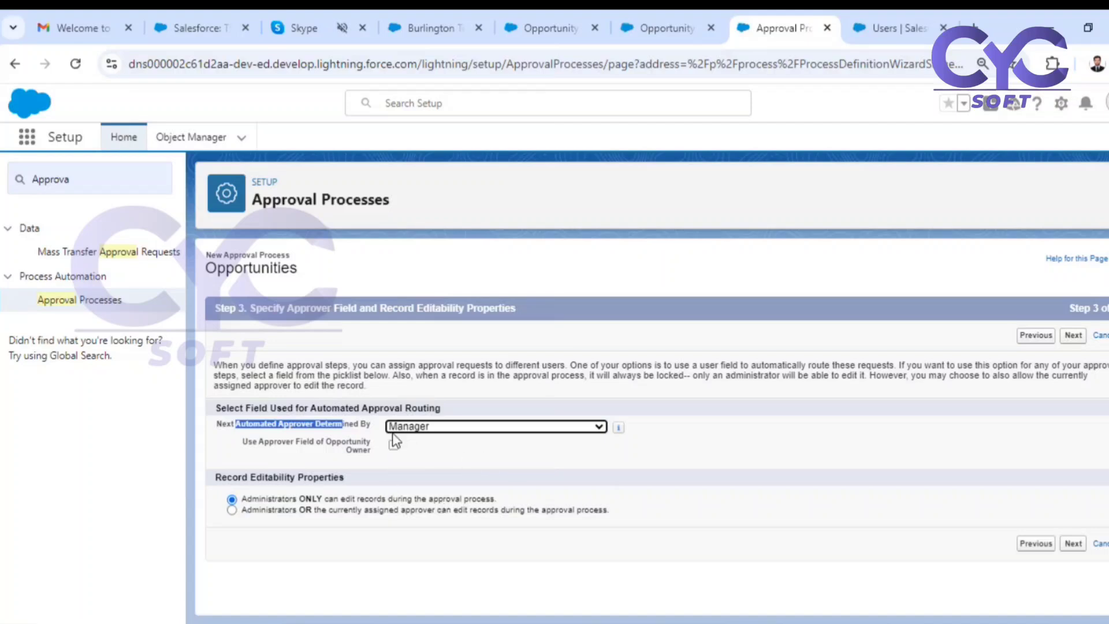
pyautogui.click(439, 427)
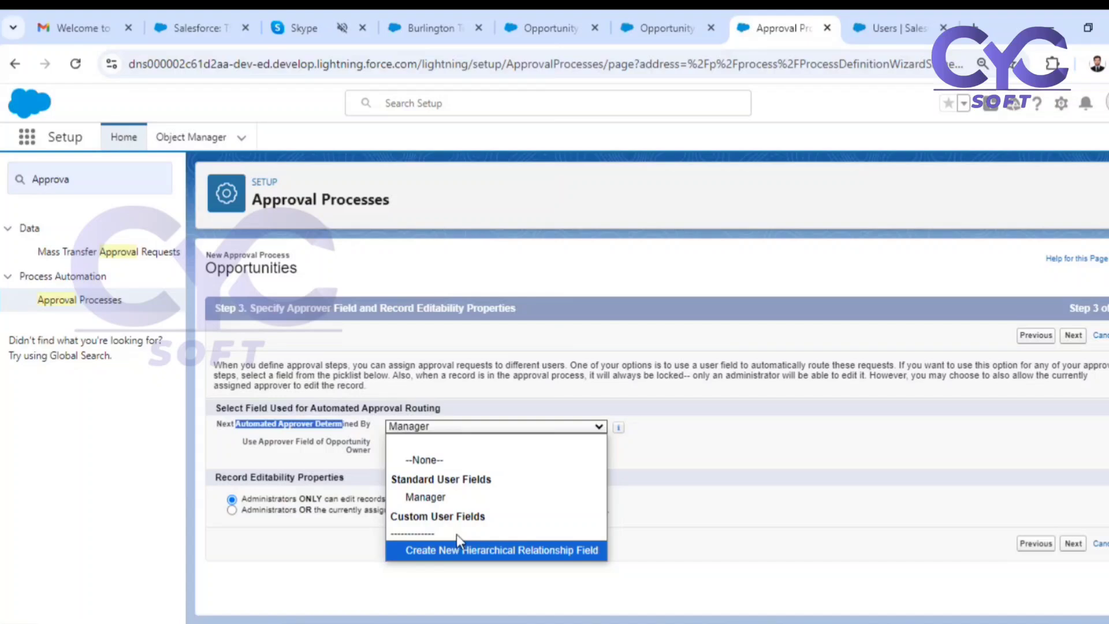
pyautogui.click(452, 496)
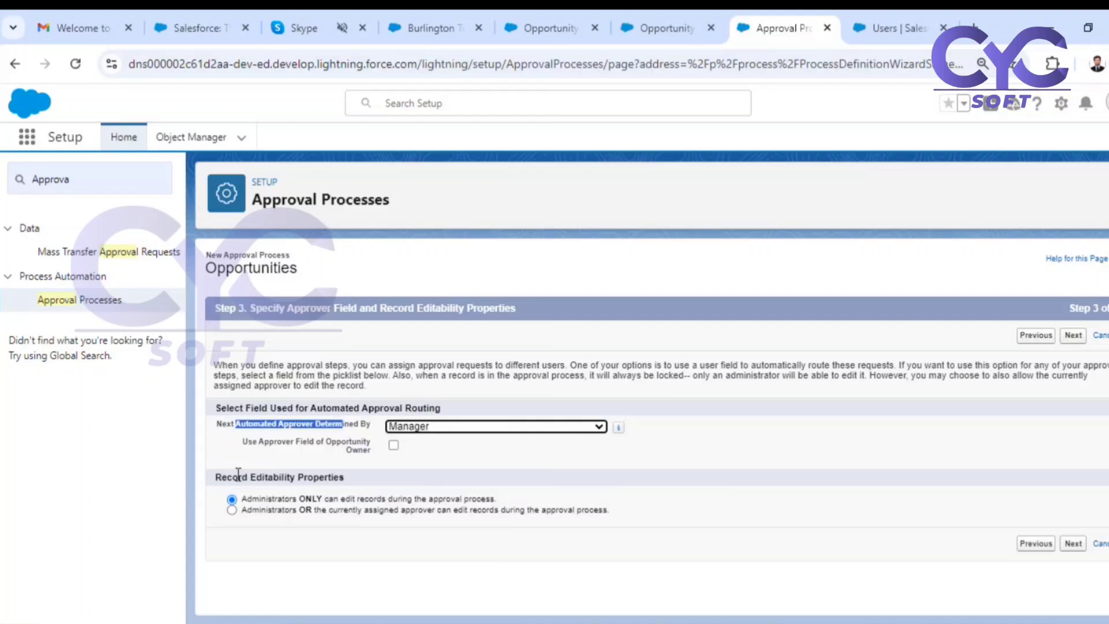
# Review the record editability options, keep editing restricted to administrators only, and continue to the notification template settings.
pyautogui.moveTo(239, 477); pyautogui.dragTo(334, 477)
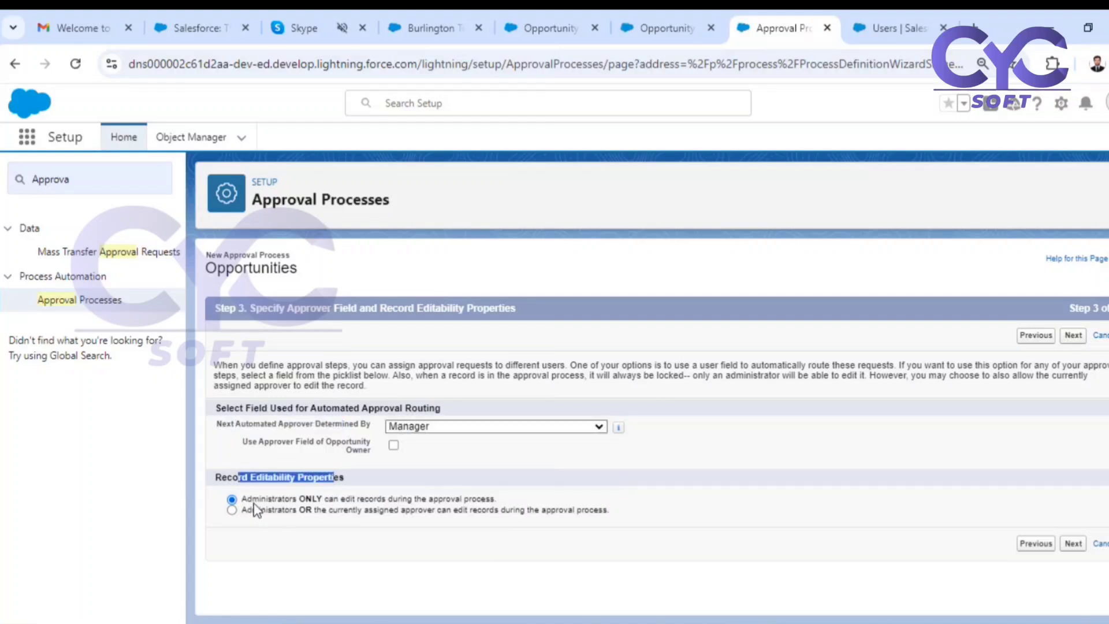
pyautogui.moveTo(265, 499); pyautogui.dragTo(501, 502)
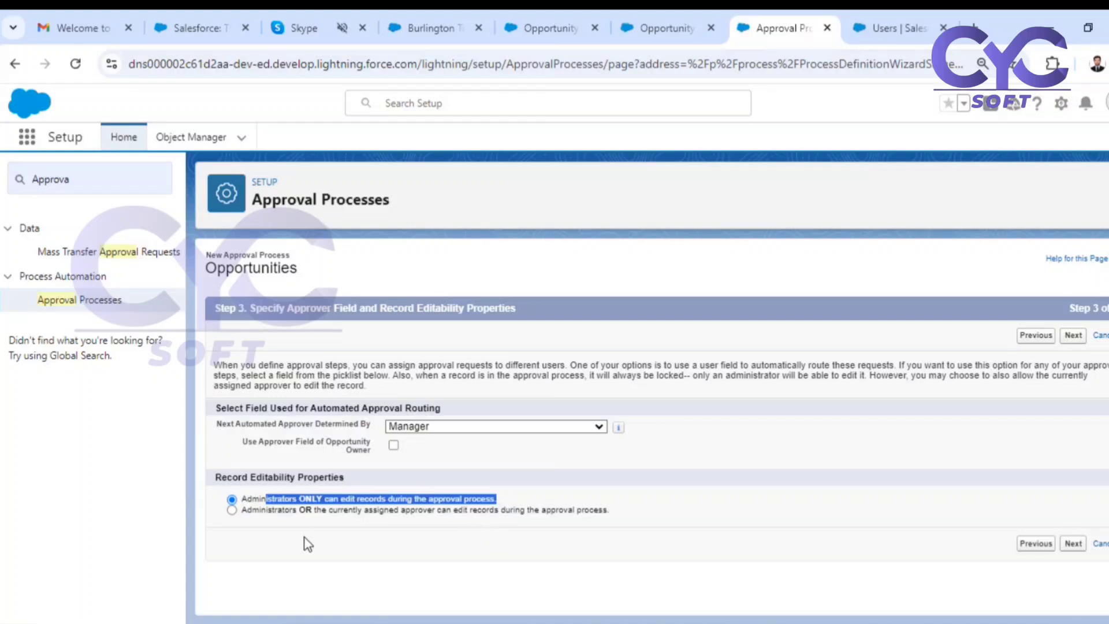
pyautogui.moveTo(273, 521); pyautogui.dragTo(429, 512)
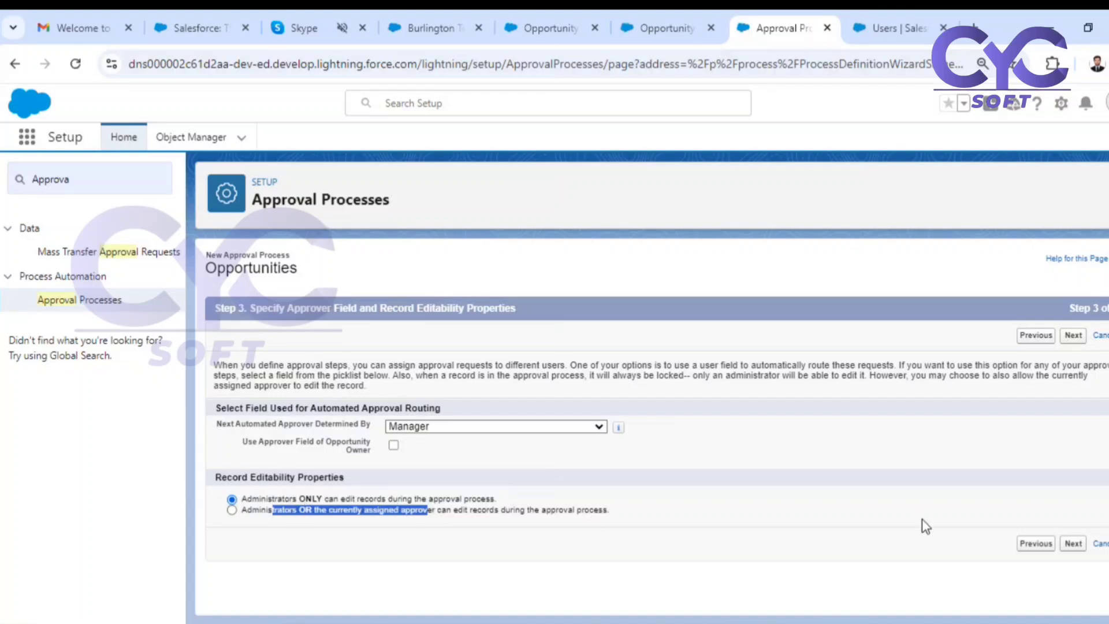
pyautogui.click(1074, 546)
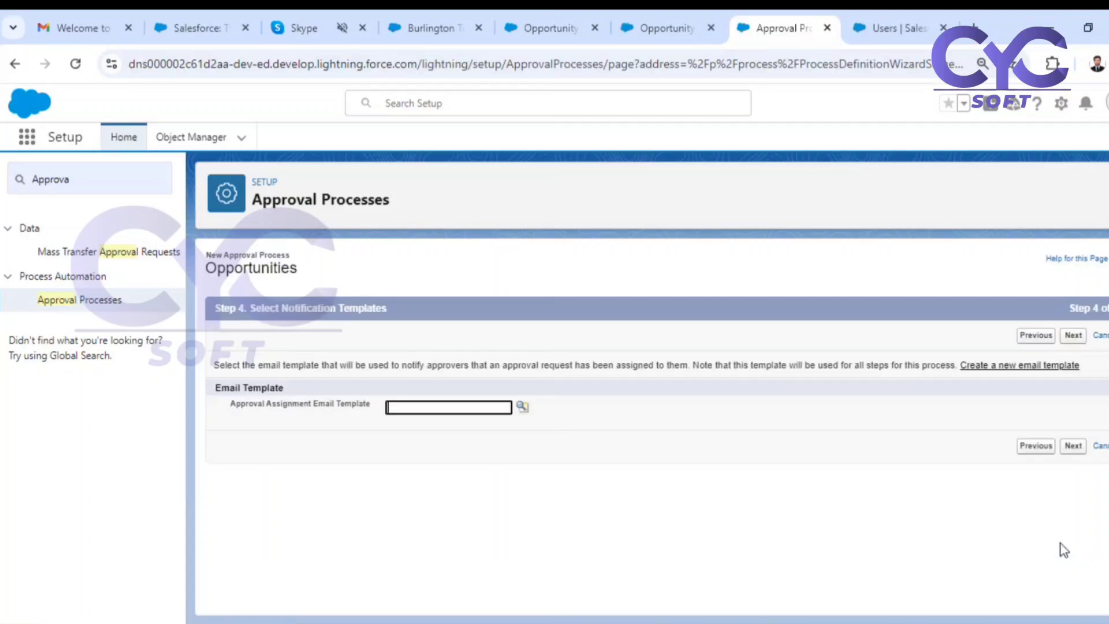
# Set the approval assignment email template to Opportunity Approval Assigned from the Lightning Opportunity Discount Approval folder, and continue to the approval page layout.
pyautogui.moveTo(315, 404); pyautogui.dragTo(379, 404)
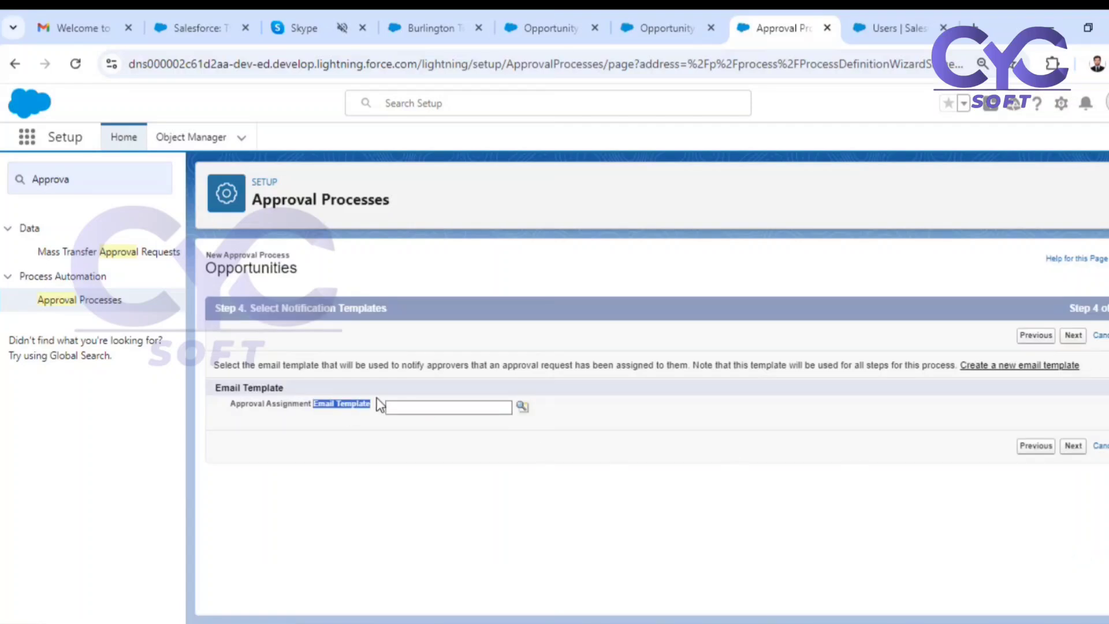
pyautogui.click(522, 406)
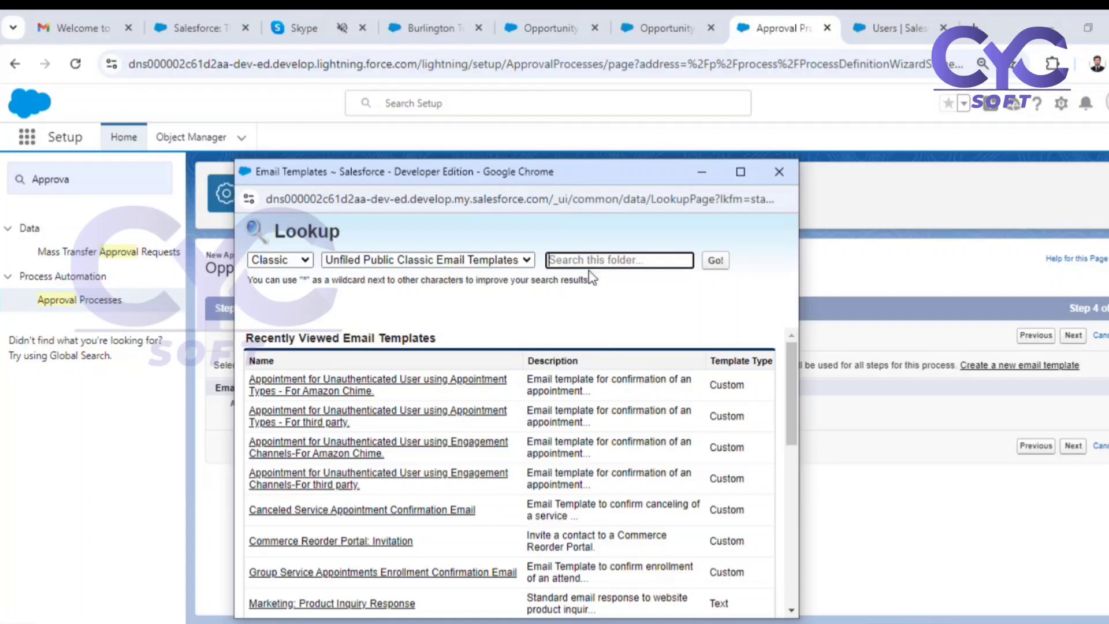
pyautogui.click(281, 261)
pyautogui.click(282, 289)
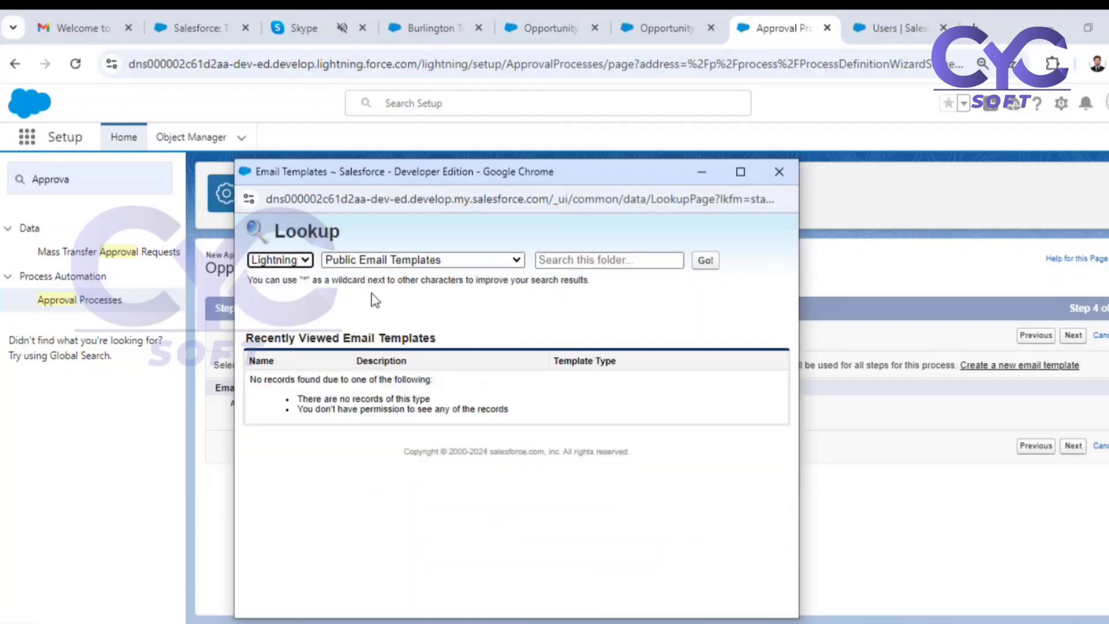
pyautogui.click(418, 261)
pyautogui.click(399, 319)
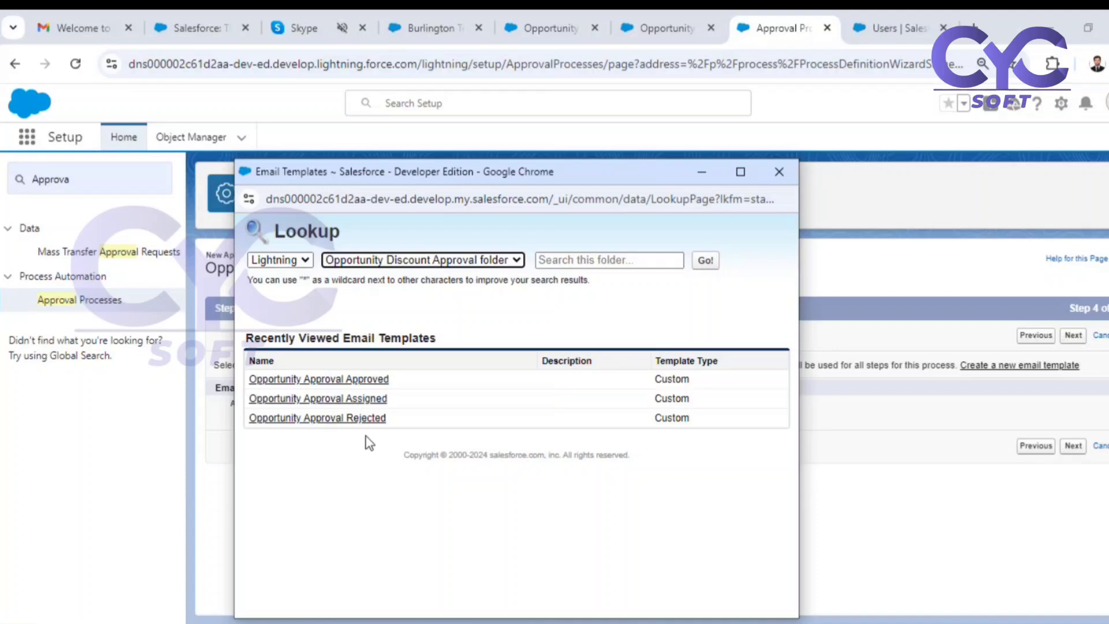
pyautogui.click(366, 399)
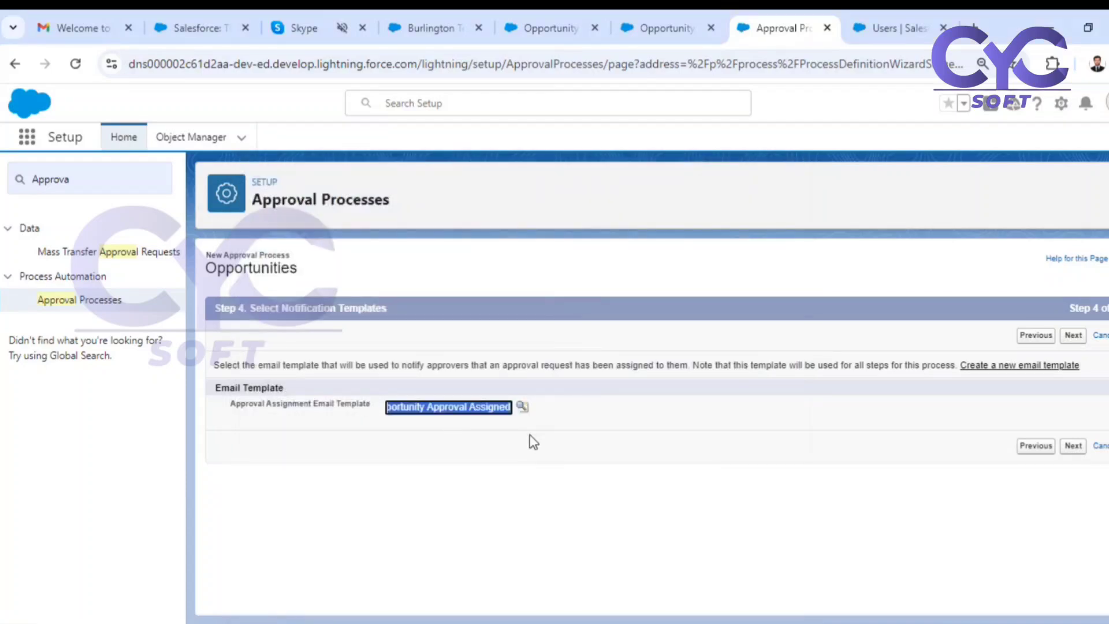
pyautogui.click(1073, 446)
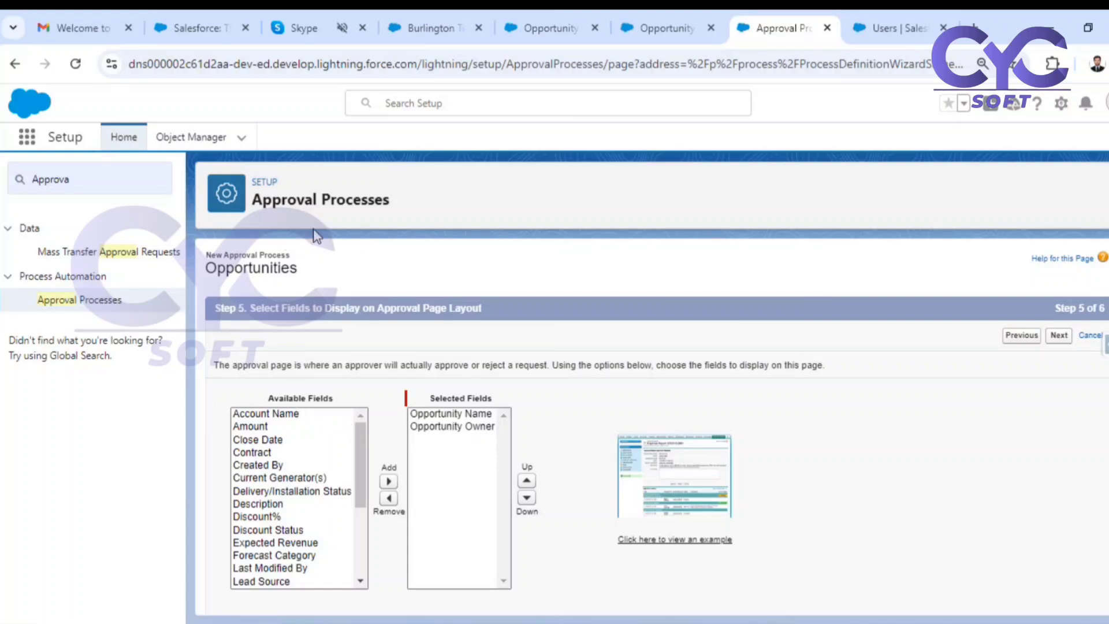
# View the example approval page layout, and return to the approval page field selection.
pyautogui.click(677, 472)
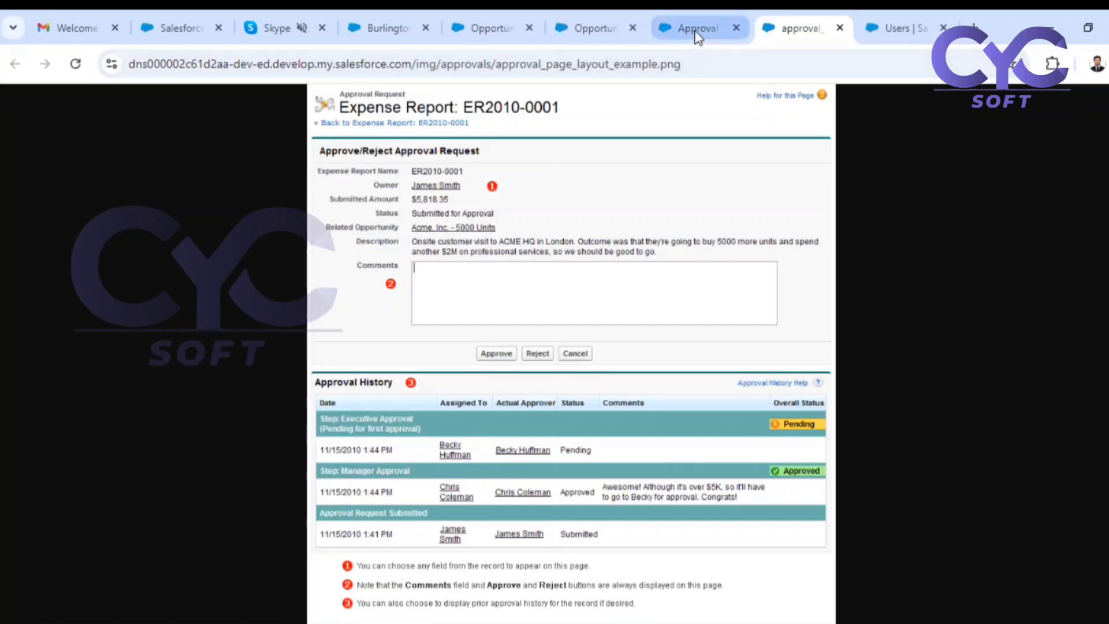
pyautogui.hotkey('ctrl', 'w')
pyautogui.scroll(3, 592, 379)
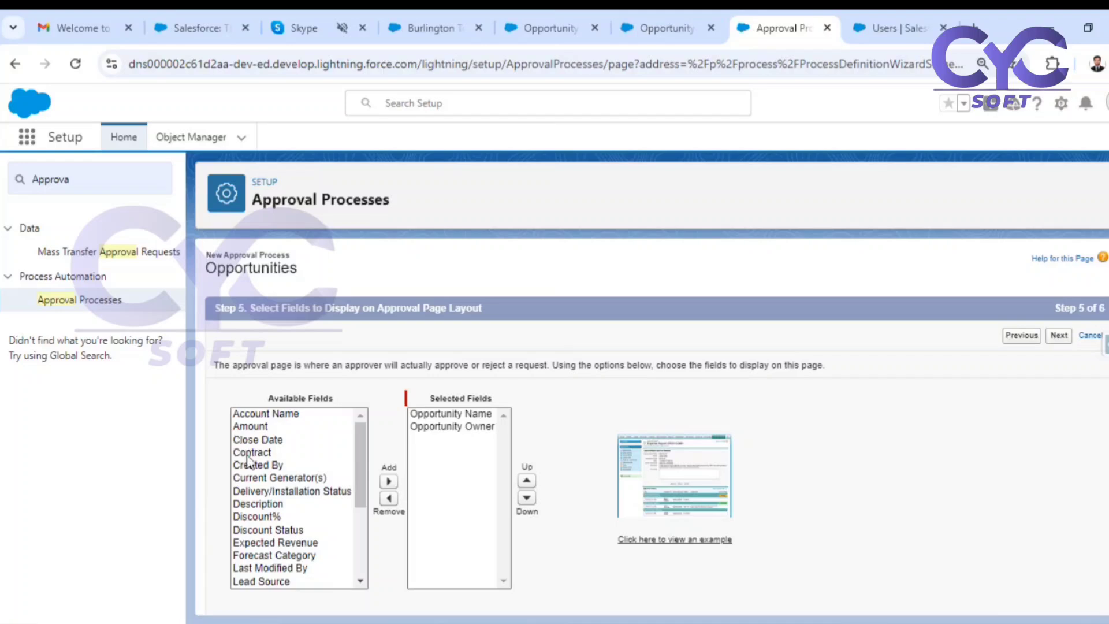
# Add Account Name, Amount, Close Date, Discount% and Stage to the selected fields of the approval page layout.
pyautogui.click(293, 416)
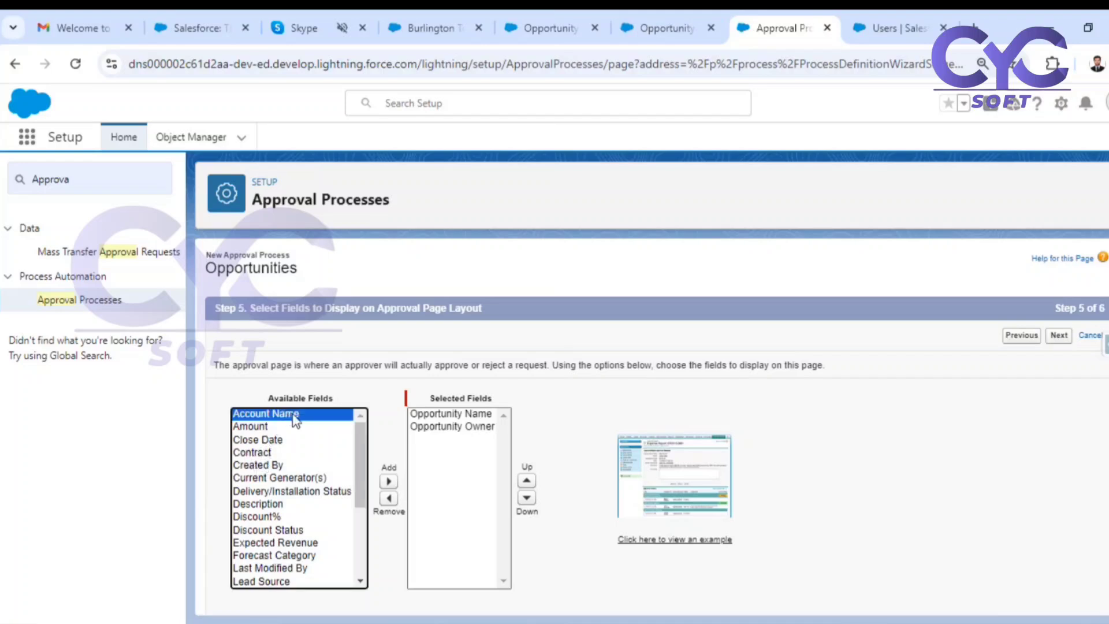
pyautogui.click(389, 481)
pyautogui.click(266, 414)
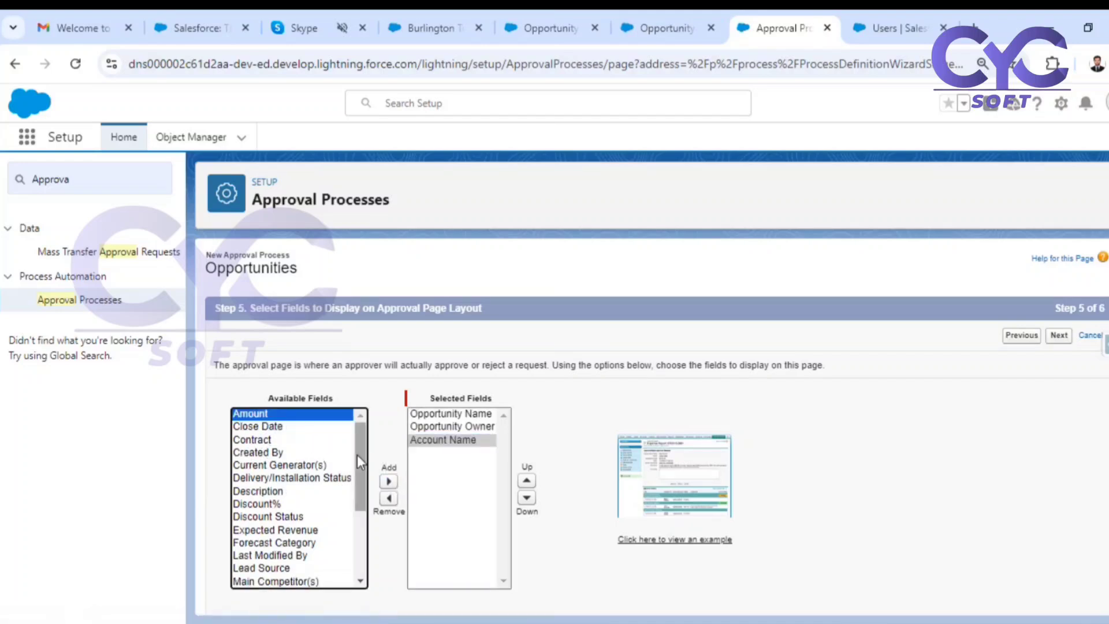
pyautogui.click(388, 481)
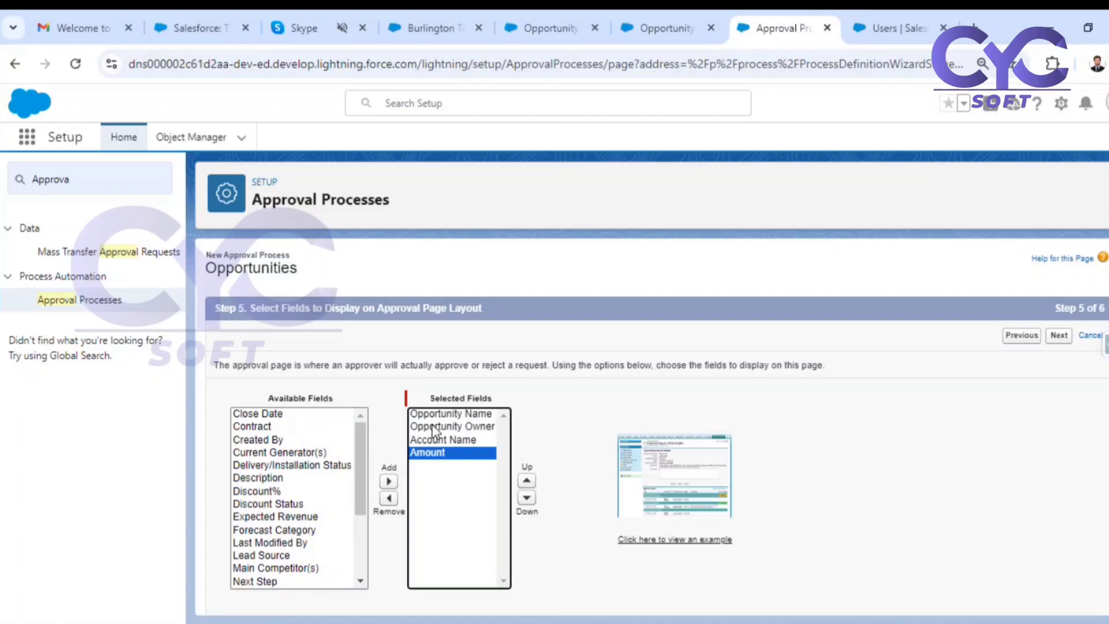
pyautogui.click(280, 414)
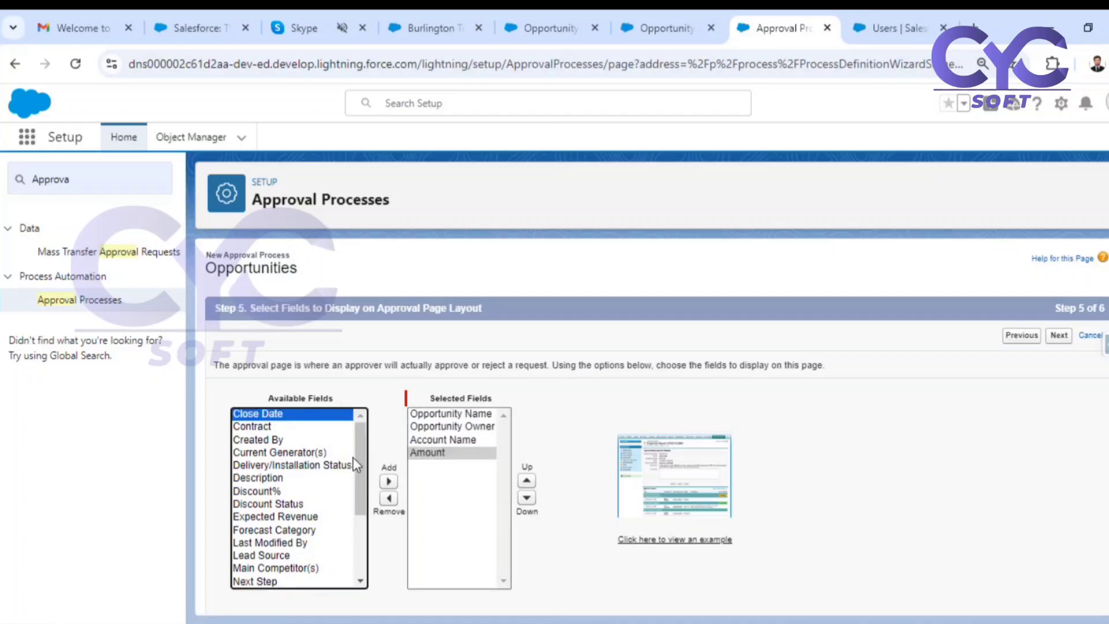
pyautogui.click(388, 481)
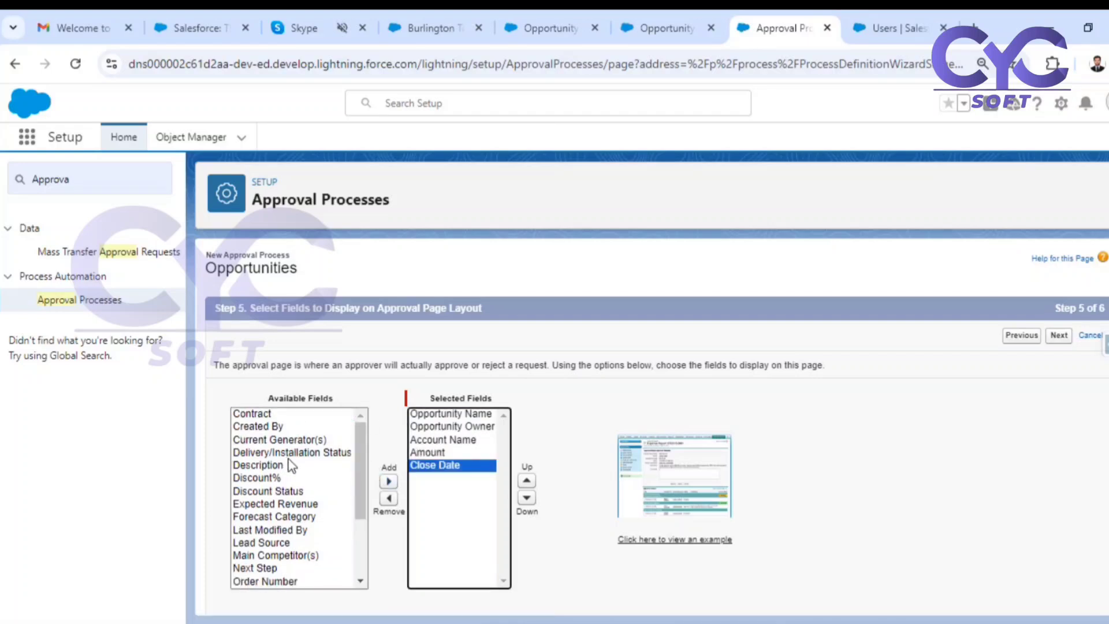
pyautogui.click(256, 477)
pyautogui.click(389, 481)
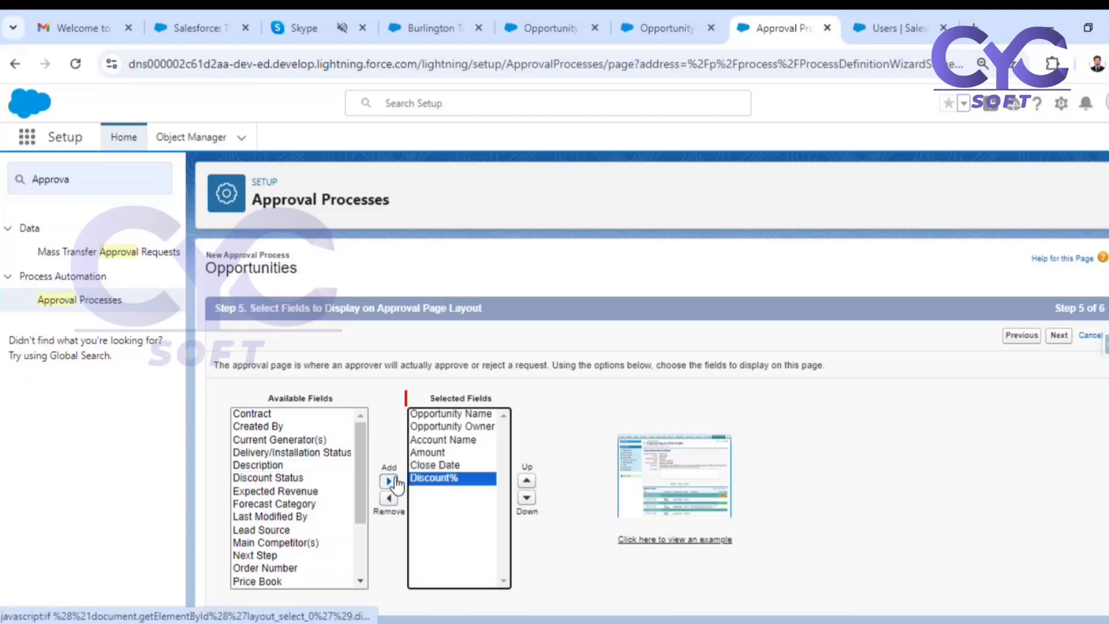
pyautogui.scroll(-3, 252, 515)
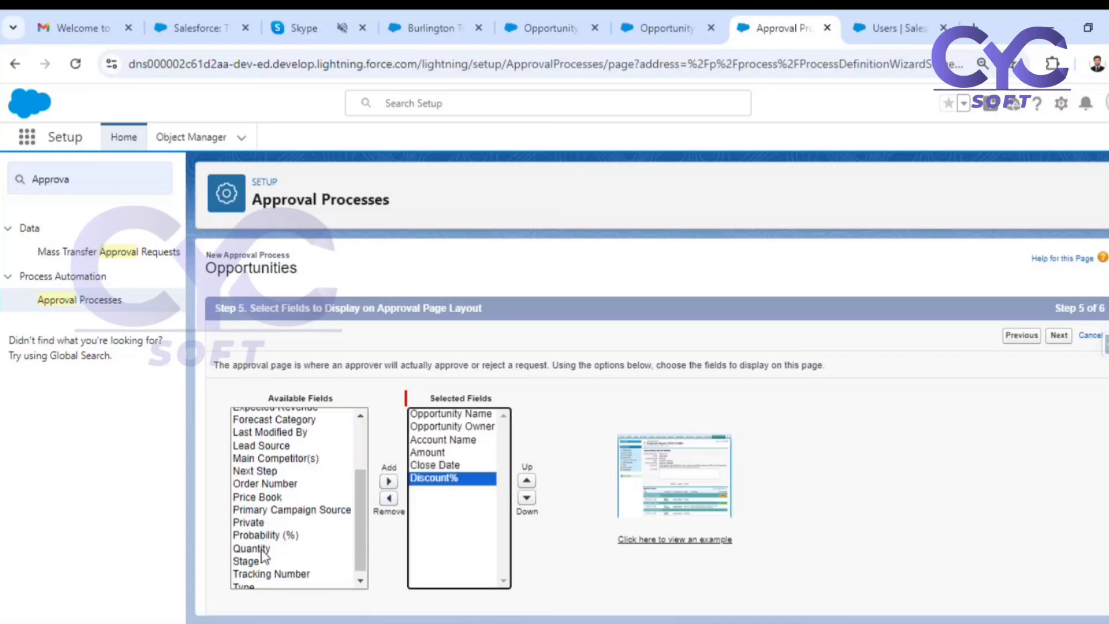
pyautogui.click(243, 561)
pyautogui.click(389, 481)
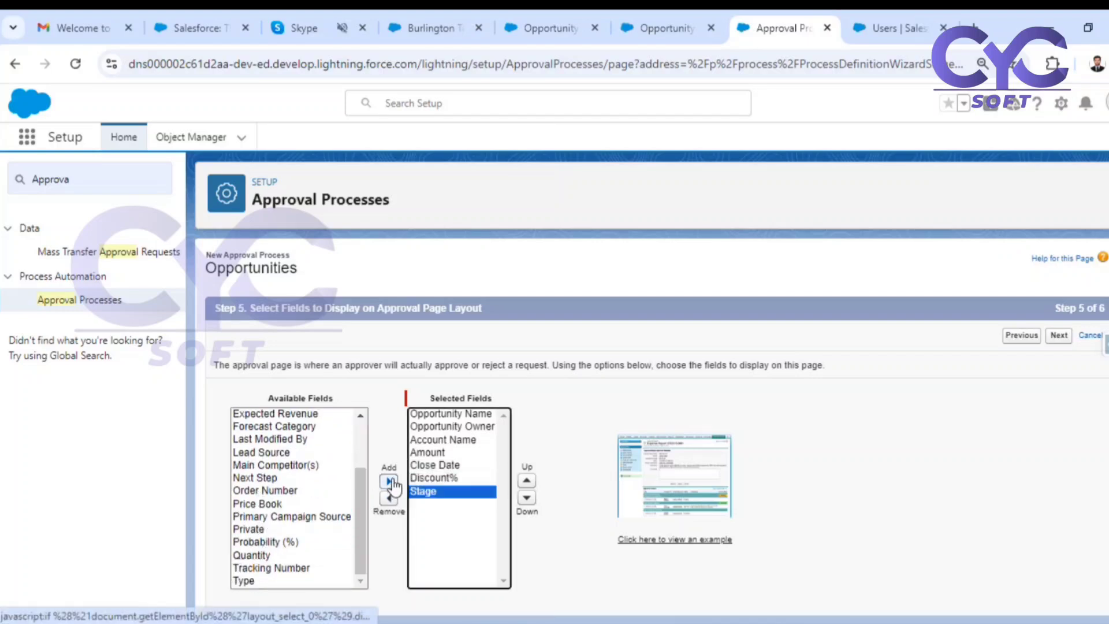
# Review the approval history display option against the example approval page layout, and return to the approval page field settings.
pyautogui.scroll(-3, 569, 444)
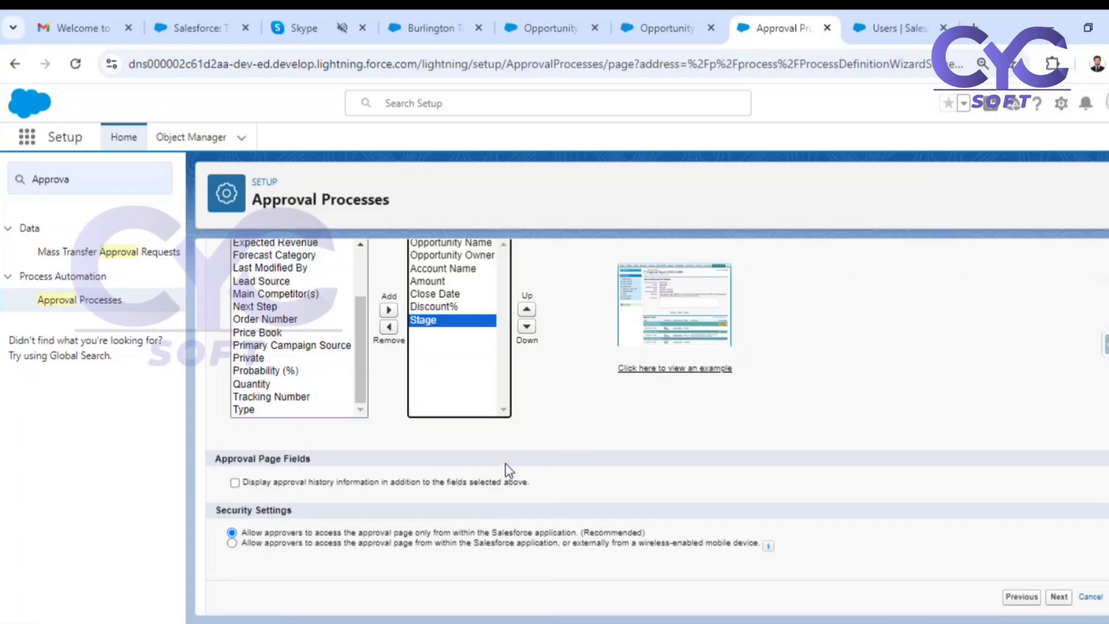
pyautogui.click(234, 482)
pyautogui.click(235, 482)
pyautogui.moveTo(250, 482); pyautogui.dragTo(456, 490)
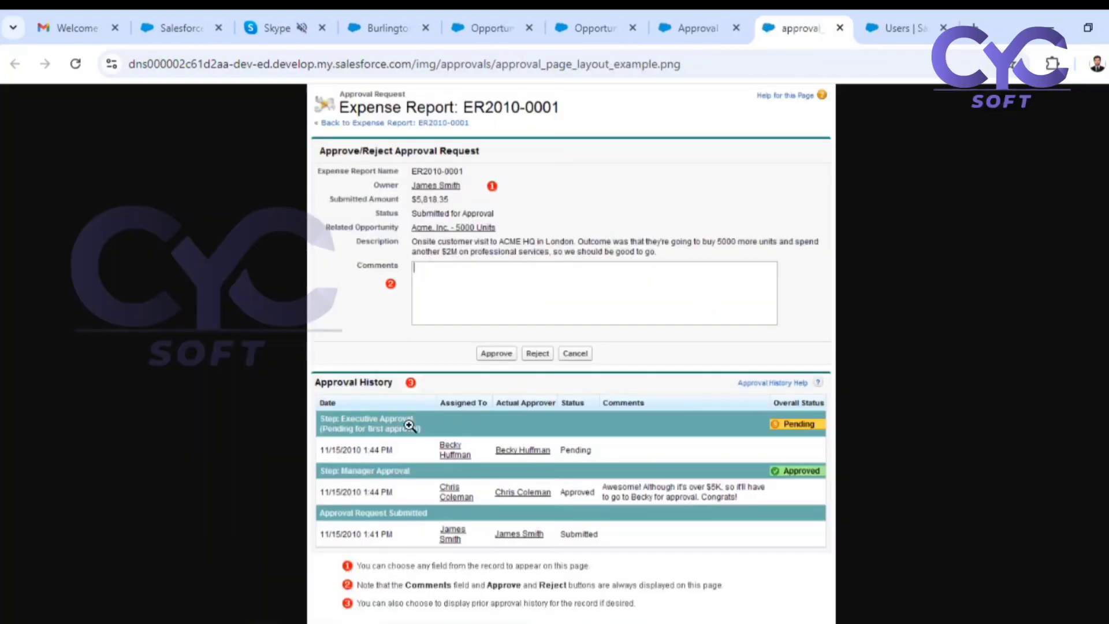
pyautogui.click(700, 308)
pyautogui.click(839, 27)
pyautogui.click(600, 32)
pyautogui.click(750, 26)
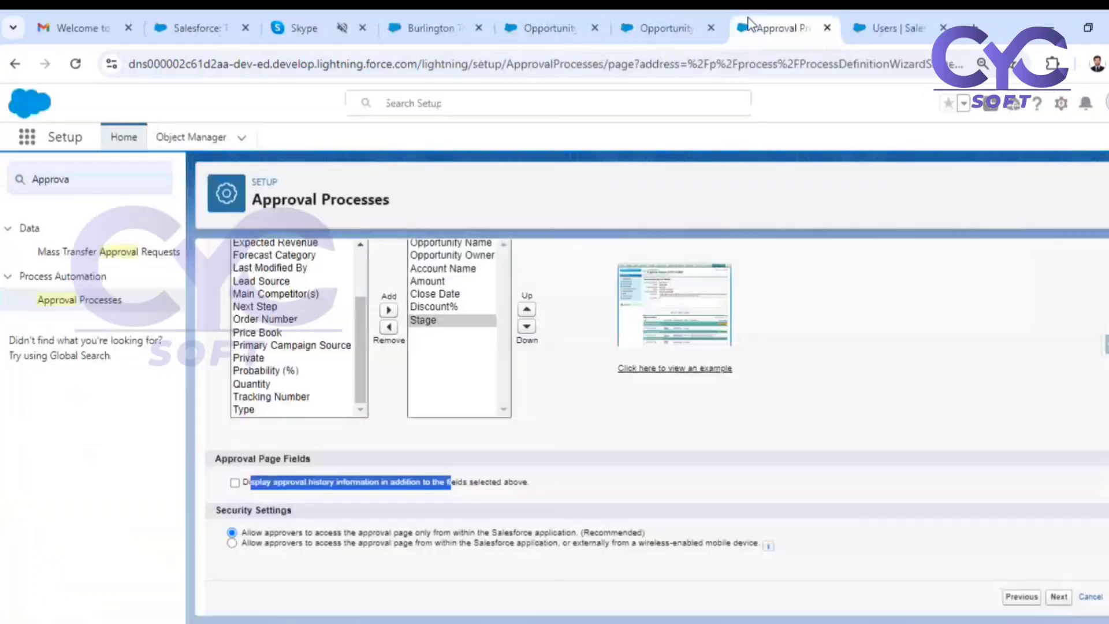
# Enable display of approval history information, keep approver access within the Salesforce application only, and continue to the initial submitters.
pyautogui.click(235, 483)
pyautogui.moveTo(221, 518); pyautogui.dragTo(267, 519)
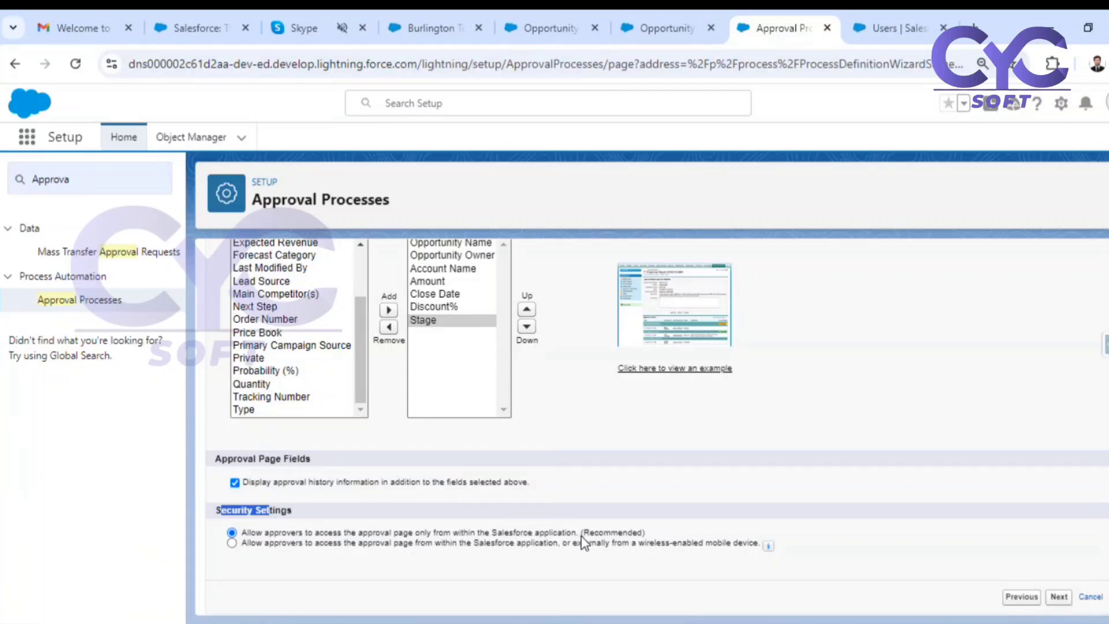
pyautogui.click(1058, 597)
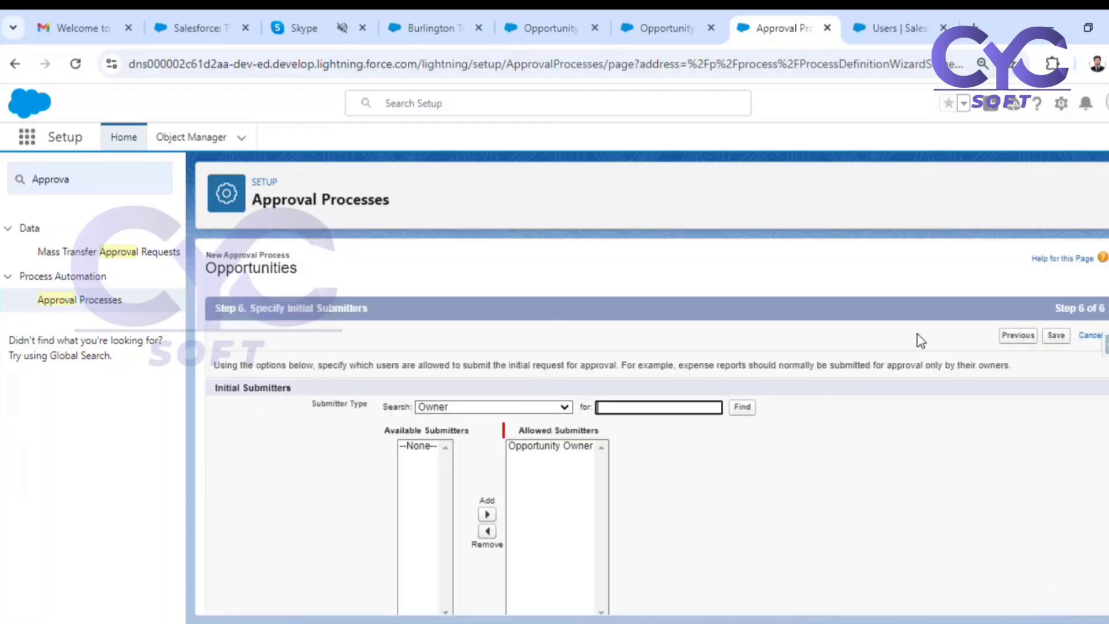
# Keep Opportunity Owner as the allowed submitter, allow submitters to recall approval requests, and save the approval process.
pyautogui.moveTo(1045, 305); pyautogui.dragTo(1093, 309)
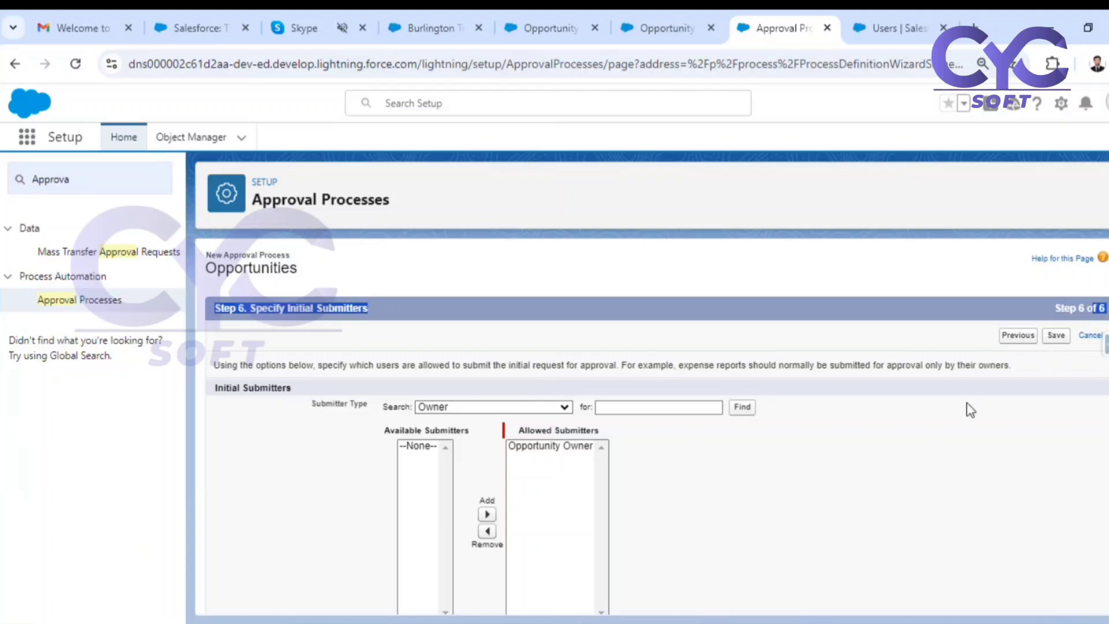
pyautogui.click(906, 460)
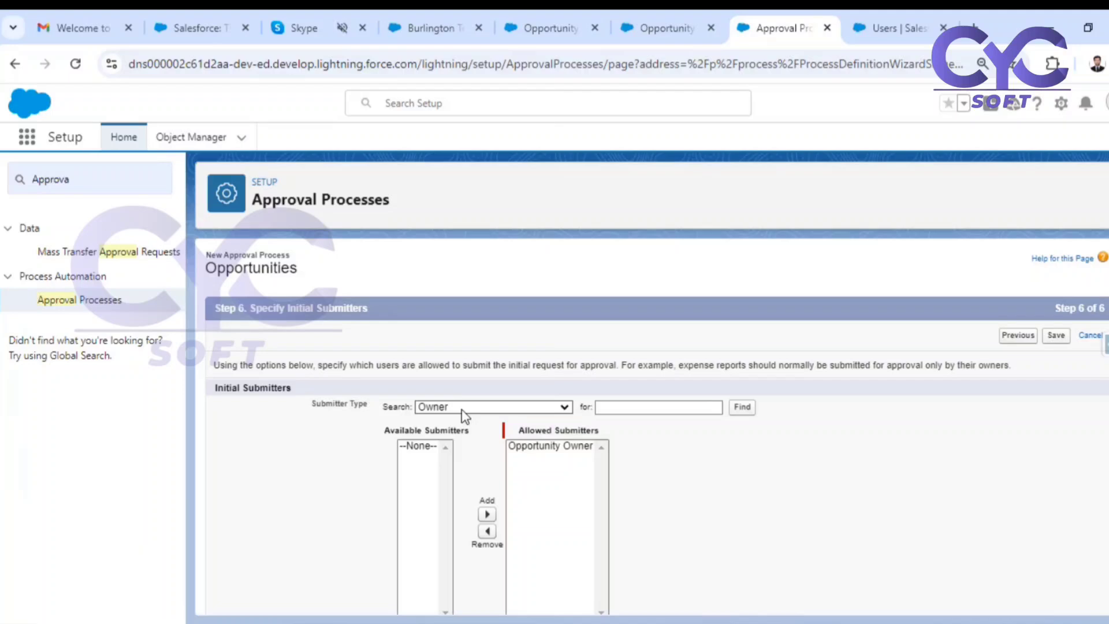
pyautogui.scroll(-3, 719, 459)
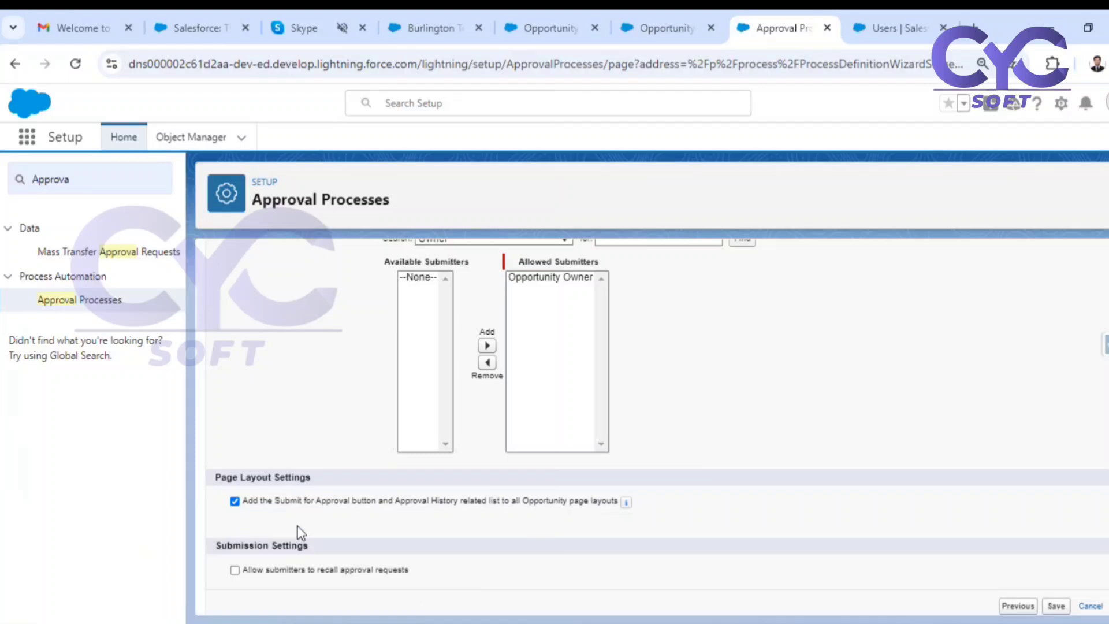
pyautogui.moveTo(275, 508); pyautogui.dragTo(372, 507)
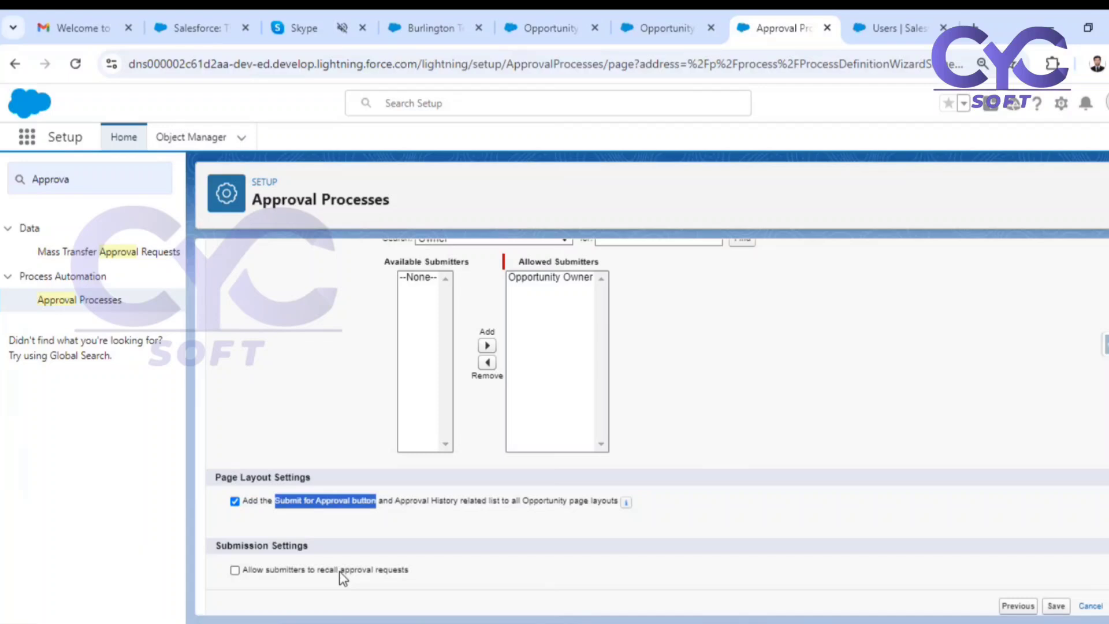
pyautogui.click(235, 570)
pyautogui.click(1056, 606)
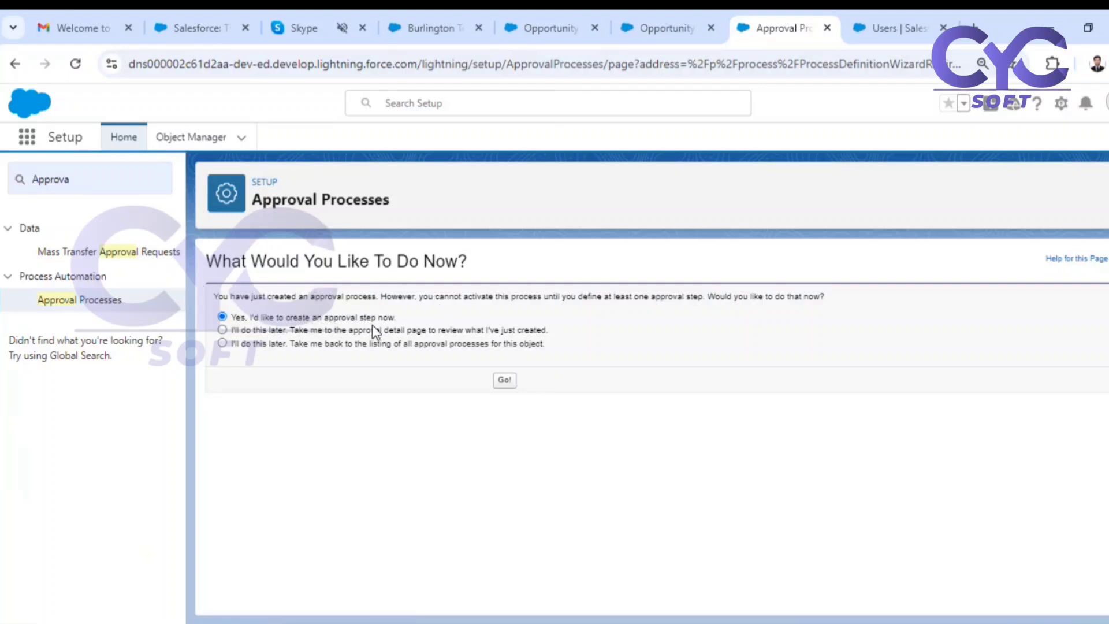
# Choose to define the approval step at another time and return to the listing of all approval processes for the object.
pyautogui.click(224, 343)
pyautogui.moveTo(399, 317); pyautogui.dragTo(280, 320)
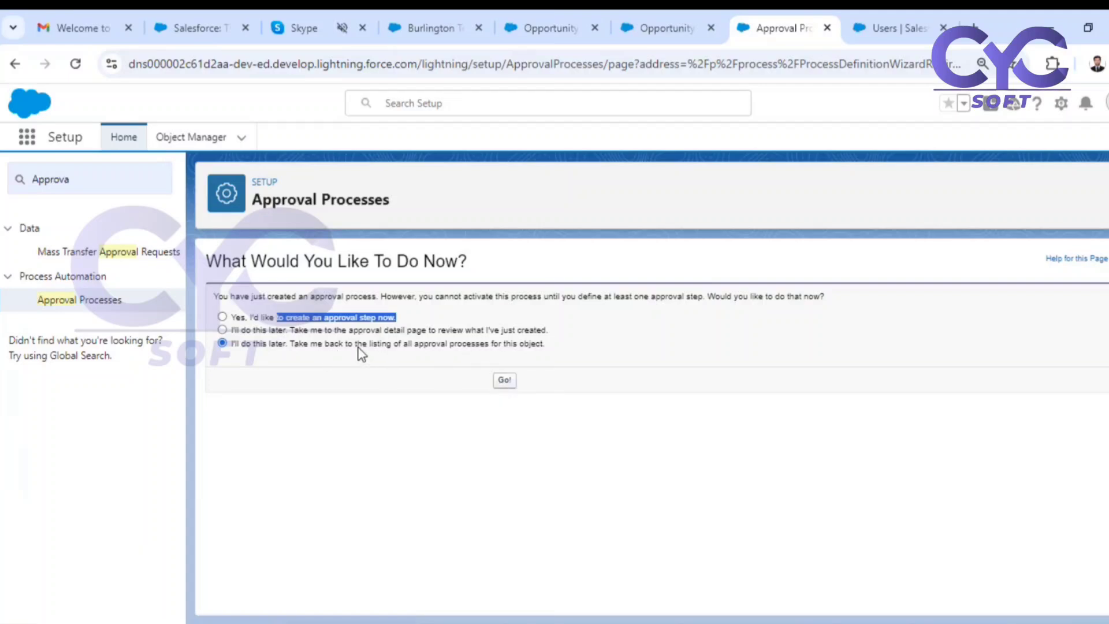
pyautogui.moveTo(358, 345); pyautogui.dragTo(536, 349)
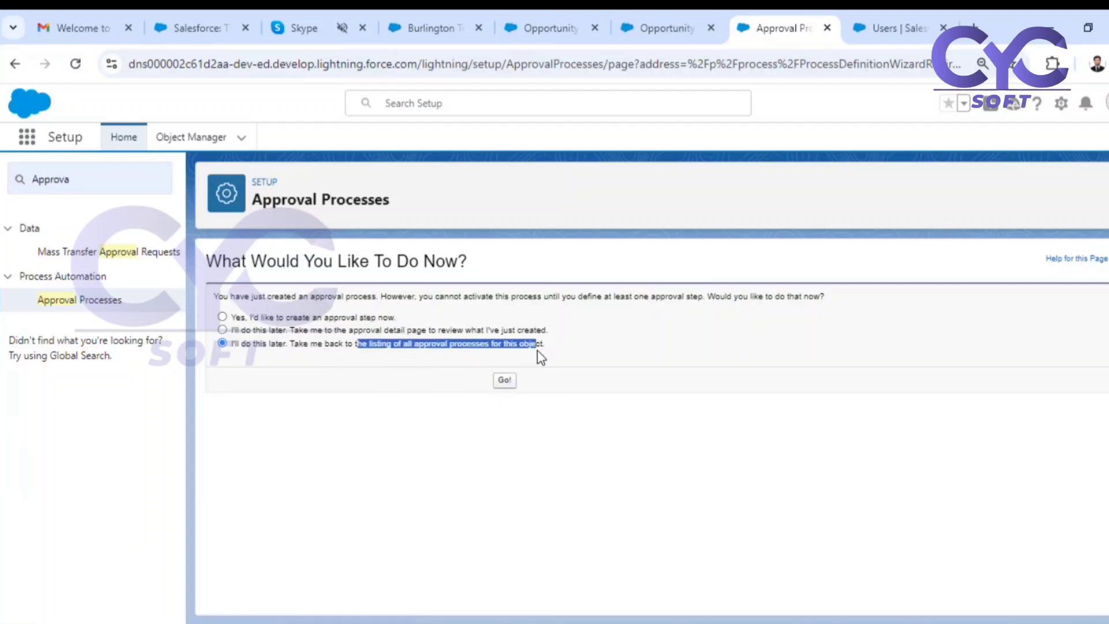
pyautogui.click(506, 381)
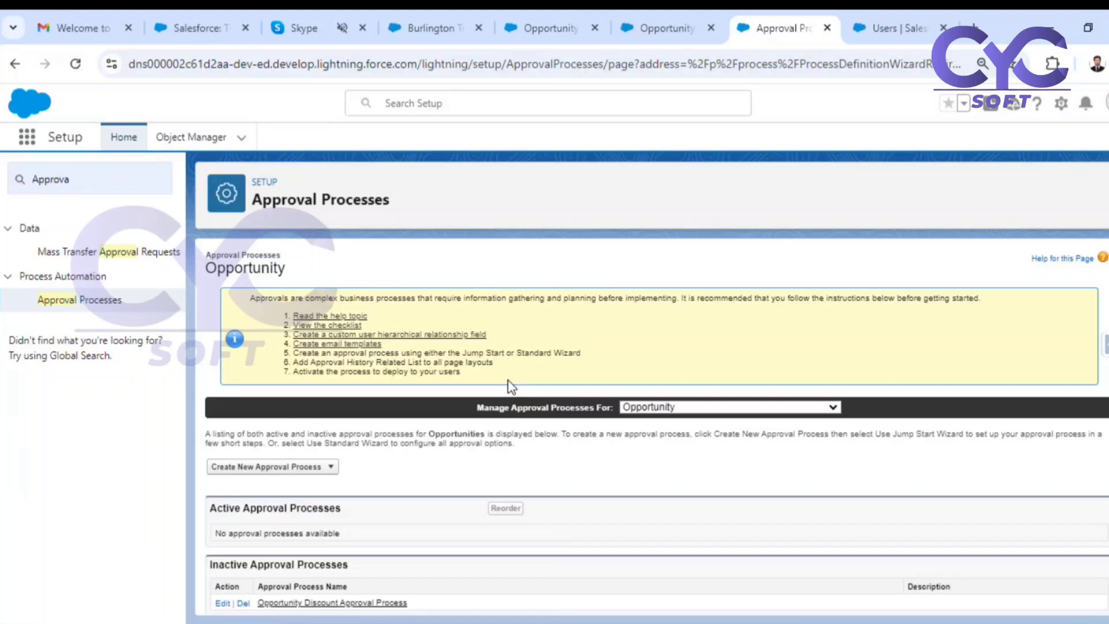
# Open the Opportunity Discount Approval Process from the inactive approval processes.
pyautogui.scroll(-1, 523, 433)
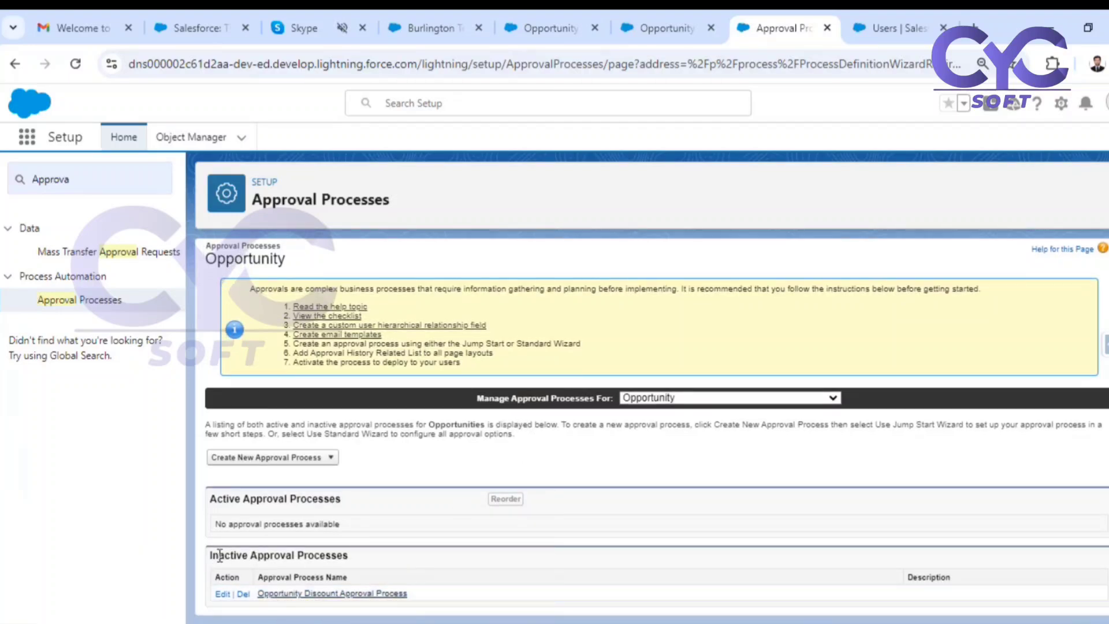
pyautogui.moveTo(218, 555); pyautogui.dragTo(293, 555)
pyautogui.click(330, 594)
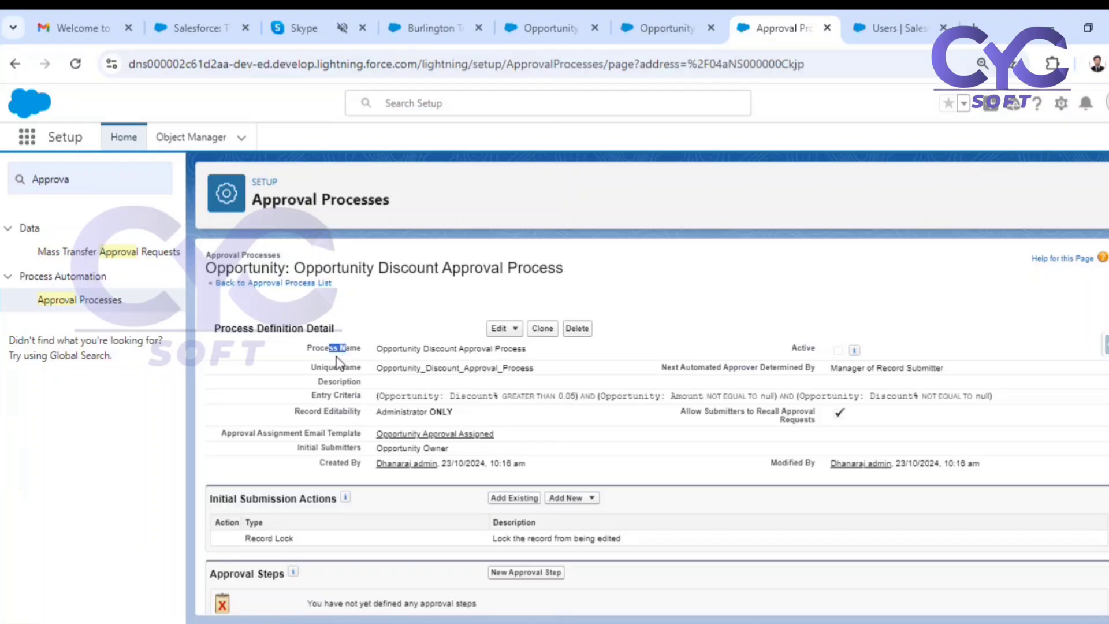
# Review the process definition's record editability and assignment email template, and check which parts of the definition can be edited.
pyautogui.moveTo(324, 411); pyautogui.dragTo(443, 416)
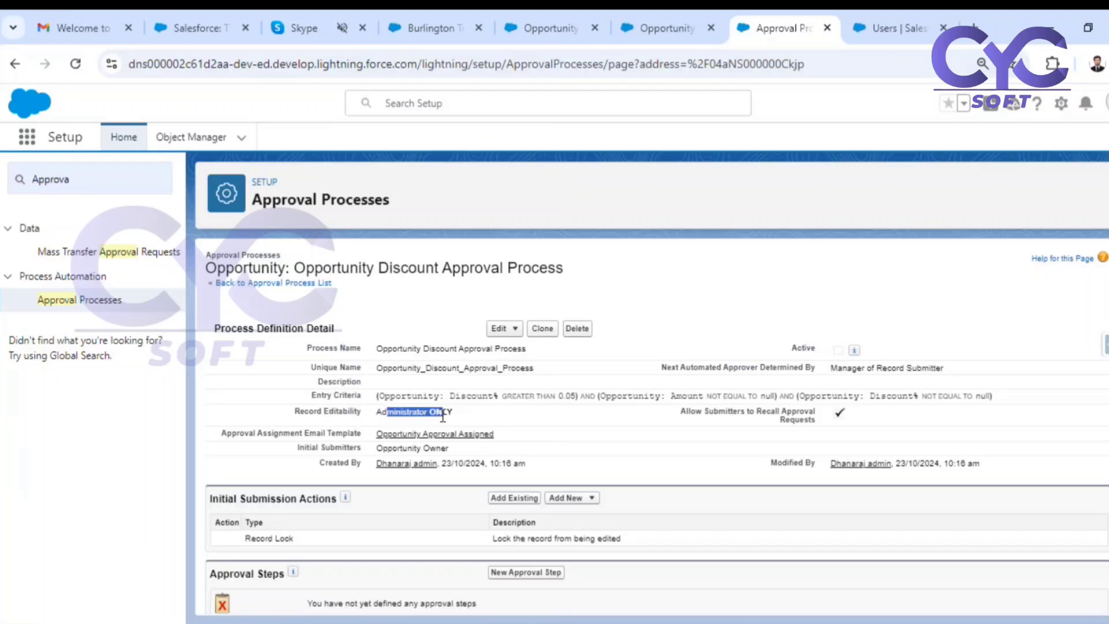
pyautogui.moveTo(289, 433); pyautogui.dragTo(335, 434)
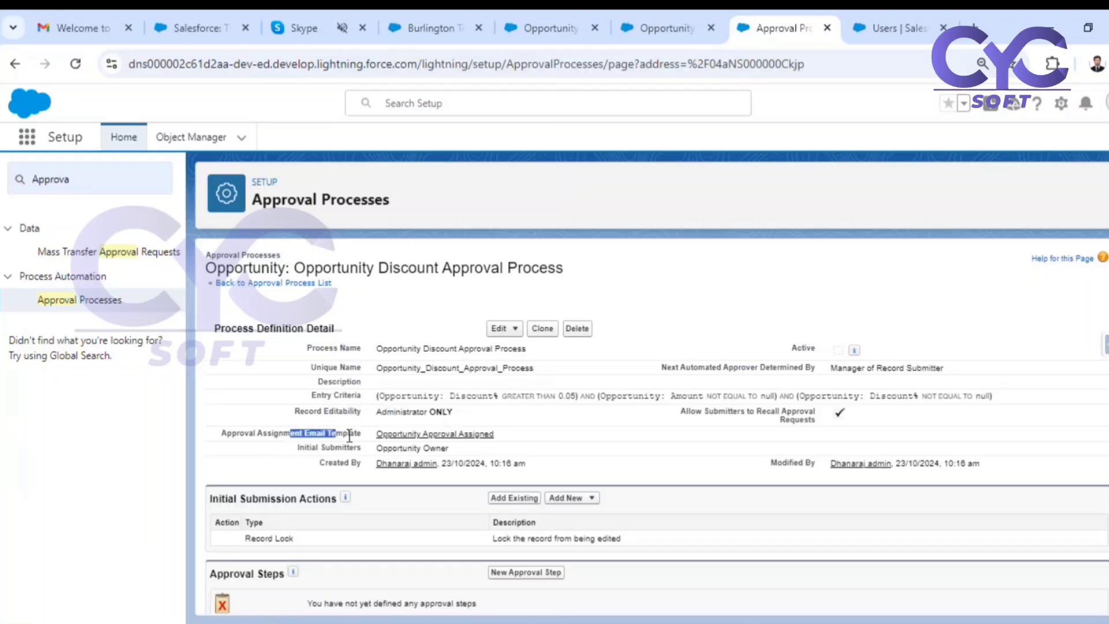
pyautogui.click(315, 443)
pyautogui.click(506, 326)
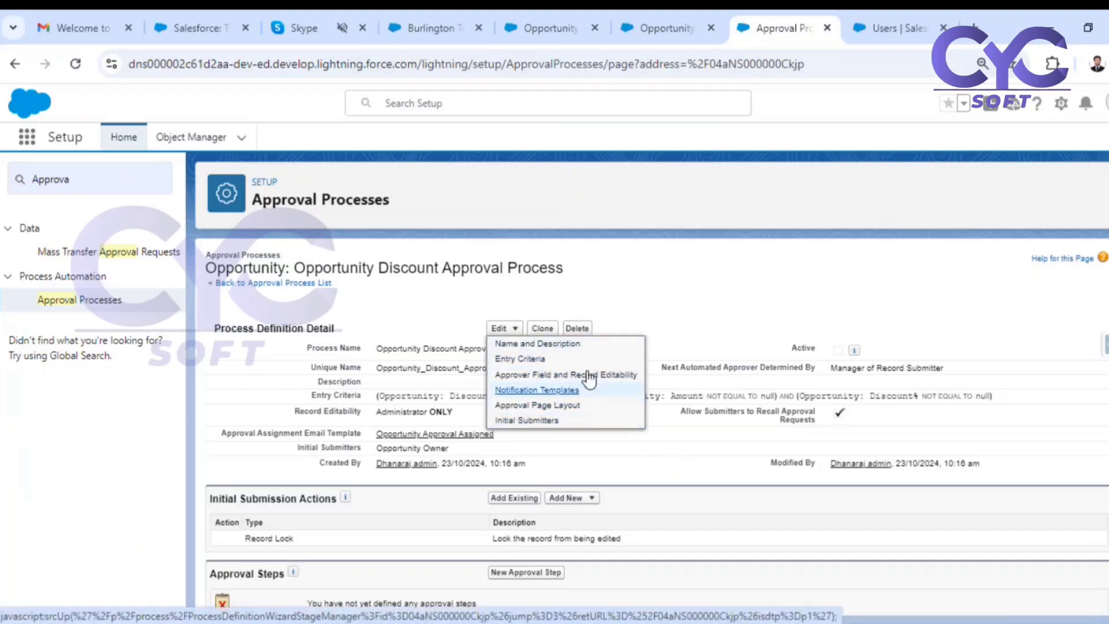
# Examine the Record Lock entry under the initial submission actions and compare it with the process's record editability setting.
pyautogui.scroll(-2, 706, 509)
pyautogui.scroll(-1, 706, 509)
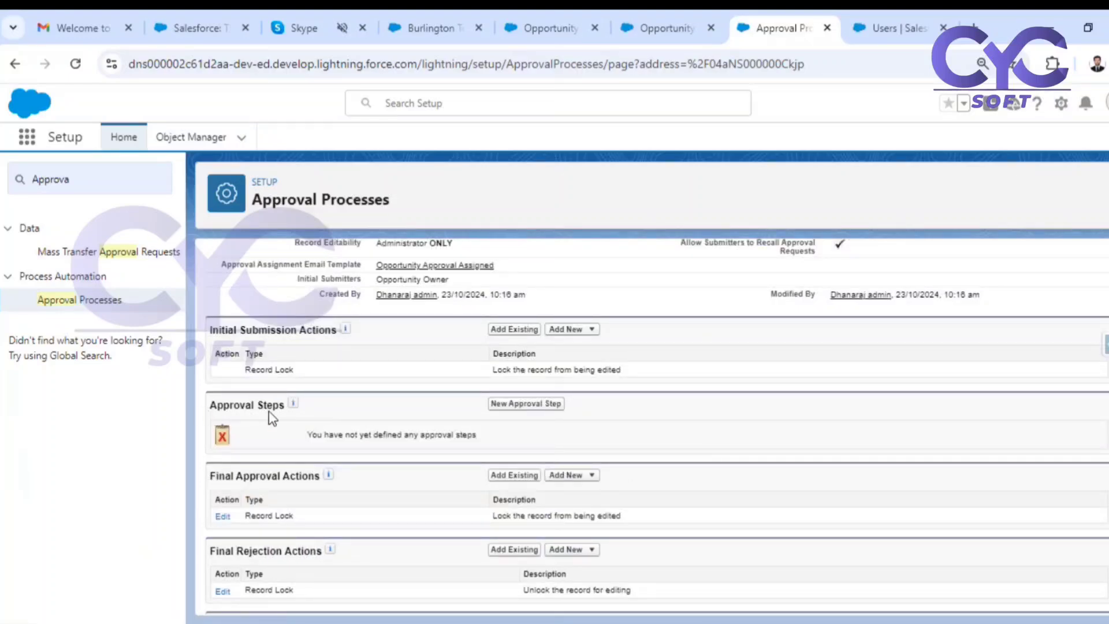
pyautogui.moveTo(236, 327); pyautogui.dragTo(321, 344)
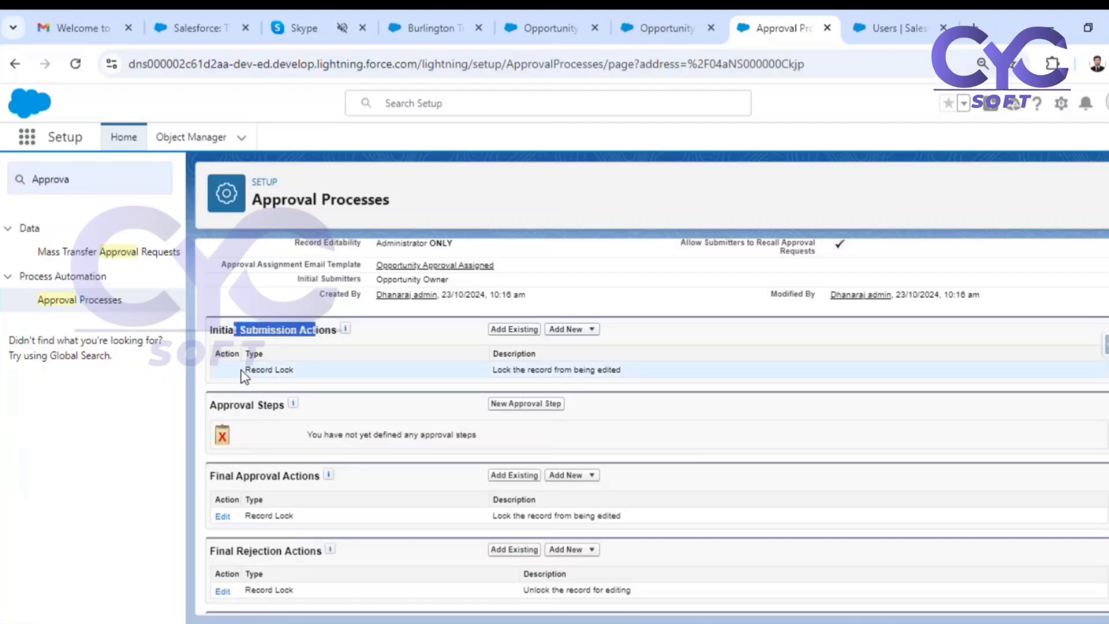
pyautogui.moveTo(244, 369); pyautogui.dragTo(296, 378)
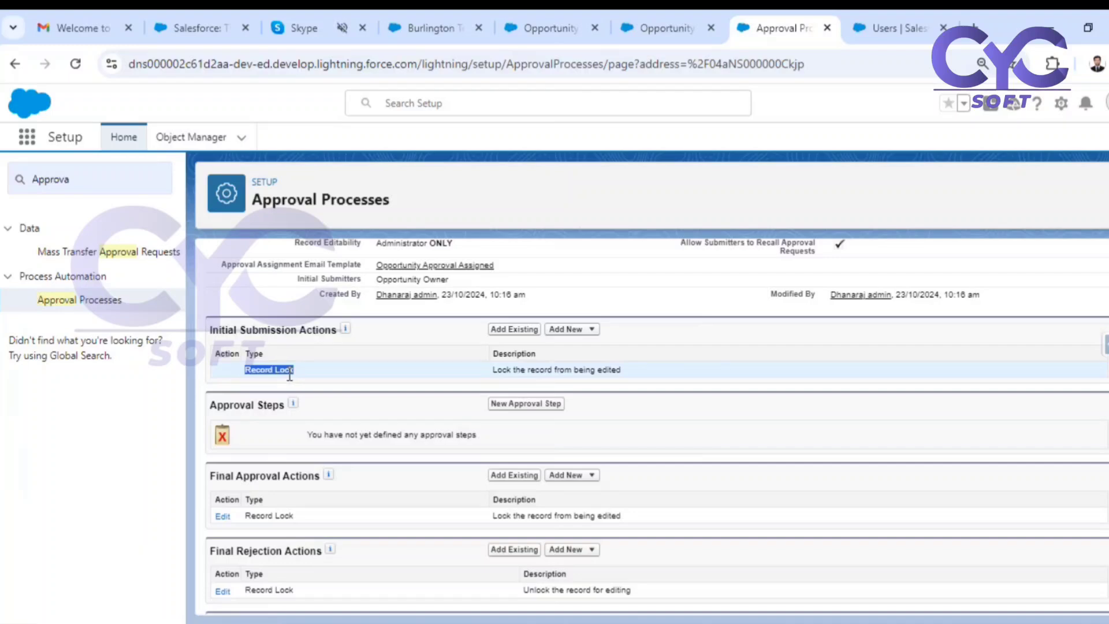
pyautogui.moveTo(495, 369); pyautogui.dragTo(642, 372)
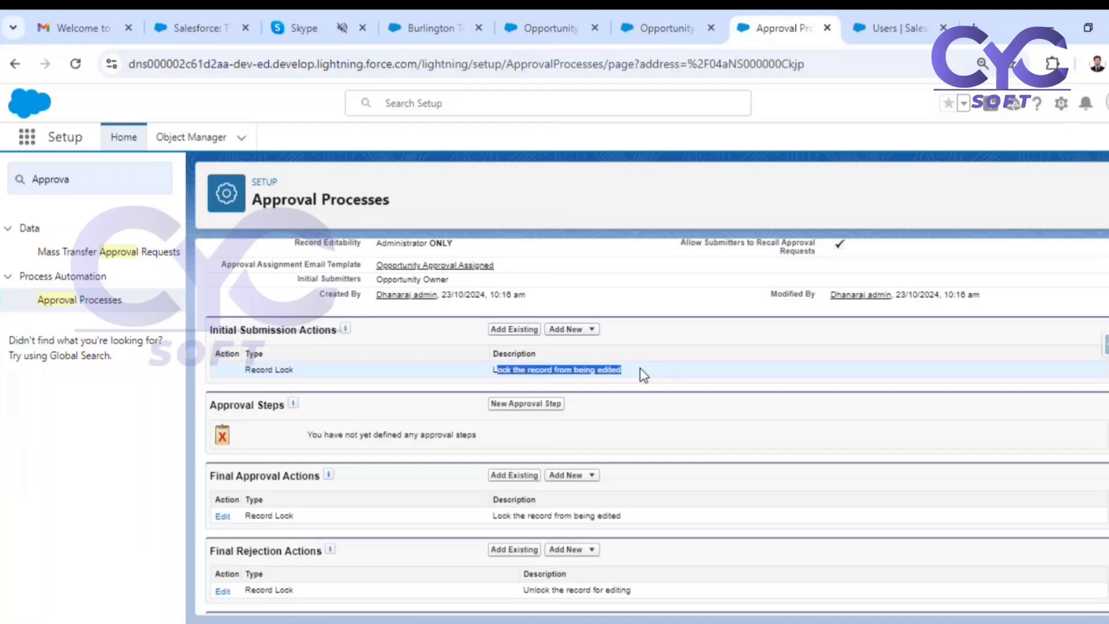
pyautogui.scroll(2, 448, 322)
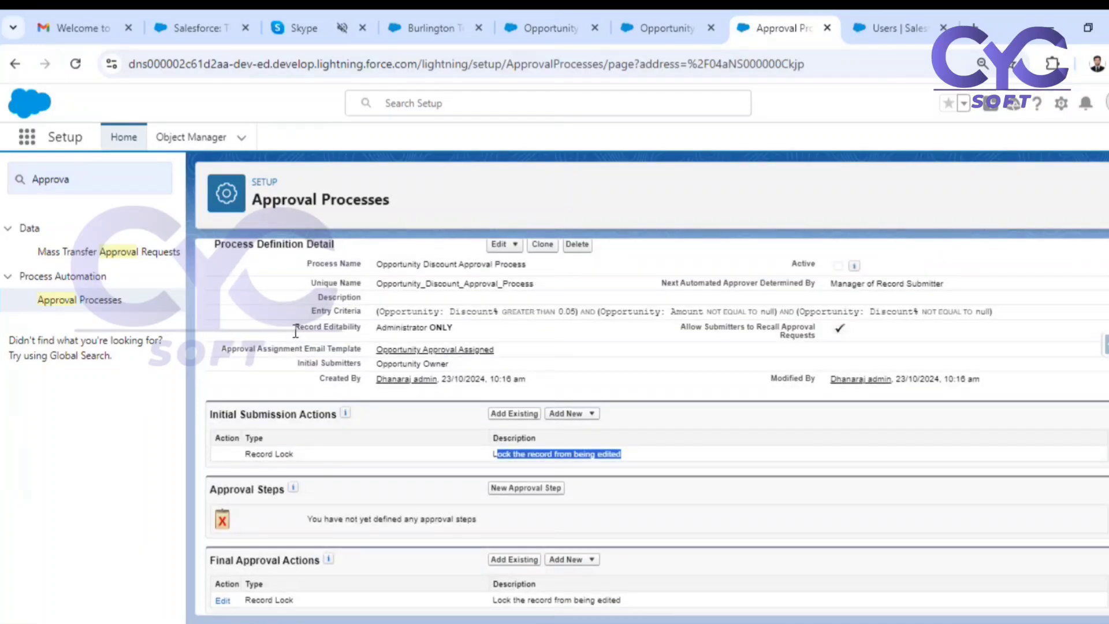
pyautogui.moveTo(295, 332); pyautogui.dragTo(365, 328)
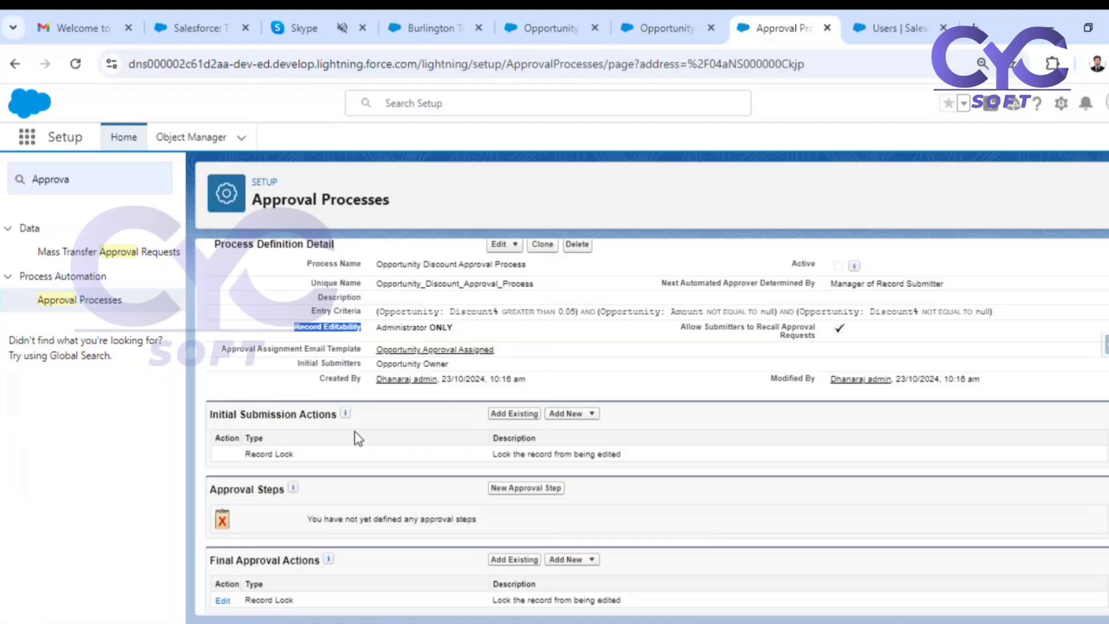
pyautogui.moveTo(255, 454); pyautogui.dragTo(270, 454)
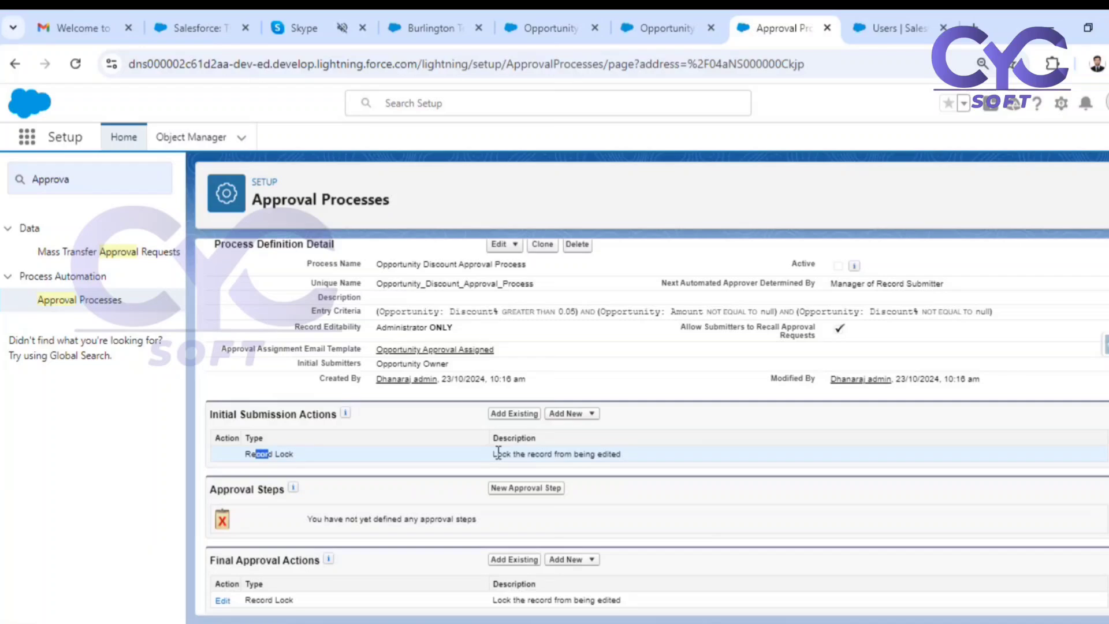
# Create a field update under the initial submission actions named "Opp submitted for approval", with Discount Status as the field to update.
pyautogui.click(570, 417)
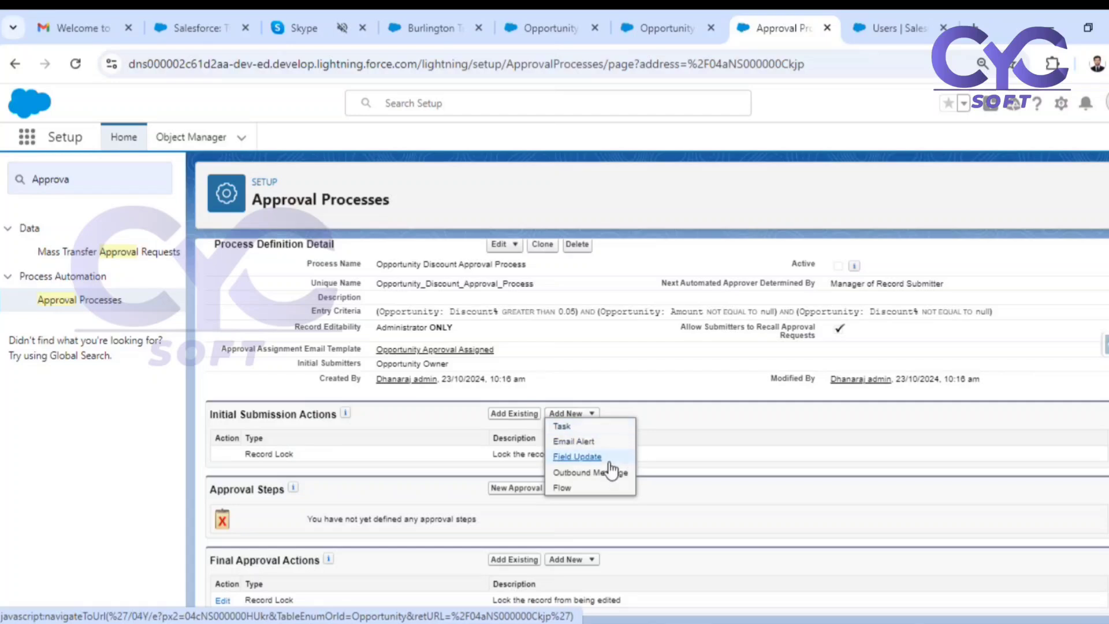
pyautogui.click(570, 458)
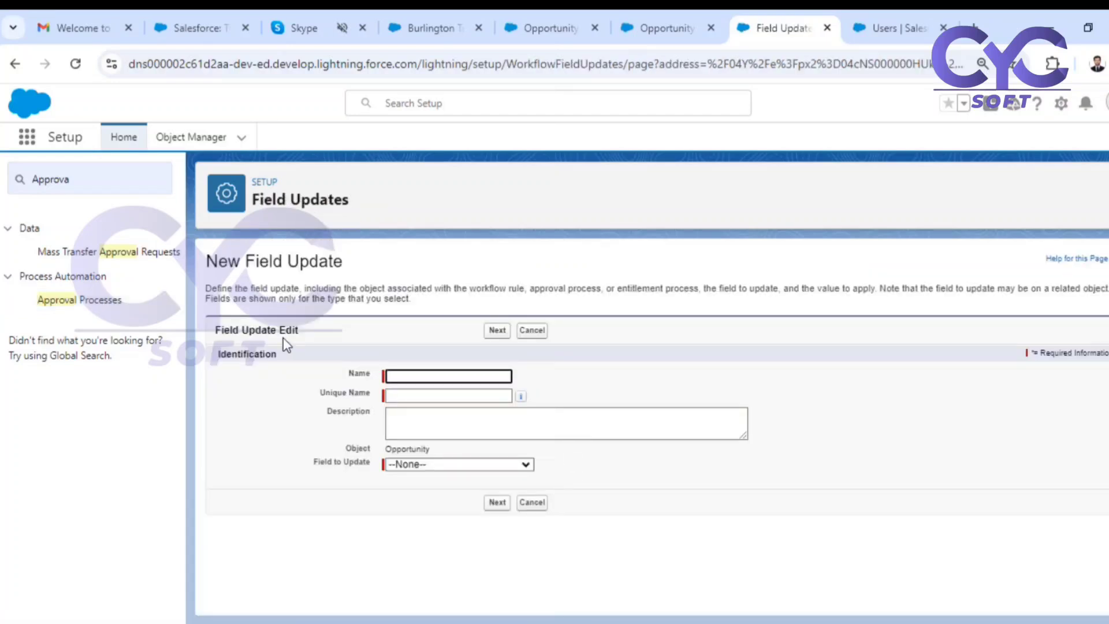
pyautogui.click(412, 373)
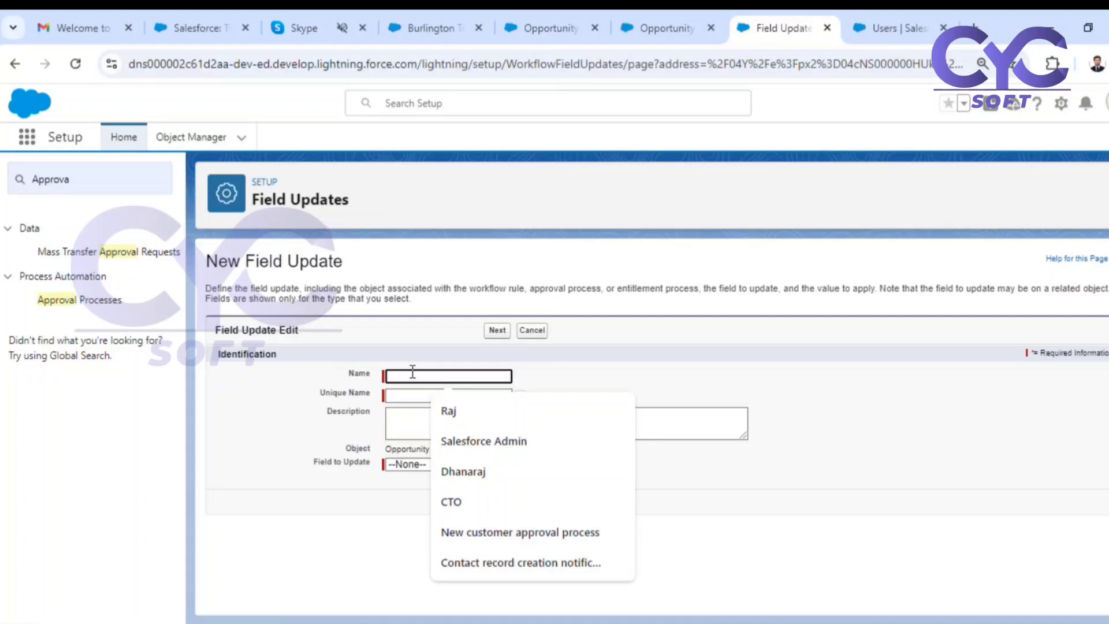
pyautogui.write('Opp submitted for')
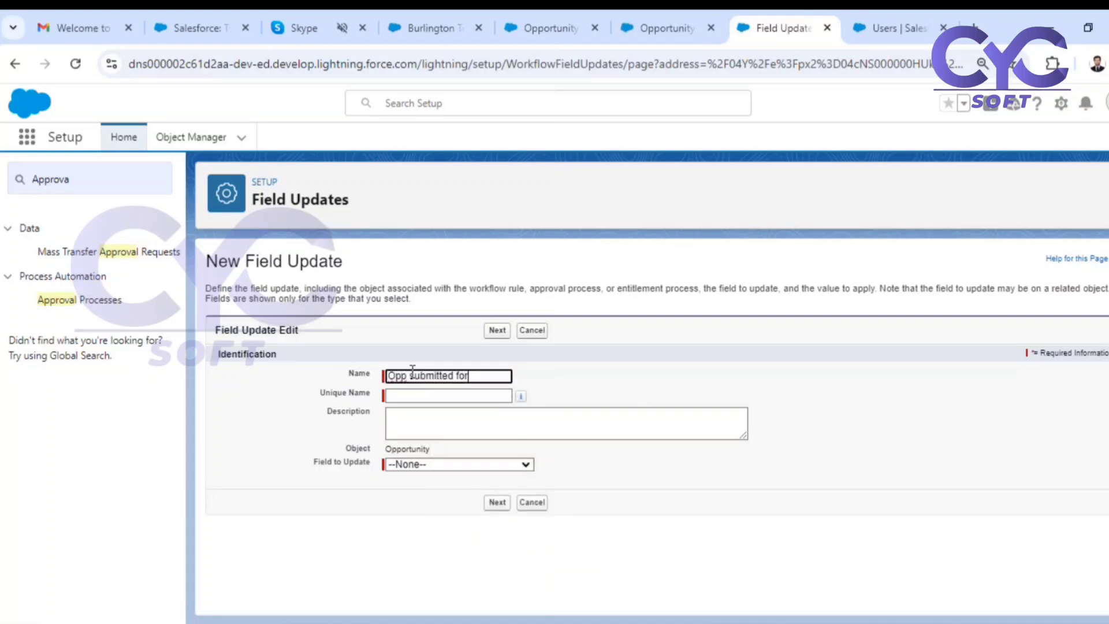
pyautogui.write(' approval')
pyautogui.click(685, 383)
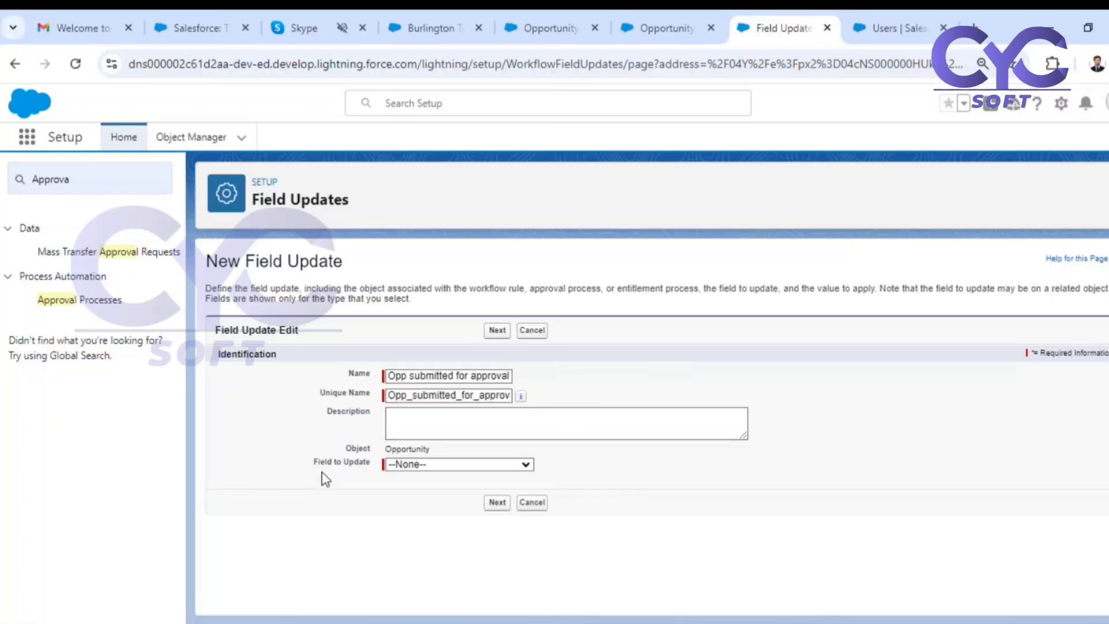
pyautogui.click(441, 465)
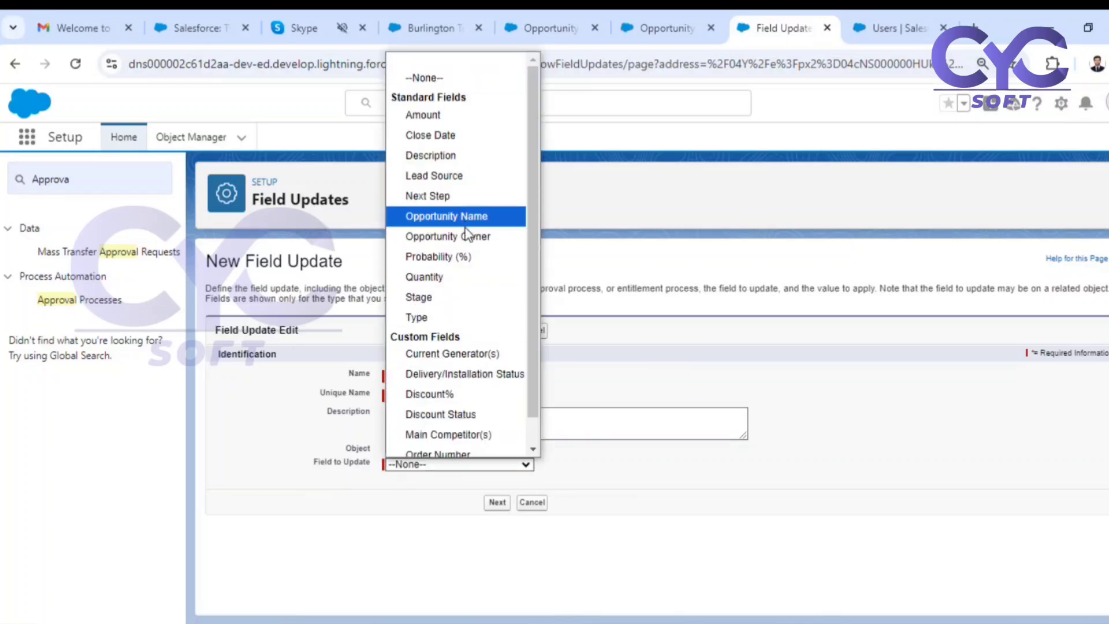
pyautogui.click(458, 414)
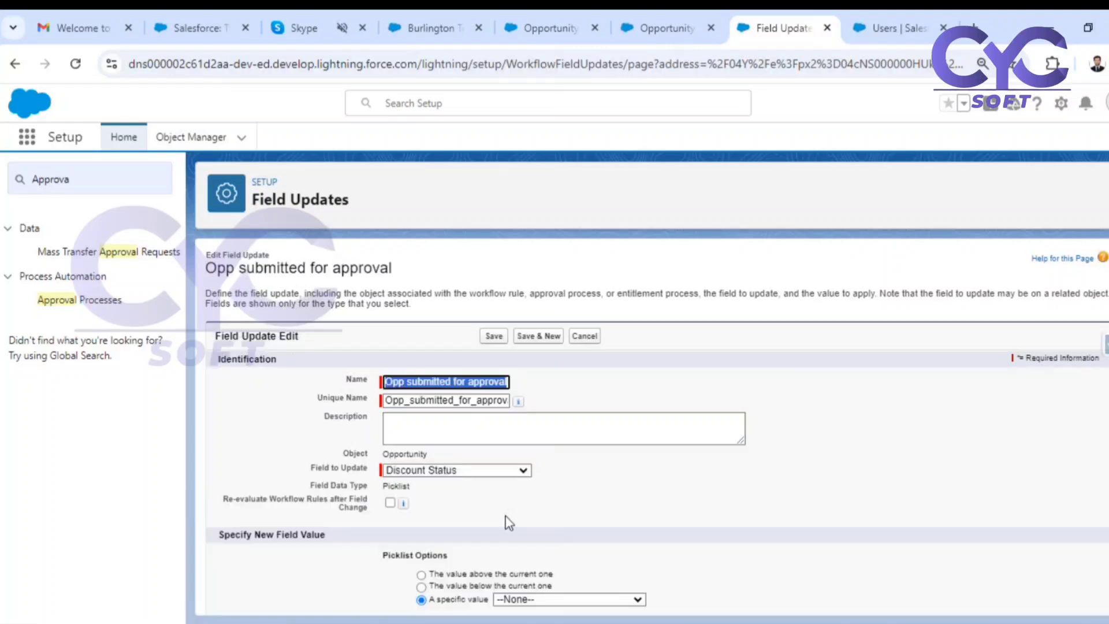
# Set the Discount Status field update to the specific value Submitted for Approval, and save it.
pyautogui.scroll(-1, 552, 463)
pyautogui.moveTo(434, 548); pyautogui.dragTo(468, 553)
pyautogui.click(563, 550)
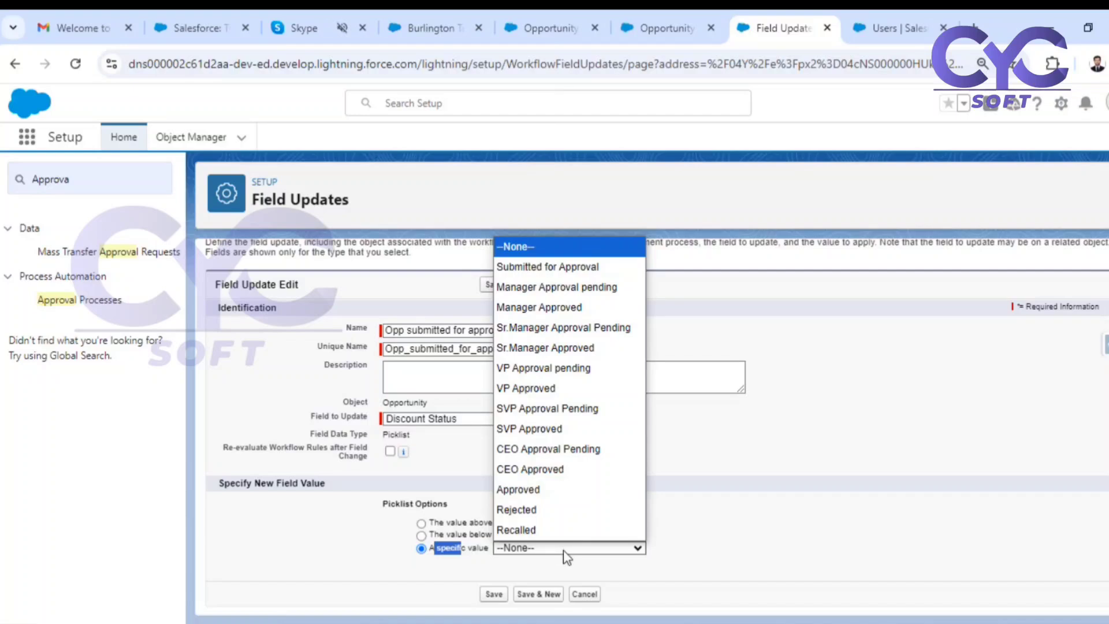
pyautogui.click(585, 267)
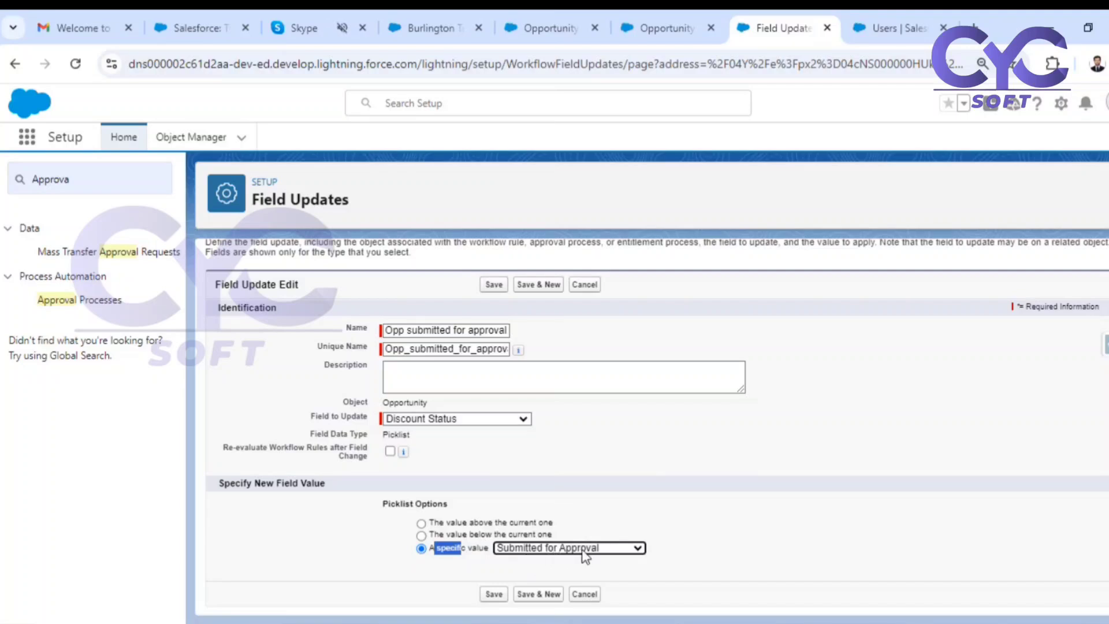
pyautogui.click(494, 593)
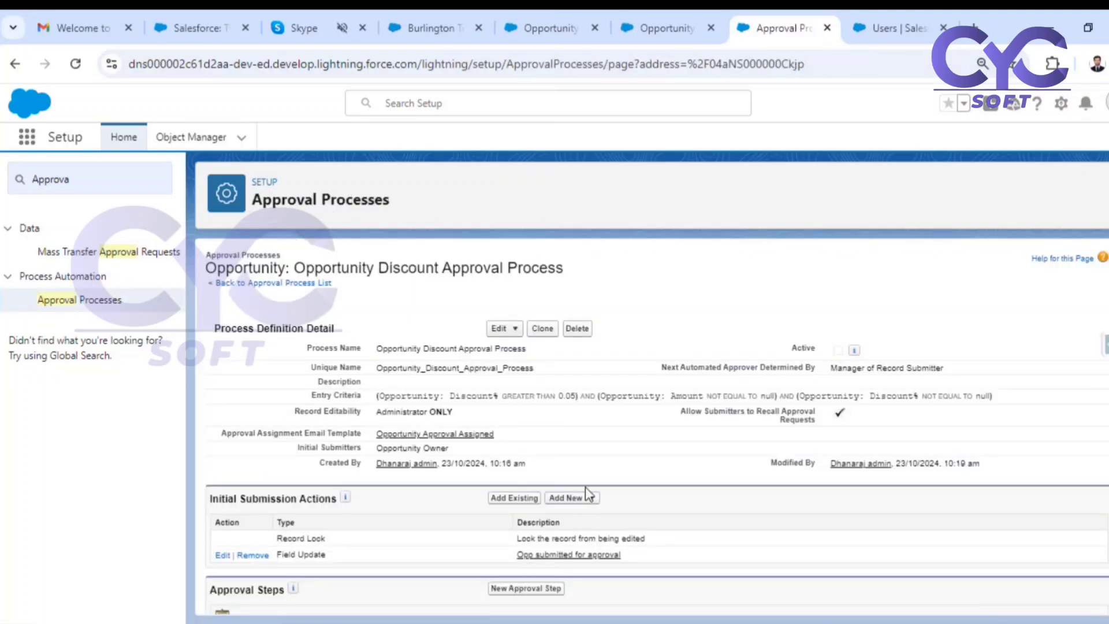
# Examine the Record Lock entries under the recall and final rejection actions and compare them with the initial submission Record Lock.
pyautogui.scroll(-5, 594, 469)
pyautogui.scroll(-1, 595, 469)
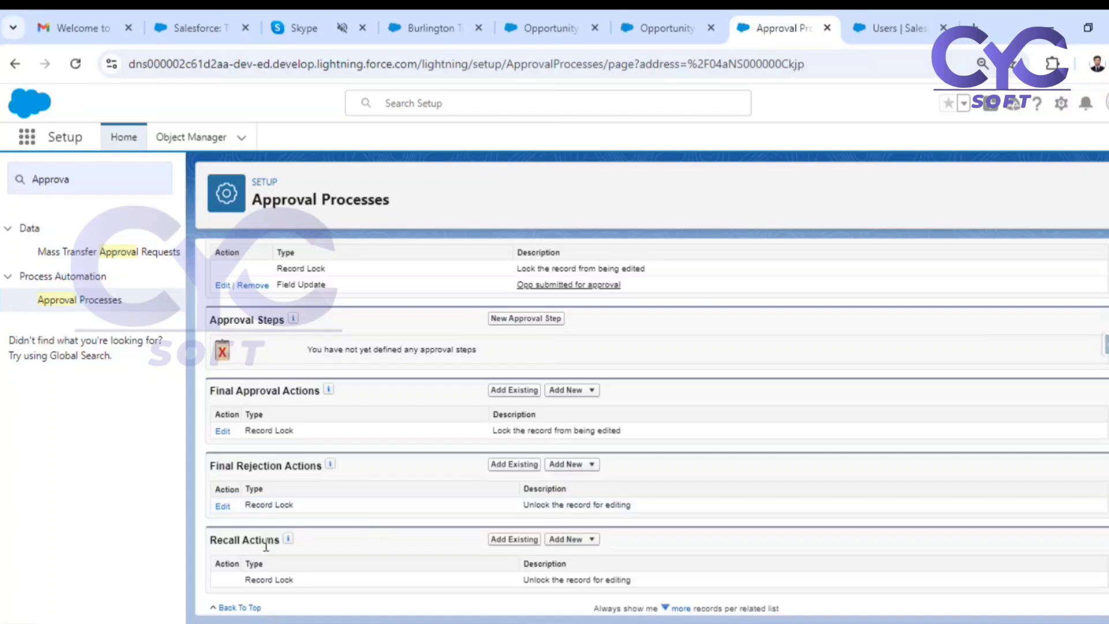
pyautogui.moveTo(217, 540); pyautogui.dragTo(236, 545)
pyautogui.moveTo(225, 466); pyautogui.dragTo(244, 465)
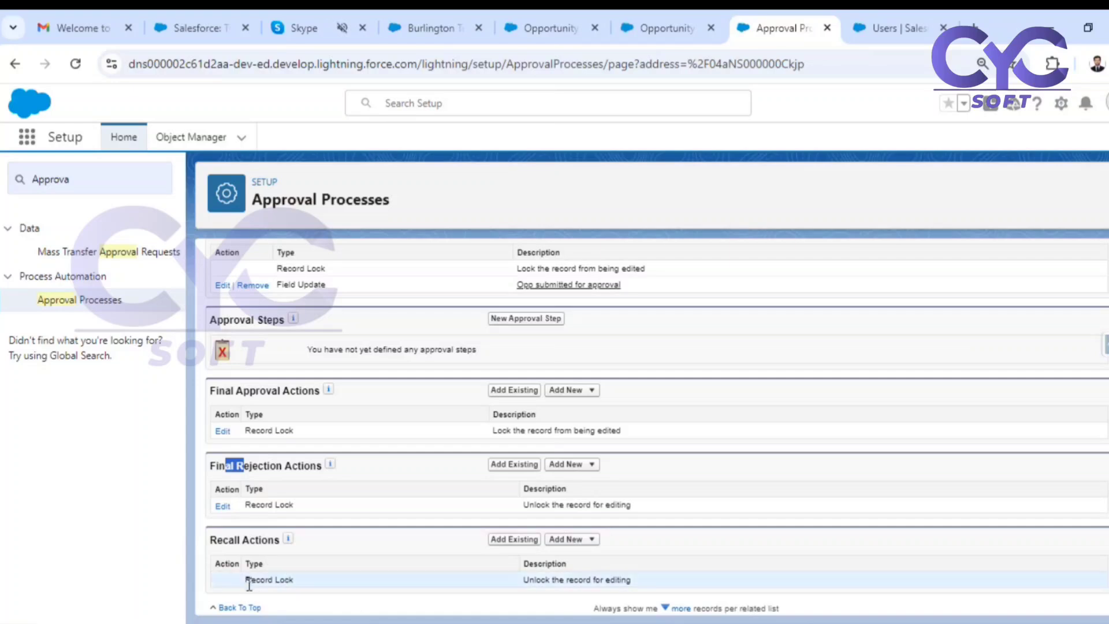
pyautogui.moveTo(533, 579); pyautogui.dragTo(631, 581)
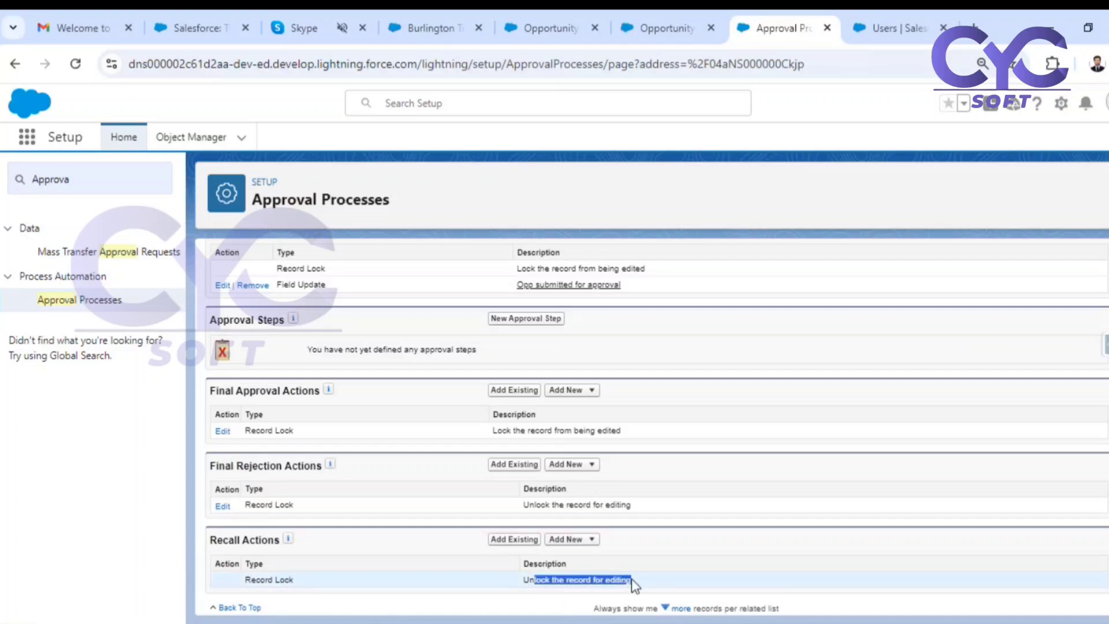
pyautogui.scroll(1, 472, 286)
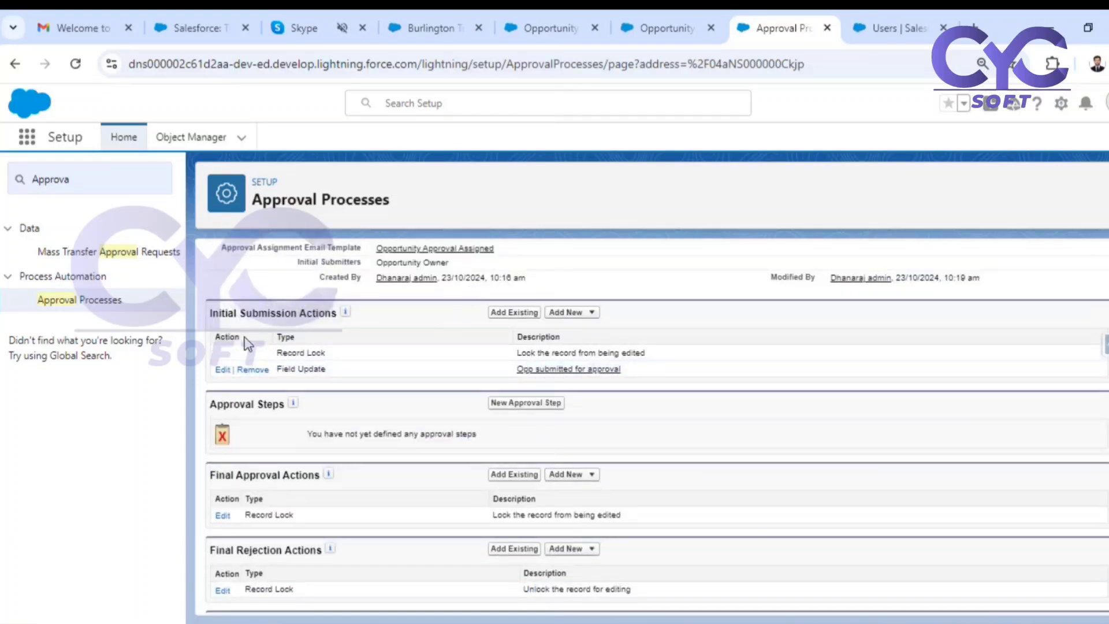
pyautogui.moveTo(520, 353); pyautogui.dragTo(599, 352)
pyautogui.scroll(-1, 601, 352)
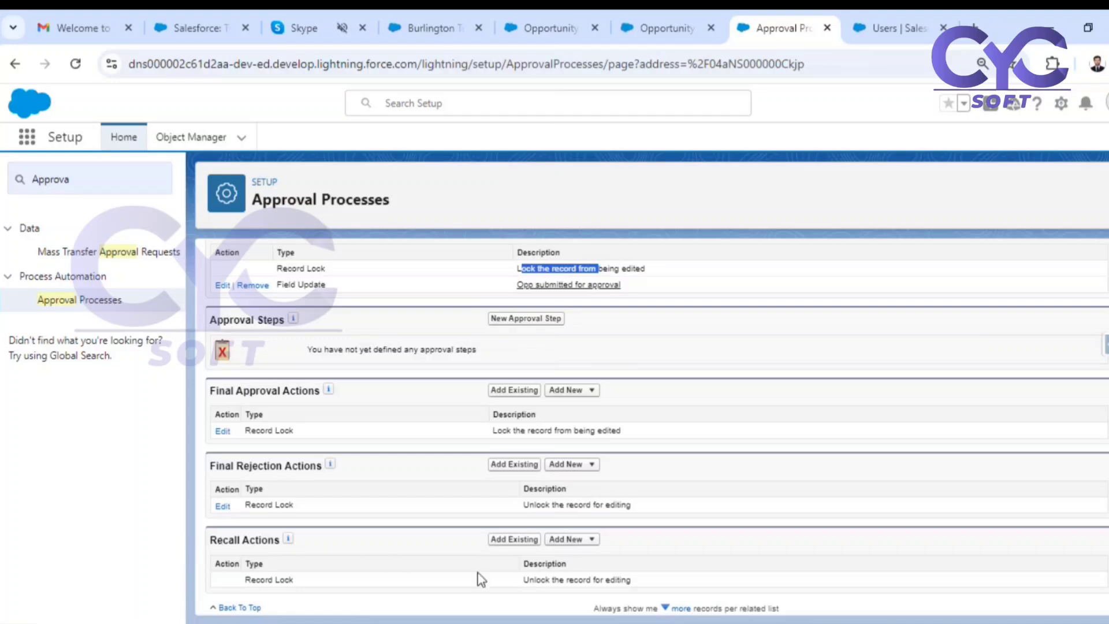
pyautogui.moveTo(521, 579); pyautogui.dragTo(648, 572)
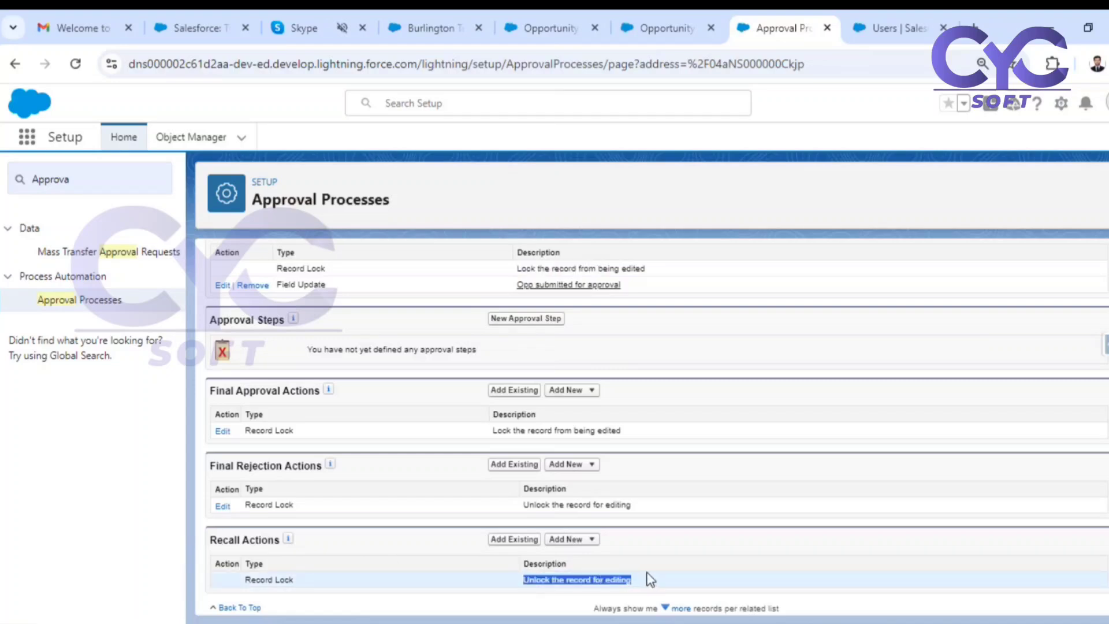
# Create a field update under the recall actions named "Opp recalled", with Discount Status as the field to update.
pyautogui.click(578, 541)
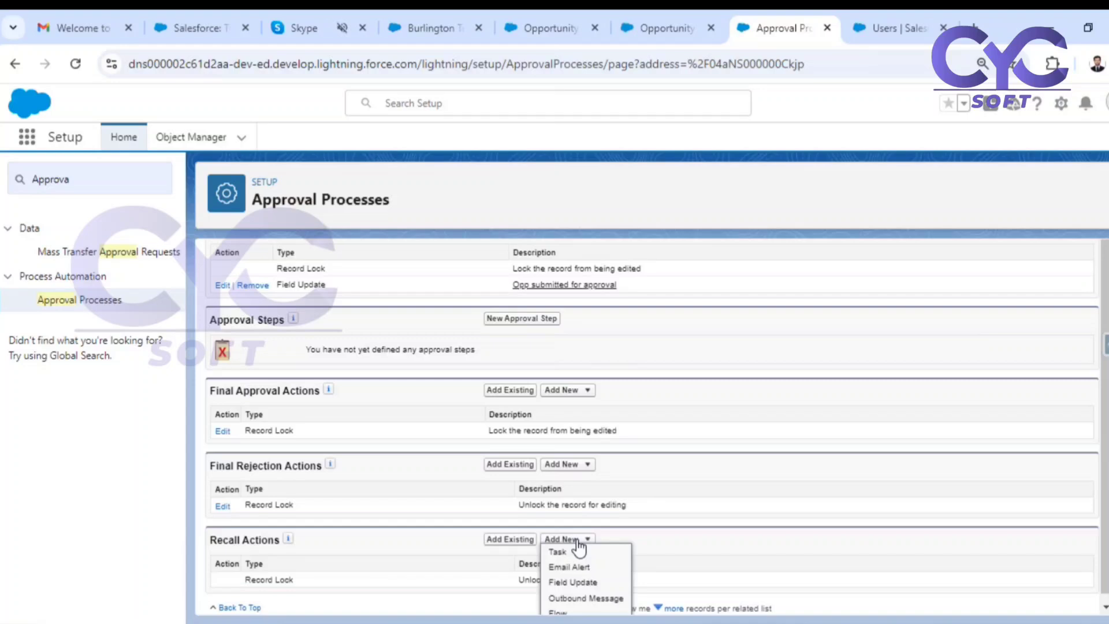
pyautogui.click(563, 582)
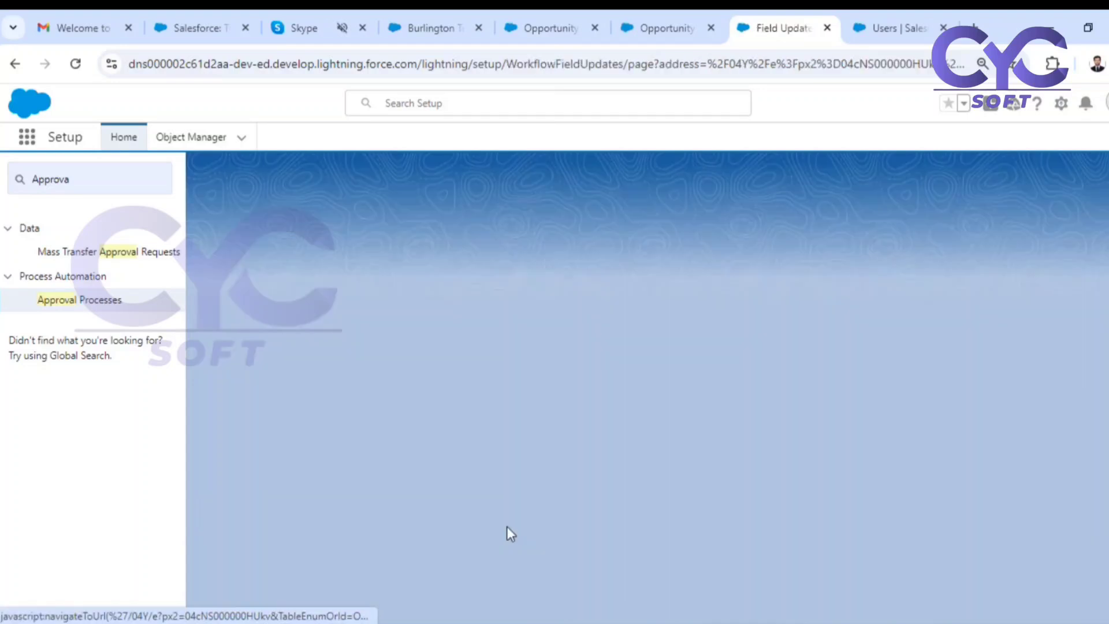
pyautogui.click(436, 375)
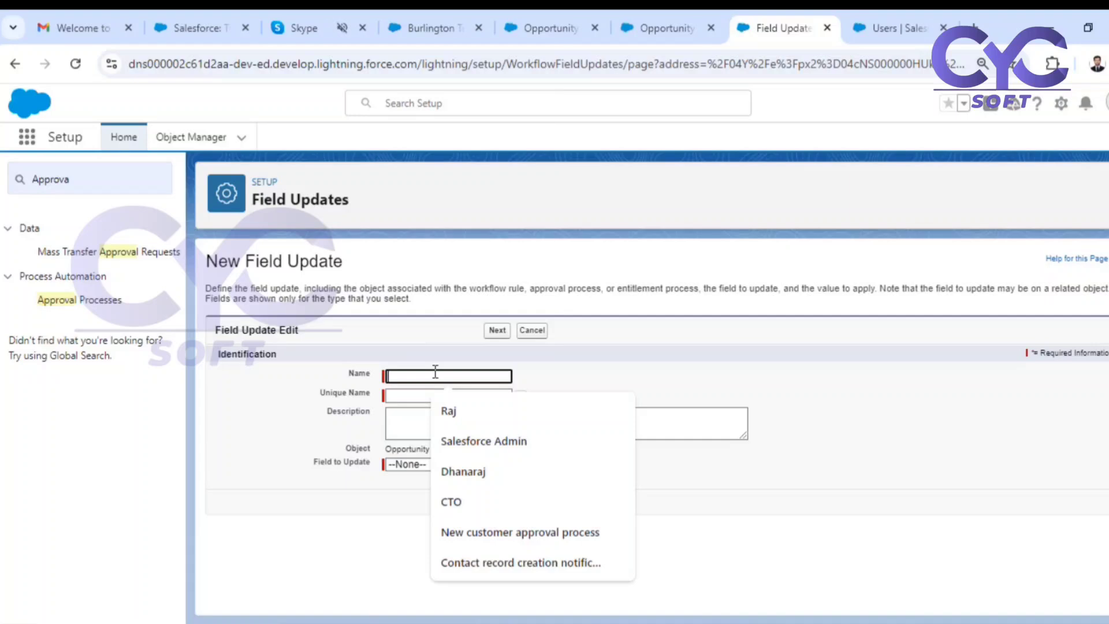
pyautogui.write('Opp recalled')
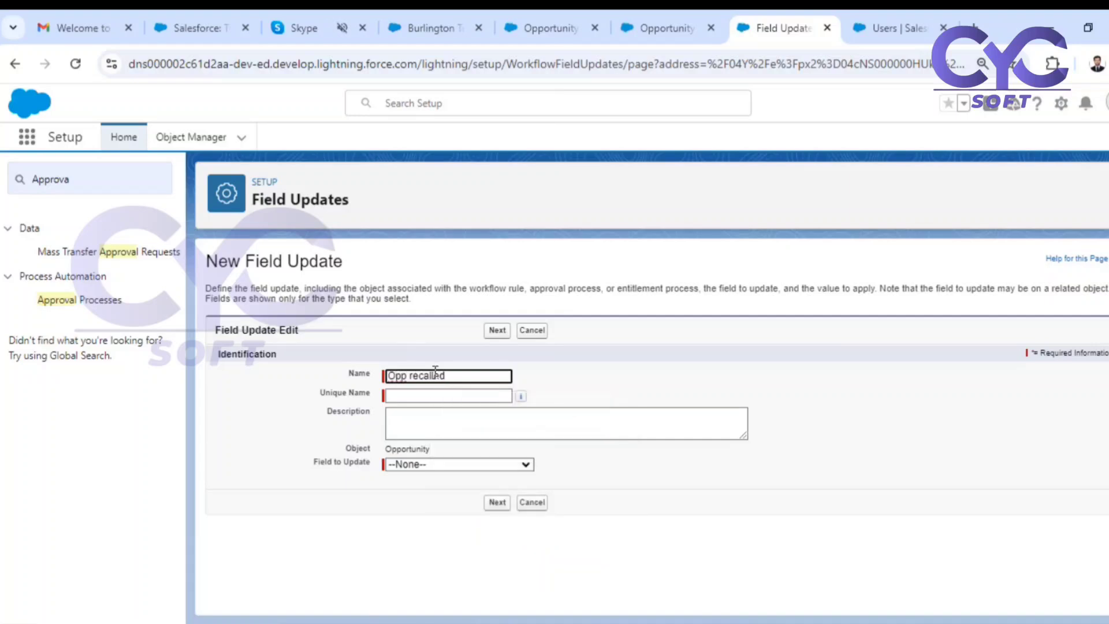
pyautogui.click(604, 379)
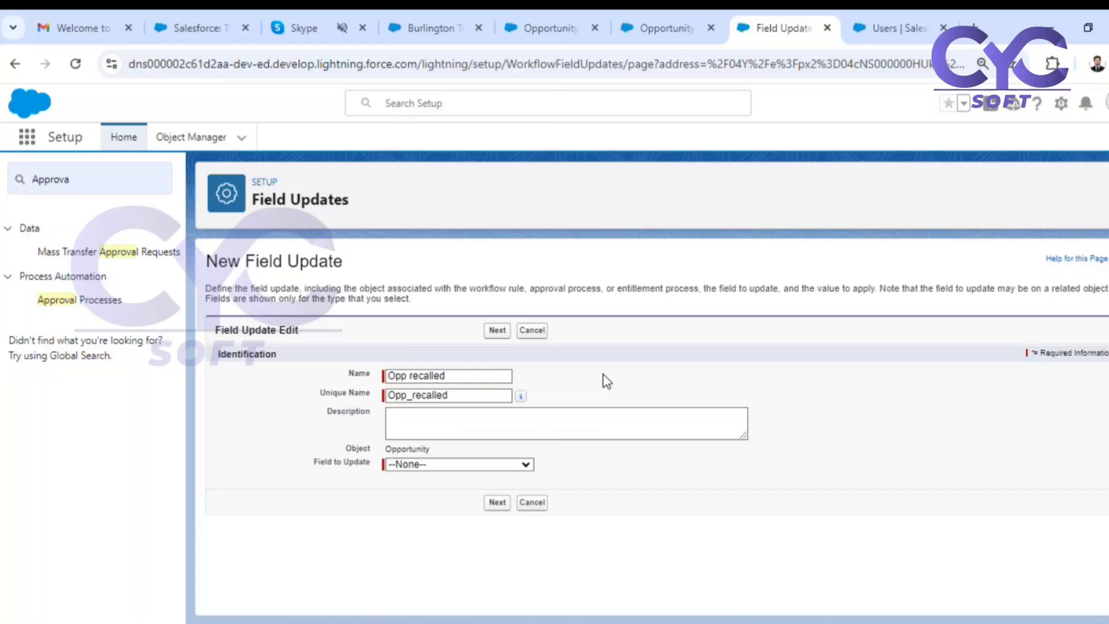
pyautogui.click(408, 466)
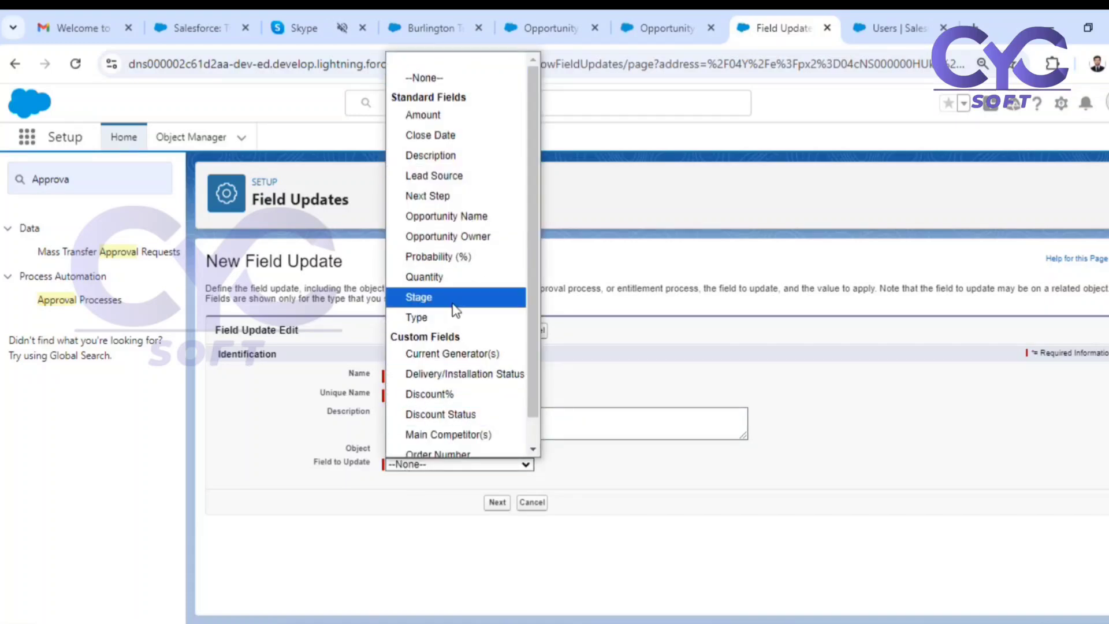
pyautogui.click(464, 415)
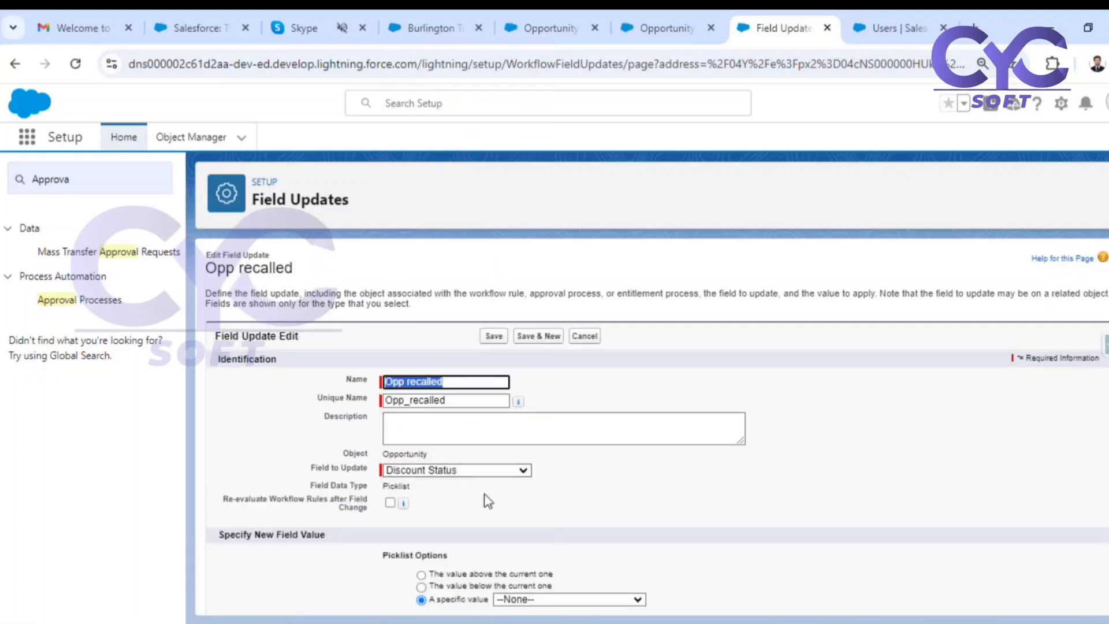
# Set the Opp recalled field update to the specific value Recalled, and save it.
pyautogui.scroll(-1, 488, 500)
pyautogui.click(552, 547)
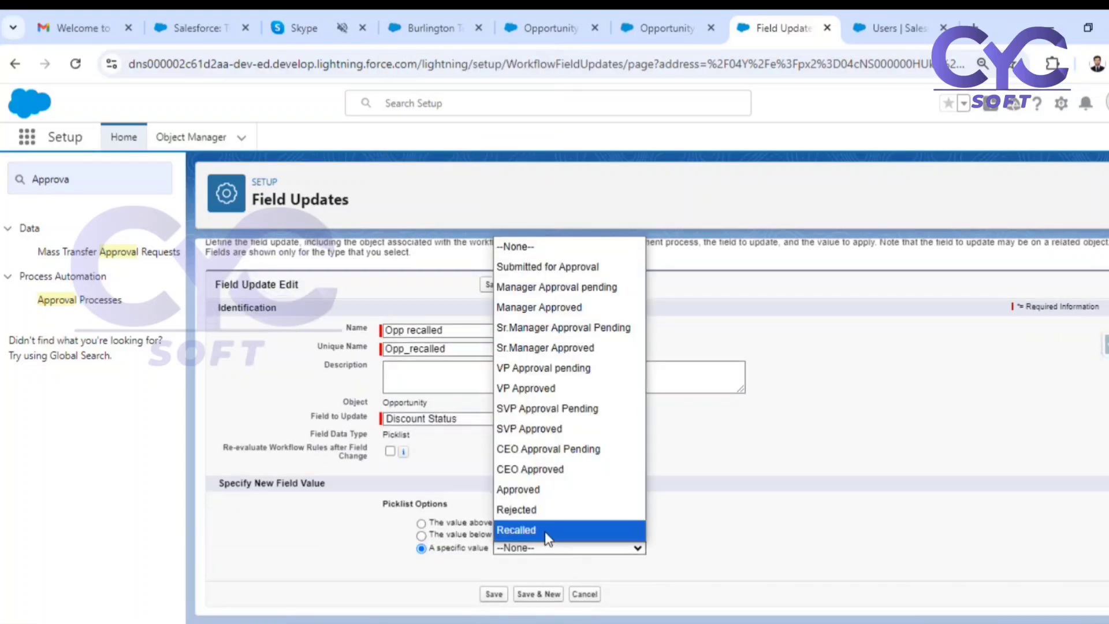
pyautogui.click(547, 530)
pyautogui.click(489, 595)
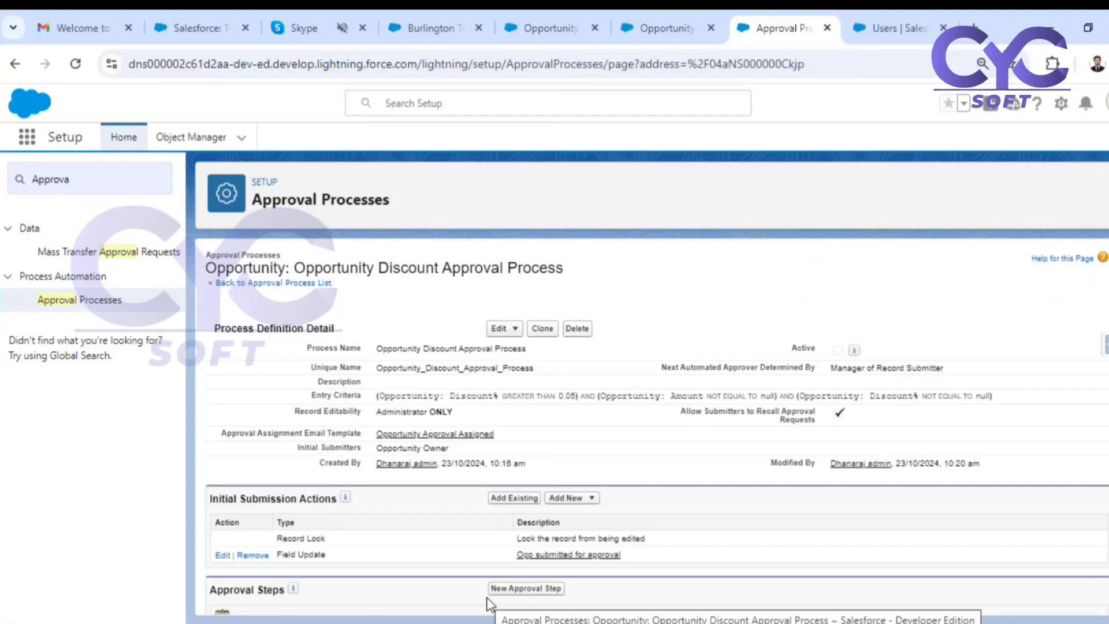
# Review the final approval, final rejection and recall actions alongside the process's approval assignment email template.
pyautogui.scroll(-5, 491, 523)
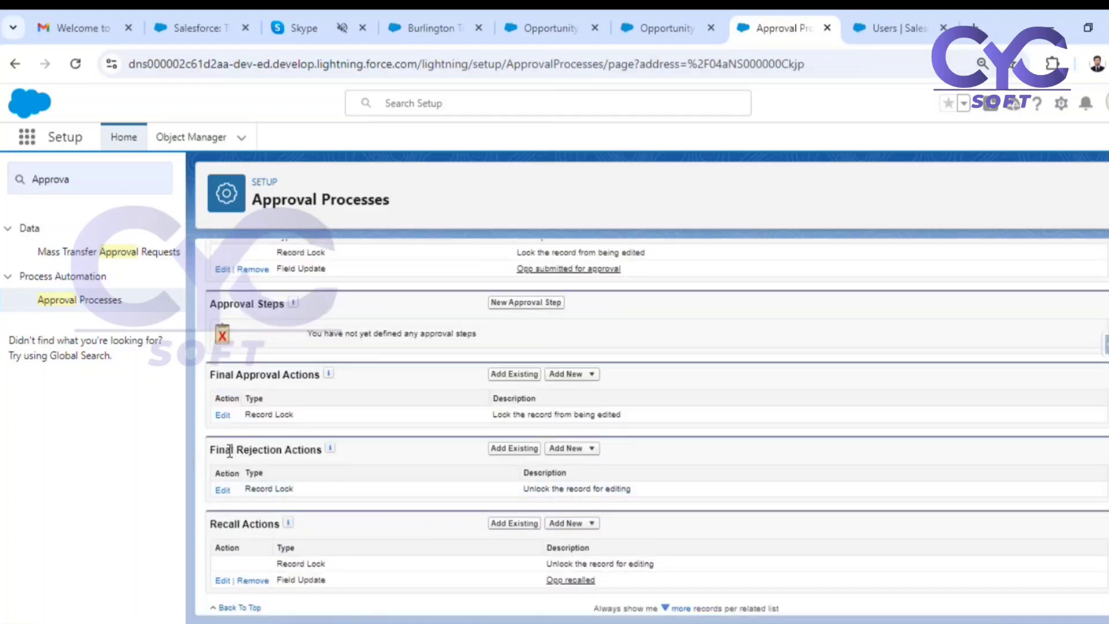
pyautogui.moveTo(229, 451); pyautogui.dragTo(258, 451)
pyautogui.moveTo(256, 375); pyautogui.dragTo(278, 379)
pyautogui.scroll(5, 673, 435)
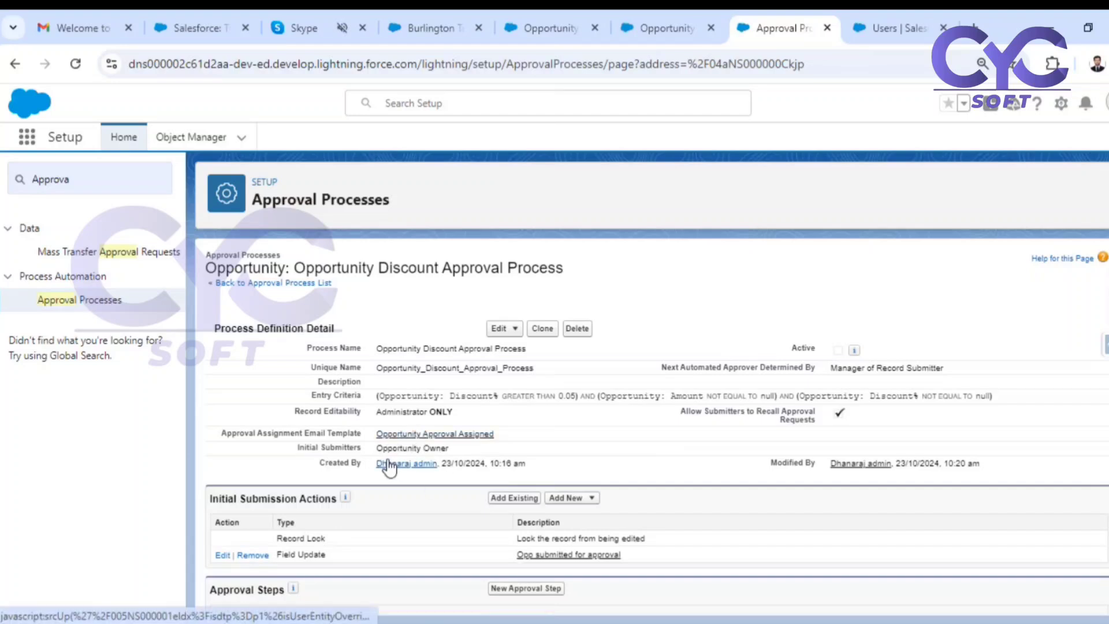
pyautogui.scroll(-4, 485, 424)
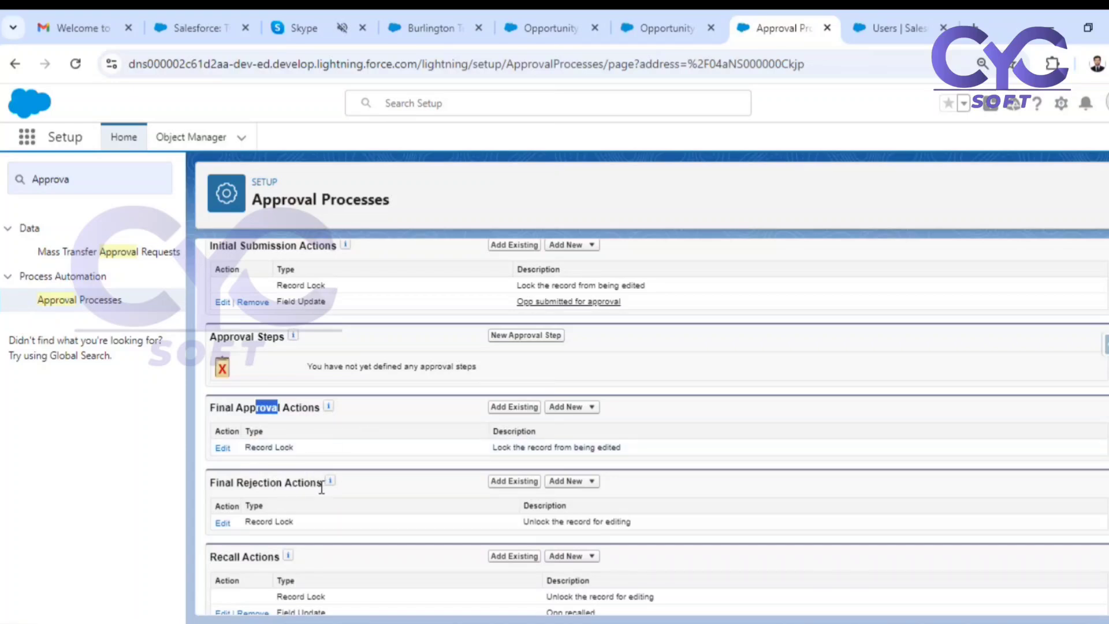
pyautogui.scroll(4, 322, 488)
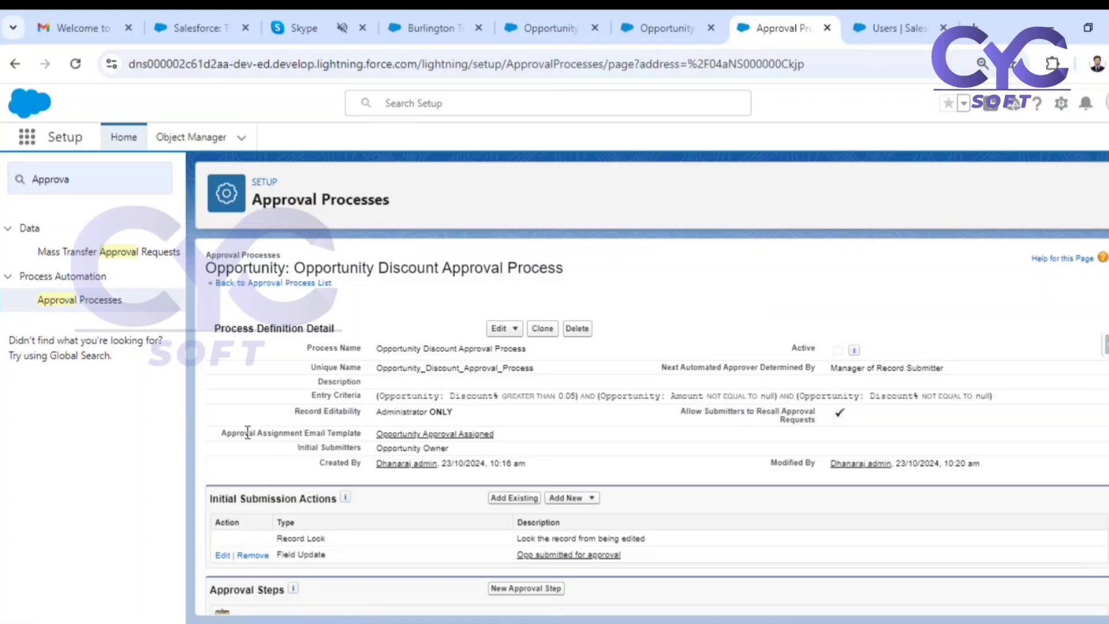
pyautogui.moveTo(232, 432); pyautogui.dragTo(311, 434)
pyautogui.scroll(-5, 377, 433)
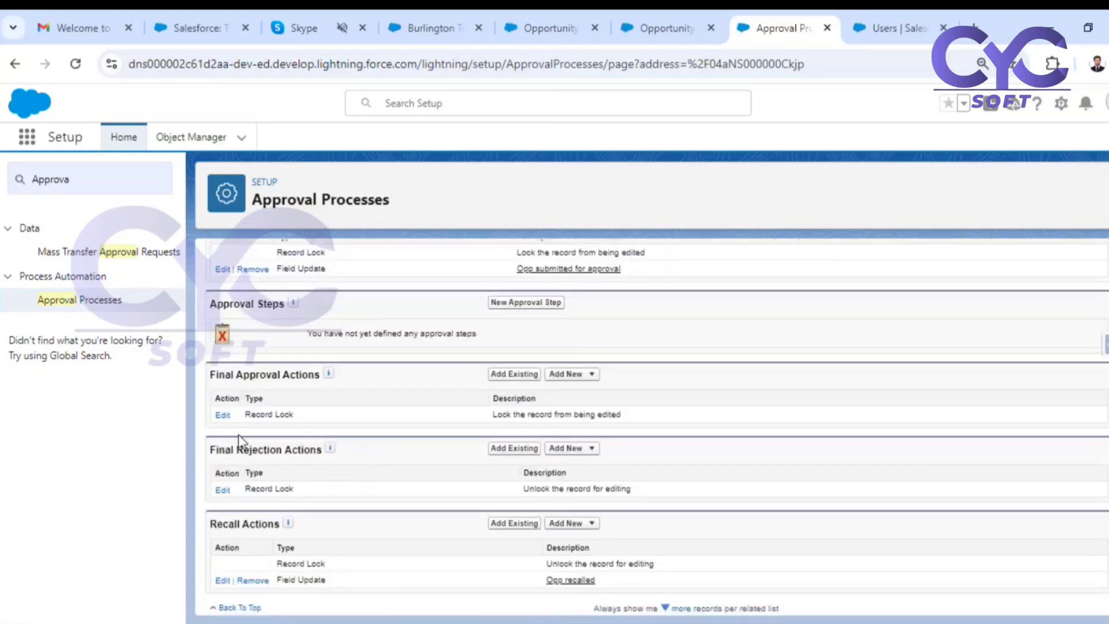
# Start a new email alert under the final approval actions with the description "Send approval email for opp discount".
pyautogui.click(573, 376)
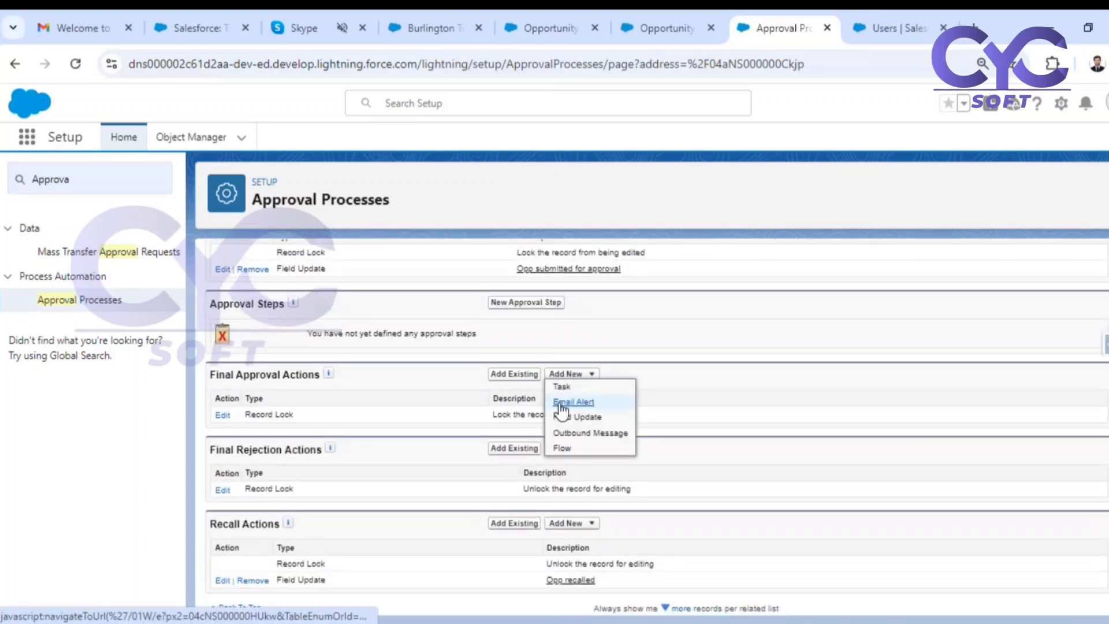
pyautogui.click(572, 403)
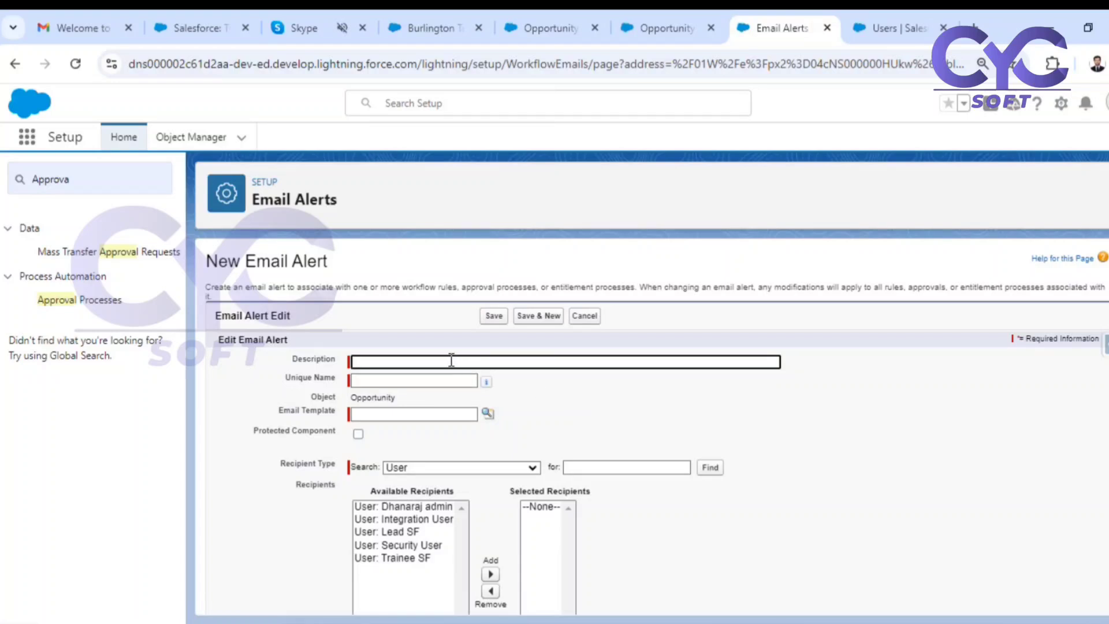
pyautogui.click(464, 362)
pyautogui.write('S')
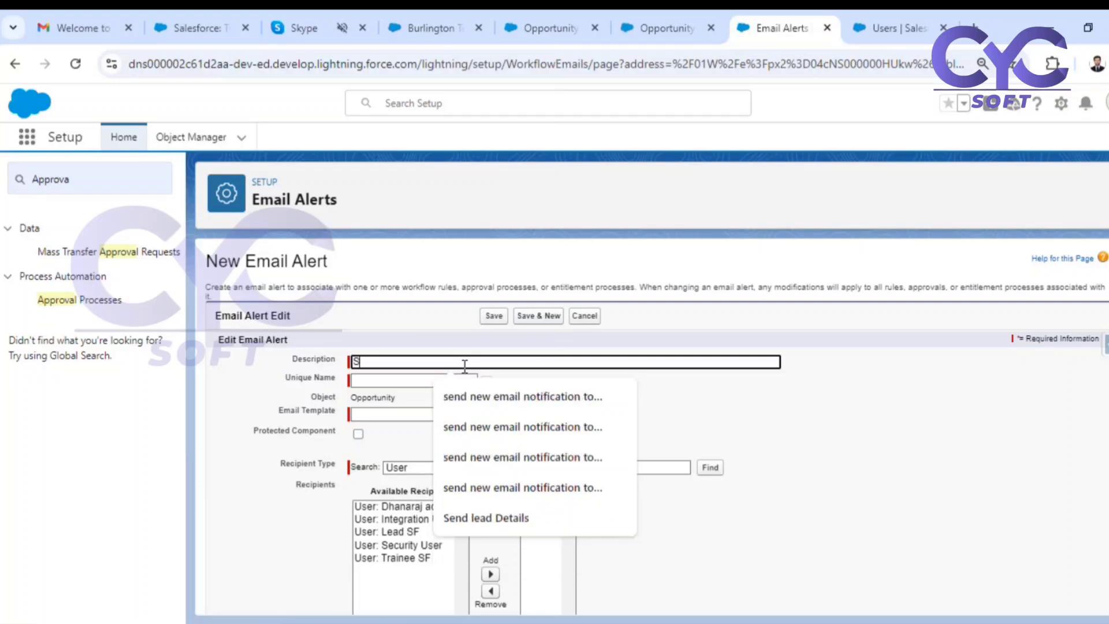
pyautogui.write('end approva')
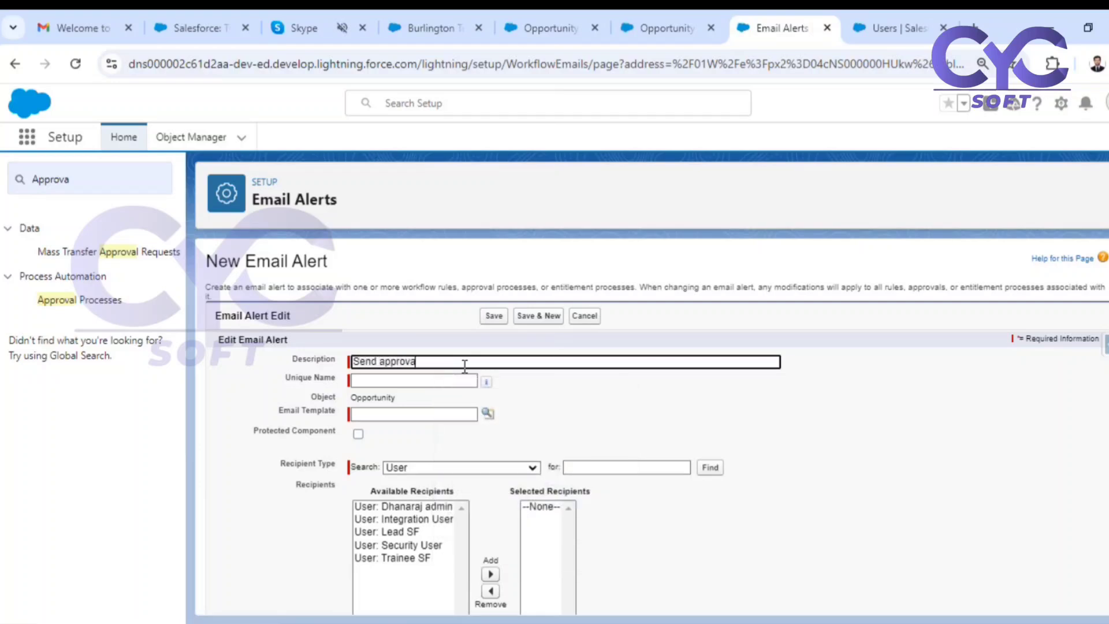
pyautogui.write('l email for opp discount')
pyautogui.click(608, 440)
# Assign the Lightning email template Opportunity Approval Approved from the Opportunity Discount Approval folder to the email alert.
pyautogui.click(488, 413)
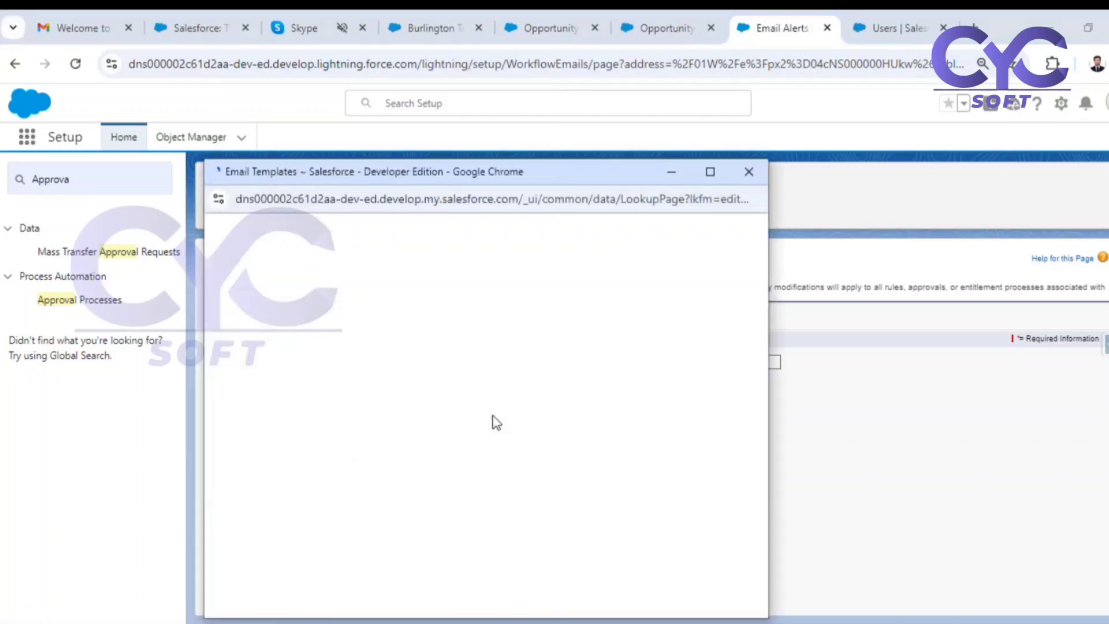
pyautogui.click(257, 260)
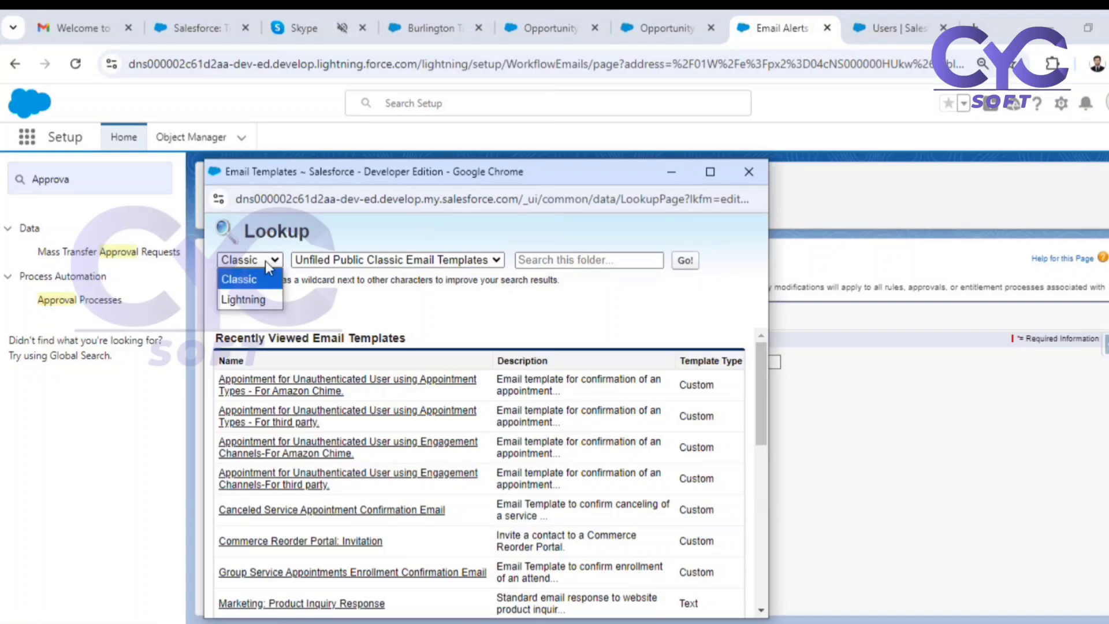
pyautogui.click(238, 297)
pyautogui.click(405, 261)
pyautogui.click(398, 319)
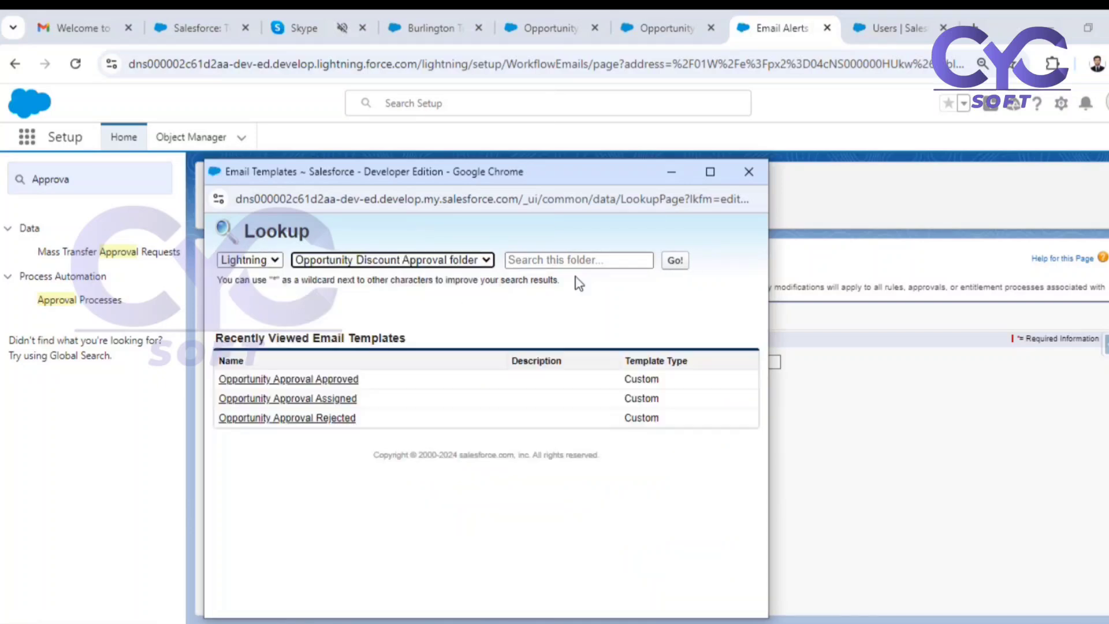
pyautogui.click(345, 380)
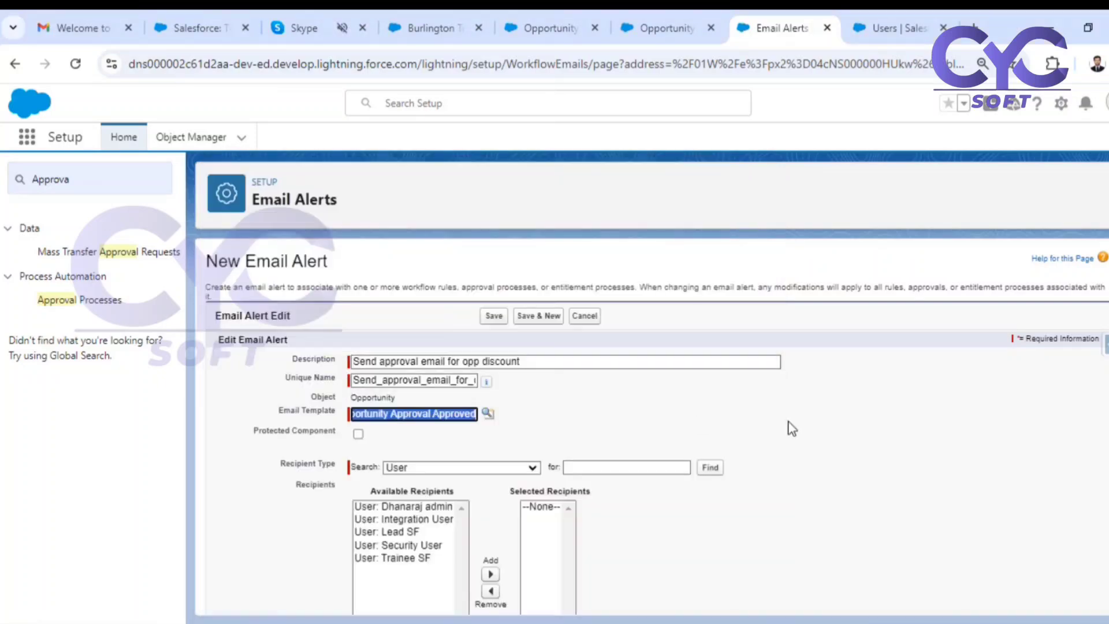
# Add Opportunity Owner as the email alert's recipient using the Owner recipient type, and save the alert.
pyautogui.scroll(-3, 787, 426)
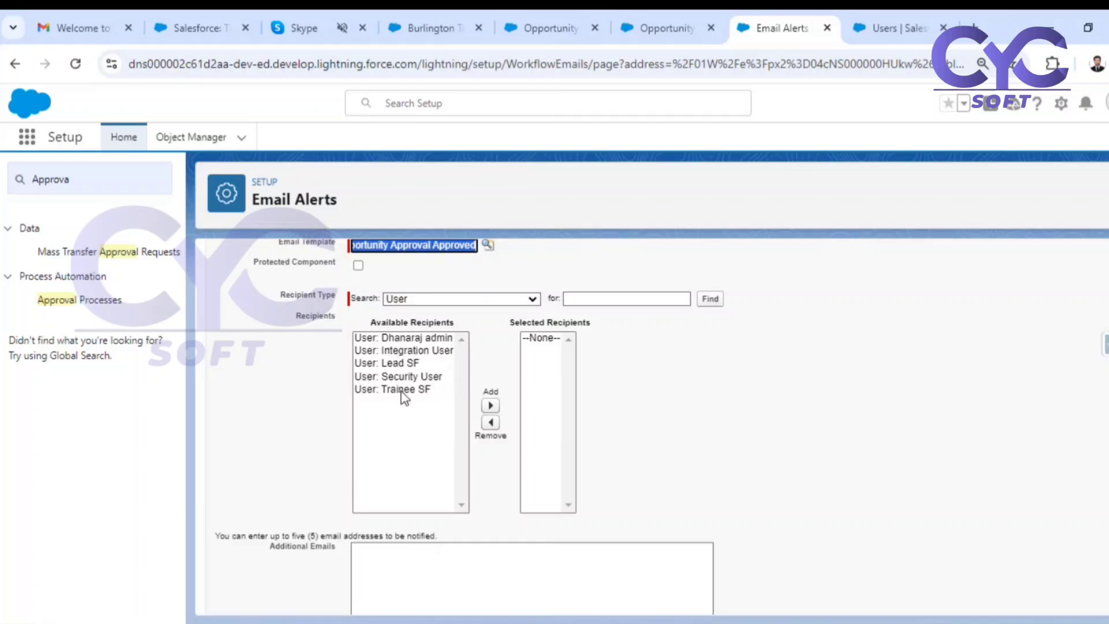
pyautogui.click(458, 299)
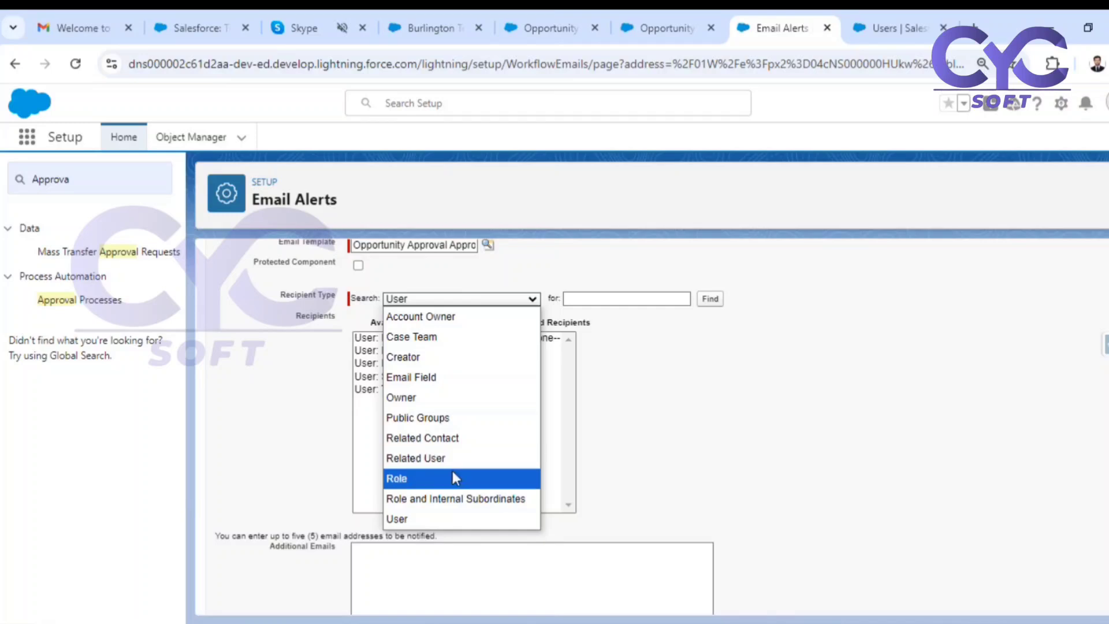
pyautogui.click(424, 397)
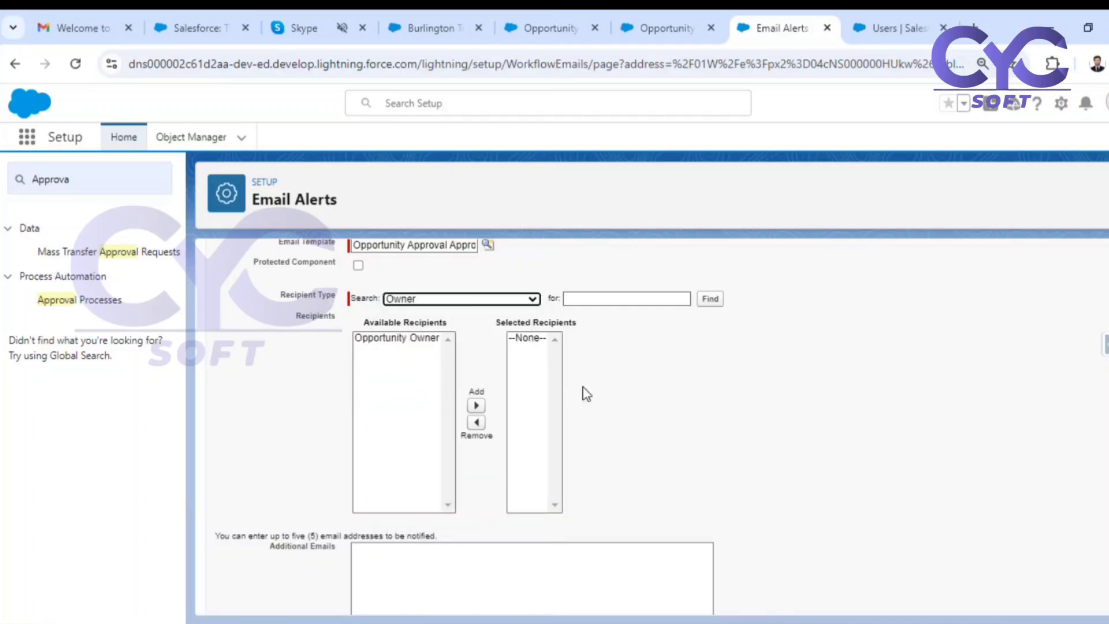
pyautogui.click(419, 339)
pyautogui.click(477, 406)
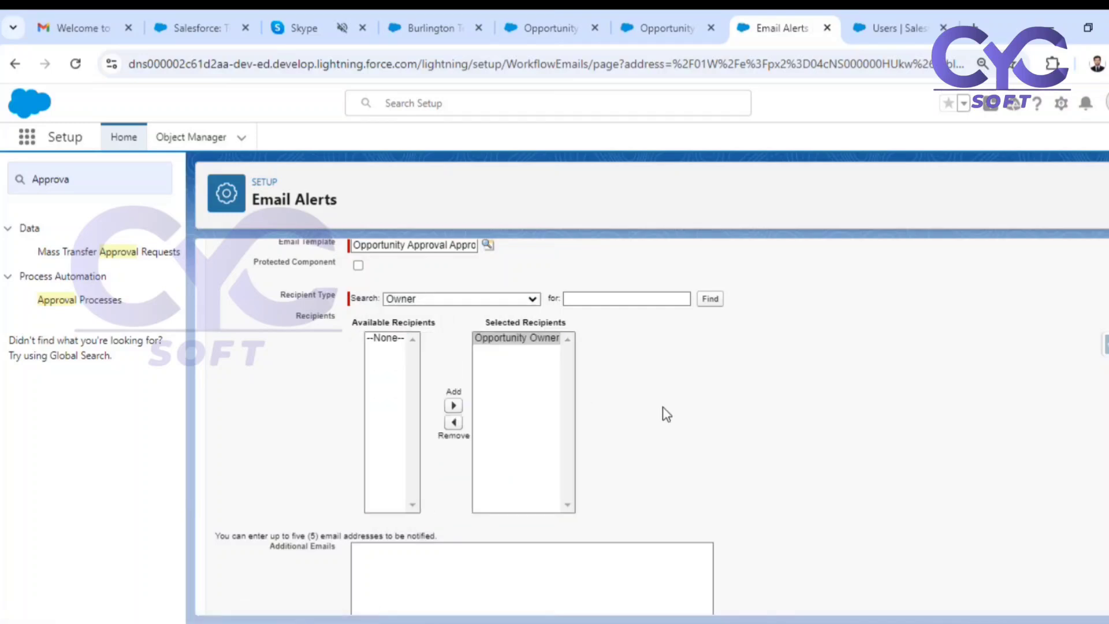
pyautogui.scroll(-2, 667, 414)
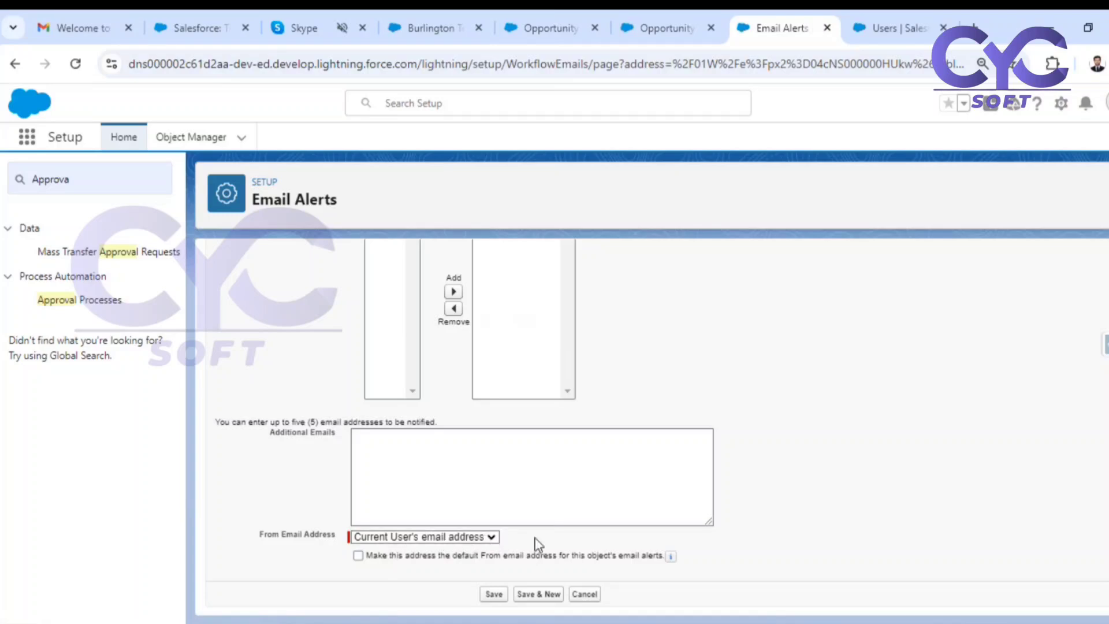
pyautogui.click(486, 597)
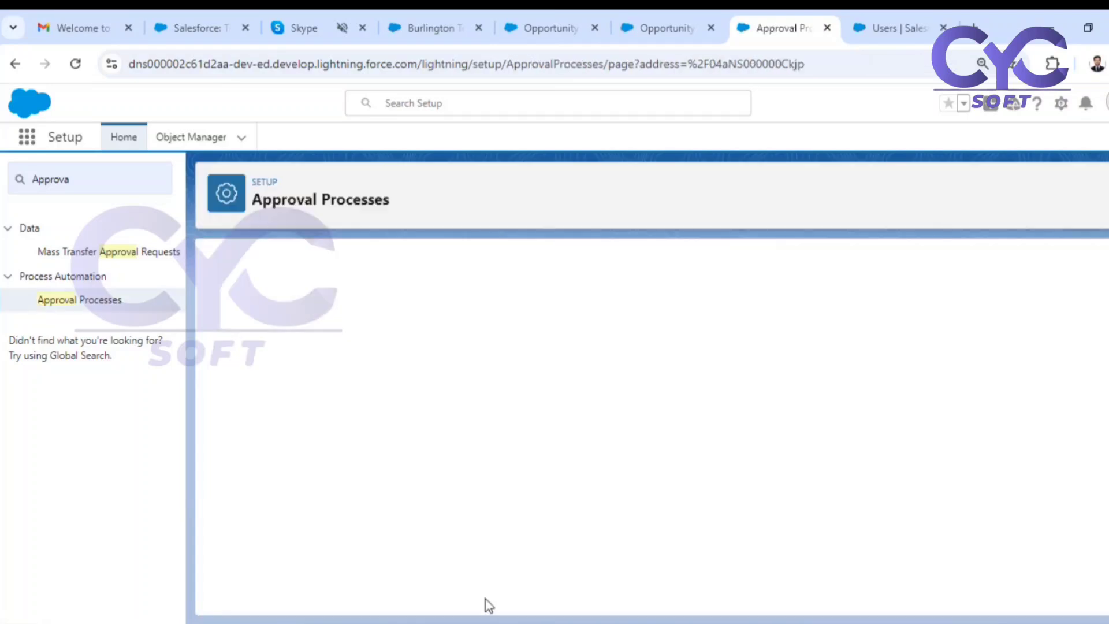
pyautogui.scroll(-4, 719, 497)
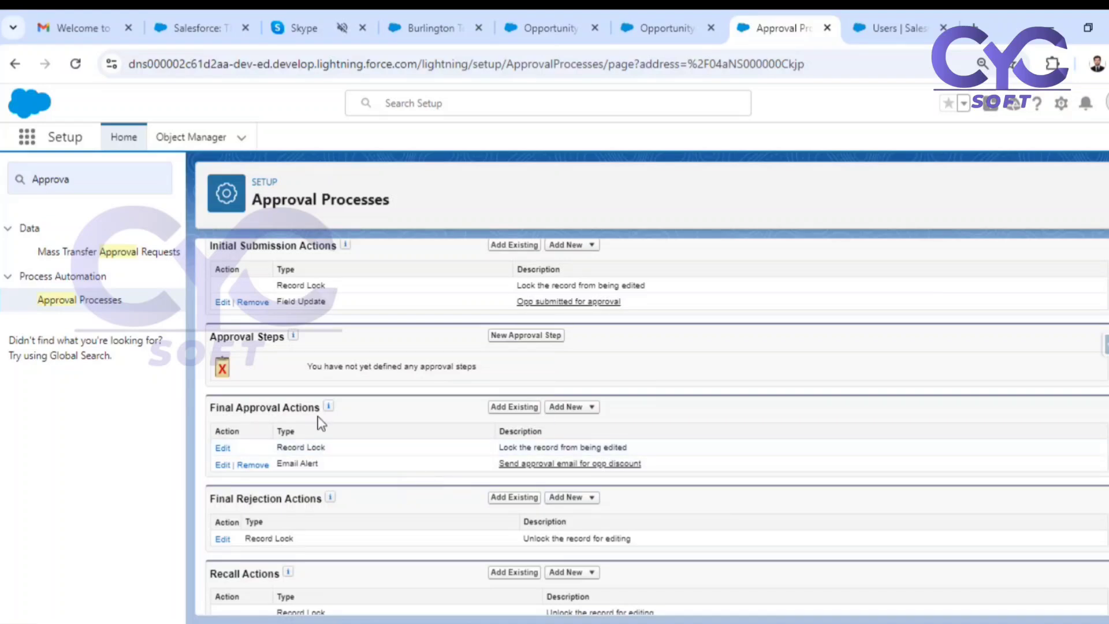
# Start a new field update under the final approval actions with the name "Opp dsicount approved".
pyautogui.click(584, 408)
pyautogui.click(566, 456)
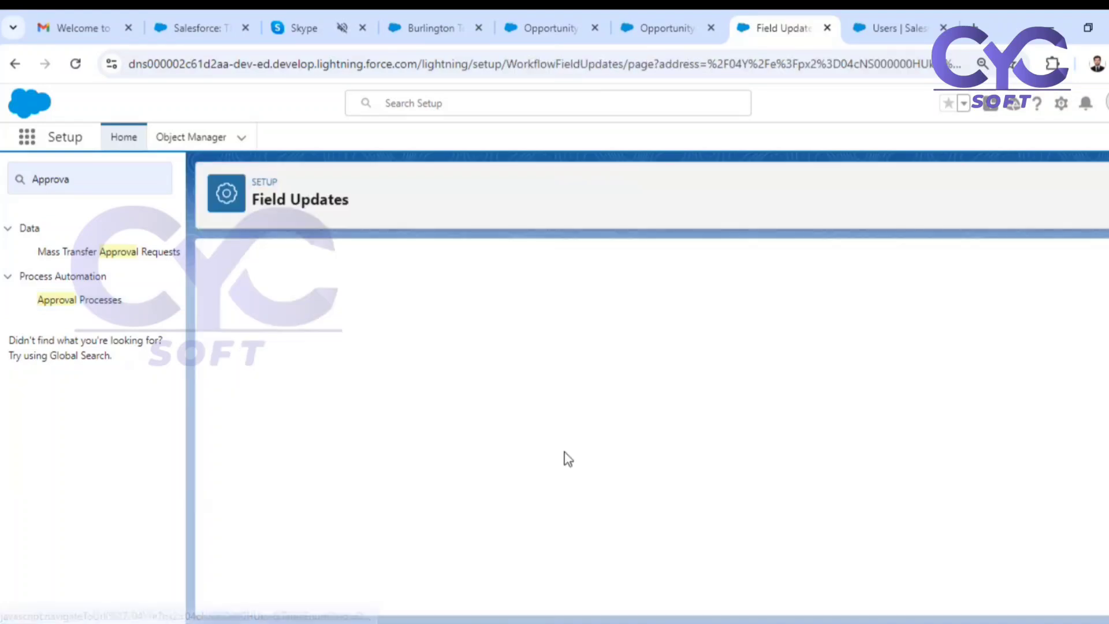
pyautogui.click(434, 376)
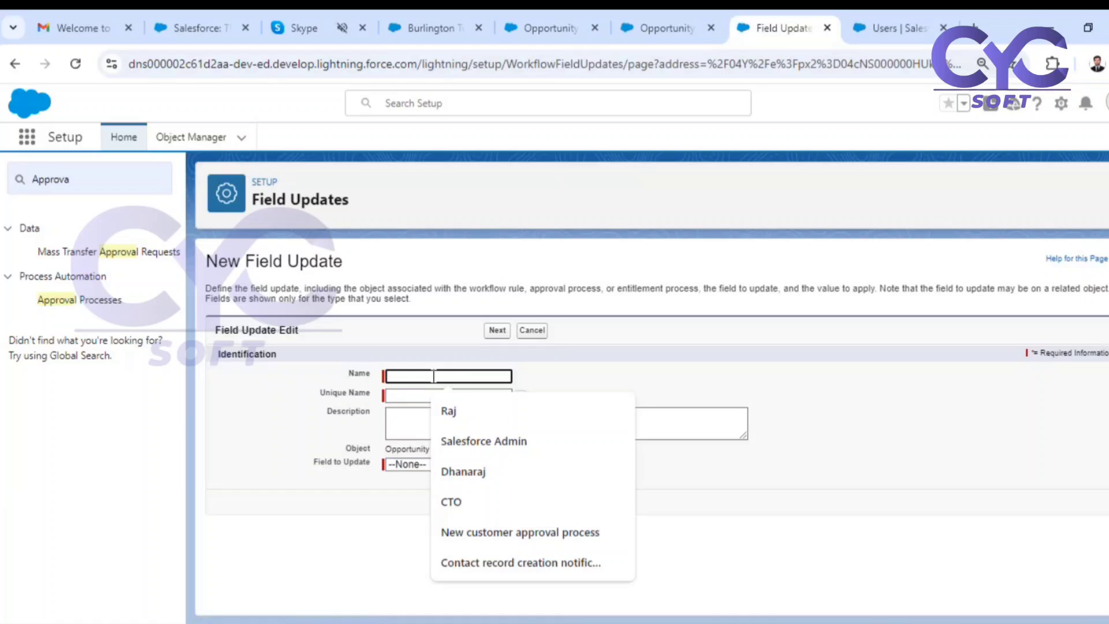
pyautogui.write('pp')
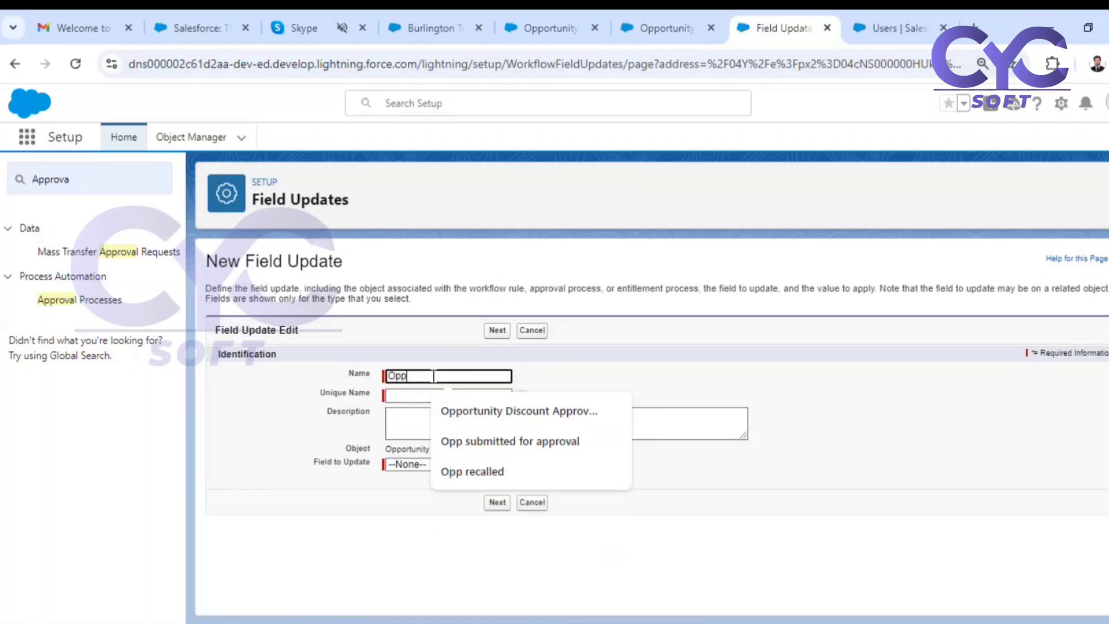
pyautogui.write(' dsicoun')
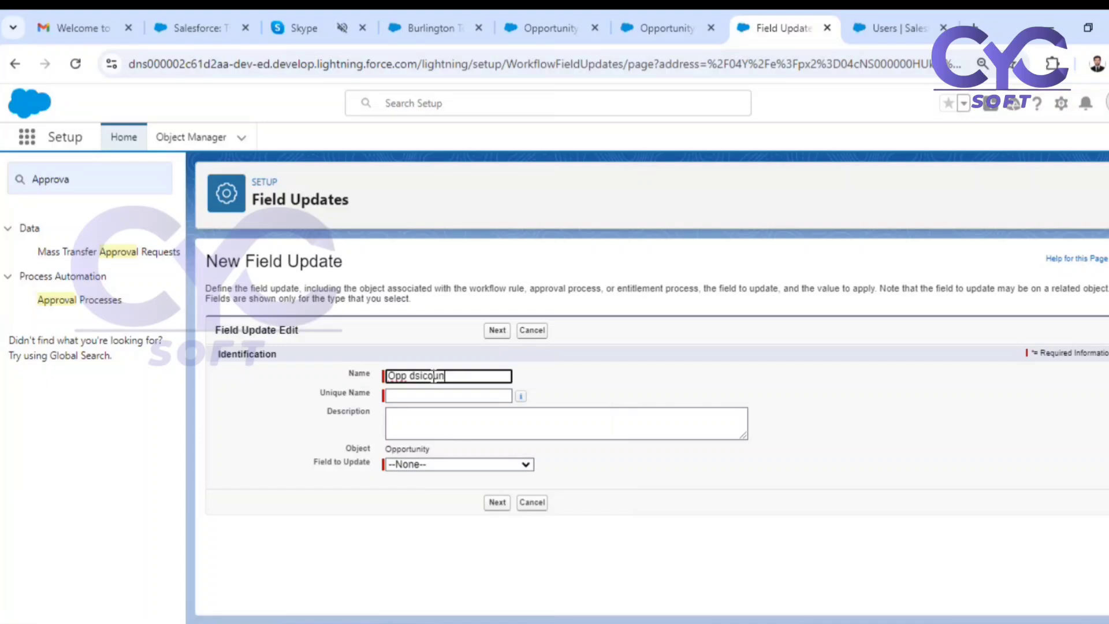
pyautogui.write('t approved')
pyautogui.click(616, 389)
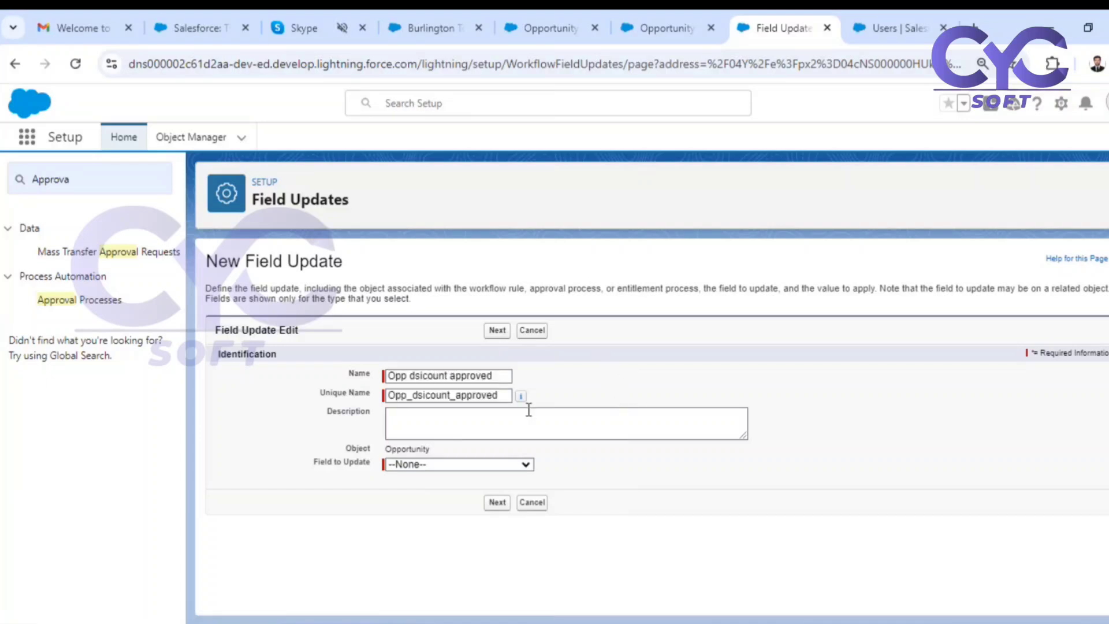
# Make the approval field update set Discount Status to the specific value Approved, and save it.
pyautogui.click(448, 465)
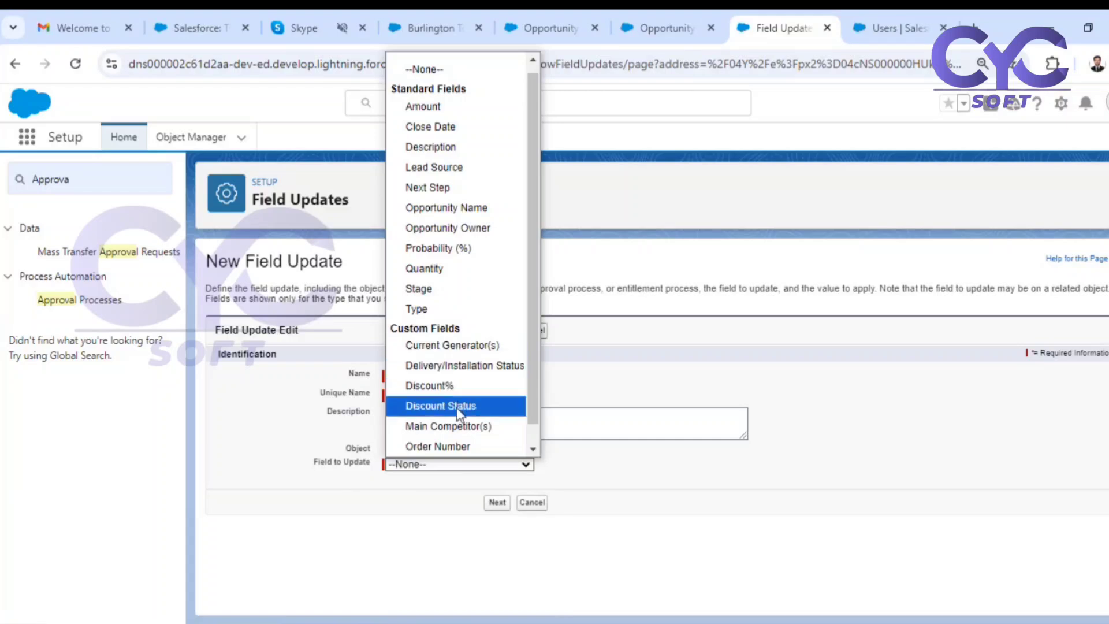
pyautogui.click(442, 414)
pyautogui.scroll(-1, 559, 569)
pyautogui.click(559, 545)
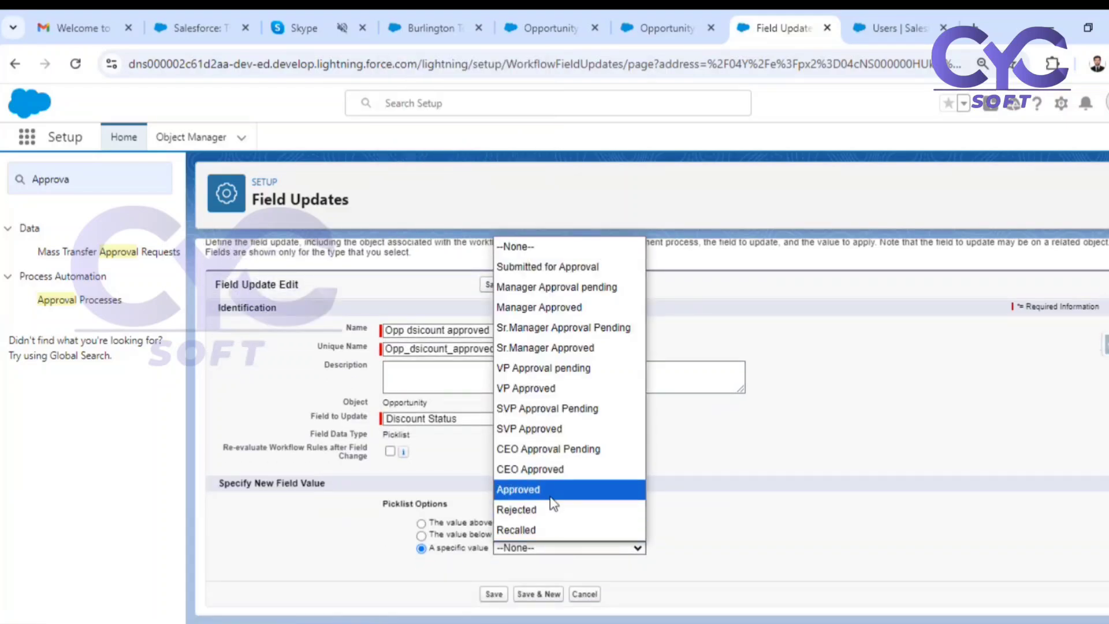
pyautogui.click(556, 490)
pyautogui.click(492, 594)
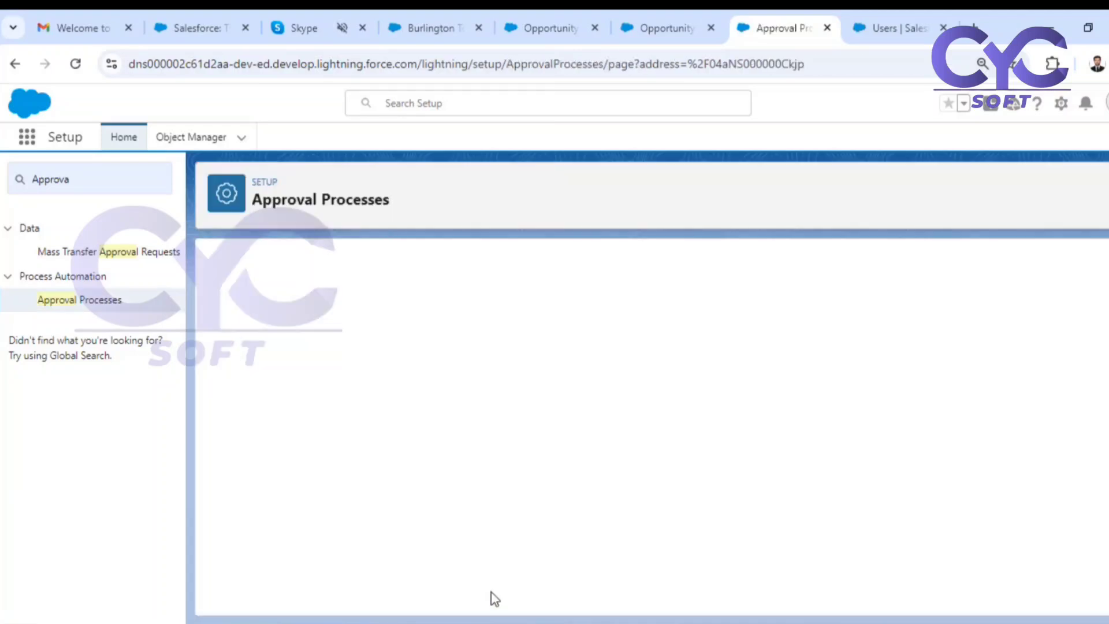
# Start a new email alert under the final rejection actions with the description "Send rejection email for opp discount".
pyautogui.scroll(-5, 584, 448)
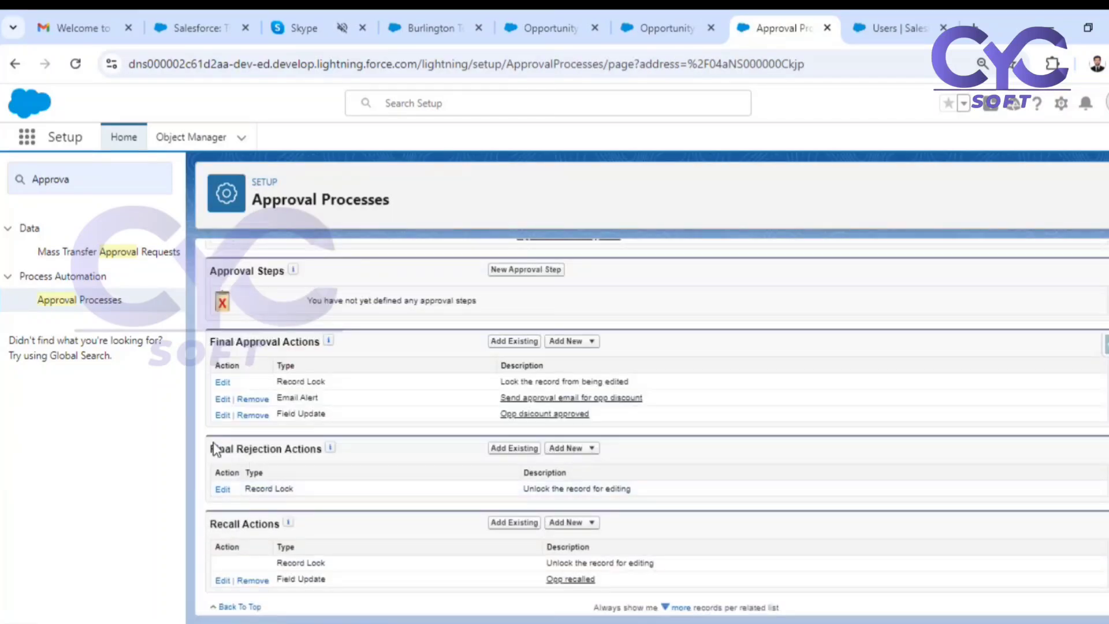
pyautogui.click(581, 448)
pyautogui.click(577, 477)
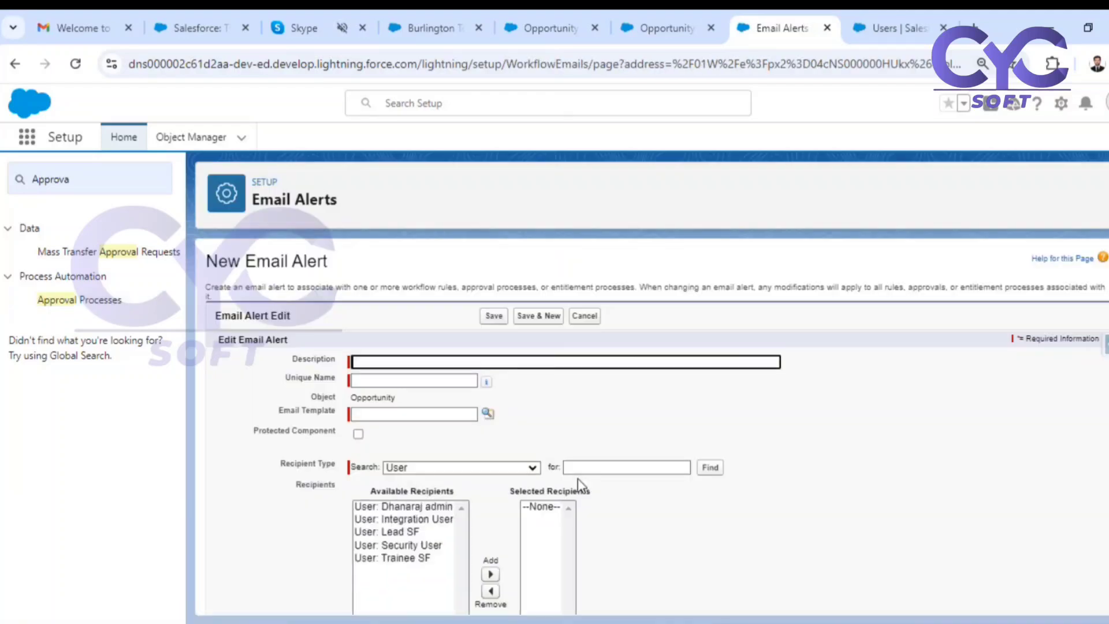
pyautogui.click(510, 363)
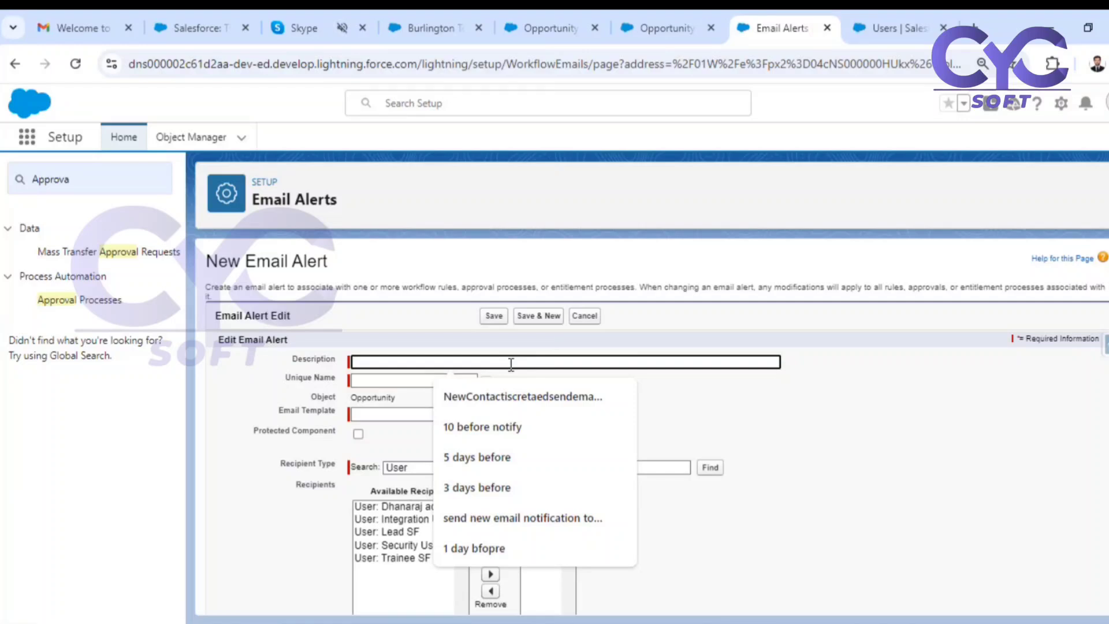
pyautogui.write('Send reject')
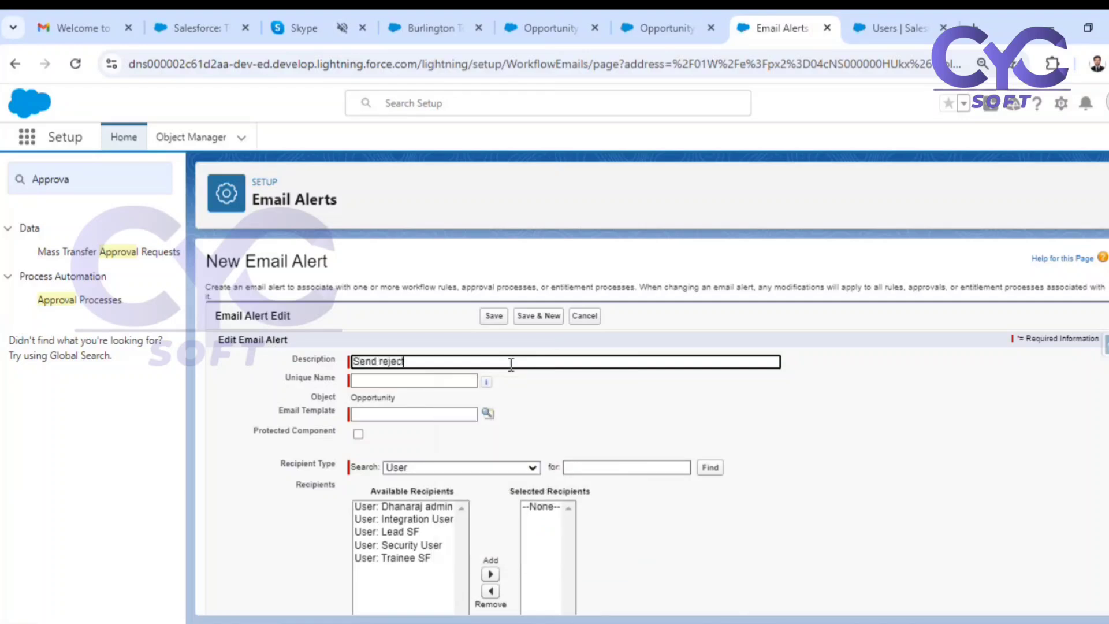
pyautogui.write('ion email for opp d')
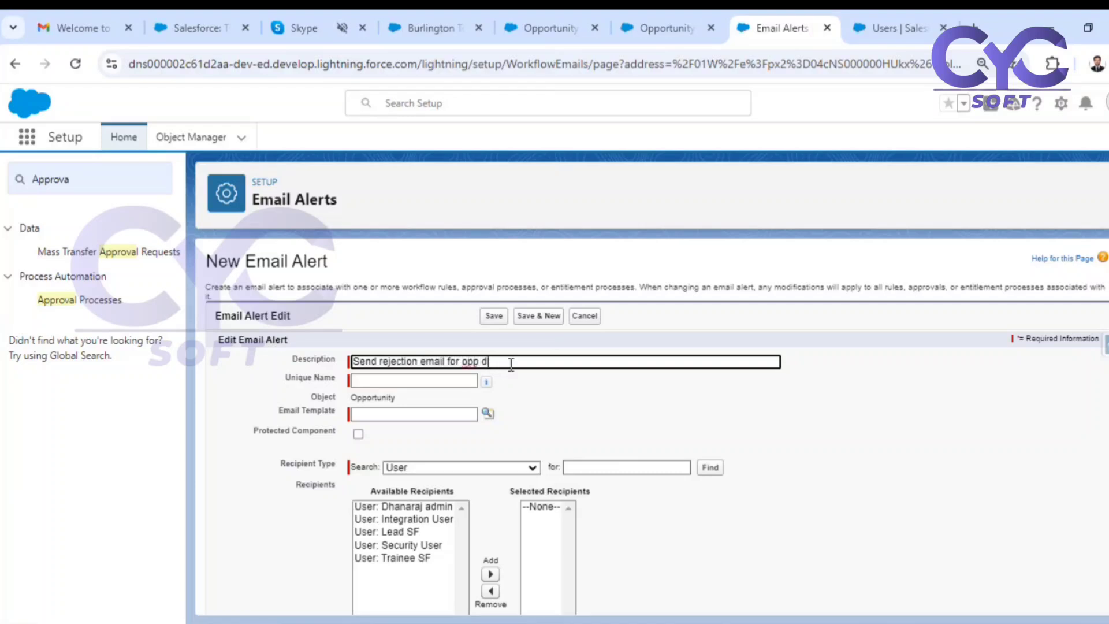
pyautogui.write('disoc')
pyautogui.press('BackSpace')
pyautogui.press('BackSpace')
pyautogui.write('count')
pyautogui.click(587, 410)
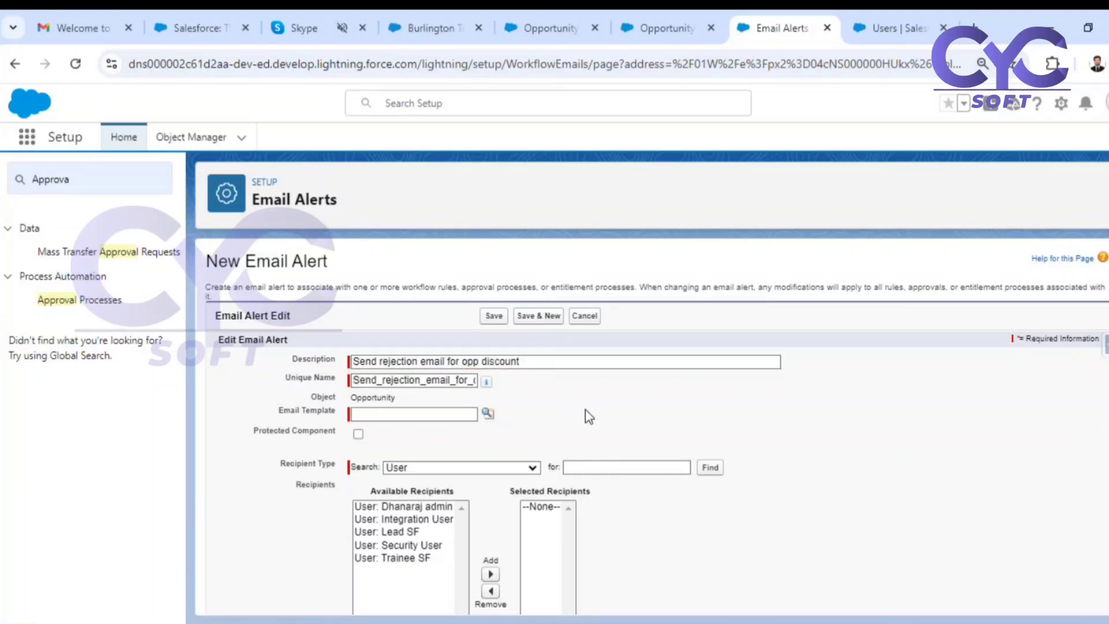
# Assign the Lightning email template Opportunity Approval Rejected from the Opportunity Discount Approval folder to the rejection email alert.
pyautogui.click(490, 413)
pyautogui.click(250, 260)
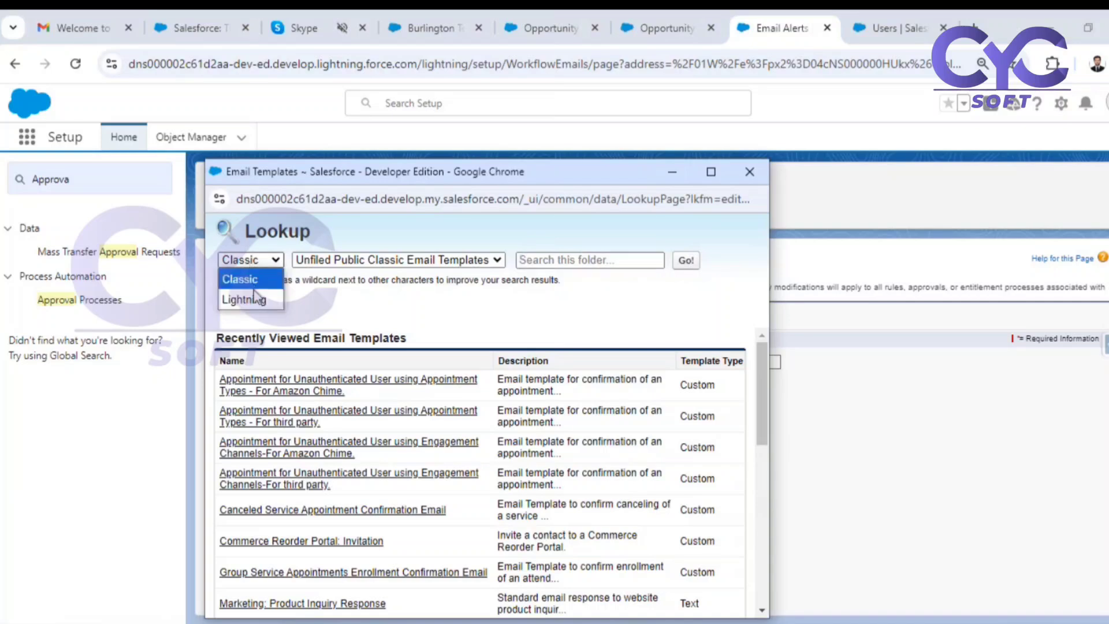
pyautogui.click(256, 298)
pyautogui.click(425, 259)
pyautogui.click(395, 317)
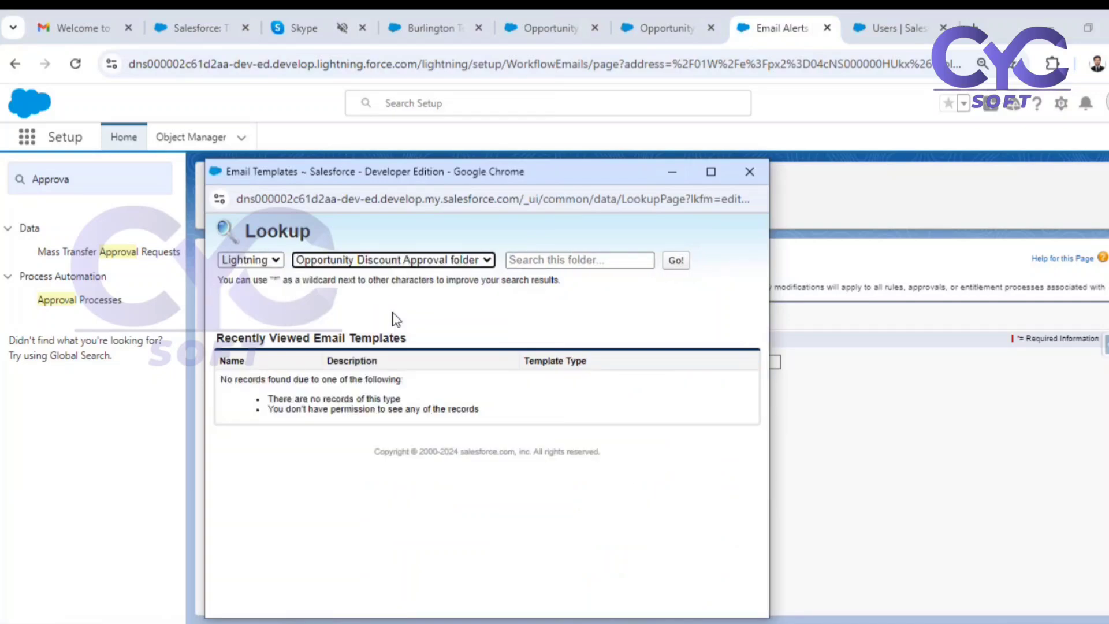
pyautogui.click(320, 420)
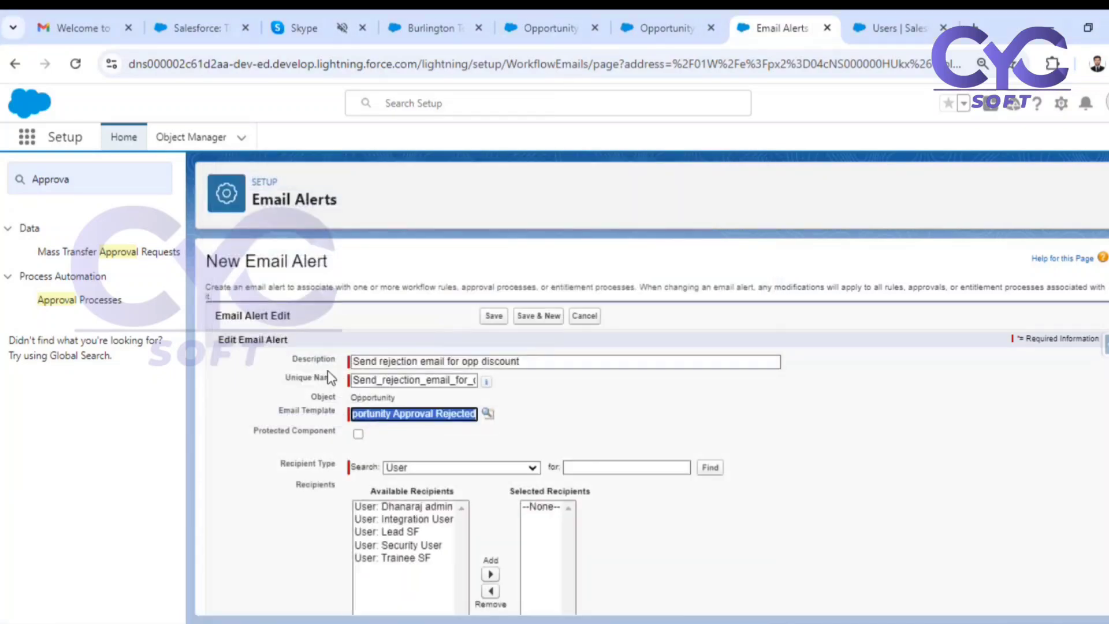
# Add Opportunity Owner as the rejection alert's recipient using the Owner recipient type, and save the alert.
pyautogui.scroll(-3, 580, 376)
pyautogui.scroll(2, 434, 404)
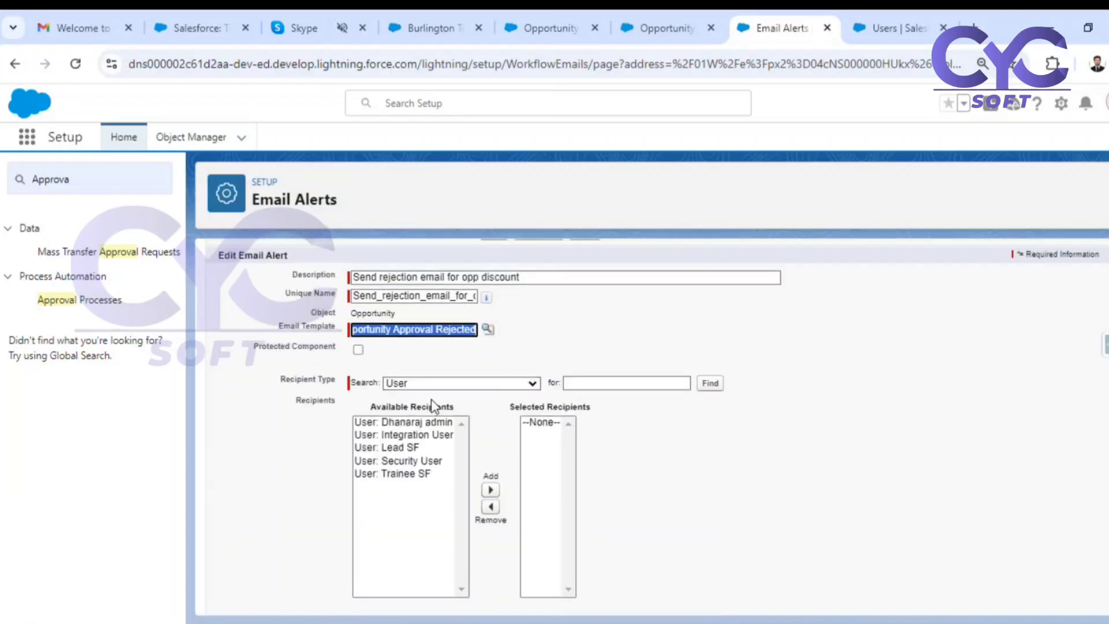
pyautogui.click(436, 384)
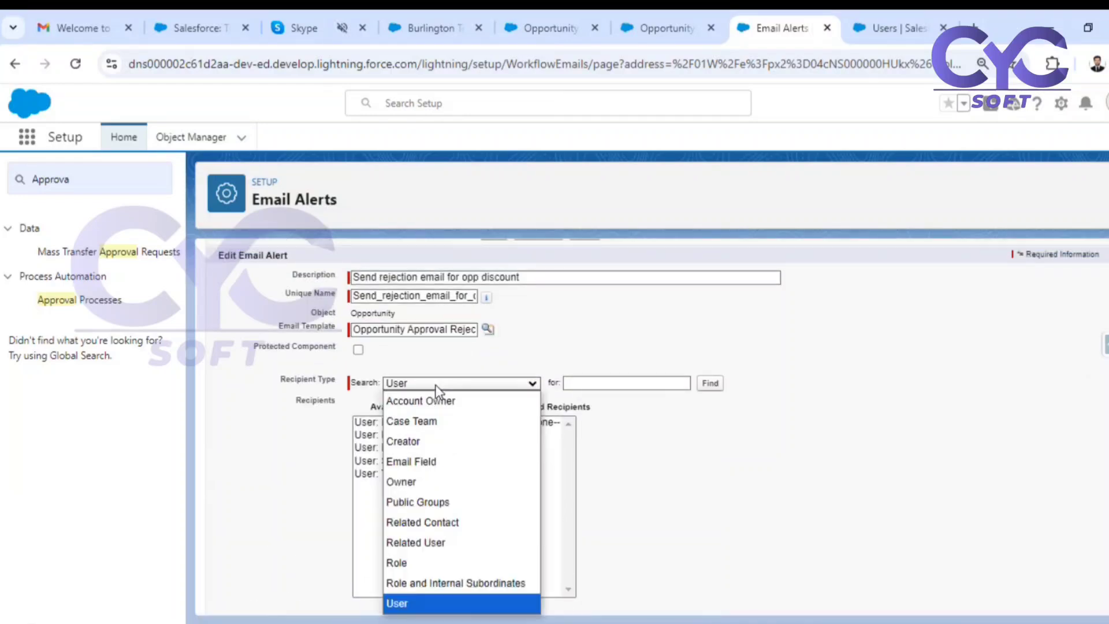
pyautogui.click(418, 481)
pyautogui.click(421, 425)
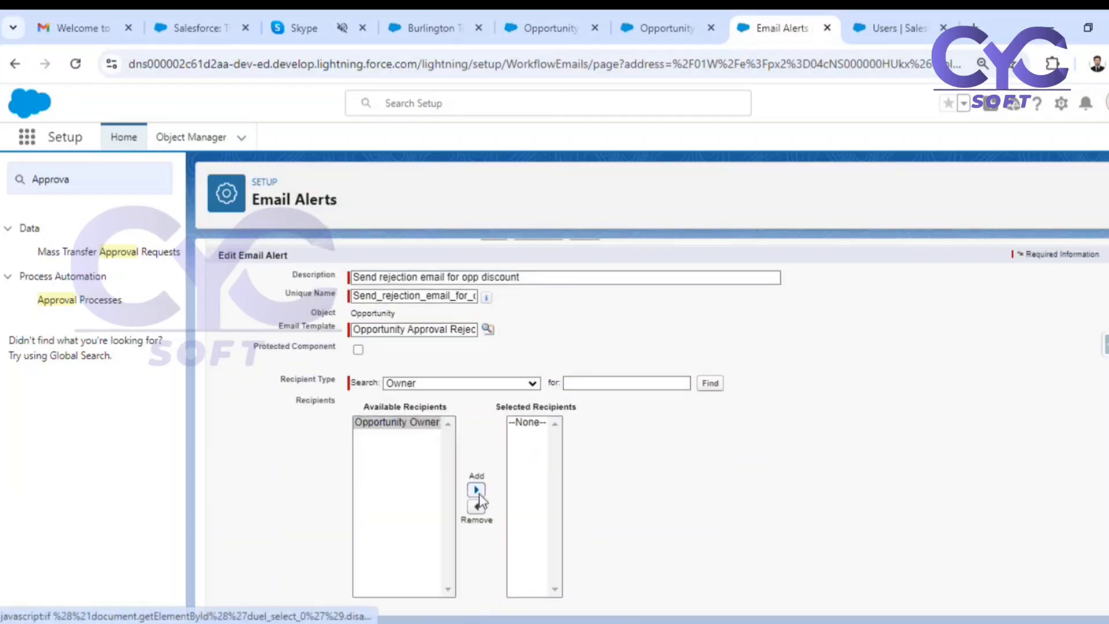
pyautogui.click(477, 489)
pyautogui.scroll(-3, 774, 480)
pyautogui.click(496, 596)
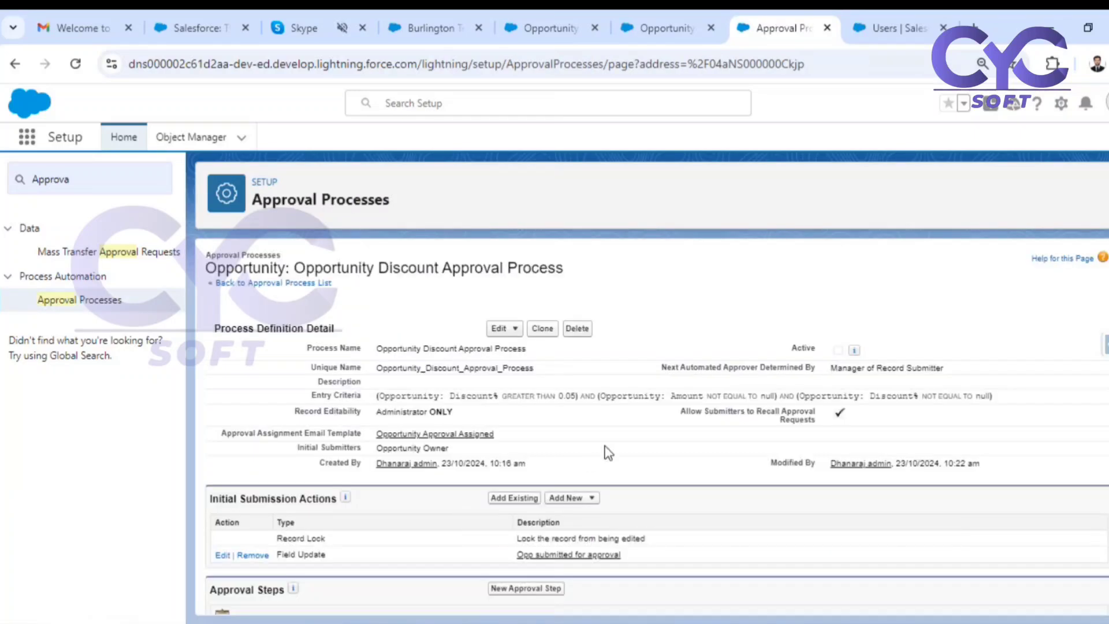
# Start a new field update under the final rejection actions with the name "Opp discount rejected".
pyautogui.scroll(-4, 608, 452)
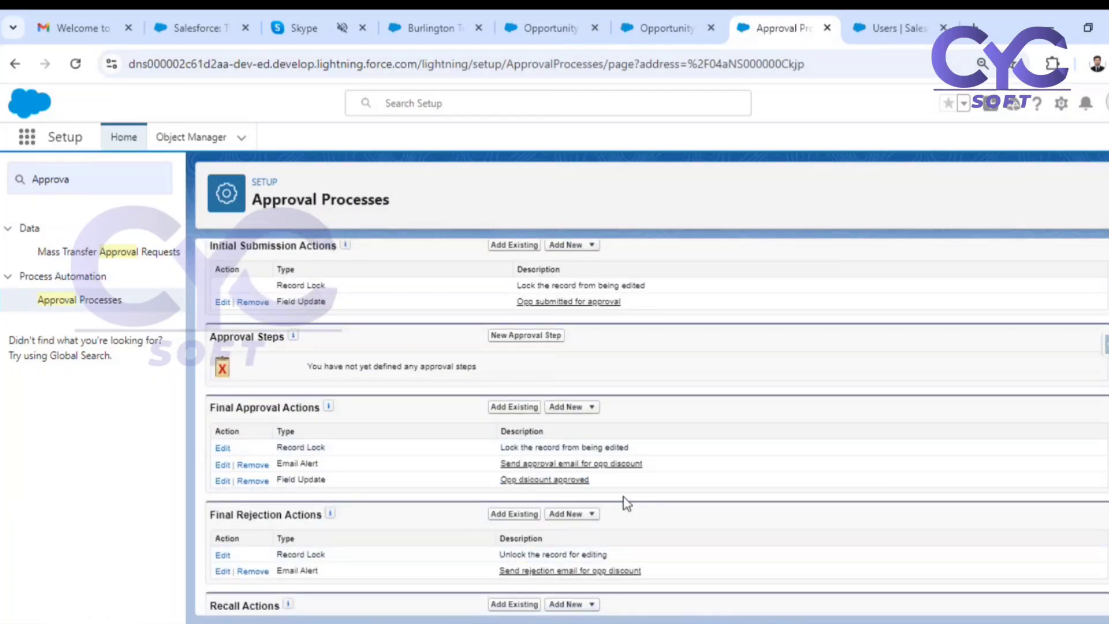
pyautogui.click(580, 513)
pyautogui.click(574, 558)
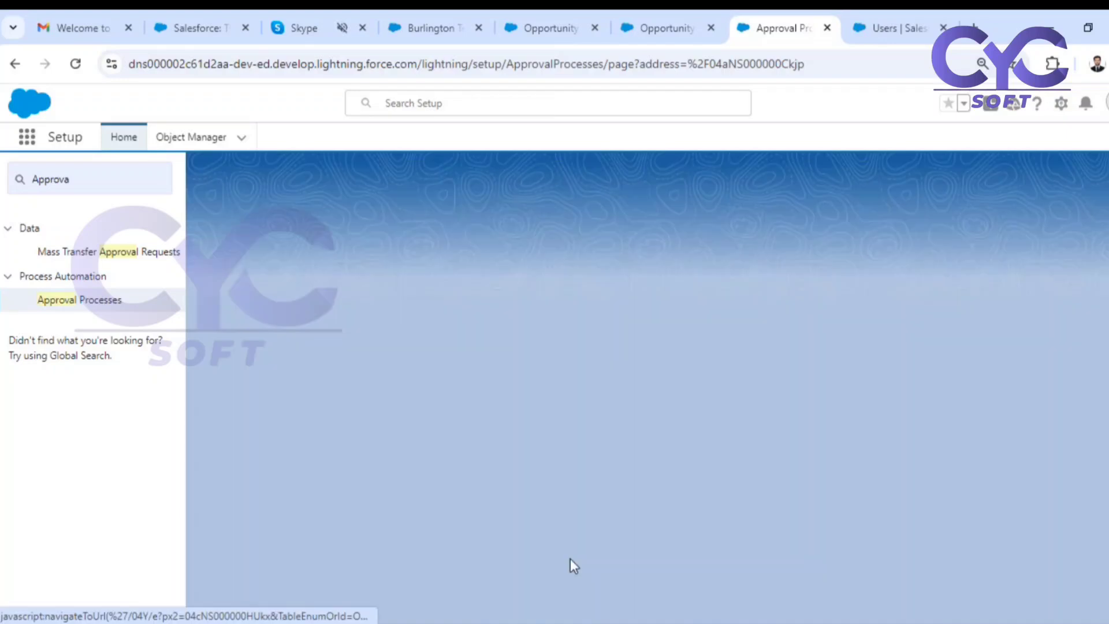
pyautogui.click(418, 376)
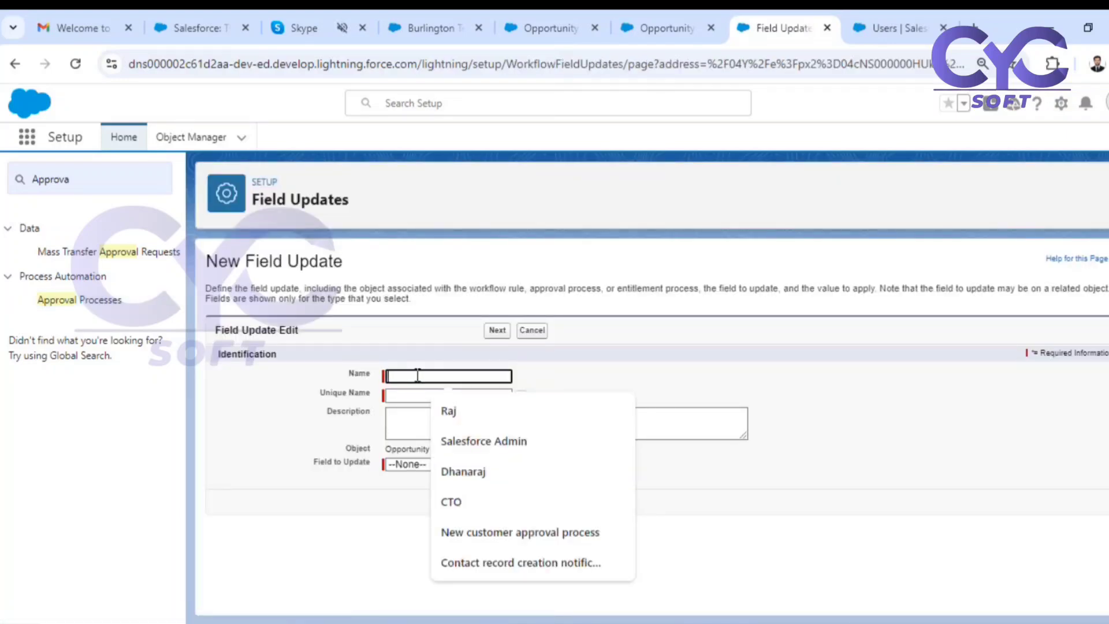
pyautogui.write('Opp dis')
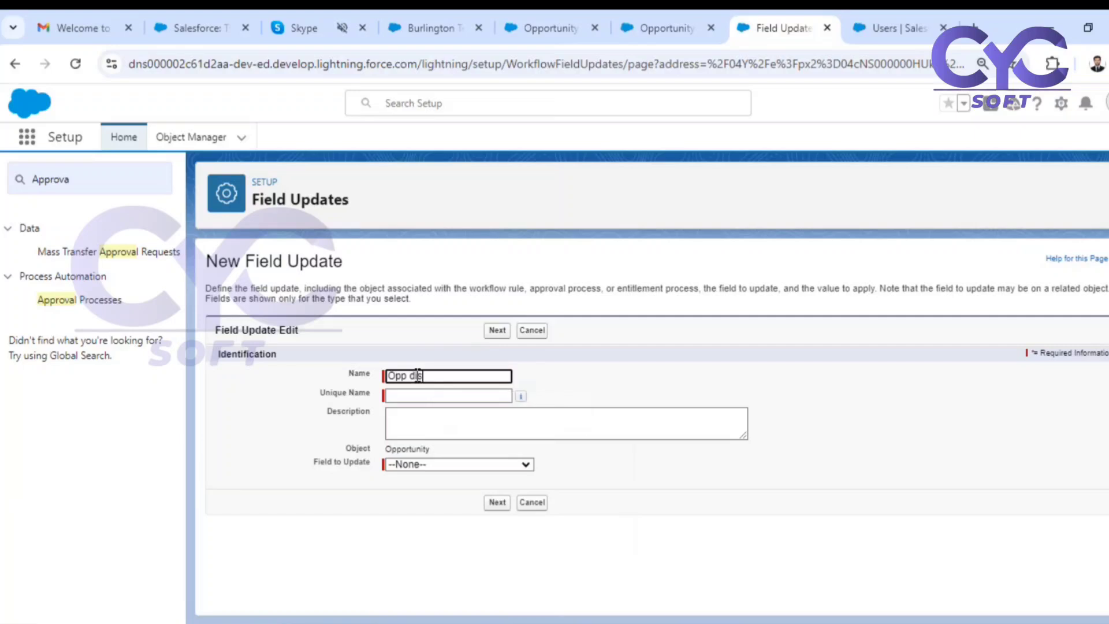
pyautogui.write('count rejected')
pyautogui.click(663, 410)
# Make the rejection field update set Discount Status to the specific value Rejected, and save it.
pyautogui.click(519, 465)
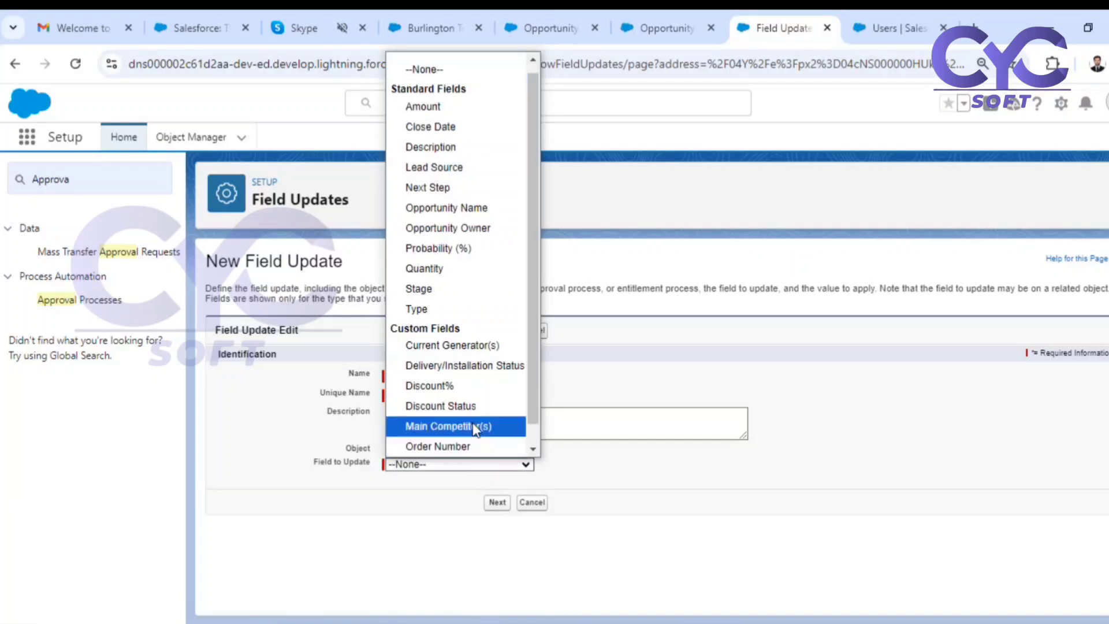
pyautogui.click(475, 406)
pyautogui.click(569, 547)
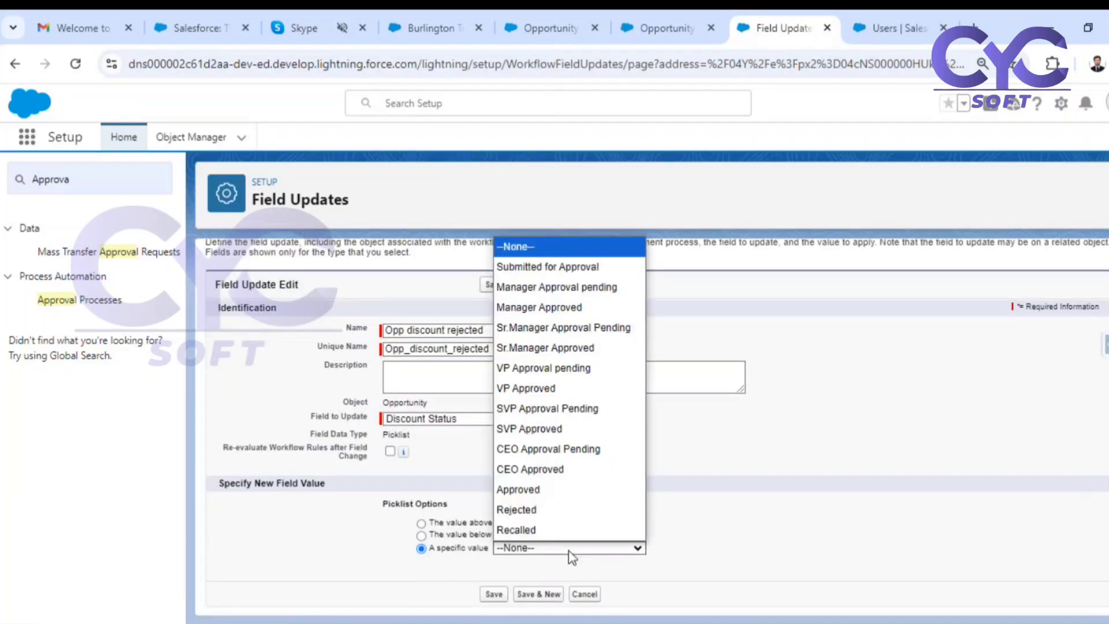
pyautogui.click(537, 509)
pyautogui.click(496, 594)
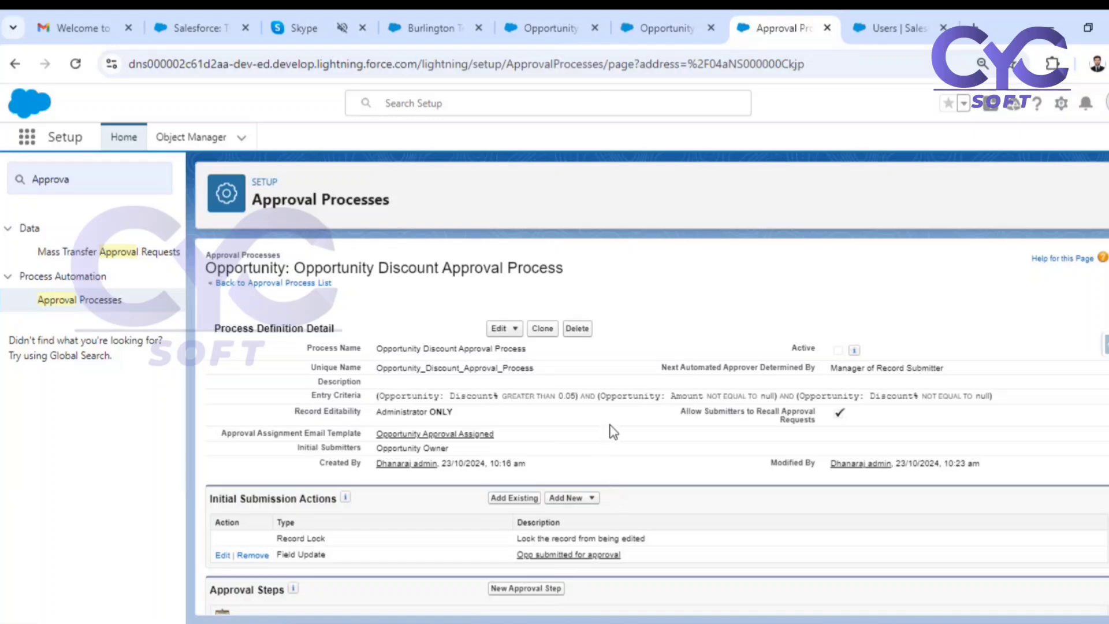
# Review the process's entry criteria, approval steps section, and submission, final approval, final rejection and recall actions.
pyautogui.scroll(-5, 613, 431)
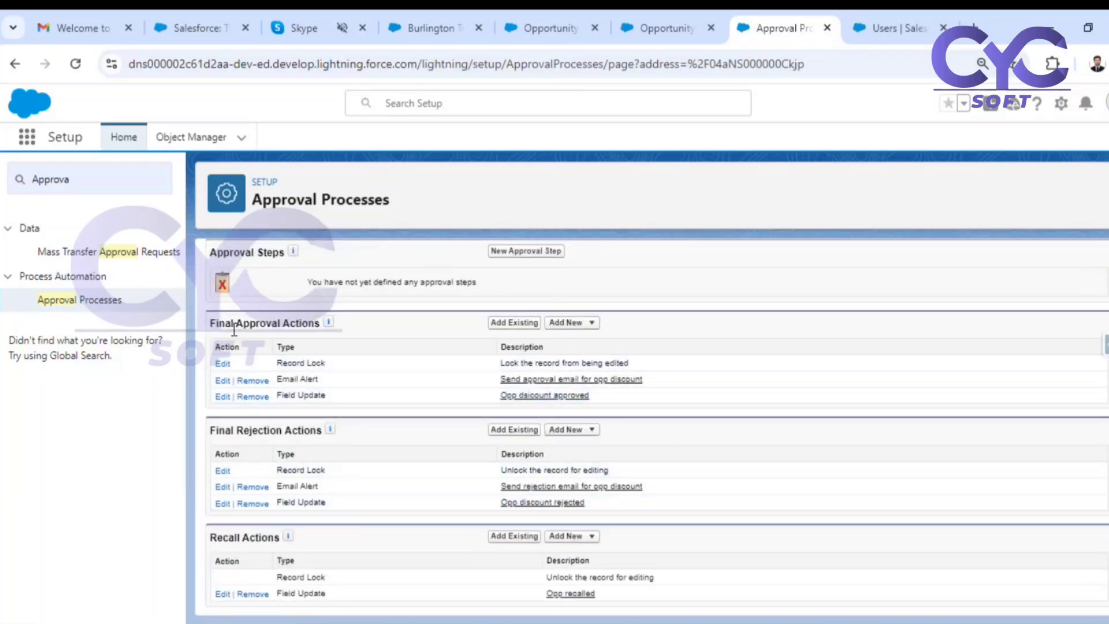
pyautogui.scroll(2, 352, 404)
pyautogui.scroll(-2, 332, 295)
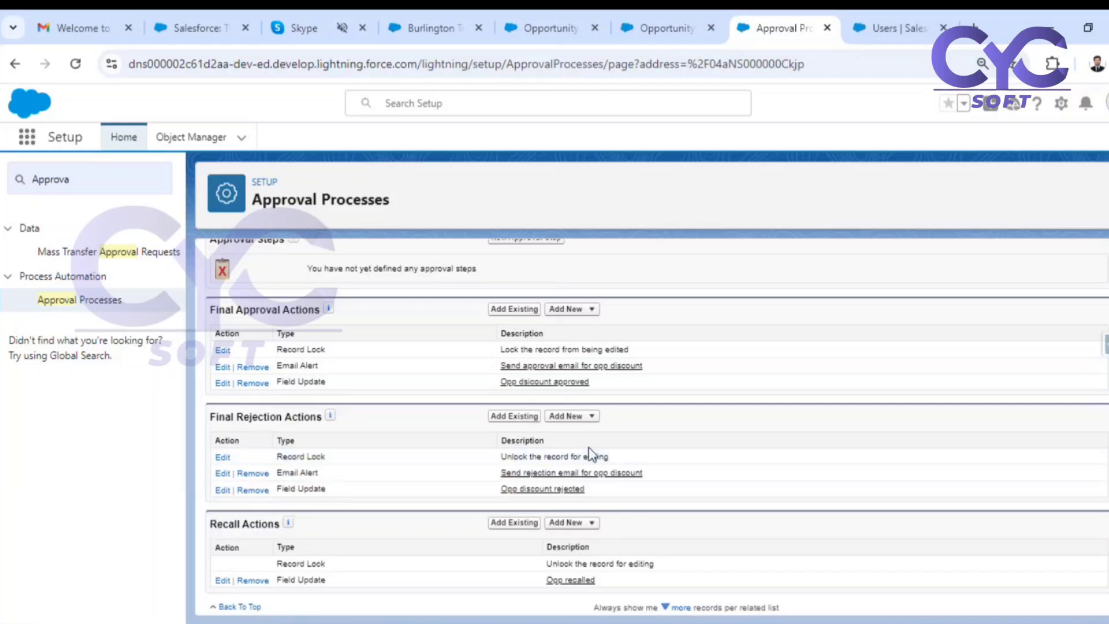
pyautogui.scroll(2, 590, 453)
pyautogui.moveTo(217, 336); pyautogui.dragTo(277, 341)
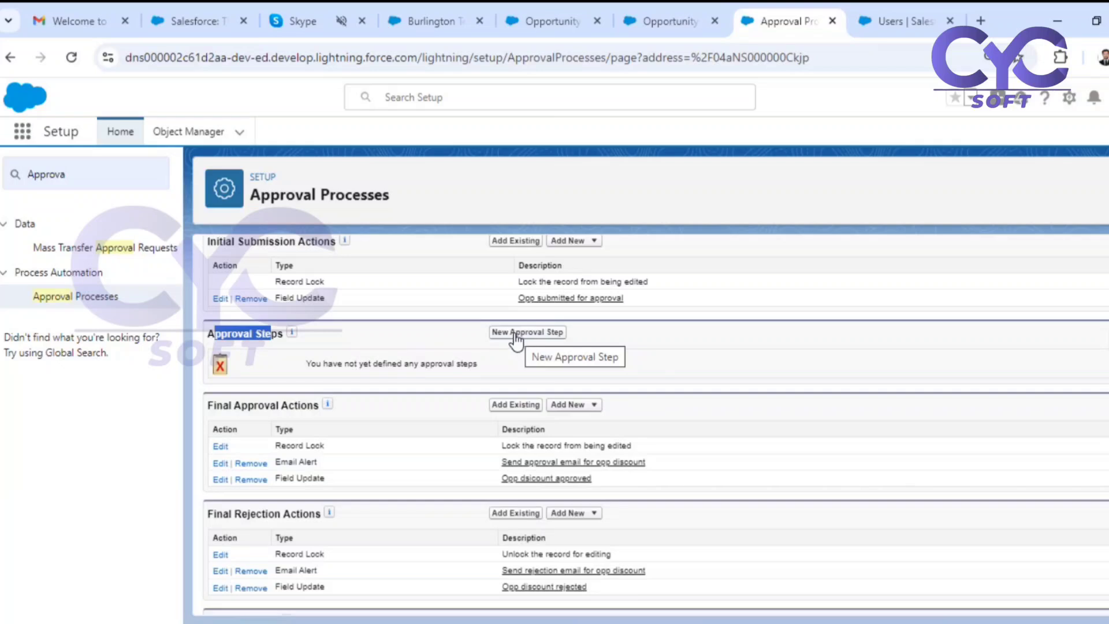
pyautogui.scroll(4, 518, 341)
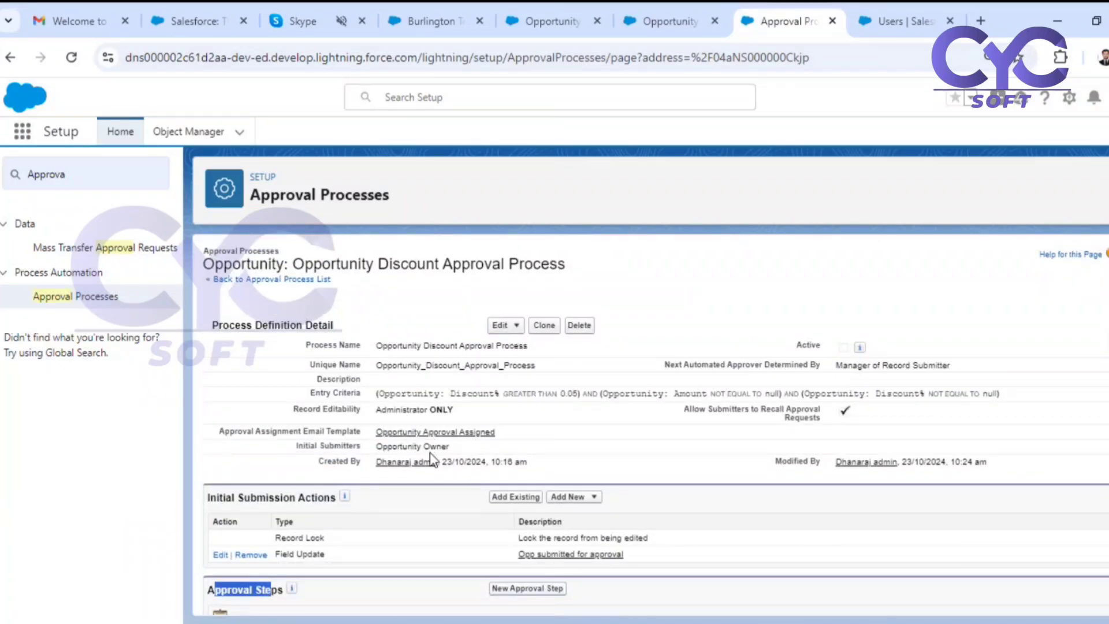
pyautogui.moveTo(312, 392); pyautogui.dragTo(371, 394)
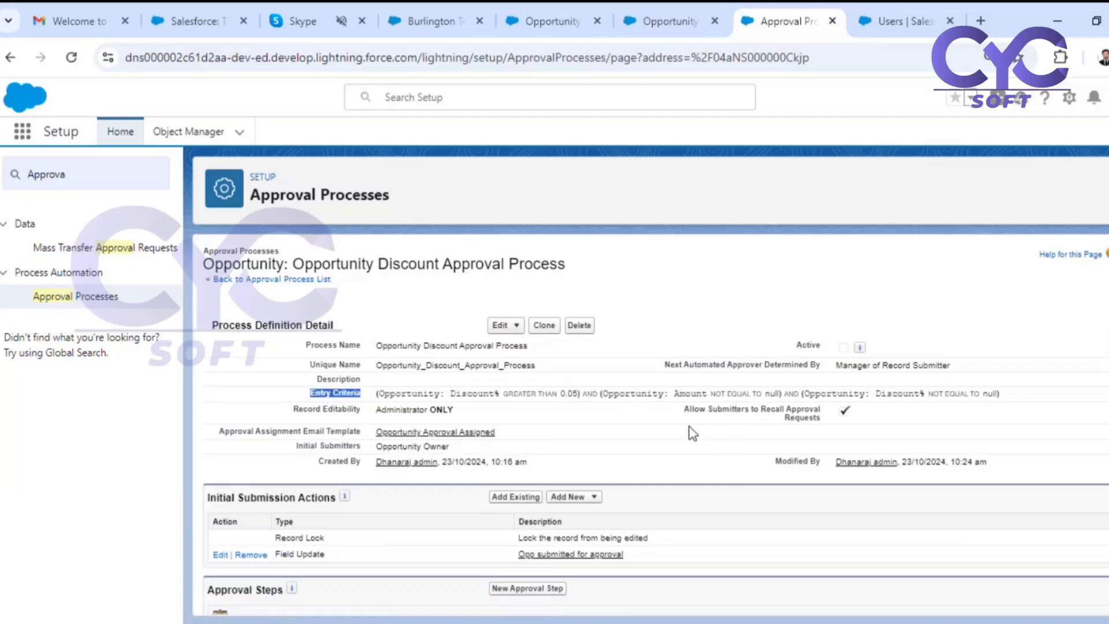
pyautogui.scroll(-5, 589, 456)
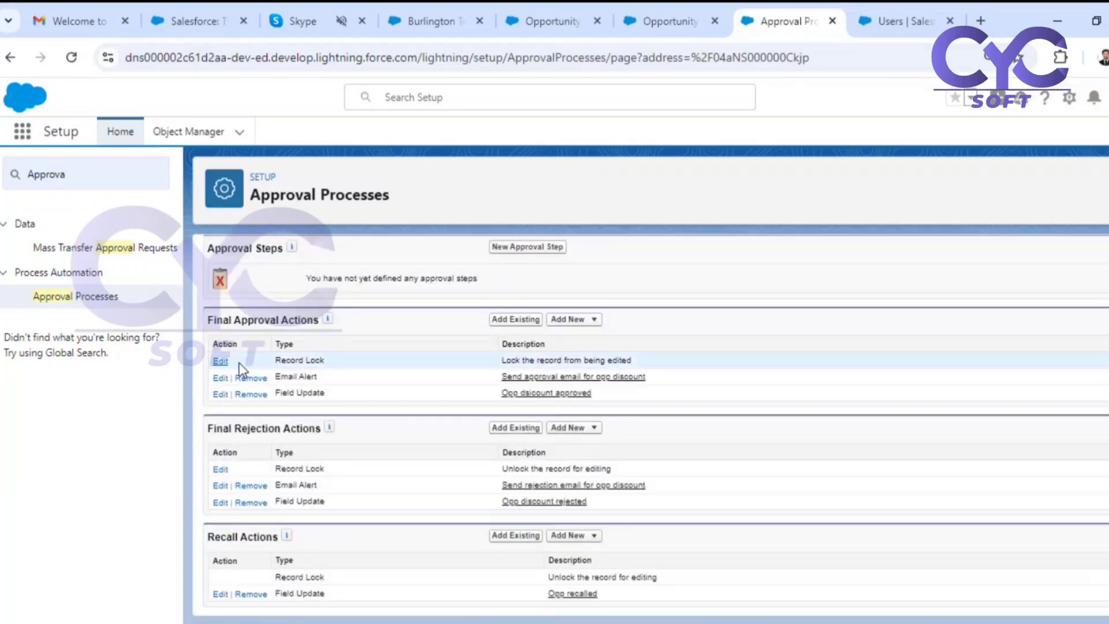
pyautogui.scroll(3, 400, 470)
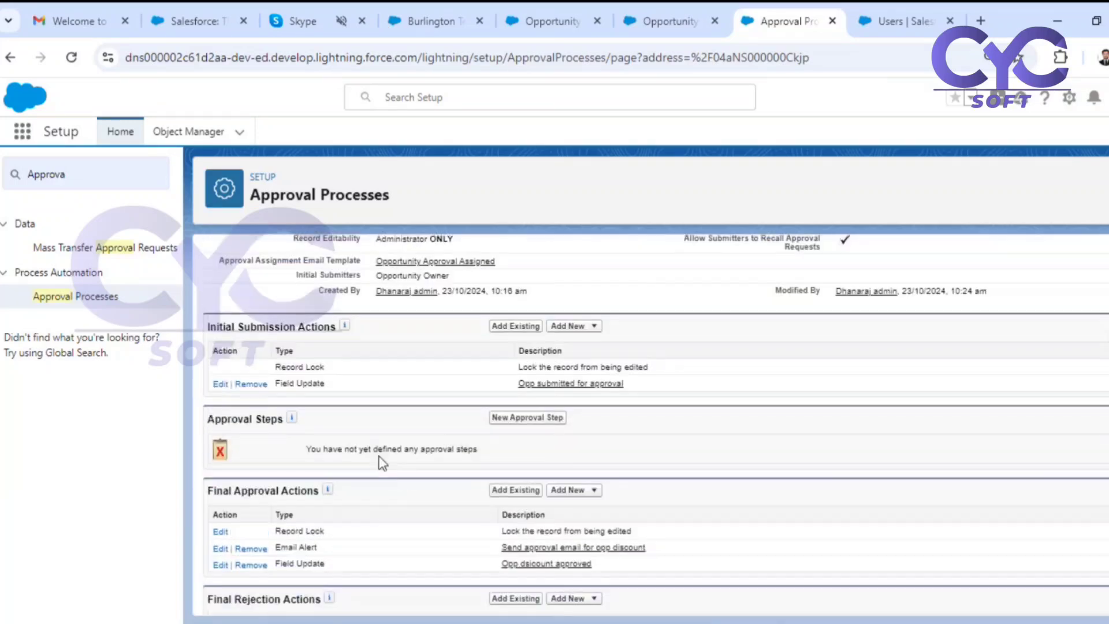
# Add a new approval step named "Opp disocunt approval" with step number 1, and continue to its criteria.
pyautogui.click(528, 418)
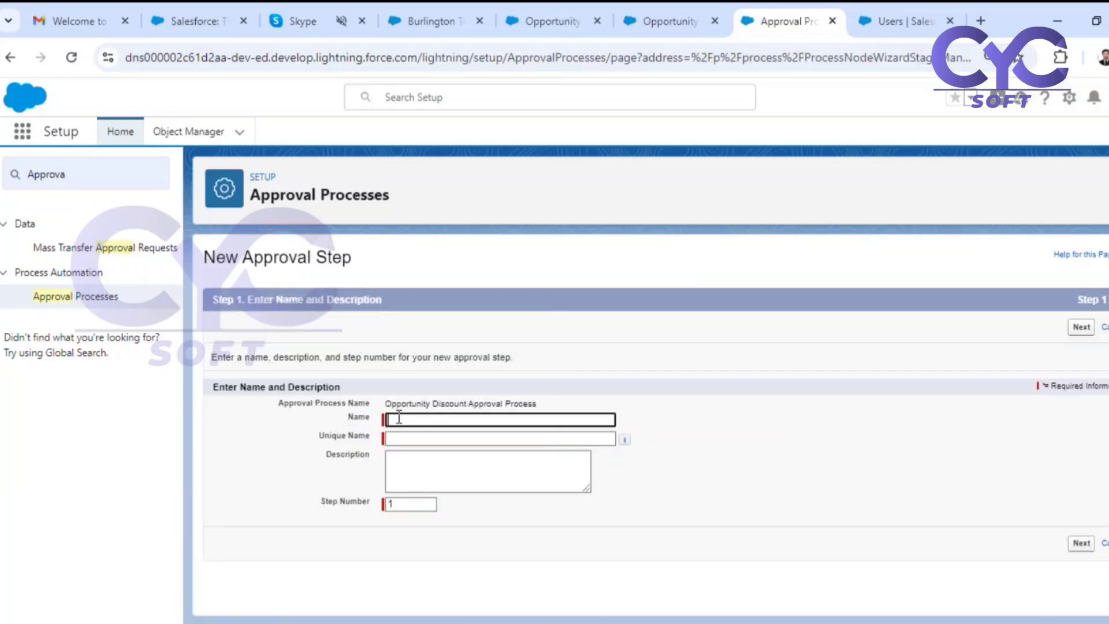
pyautogui.write('Op')
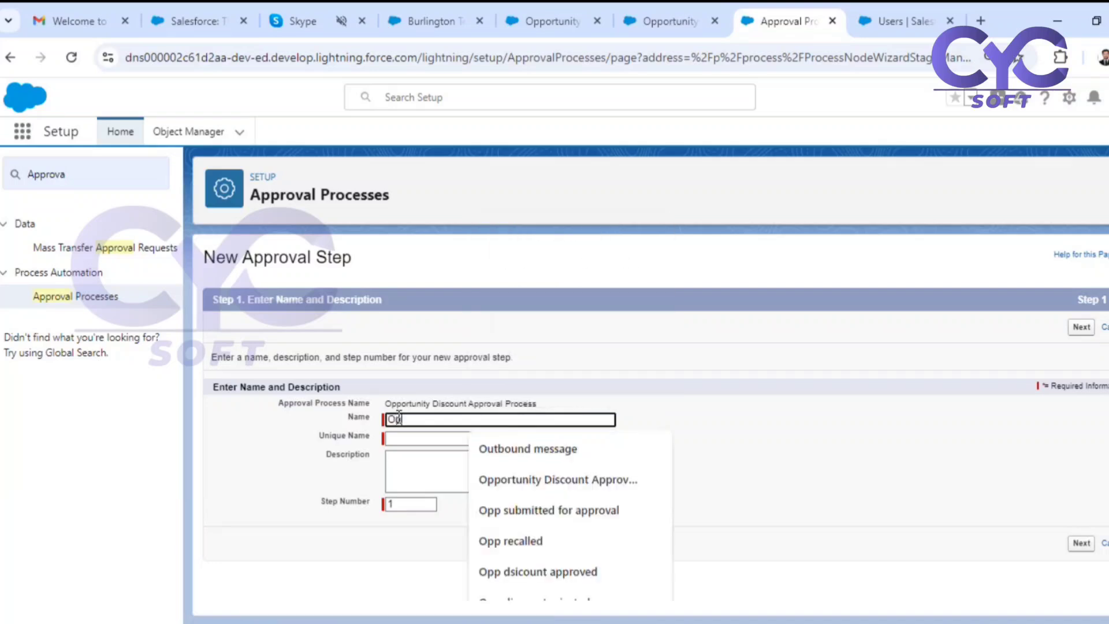
pyautogui.write('p disocunt approval')
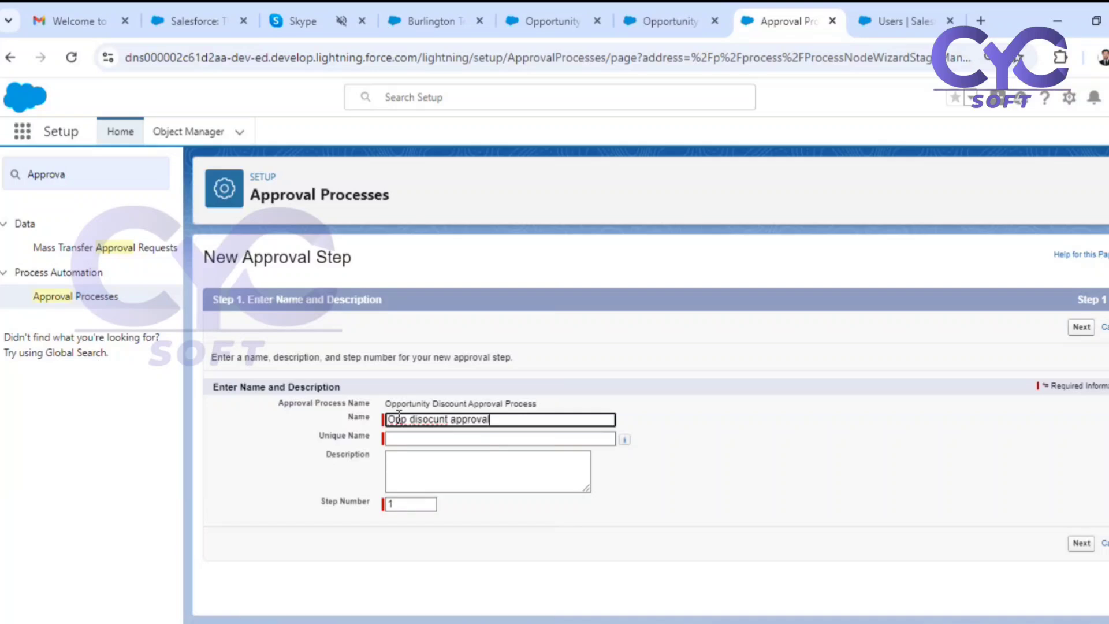
pyautogui.click(819, 466)
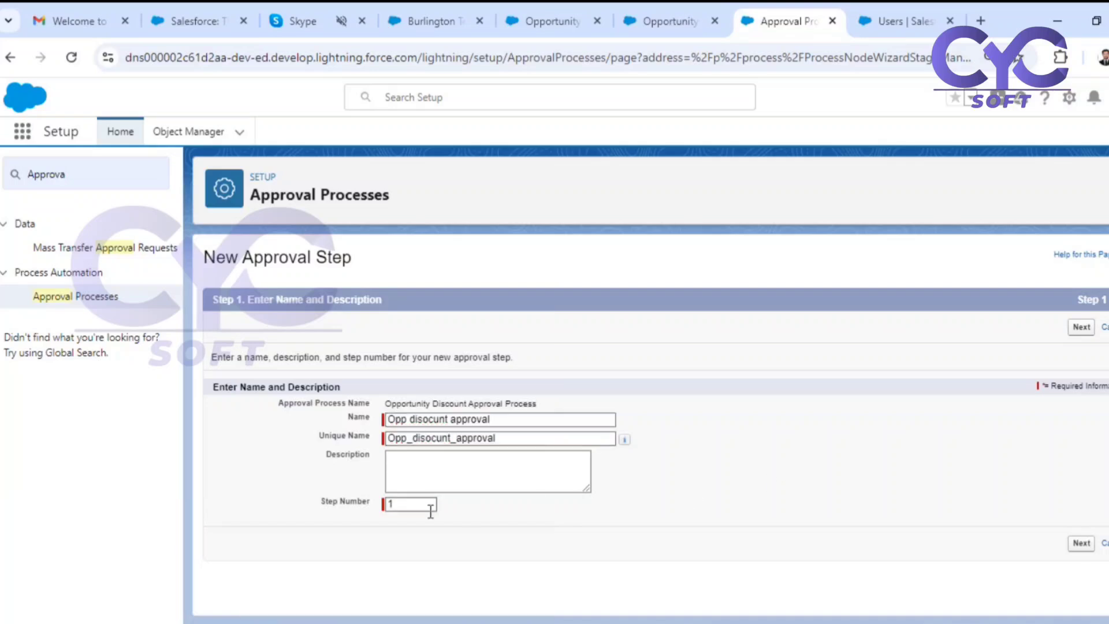
pyautogui.moveTo(312, 508); pyautogui.dragTo(349, 504)
pyautogui.click(1078, 544)
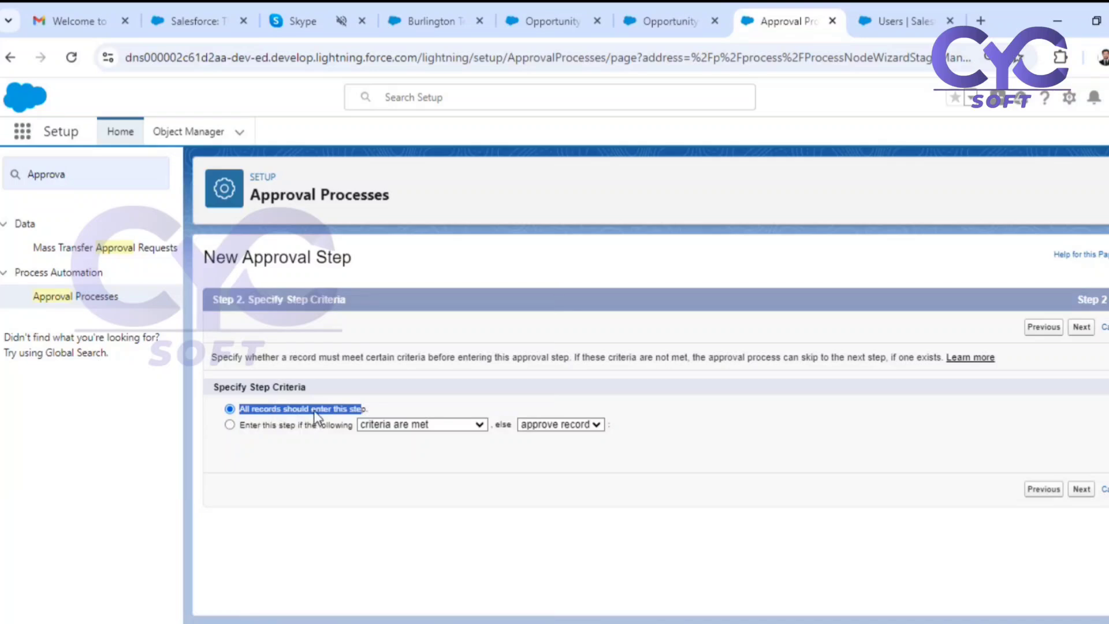
# Make the approval step apply only when criteria are met, keeping approve record as the fallback outcome.
pyautogui.click(229, 425)
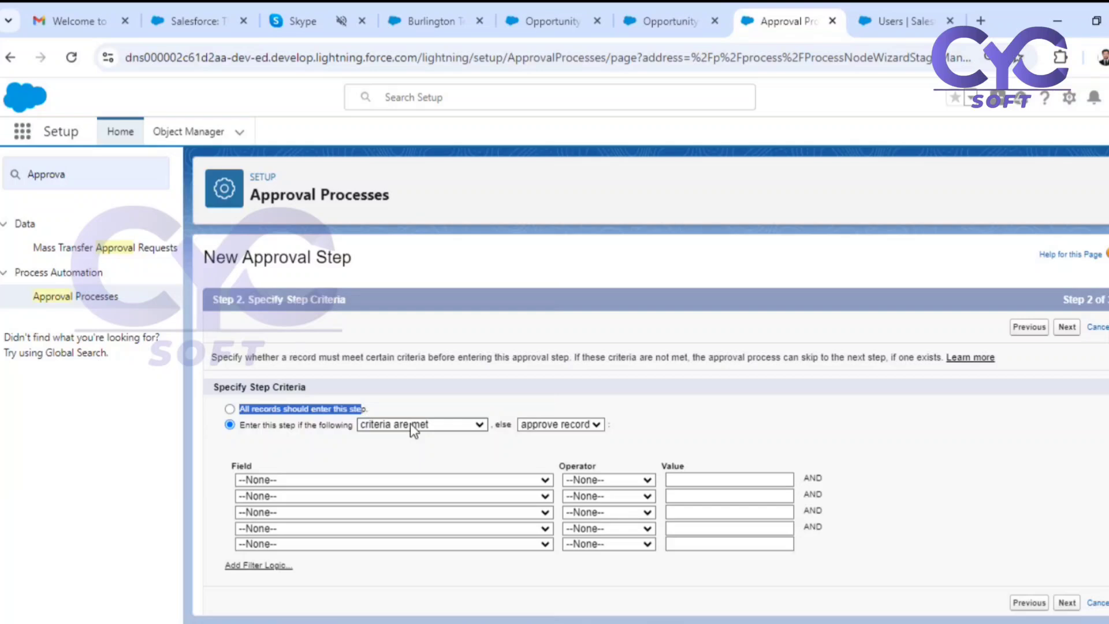
pyautogui.click(595, 425)
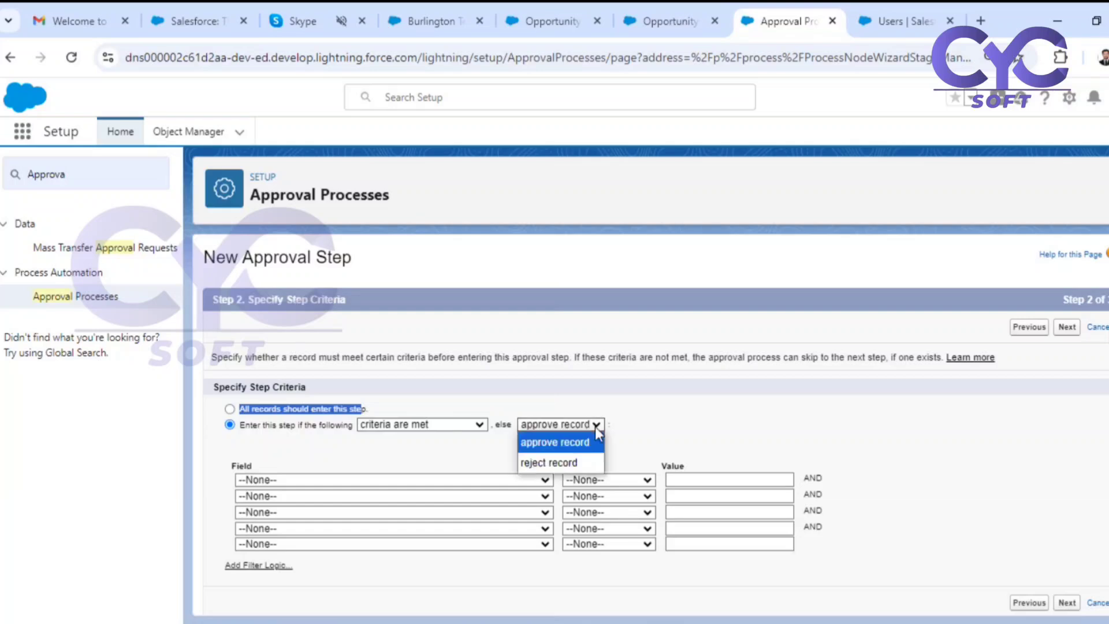
pyautogui.click(670, 427)
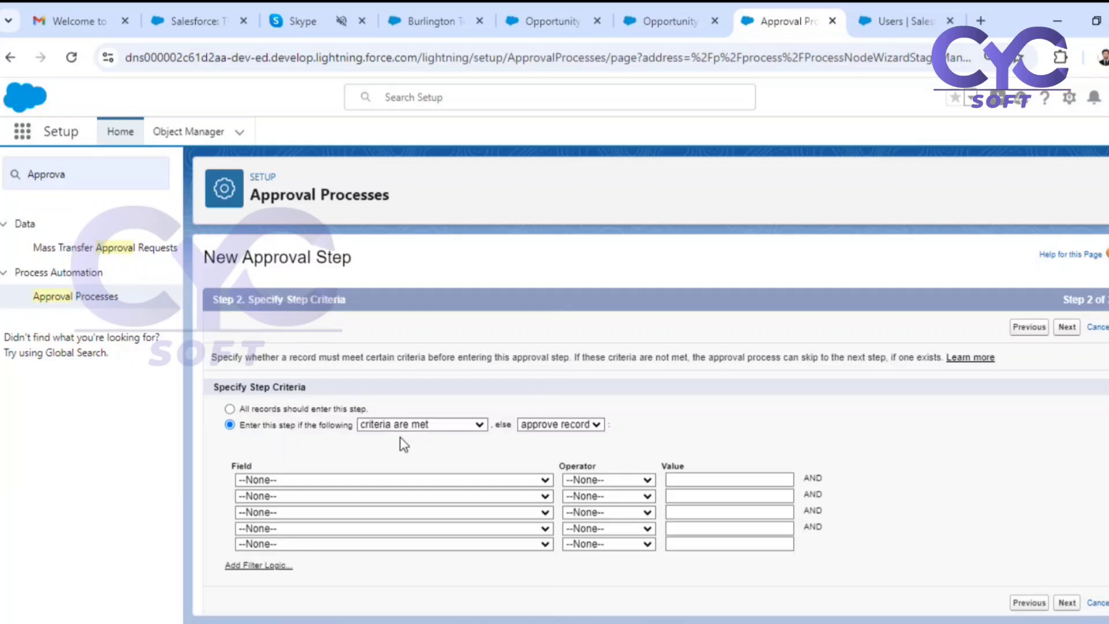
# Set the step criterion to Opportunity: Discount% greater or equal 0.05, and continue to approver selection.
pyautogui.click(298, 484)
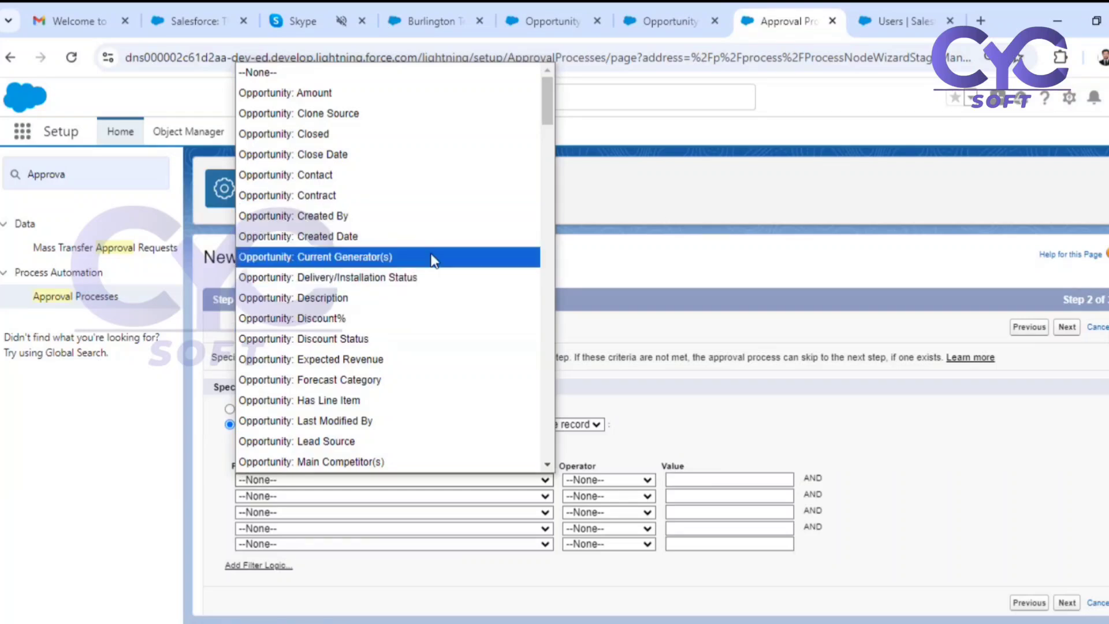
pyautogui.click(377, 323)
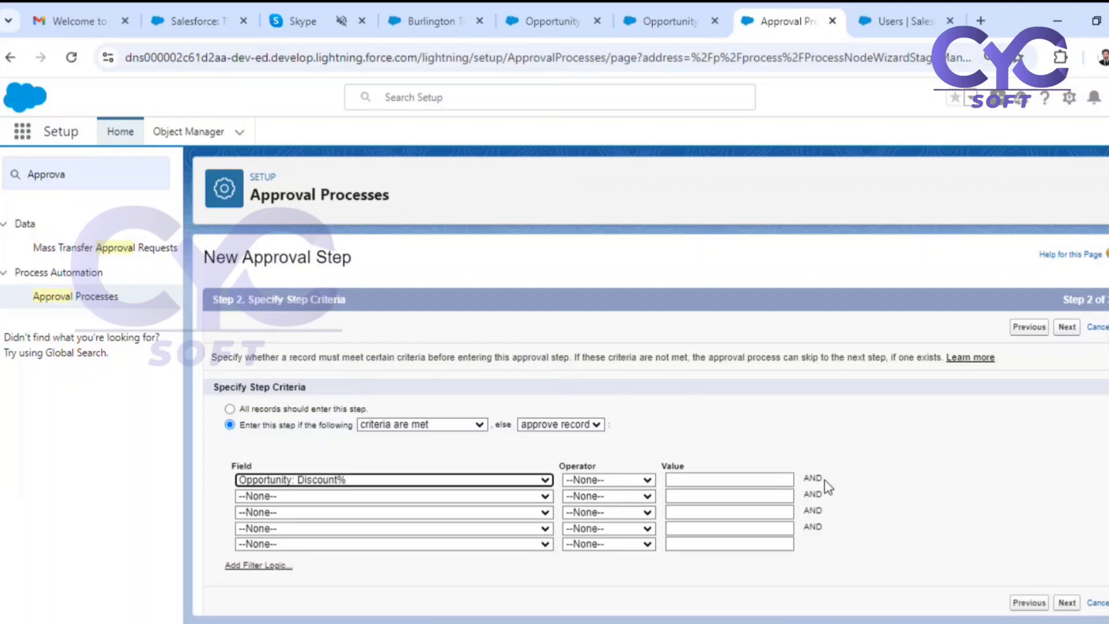
pyautogui.click(587, 480)
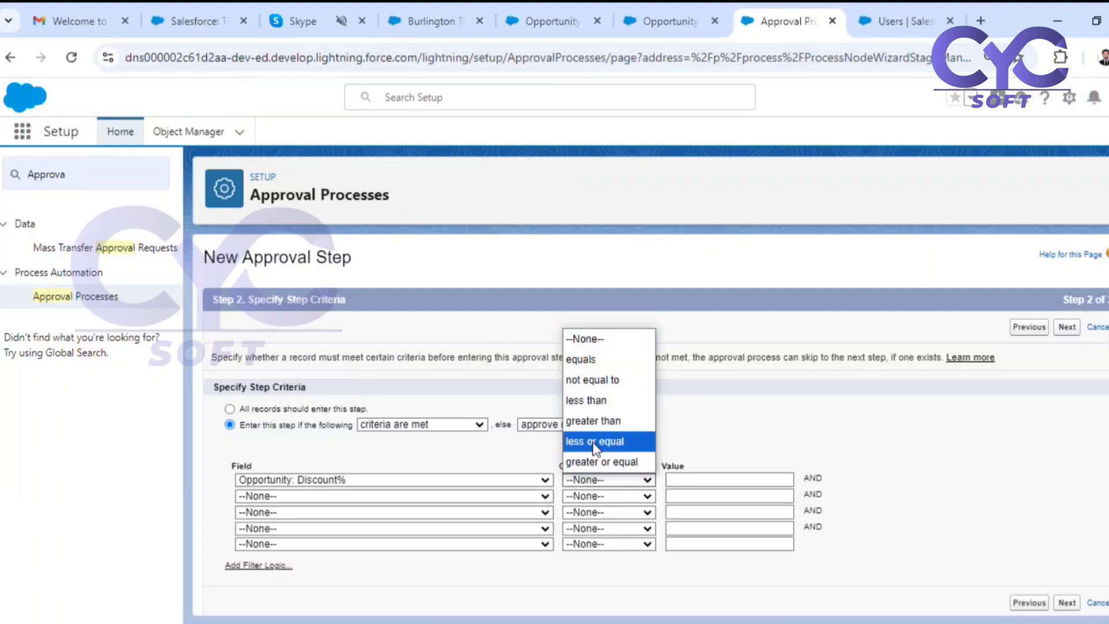
pyautogui.click(600, 421)
pyautogui.click(629, 485)
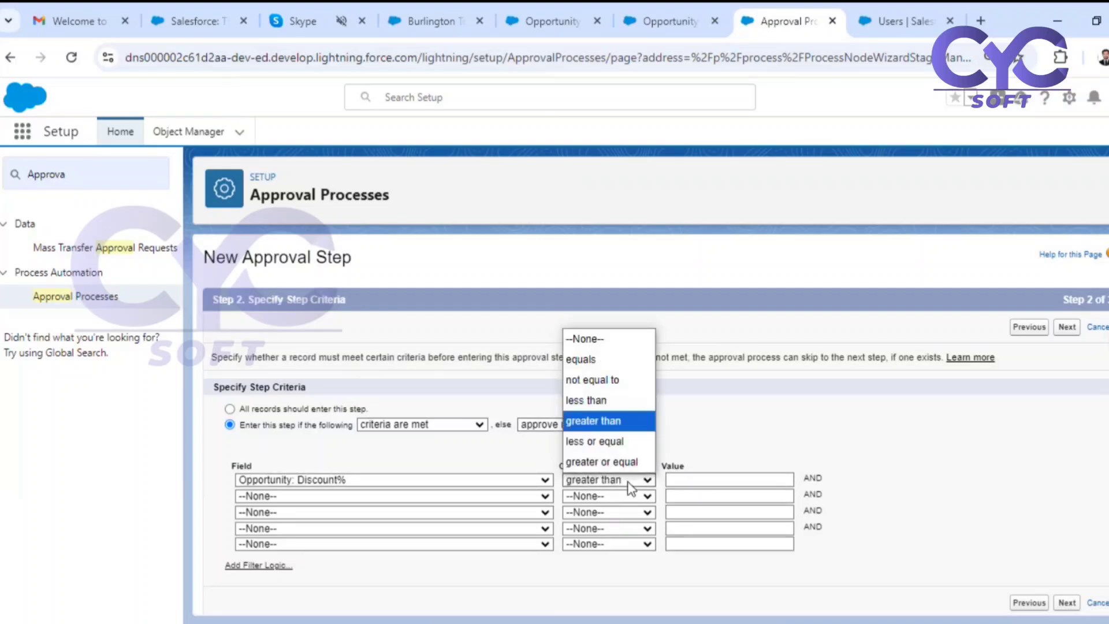
pyautogui.click(704, 478)
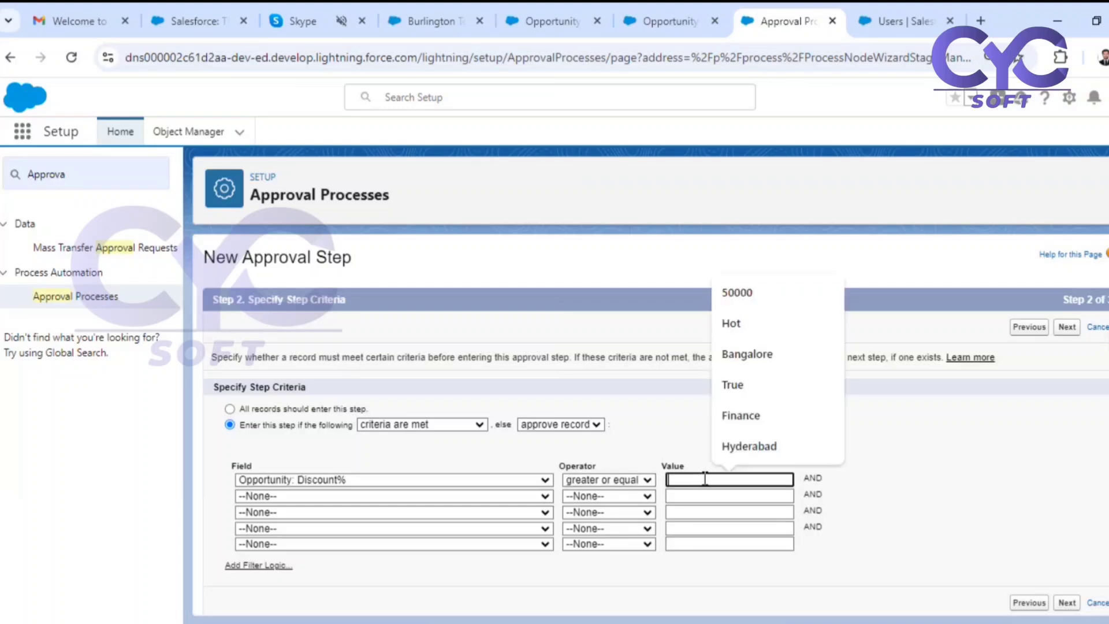
pyautogui.write('0.0')
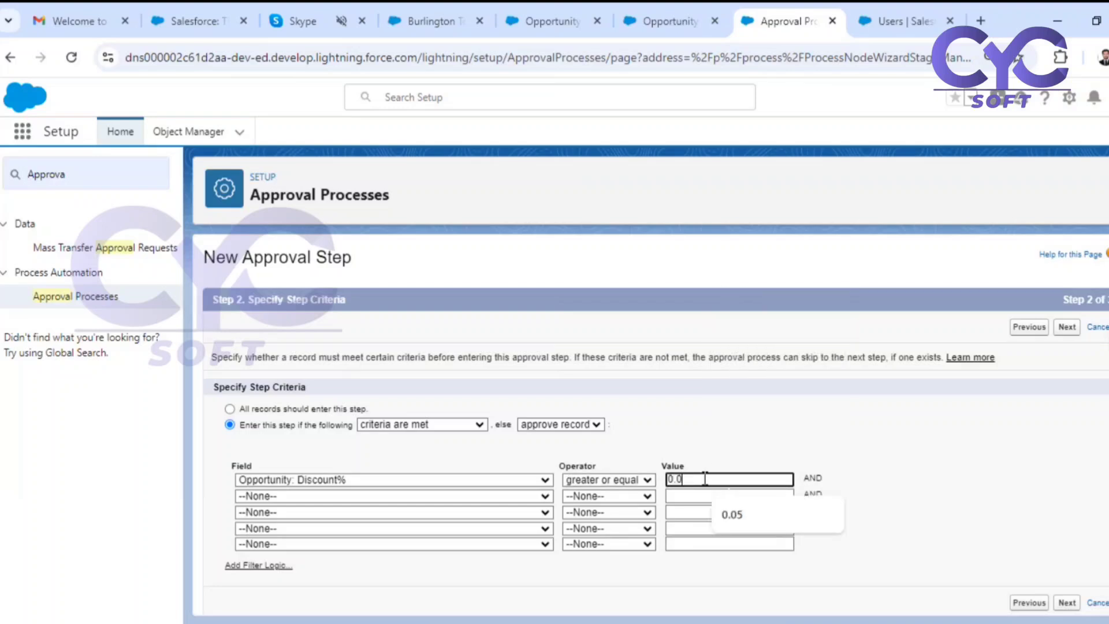
pyautogui.write('5')
pyautogui.click(898, 460)
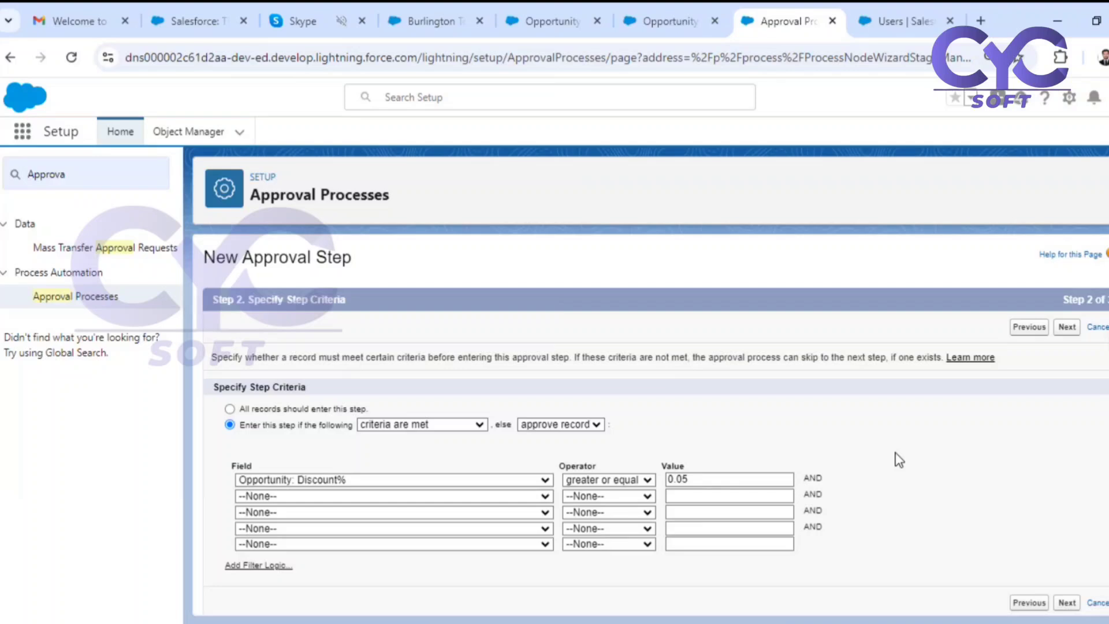
pyautogui.click(1065, 327)
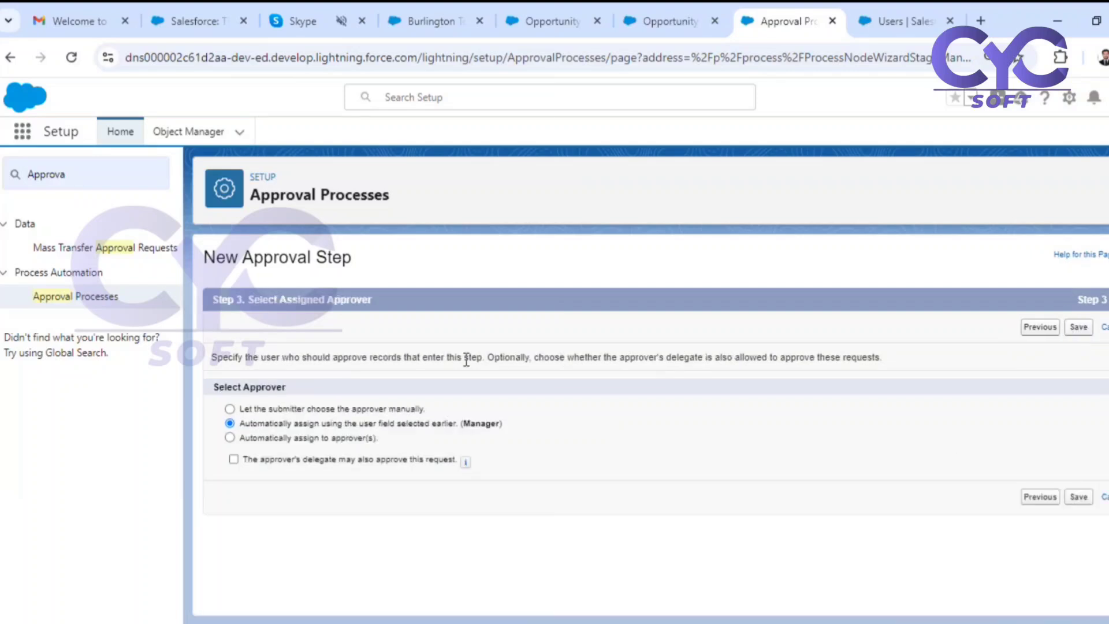
# Assign the step automatically to the admin user, save it, and go to the process details without adding step actions.
pyautogui.moveTo(223, 389); pyautogui.dragTo(283, 388)
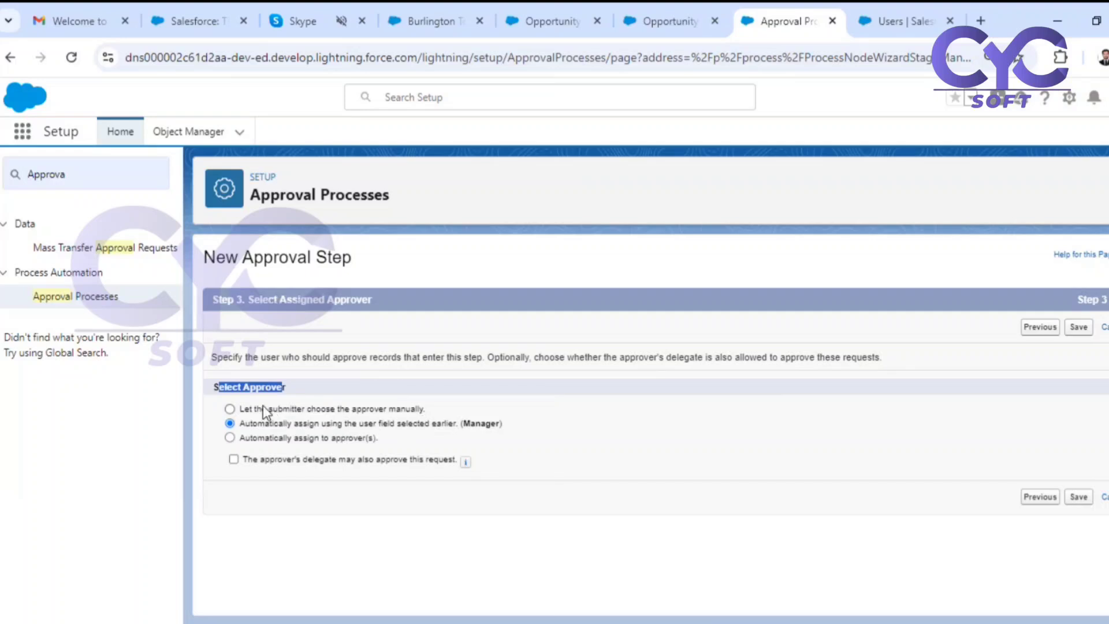
pyautogui.moveTo(271, 423); pyautogui.dragTo(408, 428)
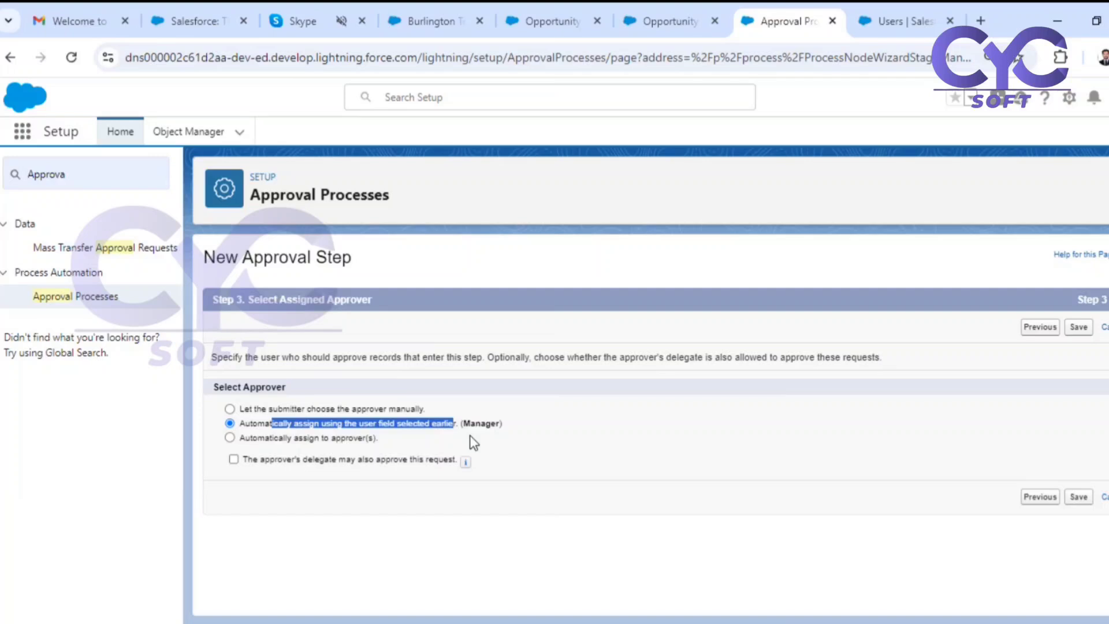
pyautogui.click(230, 437)
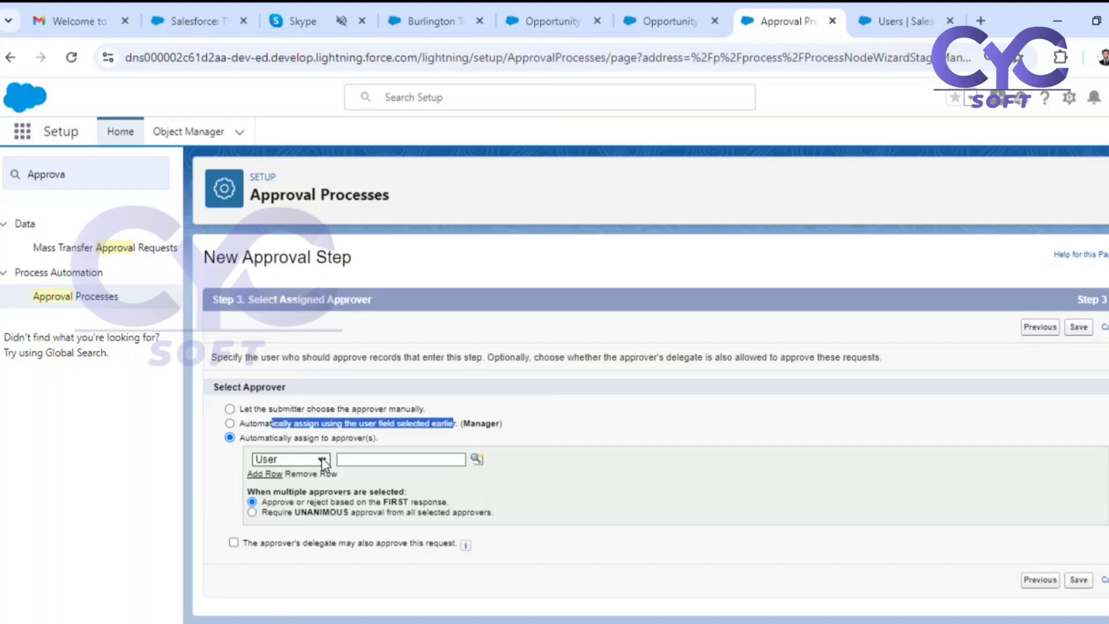
pyautogui.click(379, 461)
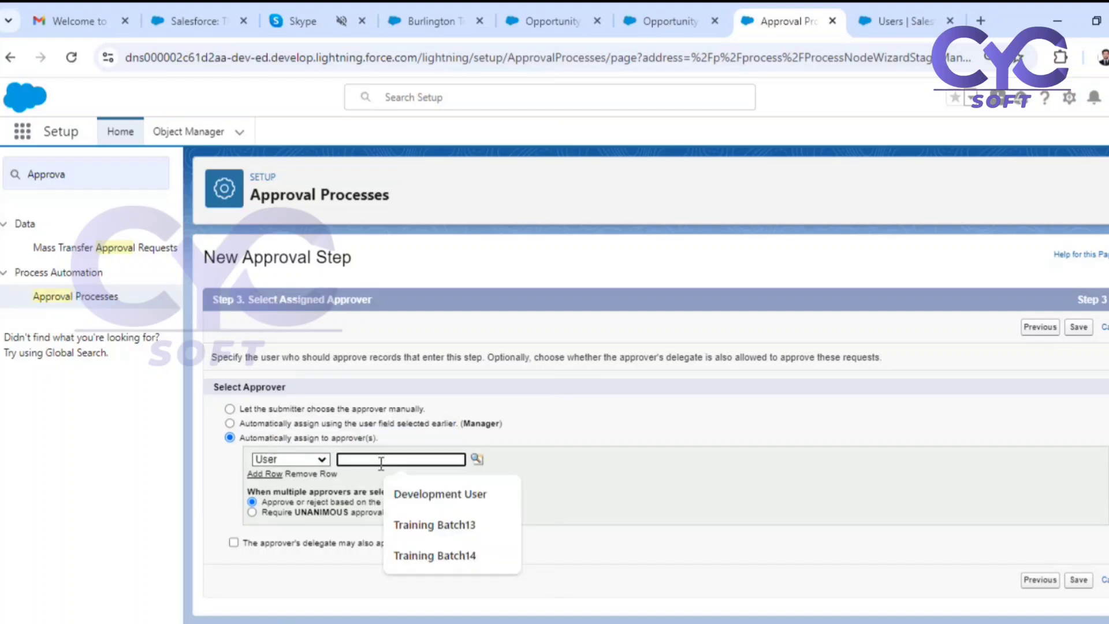
pyautogui.write('dhan')
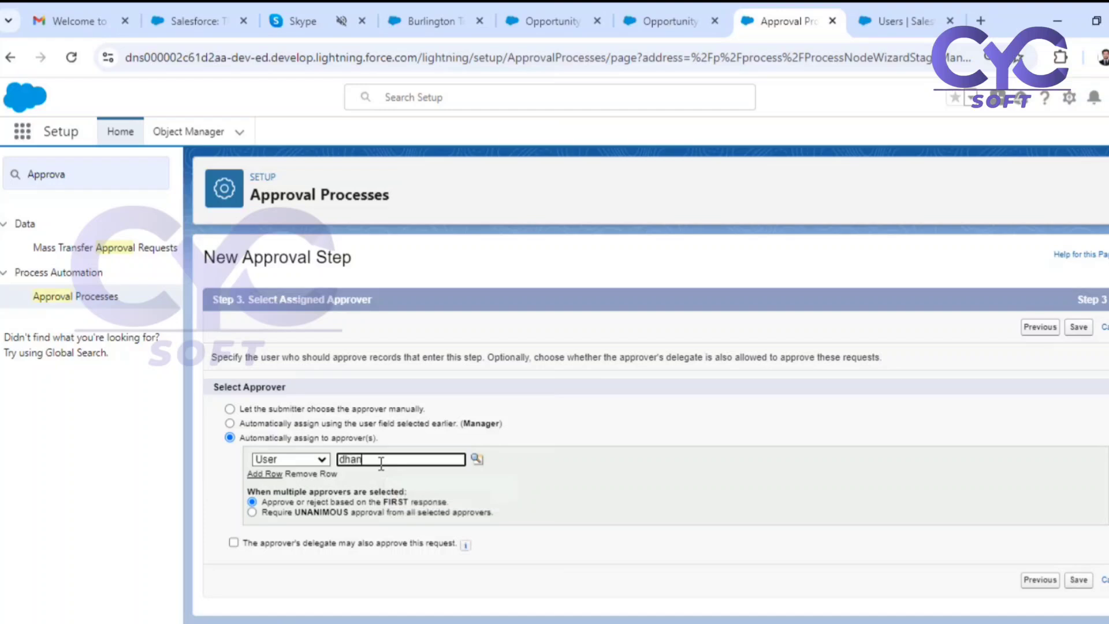
pyautogui.click(477, 459)
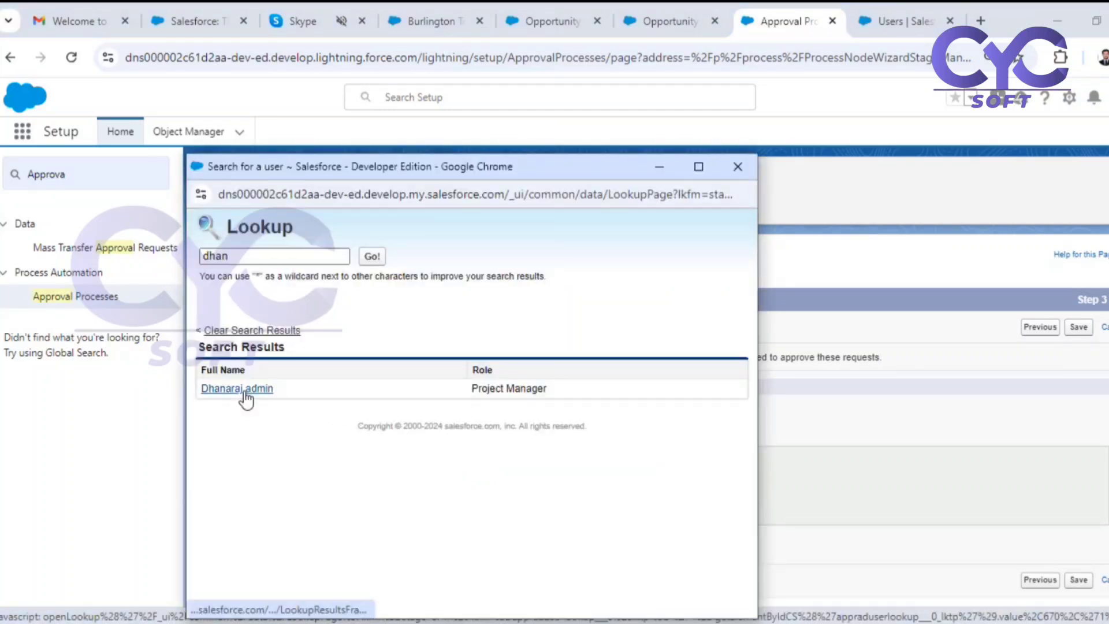
pyautogui.click(239, 390)
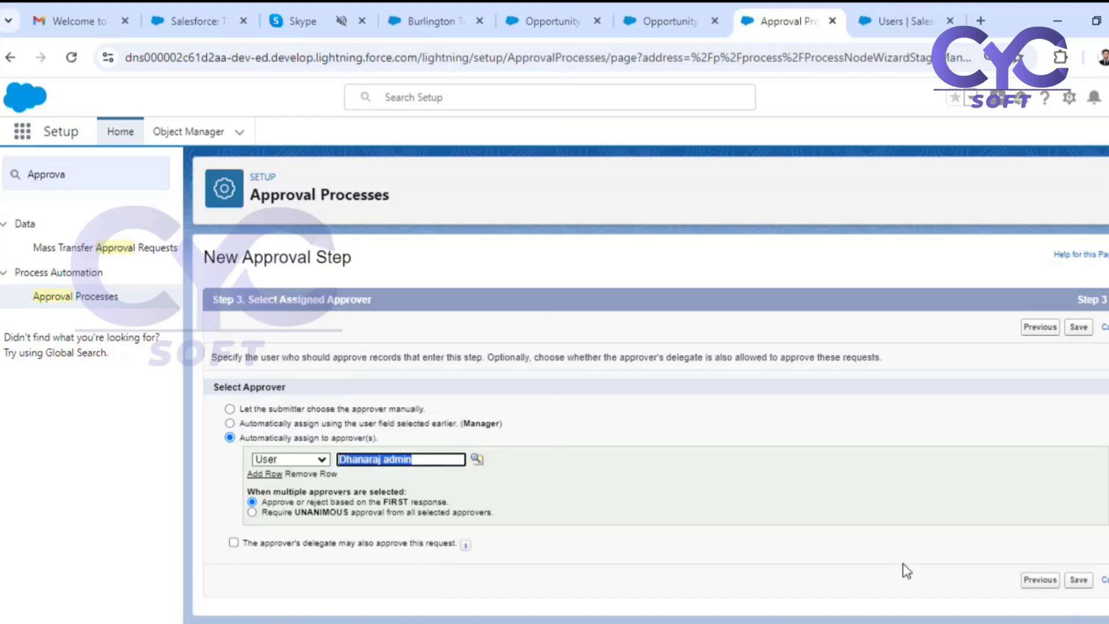
pyautogui.click(1076, 579)
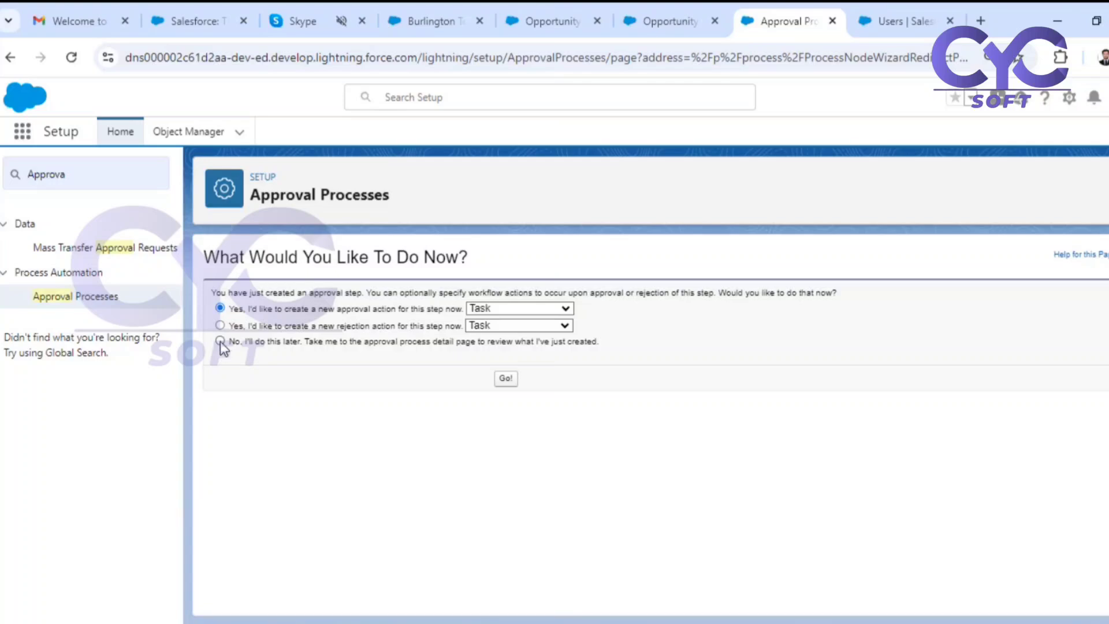
pyautogui.click(511, 381)
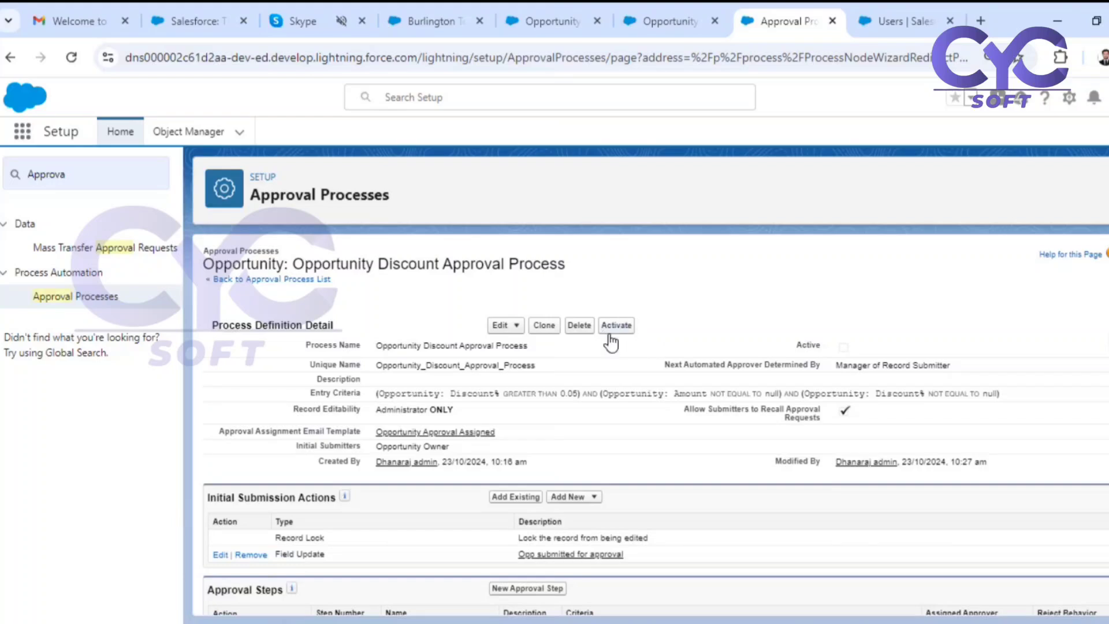
# Review the new approval step on the process page and activate the Opportunity Discount Approval Process.
pyautogui.scroll(-2, 664, 392)
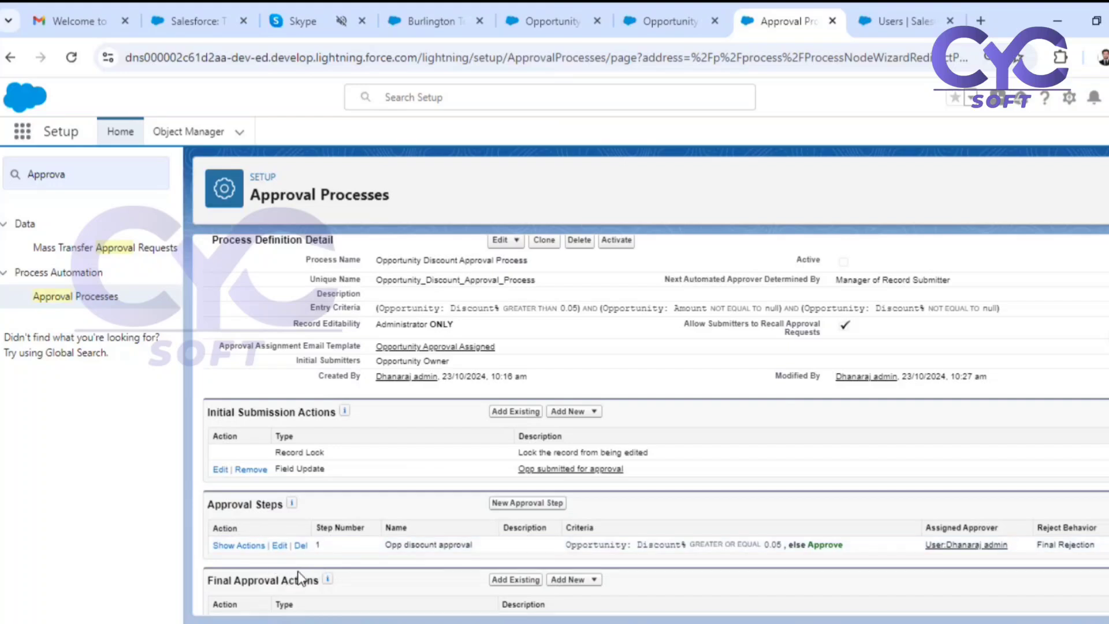
pyautogui.scroll(2, 508, 508)
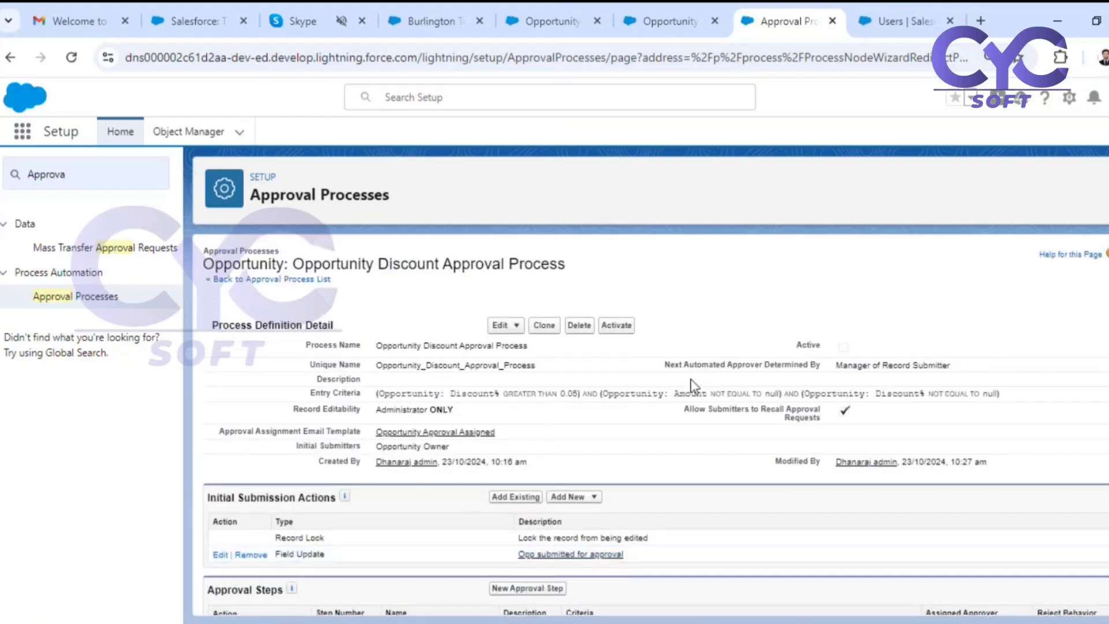
pyautogui.click(622, 326)
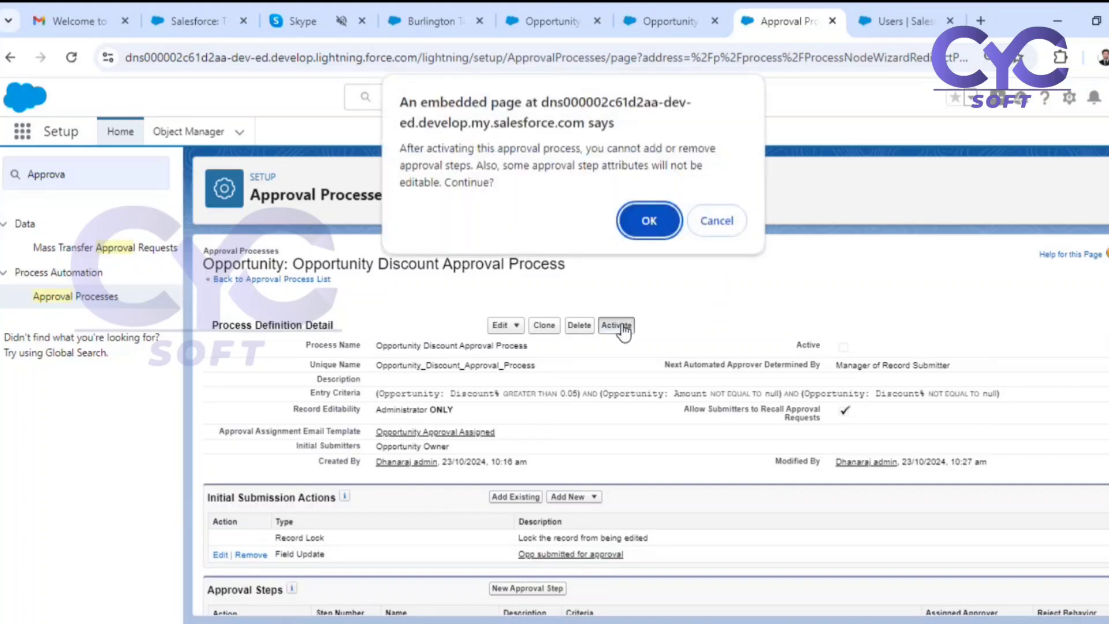
pyautogui.click(658, 223)
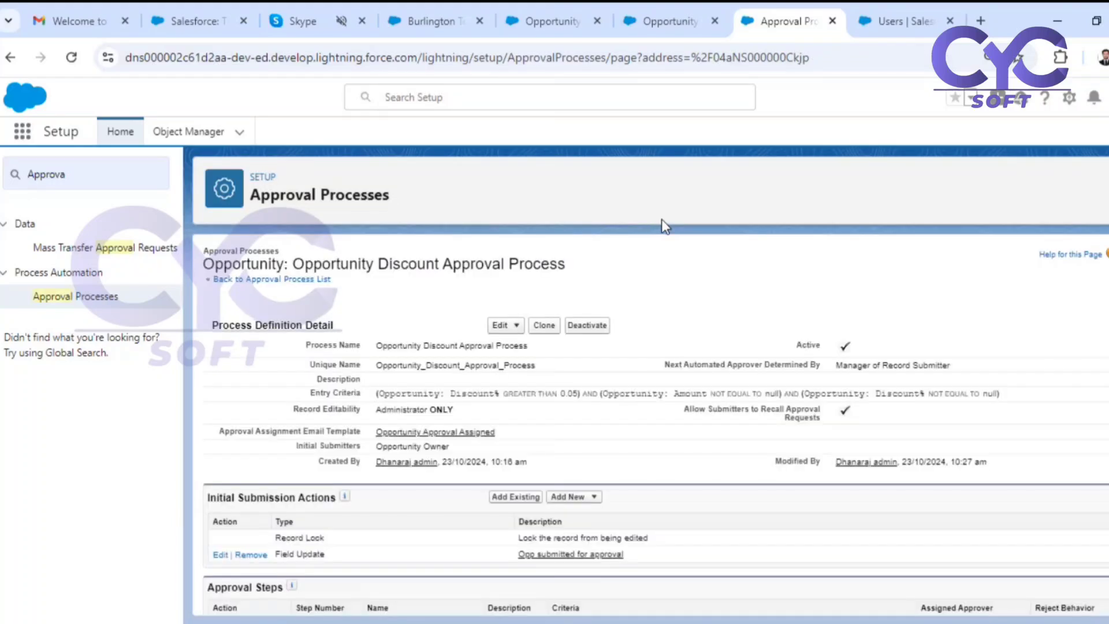
pyautogui.moveTo(794, 345); pyautogui.dragTo(857, 350)
# Switch to the Burlington Textiles Weaving Plant Generator opportunity record.
pyautogui.click(685, 17)
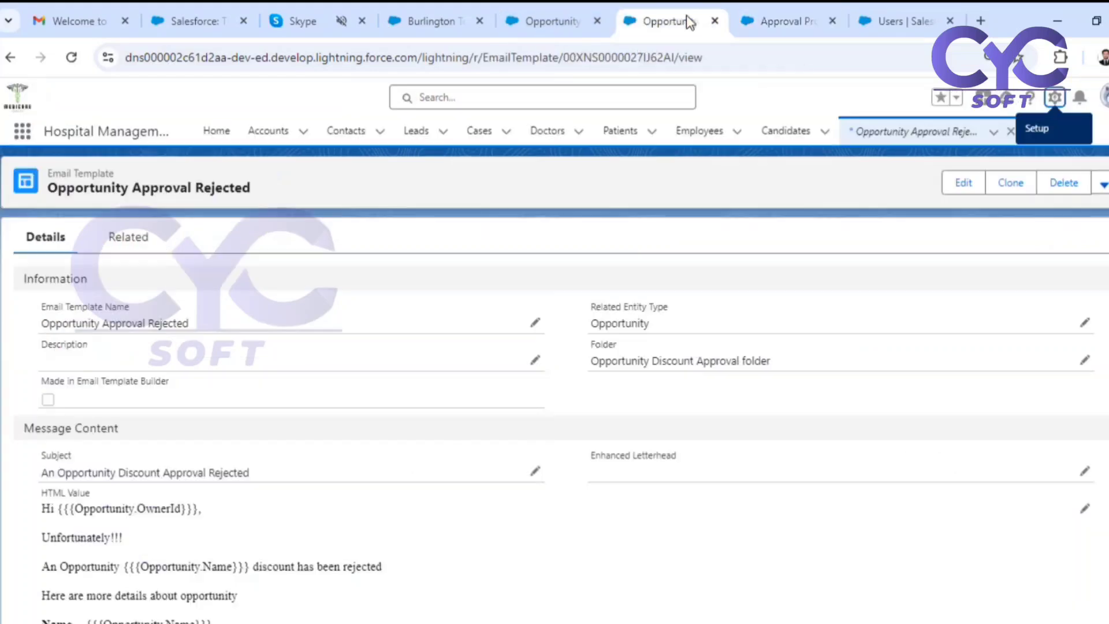
pyautogui.click(515, 19)
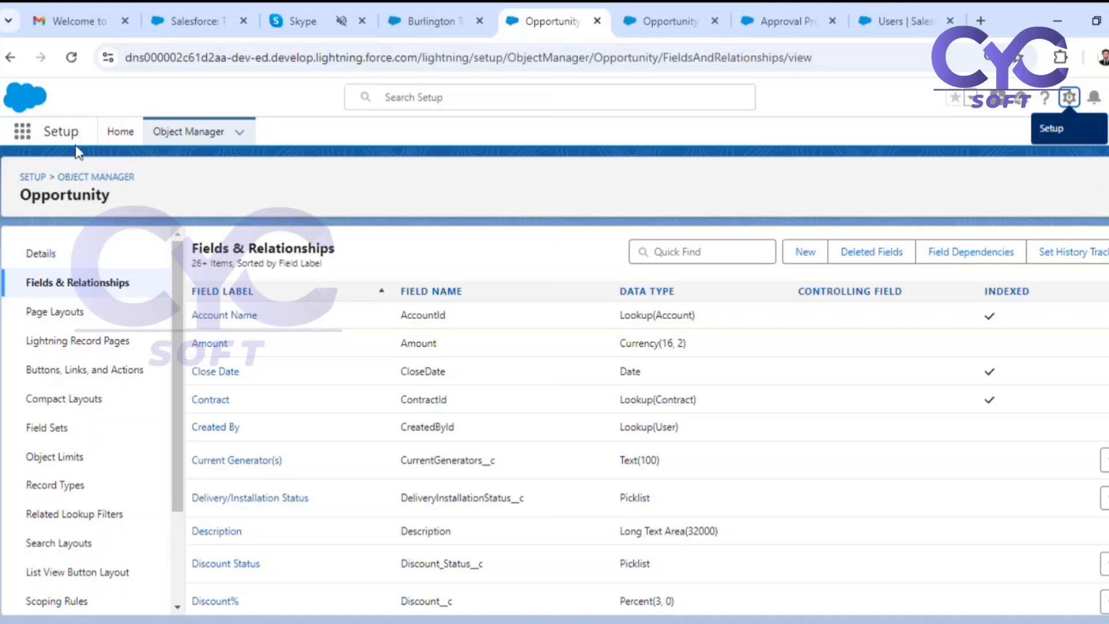
pyautogui.click(430, 21)
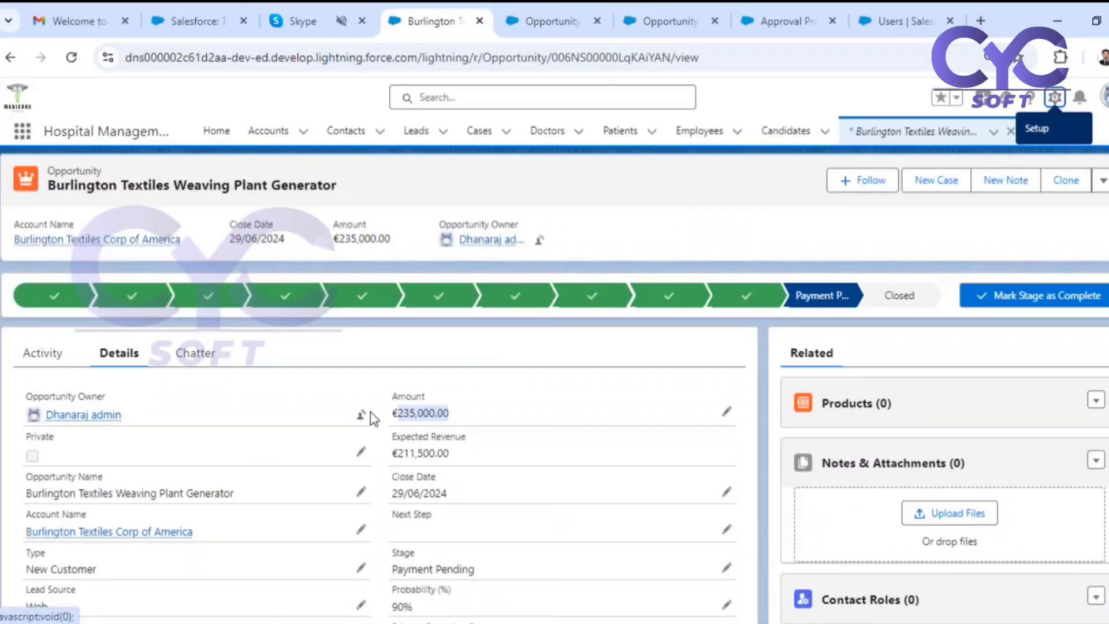
# Try to change the Burlington Textiles opportunity's owner to the Trainee SF user.
pyautogui.click(360, 415)
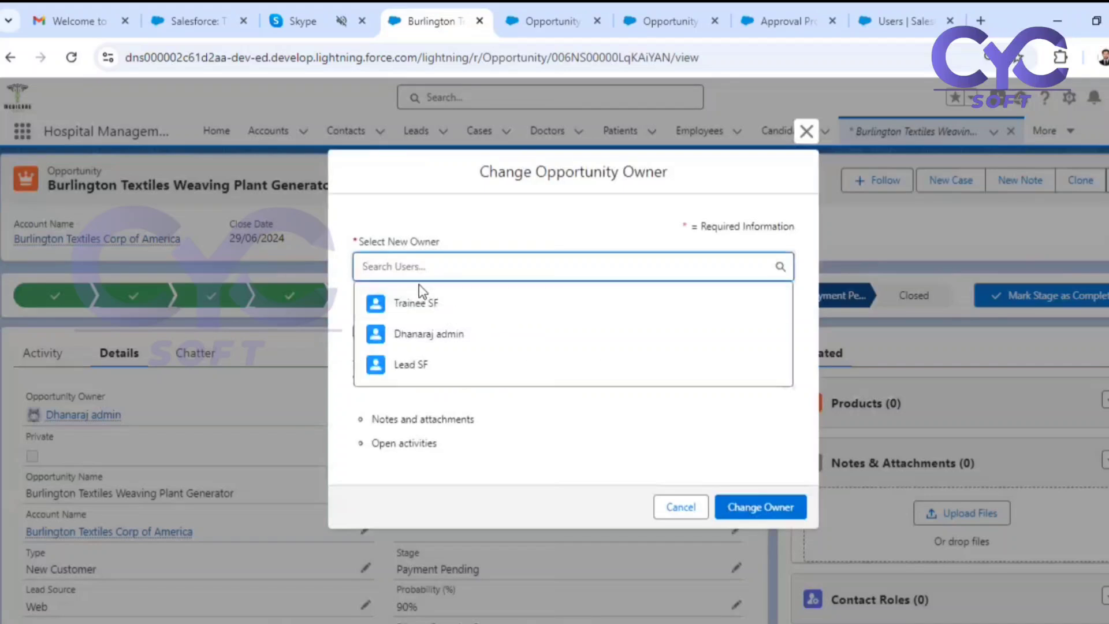
pyautogui.click(445, 303)
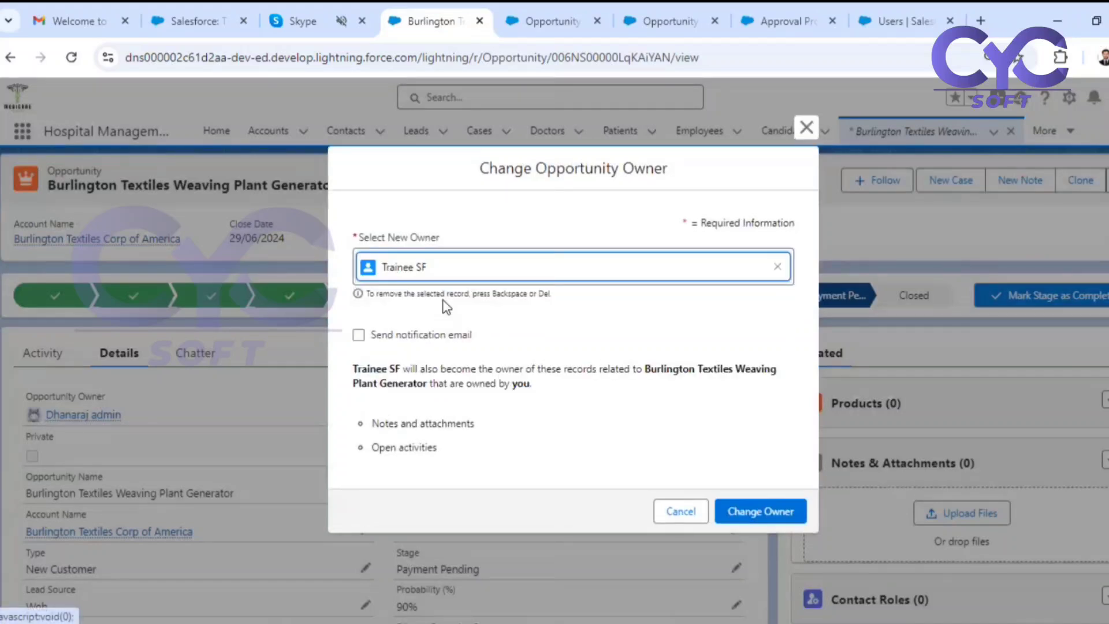
pyautogui.click(761, 515)
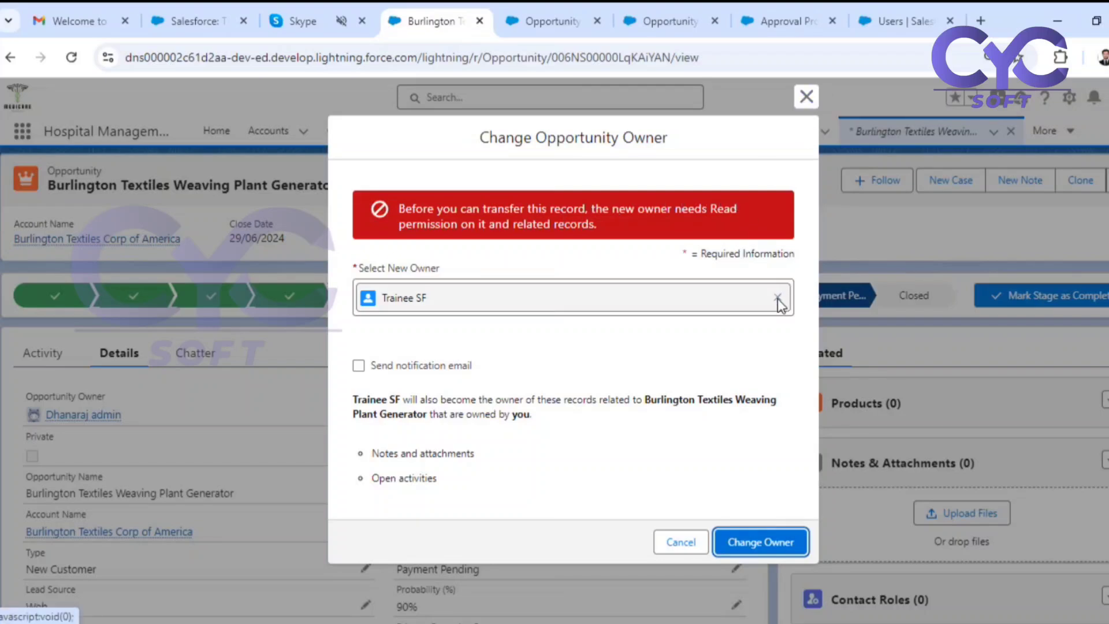
pyautogui.click(806, 97)
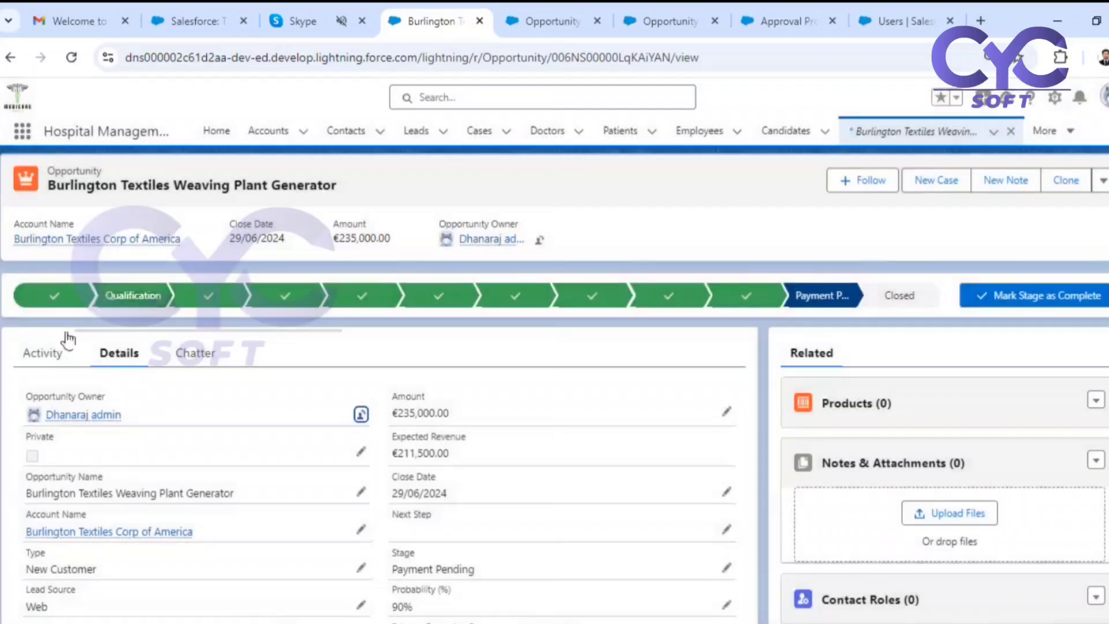
pyautogui.click(360, 414)
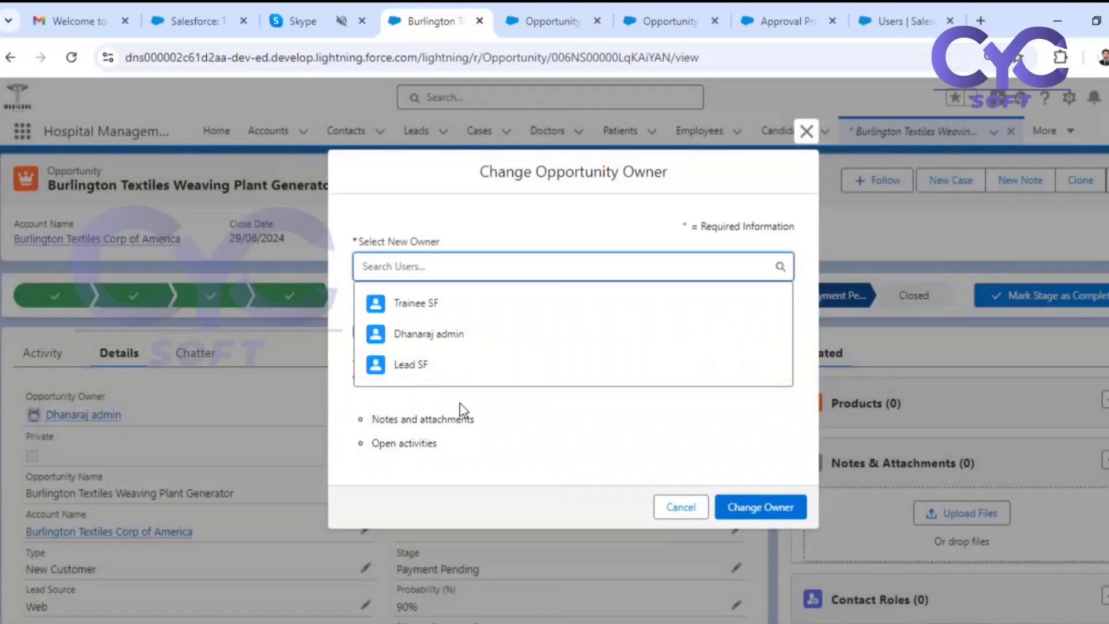
pyautogui.click(417, 365)
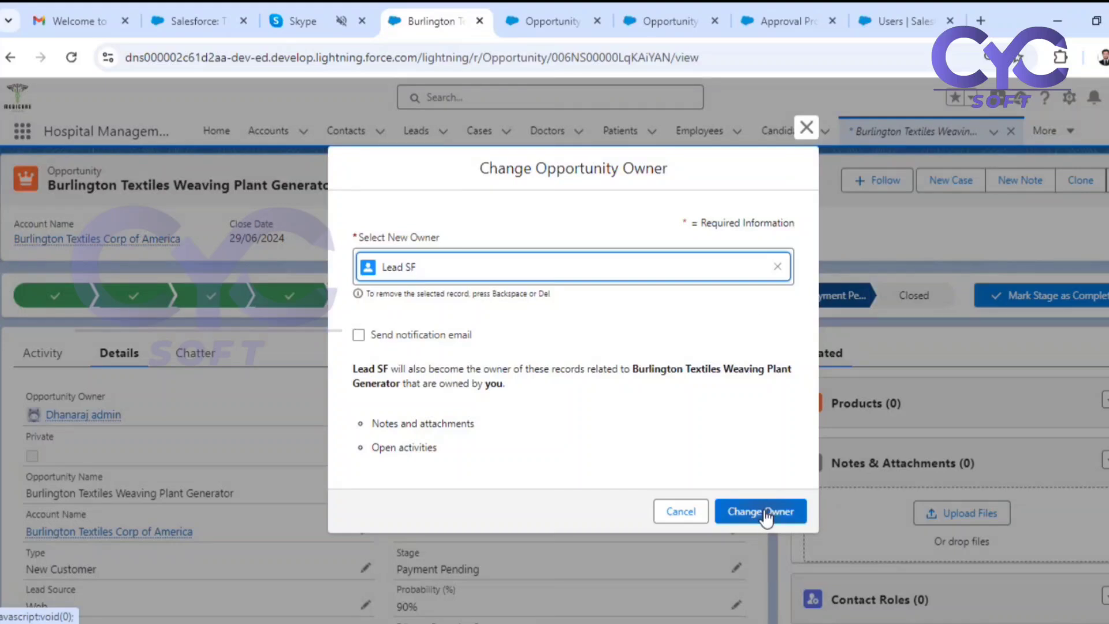
pyautogui.click(670, 514)
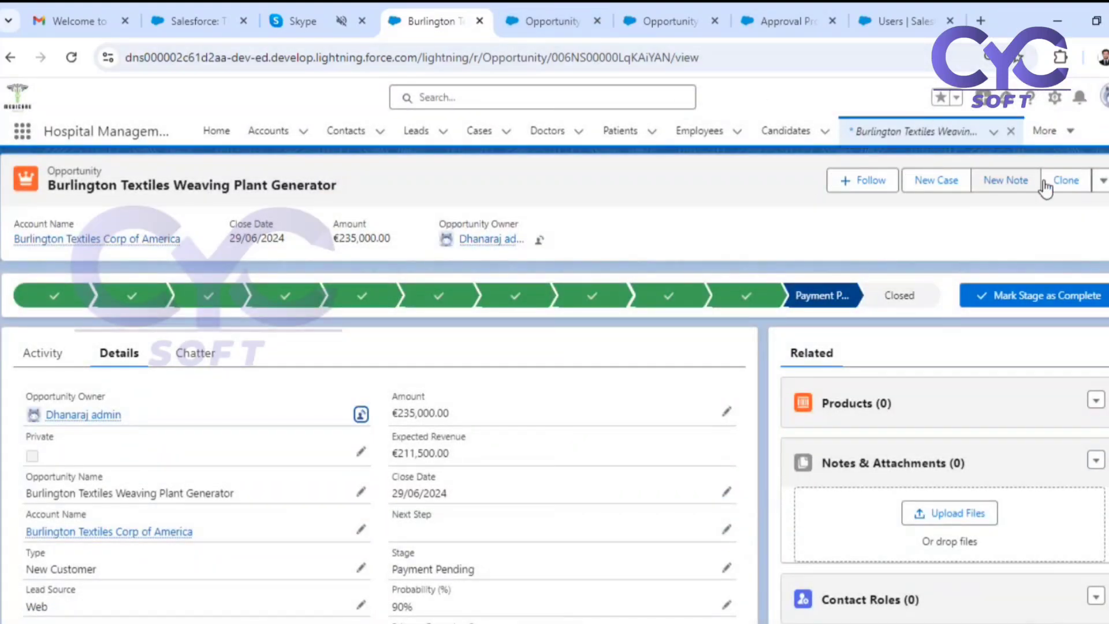
# Open Setup, search for the Trainee SF user, and view its user detail page to check the license and profile.
pyautogui.click(1055, 97)
pyautogui.click(1000, 169)
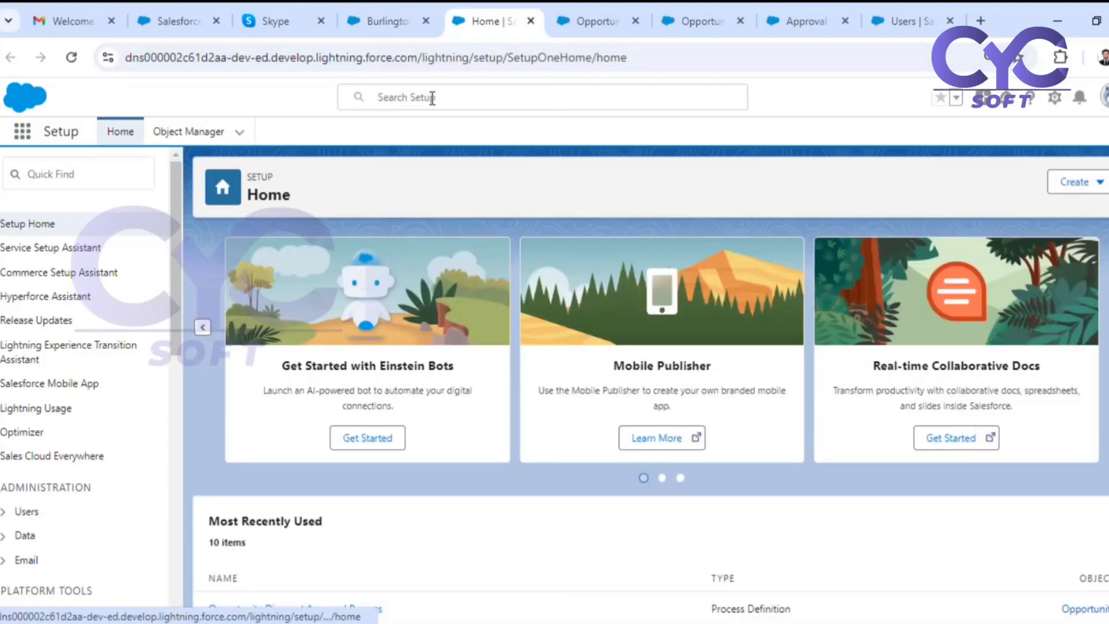
pyautogui.click(431, 98)
pyautogui.write('tr')
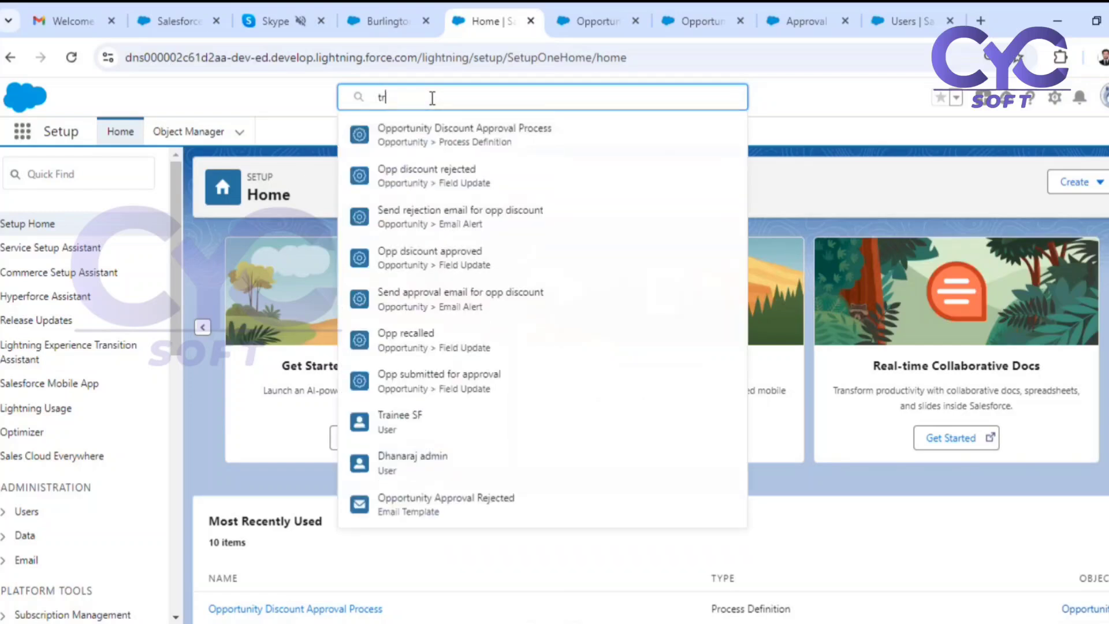
pyautogui.write('ain')
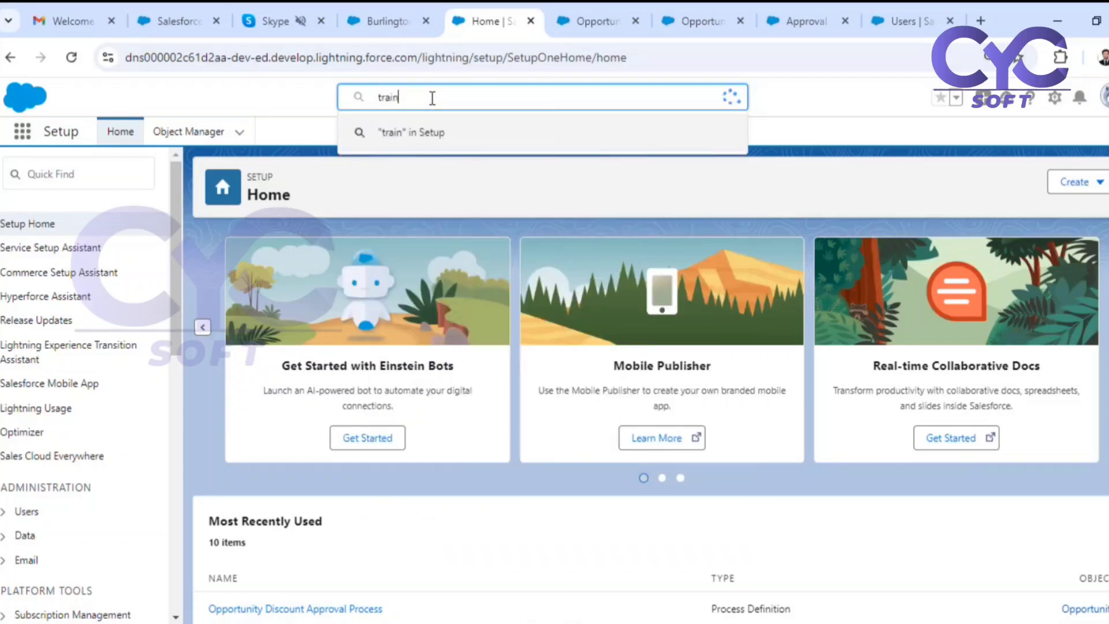
pyautogui.click(435, 173)
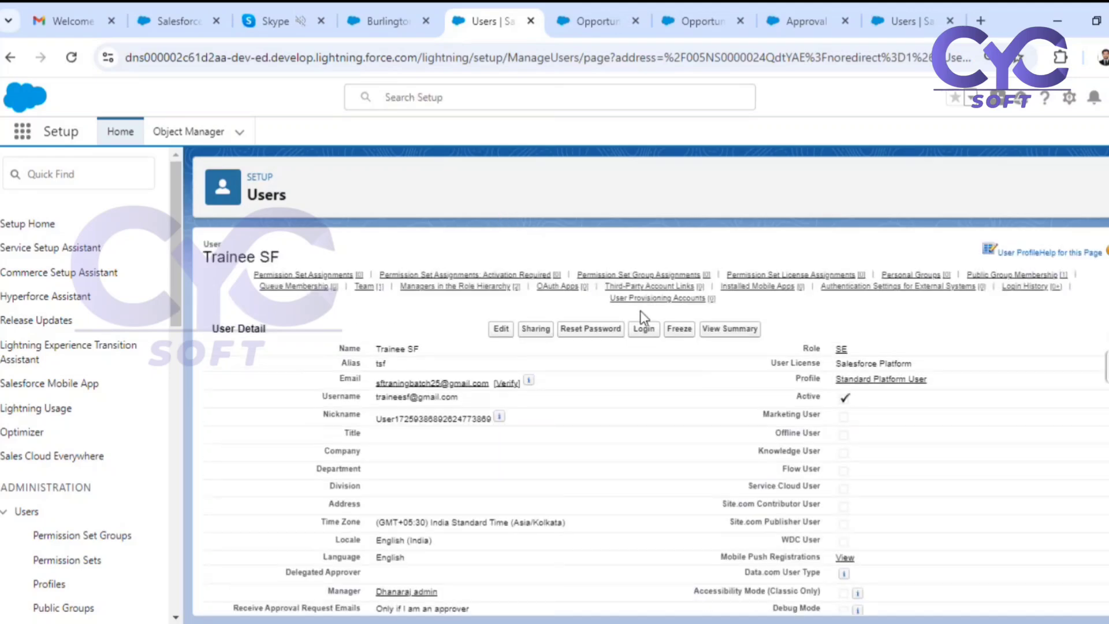
# Find the Lead SF user in Setup, change its user license to Salesforce Platform, accept the license change, and save.
pyautogui.moveTo(557, 286)
pyautogui.click(413, 98)
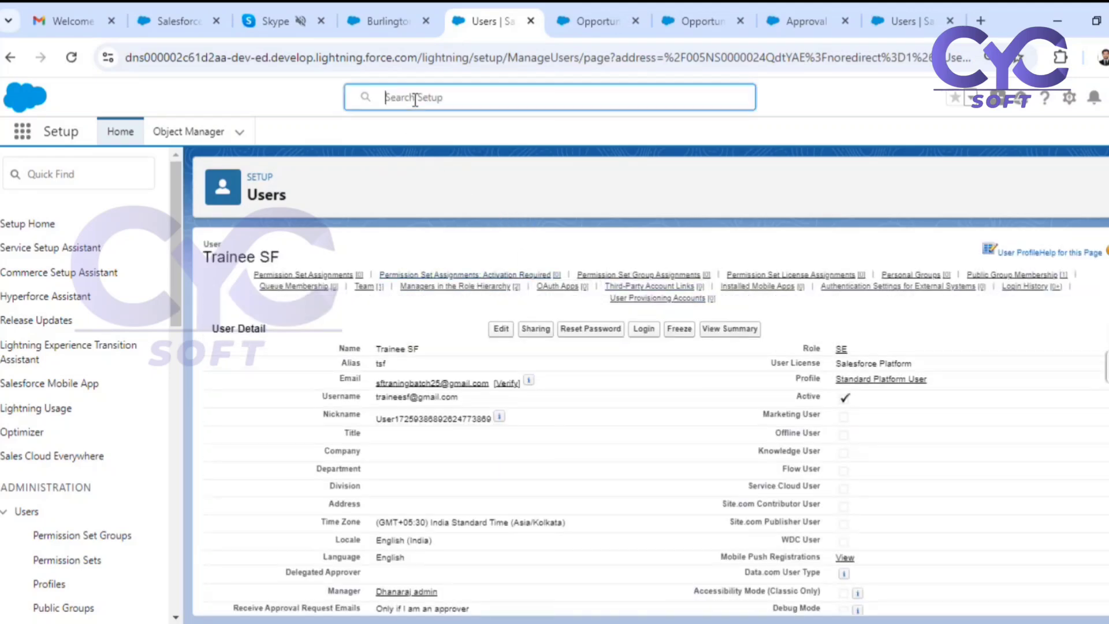
pyautogui.write('lead')
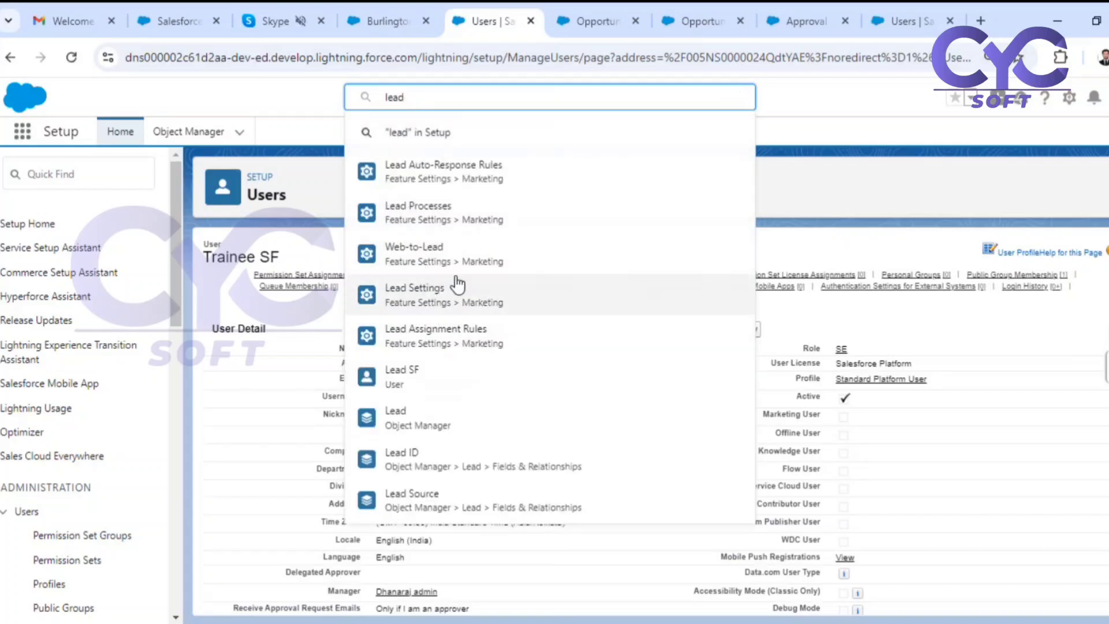
pyautogui.click(402, 376)
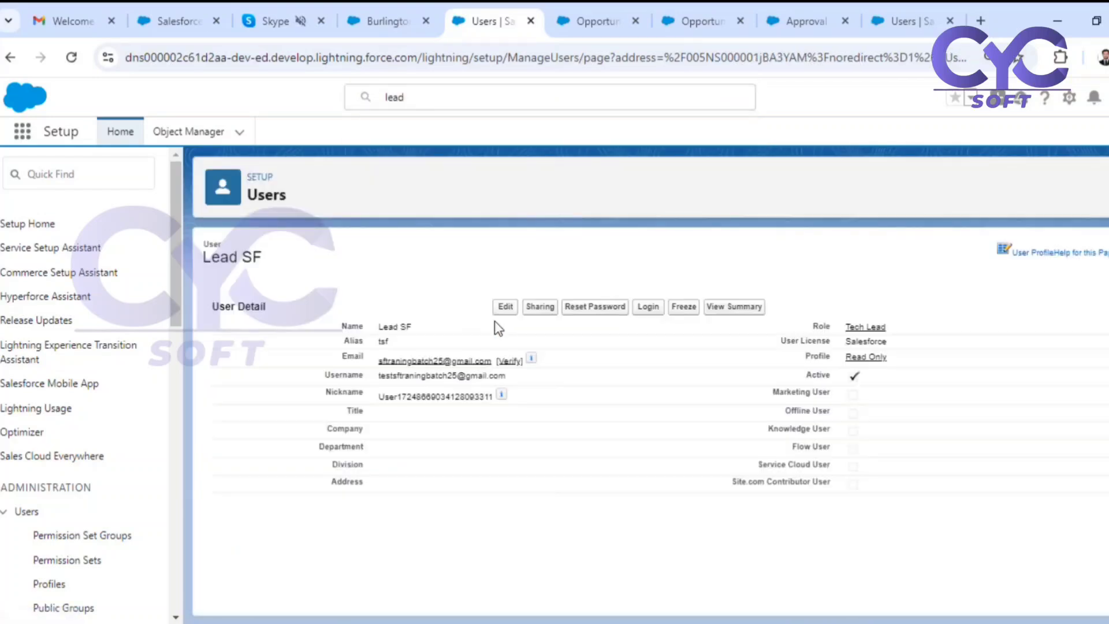
pyautogui.click(501, 329)
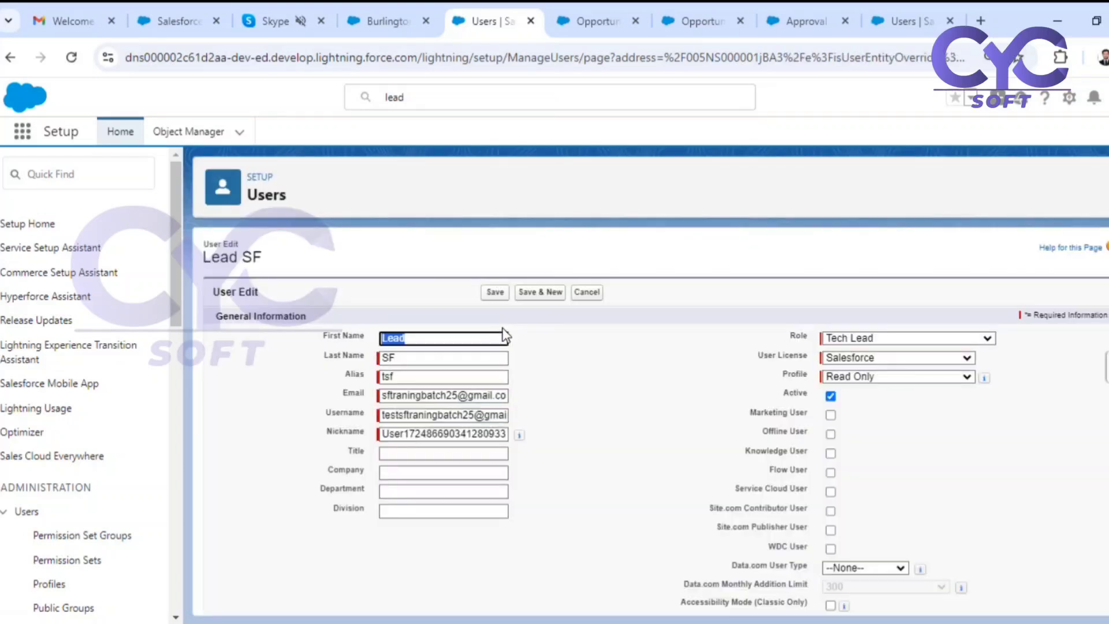
pyautogui.click(866, 358)
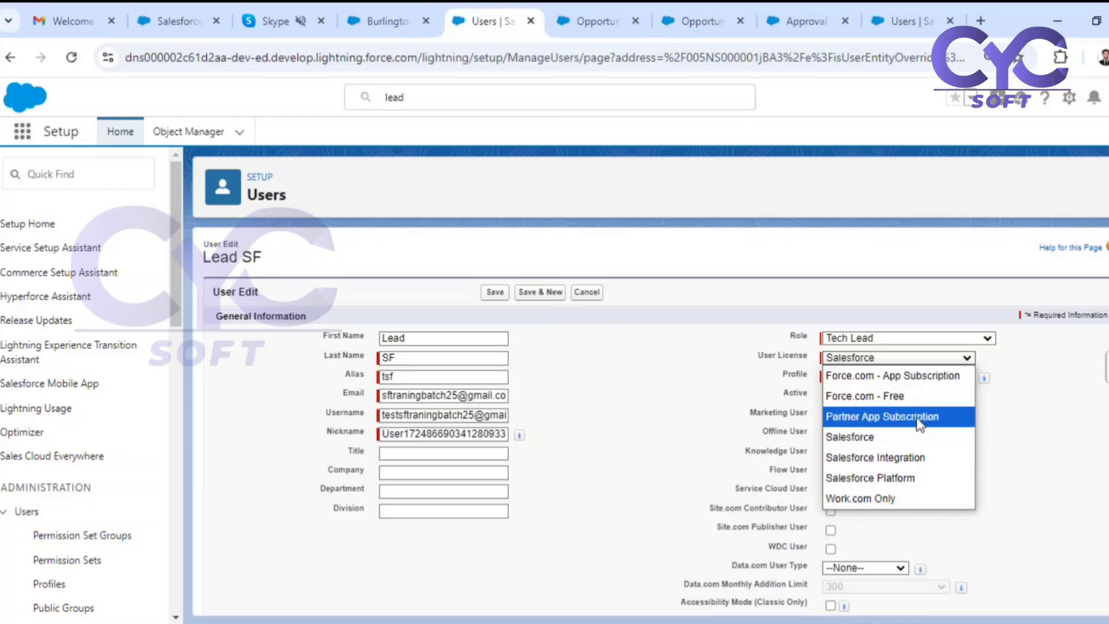
pyautogui.click(895, 476)
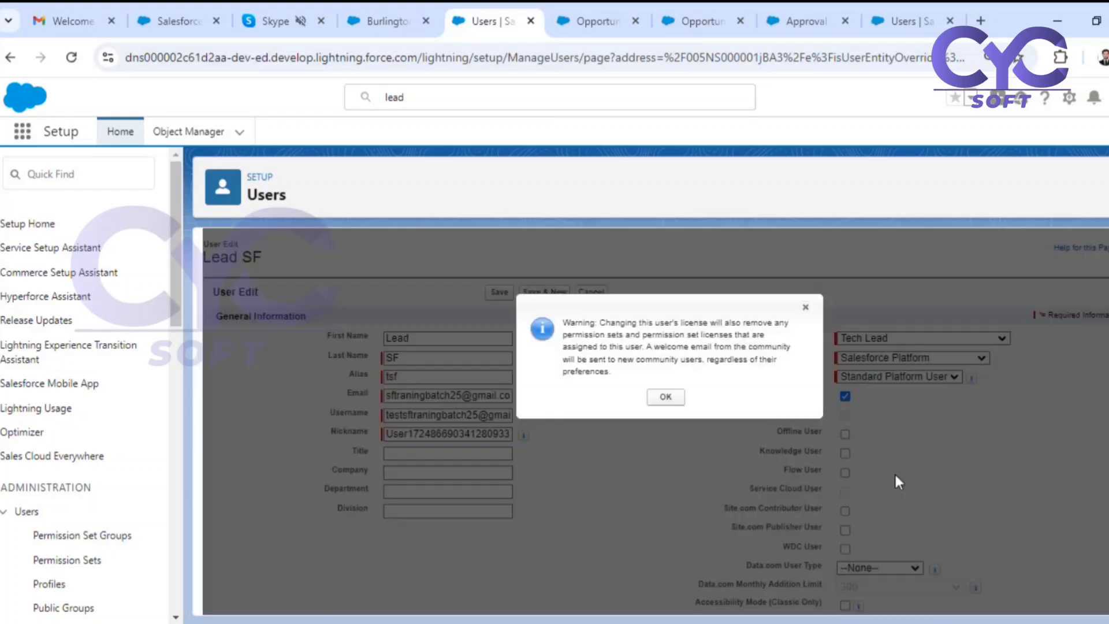
pyautogui.click(665, 398)
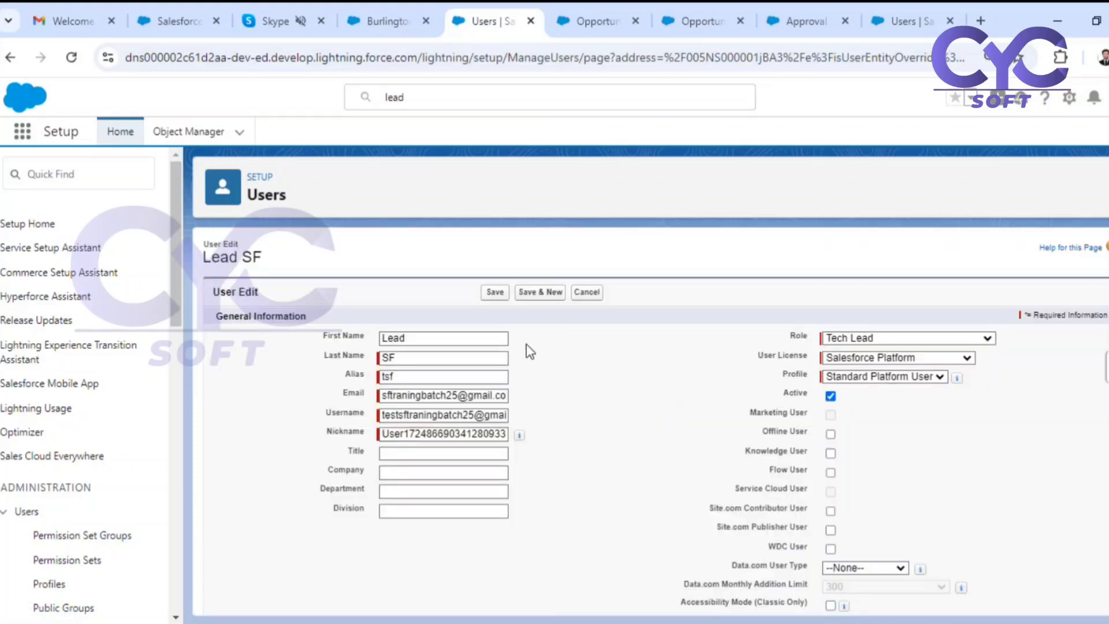
pyautogui.click(501, 291)
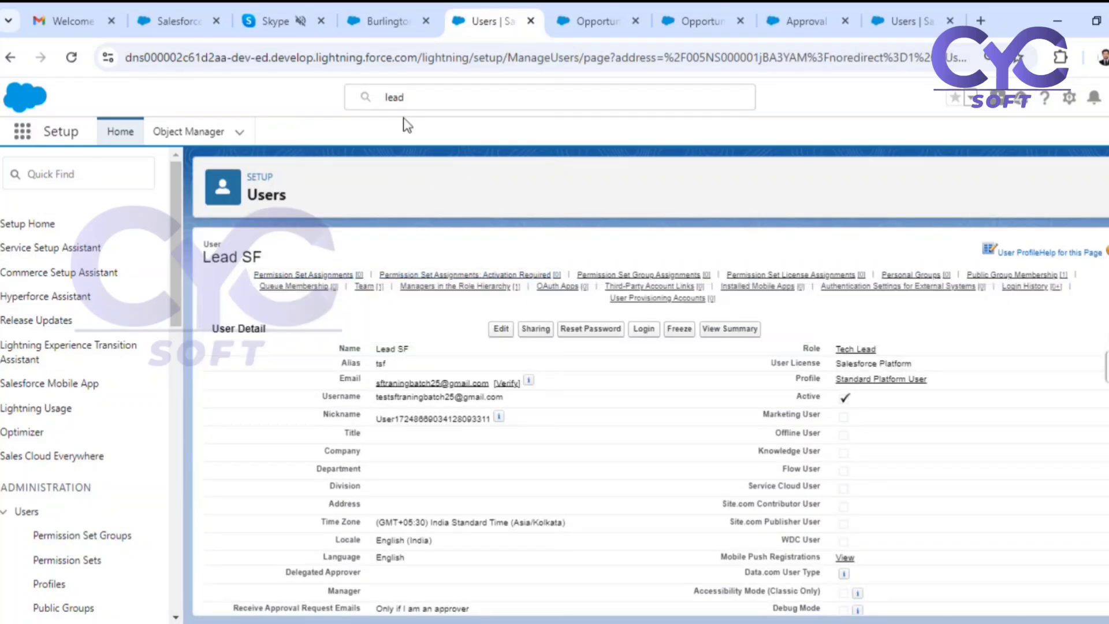
# Search Setup for the Trainee SF user and open its user record.
pyautogui.moveTo(418, 93); pyautogui.dragTo(365, 89)
pyautogui.write('ter')
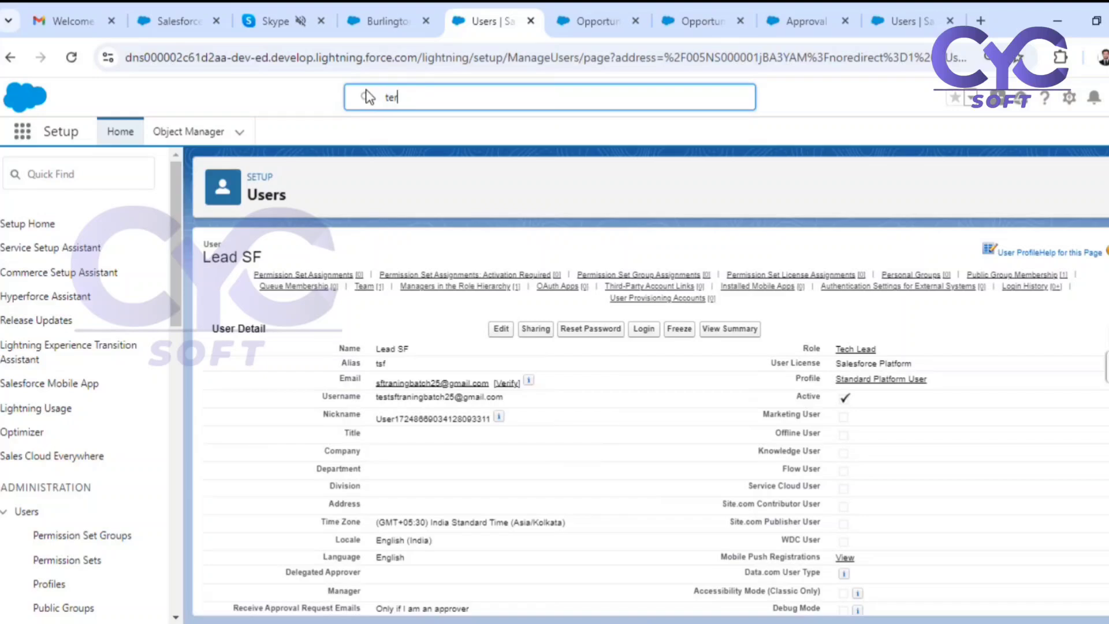
pyautogui.write('a')
pyautogui.press('BackSpace')
pyautogui.press('BackSpace')
pyautogui.press('BackSpace')
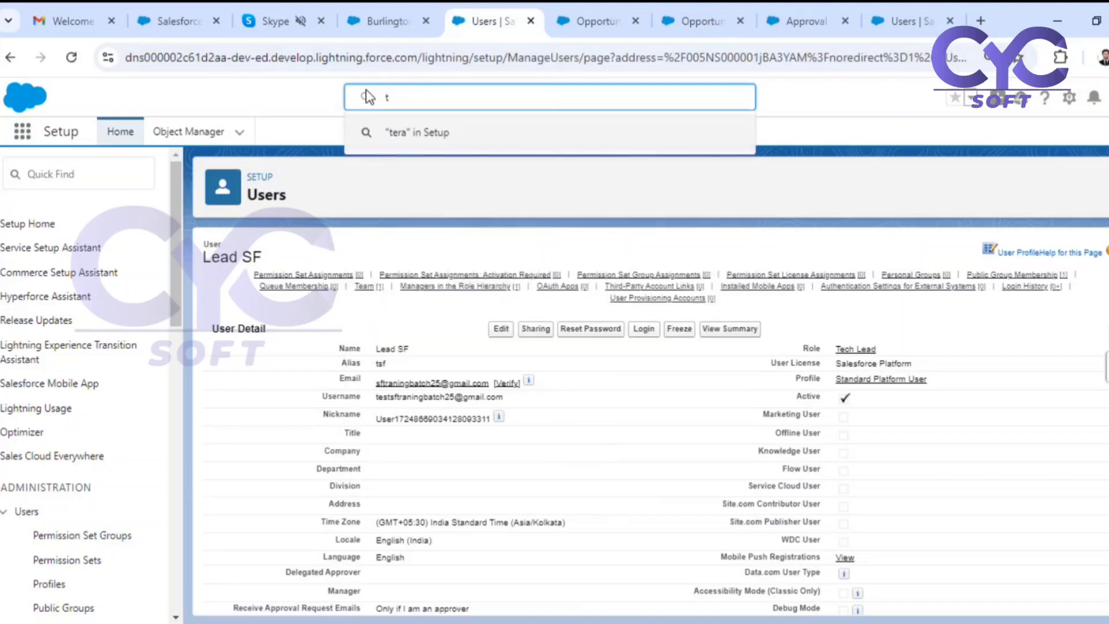
pyautogui.write('raib')
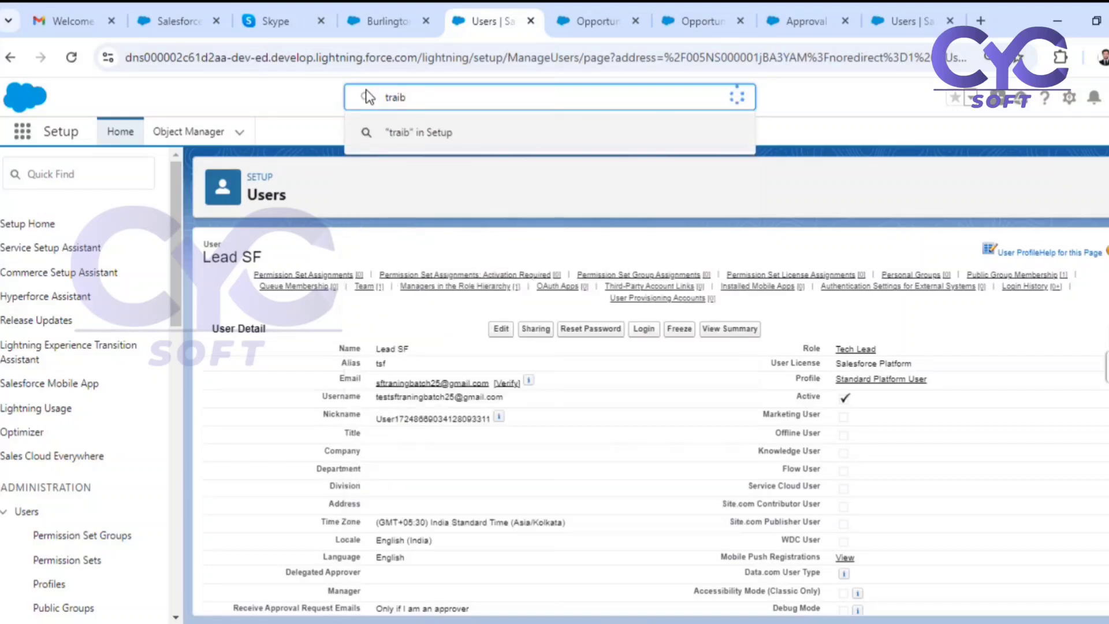
pyautogui.press('BackSpace')
pyautogui.write('n')
pyautogui.press('BackSpace')
pyautogui.press('BackSpace')
pyautogui.write('i')
pyautogui.click(429, 207)
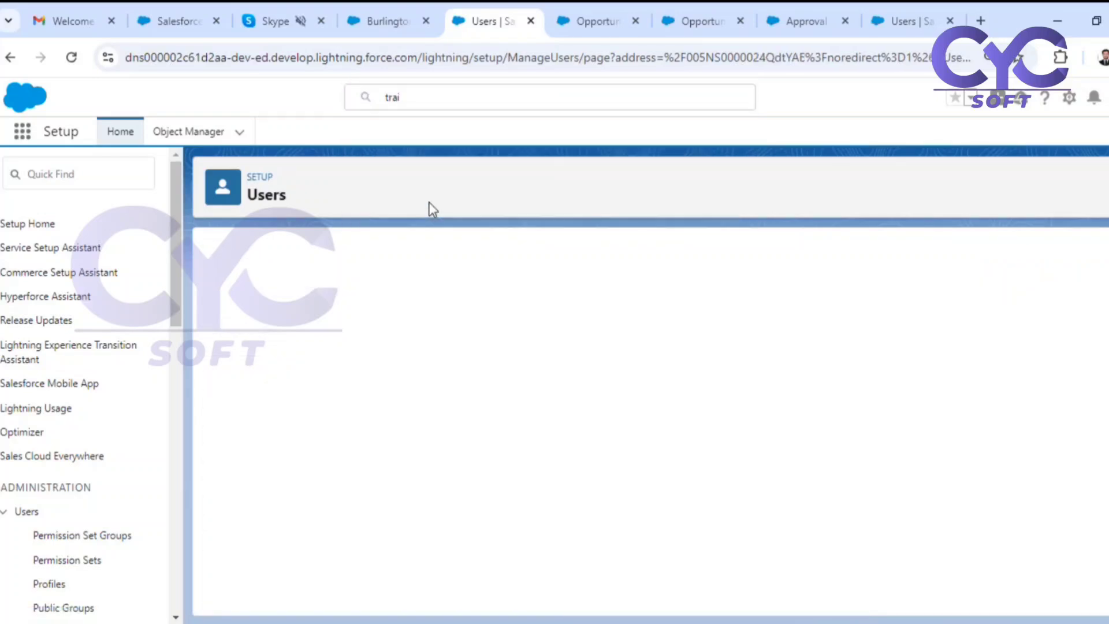
# Edit Trainee SF to use the Salesforce user license and the Standard User profile, and save the user.
pyautogui.click(501, 325)
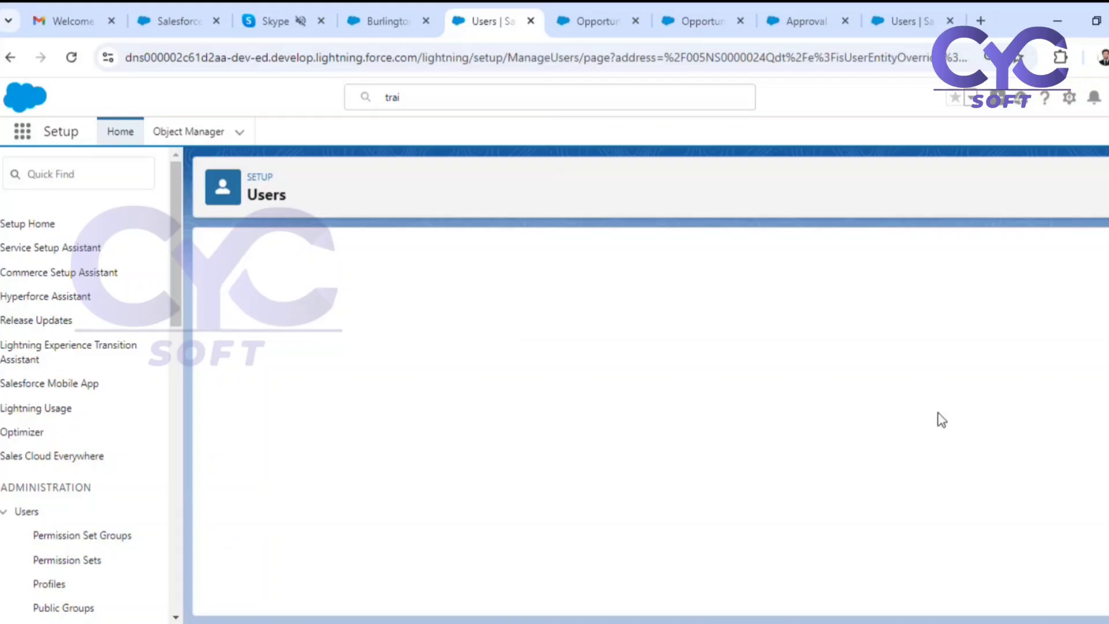
pyautogui.click(881, 363)
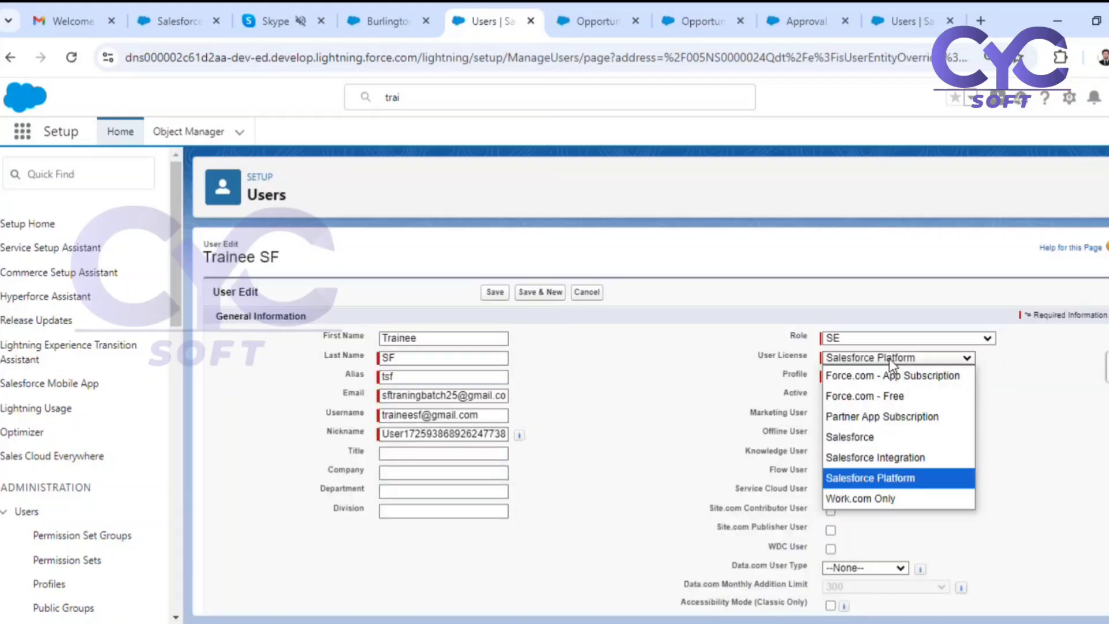
pyautogui.click(862, 437)
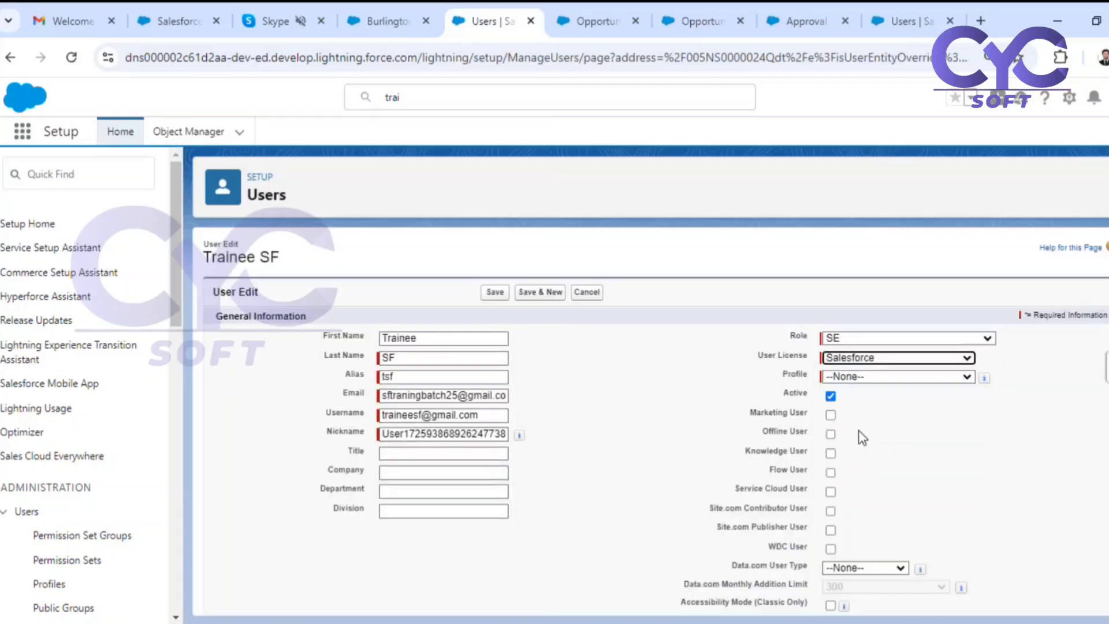
pyautogui.click(857, 379)
pyautogui.click(866, 337)
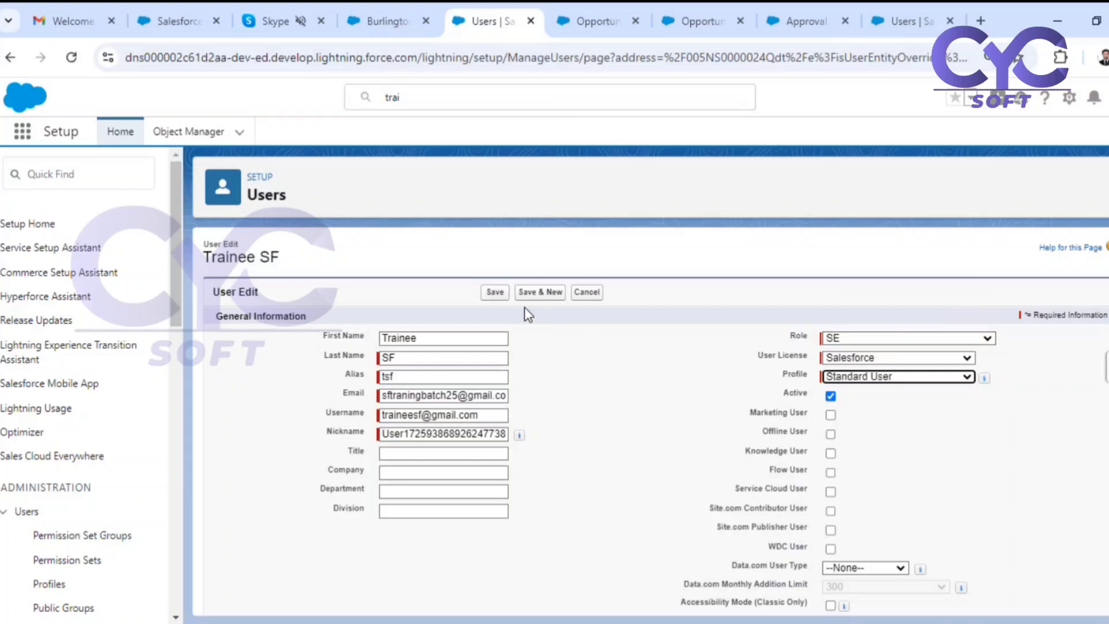
pyautogui.click(495, 292)
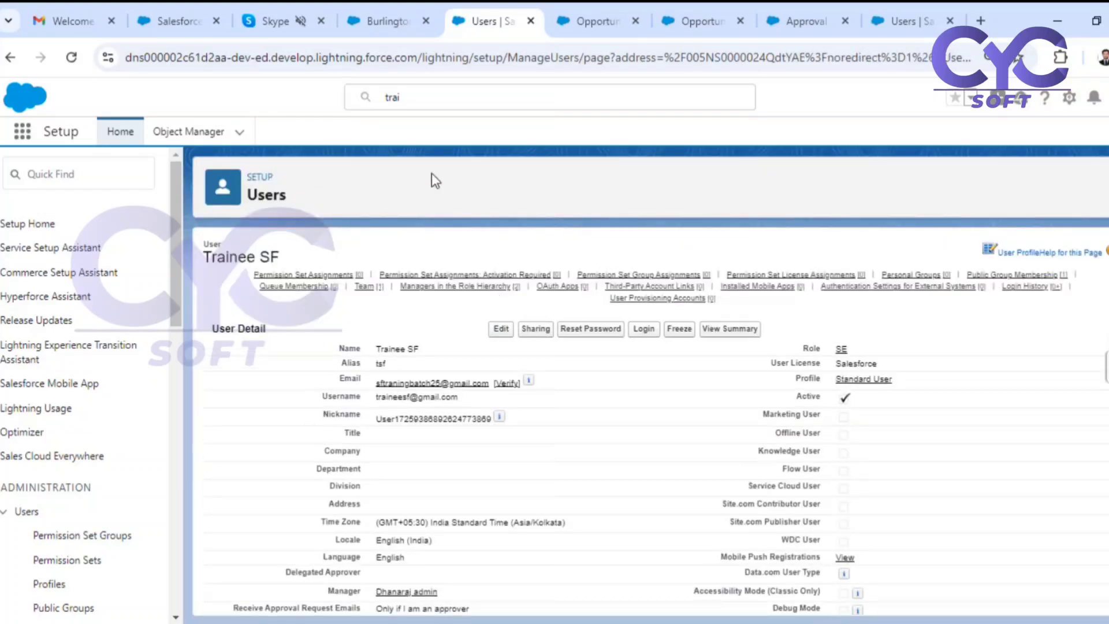
# Return to the Burlington Textiles Weaving Plant Generator opportunity, reload the record, and show its details.
pyautogui.hotkey('ctrl', 'shift', 'Tab')
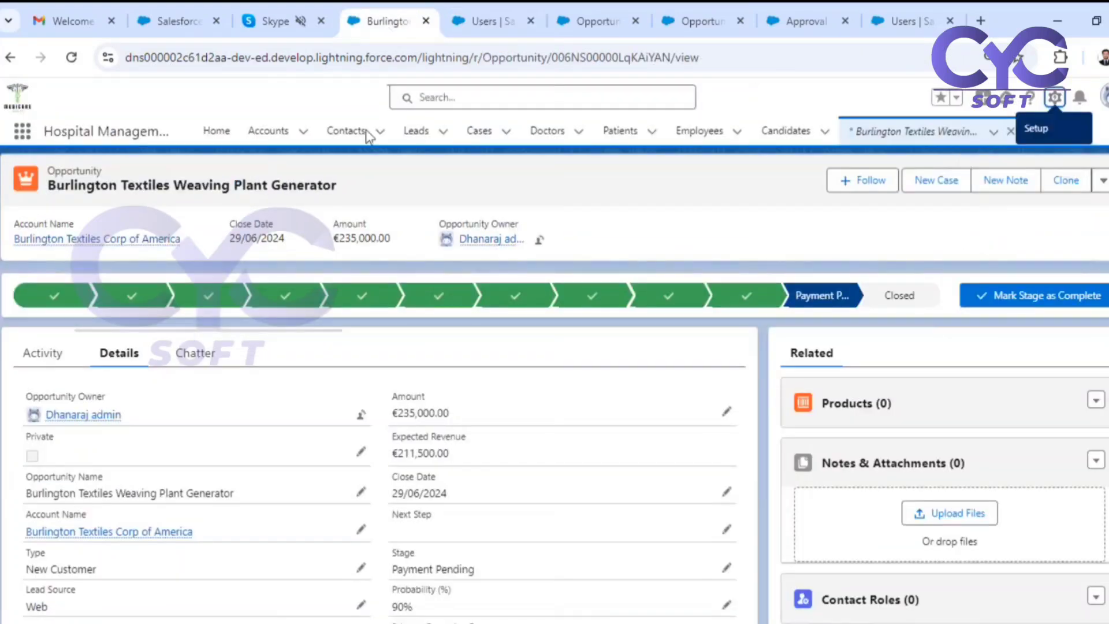
pyautogui.click(361, 415)
pyautogui.press('Escape')
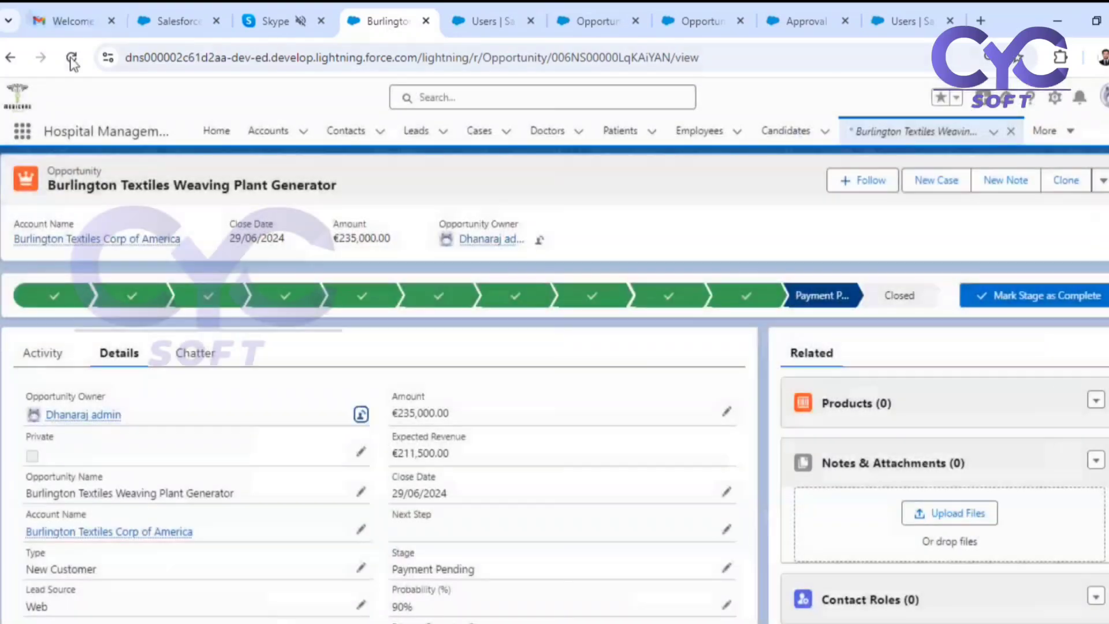
pyautogui.click(71, 57)
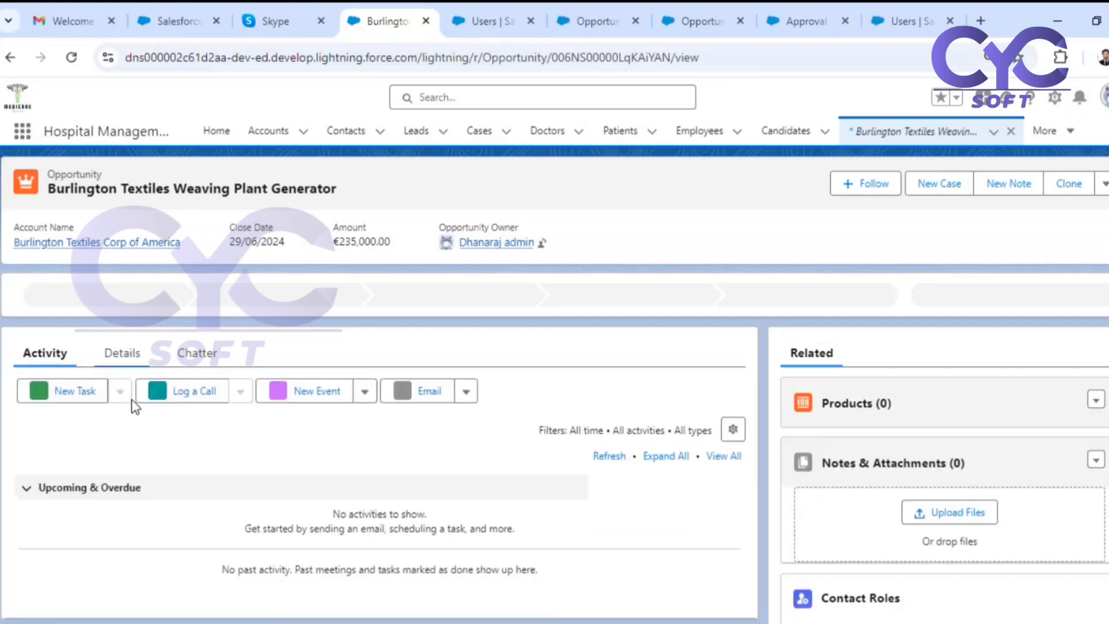
pyautogui.click(130, 365)
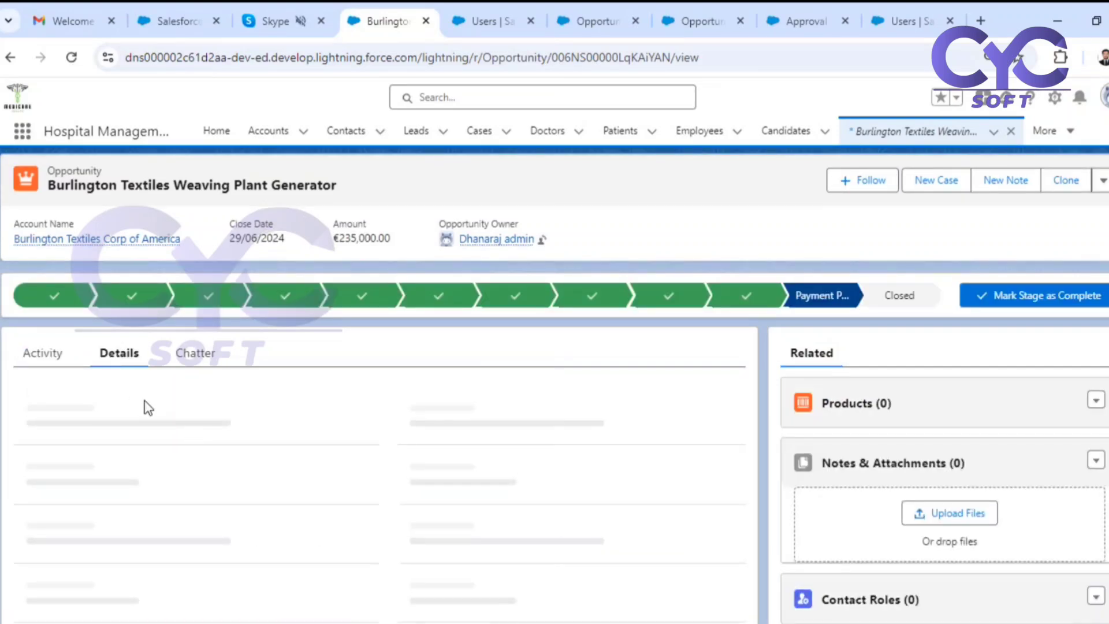
# Change the Burlington Textiles opportunity's owner to Trainee SF and look over the record's detail fields.
pyautogui.click(362, 415)
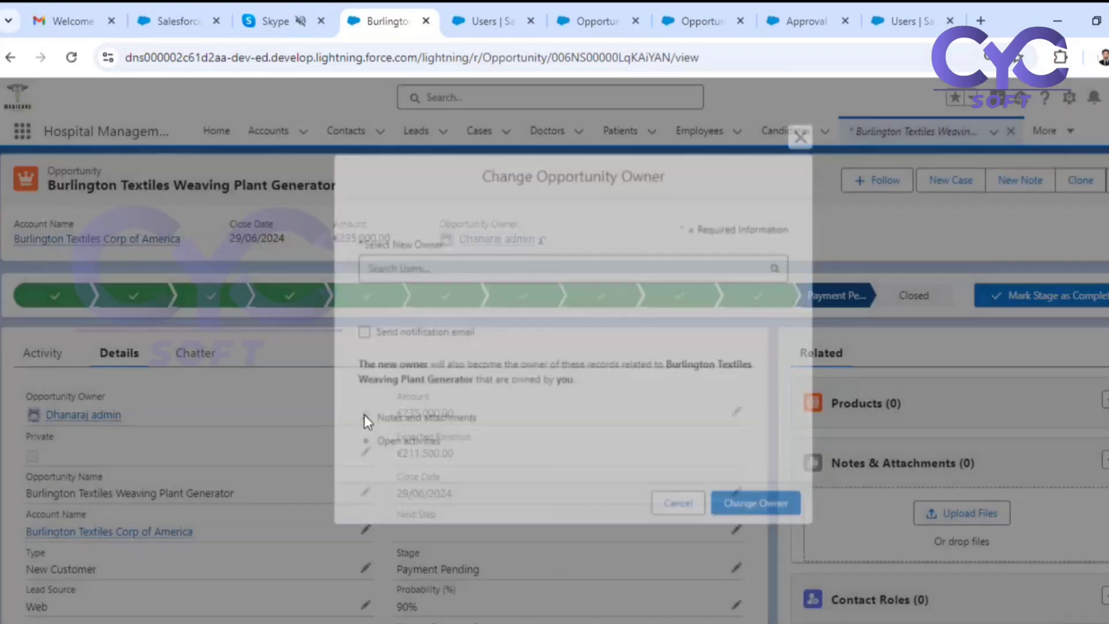
pyautogui.click(426, 310)
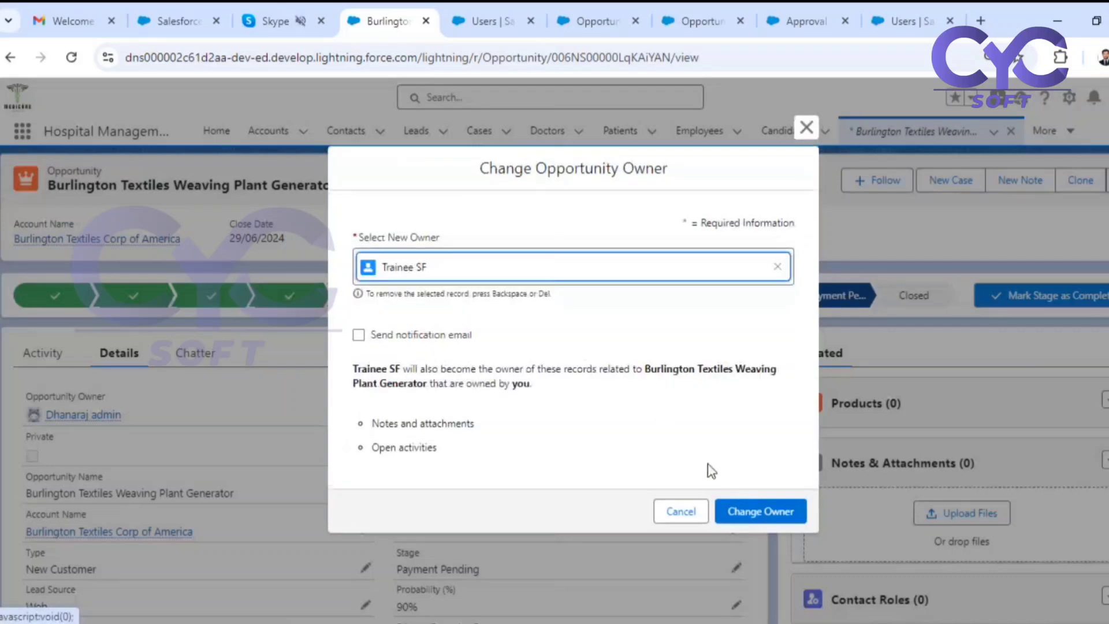
pyautogui.click(765, 508)
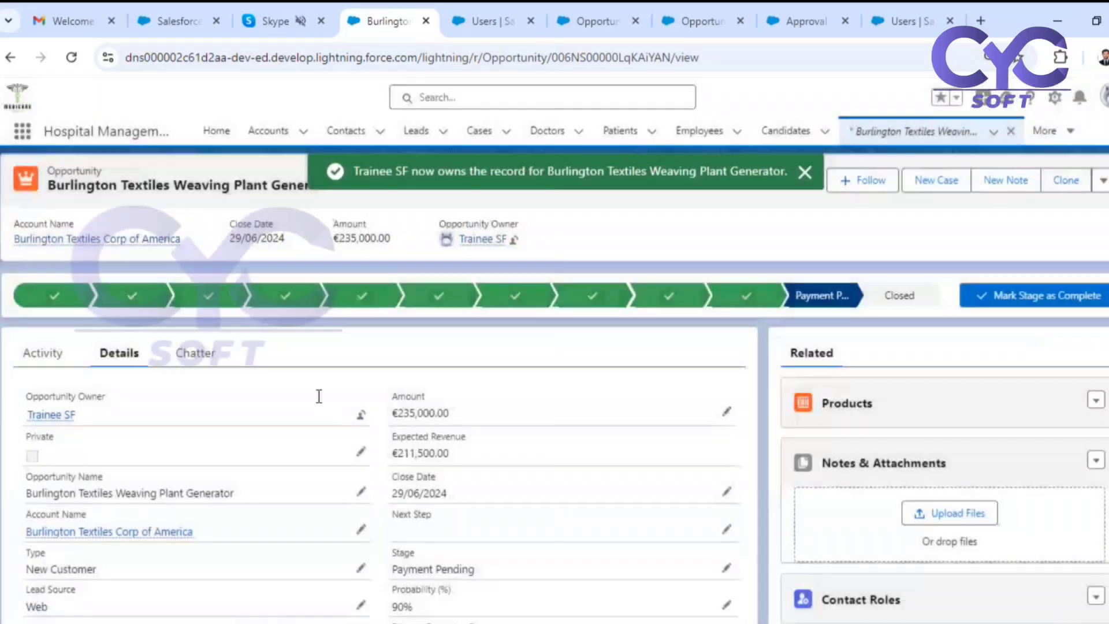
pyautogui.scroll(-3, 228, 396)
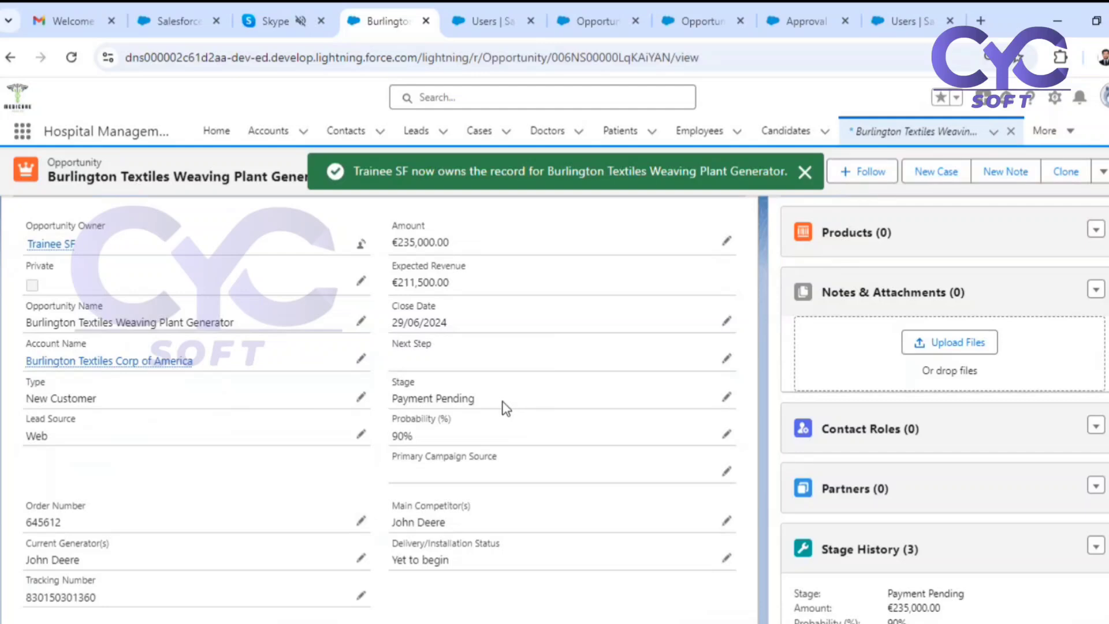
pyautogui.scroll(-3, 362, 428)
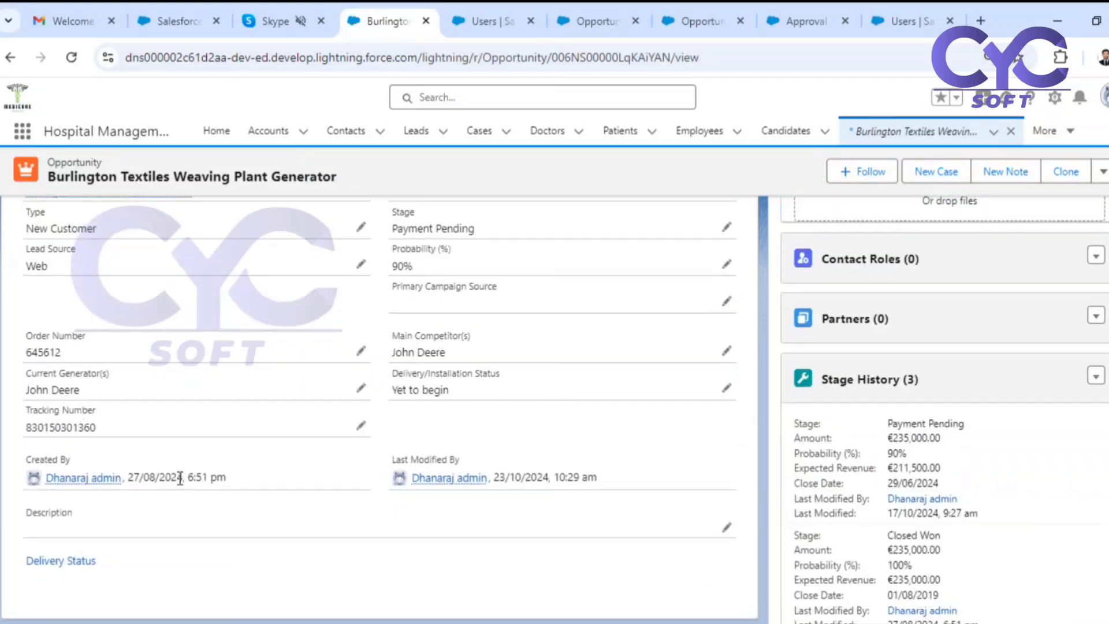
pyautogui.scroll(6, 173, 485)
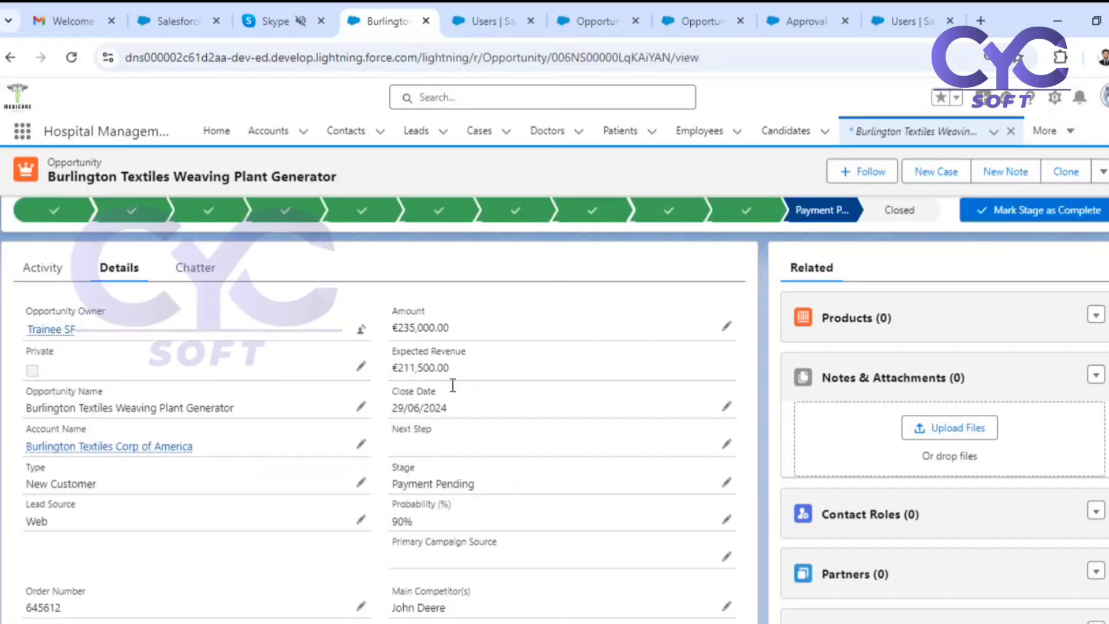
# Open the Opportunity Record Page for editing and select the Record Detail component among the record's details.
pyautogui.scroll(-3, 534, 363)
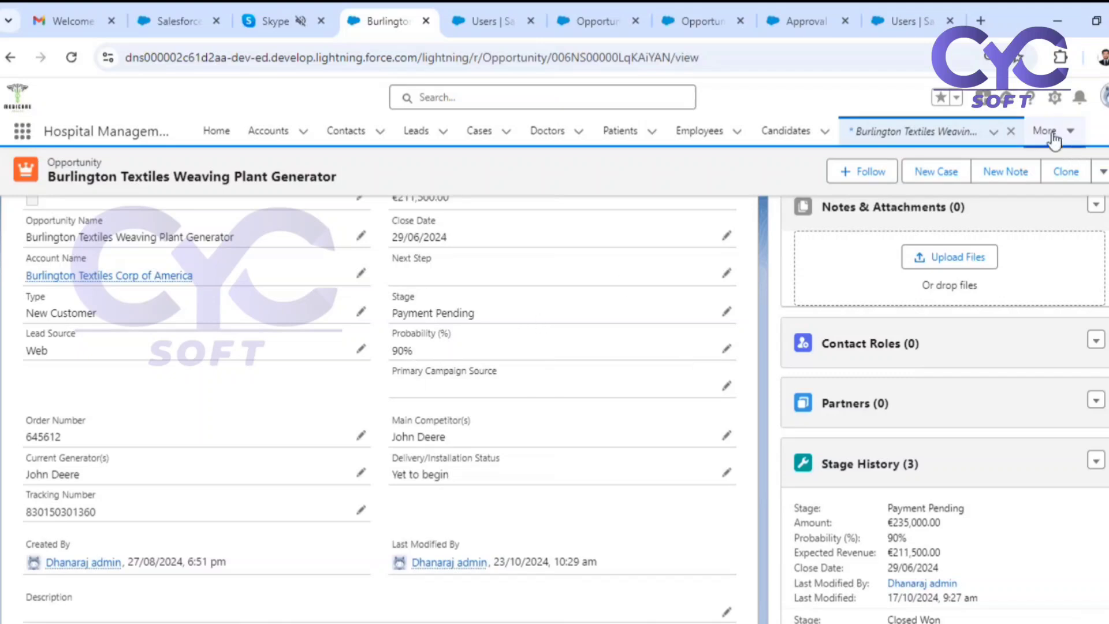
pyautogui.click(1055, 99)
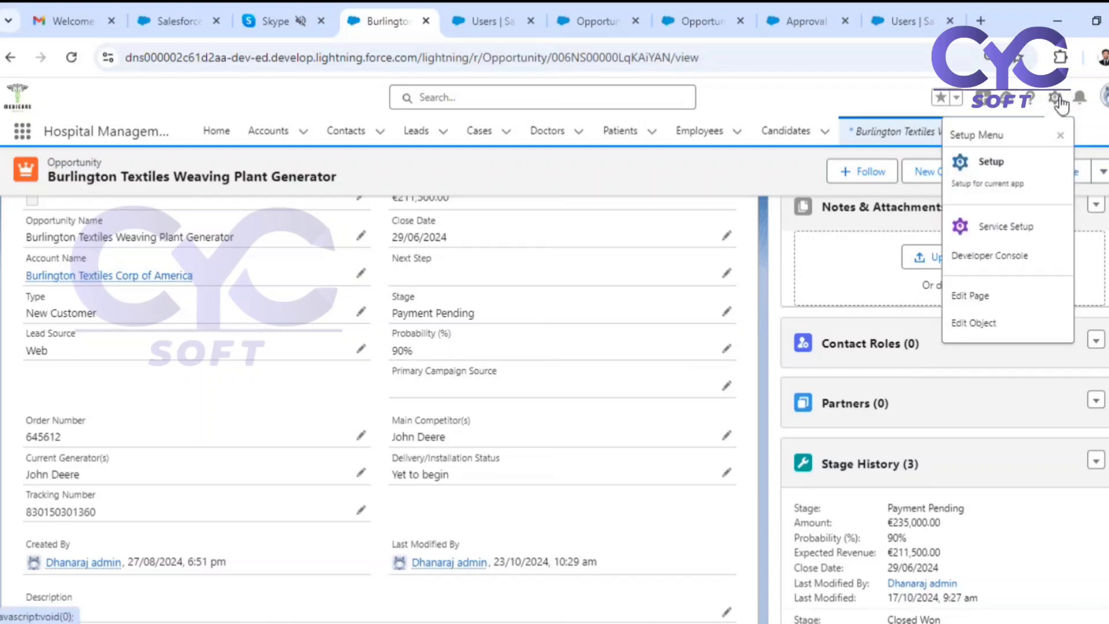
pyautogui.click(989, 300)
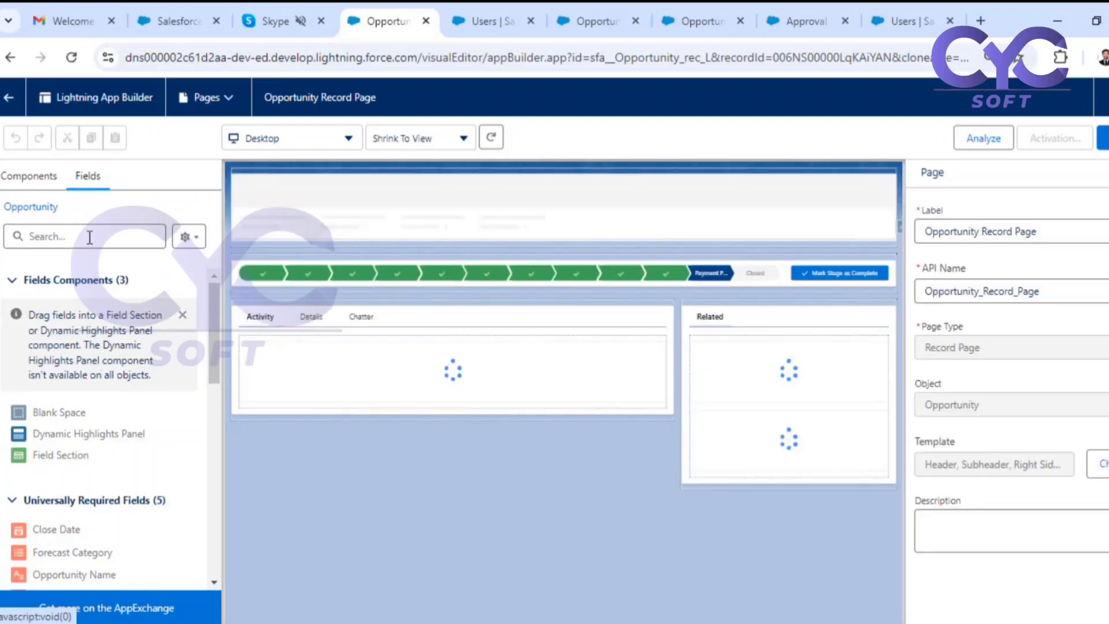
pyautogui.click(311, 321)
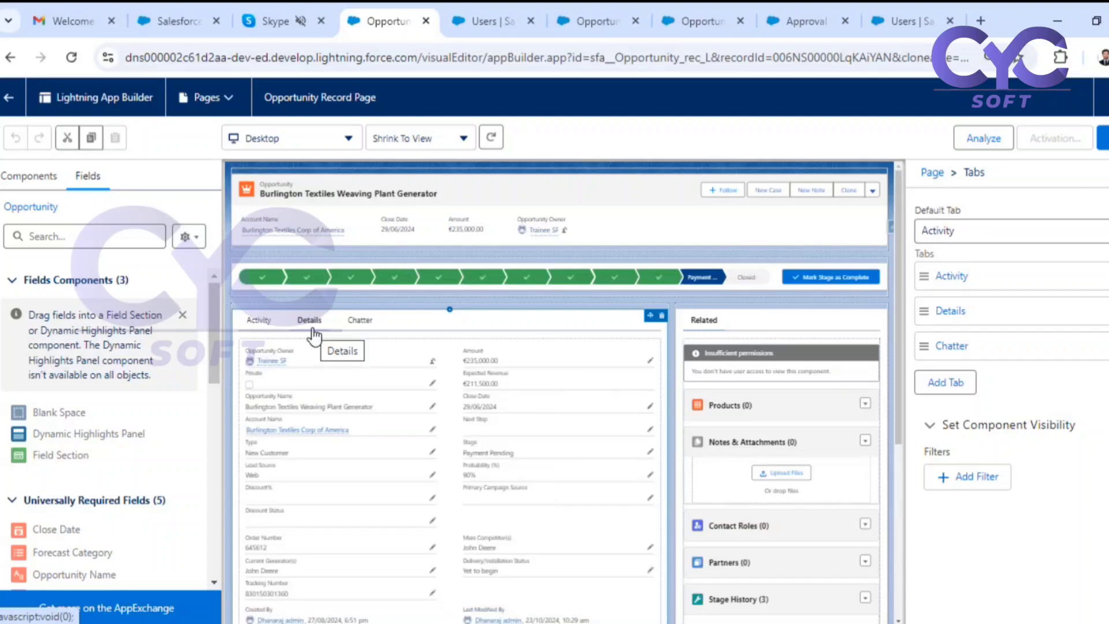
pyautogui.click(601, 421)
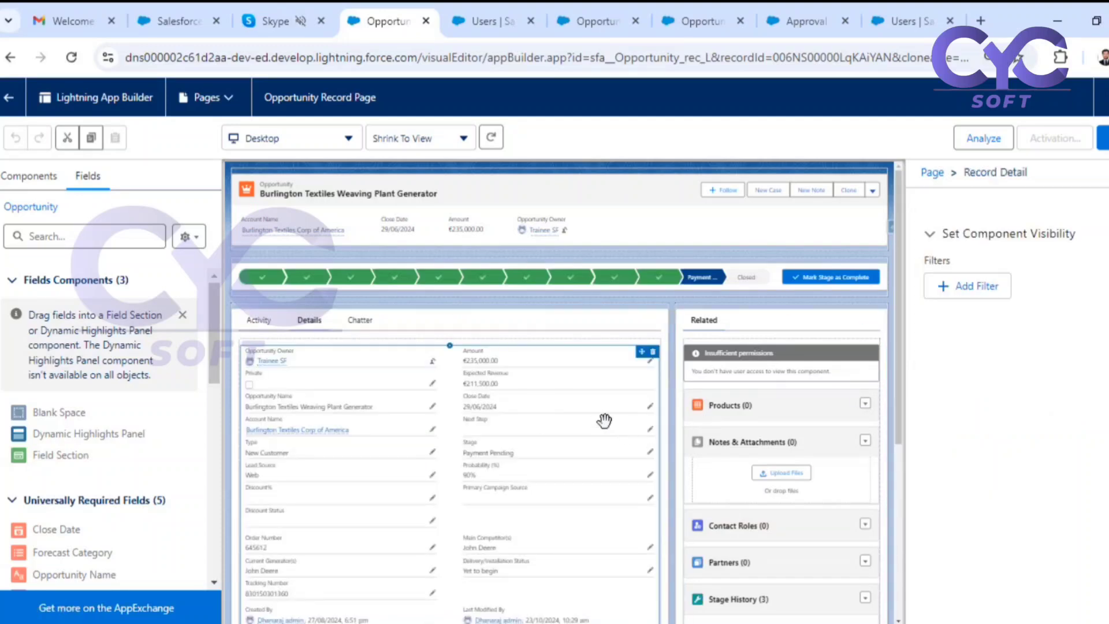
# Upgrade the Record Detail component to Dynamic Forms, using Opportunity Layout as the source layout.
pyautogui.click(970, 312)
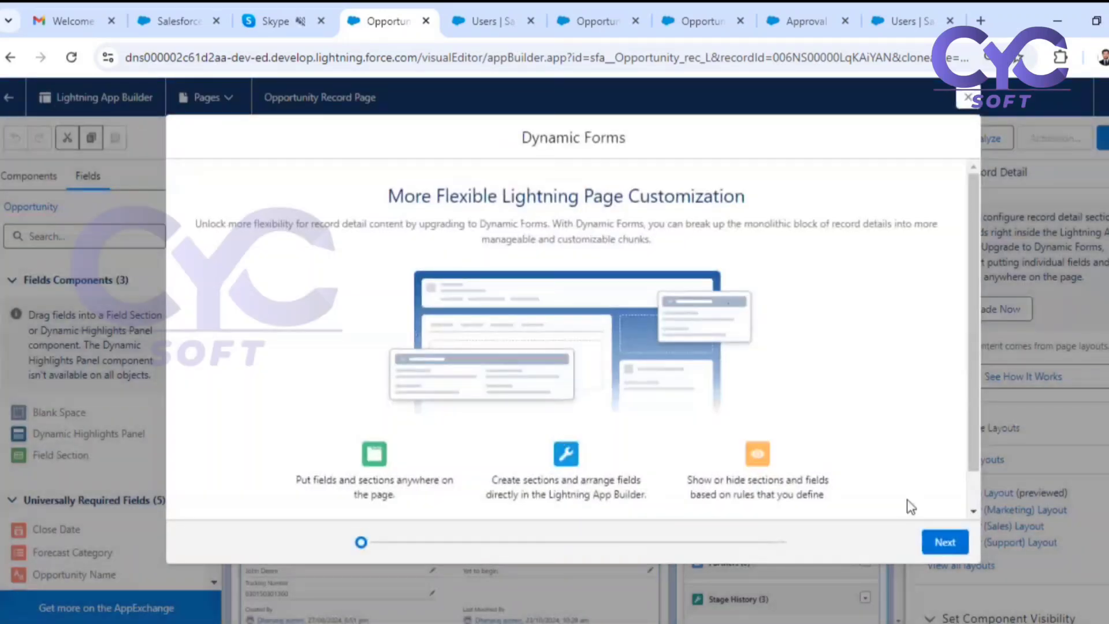
pyautogui.click(946, 542)
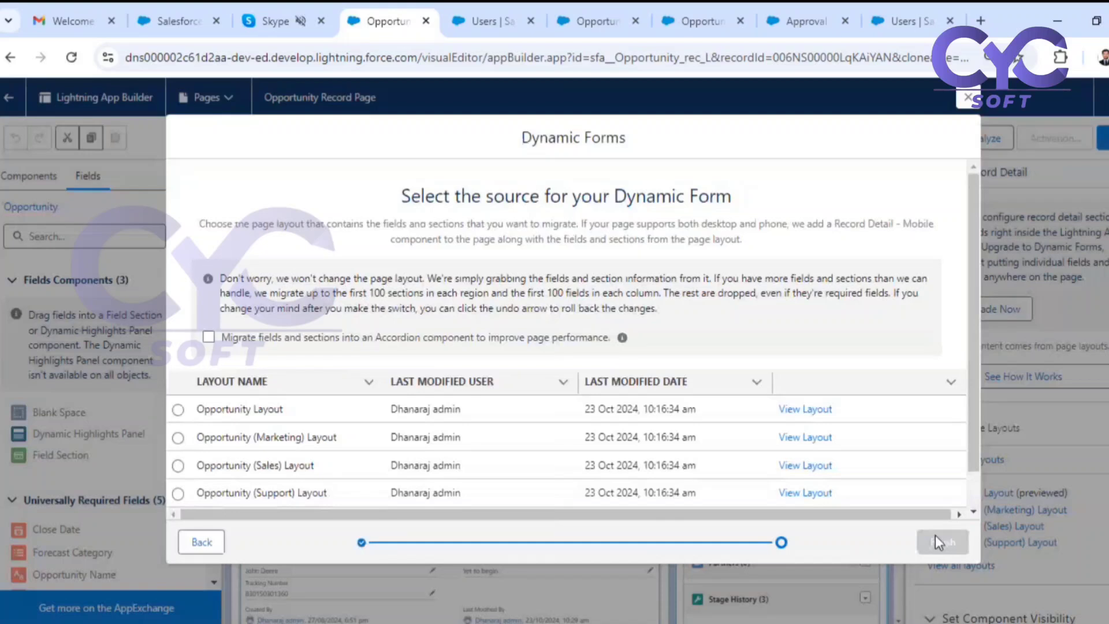
pyautogui.click(178, 409)
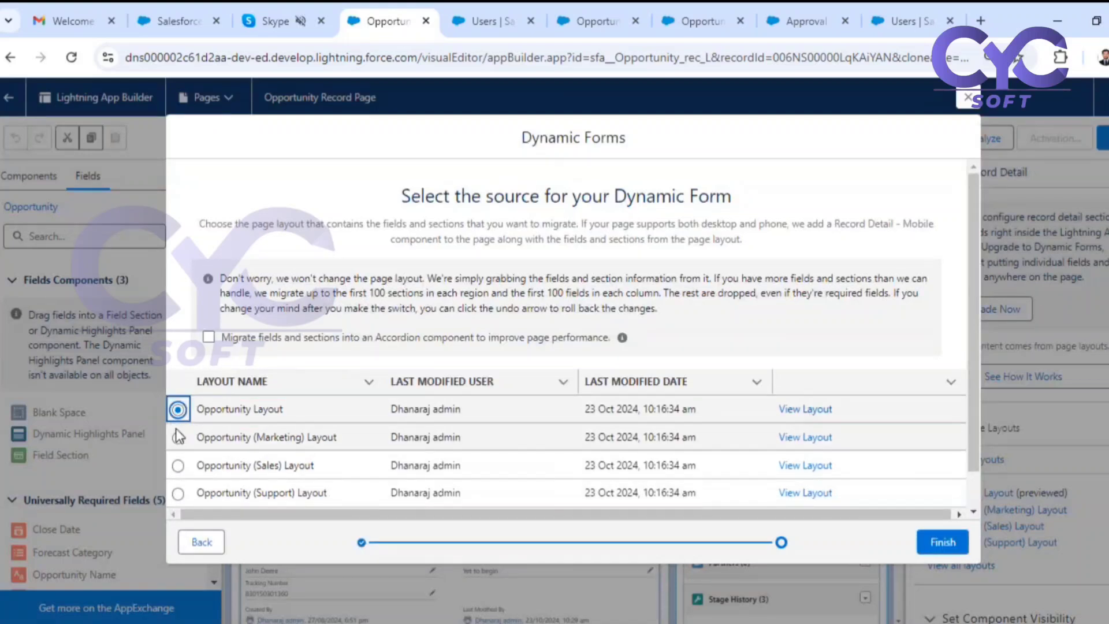
pyautogui.click(178, 437)
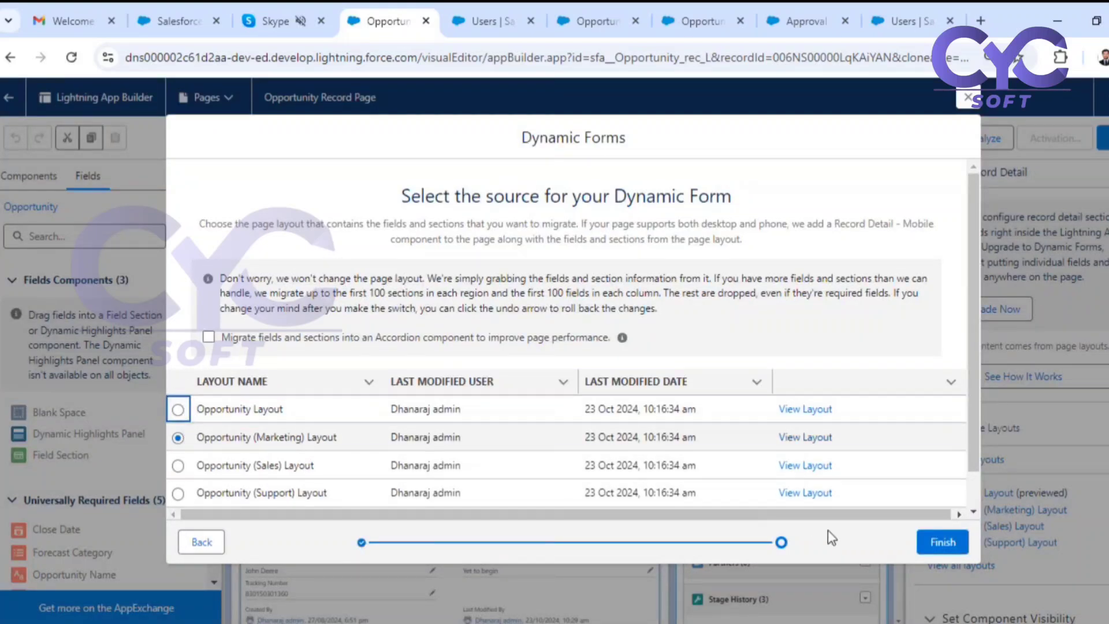
pyautogui.click(178, 409)
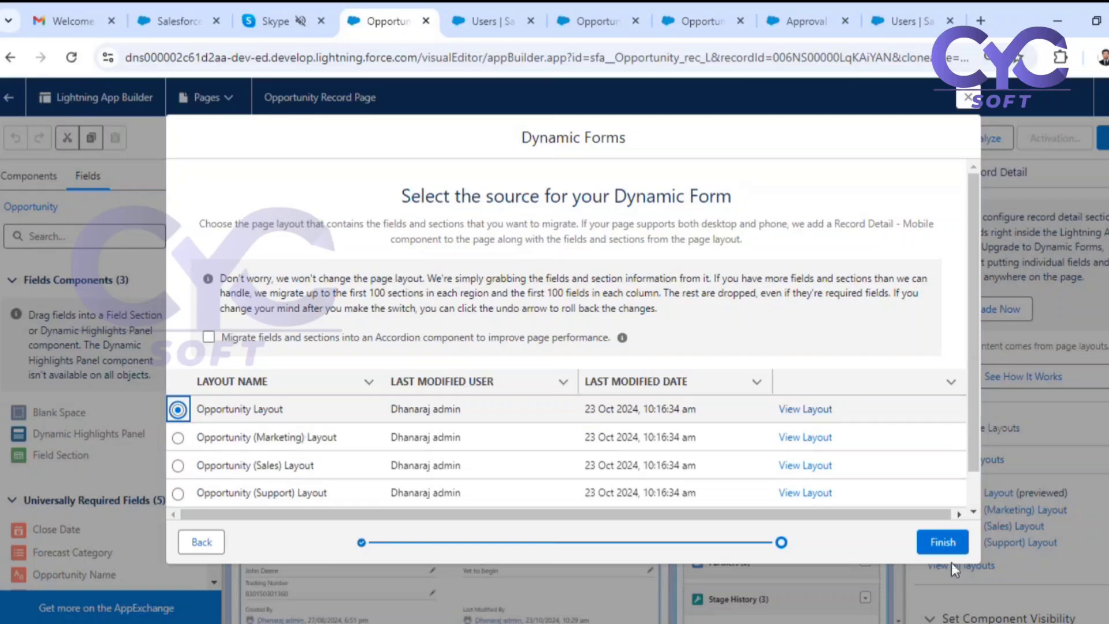
pyautogui.click(947, 544)
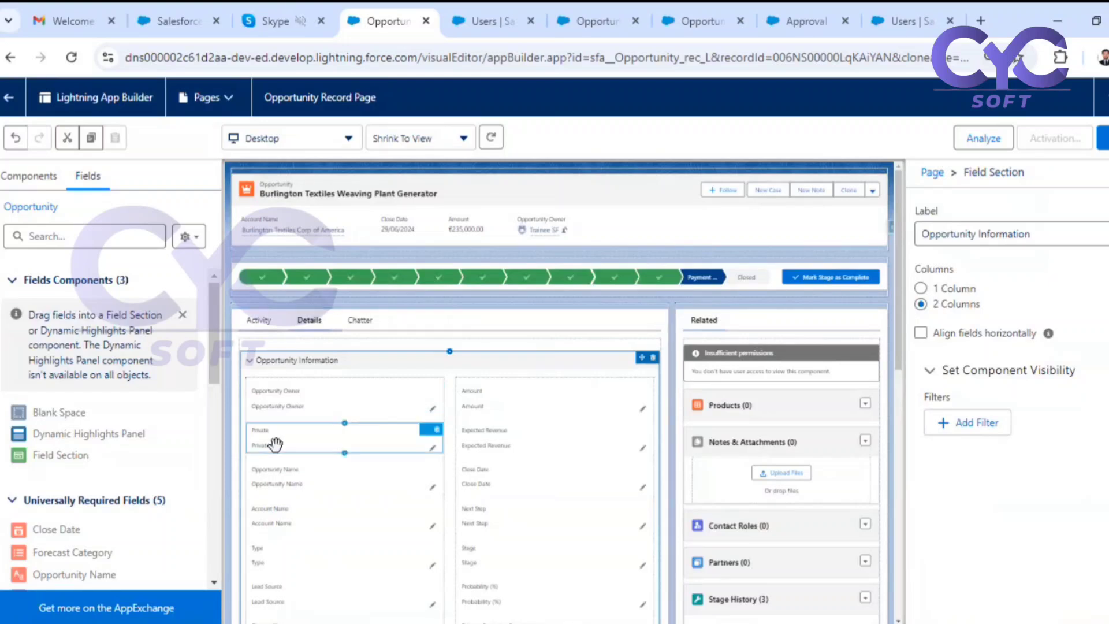
# Look over the migrated Opportunity Information fields and save the record page without the missing required field.
pyautogui.scroll(-2, 544, 473)
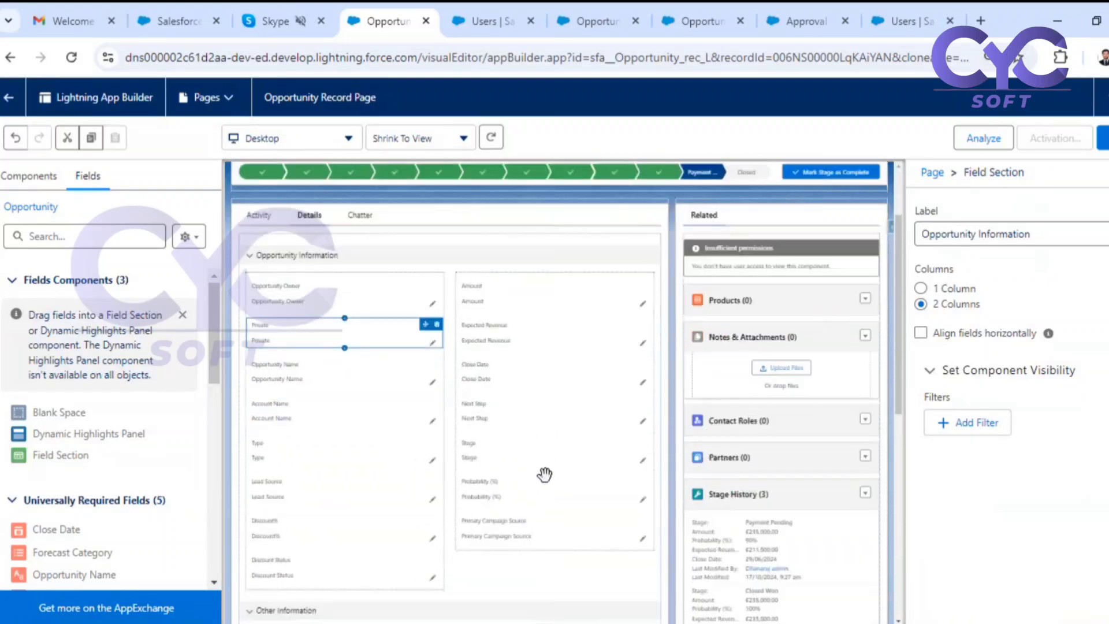
pyautogui.scroll(-1, 545, 473)
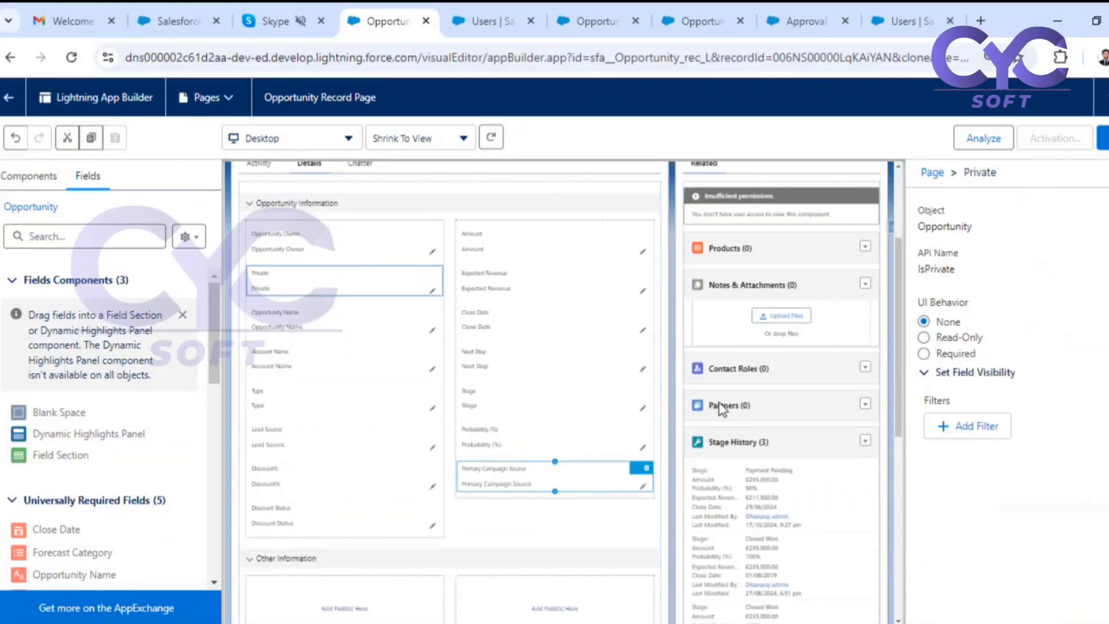
pyautogui.click(1103, 139)
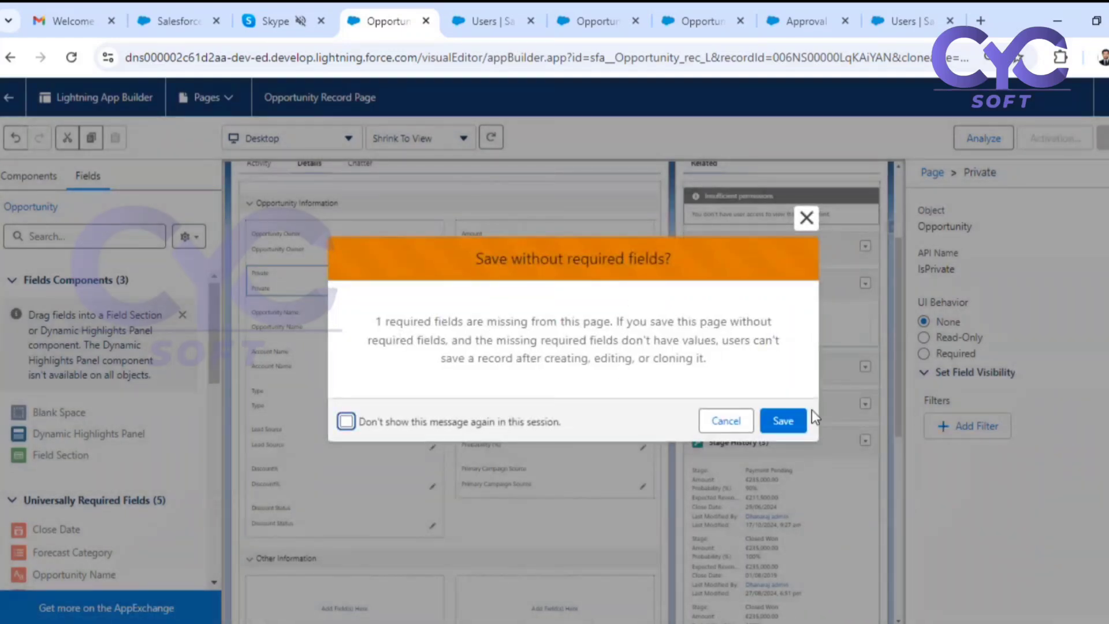
pyautogui.click(796, 421)
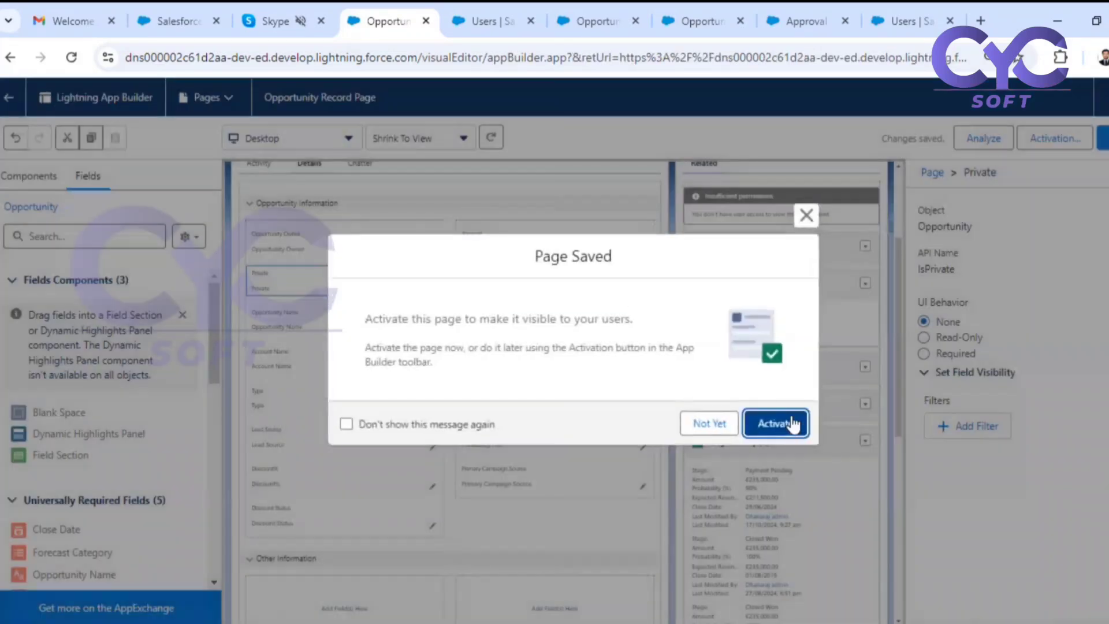
# Activate the Opportunity Record Page as the org default for the desktop form factor.
pyautogui.click(793, 422)
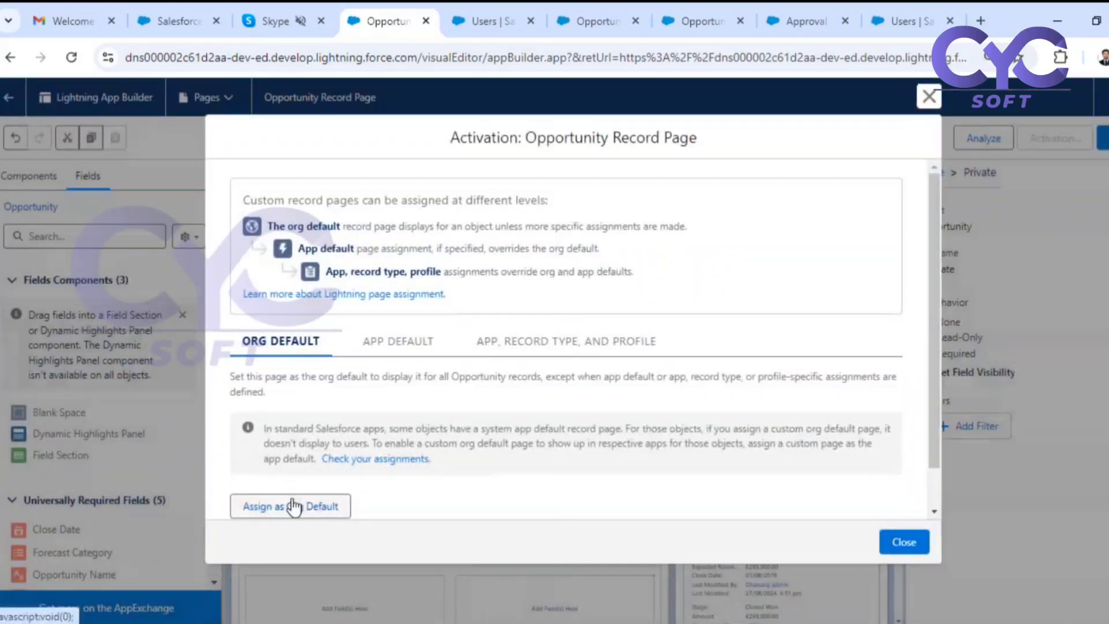
pyautogui.click(294, 506)
pyautogui.click(905, 486)
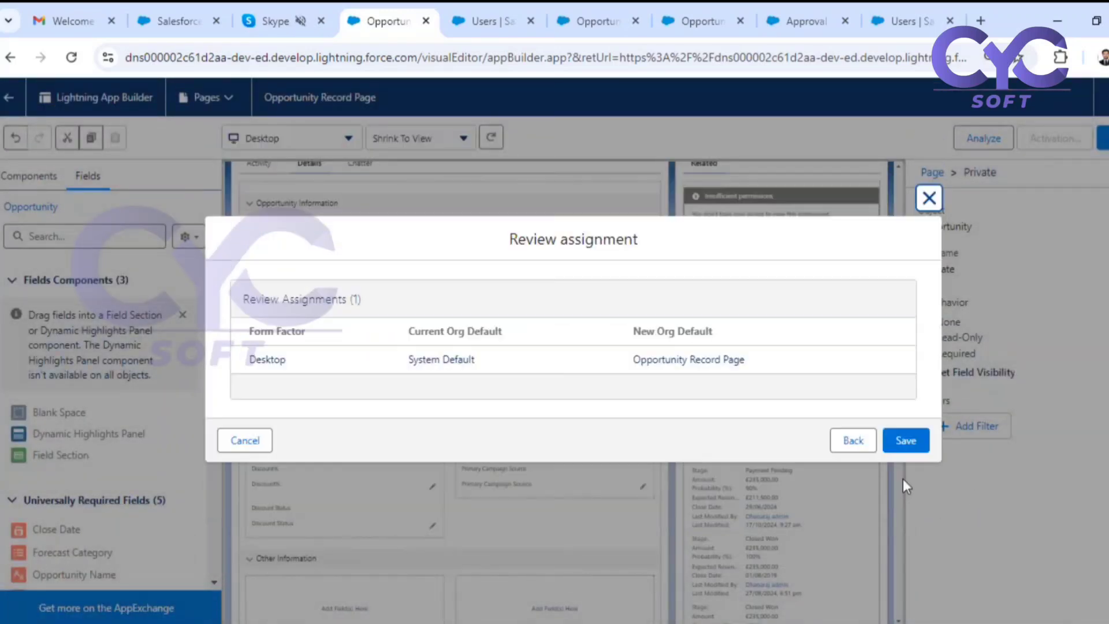
pyautogui.click(903, 443)
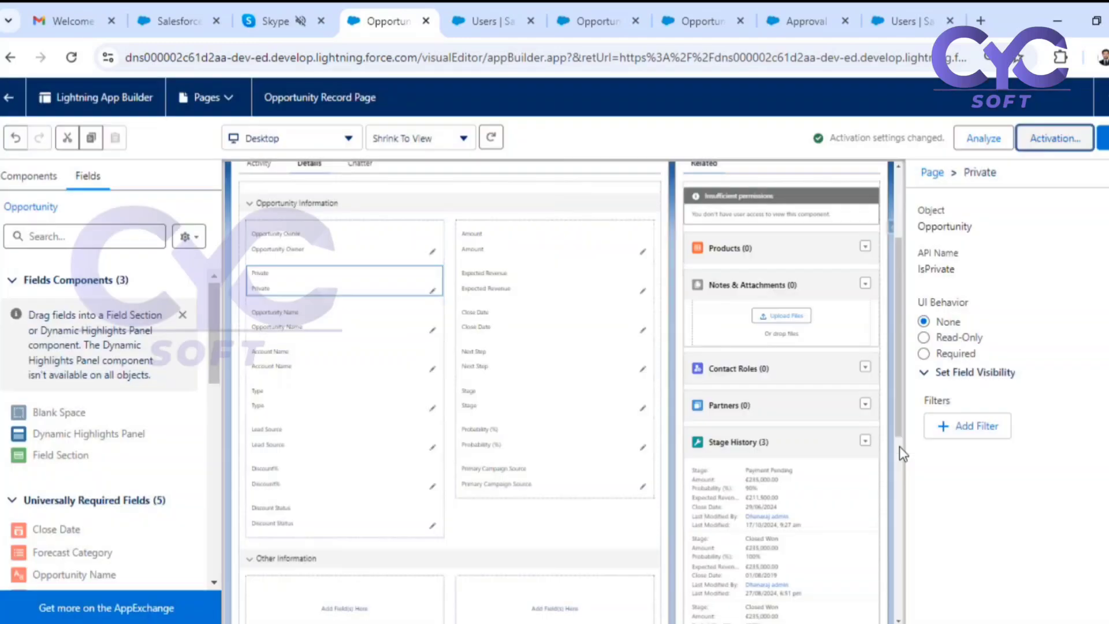
# Save the record page again and return to the details of the Burlington Textiles opportunity.
pyautogui.click(1104, 138)
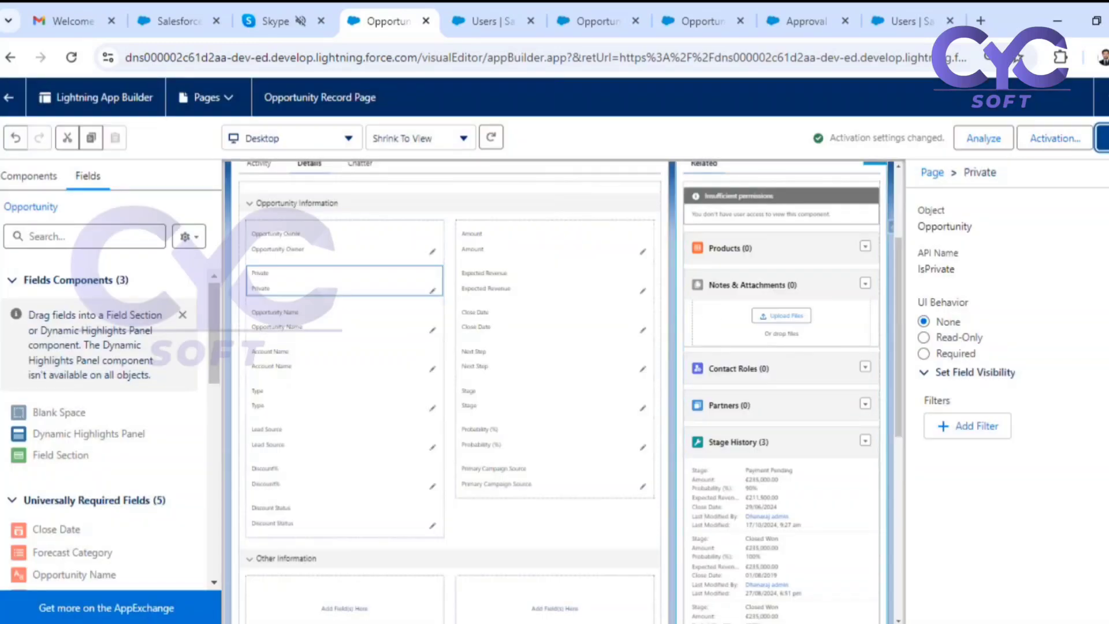
pyautogui.click(778, 422)
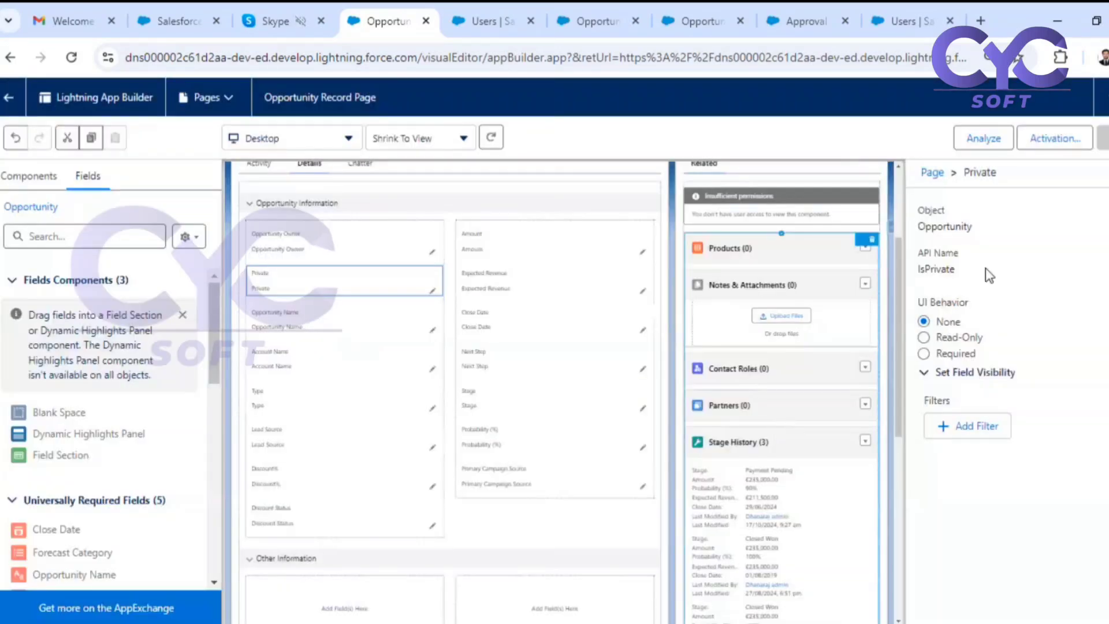
pyautogui.click(8, 97)
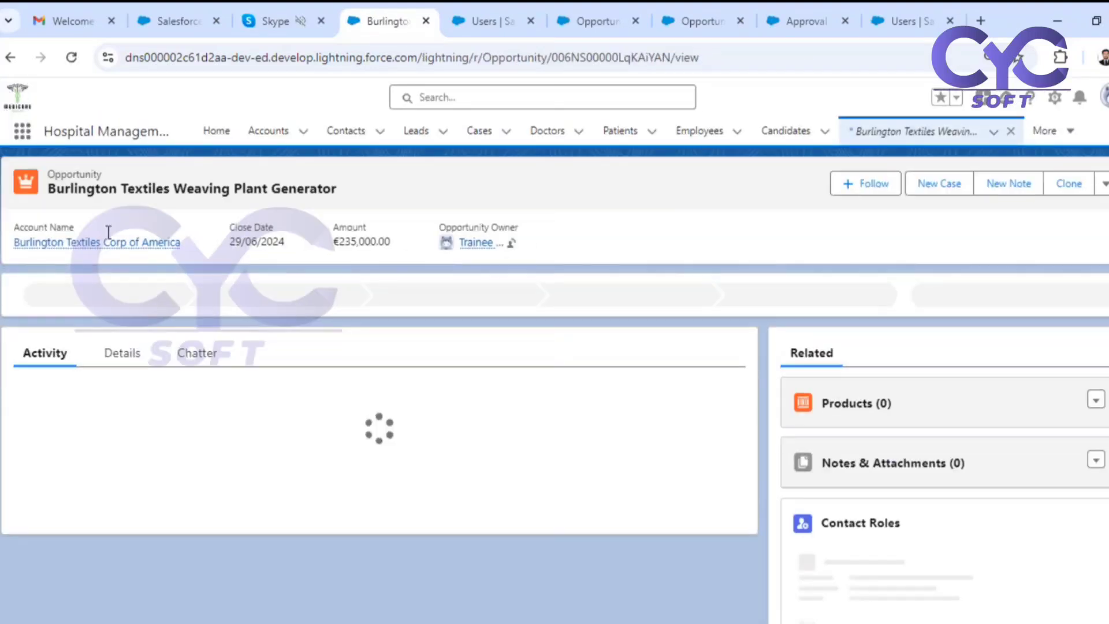
pyautogui.click(119, 354)
pyautogui.scroll(-10, 352, 386)
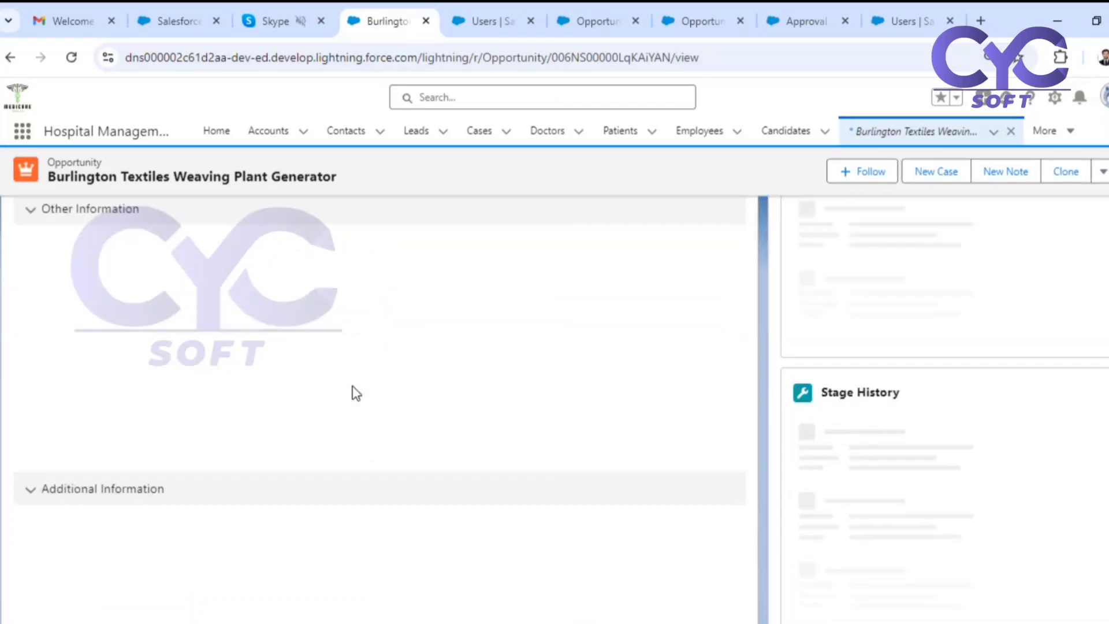
pyautogui.scroll(4, 354, 395)
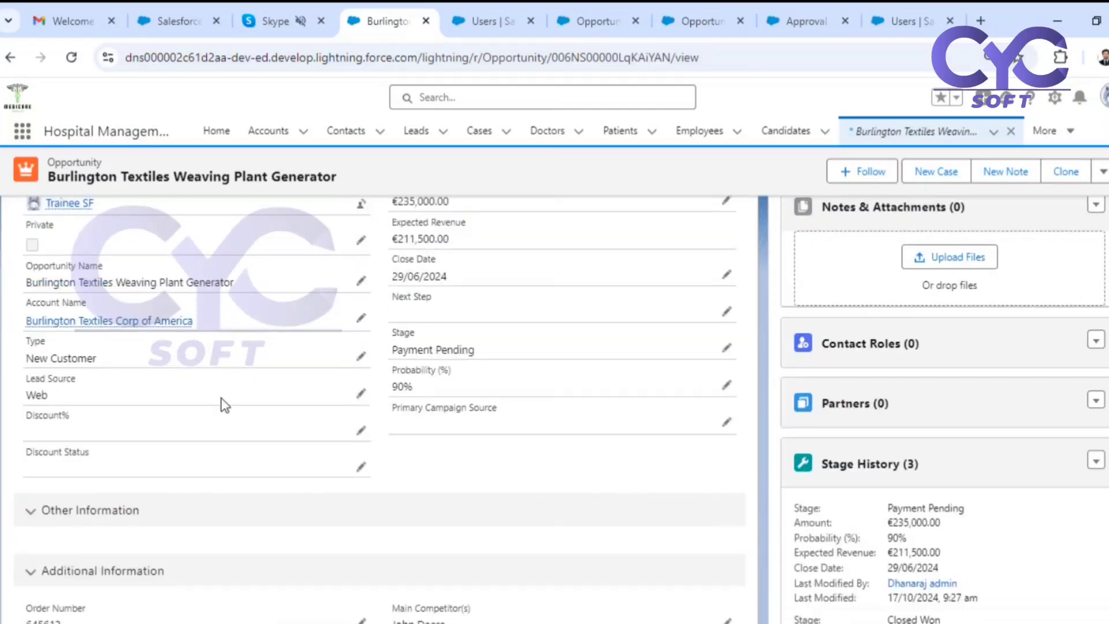
# Set the Burlington Textiles opportunity's Discount% to 6% and save the record.
pyautogui.click(362, 433)
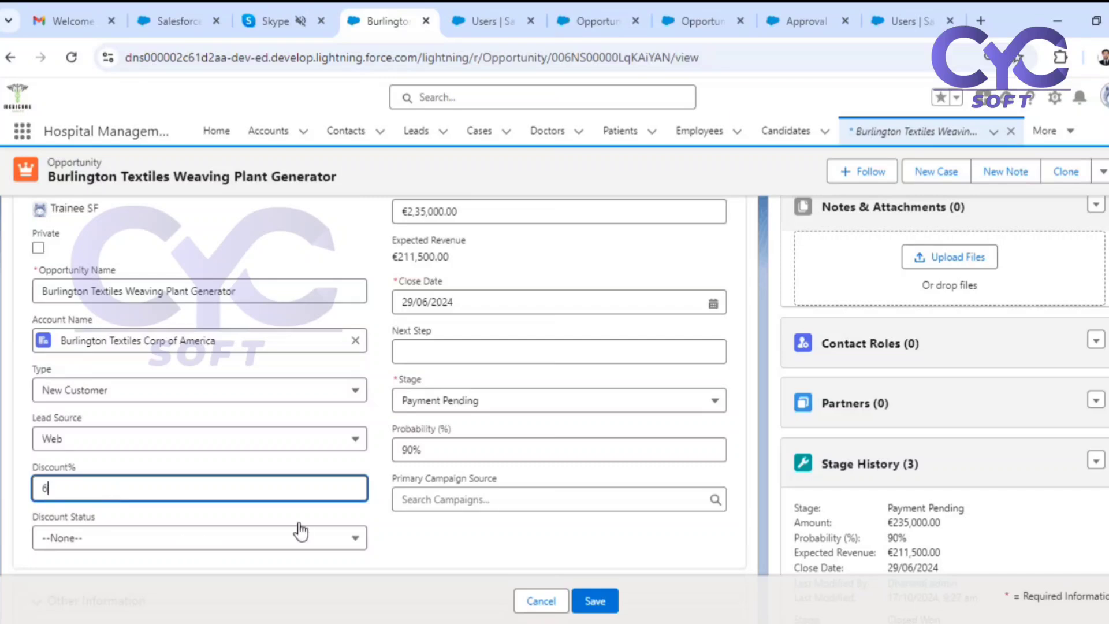
pyautogui.click(408, 537)
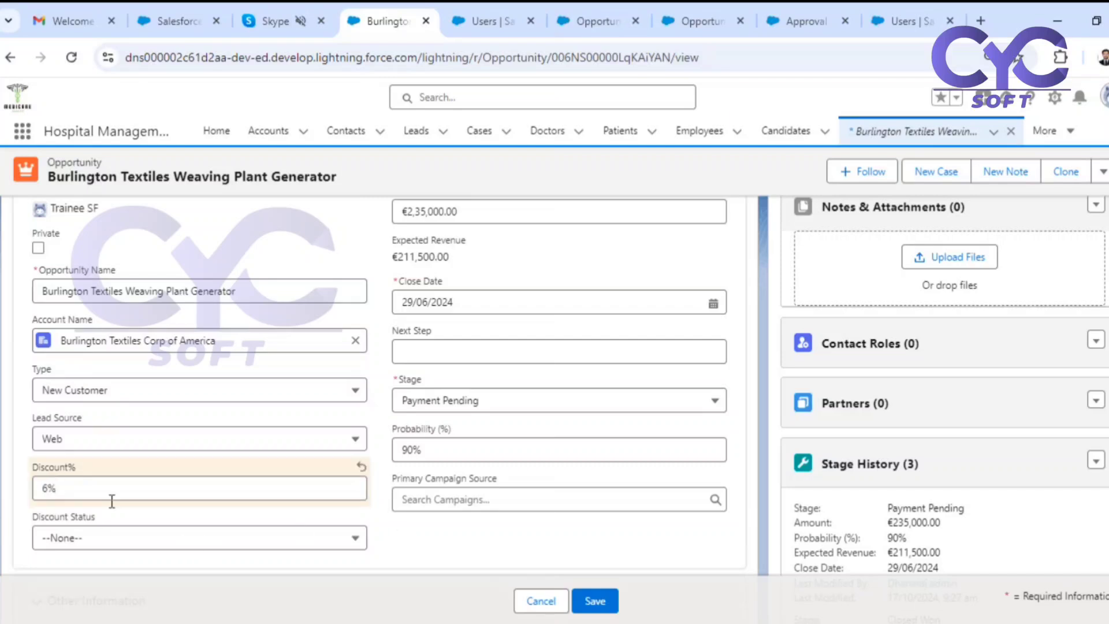
pyautogui.click(594, 601)
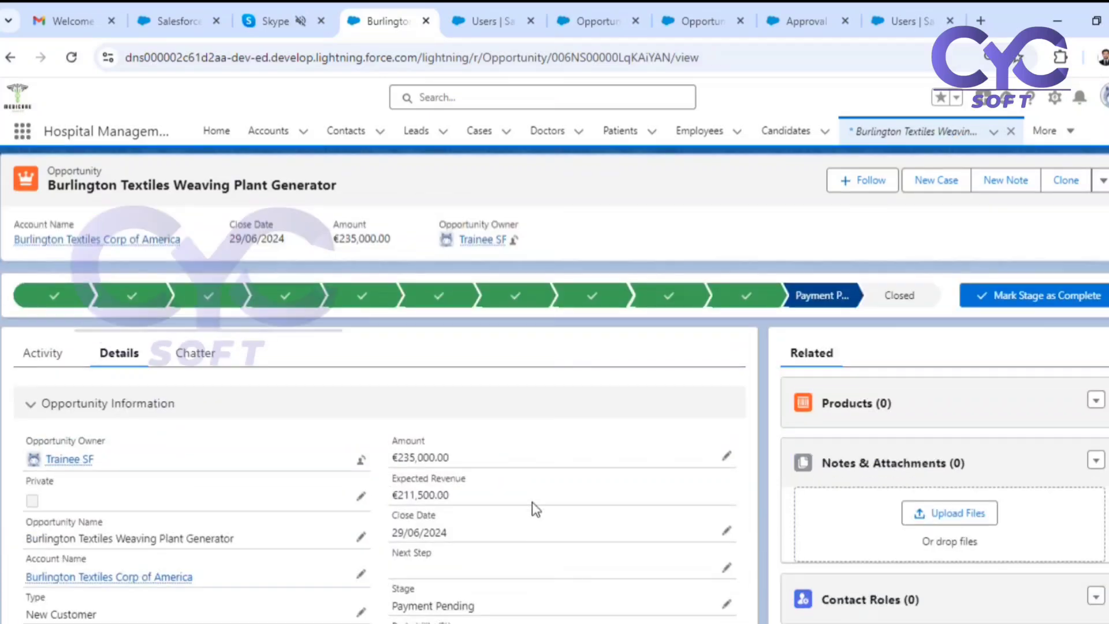
pyautogui.scroll(-2, 416, 491)
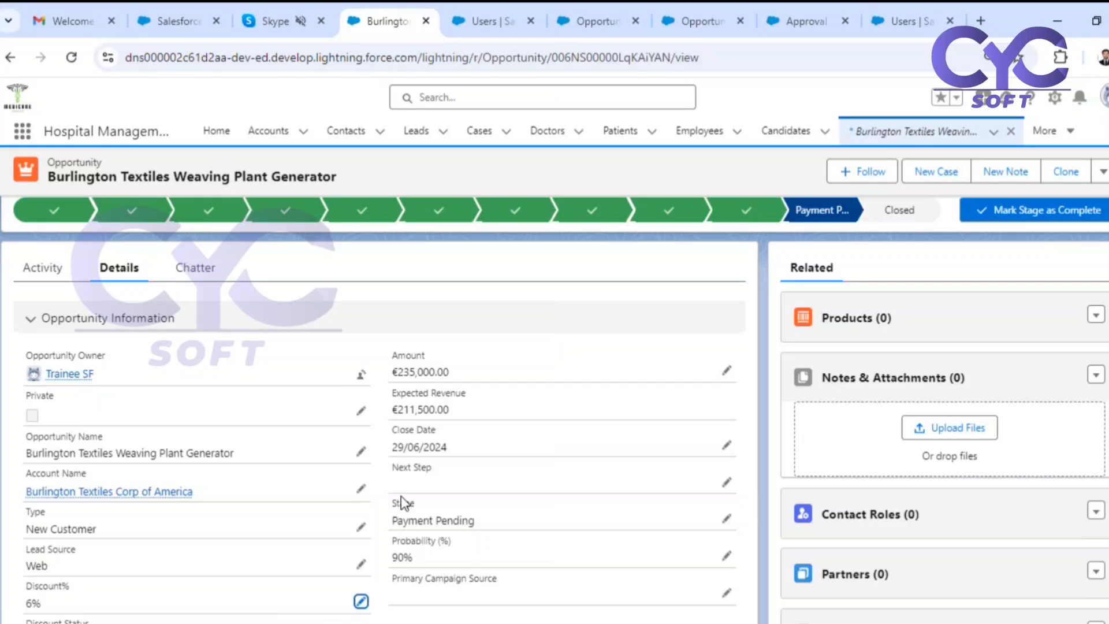
# Submit the Burlington Textiles opportunity for approval with the comment "Please approve".
pyautogui.click(1102, 178)
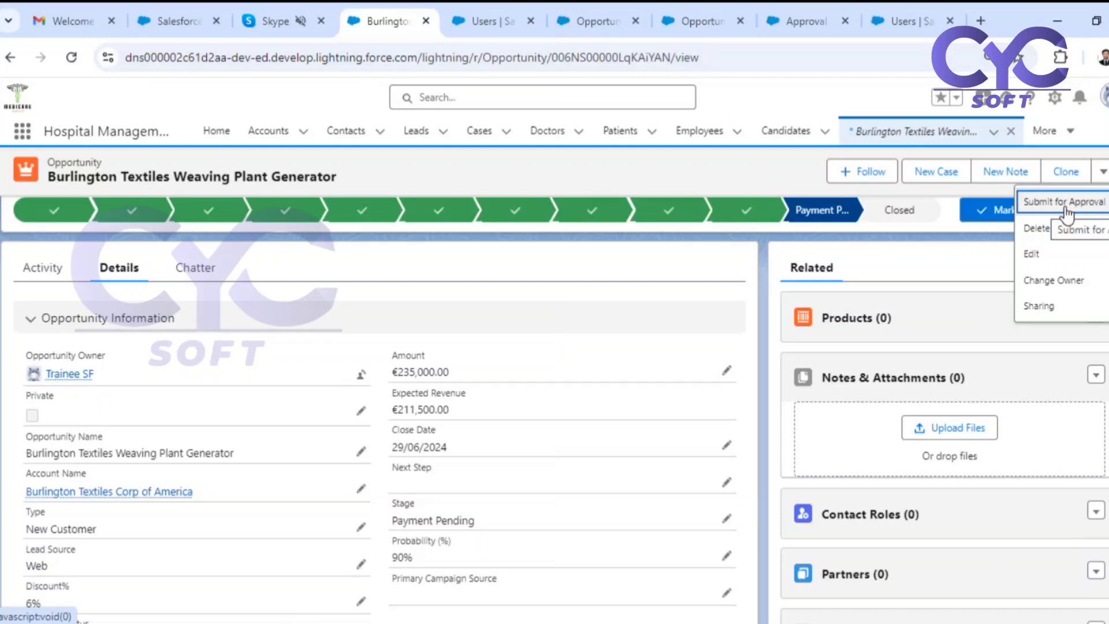
pyautogui.click(1065, 212)
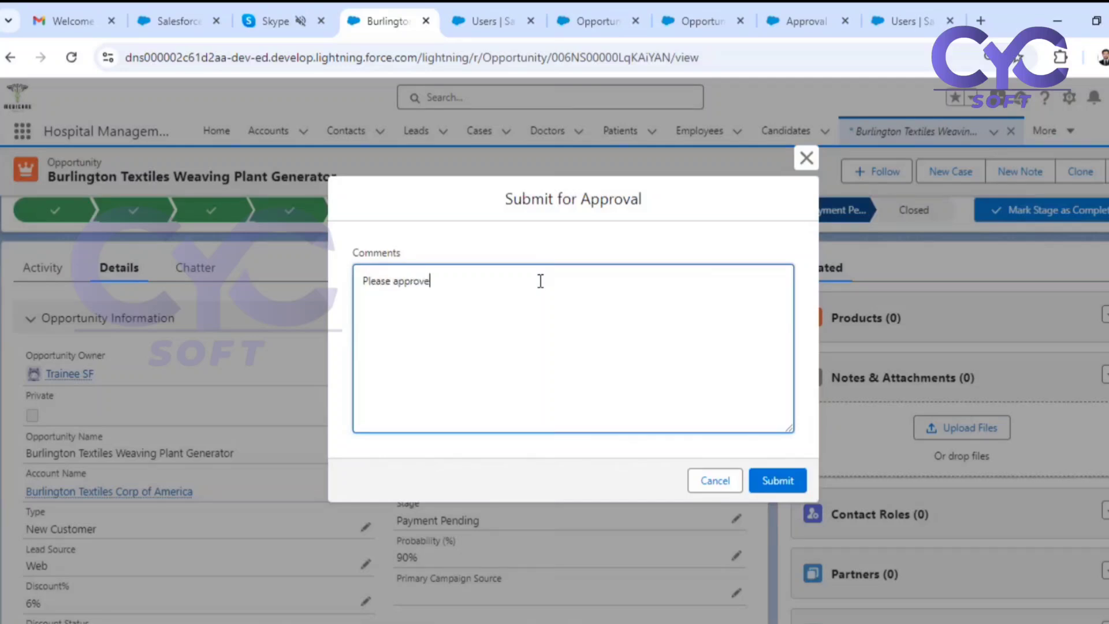
pyautogui.click(774, 484)
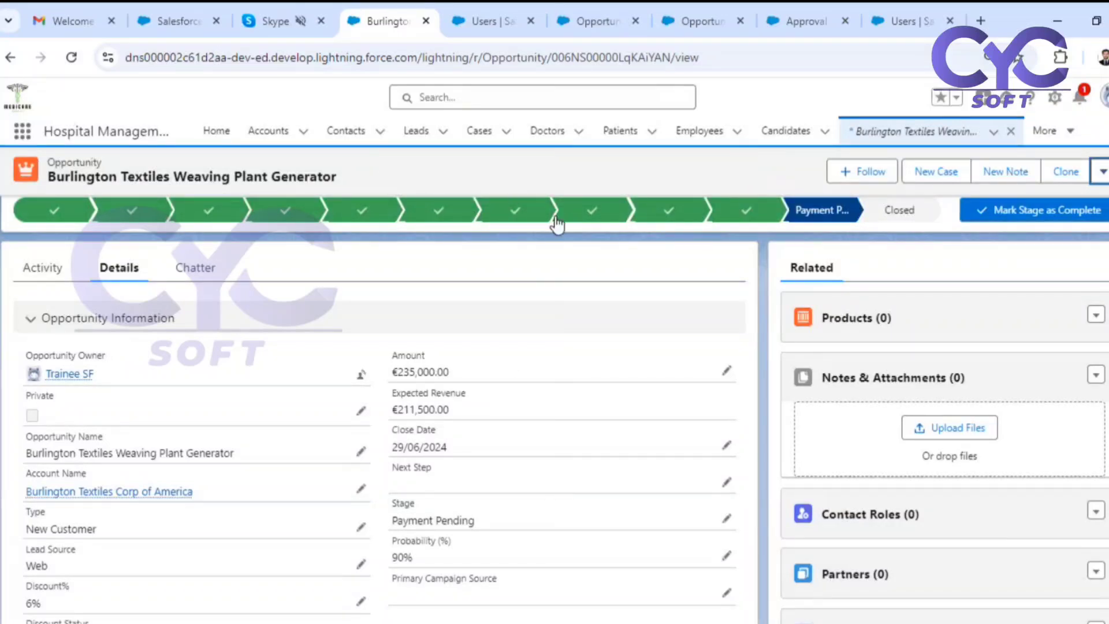
# Open the opportunity's full Approval History and check the status of the submitted request.
pyautogui.scroll(-12, 855, 372)
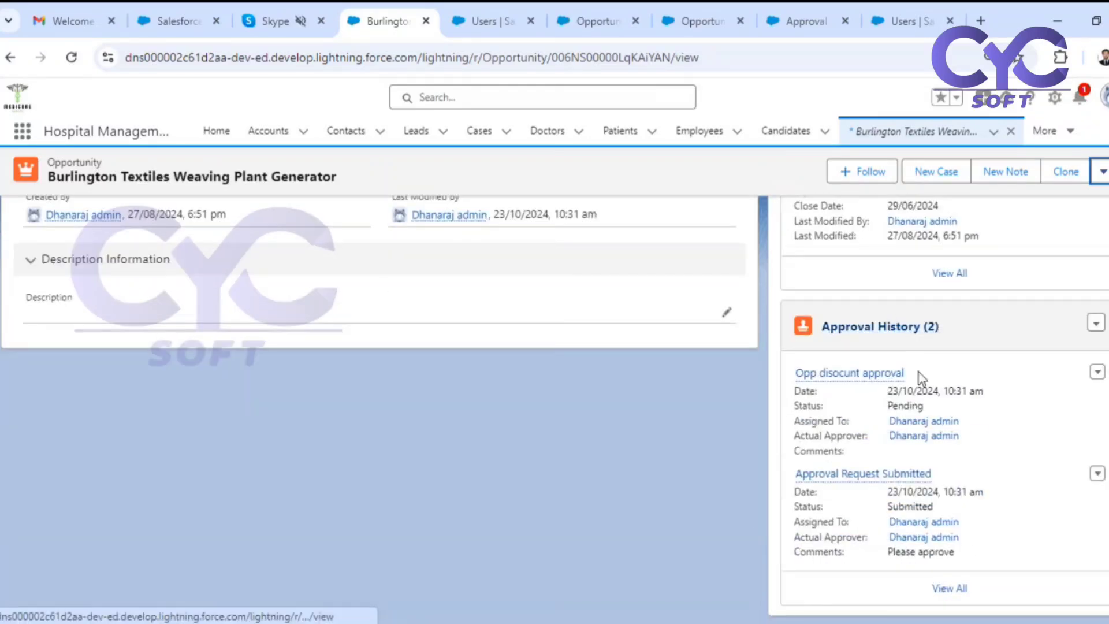
pyautogui.click(948, 588)
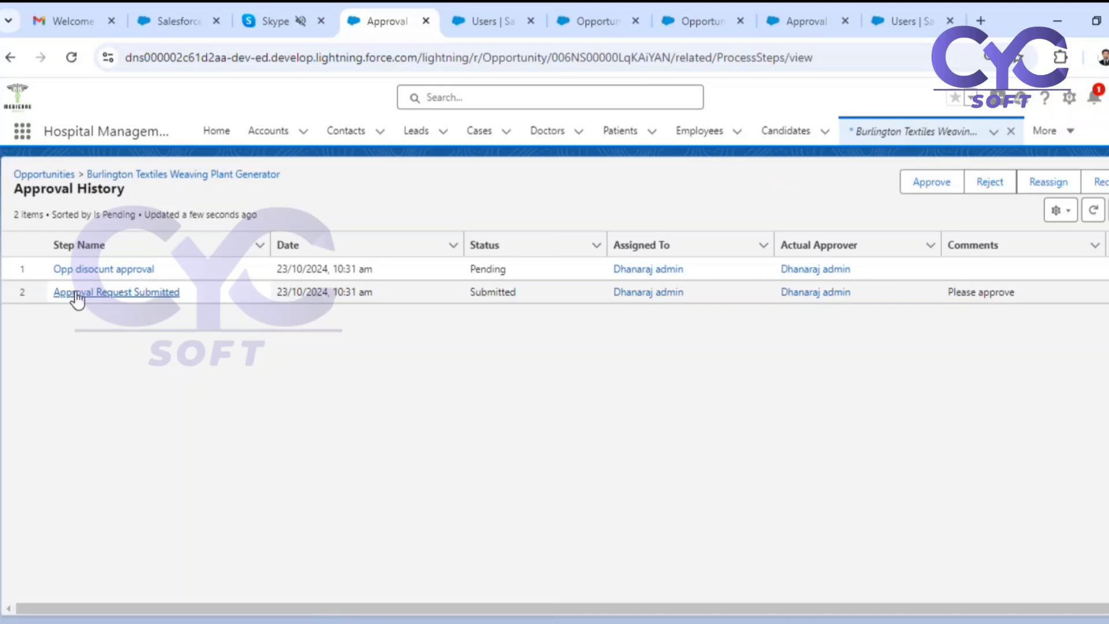
pyautogui.click(529, 301)
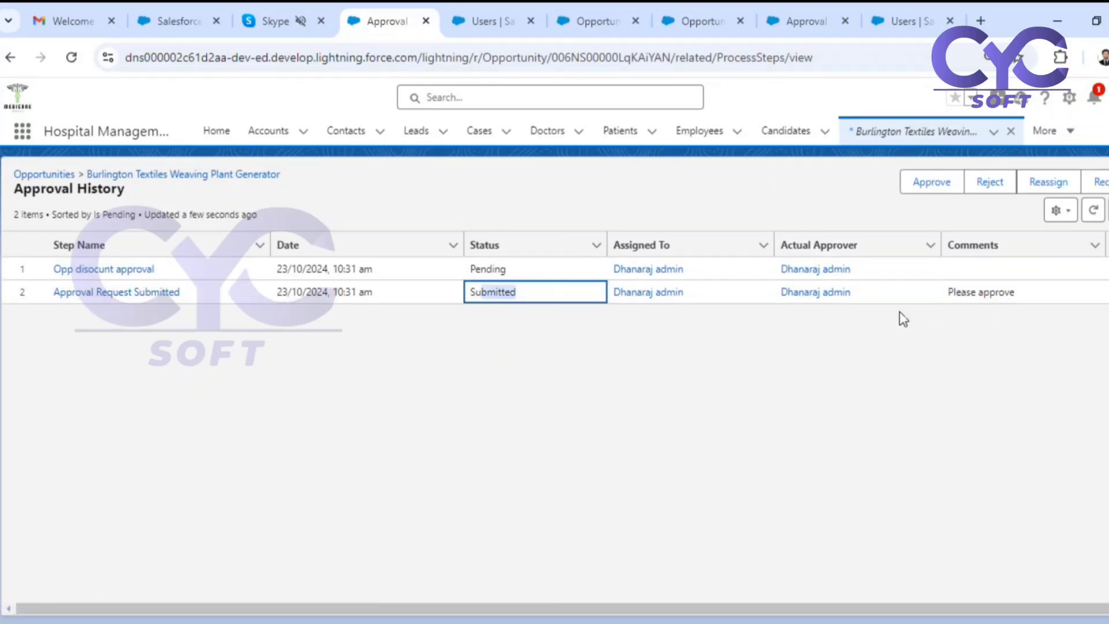
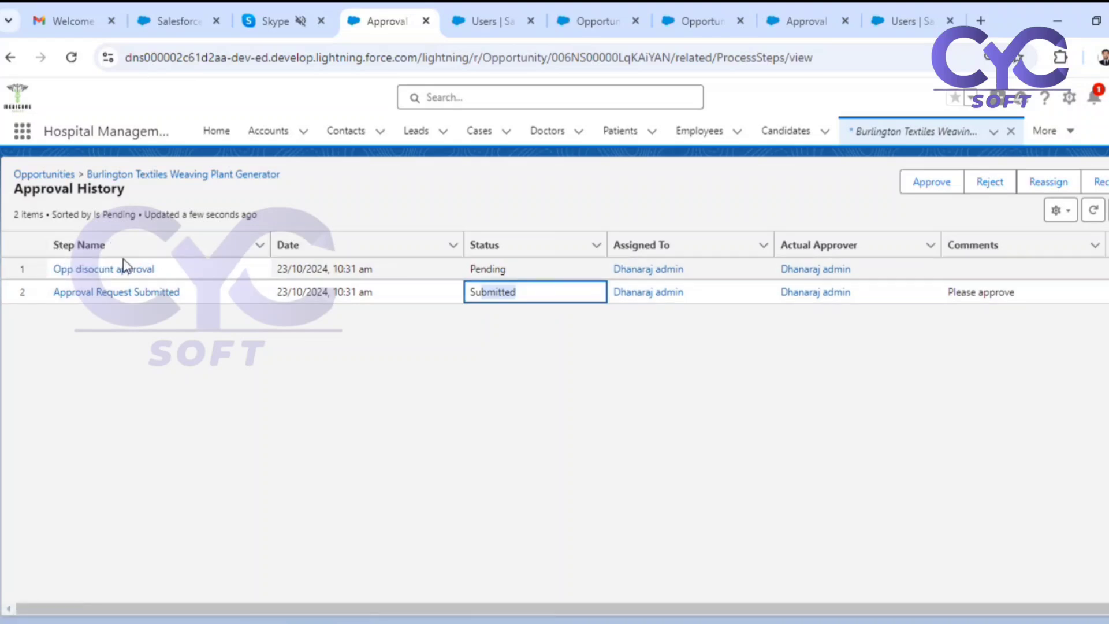
# Return to the Burlington Textiles opportunity's details and switch the org to Salesforce Classic.
pyautogui.click(173, 175)
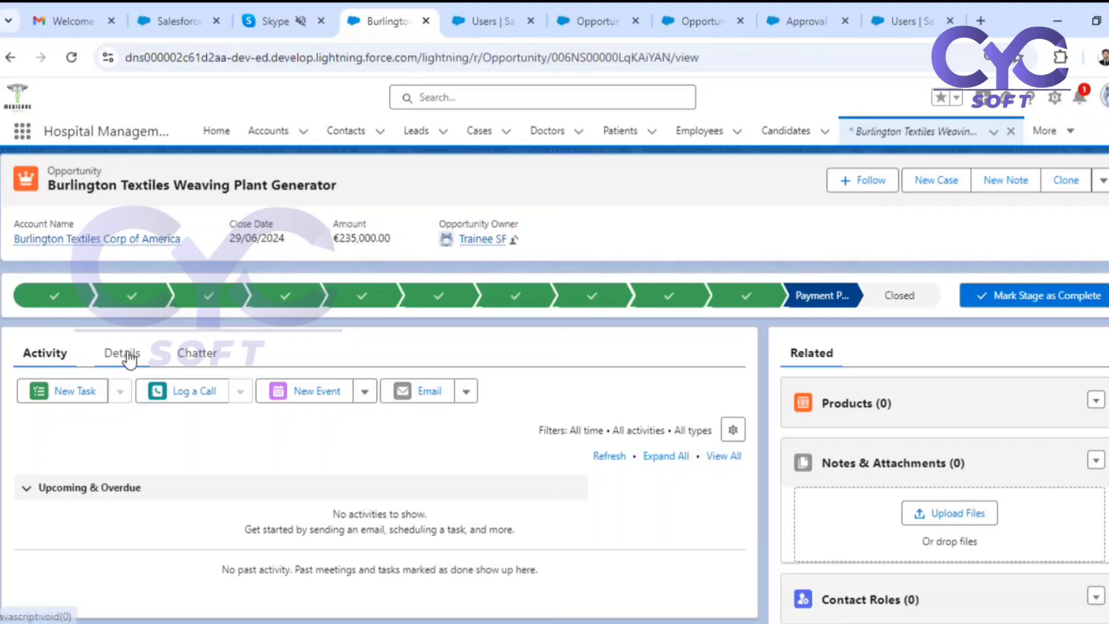
pyautogui.click(124, 354)
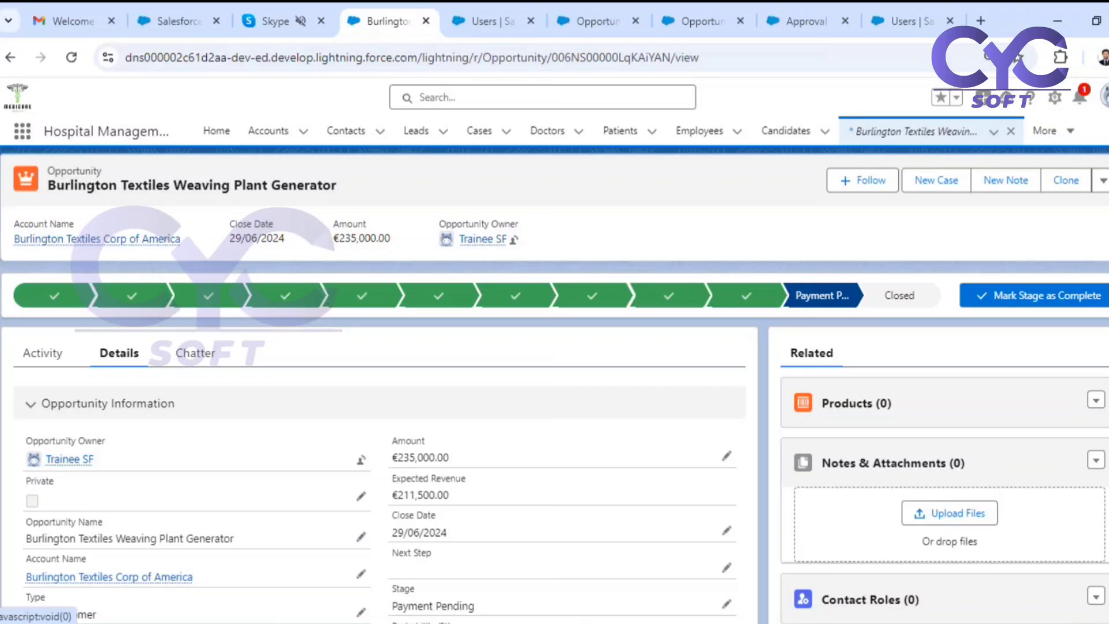
pyautogui.click(1054, 97)
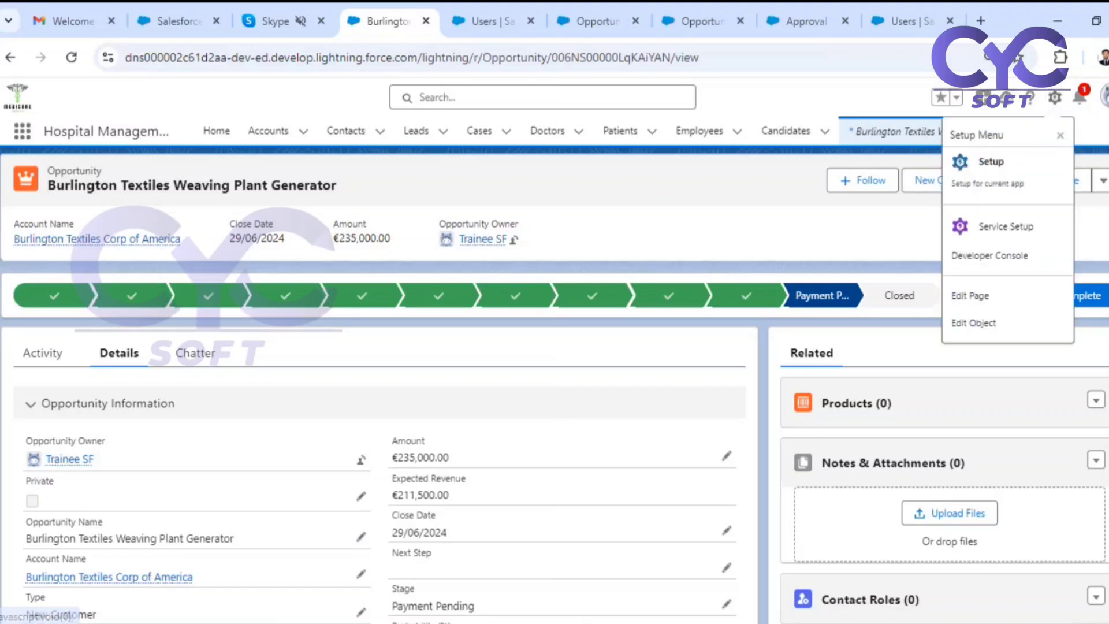
pyautogui.click(1104, 96)
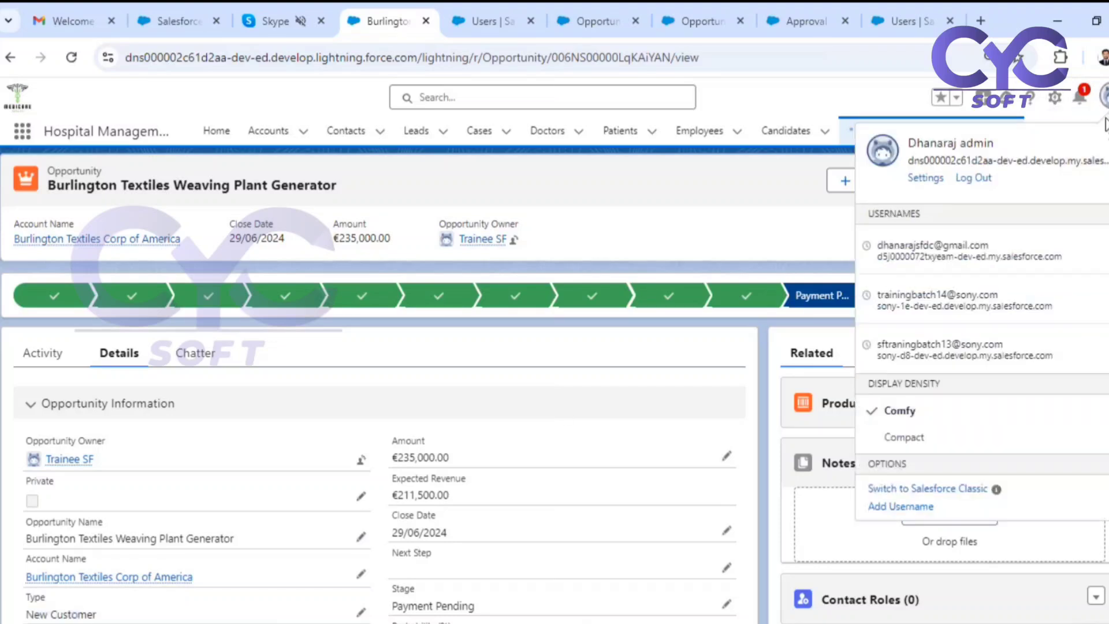
pyautogui.click(935, 491)
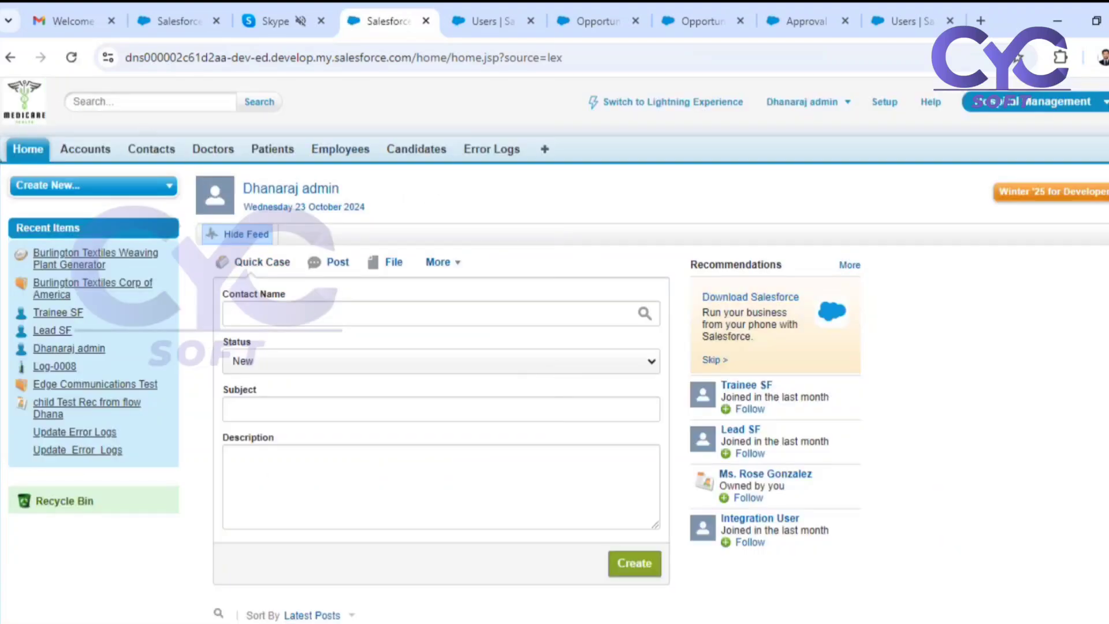
# Switch to the Sales app and open the Burlington Textiles Weaving Plant Generator opportunity's detail section.
pyautogui.click(1020, 111)
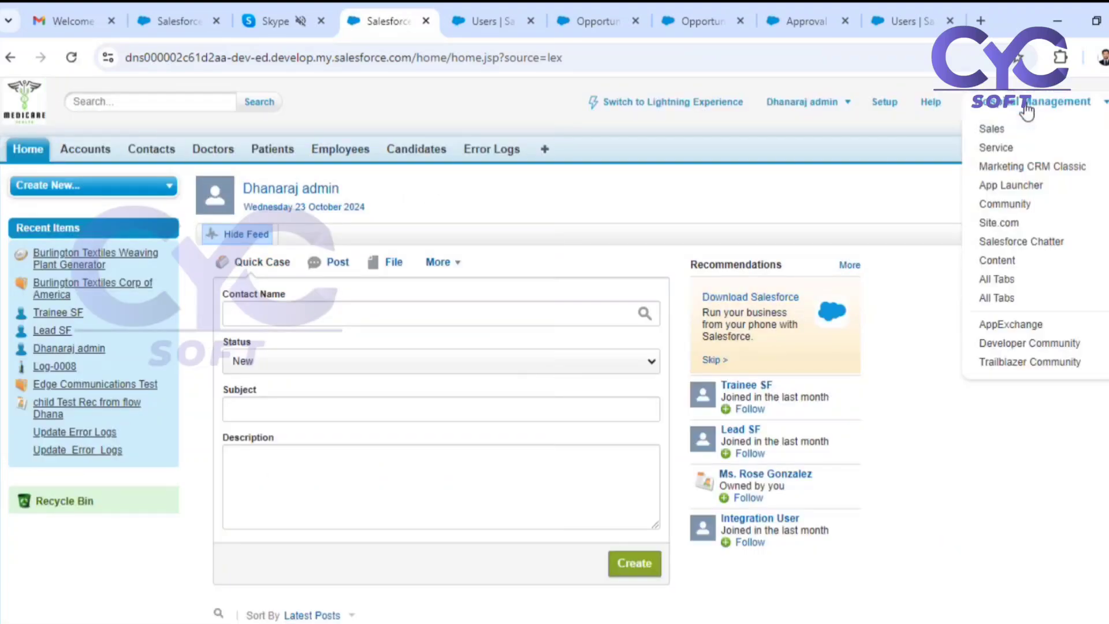
pyautogui.click(1013, 131)
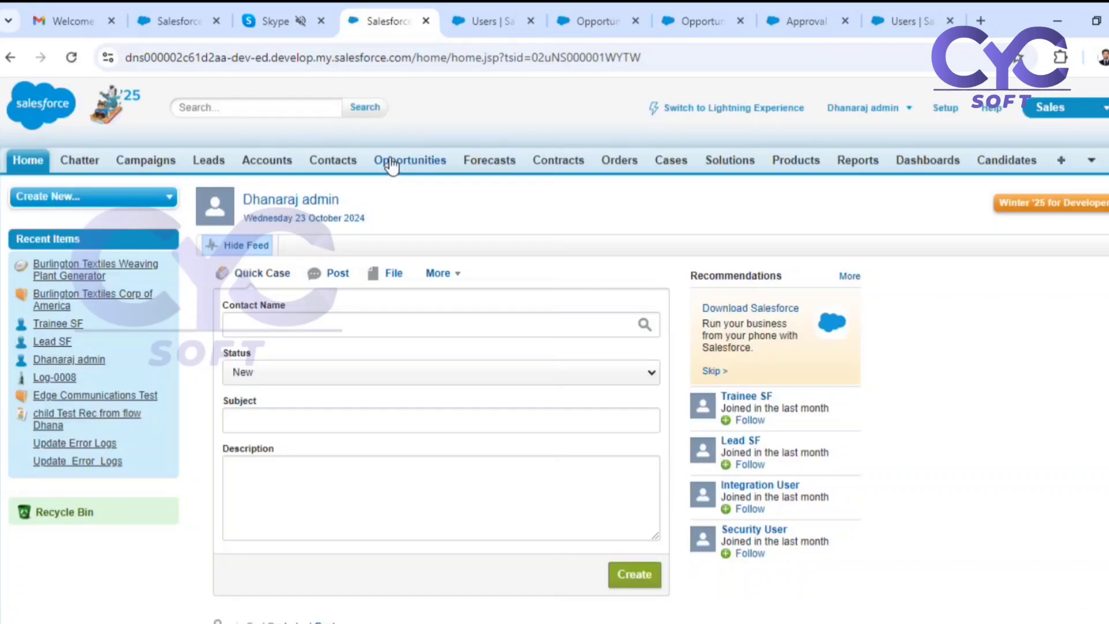
pyautogui.click(393, 164)
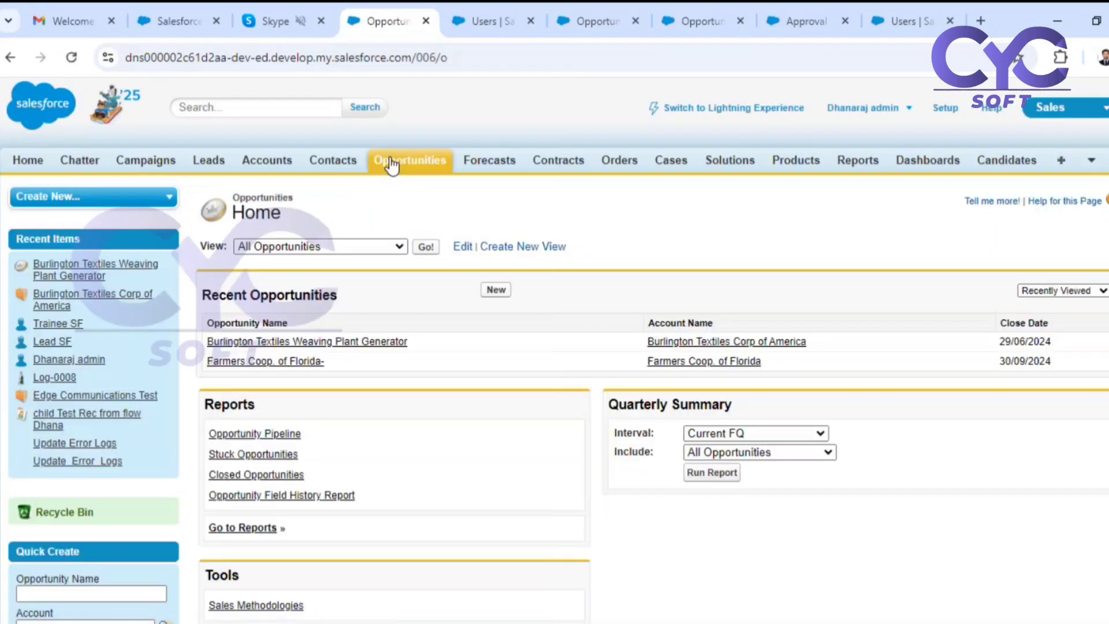
pyautogui.click(322, 343)
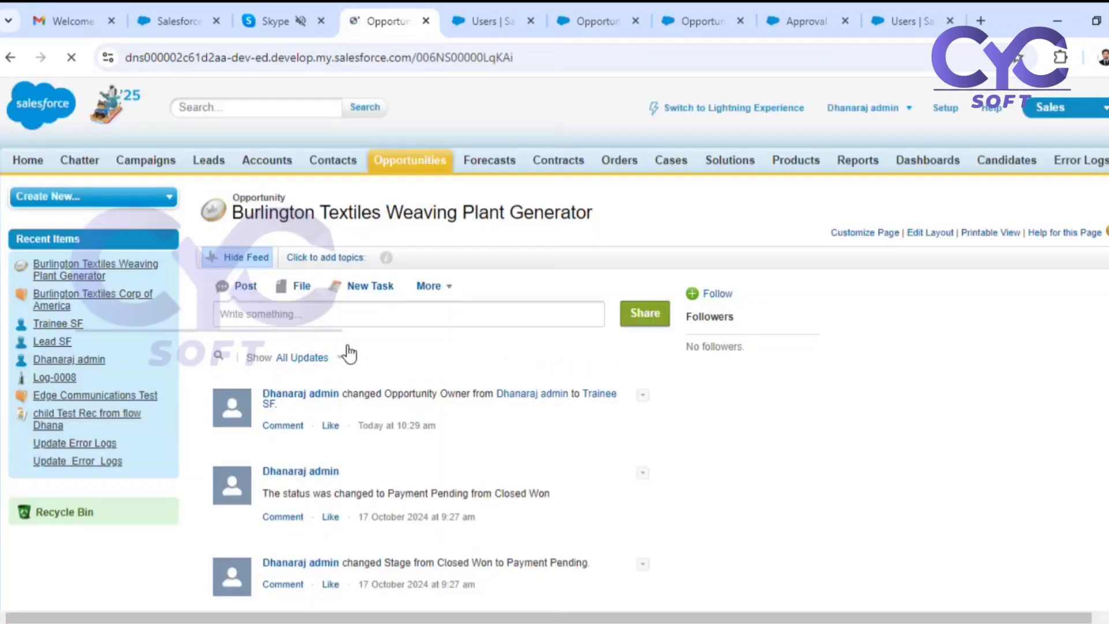
pyautogui.scroll(-5, 333, 414)
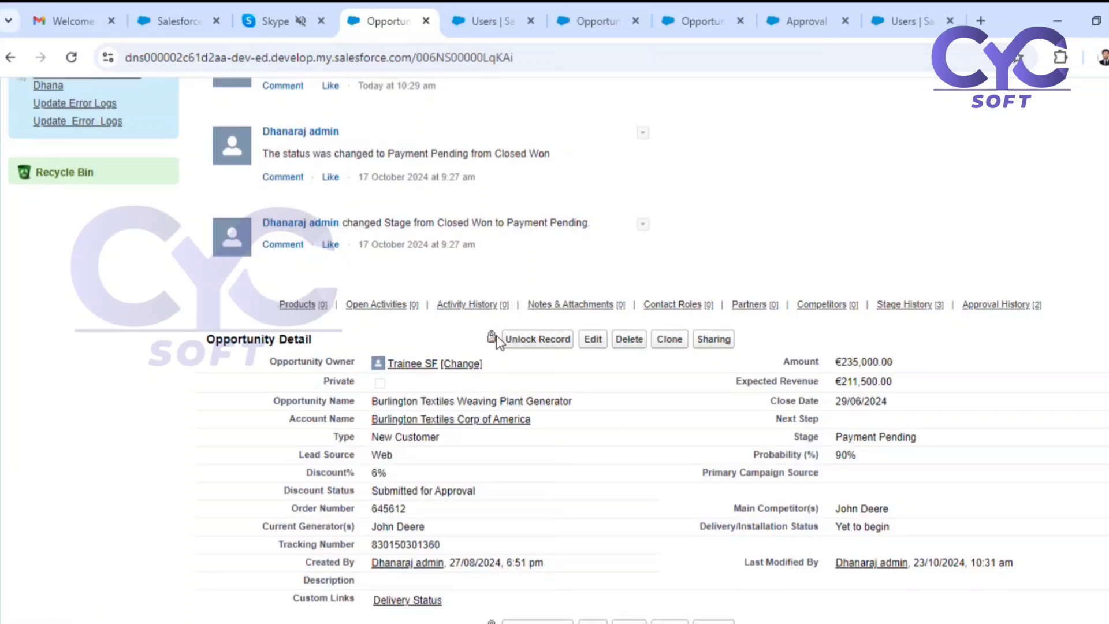
# Open the Farmers Coop. of Florida- opportunity and examine the actions available on its detail section.
pyautogui.scroll(5, 459, 293)
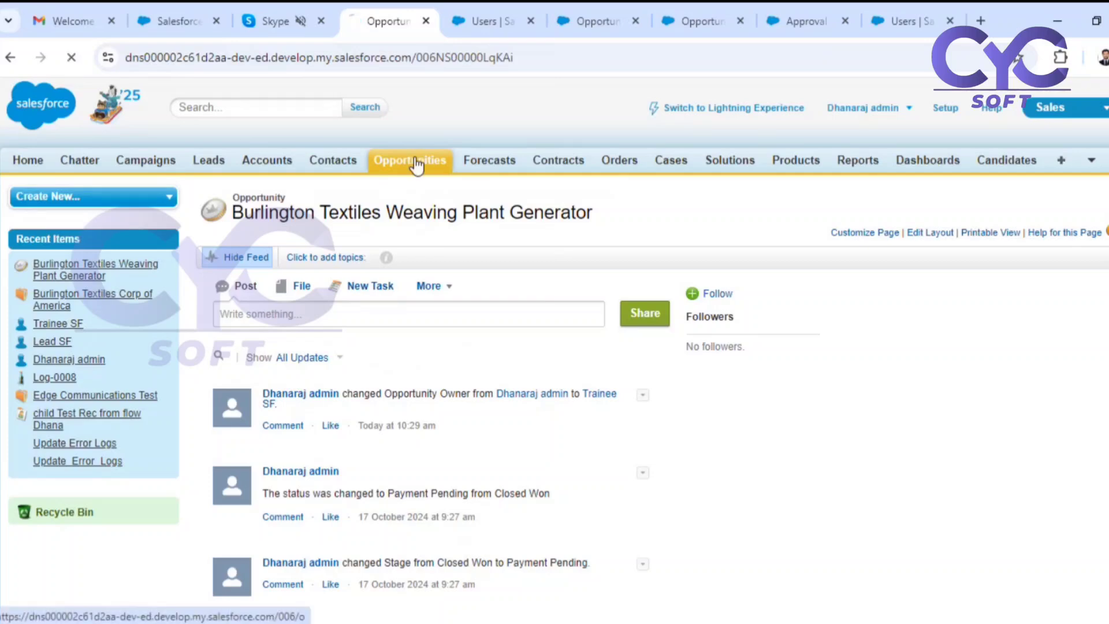
pyautogui.click(411, 160)
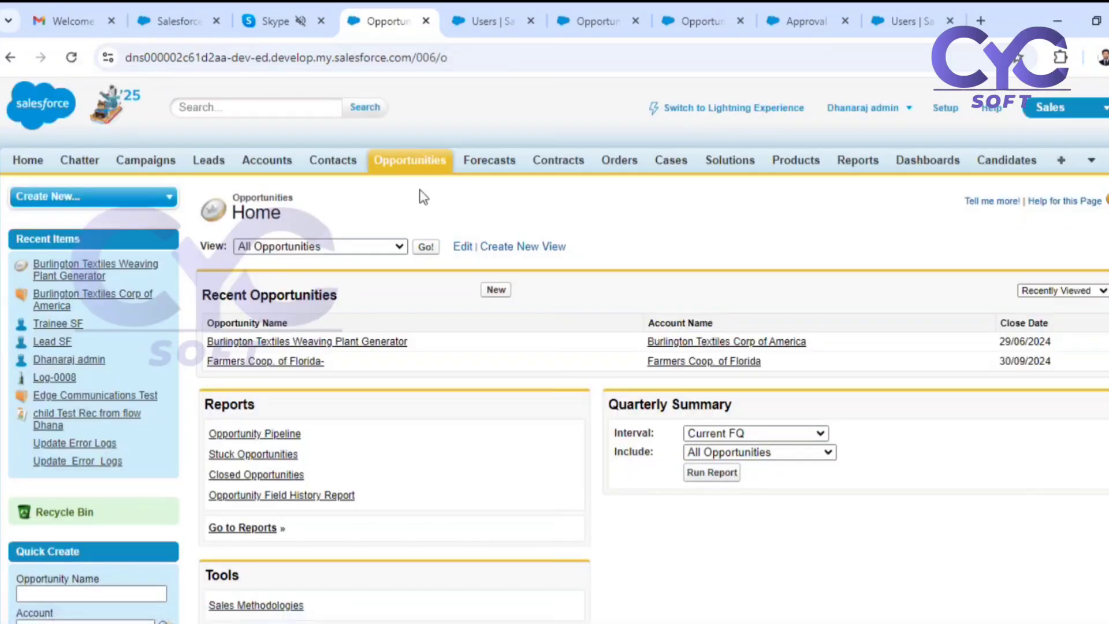
pyautogui.click(255, 361)
pyautogui.scroll(-2, 452, 432)
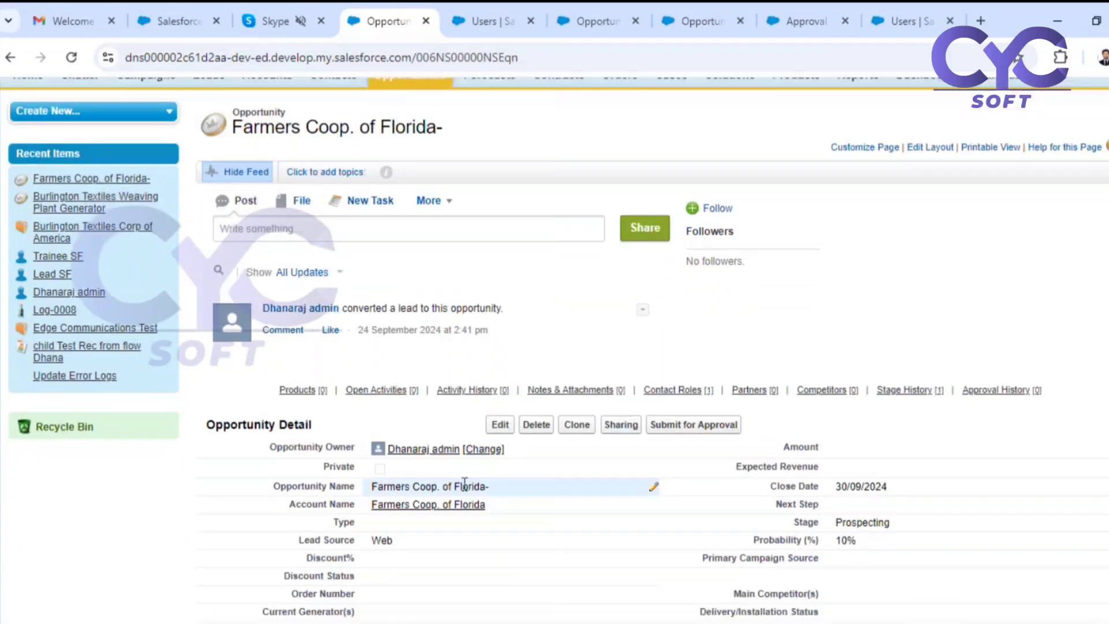
pyautogui.scroll(2, 471, 432)
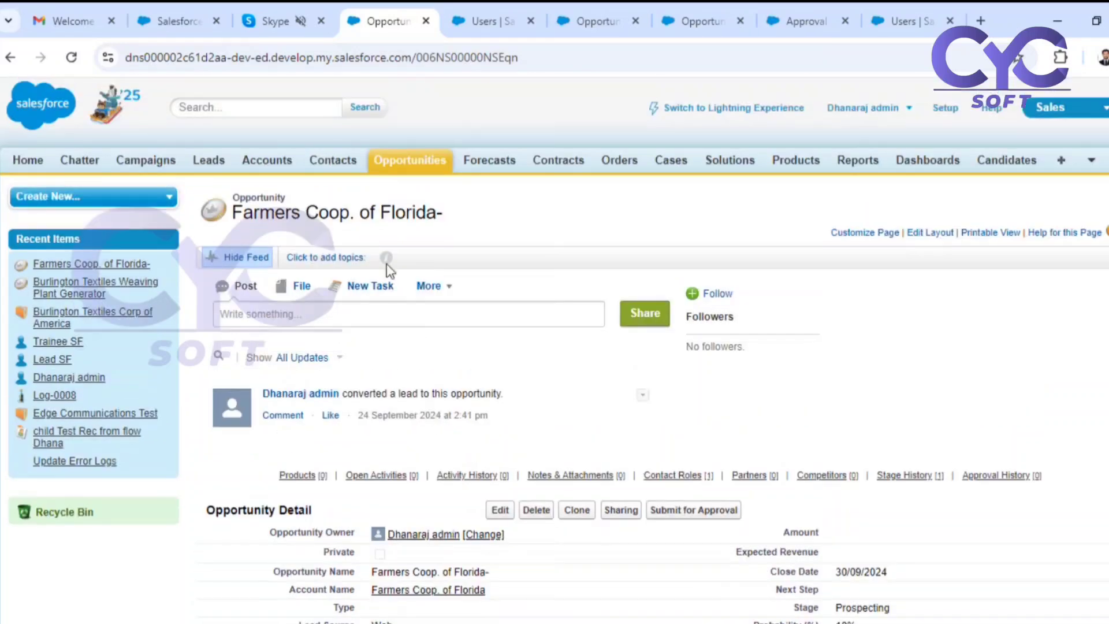
# Reopen the Burlington Textiles Weaving Plant Generator opportunity and check its record lock and discount status.
pyautogui.click(403, 169)
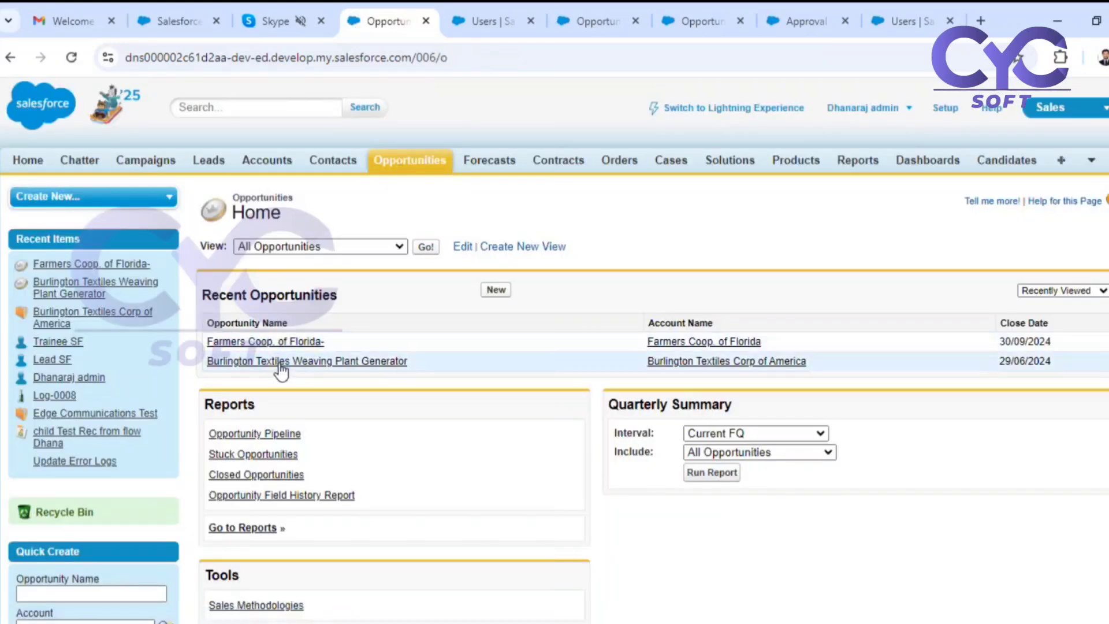
pyautogui.click(280, 362)
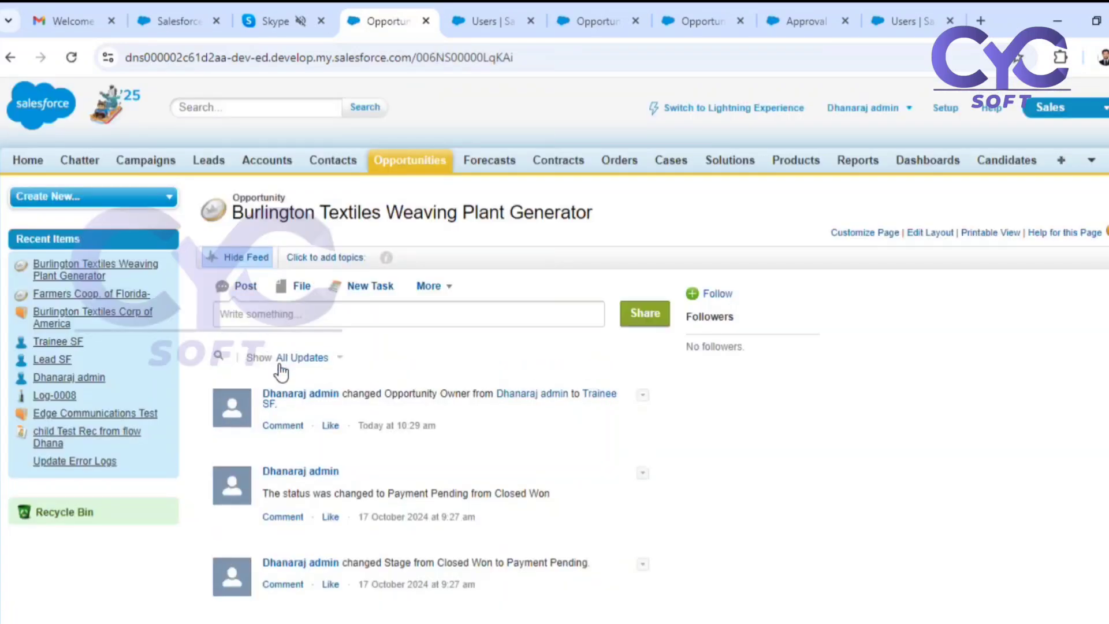
pyautogui.scroll(-7, 871, 395)
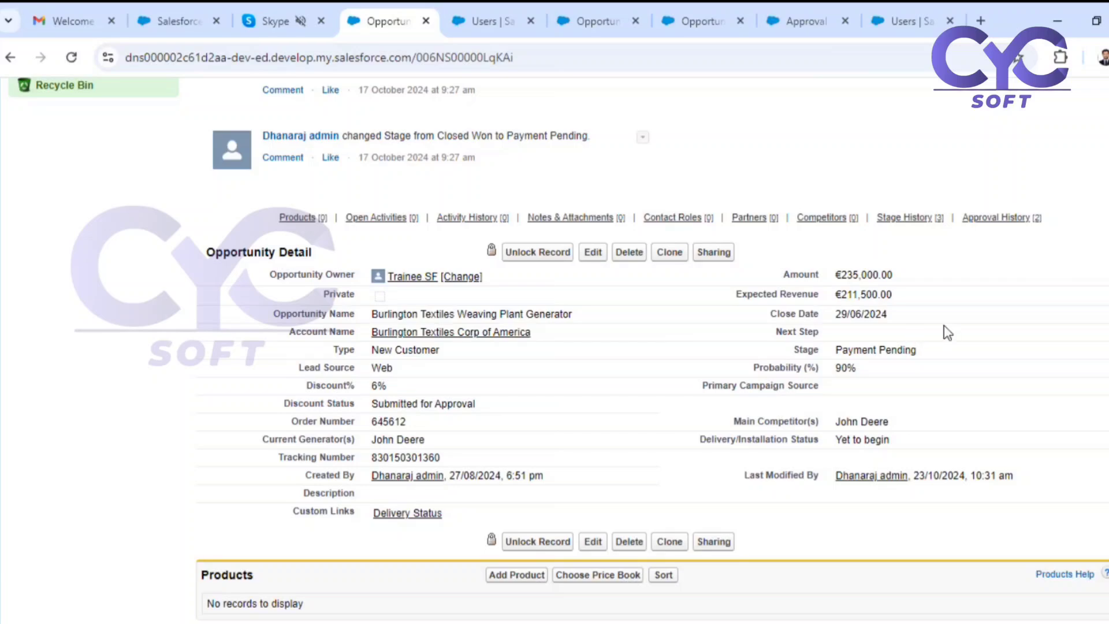
# View the linked Burlington Textiles Corp of America account and return to the opportunity.
pyautogui.click(415, 333)
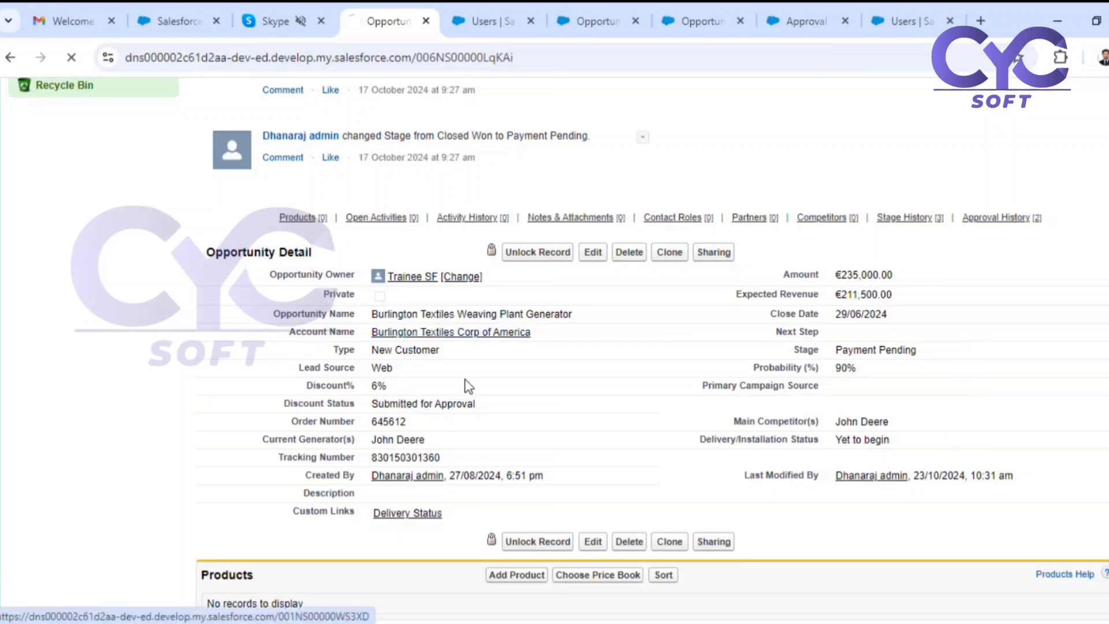
pyautogui.scroll(-5, 564, 378)
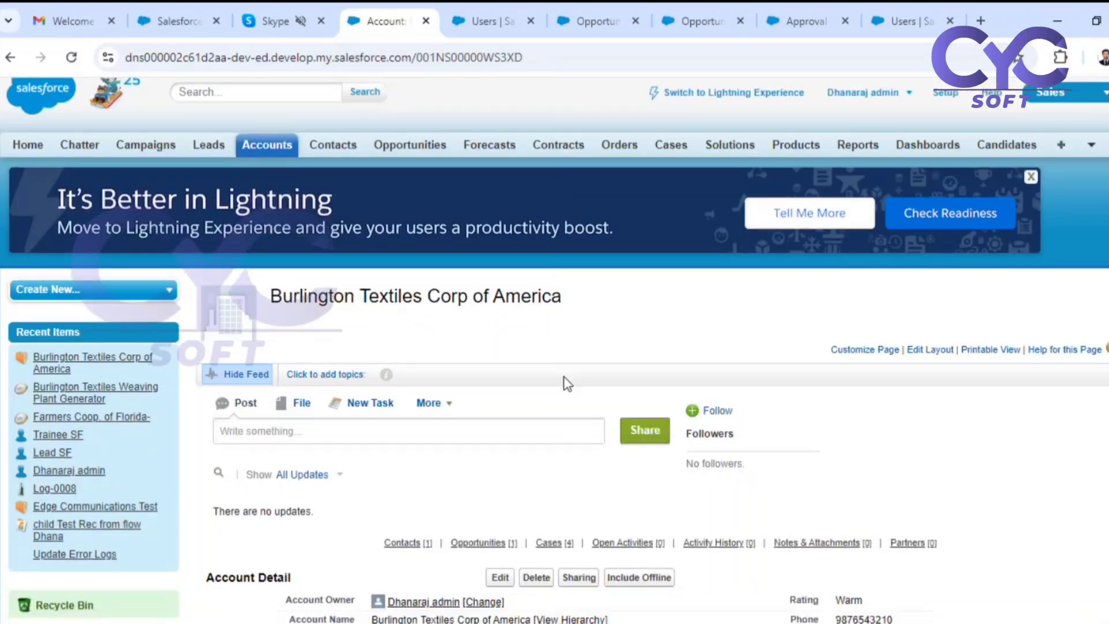
pyautogui.click(11, 57)
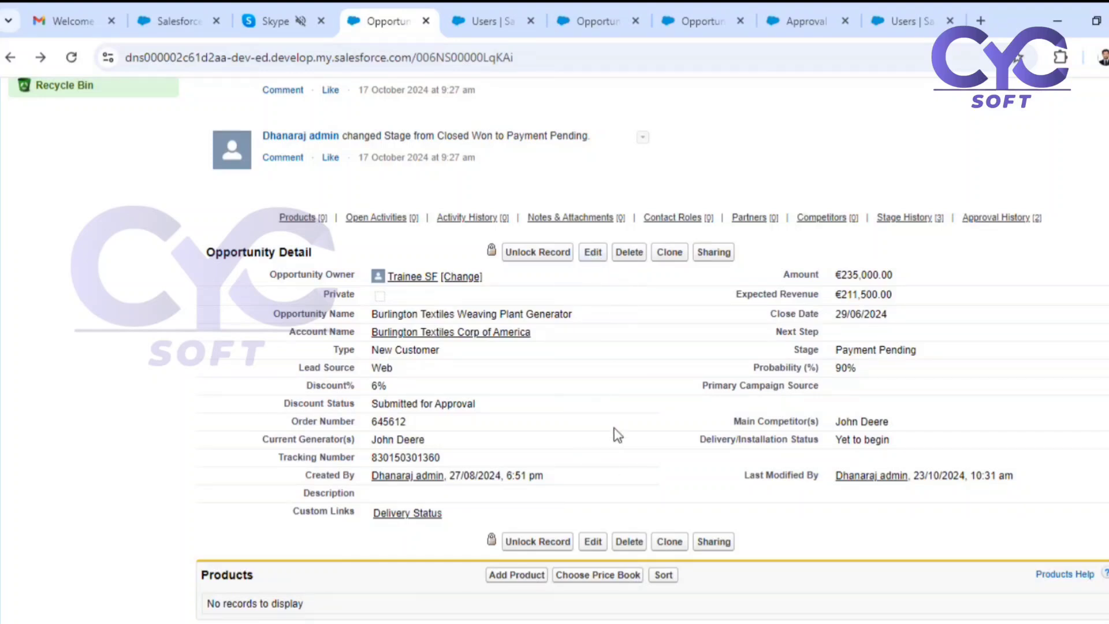
# Approve the pending discount request in the Burlington Textiles opportunity's Approval History with the comment "Approved".
pyautogui.scroll(-10, 611, 348)
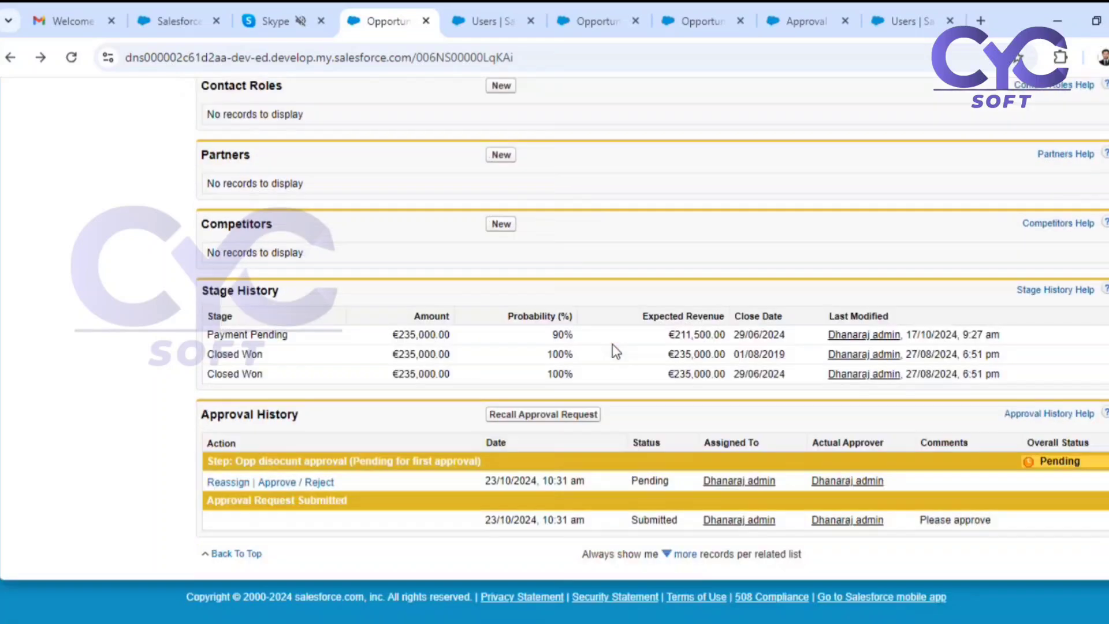
pyautogui.moveTo(196, 413); pyautogui.dragTo(295, 411)
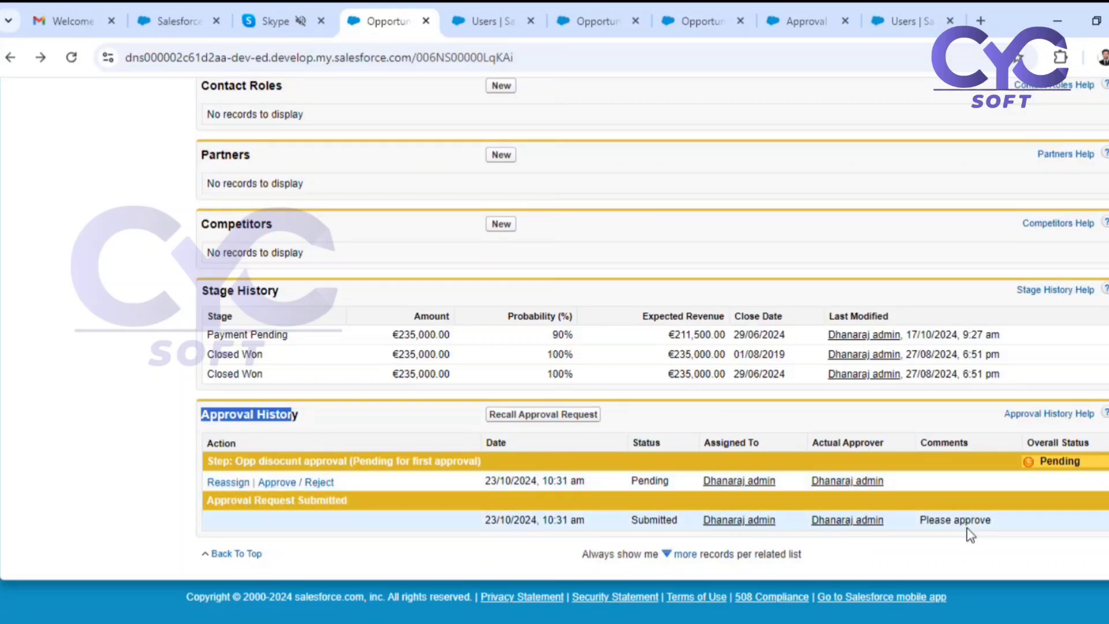
pyautogui.click(286, 485)
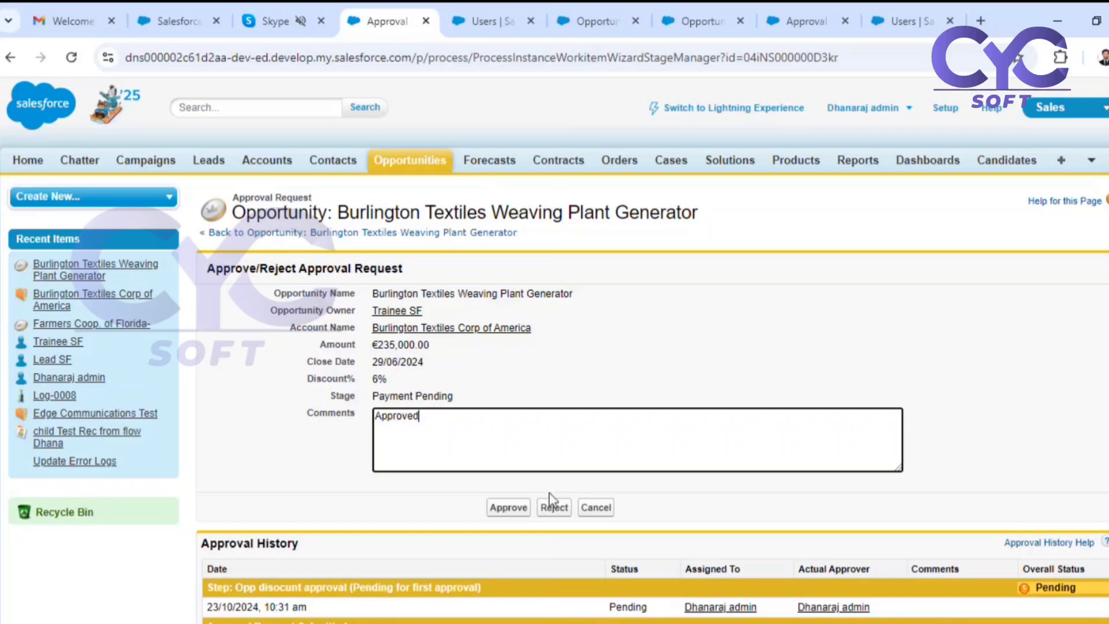
pyautogui.click(509, 509)
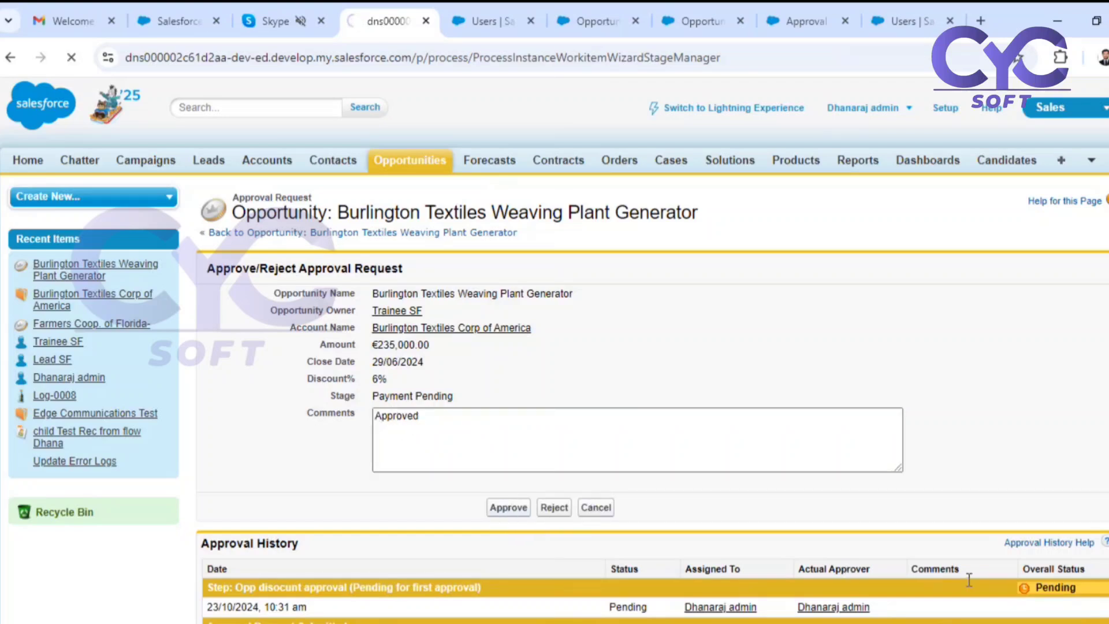
# Review the Burlington Textiles opportunity's Discount Status, record lock and the overall status in its Approval History.
pyautogui.scroll(-7, 905, 471)
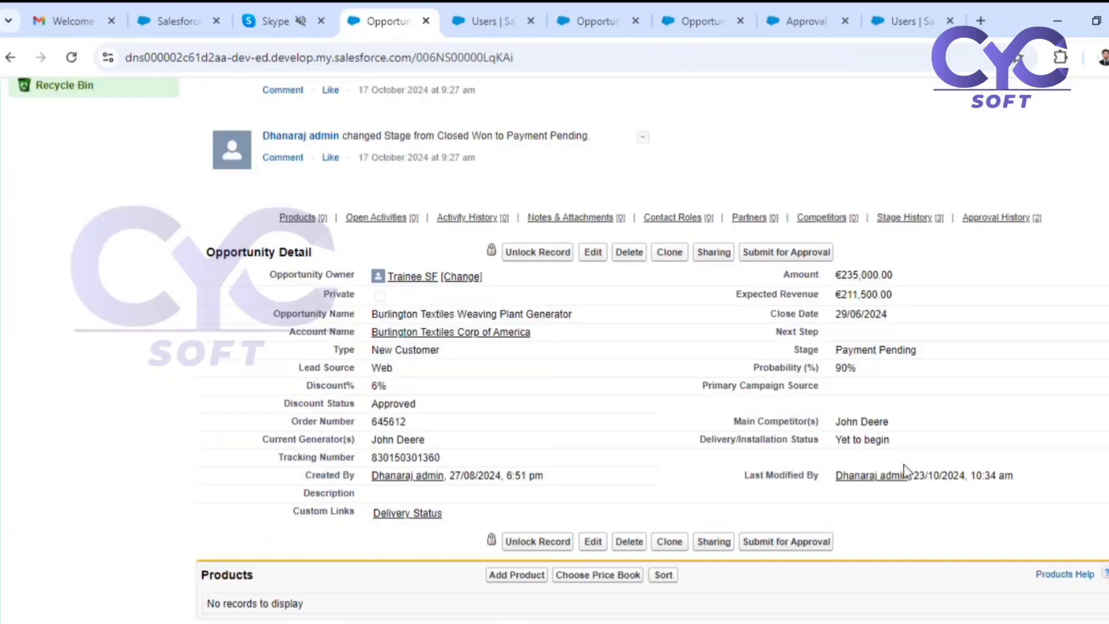
pyautogui.scroll(-10, 905, 471)
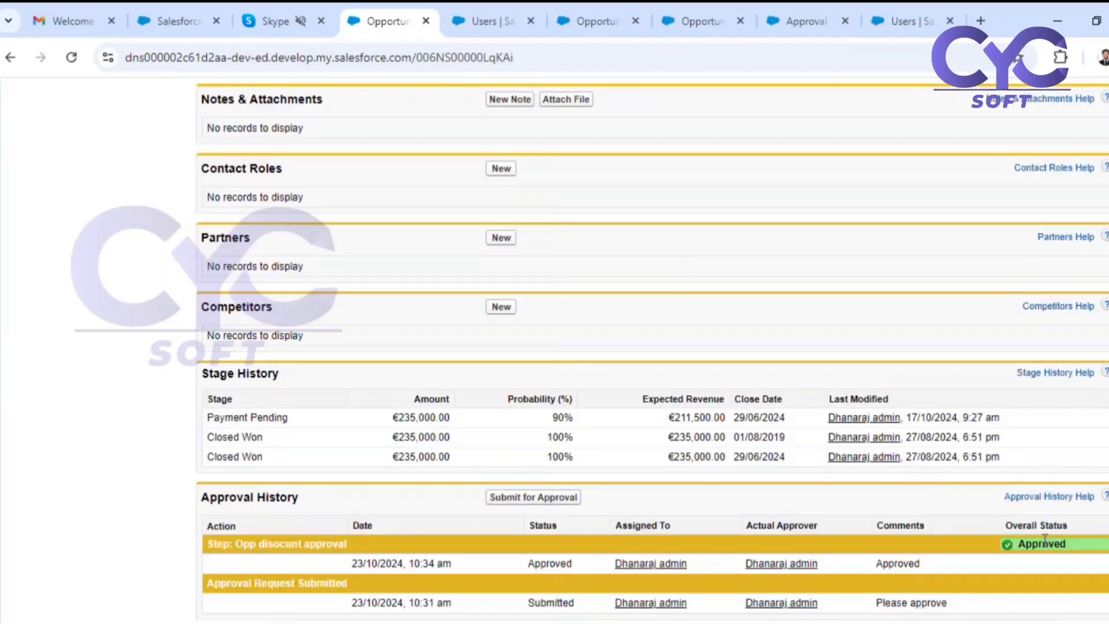
pyautogui.scroll(10, 1041, 548)
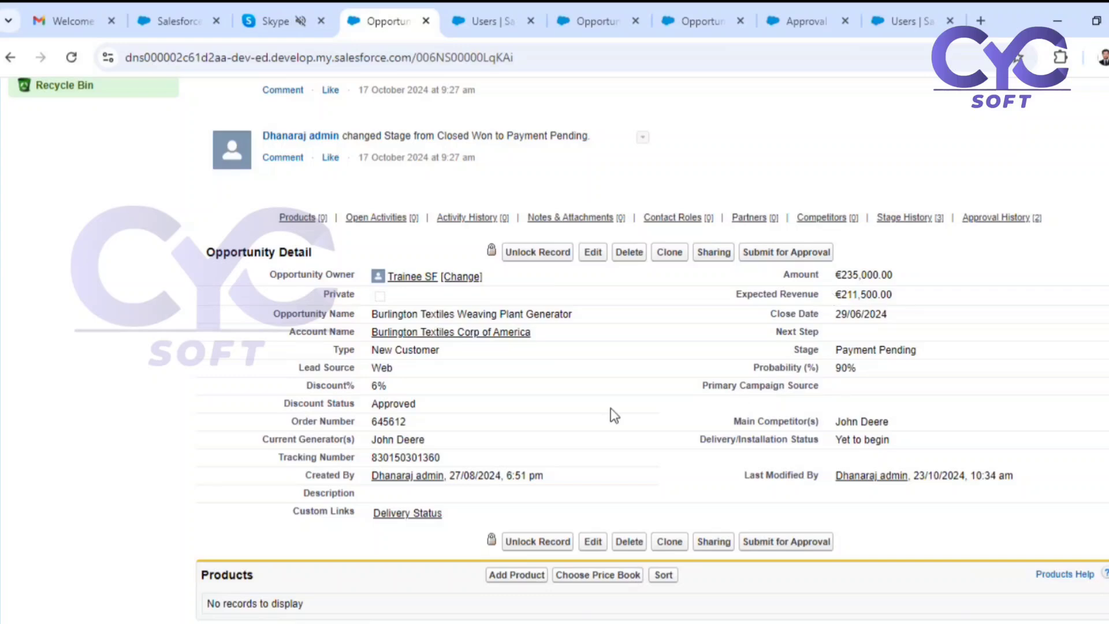
pyautogui.scroll(-10, 694, 418)
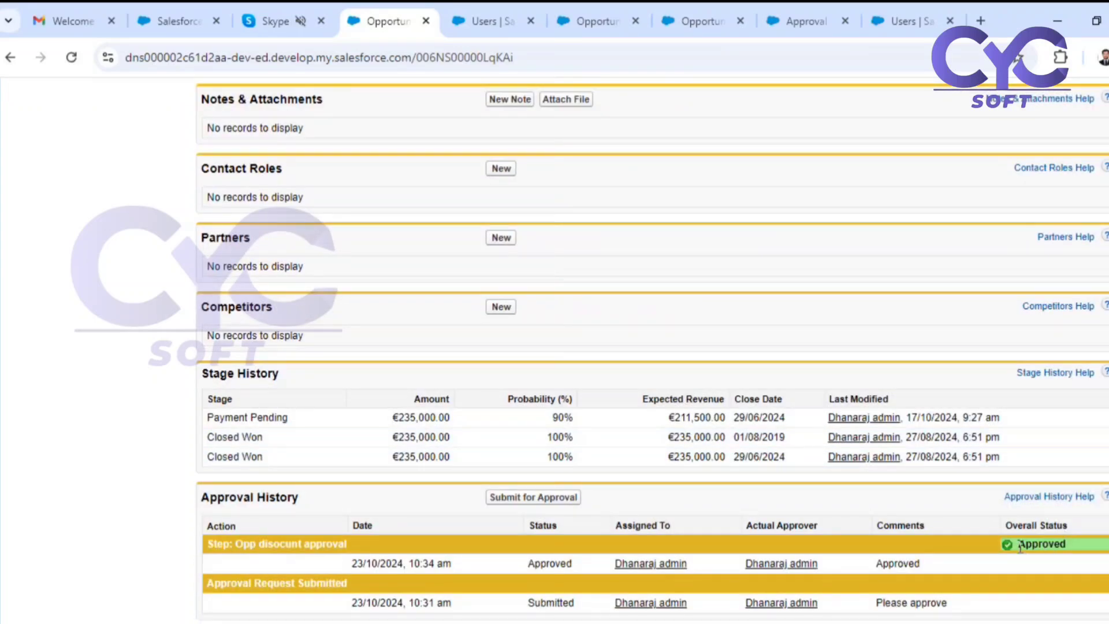
pyautogui.scroll(10, 1021, 547)
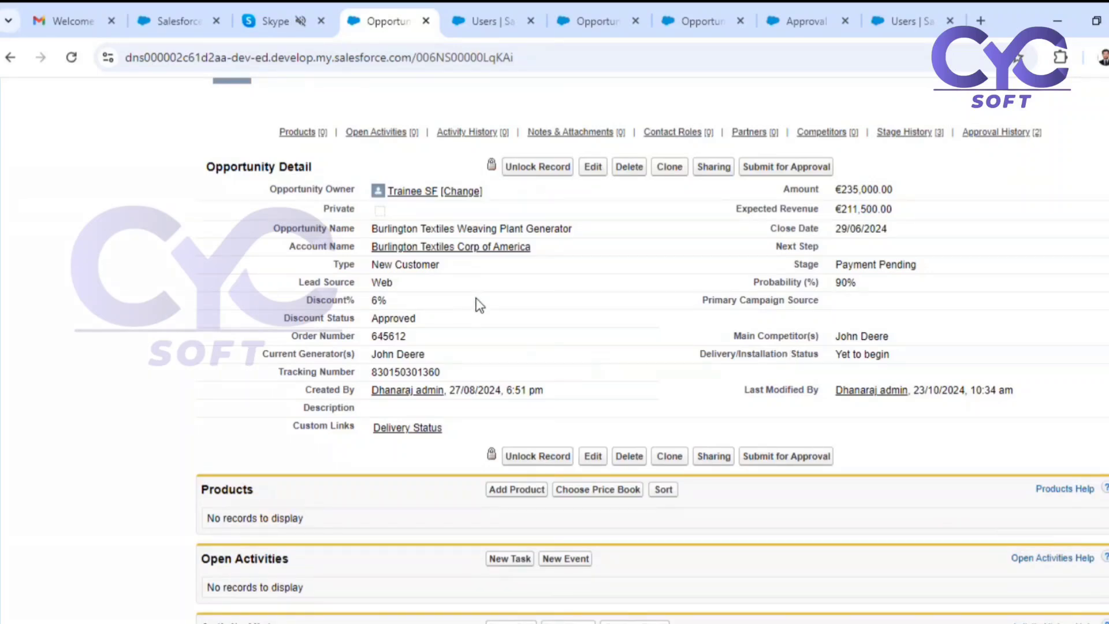
# Compare the approval process's record locking for final approval and final rejection, and save the Final Approval Record Lock setting.
pyautogui.click(792, 18)
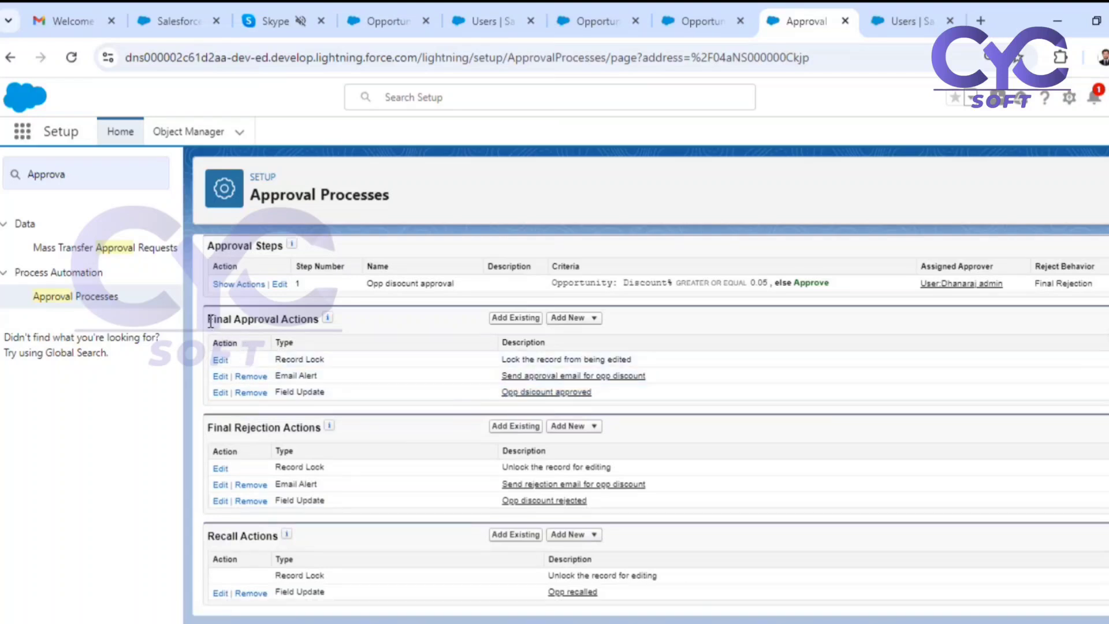
pyautogui.moveTo(209, 321); pyautogui.dragTo(303, 320)
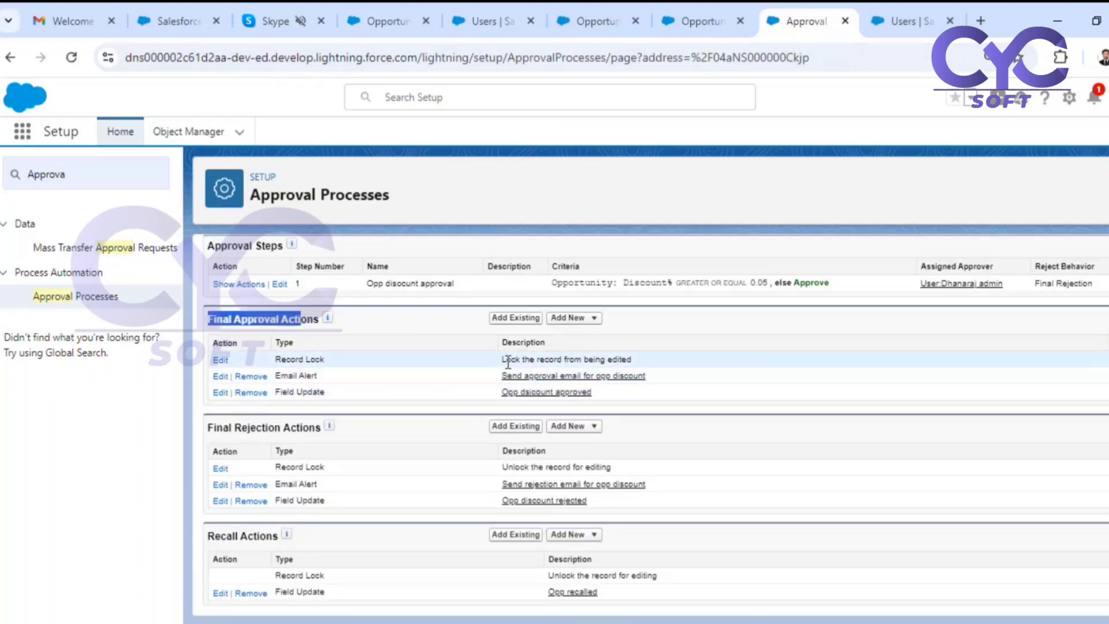
pyautogui.moveTo(508, 360); pyautogui.dragTo(641, 363)
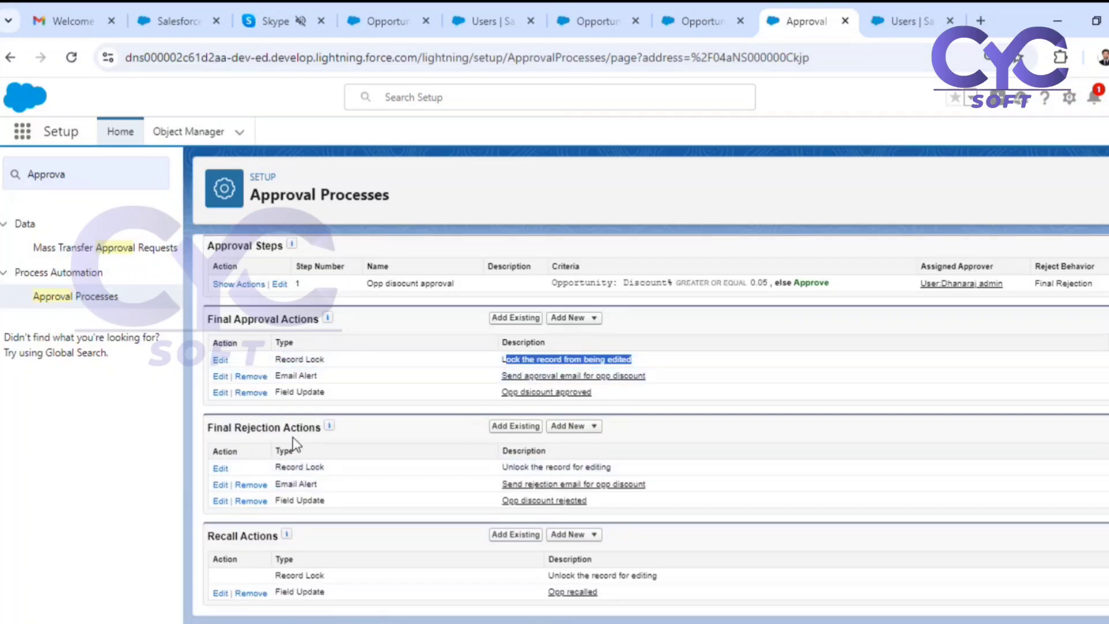
pyautogui.moveTo(506, 469); pyautogui.dragTo(615, 467)
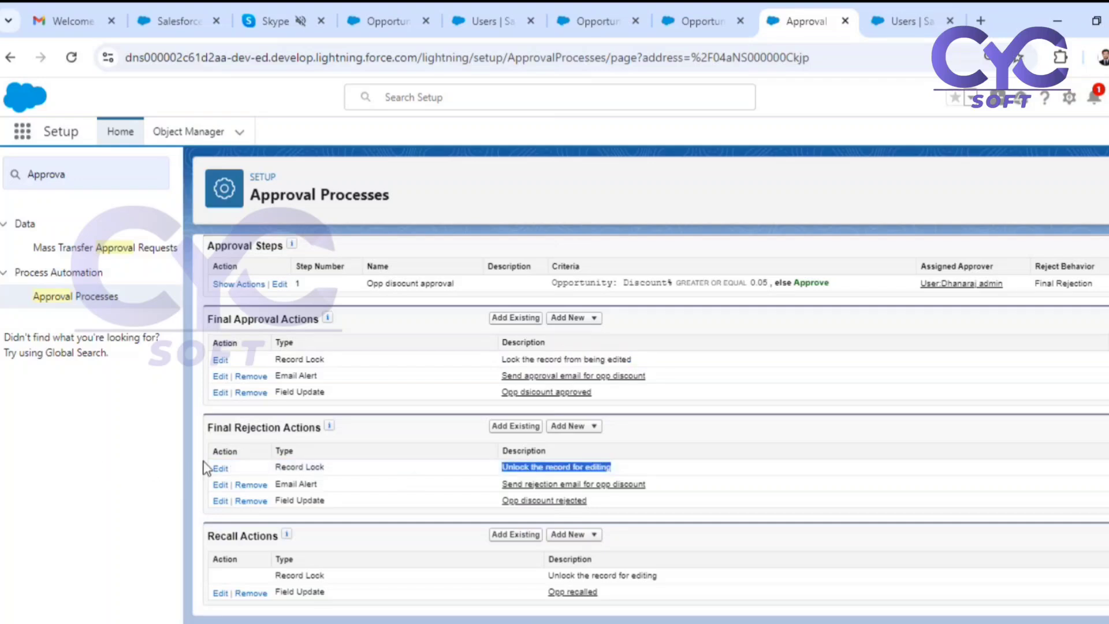
pyautogui.click(220, 361)
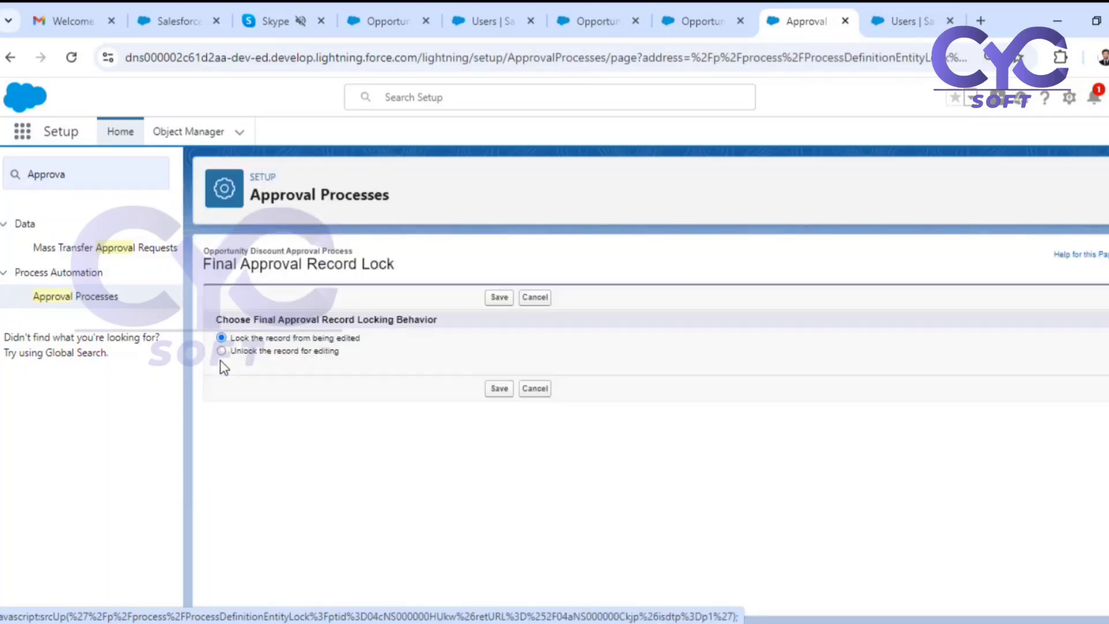
pyautogui.click(499, 388)
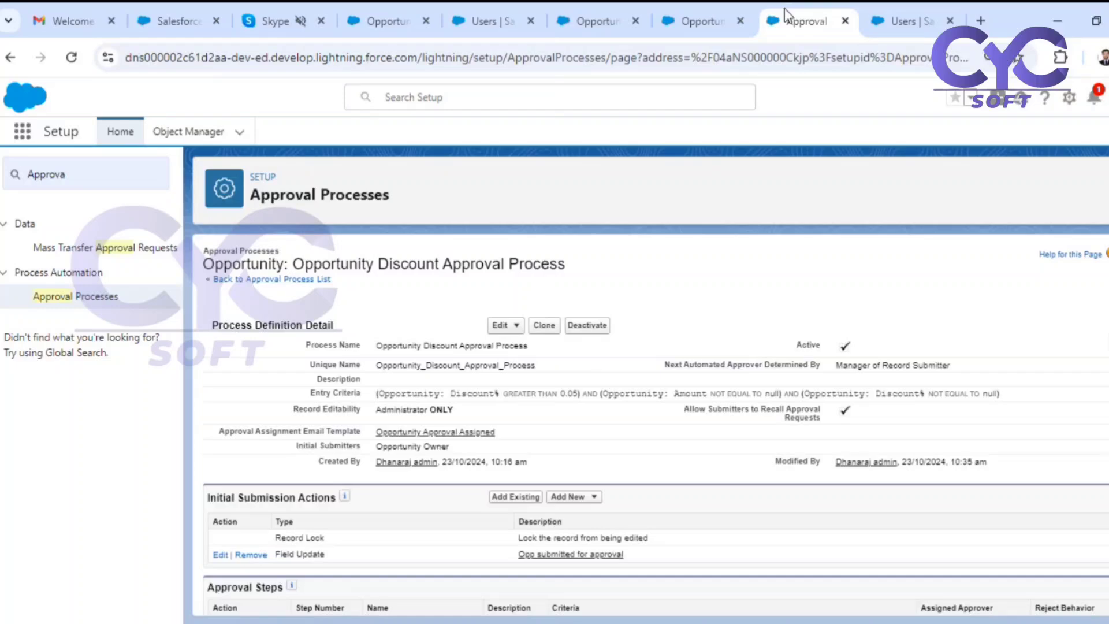
# Reload the Burlington Textiles Weaving Plant Generator opportunity and review its record lock, Discount Status and Approval History.
pyautogui.click(677, 29)
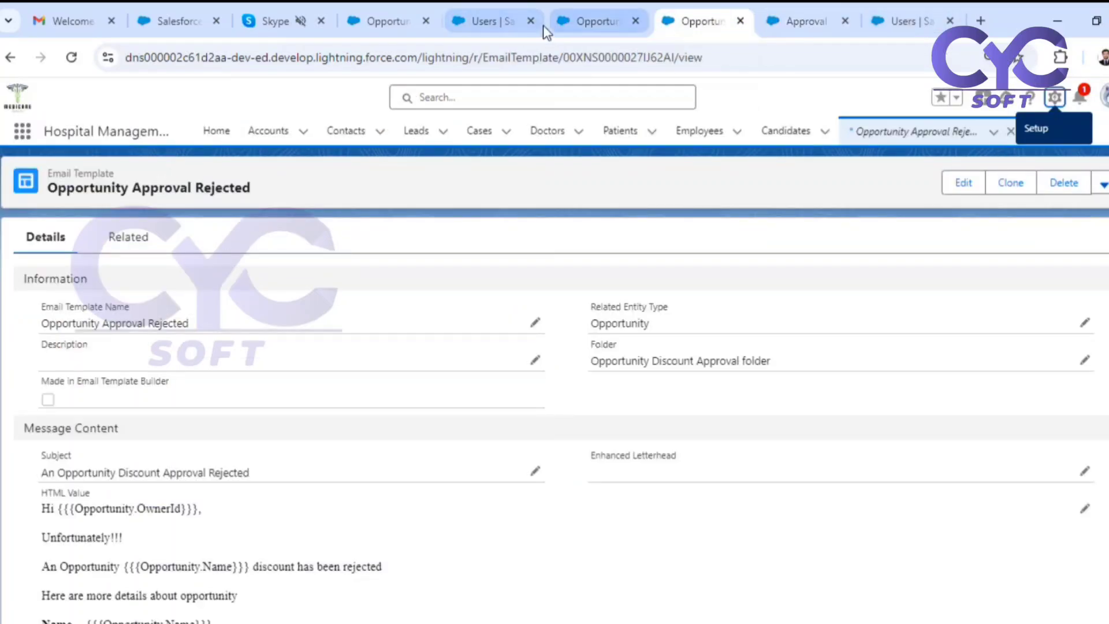
pyautogui.click(559, 21)
pyautogui.click(493, 19)
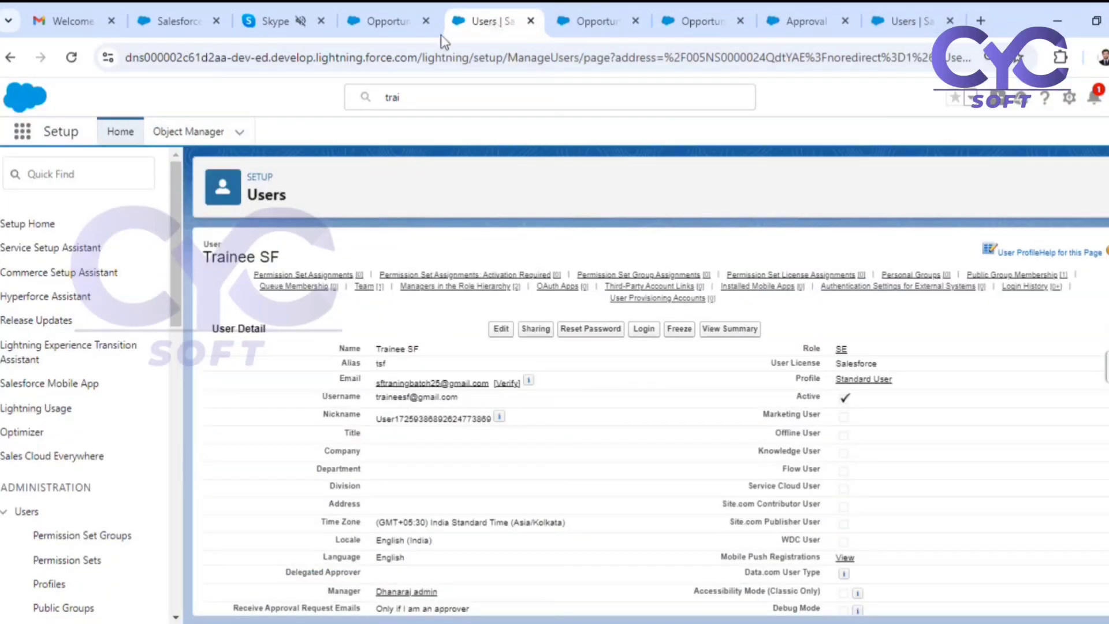
pyautogui.click(394, 26)
pyautogui.scroll(-5, 974, 516)
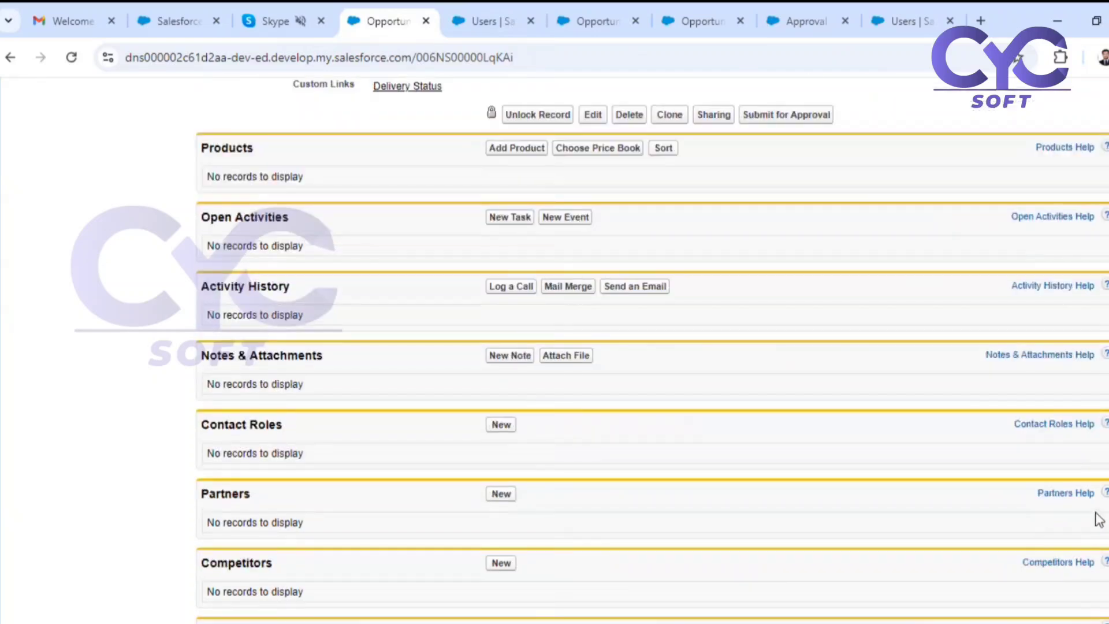
pyautogui.scroll(-5, 1099, 518)
pyautogui.scroll(15, 878, 425)
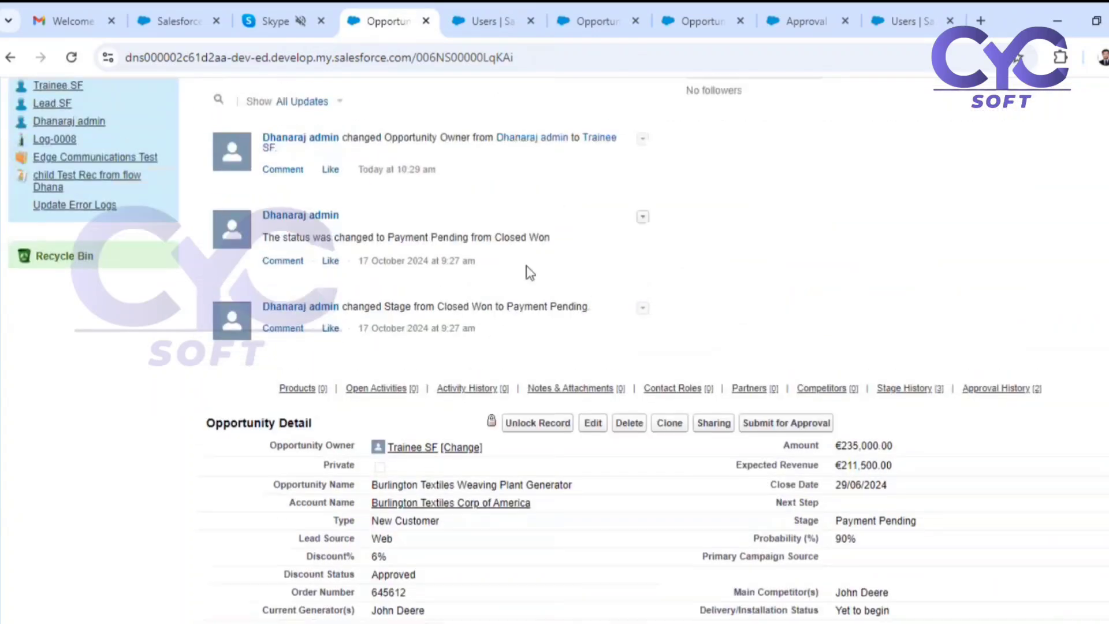
pyautogui.click(69, 58)
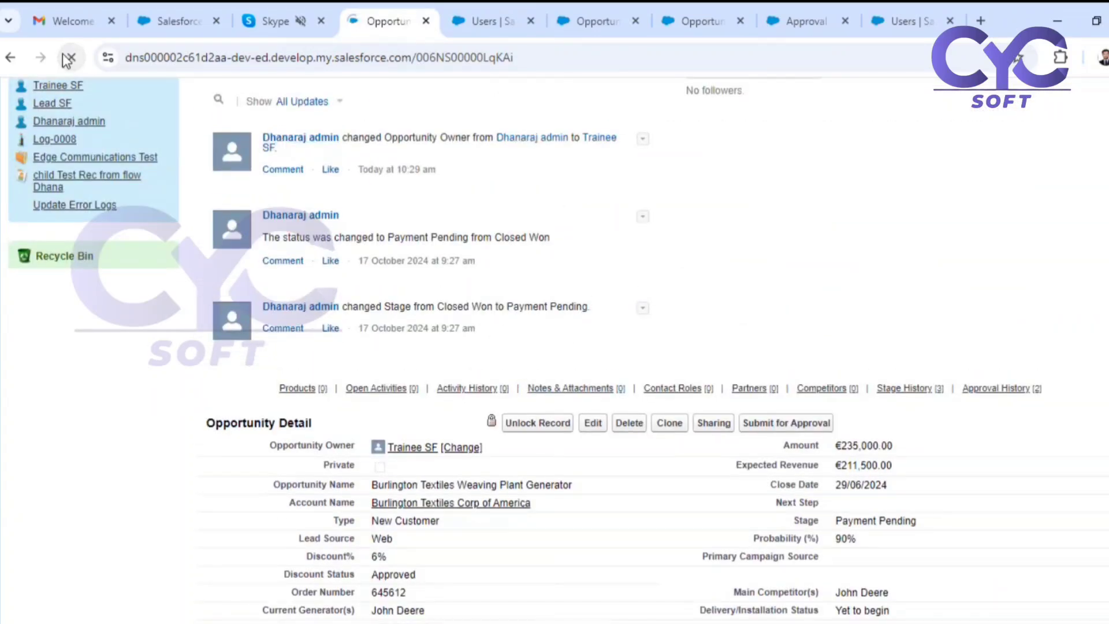
pyautogui.scroll(-10, 574, 392)
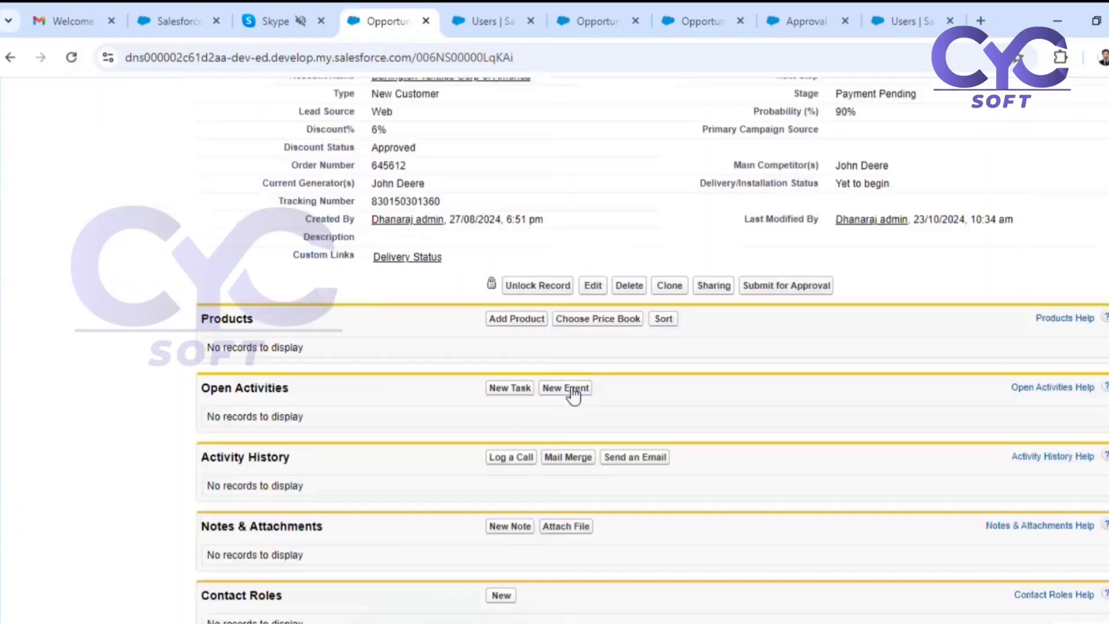
pyautogui.click(71, 57)
pyautogui.scroll(10, 809, 288)
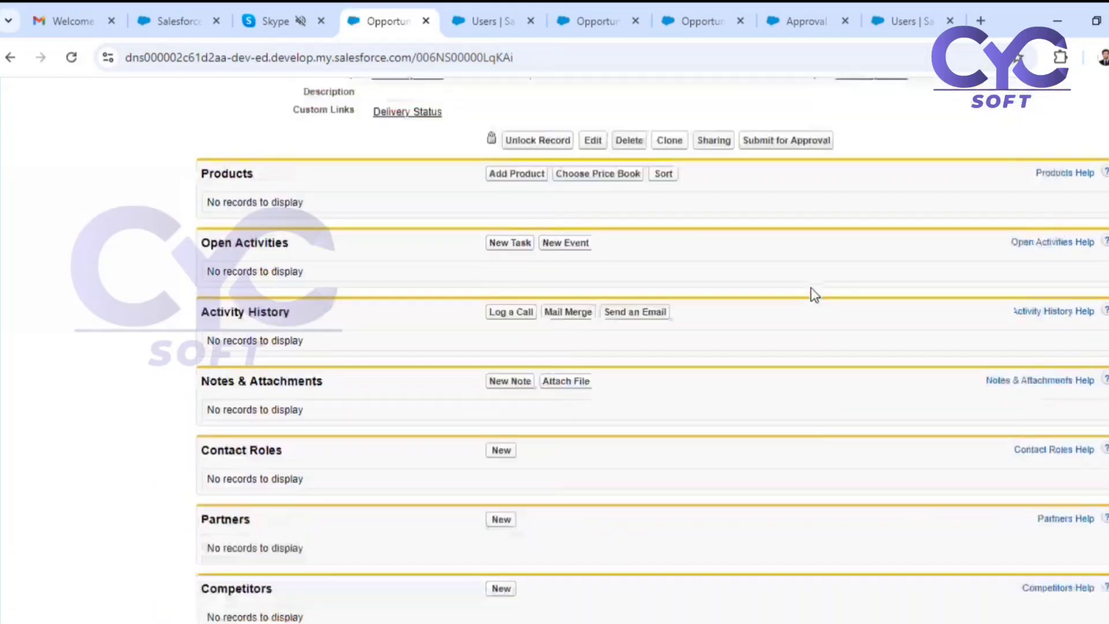
pyautogui.scroll(4, 796, 292)
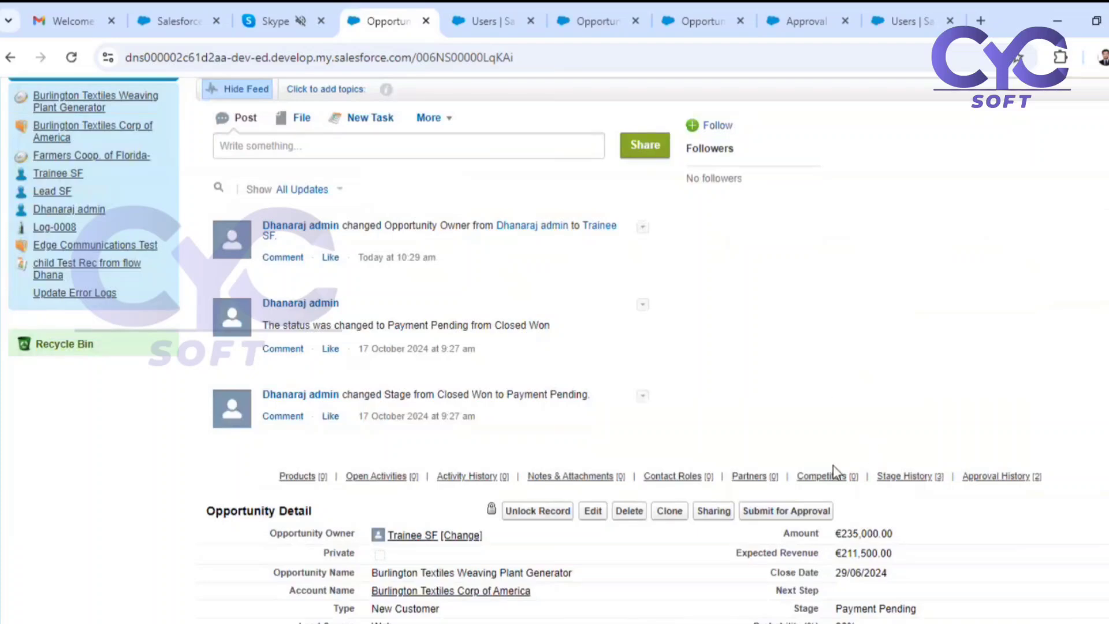
pyautogui.scroll(3, 393, 216)
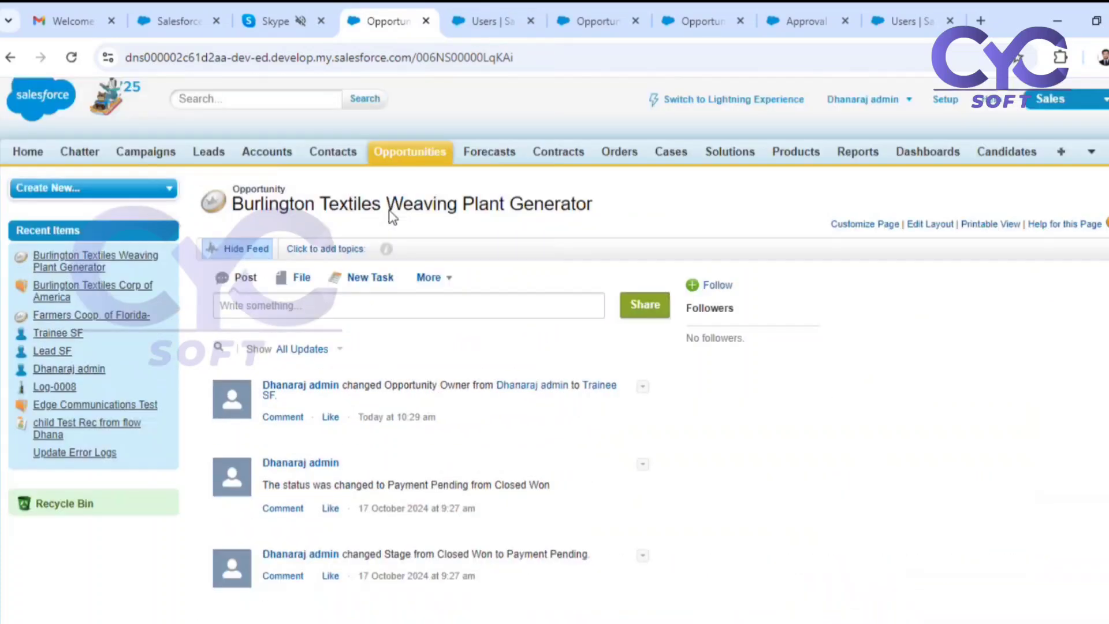
# Open the opportunities overview, and check the record lock under Final Approval Actions in the Opportunity Discount Approval Process.
pyautogui.click(397, 161)
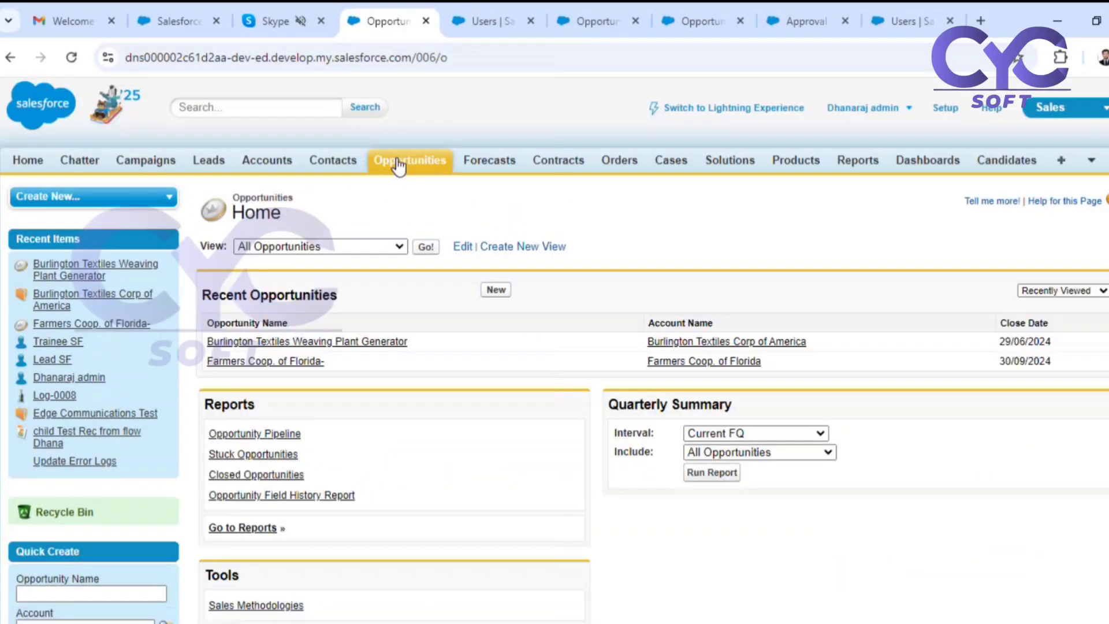
pyautogui.click(684, 18)
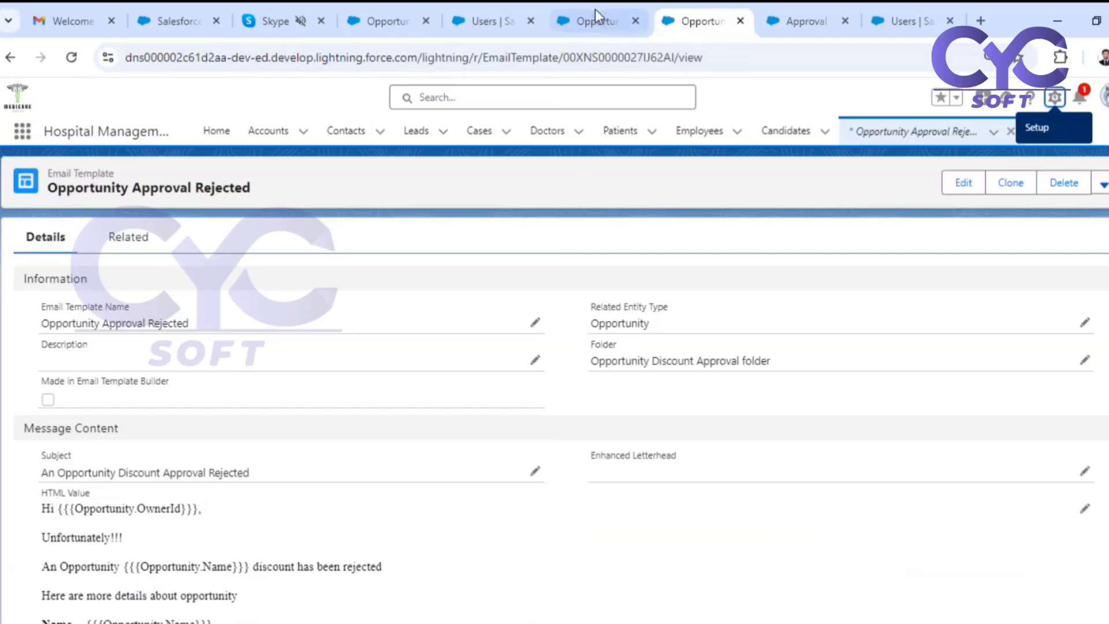
pyautogui.click(805, 21)
pyautogui.scroll(-4, 508, 432)
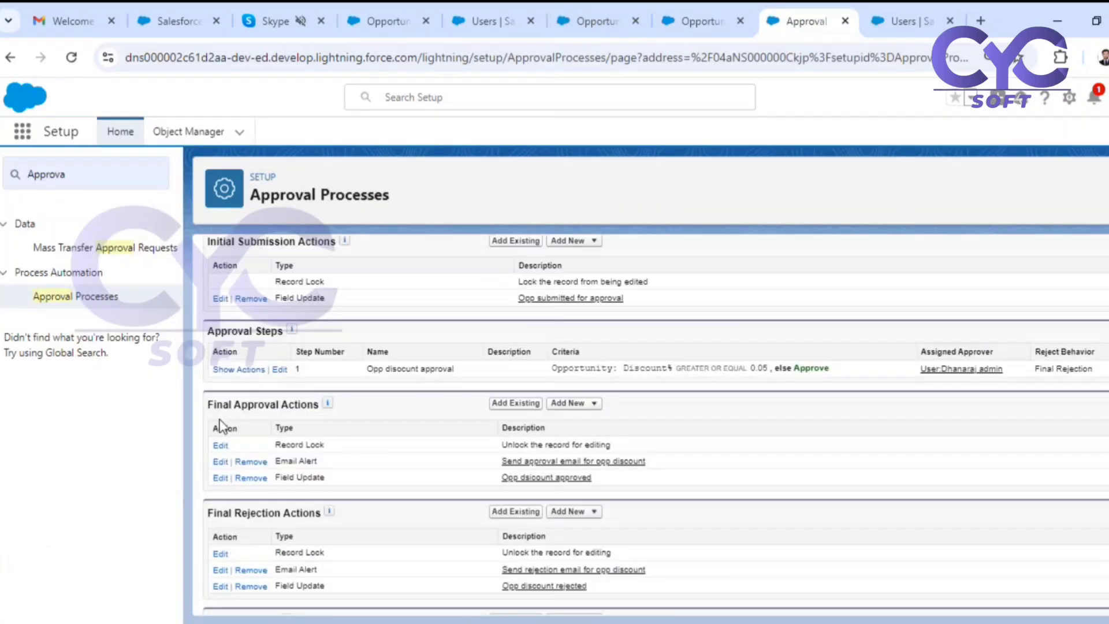
pyautogui.moveTo(229, 410); pyautogui.dragTo(278, 407)
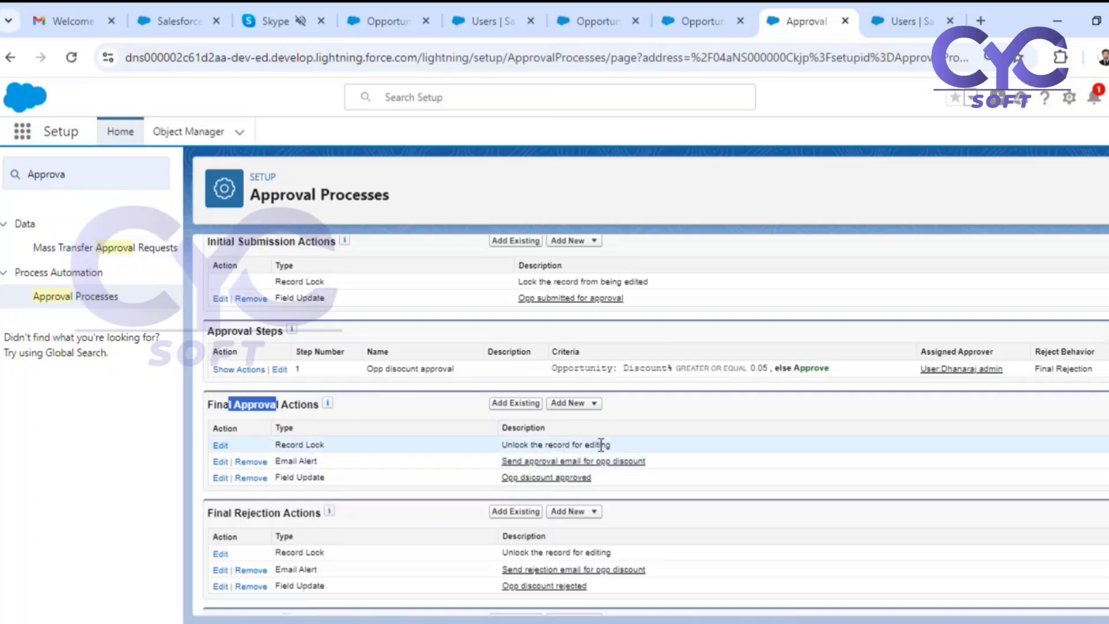
# Open the Farmers Coop. of Florida- opportunity from the recent opportunities and save it with a Discount% of 6.
pyautogui.click(373, 20)
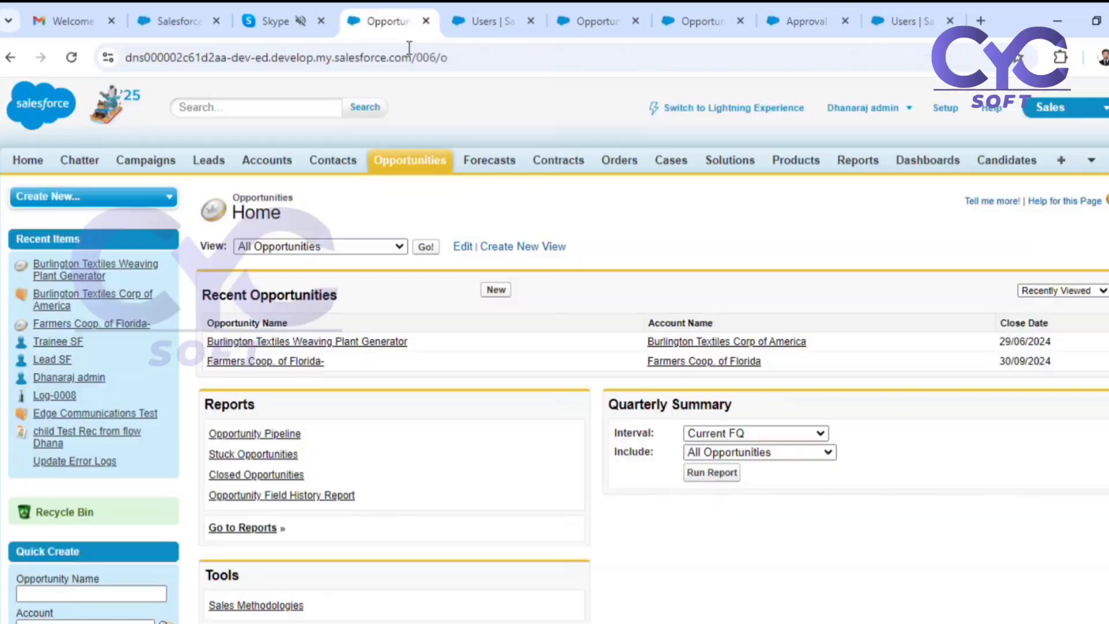
pyautogui.click(283, 361)
pyautogui.scroll(-5, 796, 473)
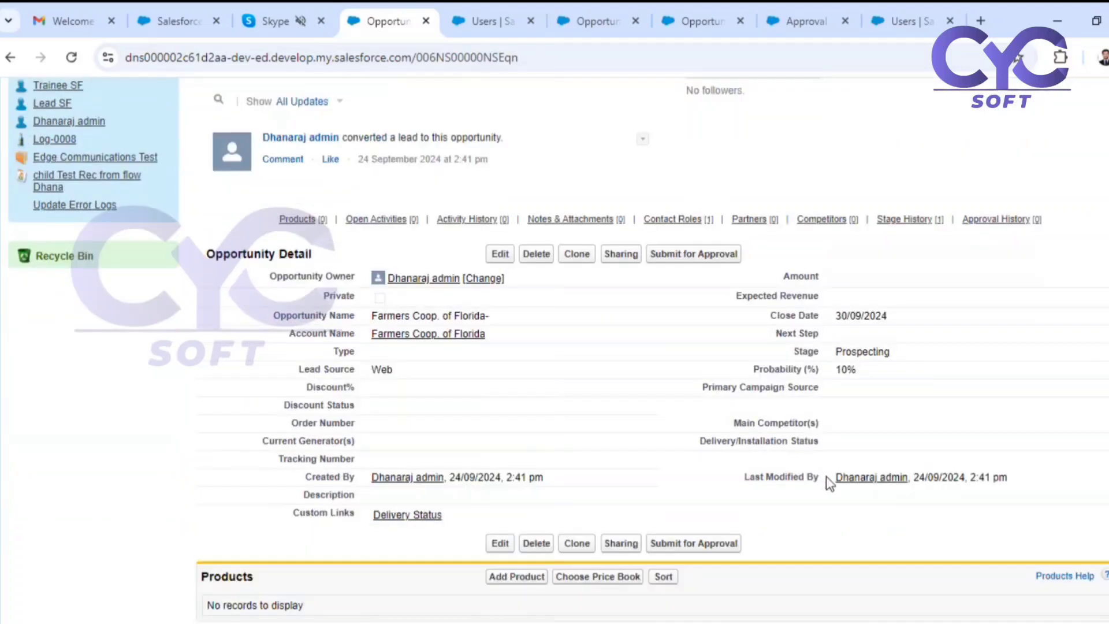
pyautogui.click(500, 254)
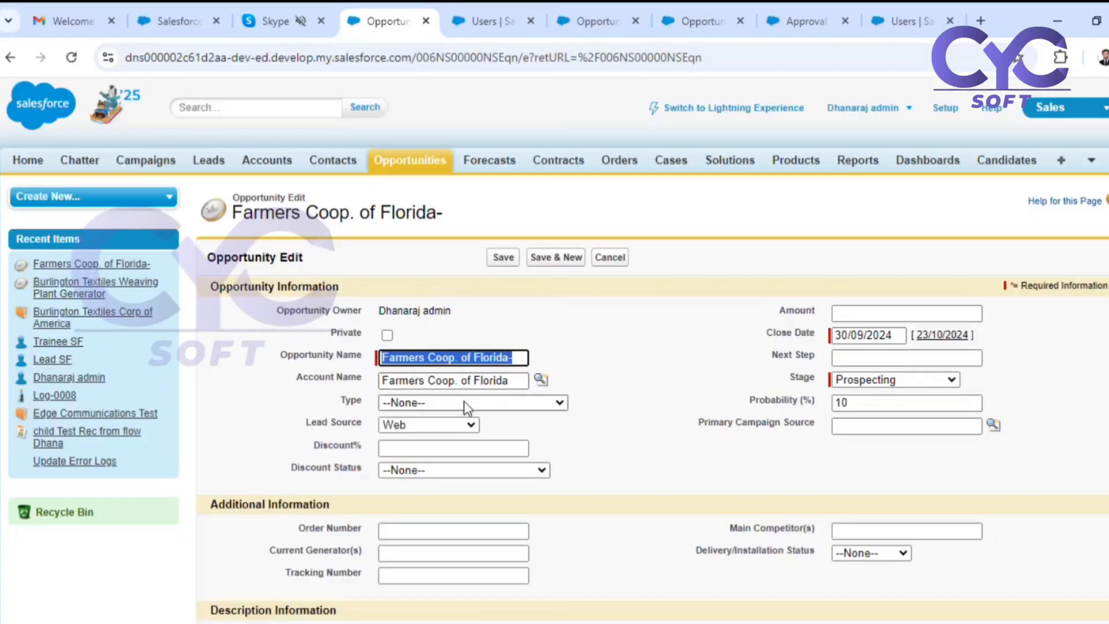
pyautogui.click(428, 449)
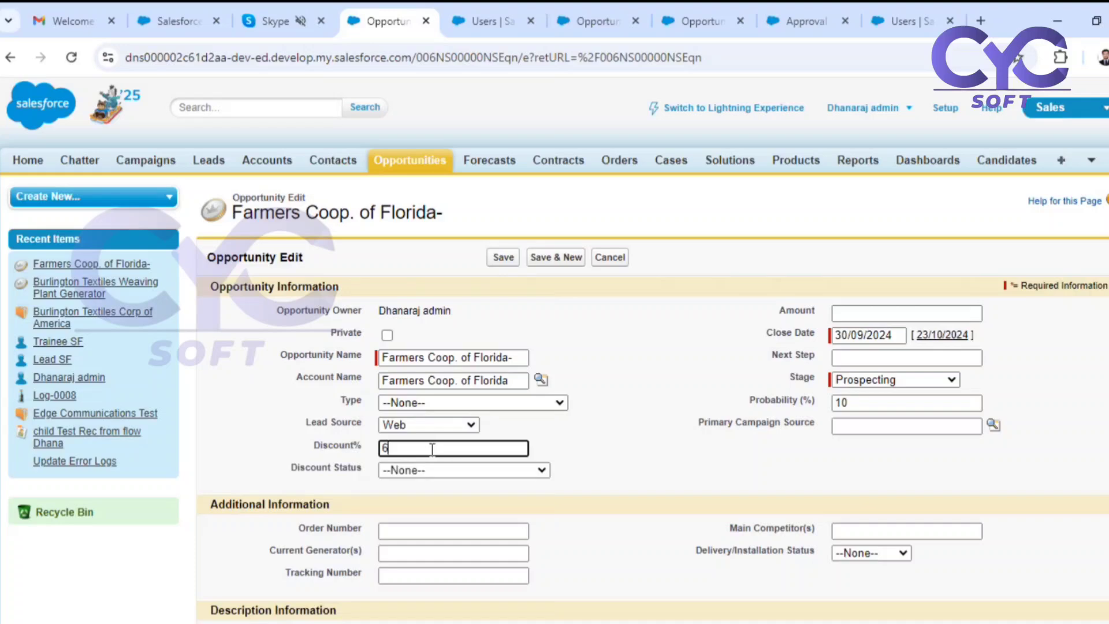
pyautogui.click(601, 458)
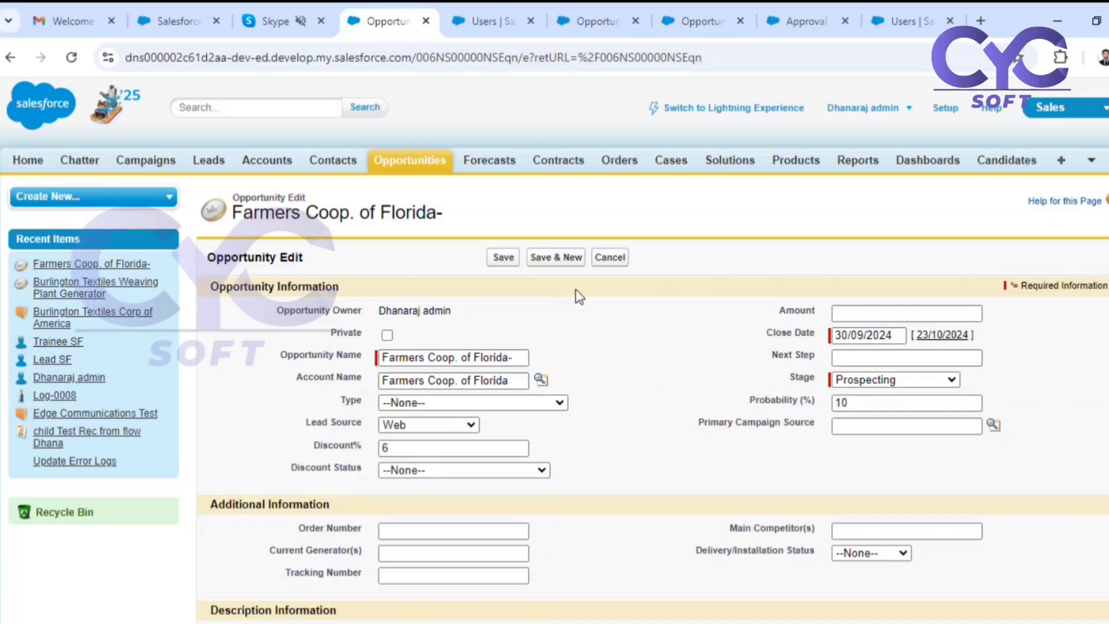
pyautogui.scroll(-4, 577, 326)
pyautogui.scroll(4, 554, 364)
pyautogui.click(502, 258)
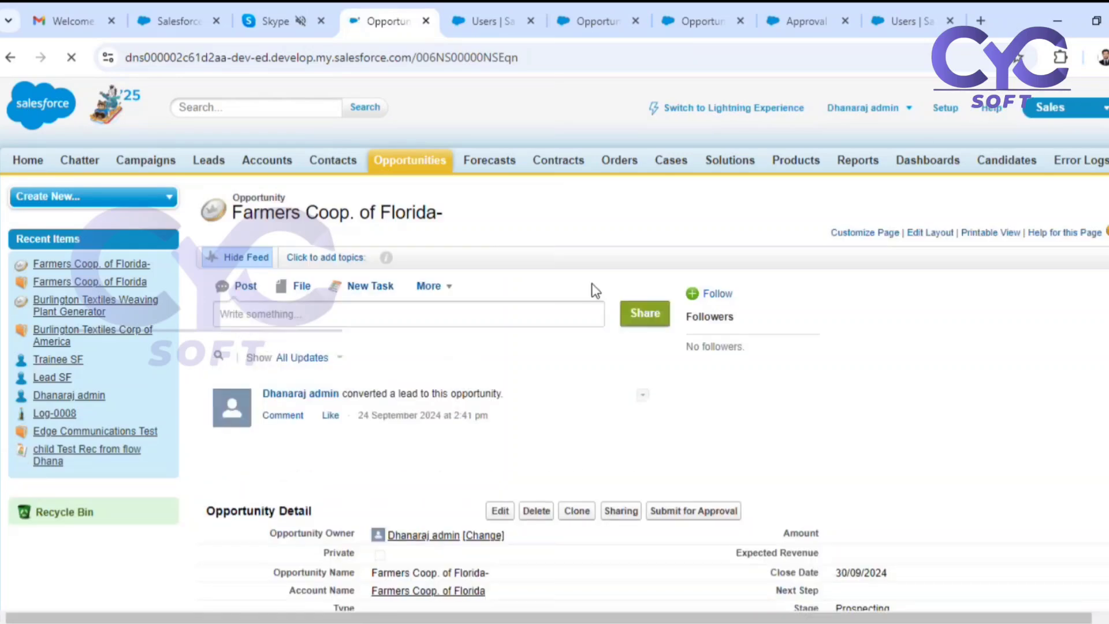
# Transfer ownership of the Farmers Coop. of Florida- opportunity to the trainee user with the SE role.
pyautogui.scroll(-3, 635, 346)
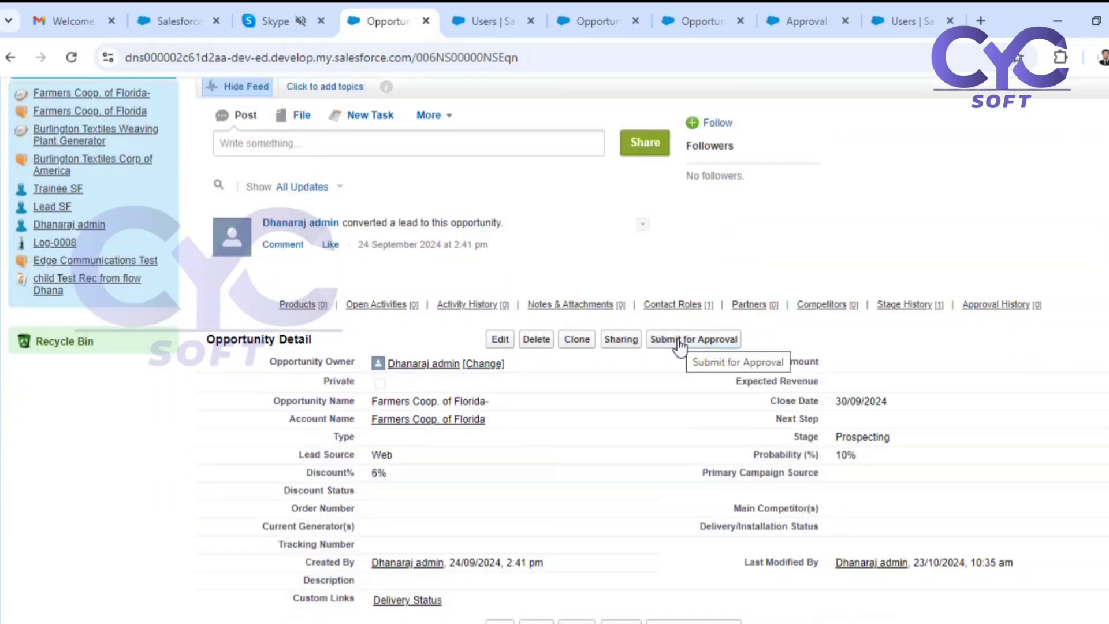
pyautogui.click(484, 363)
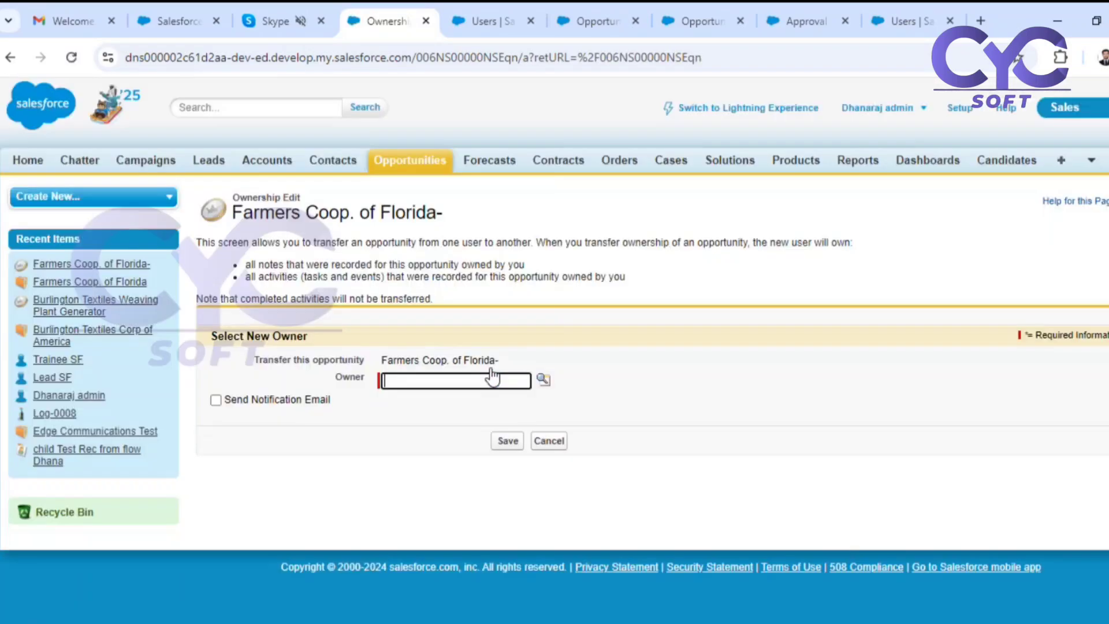
pyautogui.click(445, 380)
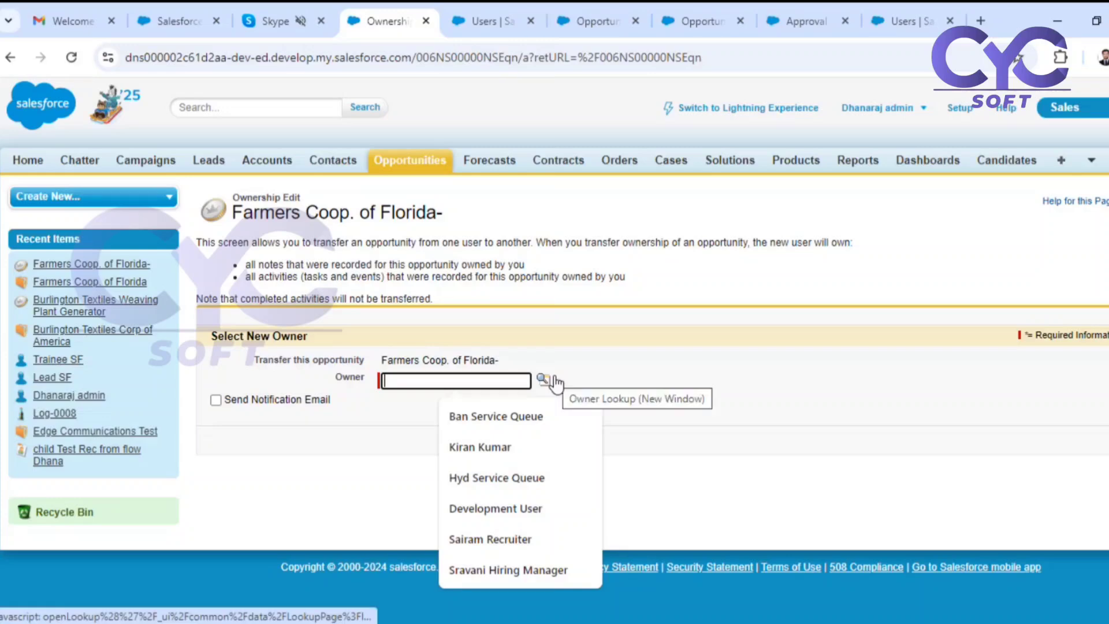
pyautogui.click(553, 382)
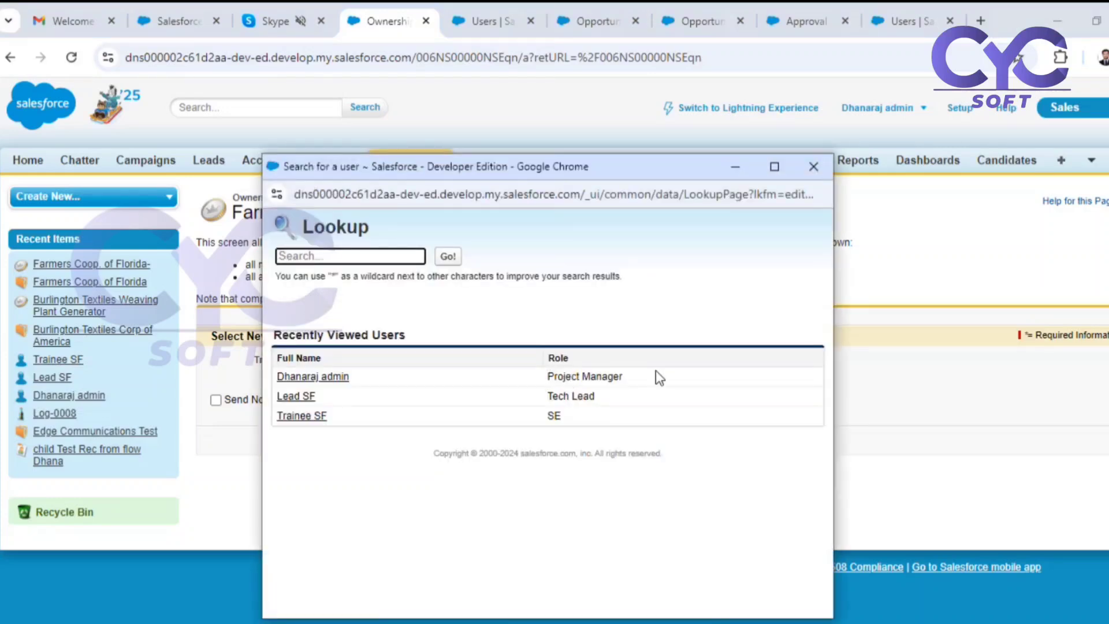
pyautogui.click(302, 416)
pyautogui.click(500, 442)
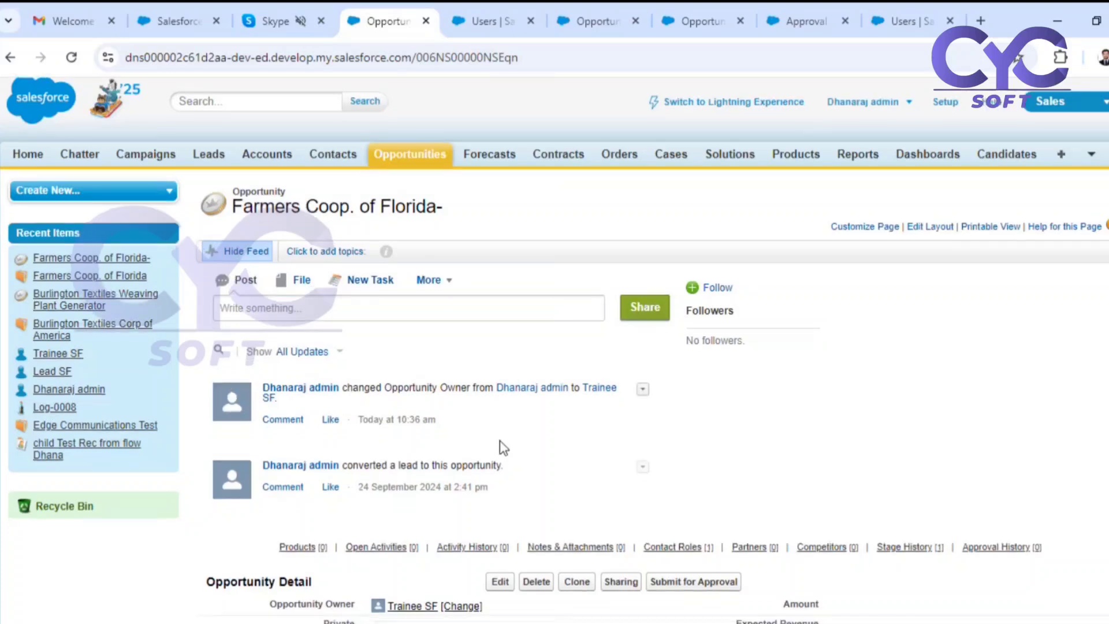
# Try to submit the Farmers Coop. of Florida- opportunity for approval, read the response and return to the record.
pyautogui.scroll(-5, 499, 448)
pyautogui.click(679, 249)
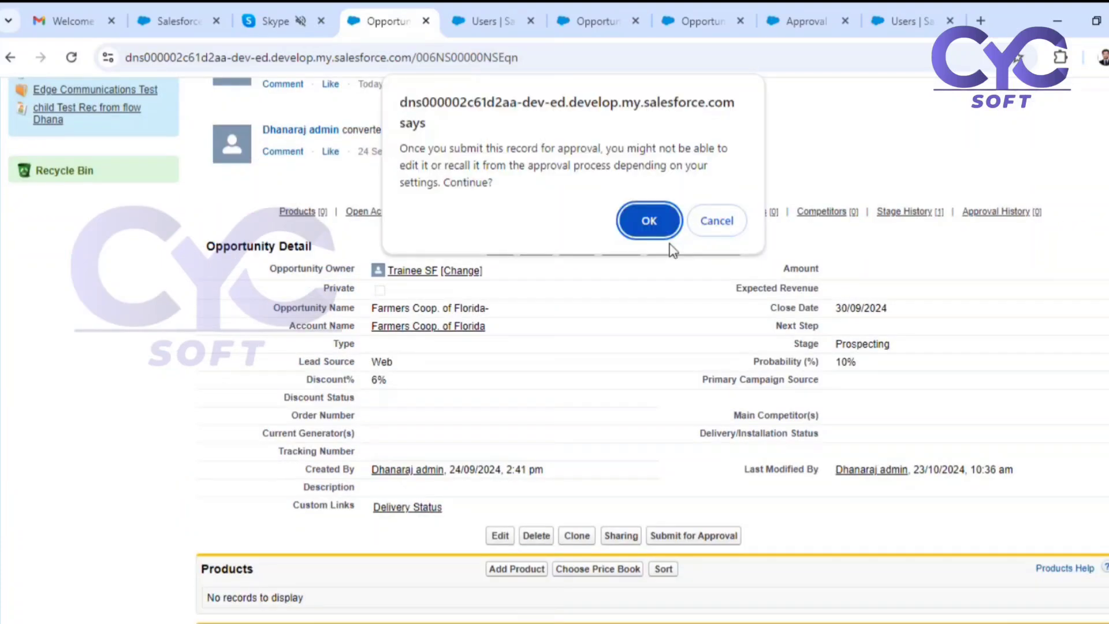
pyautogui.click(649, 223)
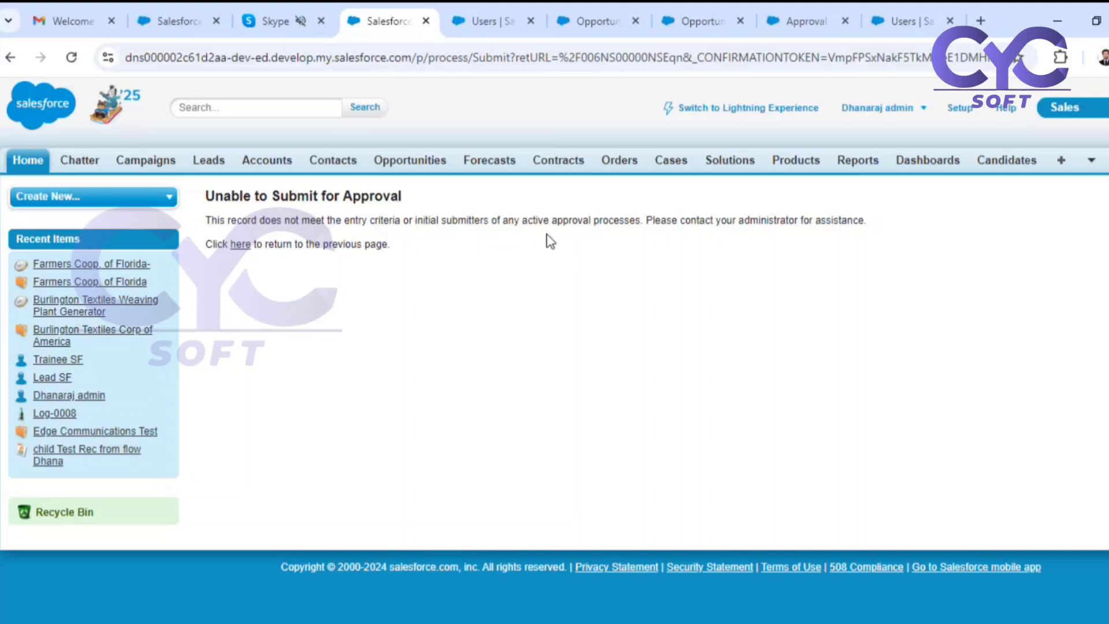
pyautogui.moveTo(431, 221); pyautogui.dragTo(606, 222)
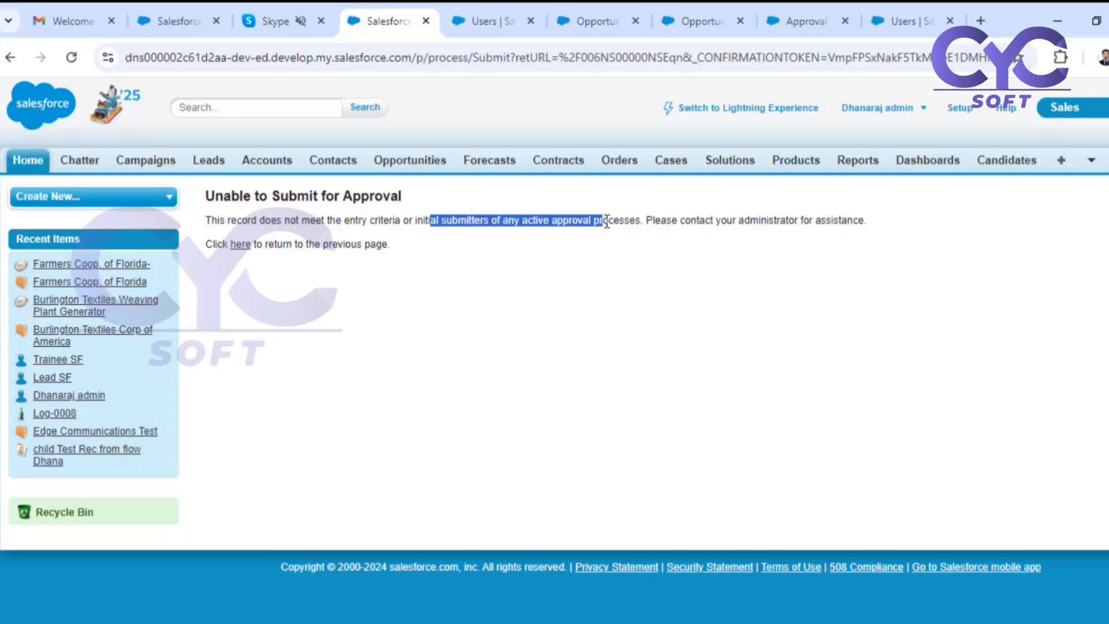
pyautogui.click(231, 244)
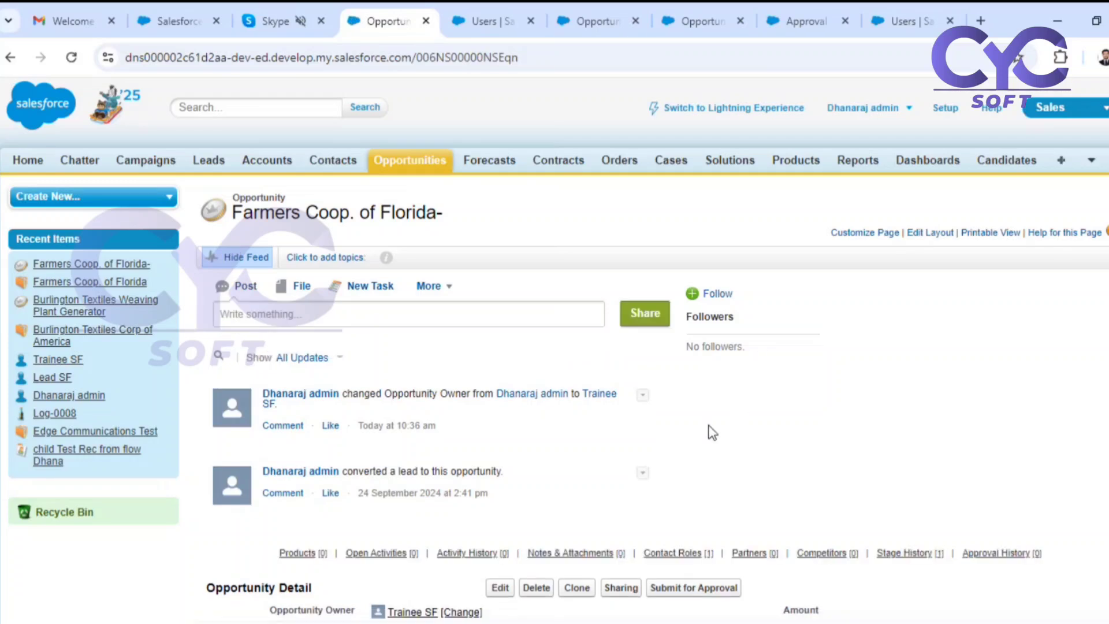
# Set the Farmers Coop. of Florida- opportunity's Amount to 1000000 and save the record.
pyautogui.scroll(-5, 711, 432)
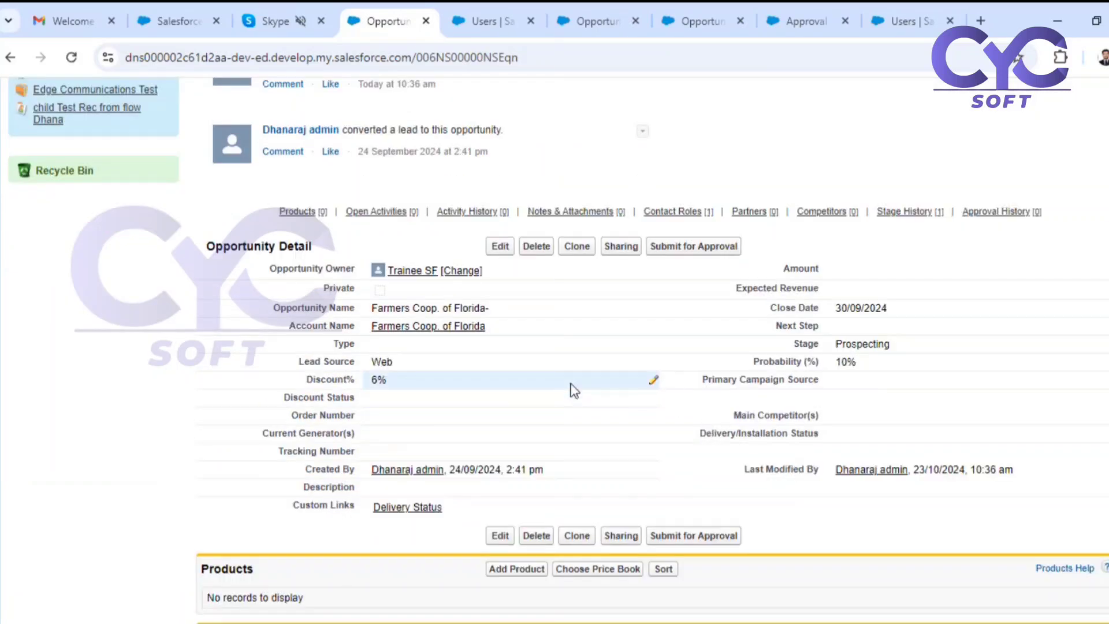
pyautogui.doubleClick(881, 269)
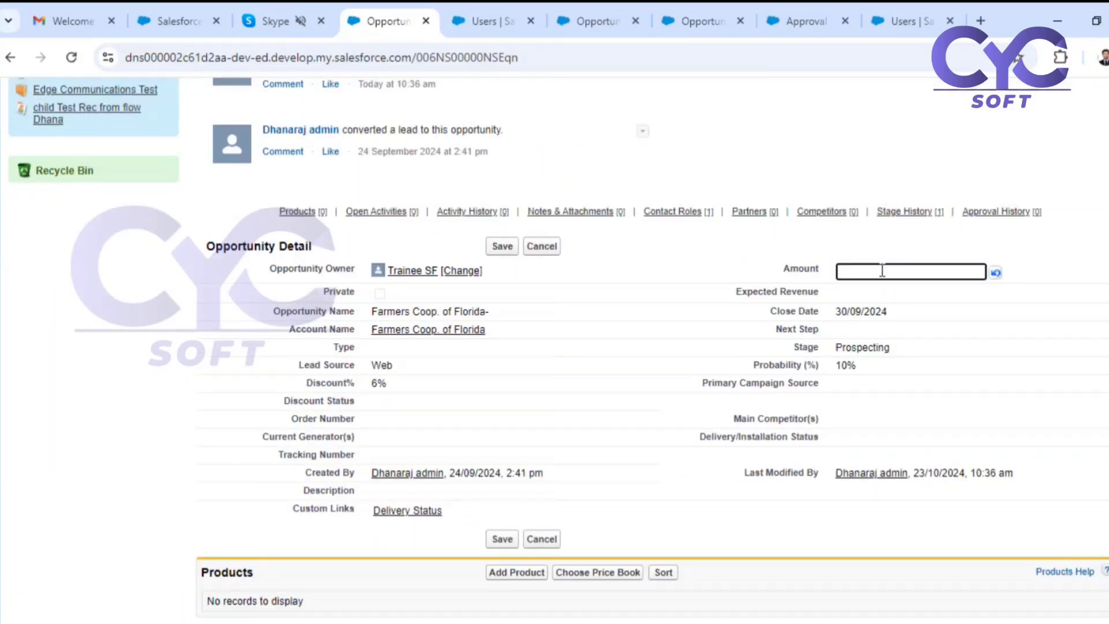
pyautogui.write('1000000')
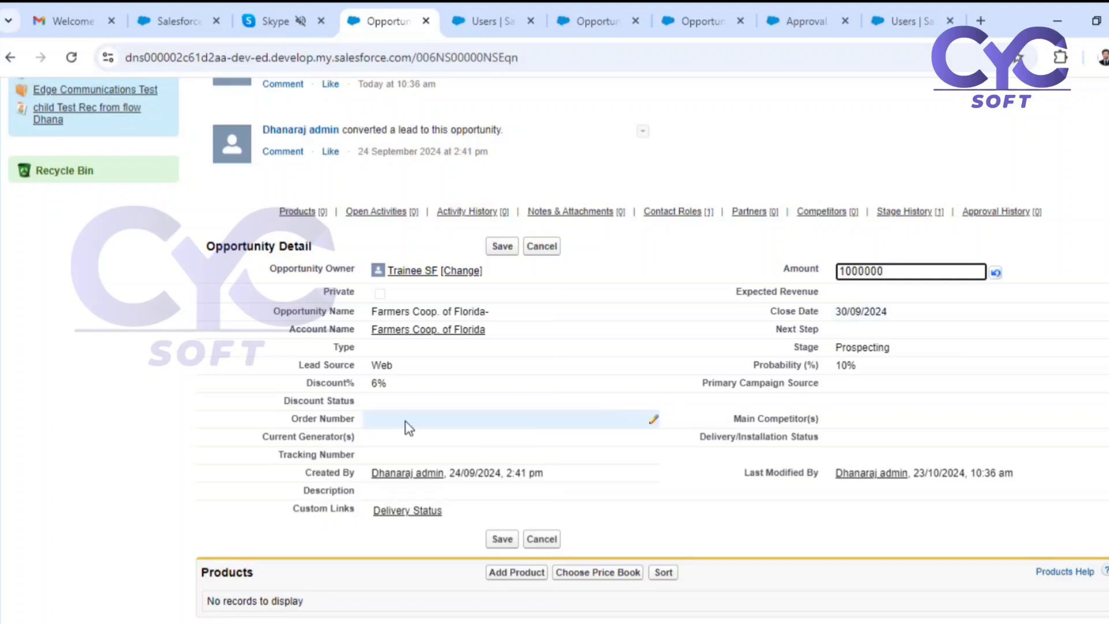
pyautogui.click(501, 247)
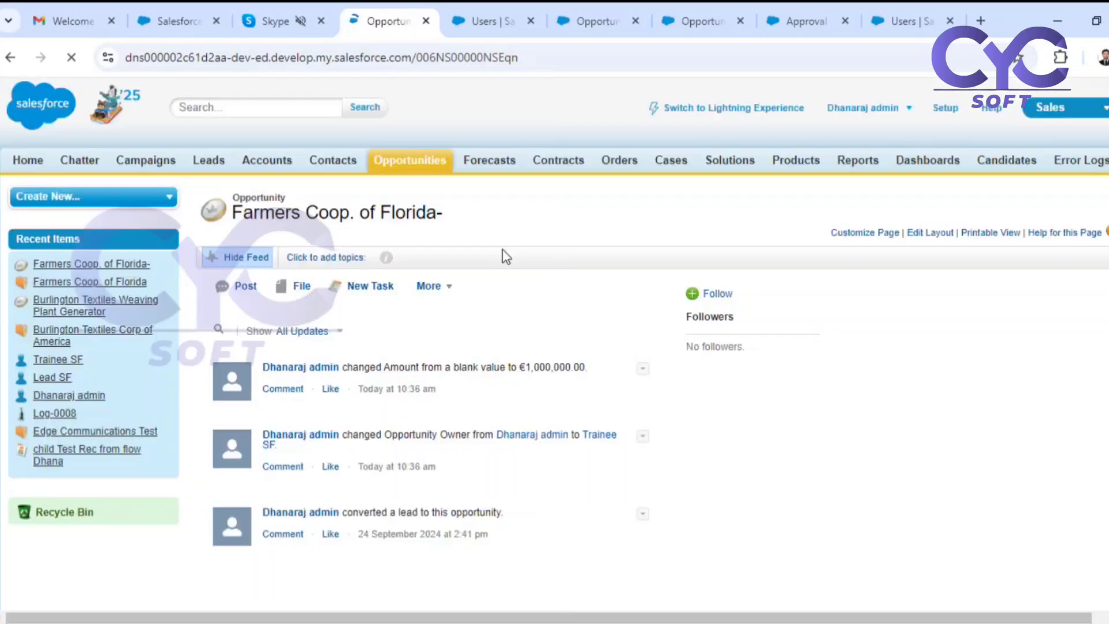
# Submit the Farmers Coop. of Florida- opportunity for approval, confirm the submission and check its Discount Status and record lock.
pyautogui.scroll(-5, 688, 397)
pyautogui.click(704, 316)
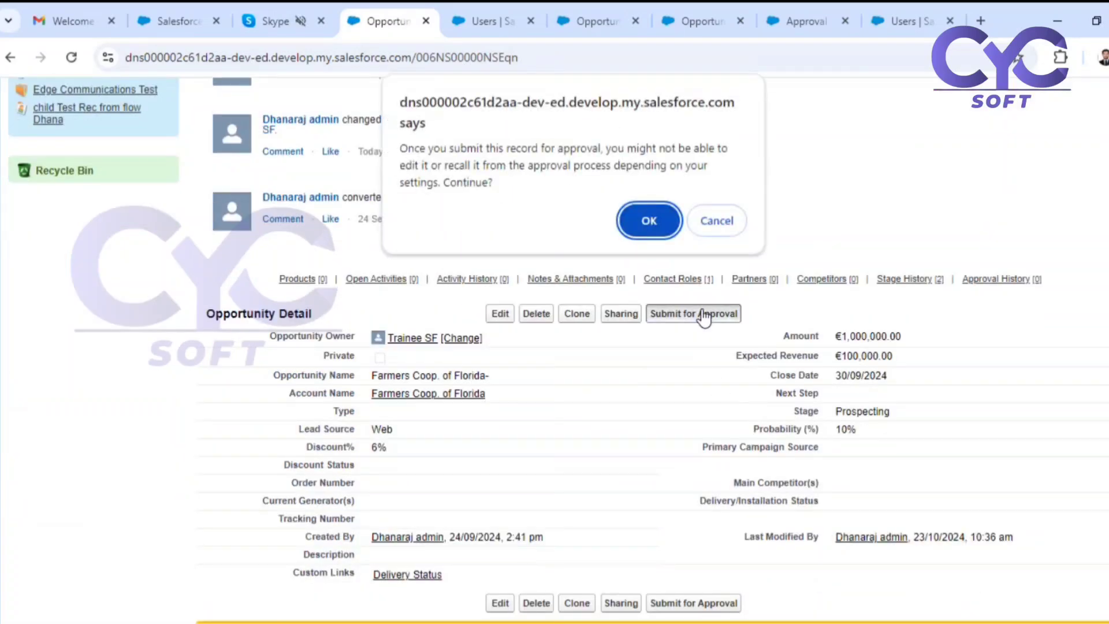
pyautogui.click(638, 214)
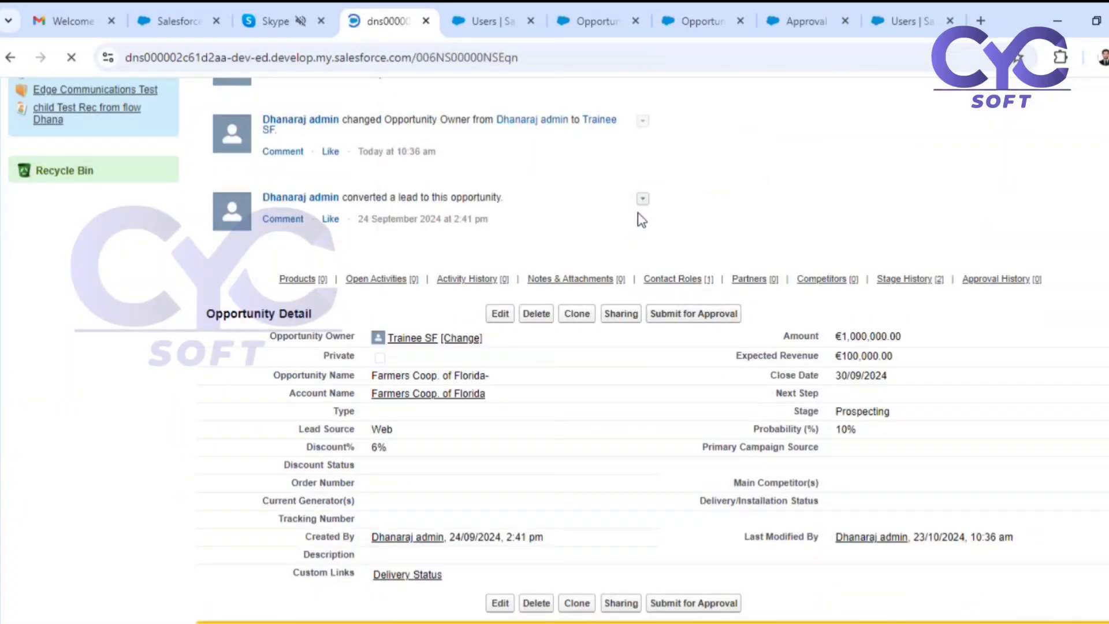
pyautogui.scroll(-10, 700, 346)
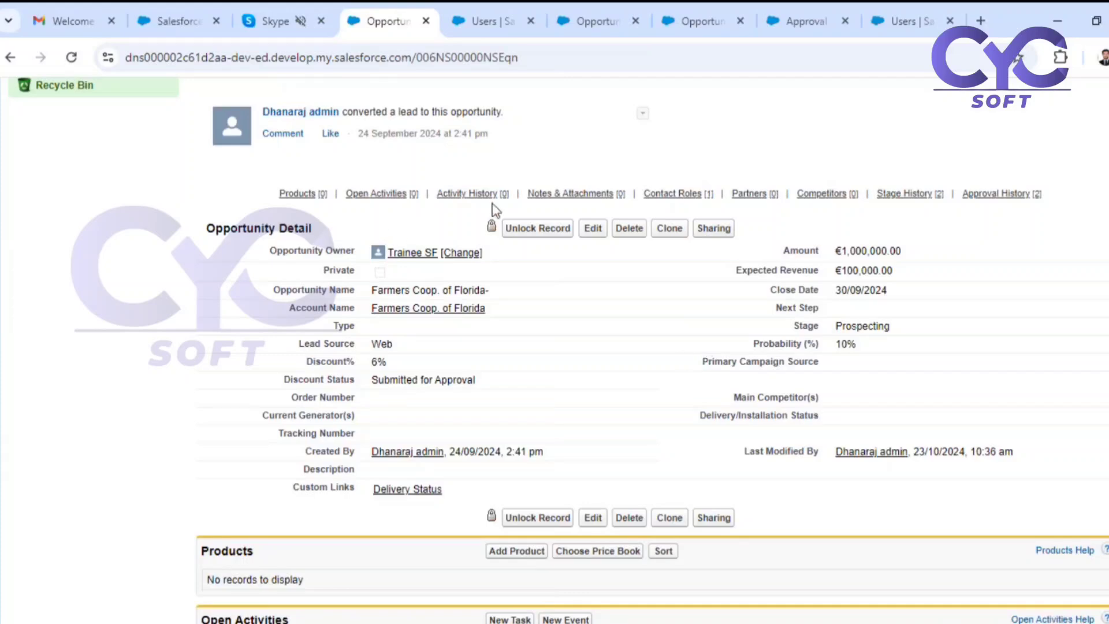
# Approve the pending discount request for the Farmers Coop. of Florida- opportunity with the comment "Approved".
pyautogui.scroll(-6, 616, 339)
pyautogui.scroll(8, 464, 314)
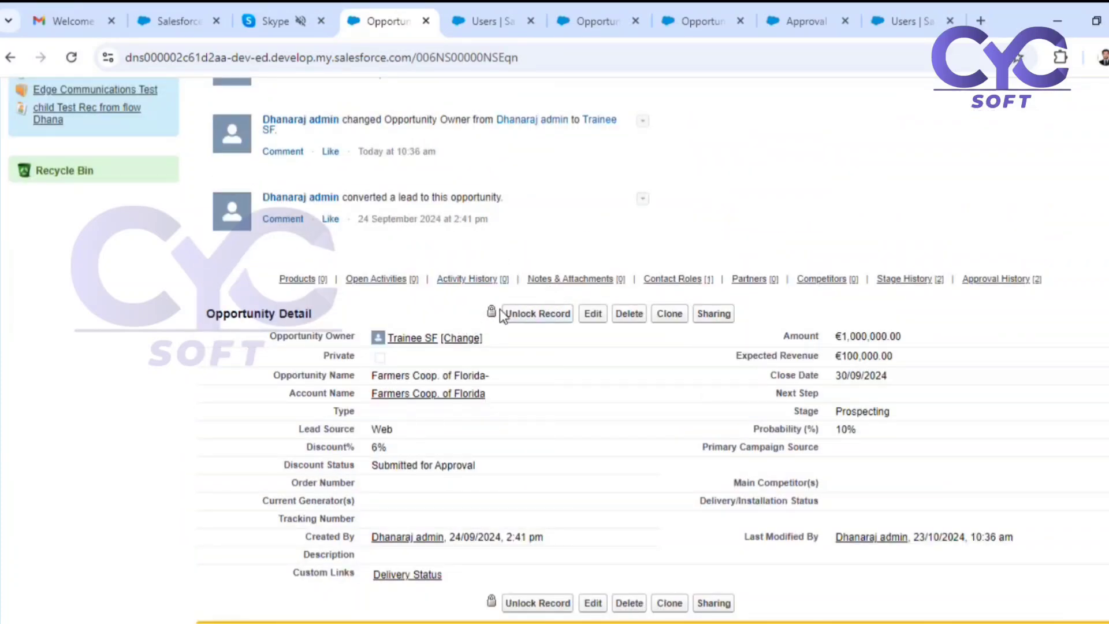
pyautogui.scroll(-10, 607, 358)
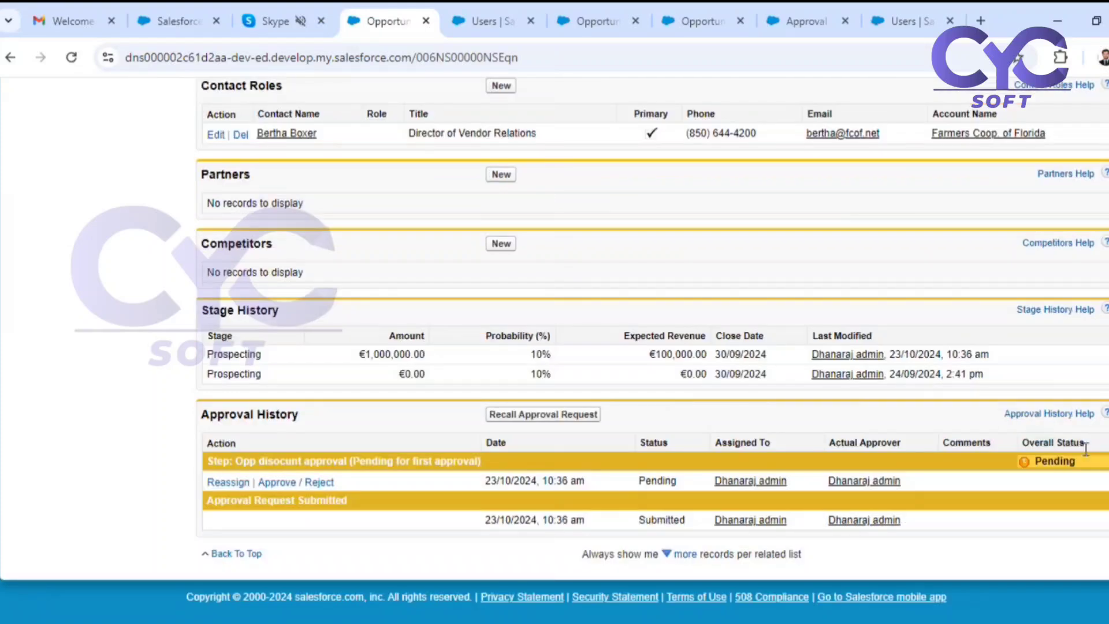
pyautogui.click(288, 487)
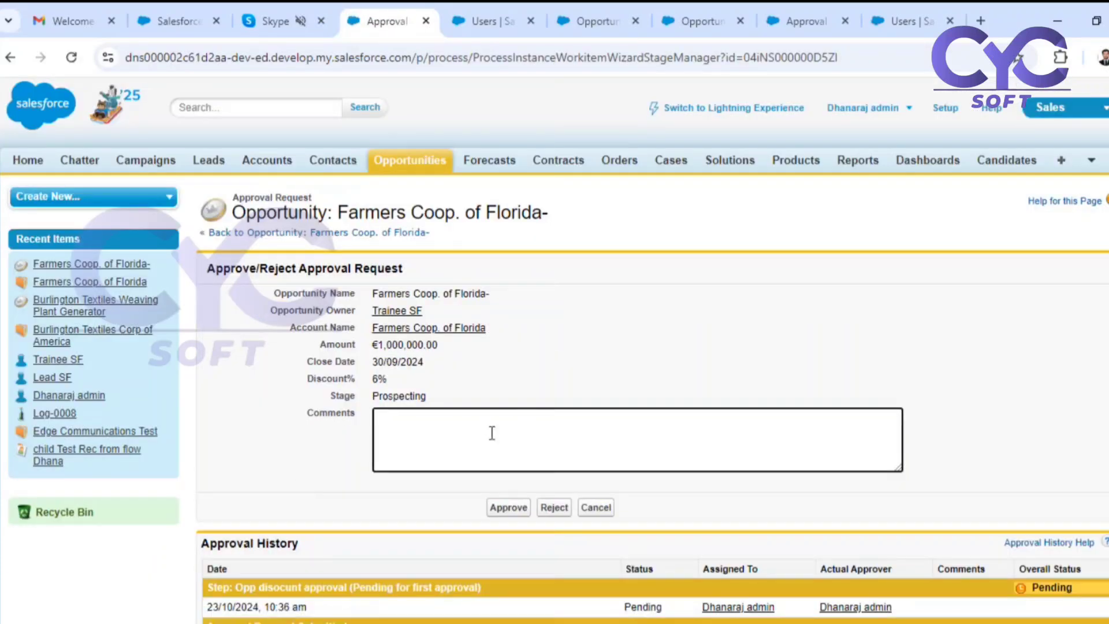
pyautogui.write('Approved')
pyautogui.click(503, 508)
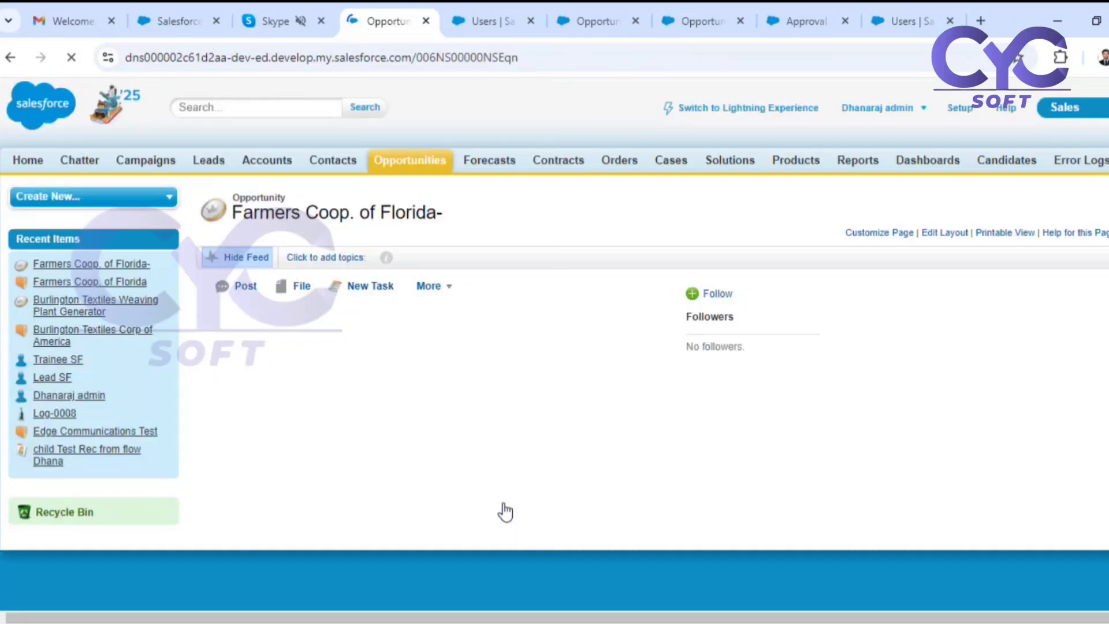
# Check the Farmers Coop. of Florida- opportunity's Discount Status, record lock and Approval History after the approval.
pyautogui.scroll(-10, 614, 449)
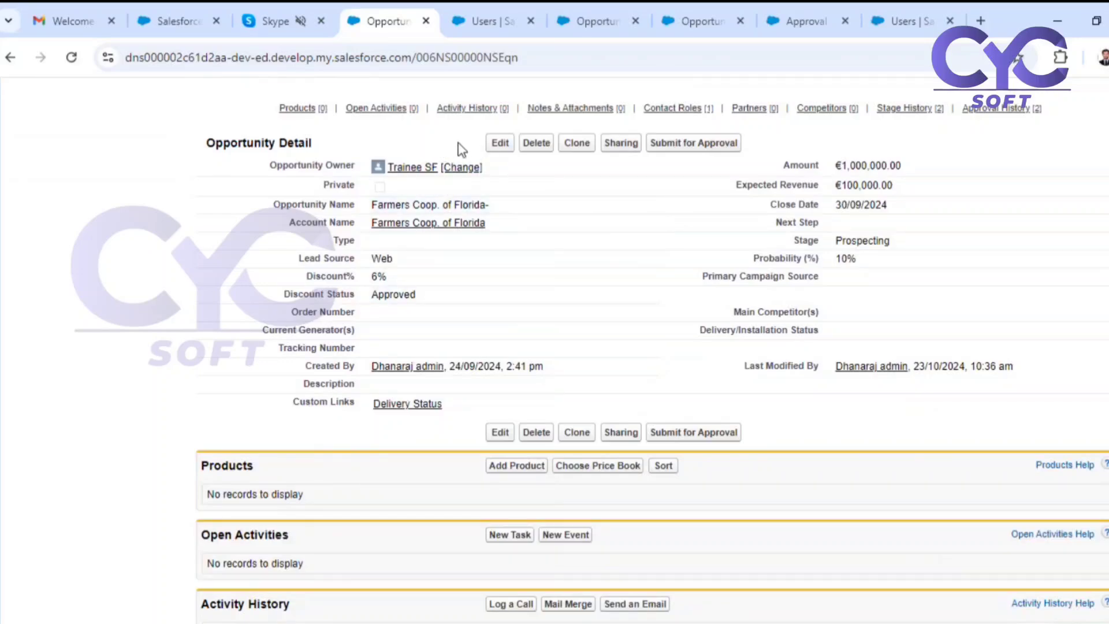
pyautogui.scroll(-1, 800, 431)
pyautogui.scroll(-10, 800, 431)
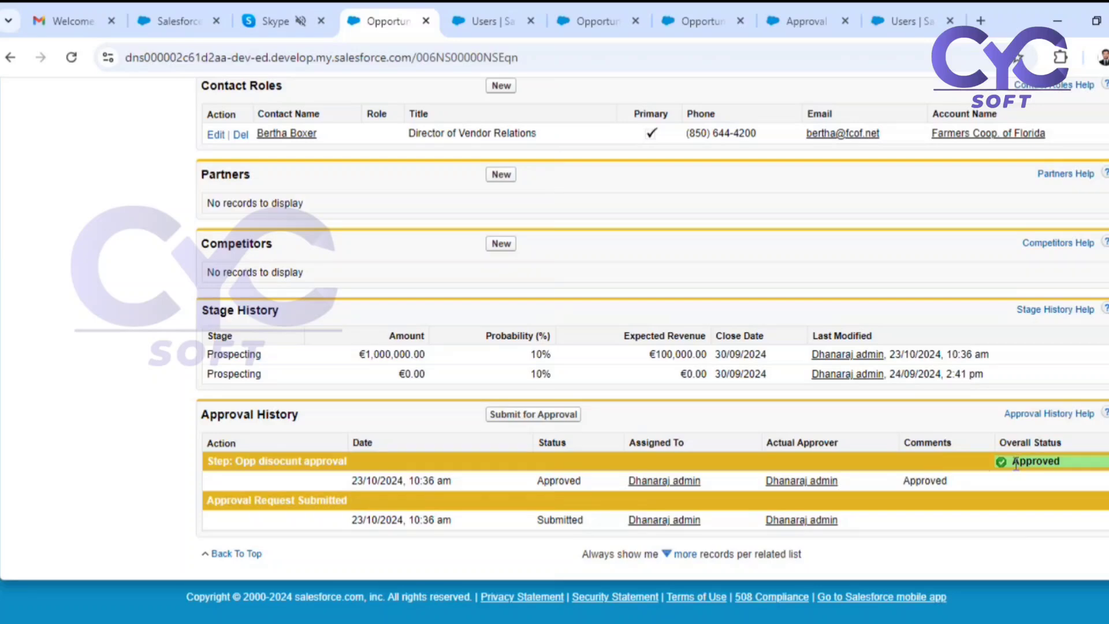
pyautogui.scroll(15, 1016, 464)
pyautogui.scroll(-6, 519, 324)
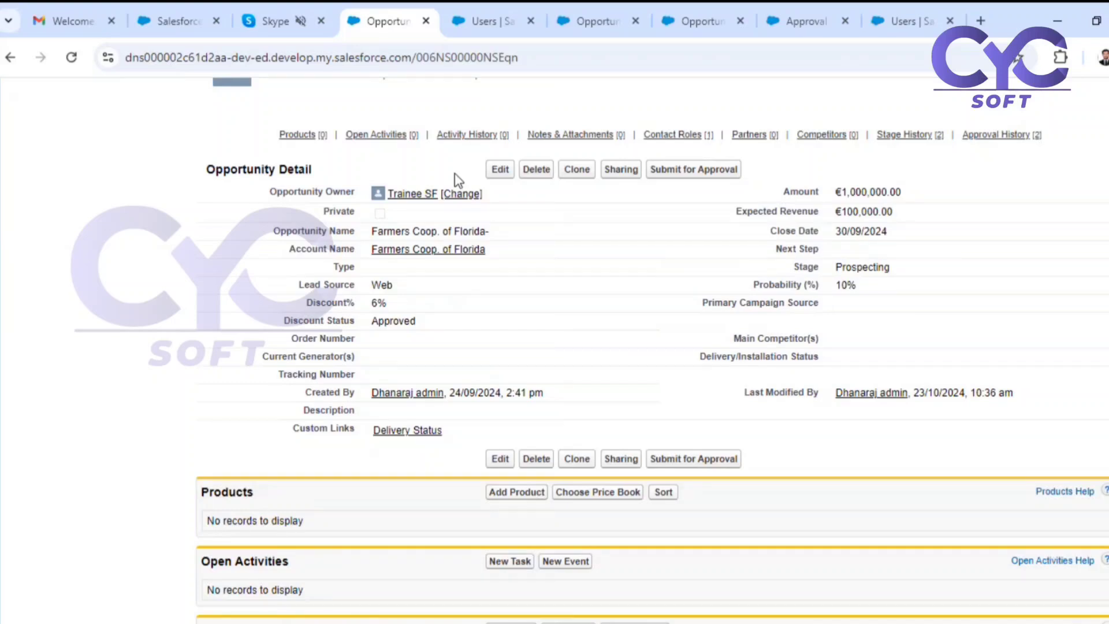
# Review the Opportunity Discount Approval Process definition, comparing its initial submission, final approval, final rejection and recall actions.
pyautogui.click(797, 16)
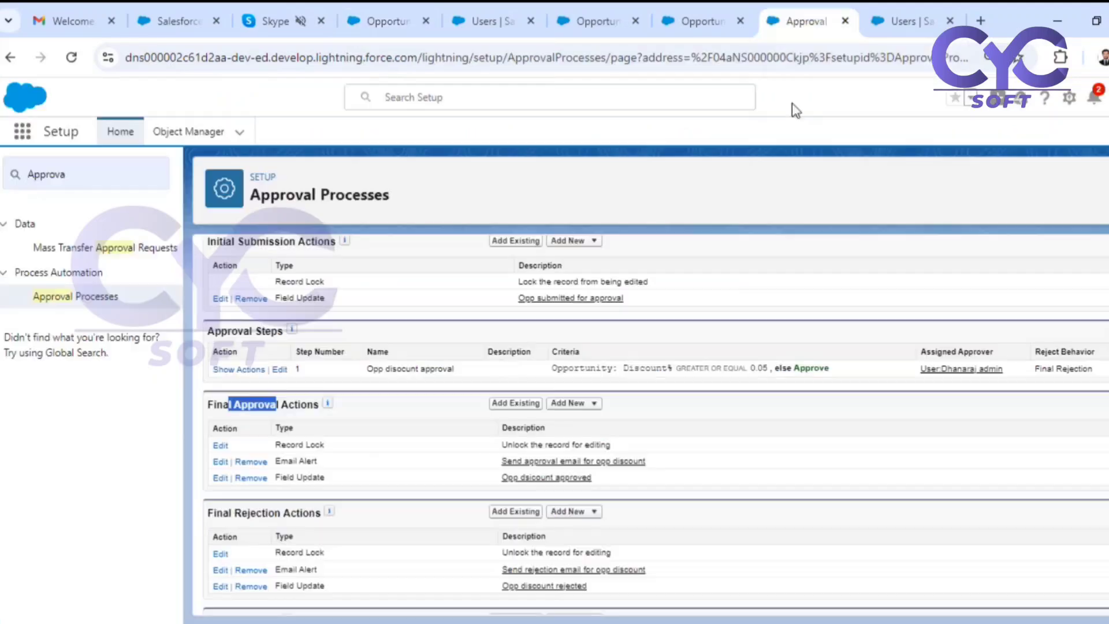
pyautogui.scroll(3, 211, 538)
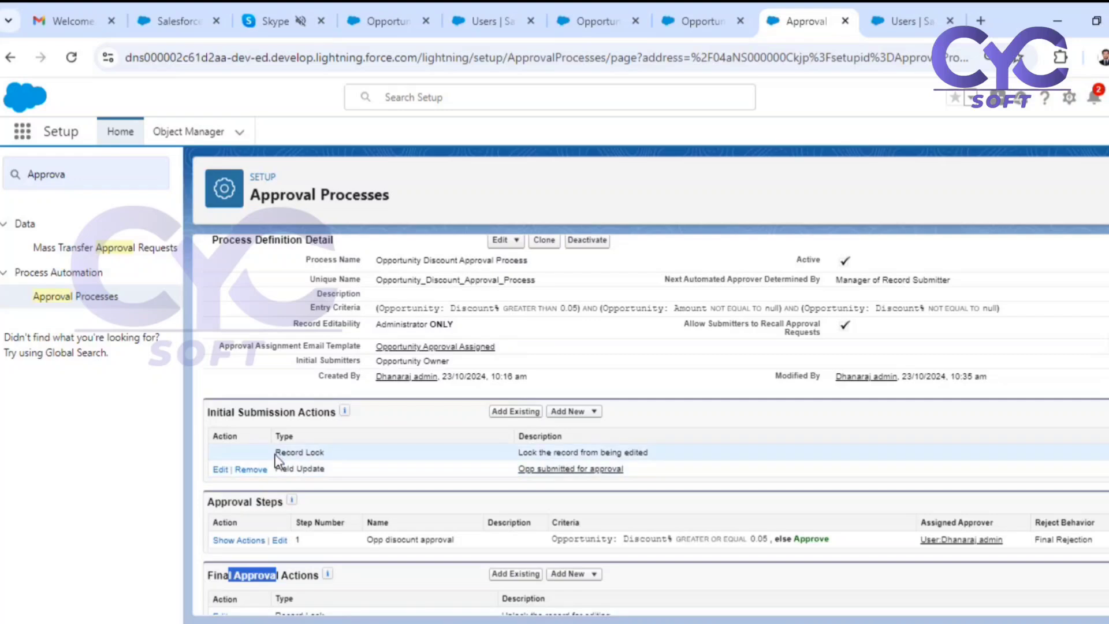
pyautogui.moveTo(274, 452); pyautogui.dragTo(348, 456)
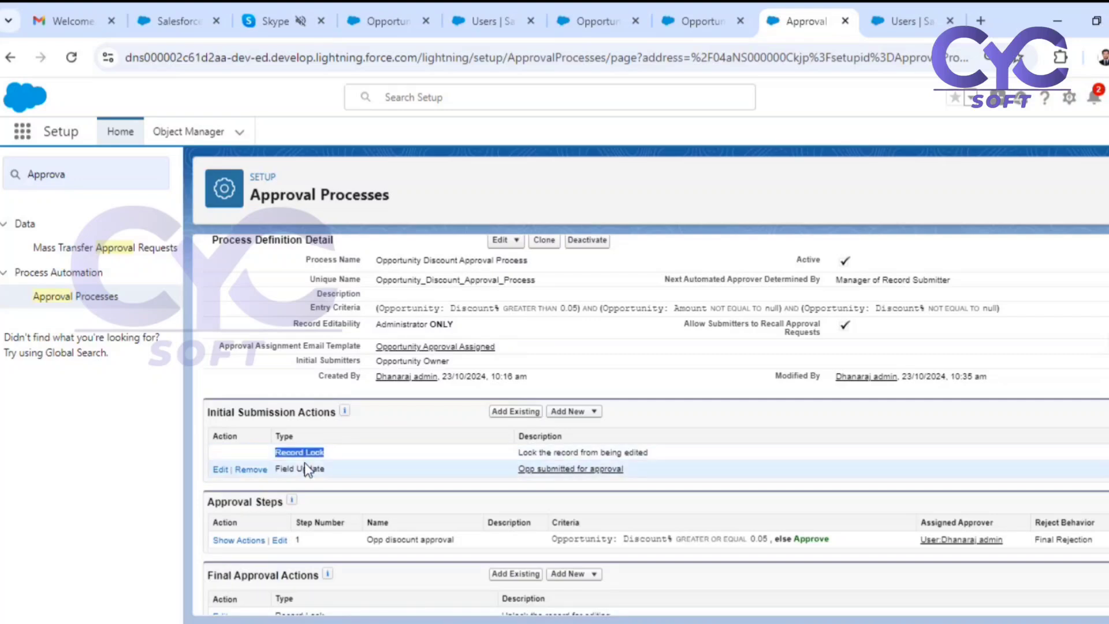
pyautogui.scroll(-4, 304, 462)
pyautogui.moveTo(208, 319); pyautogui.dragTo(278, 319)
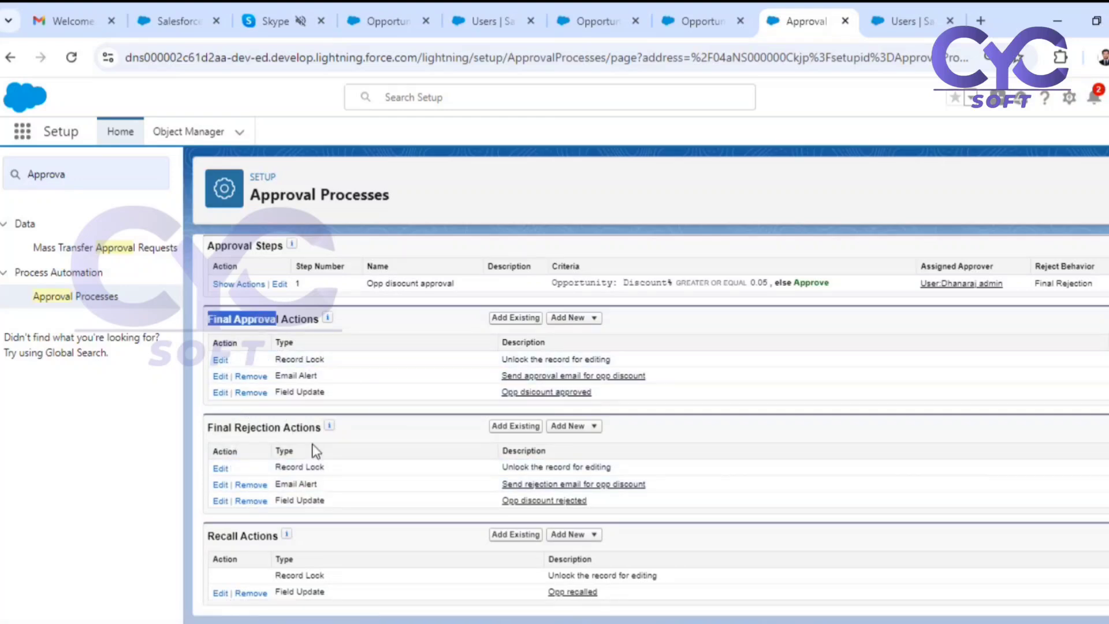
pyautogui.scroll(6, 260, 574)
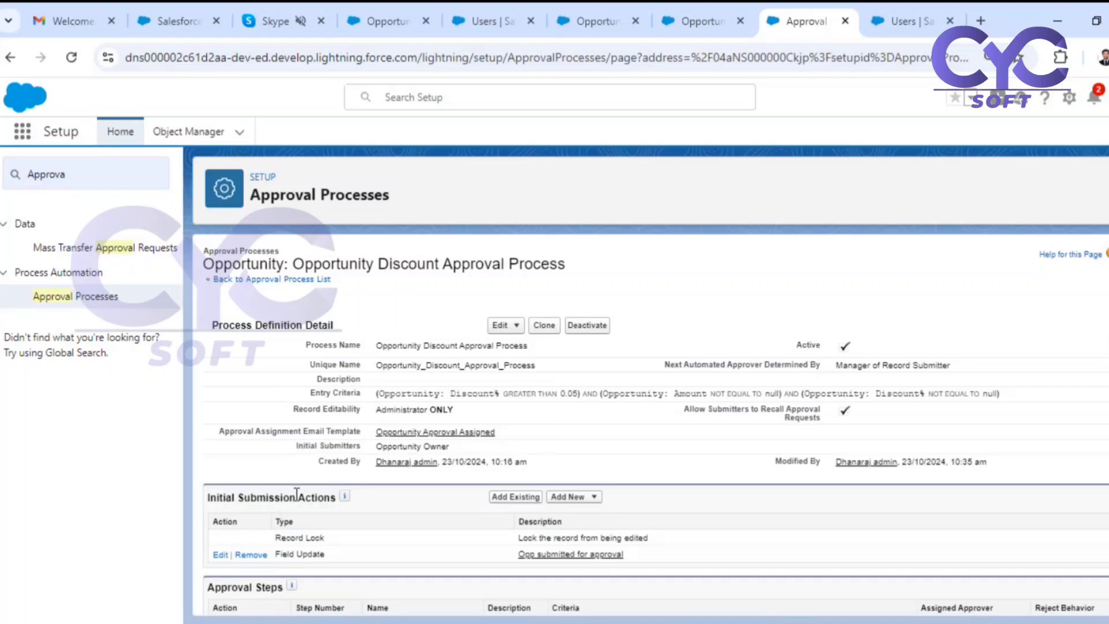
pyautogui.scroll(-5, 682, 550)
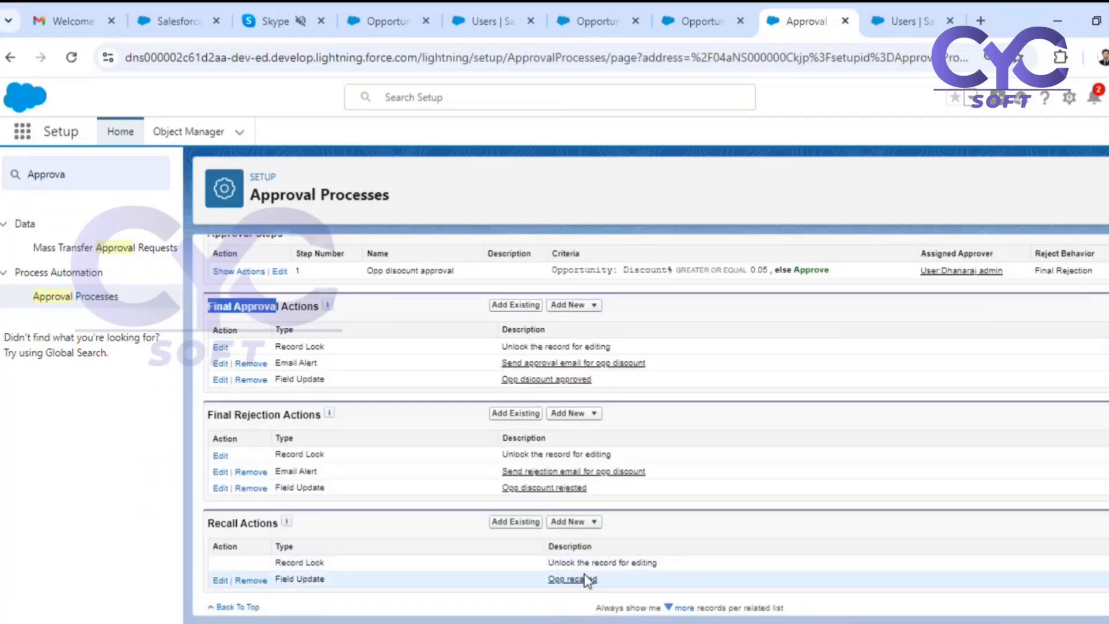
pyautogui.scroll(4, 584, 573)
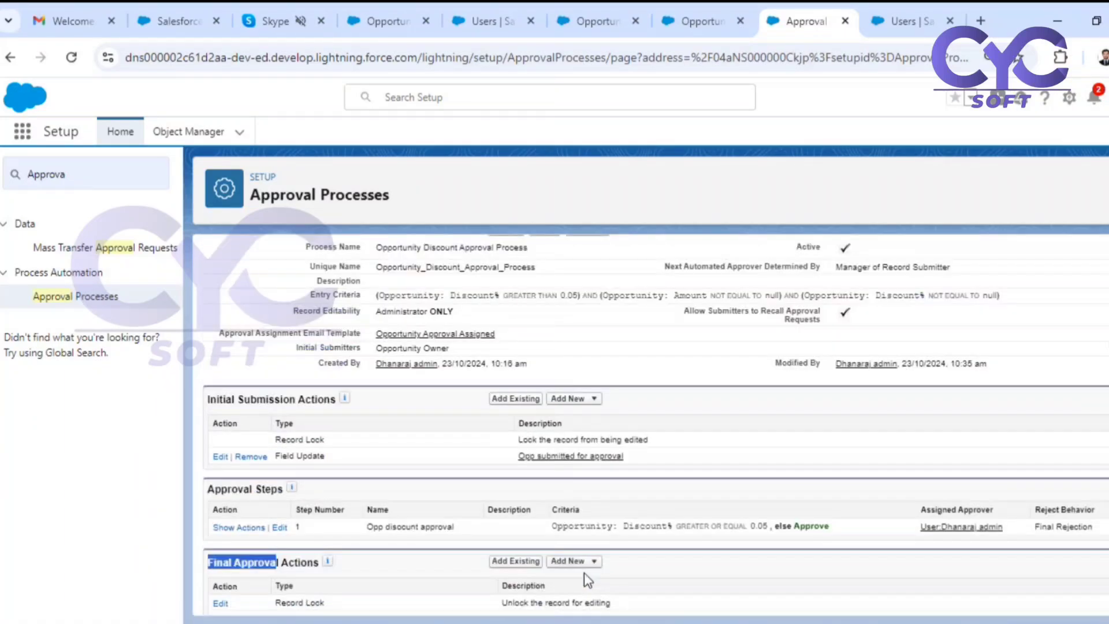
pyautogui.scroll(2, 584, 573)
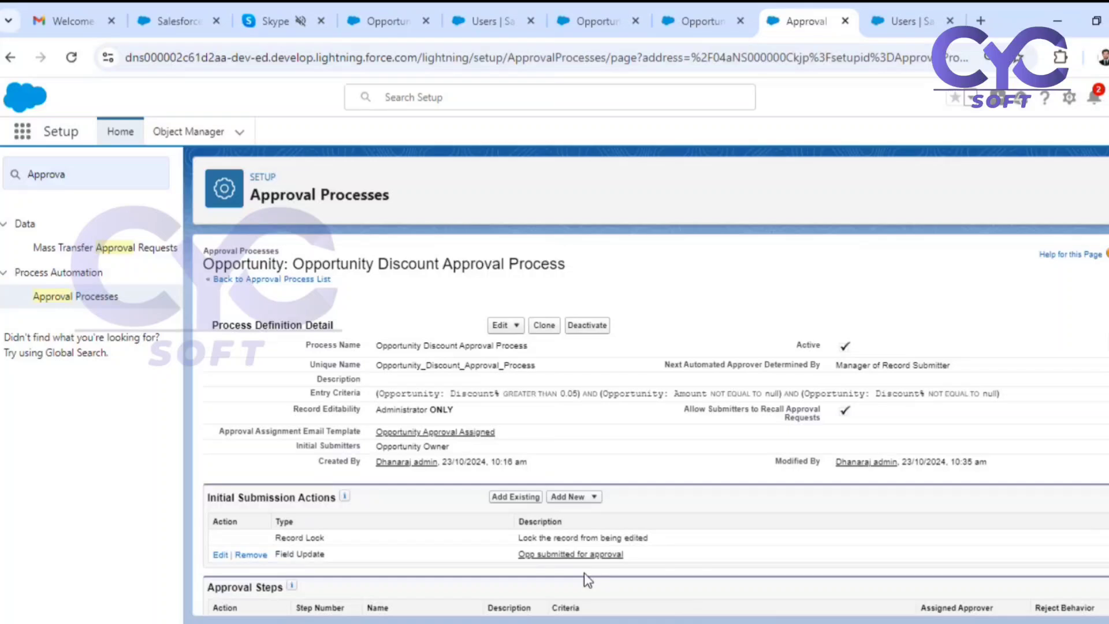